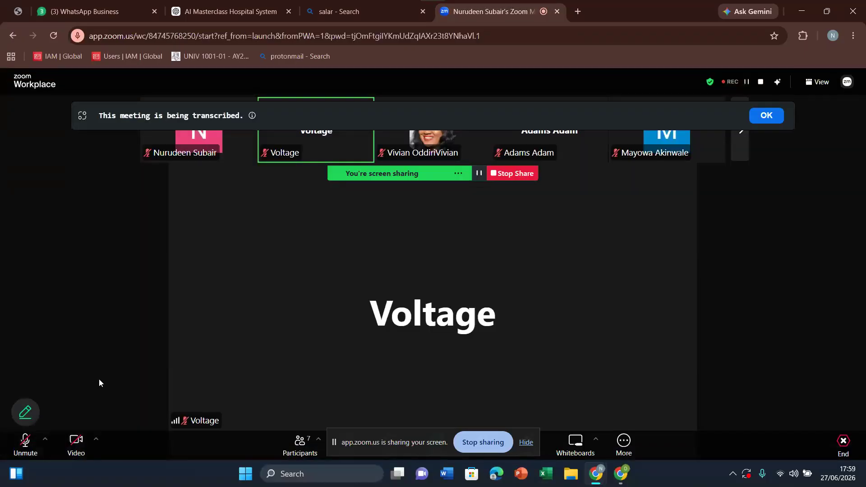
Step: Turn on the camera and unmute the microphone in the Zoom meeting
click(76, 446)
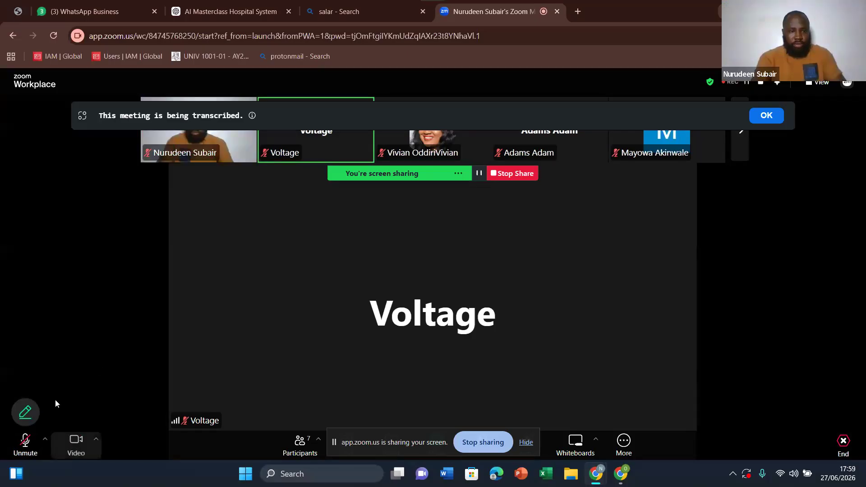
click(25, 447)
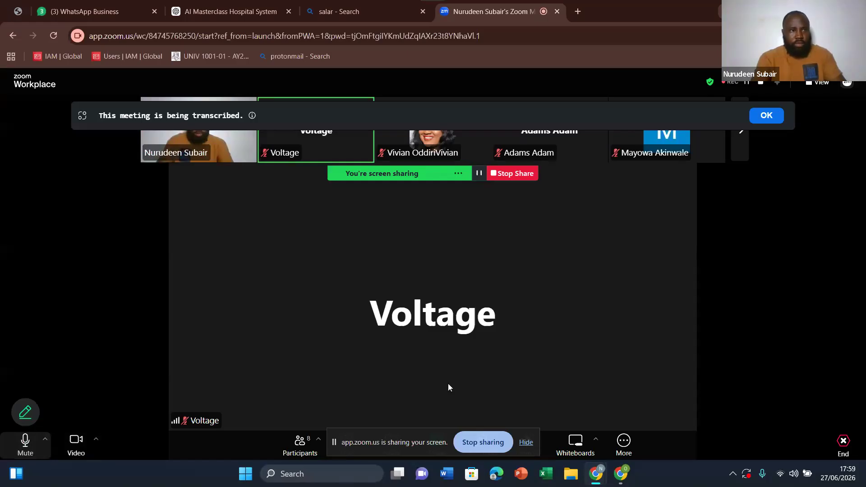
Step: Bring up the TextToCode masterclass page and dismiss the floating Zoom meeting window covering it
click(16, 12)
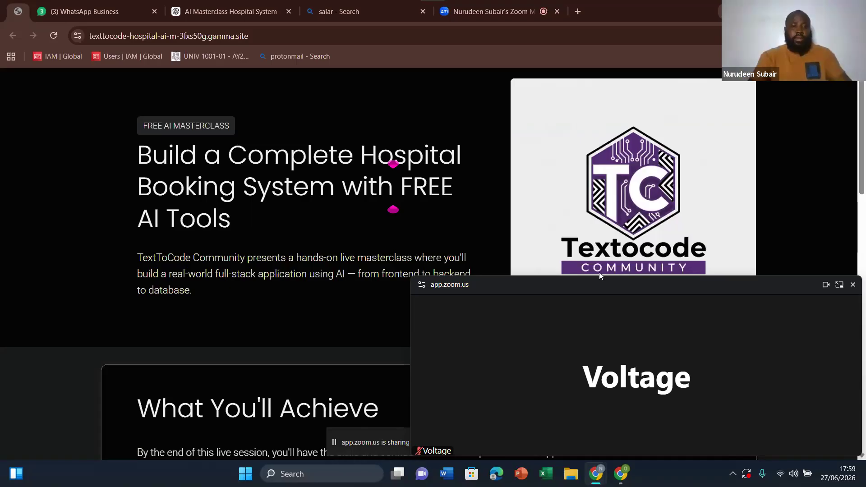
mouse_move(671, 351)
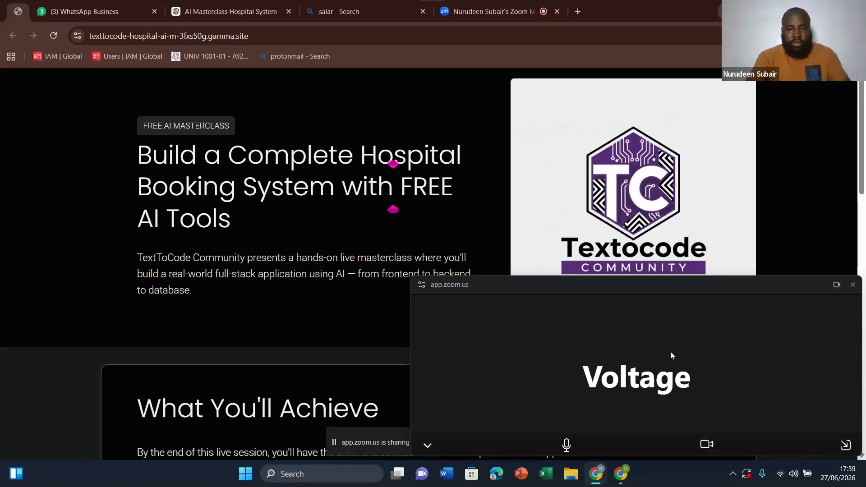
click(846, 445)
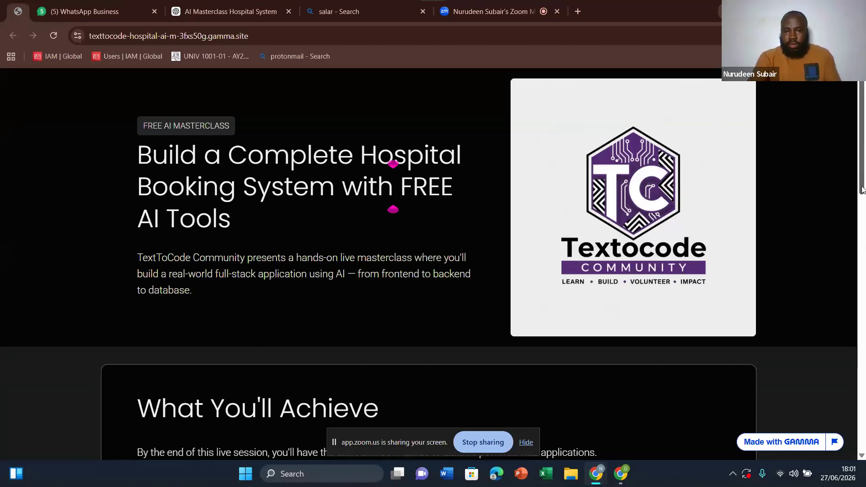
Step: Review the masterclass page from the What You'll Achieve cards through the event details to the community links and registration options
scroll(863, 190, down, 8)
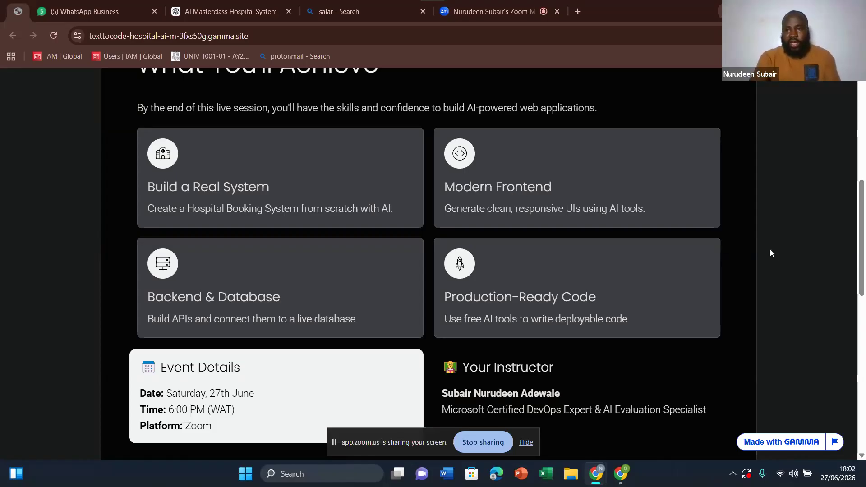
mouse_move(862, 238)
mouse_down()
mouse_move(863, 282)
mouse_move(865, 253)
mouse_up()
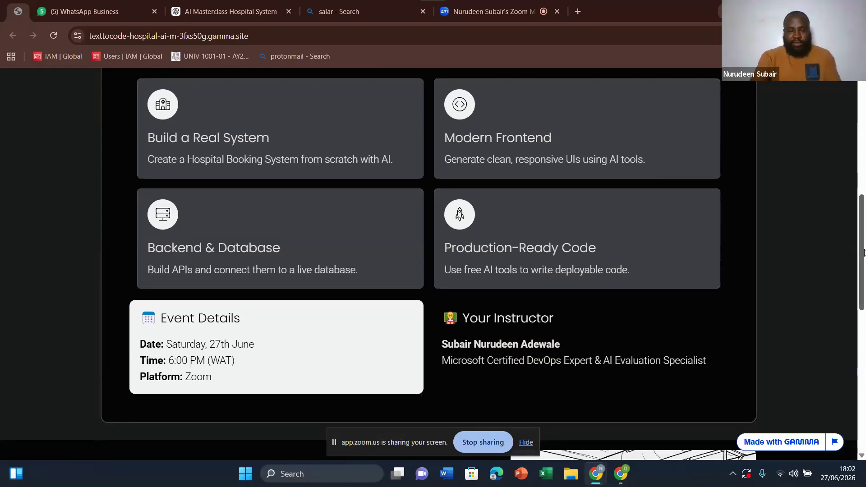
drag(865, 253, 865, 275)
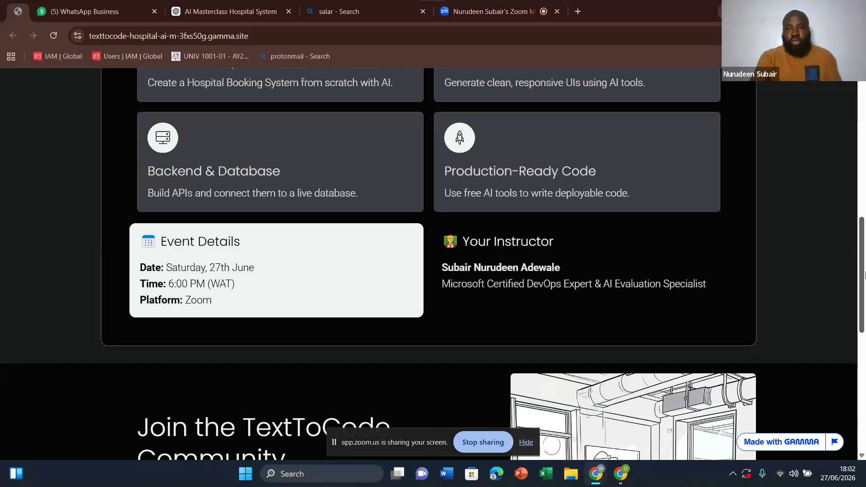
scroll(864, 266, down, 1)
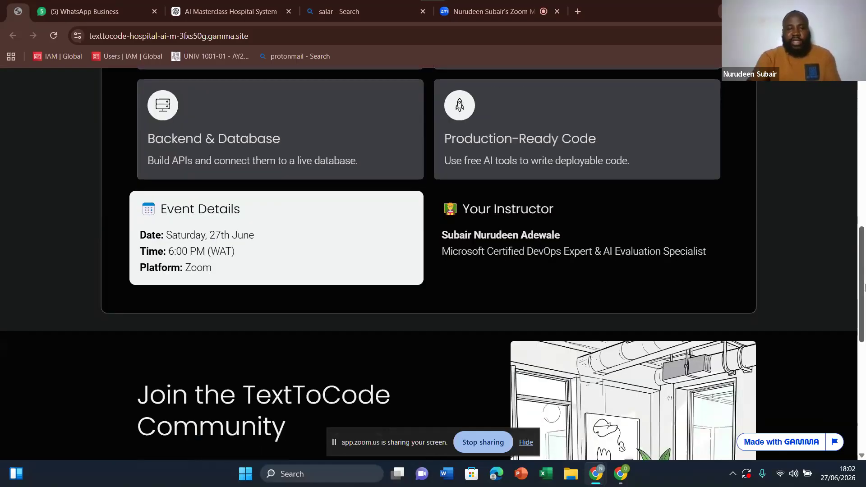
drag(865, 287, 864, 358)
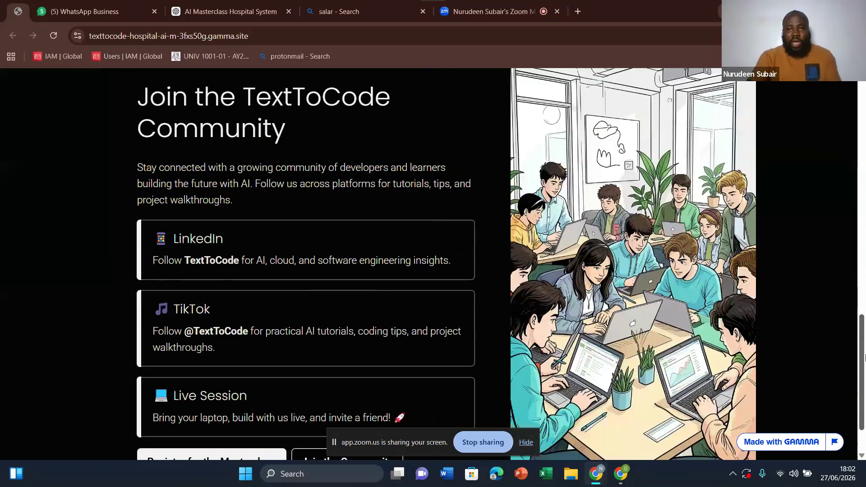
drag(865, 358, 865, 365)
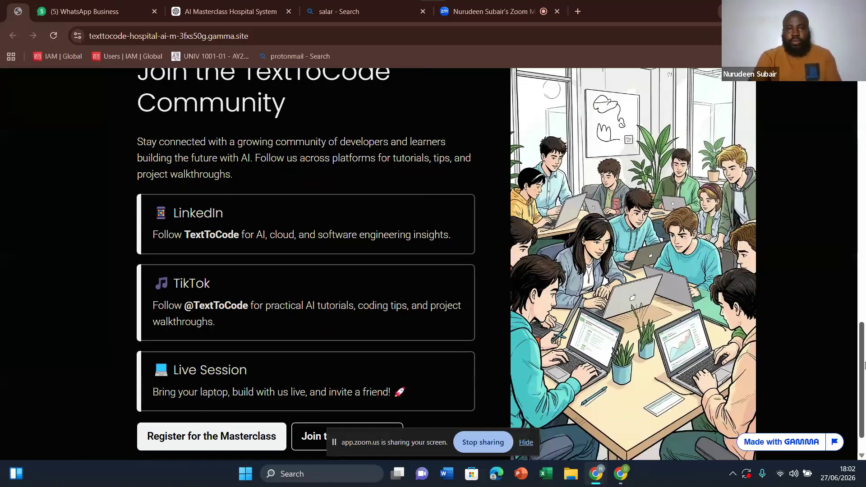
drag(862, 358, 865, 327)
scroll(533, 103, down, 3)
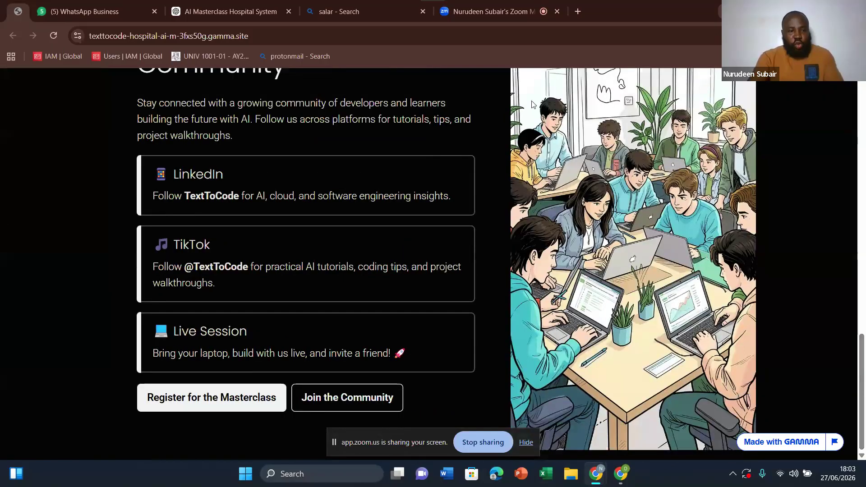
Step: Return to the Zoom meeting and turn off the camera
click(491, 4)
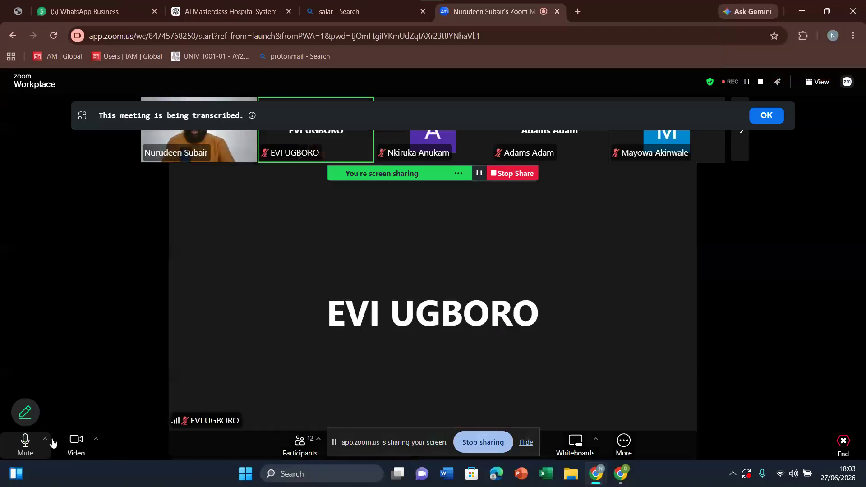
click(74, 444)
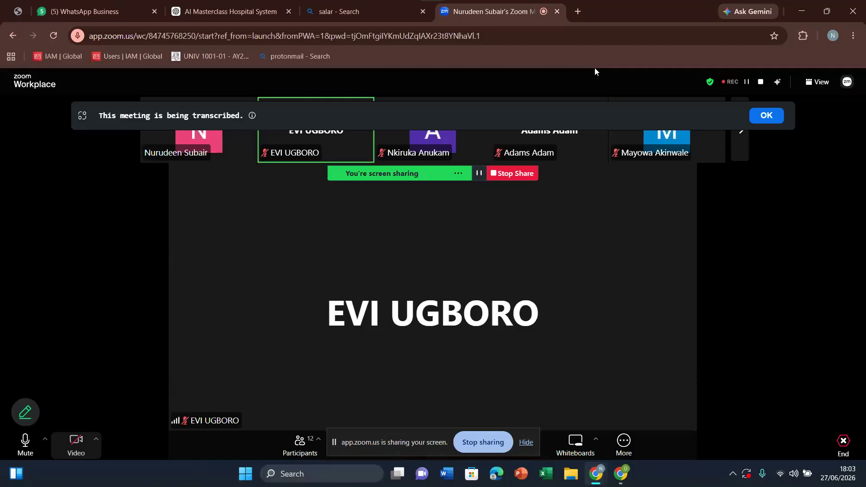
Step: Switch to the Chrome window showing the TechSkull student portal and open a new browser tab there
mouse_move(618, 482)
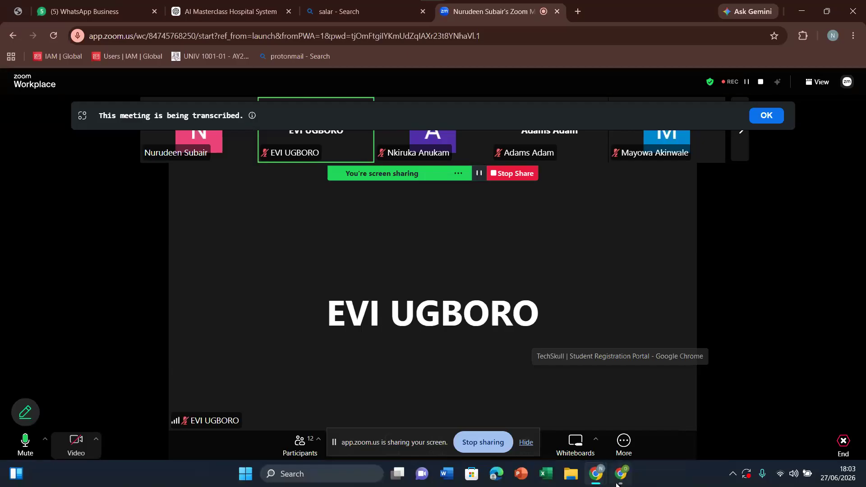
click(617, 485)
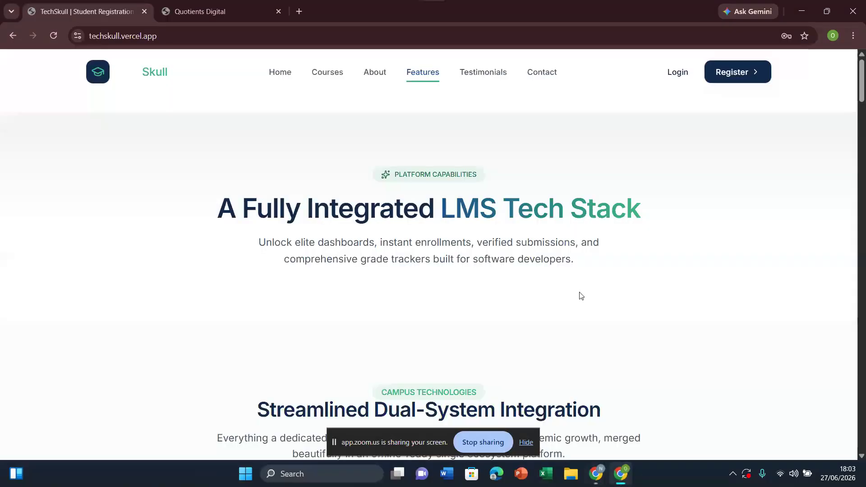
click(299, 11)
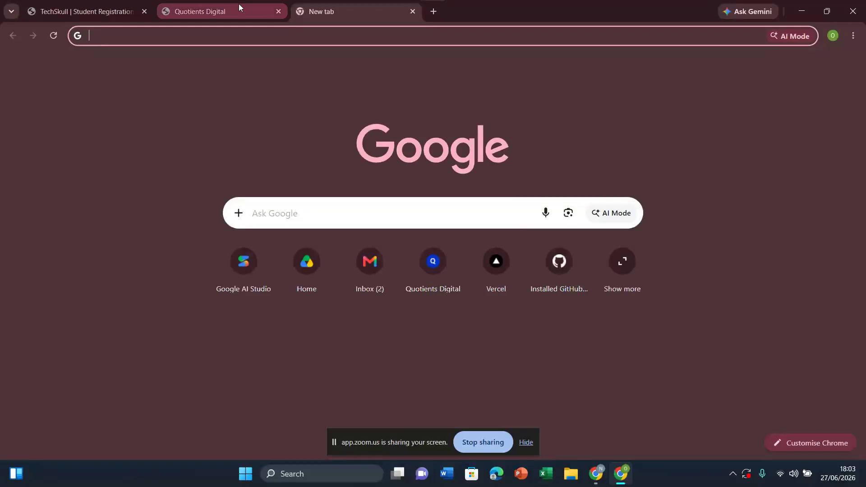
Step: Examine the Quotients Digital site from its hero section through the founder and services sections to Why Businesses Trust Us
click(239, 4)
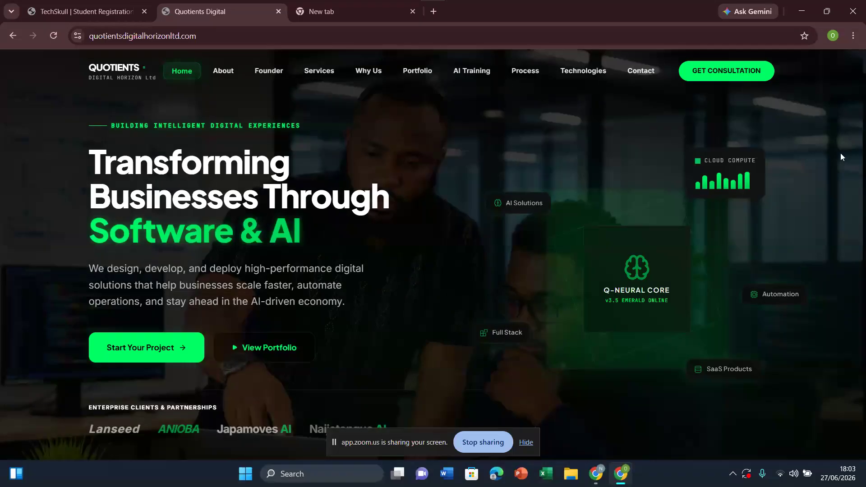
scroll(841, 153, down, 1)
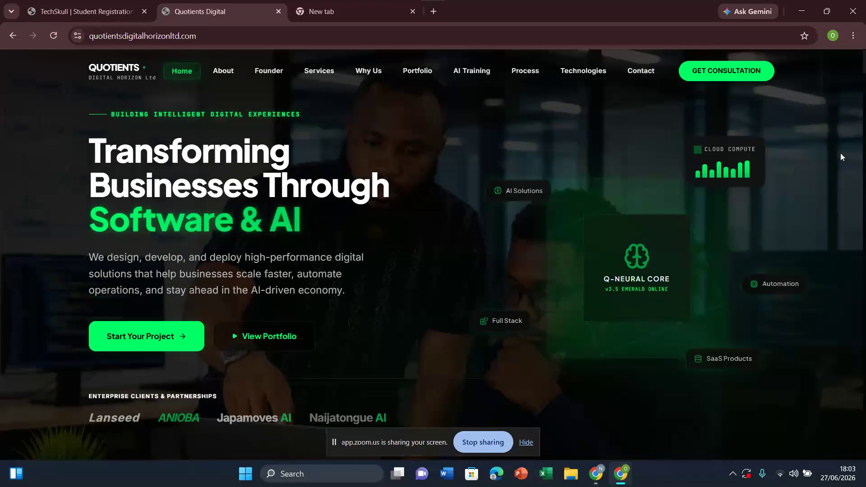
scroll(840, 156, down, 1)
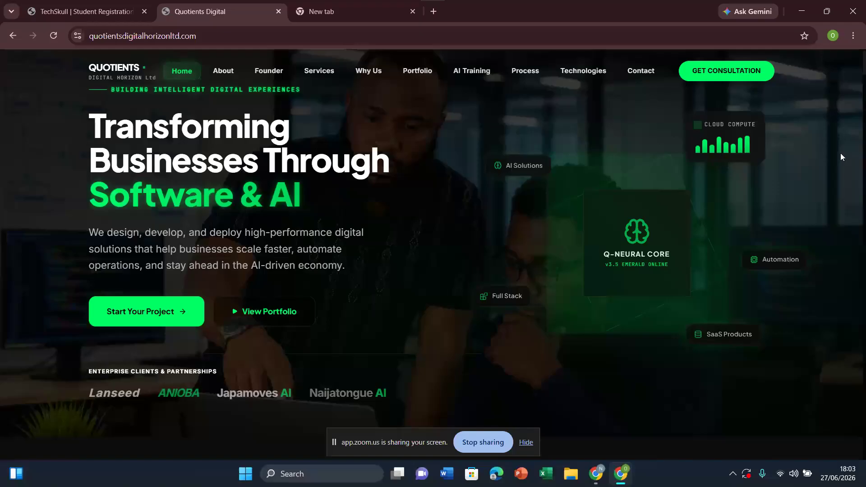
scroll(841, 156, down, 1)
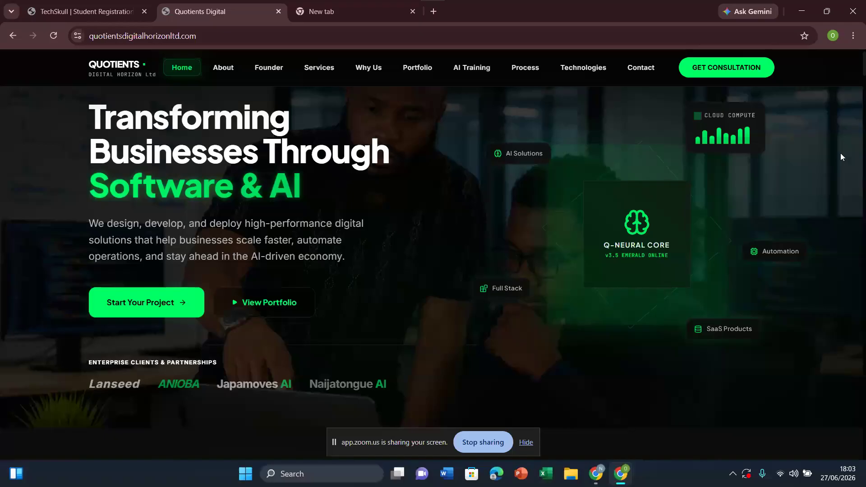
scroll(841, 157, up, 1)
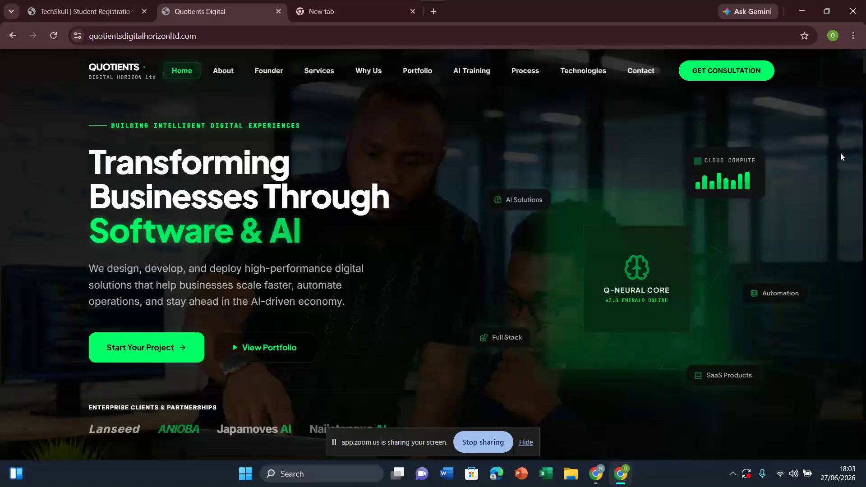
scroll(841, 157, down, 1)
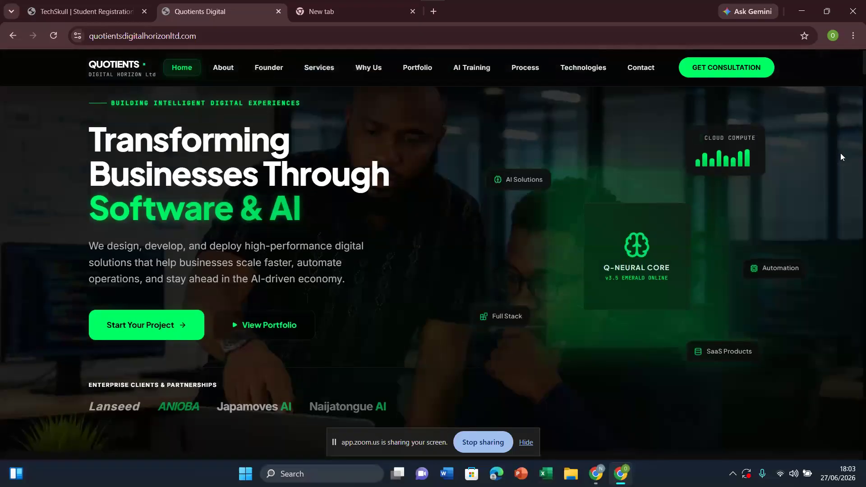
scroll(841, 156, down, 2)
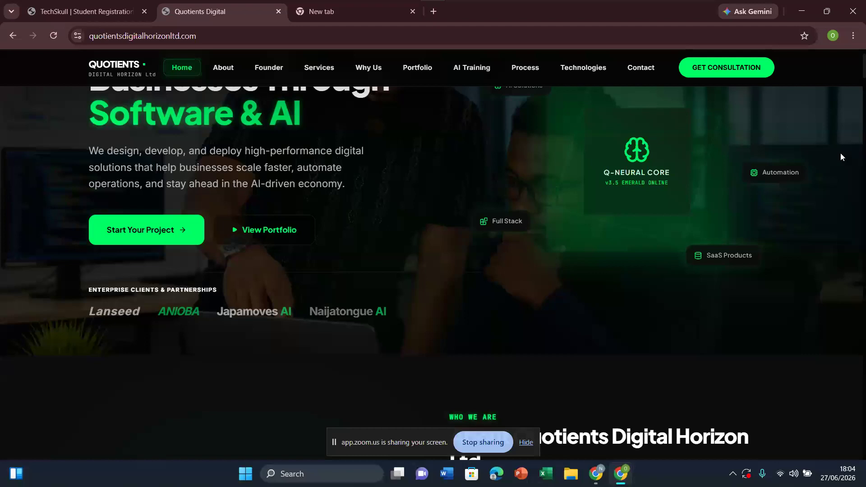
scroll(840, 157, down, 10)
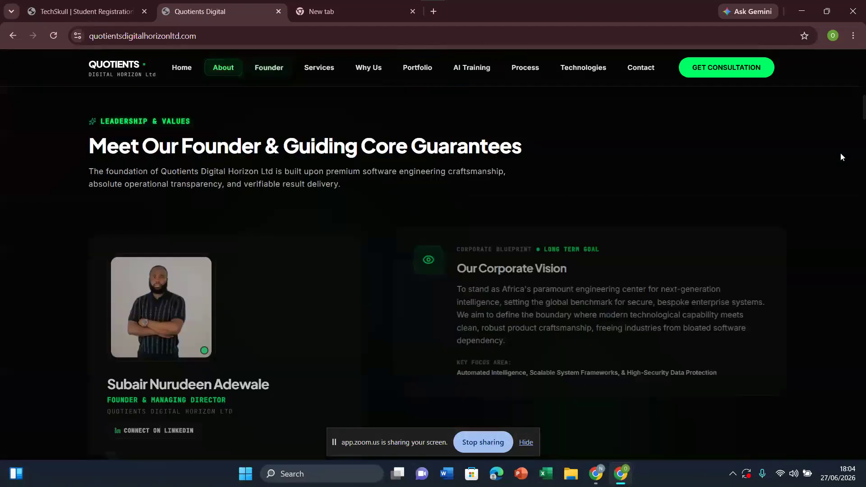
scroll(841, 156, down, 5)
scroll(841, 156, down, 5)
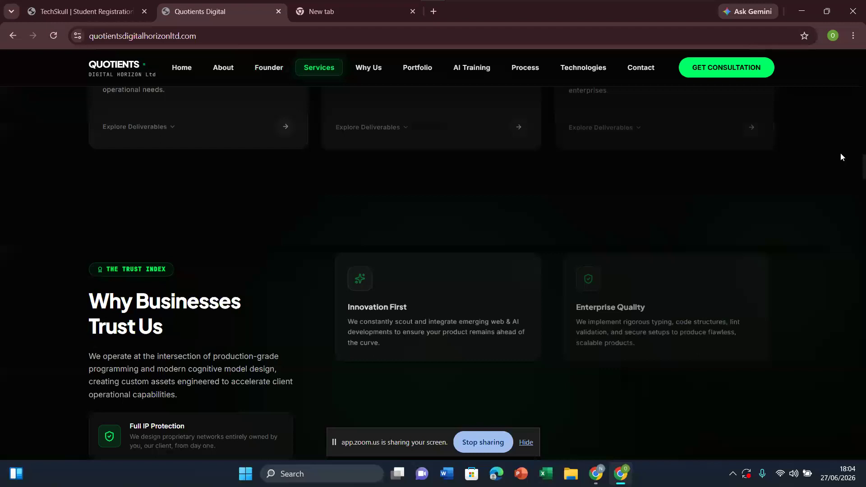
scroll(841, 157, down, 6)
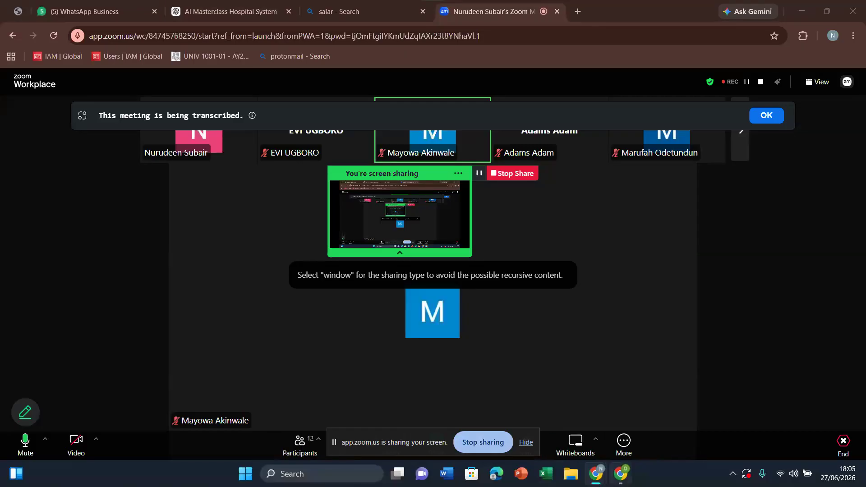
Step: Switch back to the TechSkull browser window, then revisit the Quotients Digital site from its Home section to the portfolio and AI training
click(621, 474)
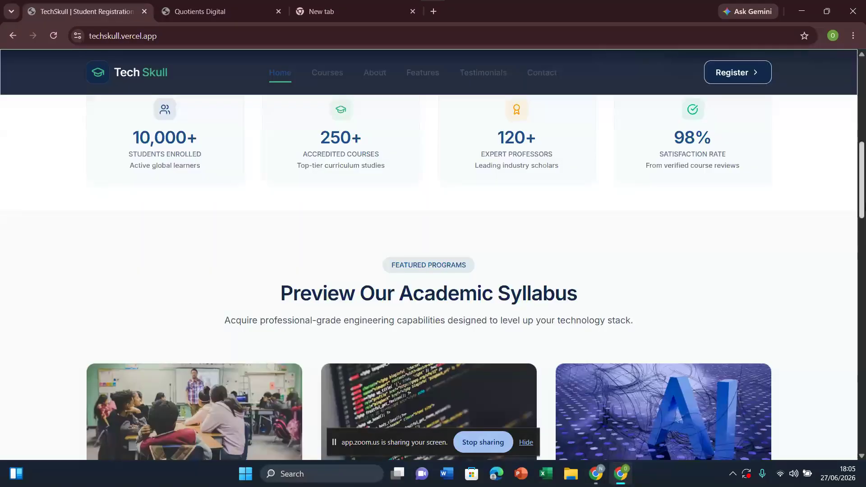
drag(862, 189, 862, 100)
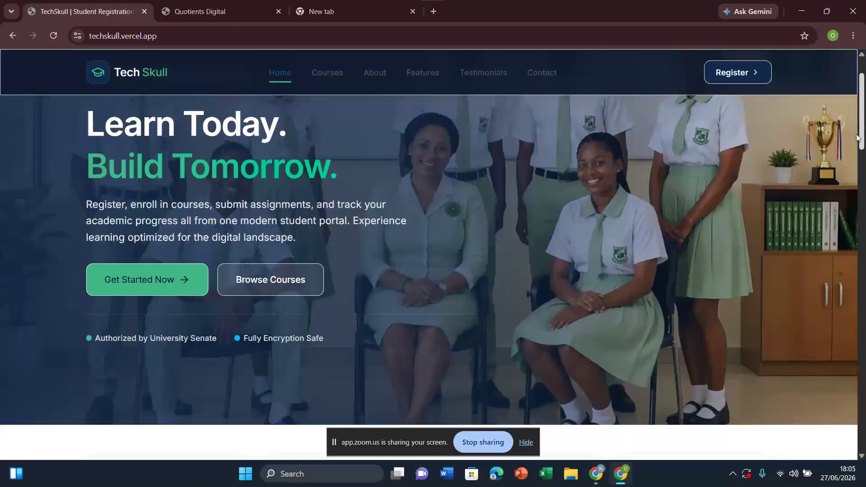
click(249, 4)
click(189, 75)
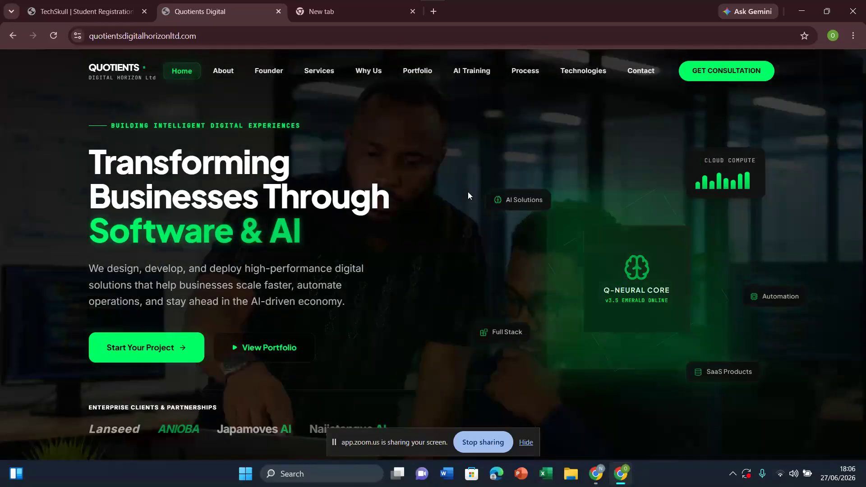
scroll(699, 153, down, 15)
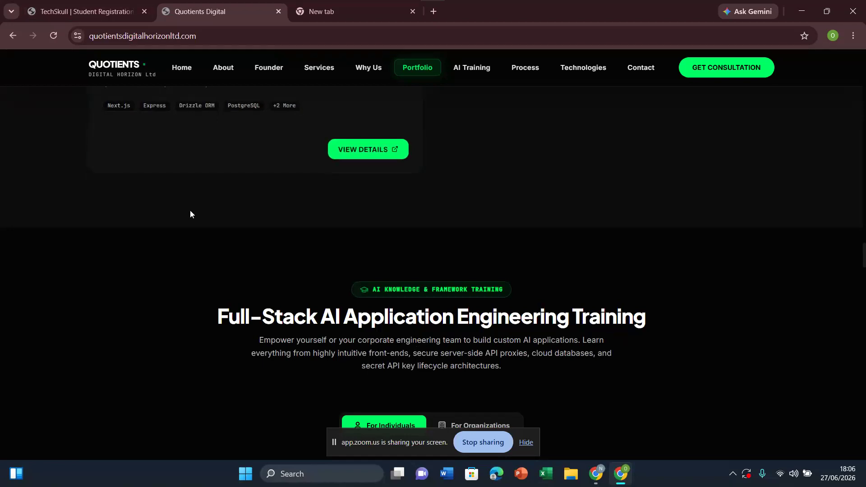
click(182, 71)
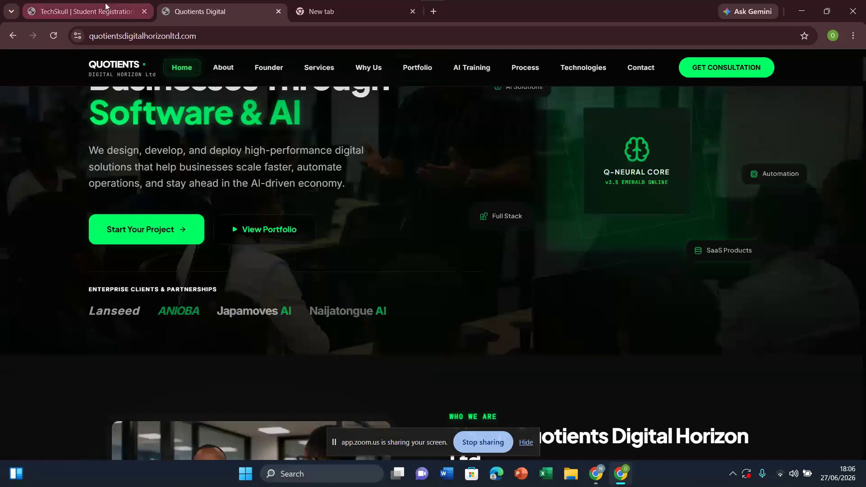
Step: Look through the TechSkull homepage from the hero section past the featured programs down to the footer
click(105, 4)
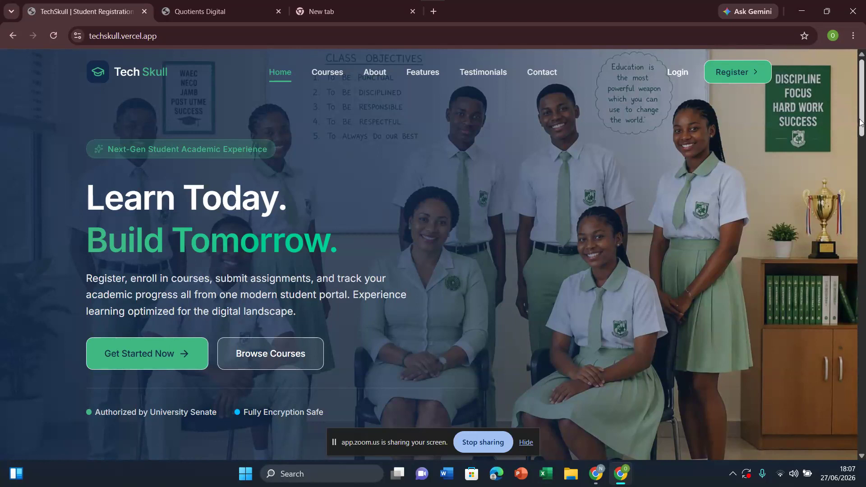
scroll(863, 126, down, 15)
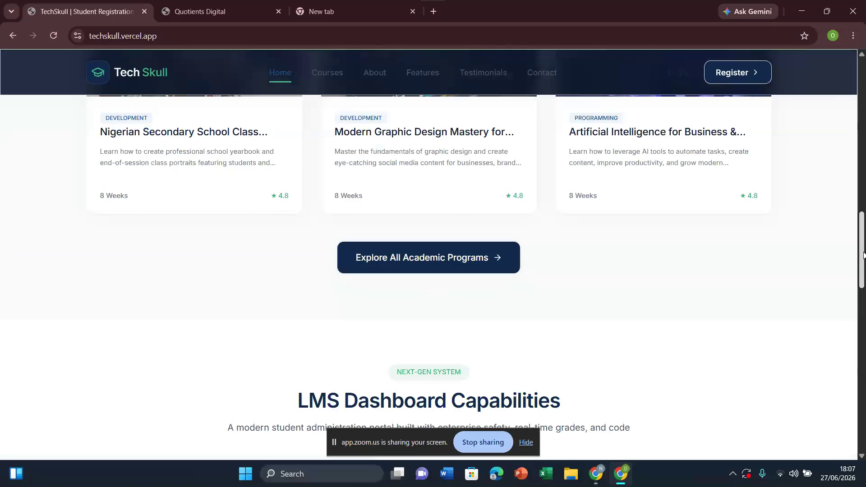
drag(863, 256, 864, 417)
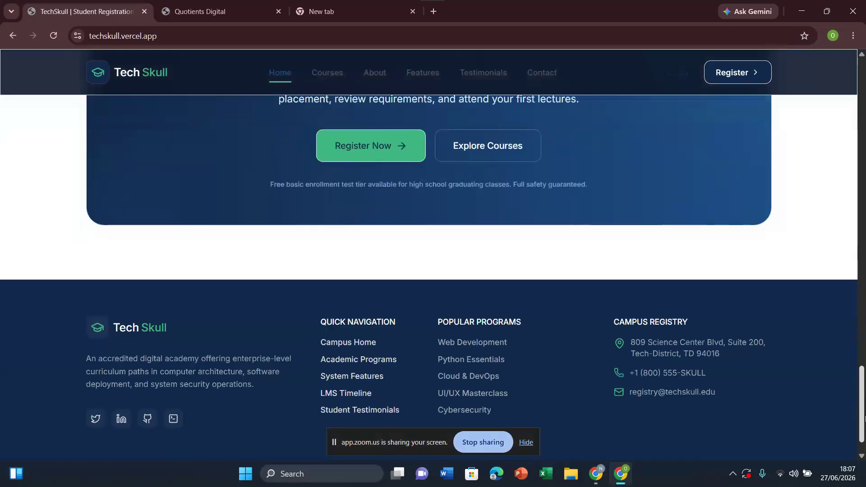
Step: Leave the TechSkull homepage for a new browser tab and open a new Incognito window
drag(864, 419, 863, 330)
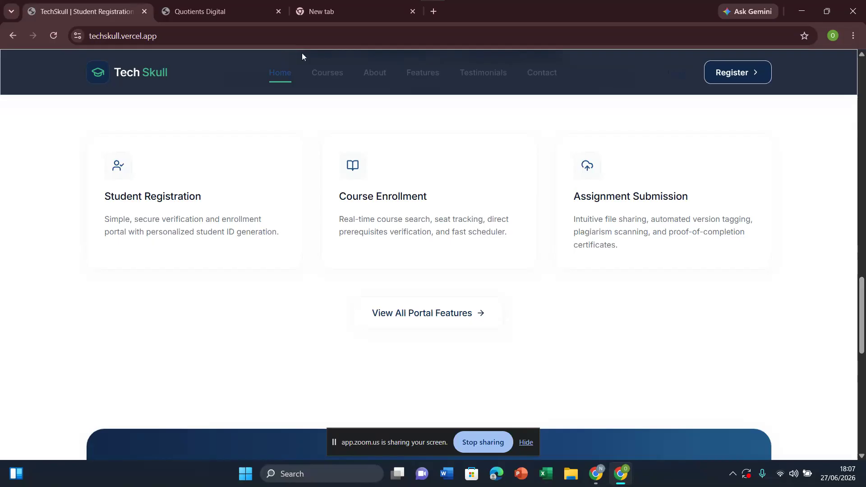
click(435, 11)
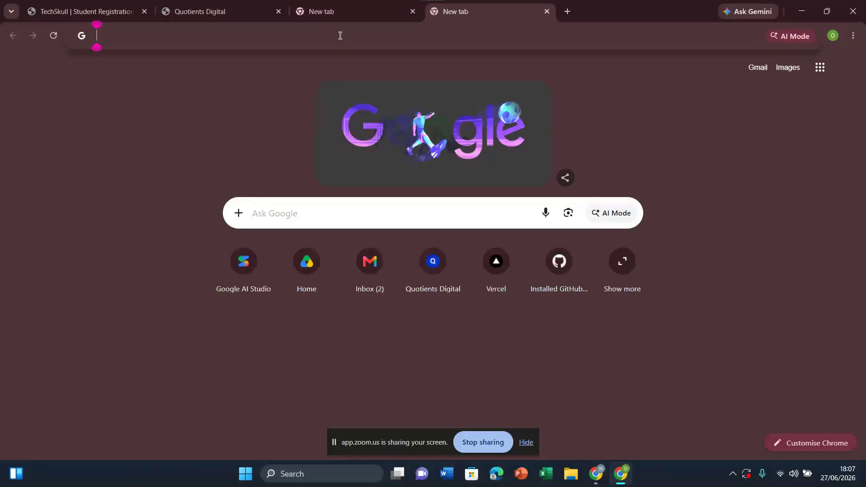
click(341, 36)
click(853, 36)
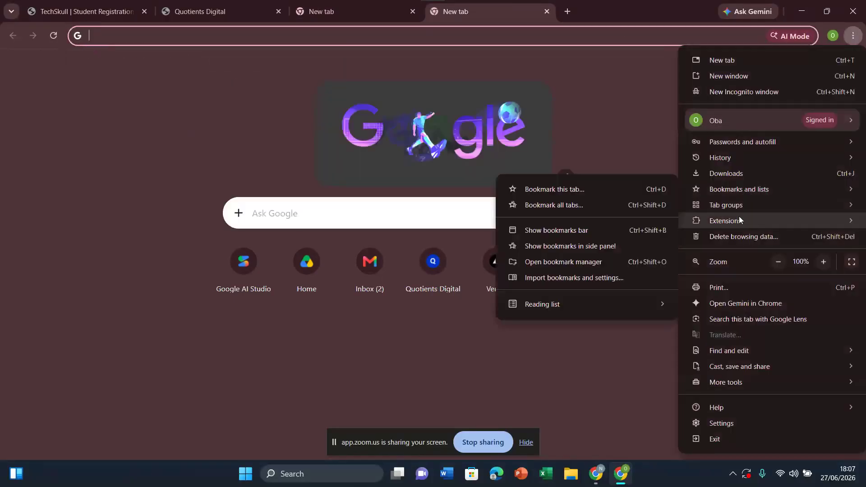
click(735, 93)
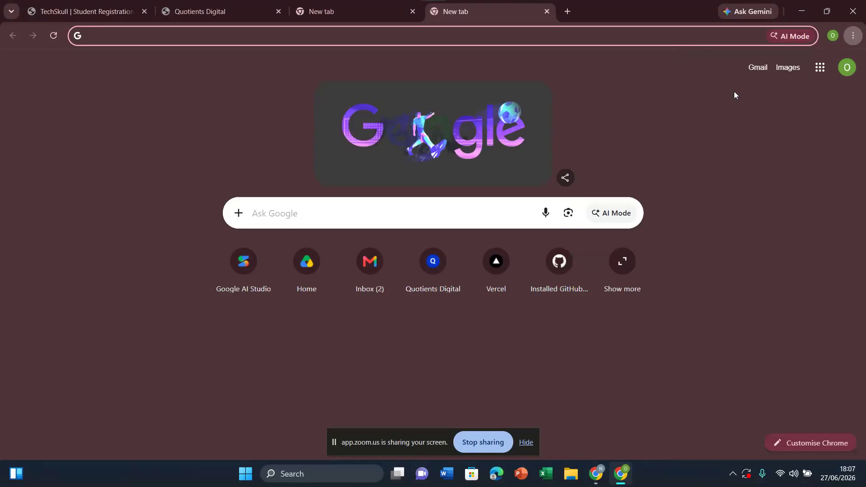
Step: Search Google for "google ai studio" in the Incognito window
text(google )
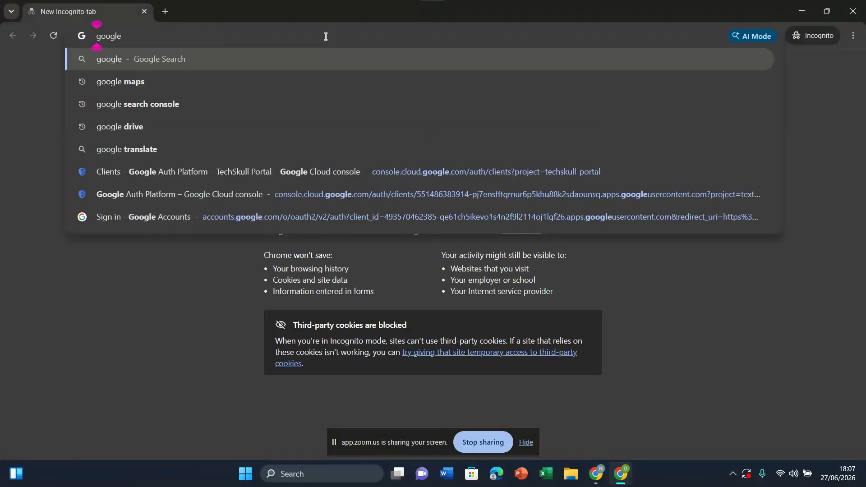
text(ai)
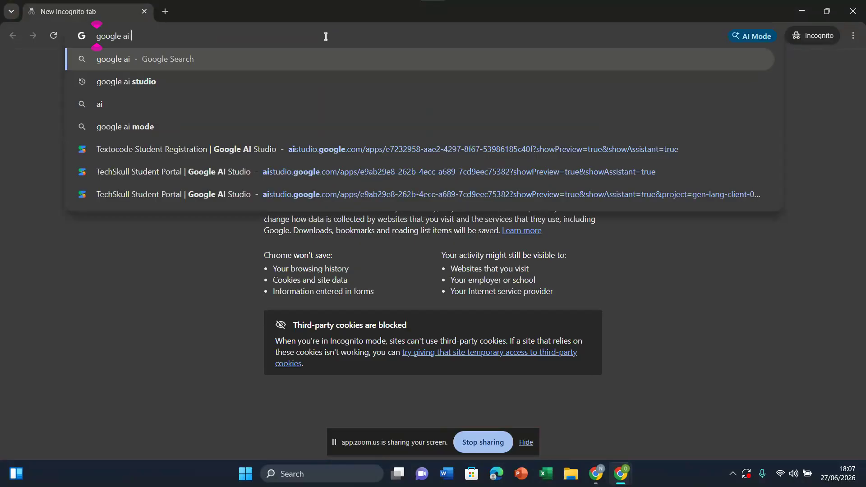
text( studio)
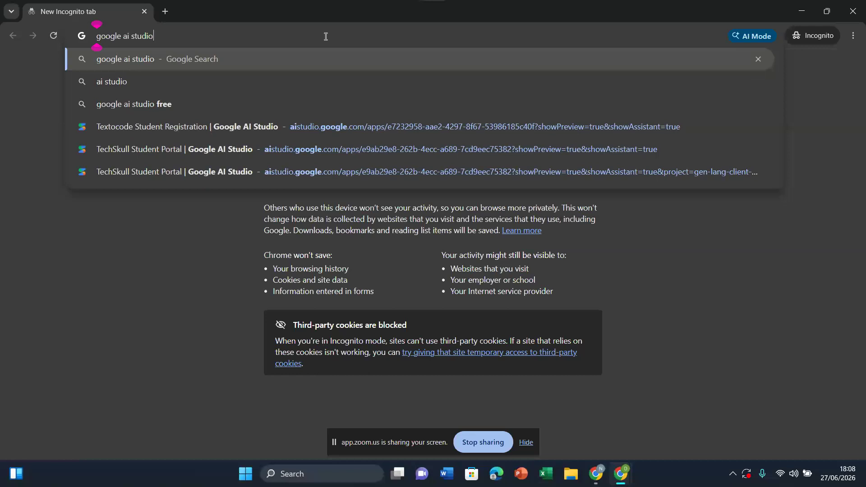
key(Return)
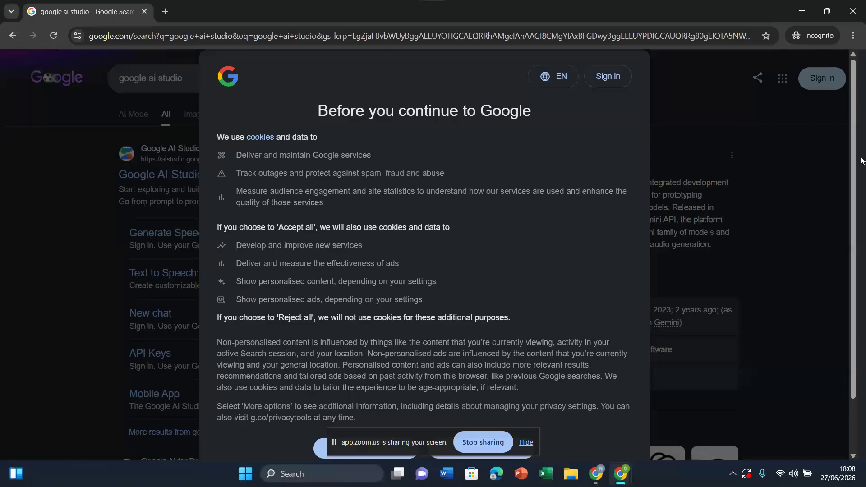
Step: Accept all Google cookies, then open the Google AI Studio result and activate the sign-in form's email field
scroll(853, 311, down, 2)
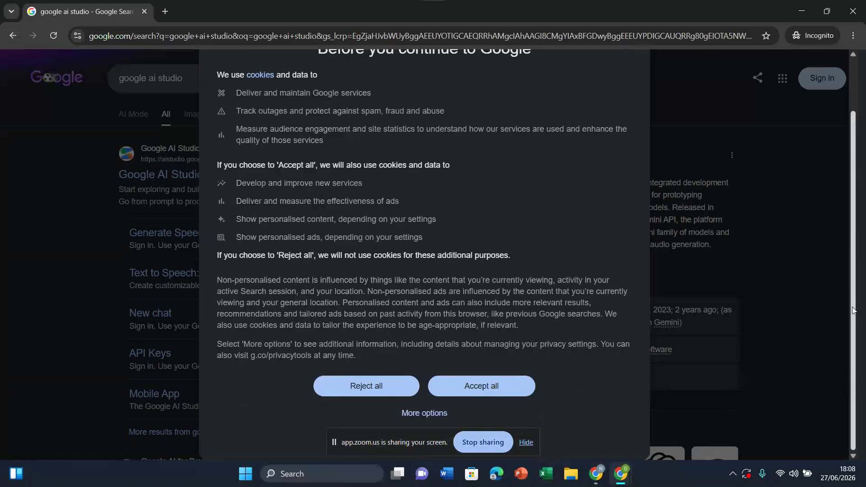
click(468, 389)
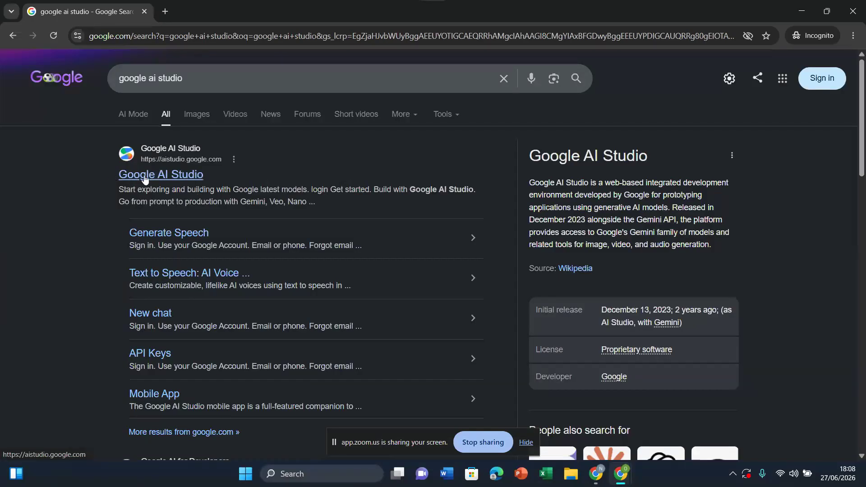
click(159, 177)
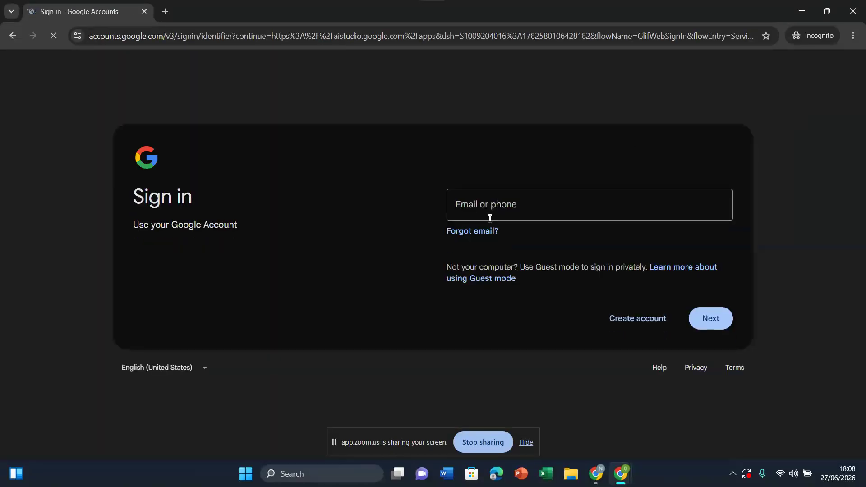
click(514, 206)
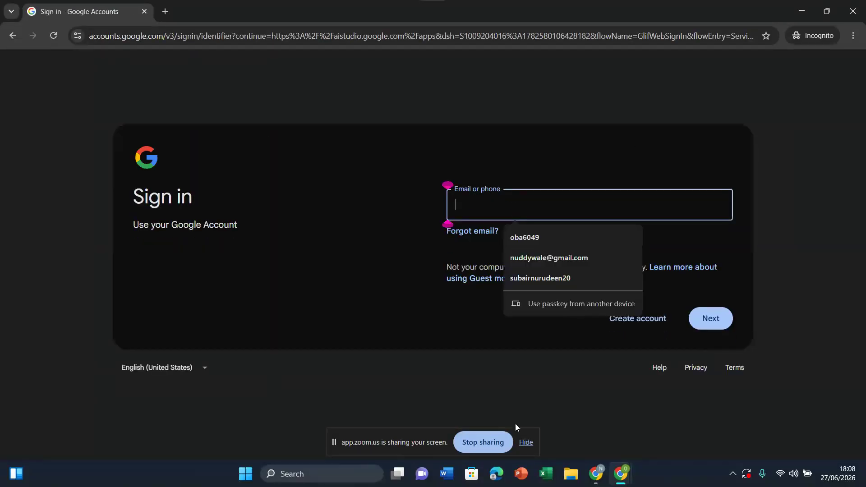
Step: Switch back to the regular Chrome window, open Google AI Studio there and return to its start page
mouse_move(620, 474)
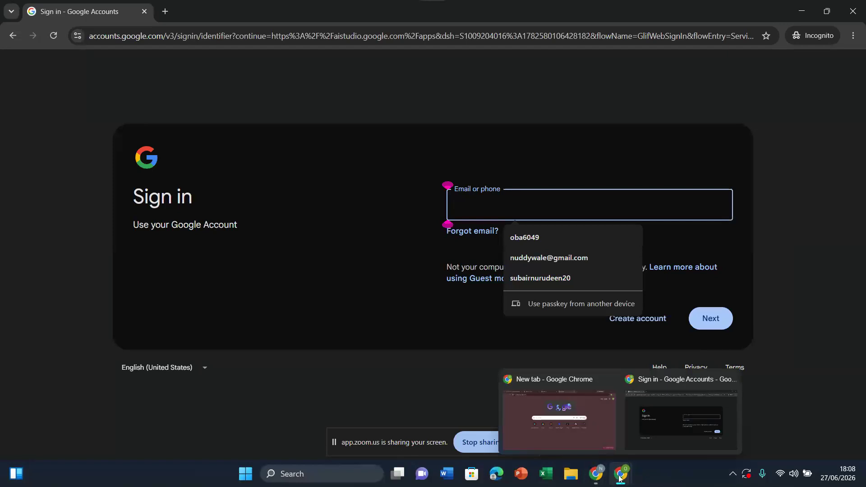
click(566, 426)
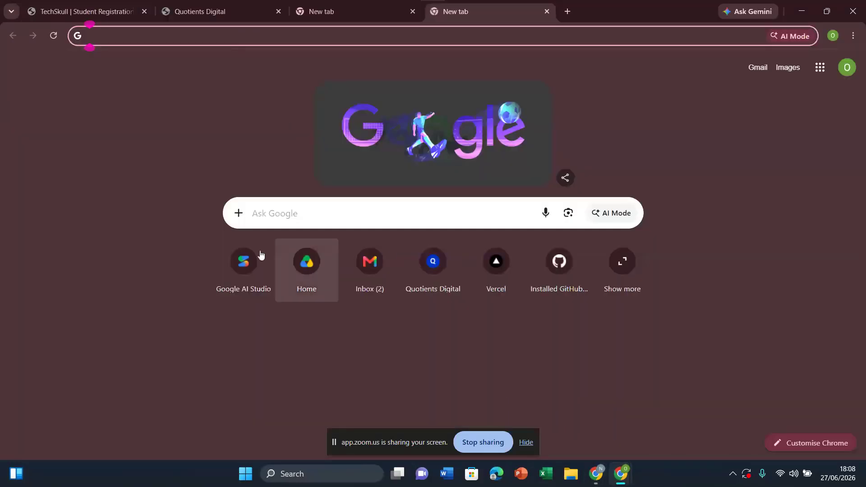
click(250, 268)
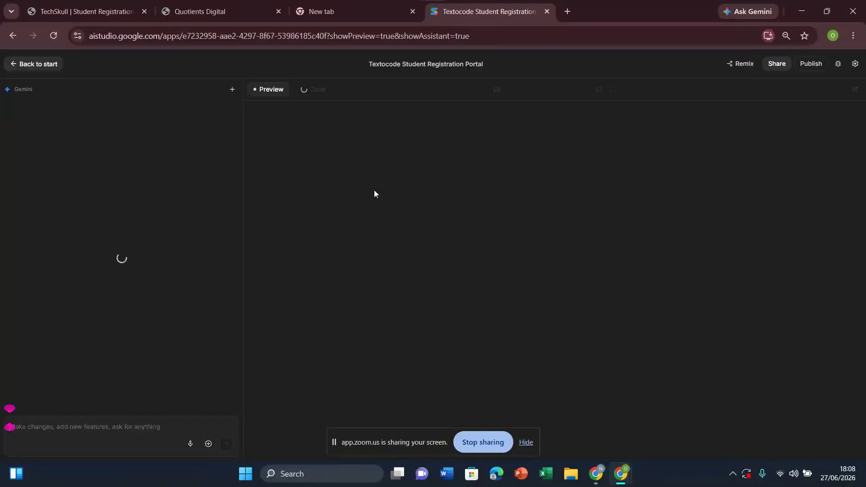
click(47, 67)
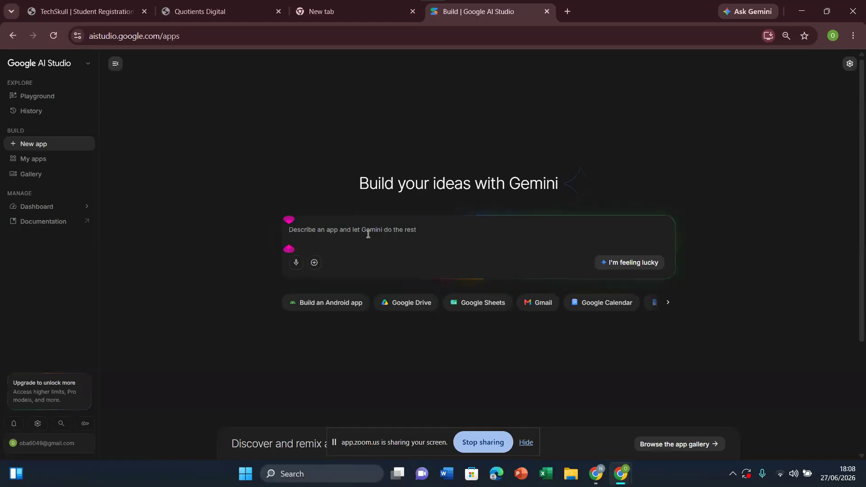
click(311, 225)
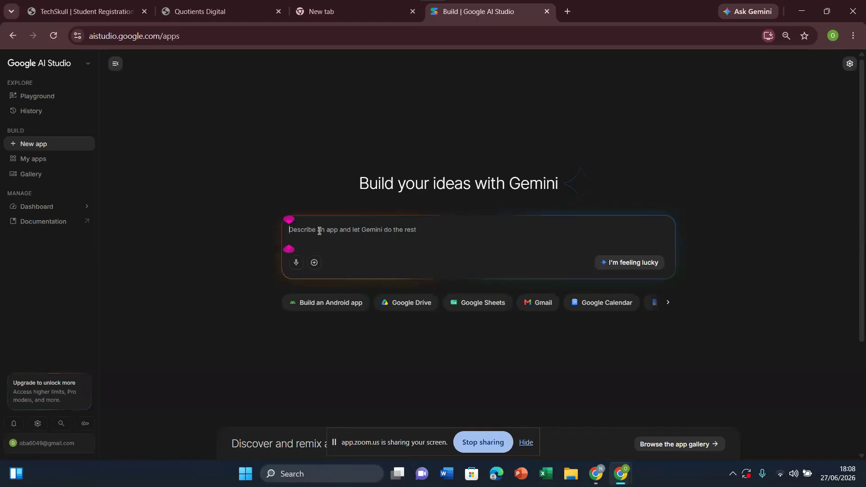
text(fghhhhhhhhhhhhhhhhhhhhhhhhhhhhhhhhhhhhh)
key(BackSpace)
key(BackSpace)
key(BackSpace)
key(BackSpace)
key(BackSpace)
key(BackSpace)
key(BackSpace)
key(BackSpace)
key(BackSpace)
key(BackSpace)
key(BackSpace)
key(BackSpace)
key(BackSpace)
key(BackSpace)
key(BackSpace)
key(BackSpace)
key(BackSpace)
key(BackSpace)
key(BackSpace)
key(BackSpace)
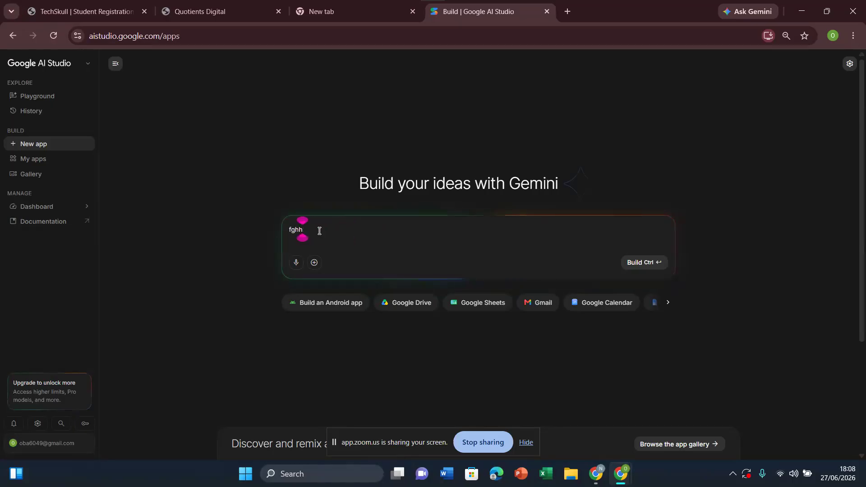
key(BackSpace)
key(BackSpace)
key(BackSpace)
key(BackSpace)
Step: View the list of previously created apps under My apps, then return to the New app page
mouse_move(33, 163)
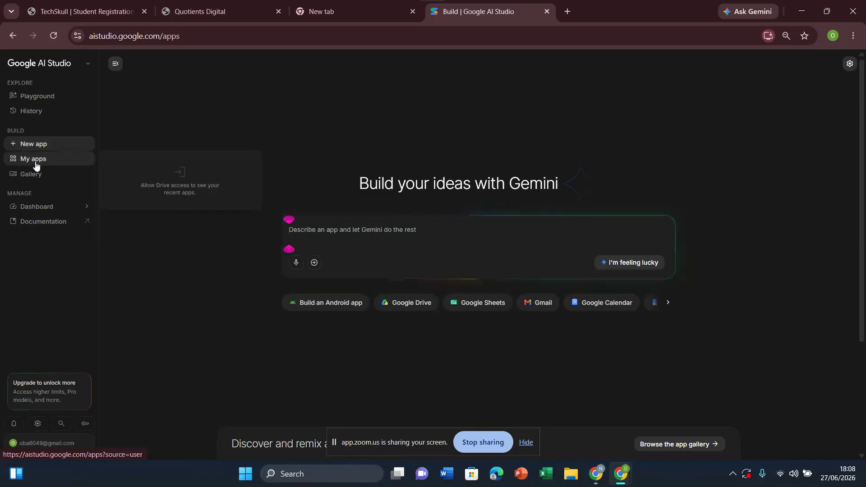
click(38, 162)
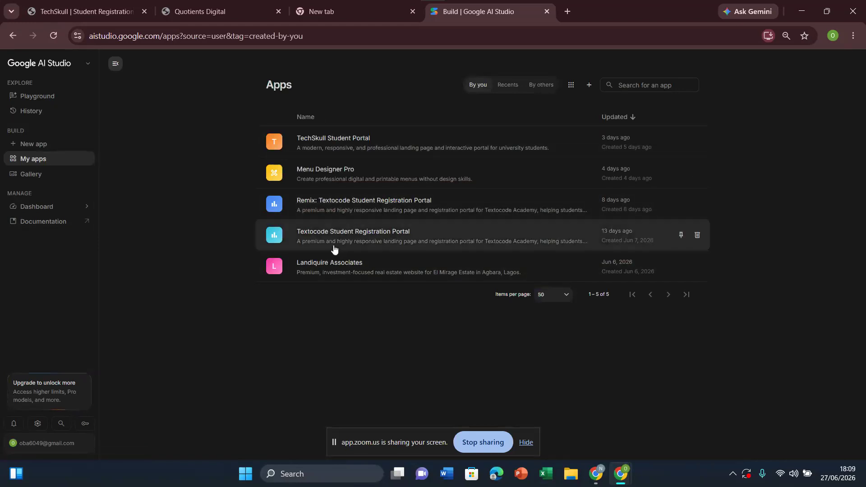
mouse_move(42, 162)
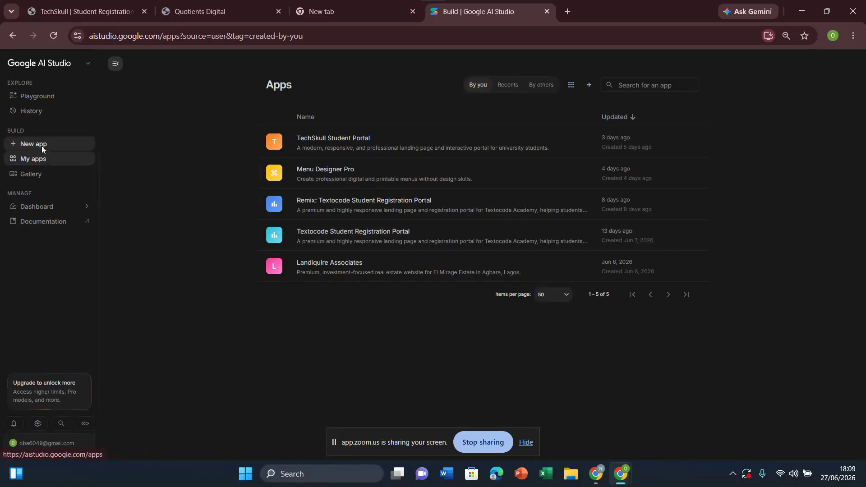
click(42, 148)
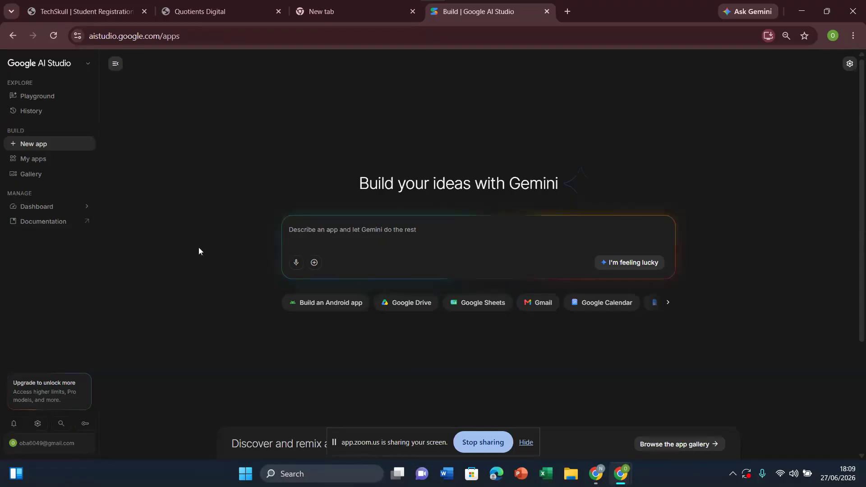
Step: Enter github as the address in a new browser tab without loading it, then switch to the Incognito window
click(564, 15)
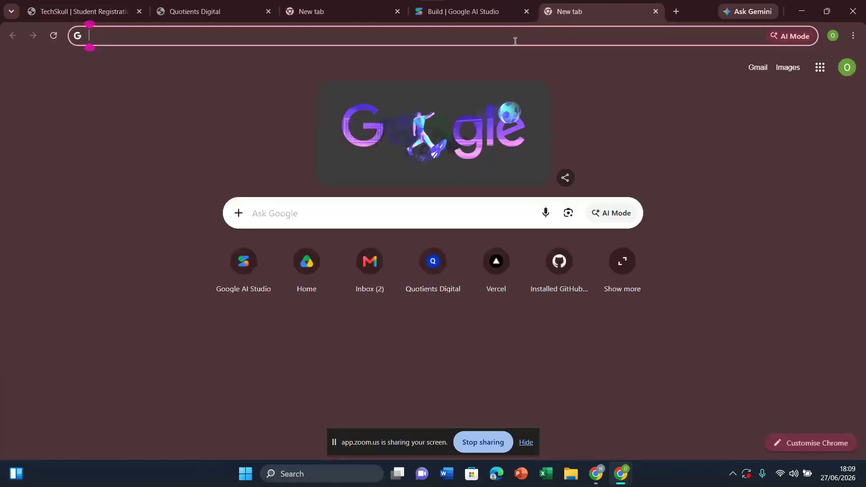
text(github.com/settings/installations)
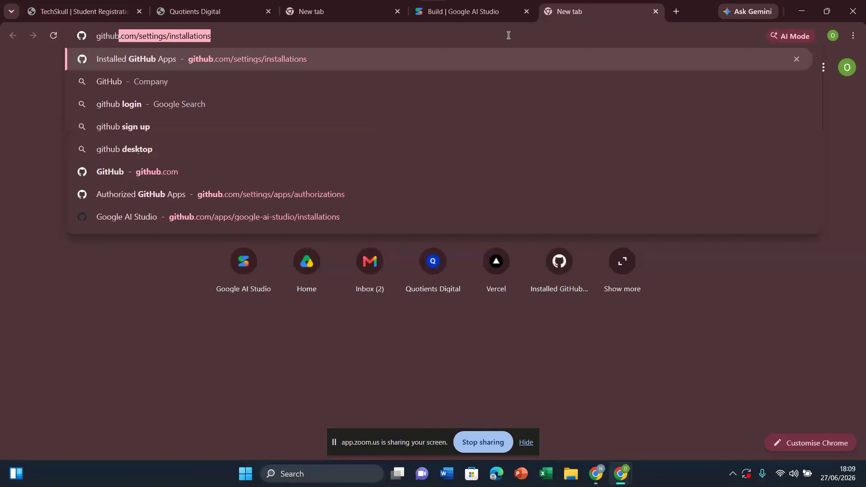
mouse_move(619, 477)
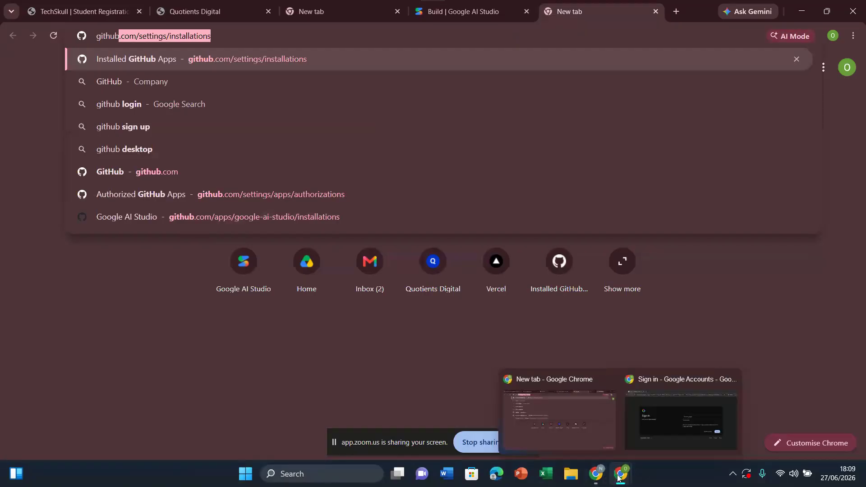
click(654, 432)
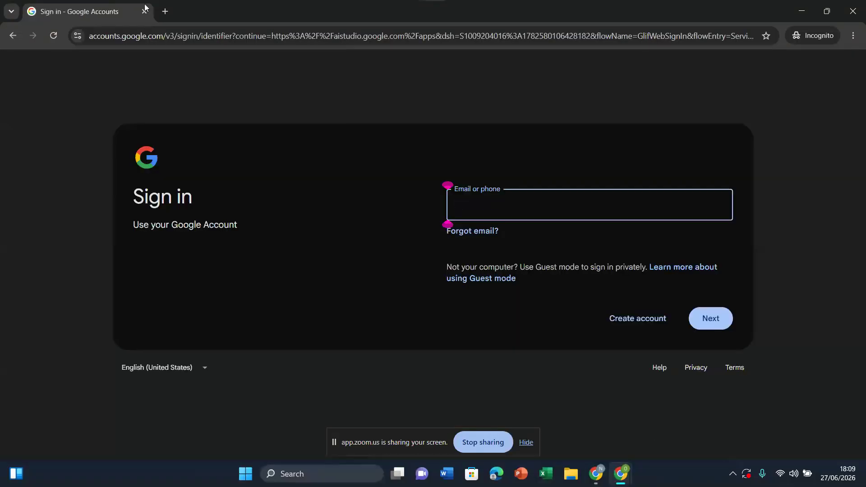
Step: Search for "github" in a new Incognito tab and open the Sign up for GitHub page
click(164, 12)
text(gith)
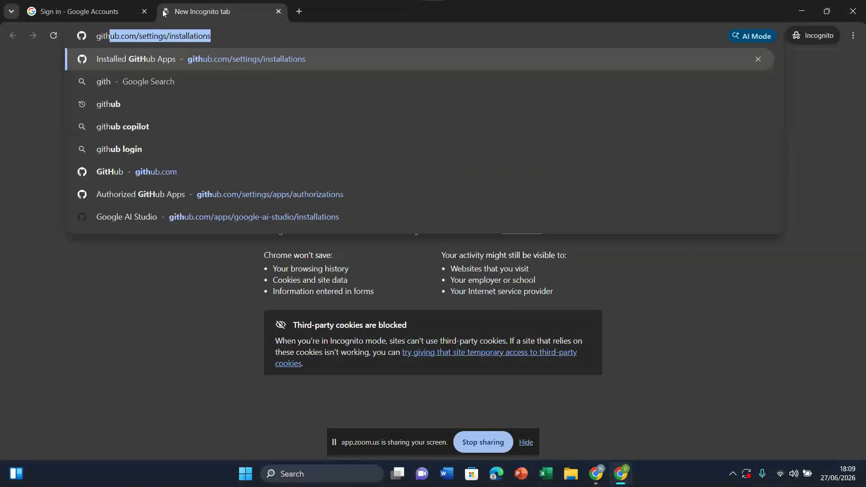
text(ub)
key(Return)
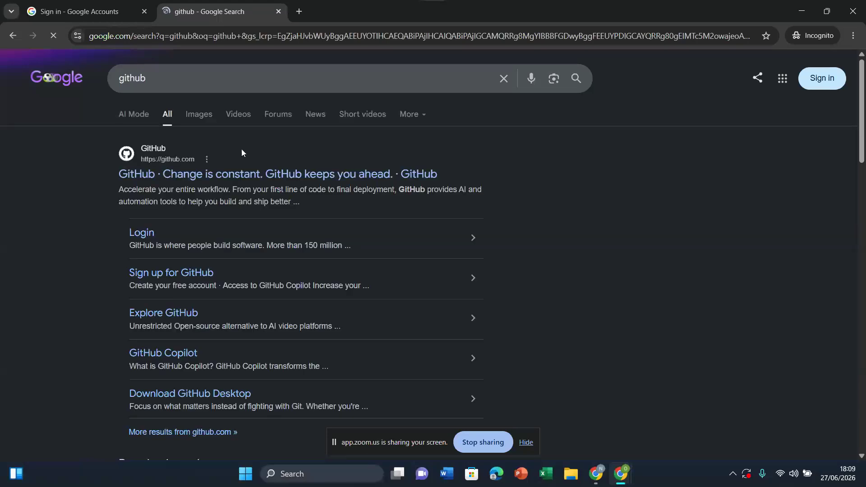
click(169, 279)
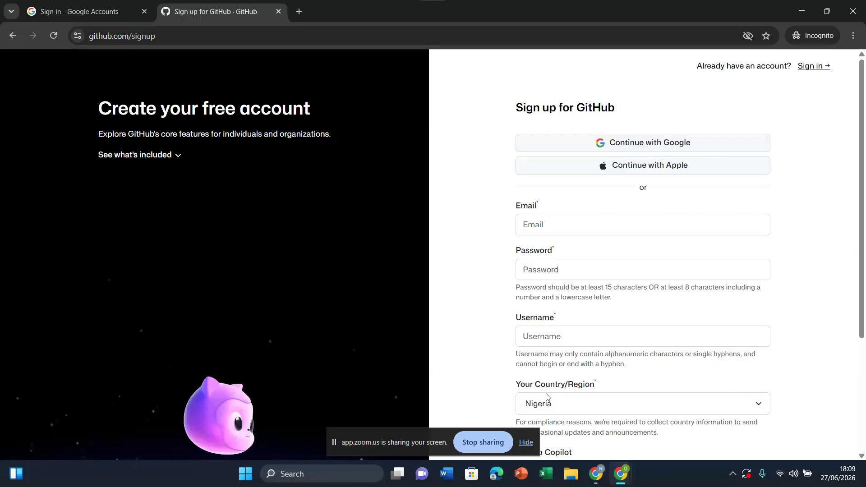
Step: Switch back to the regular Chrome window, load github.com in the prepared tab and open the Techskull repository
mouse_move(596, 473)
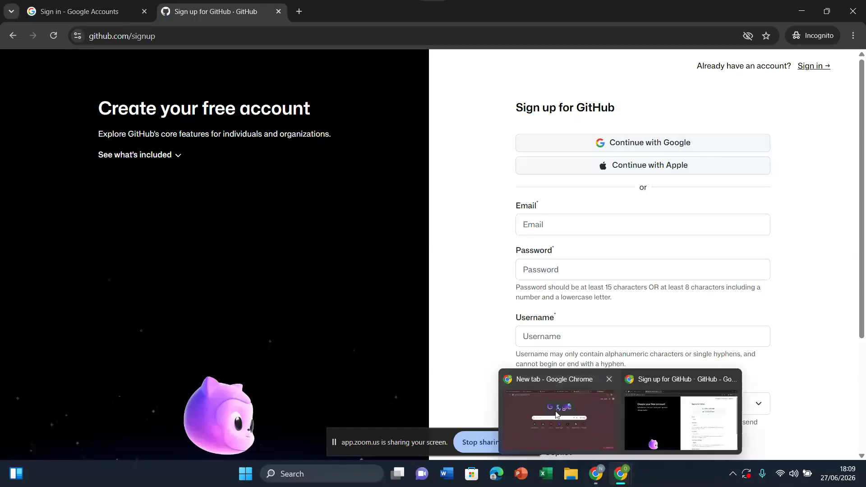
click(564, 413)
click(245, 36)
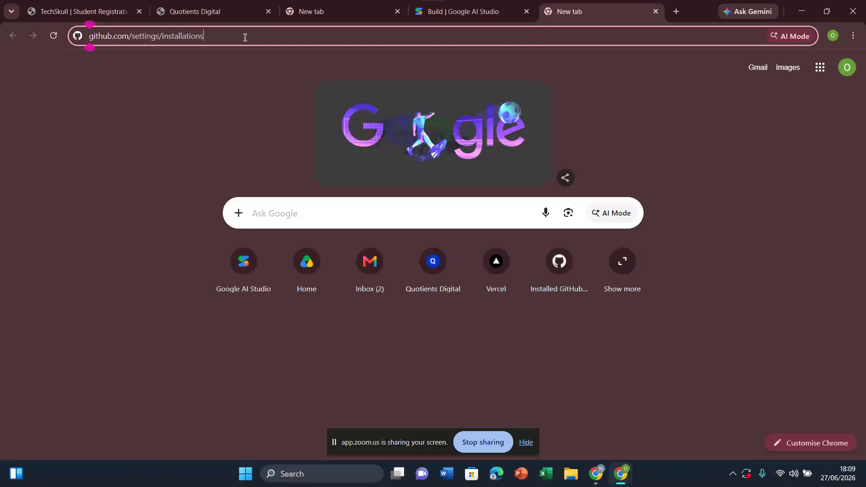
key(BackSpace)
key(BackSpace)
key(BackSpace)
key(BackSpace)
key(BackSpace)
key(BackSpace)
key(BackSpace)
key(BackSpace)
key(BackSpace)
key(BackSpace)
key(BackSpace)
key(BackSpace)
key(BackSpace)
key(BackSpace)
key(BackSpace)
key(BackSpace)
key(BackSpace)
key(BackSpace)
key(BackSpace)
key(BackSpace)
key(BackSpace)
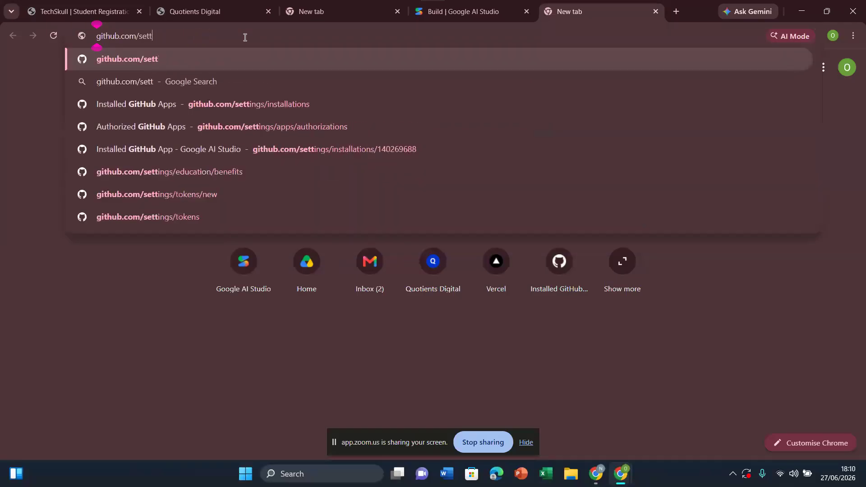
key(BackSpace)
key(Return)
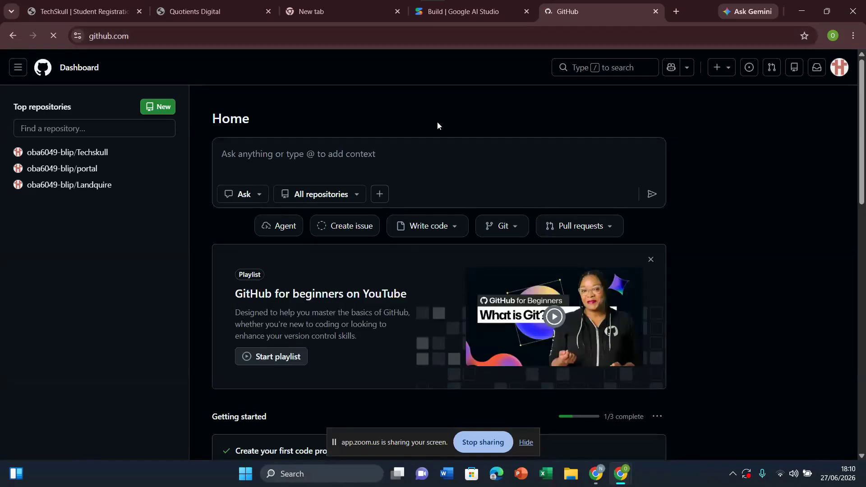
mouse_move(94, 158)
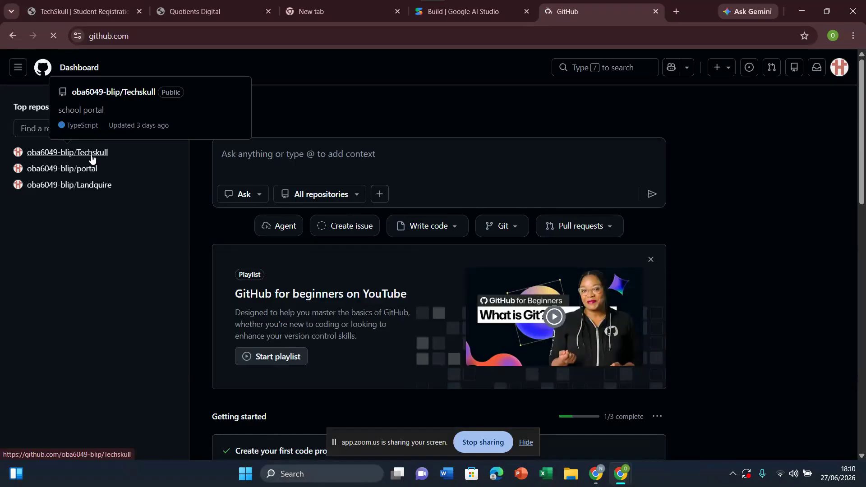
click(92, 157)
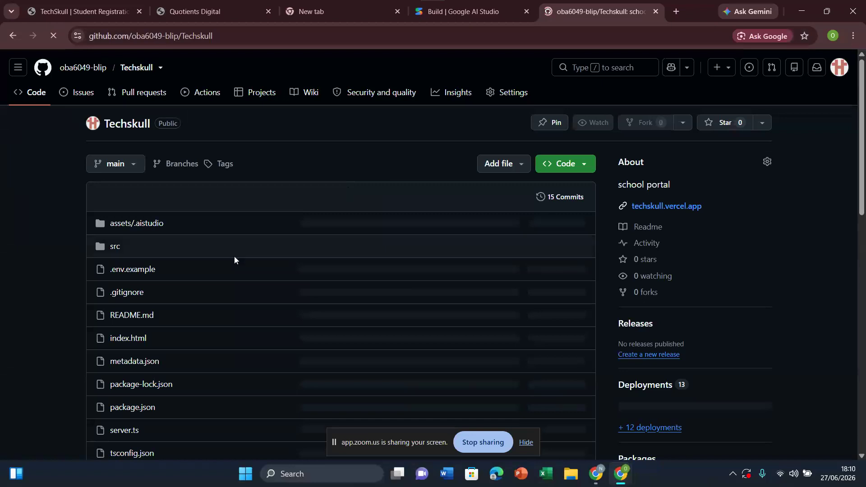
Step: View the contents of index.html, metadata.json and package-lock.json in the Techskull repository
click(127, 339)
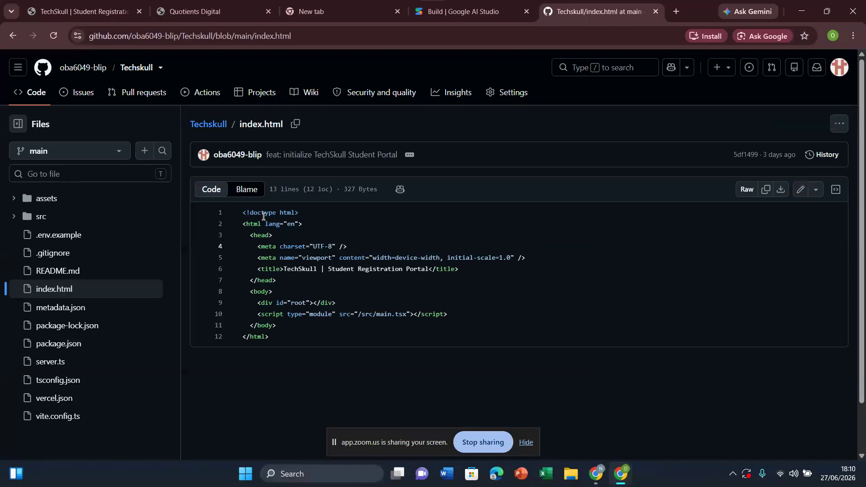
click(60, 307)
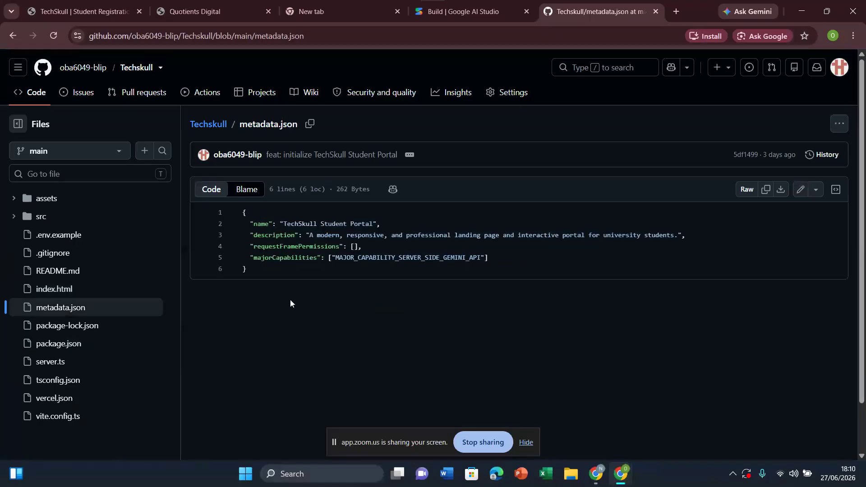
click(94, 329)
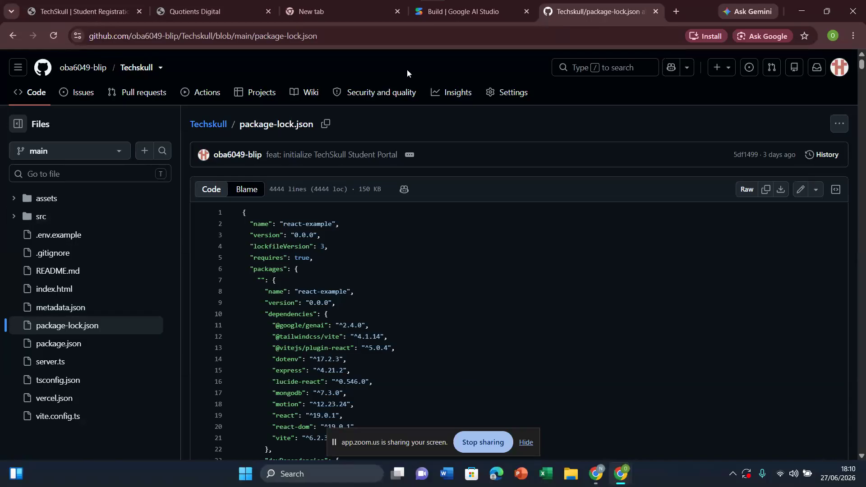
Step: In the Incognito window, load vercel.com in a new tab and open its Sign Up page, then return to the Google sign-in page
mouse_move(510, 20)
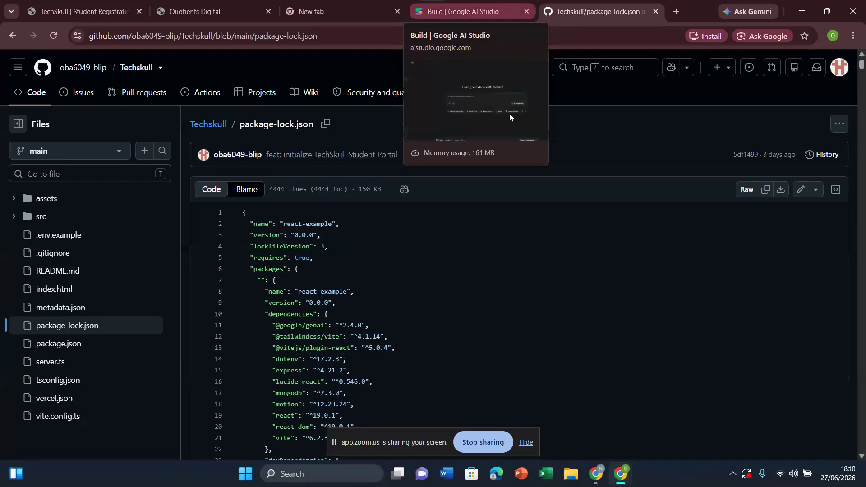
mouse_move(621, 473)
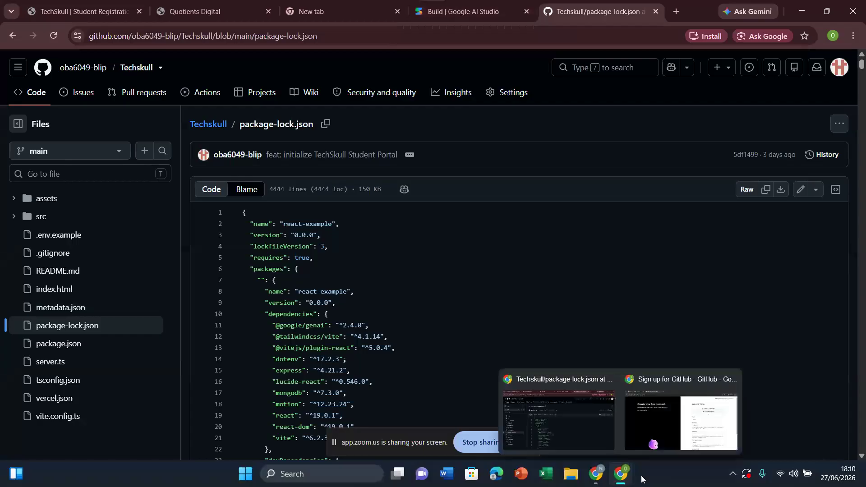
click(657, 427)
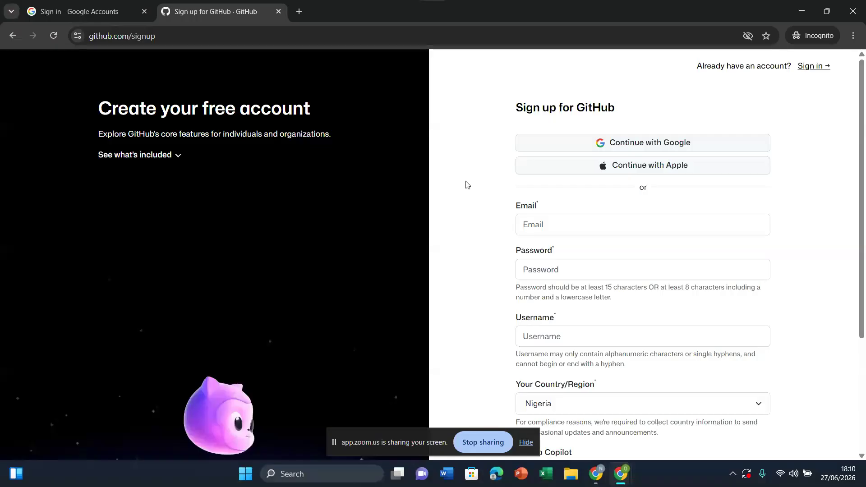
click(300, 11)
text(verce)
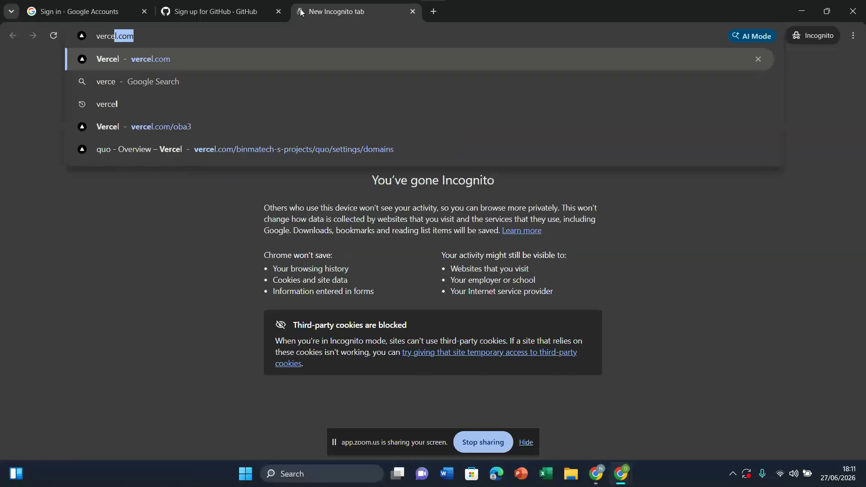
text(l)
key(Return)
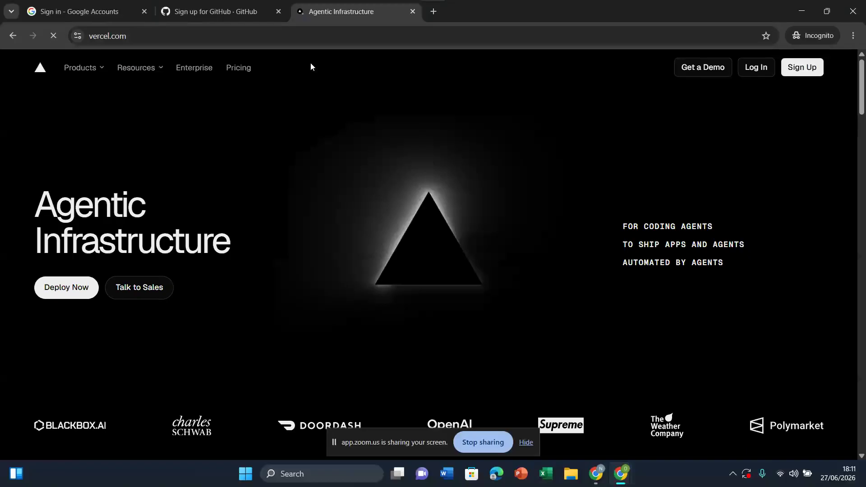
click(796, 72)
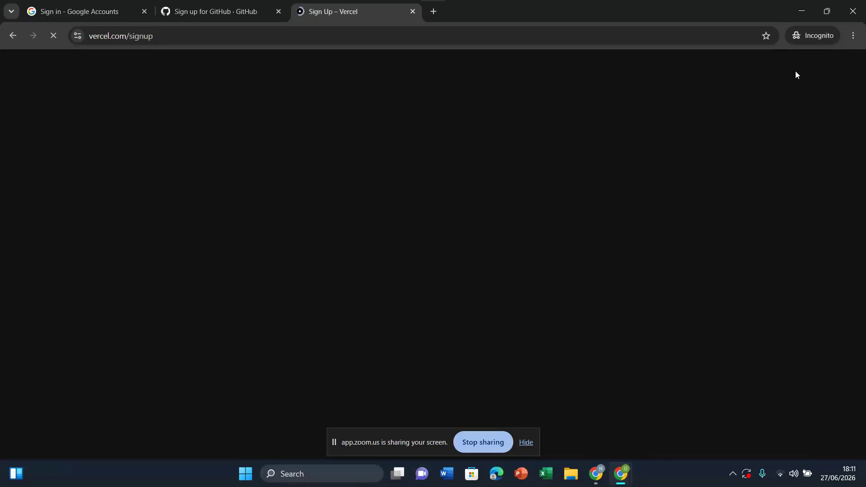
click(81, 9)
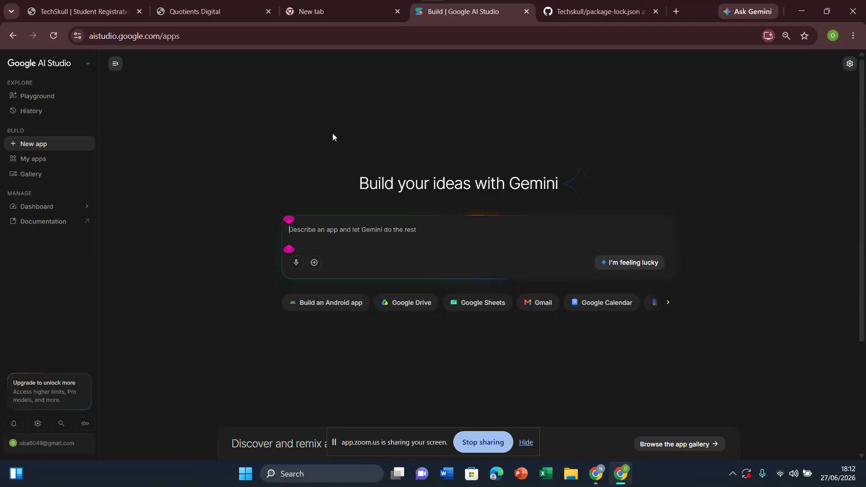
Step: Switch to the Chrome window hosting the Zoom meeting and bring up a blank chat on the ChatGPT page
mouse_move(596, 474)
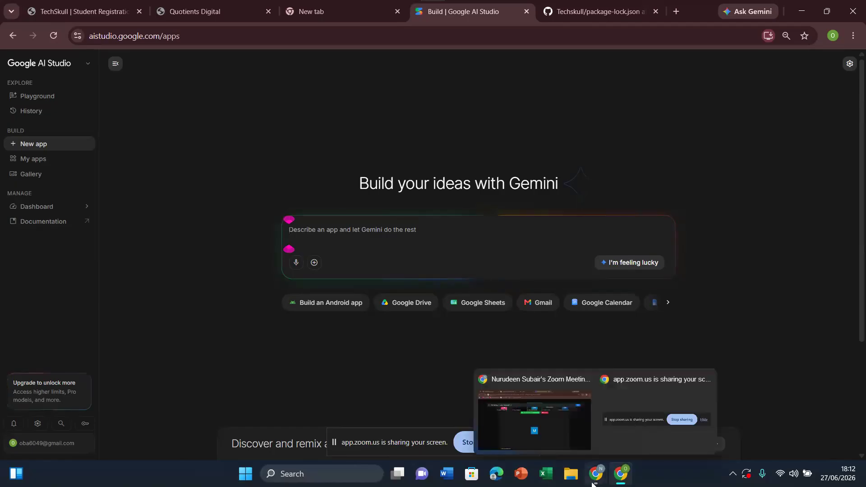
click(574, 430)
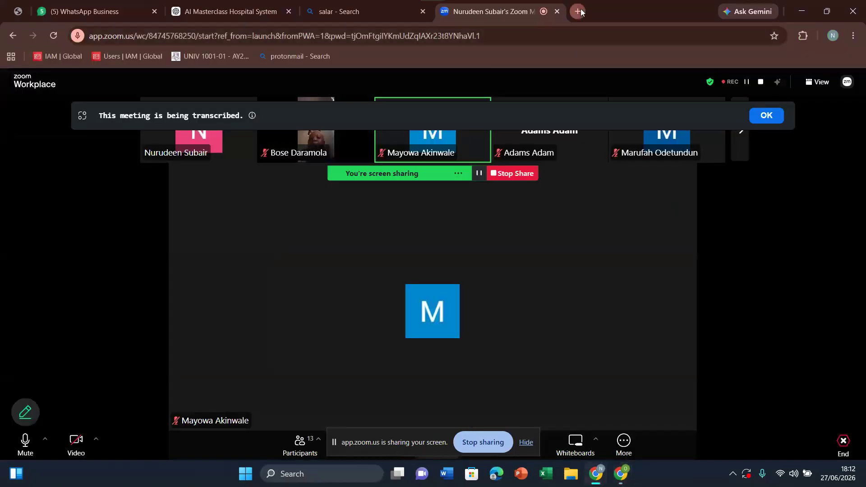
click(579, 12)
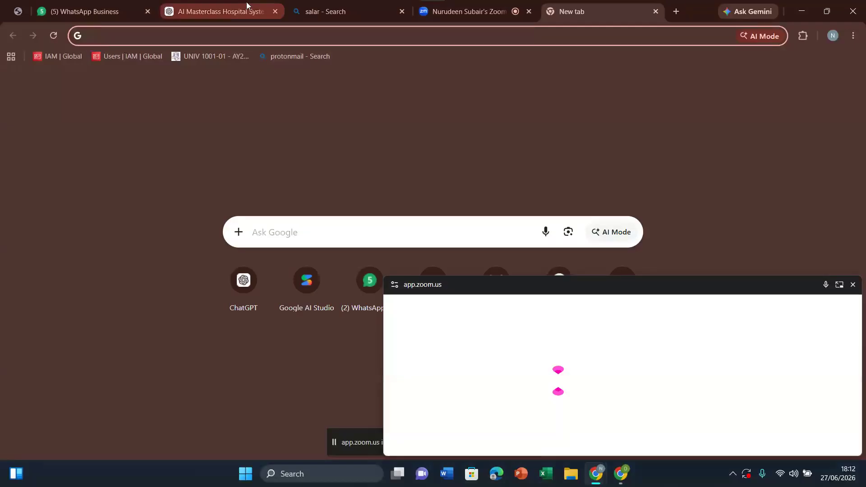
click(247, 7)
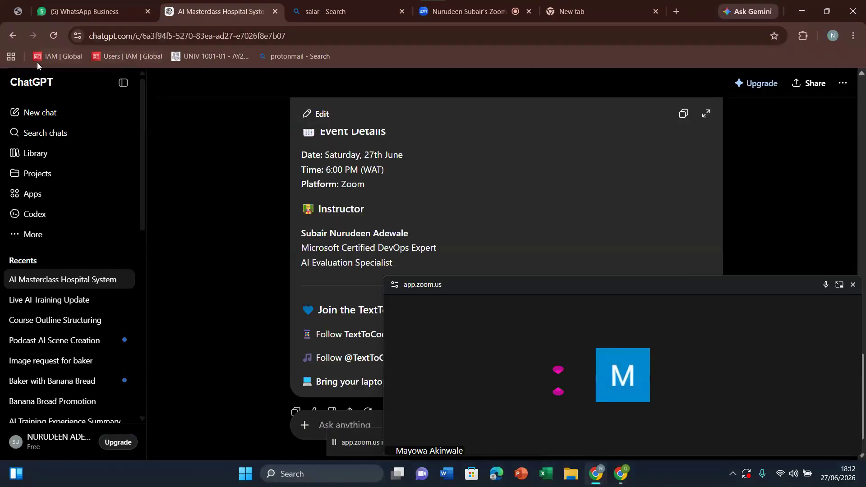
click(8, 38)
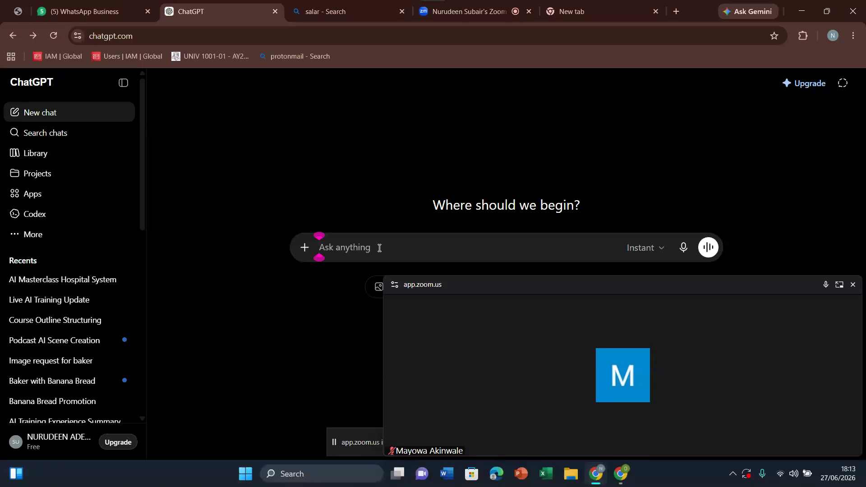
Step: Dismiss the floating Zoom meeting window that covers part of the ChatGPT page
mouse_move(686, 383)
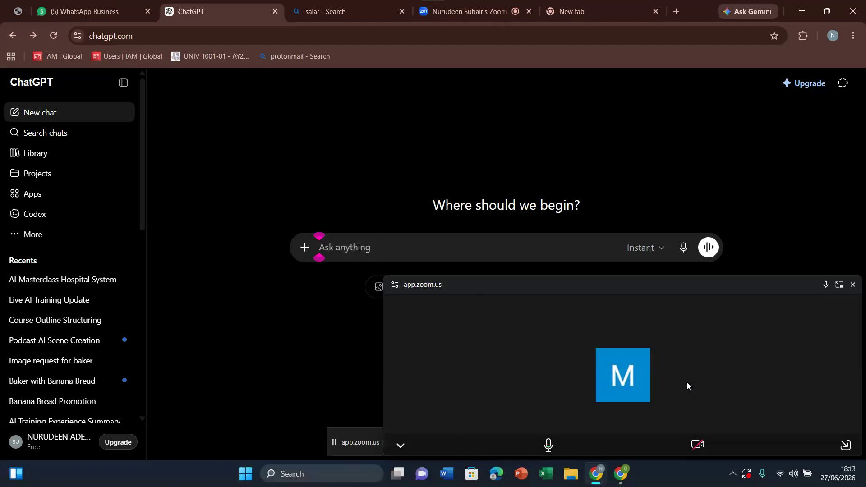
click(845, 452)
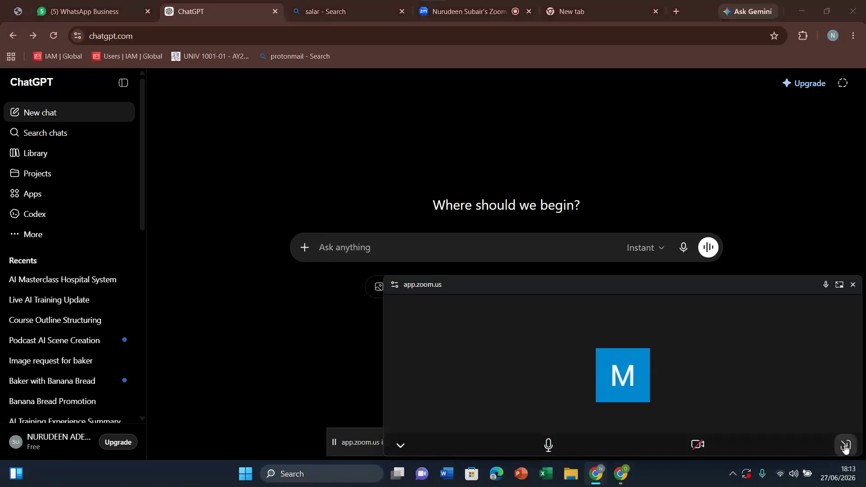
click(845, 446)
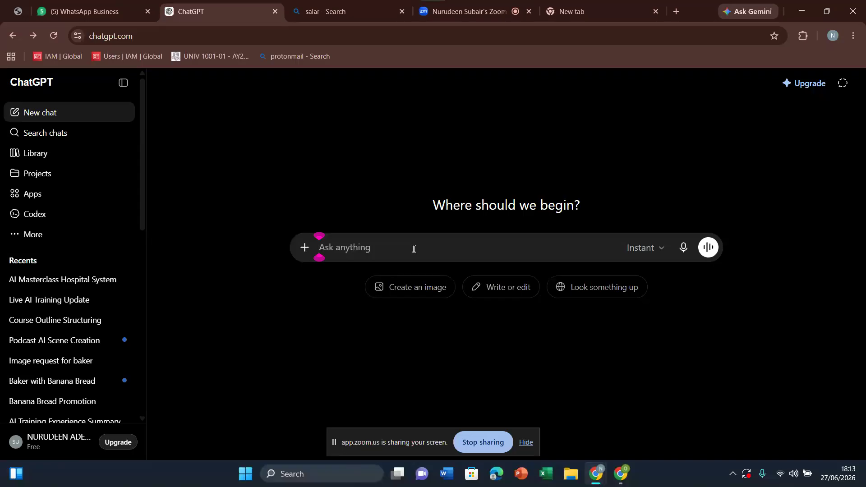
Step: Write the ChatGPT prompt "give me a simple usecase diagram of an hospital booking system" without sending it
text(give me a)
key(BackSpace)
key(BackSpace)
key(BackSpace)
key(BackSpace)
text(me a simple)
text( used)
text(ase di)
text(agram of )
text(an )
text(hos)
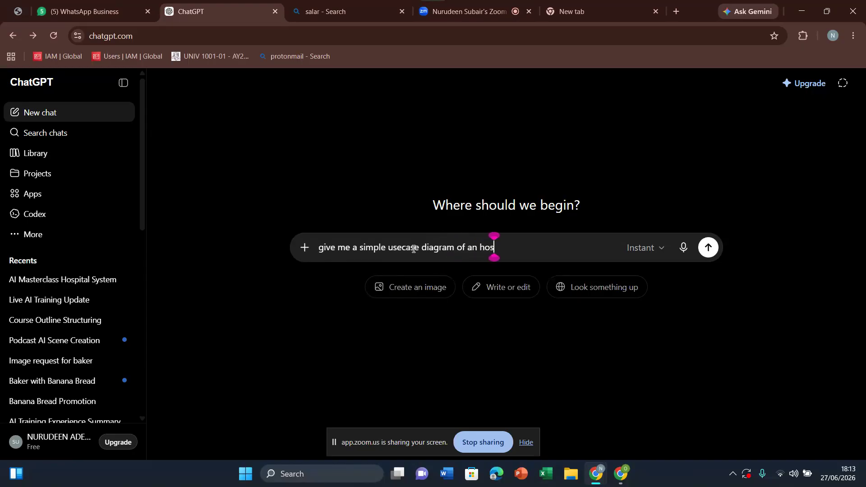
text(pital)
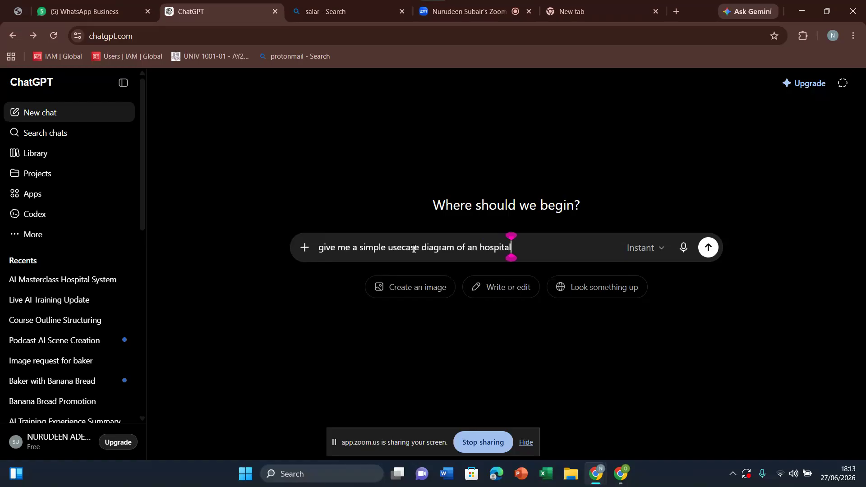
text( bookin)
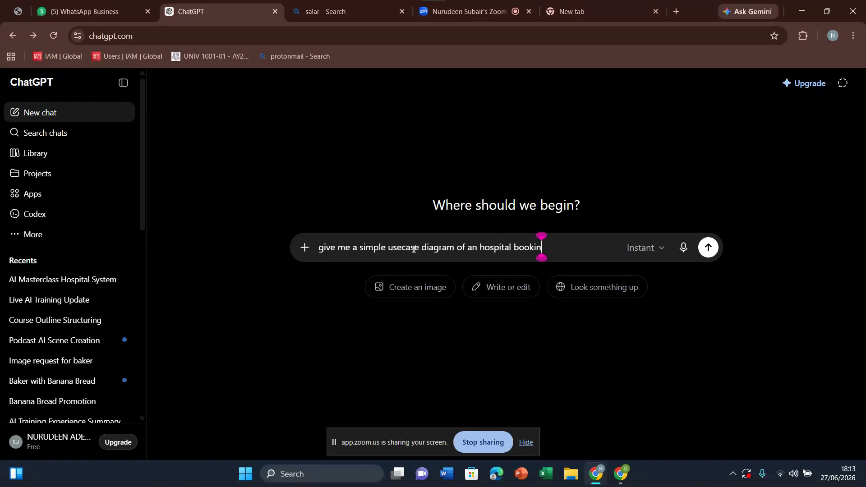
text(g system)
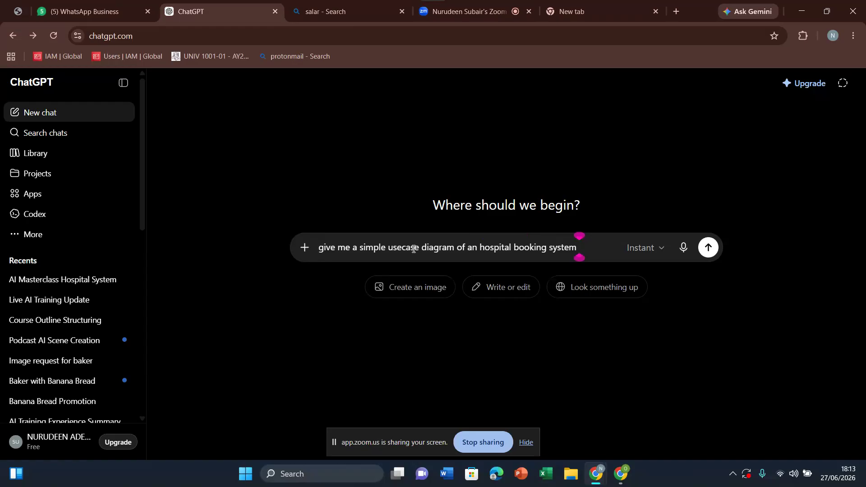
Step: Highlight "usecase diagram" in the prompt, then submit the prompt to generate the diagram
click(389, 248)
drag(389, 247, 453, 249)
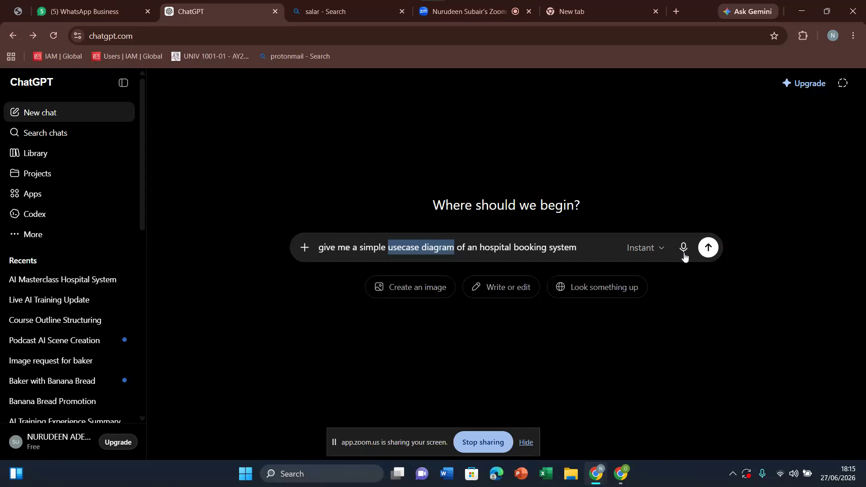
click(707, 249)
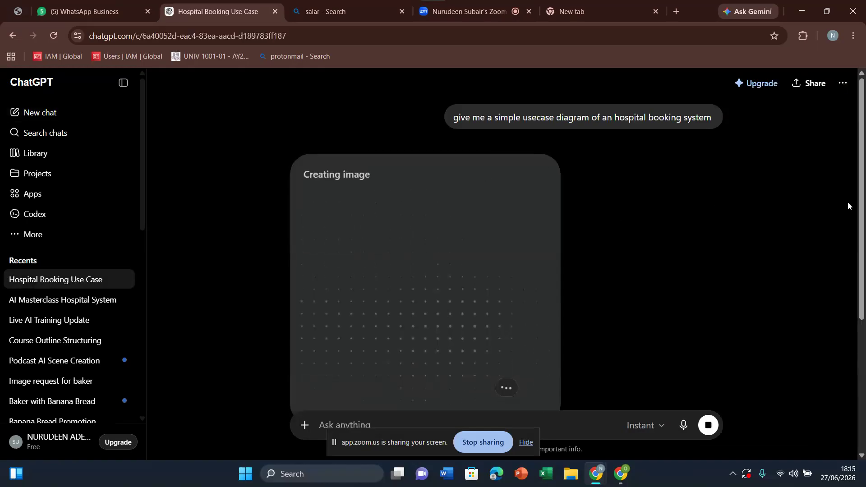
drag(862, 215, 862, 233)
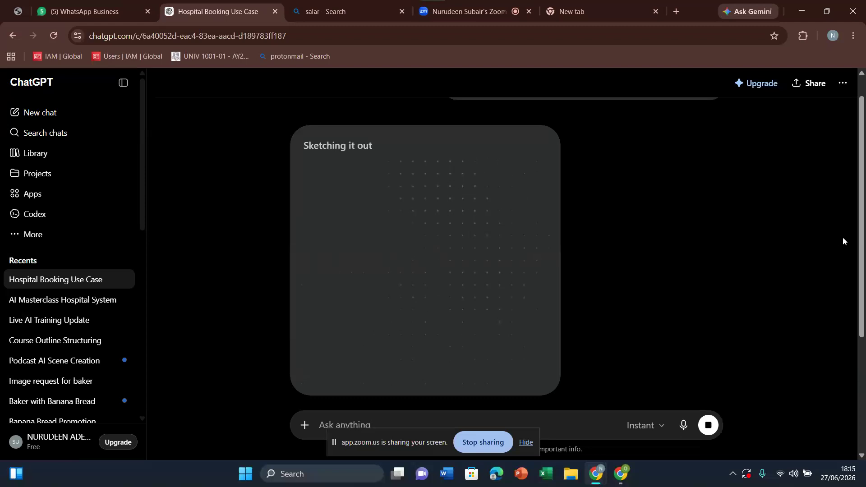
mouse_move(860, 246)
mouse_down()
mouse_move(859, 300)
mouse_move(858, 239)
mouse_up()
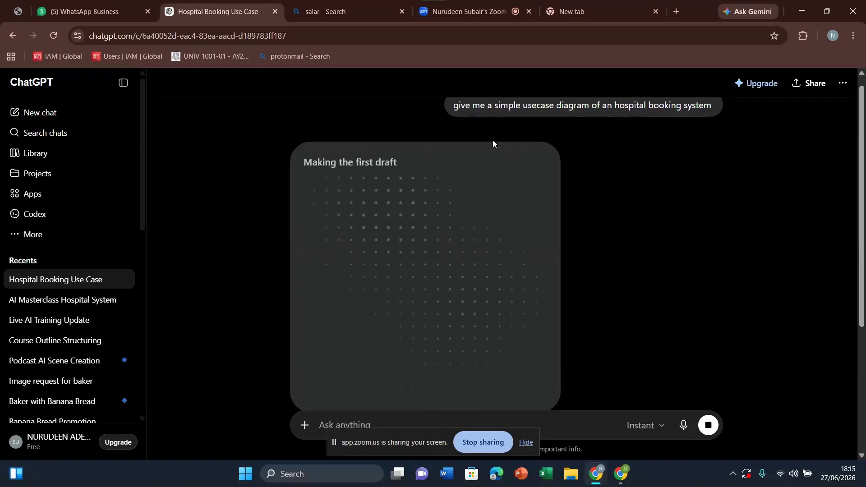
Step: Start a new chat and send "give me a usecase digram in text of an hospital booking system that has a patient and receptionist"
click(61, 116)
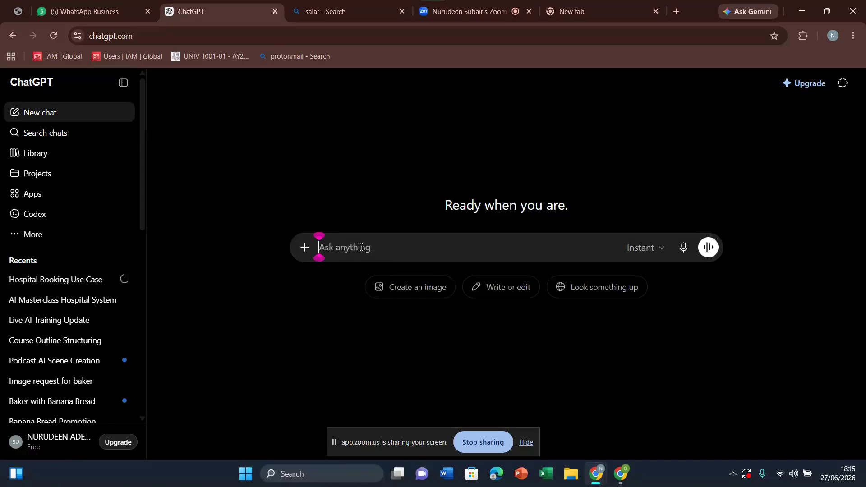
text(g)
key(BackSpace)
text(give)
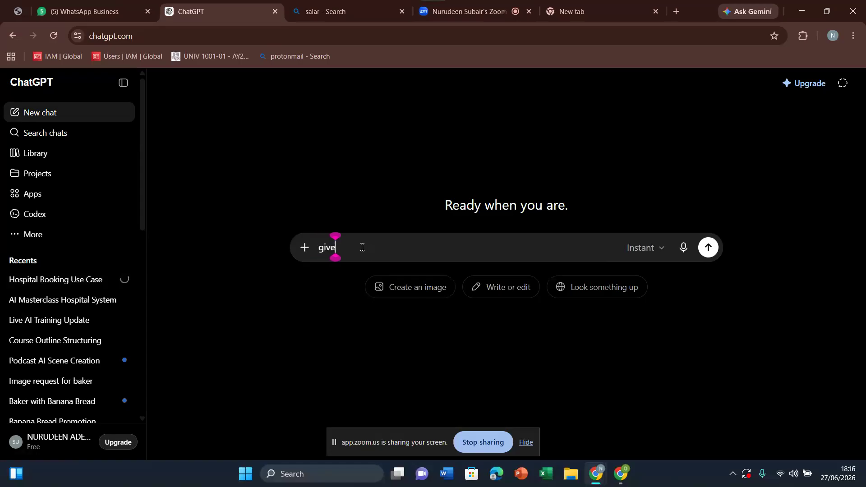
text( me a usecase digram in text of)
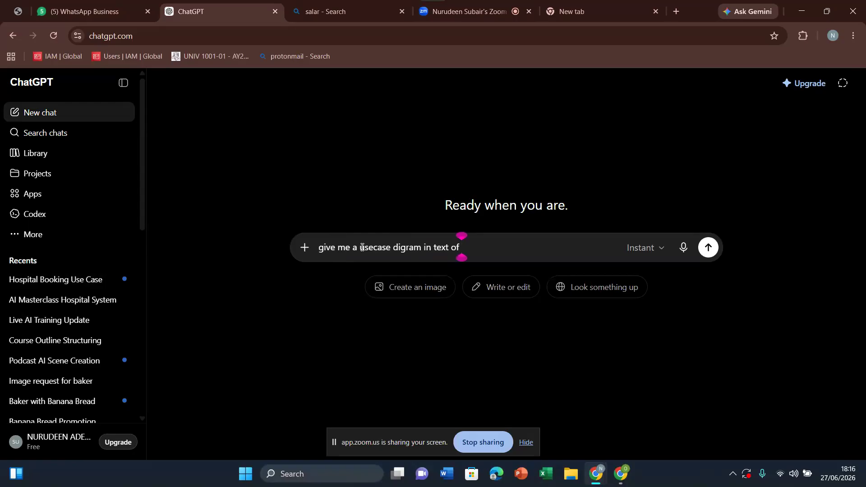
text( an hospital booking system )
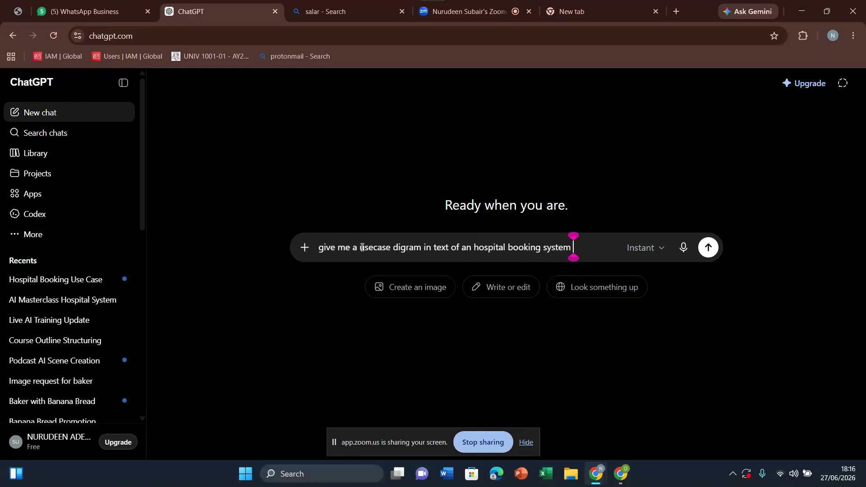
text(that ha)
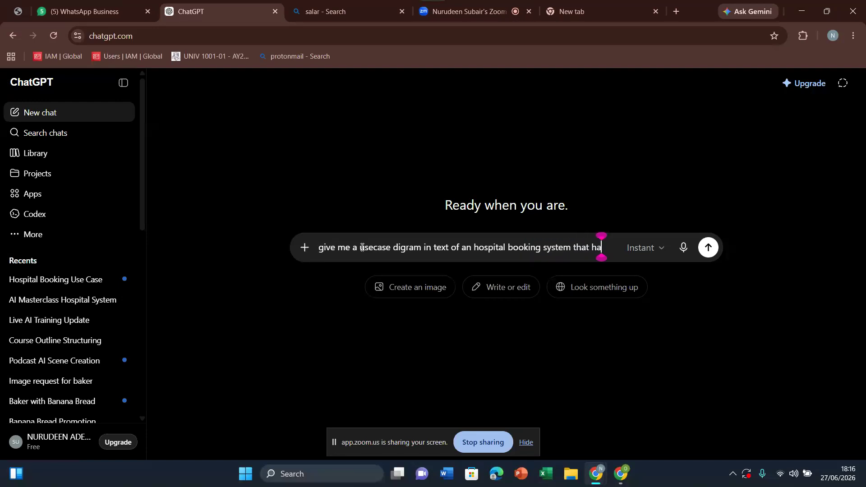
text(s a pat)
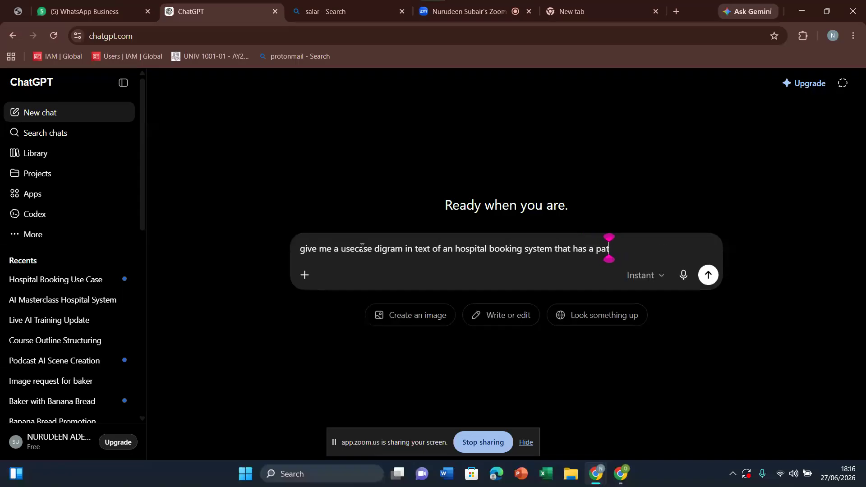
text(ient and )
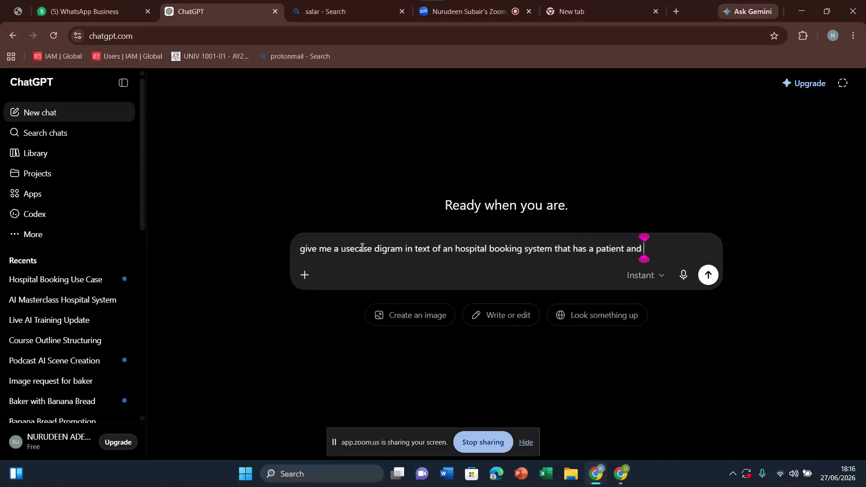
text(receptionist)
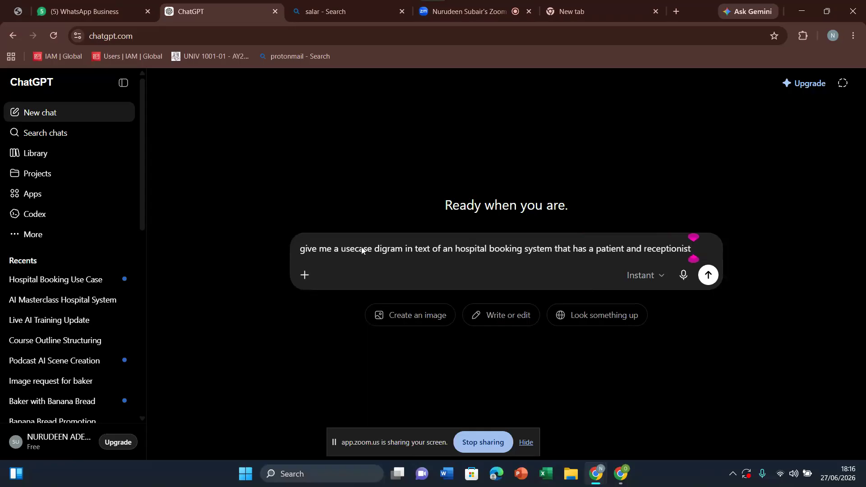
key(Return)
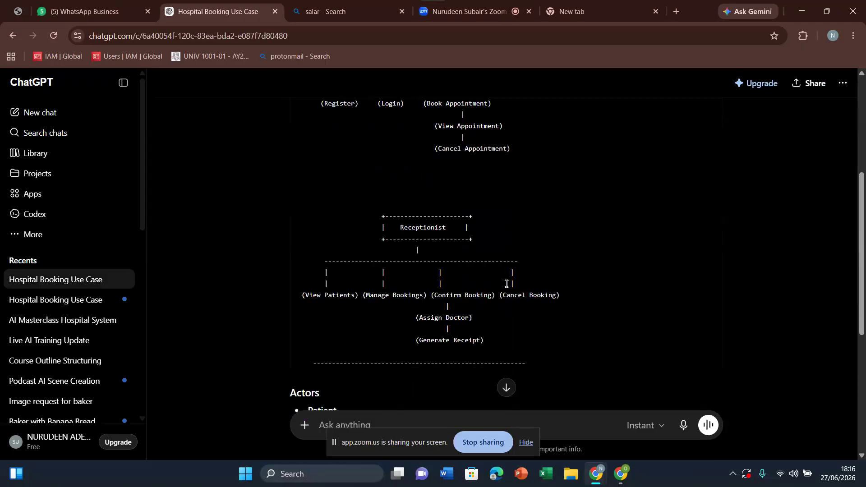
Step: Review the patient and receptionist parts of the text use case diagram, then open the earlier Hospital Booking Use Case chat
scroll(505, 283, up, 5)
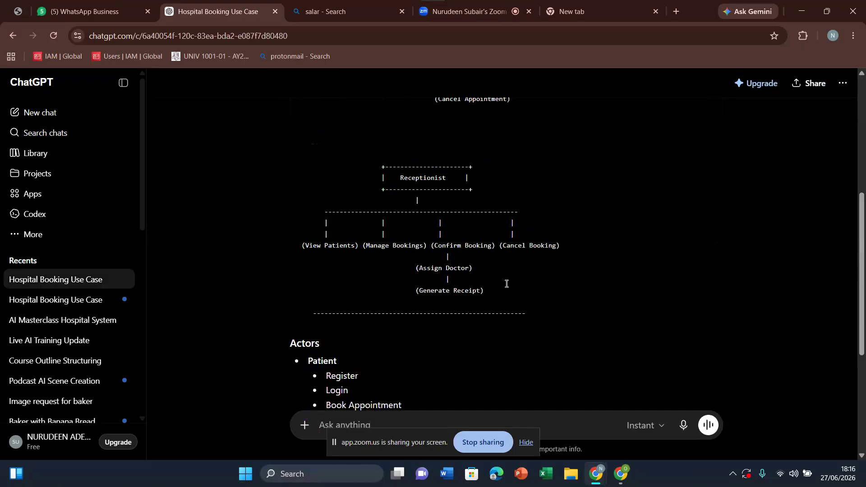
scroll(507, 283, up, 6)
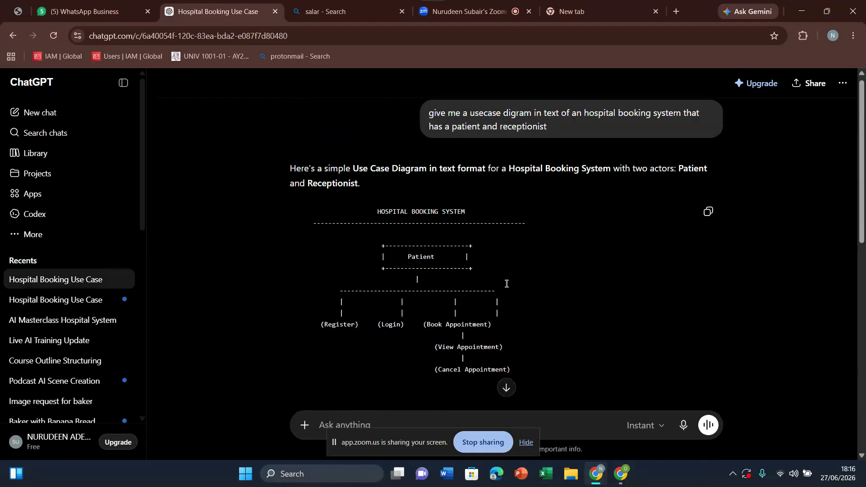
scroll(506, 283, down, 1)
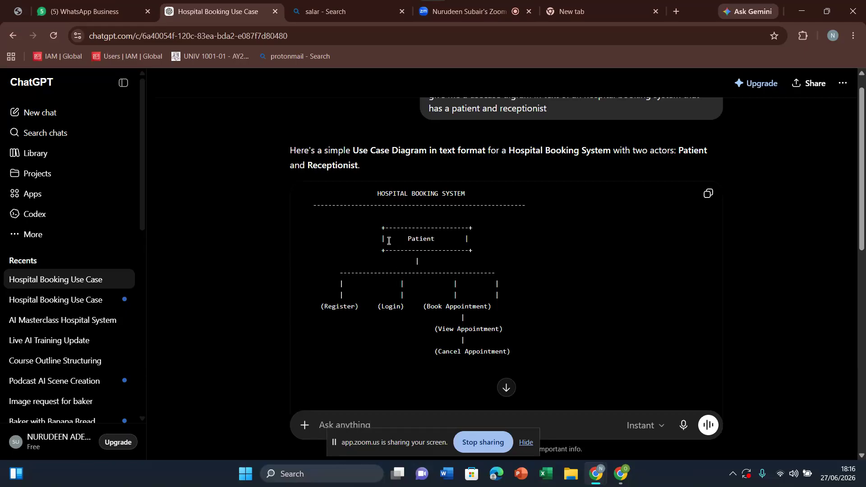
click(62, 301)
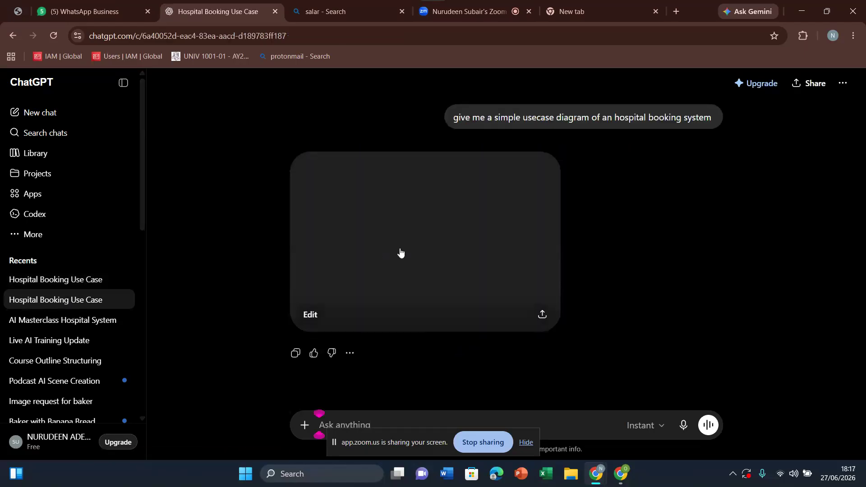
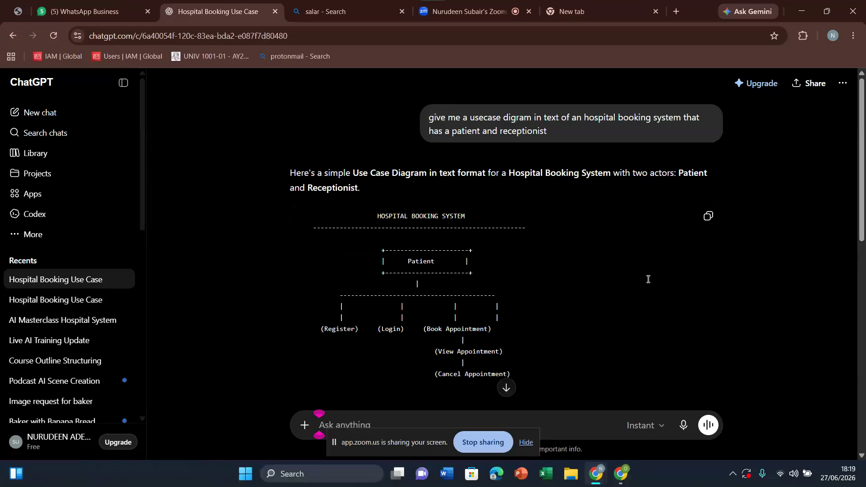
Step: Examine the patient and receptionist branches of the text use case diagram and the actors list below it
scroll(649, 280, down, 4)
scroll(648, 279, up, 2)
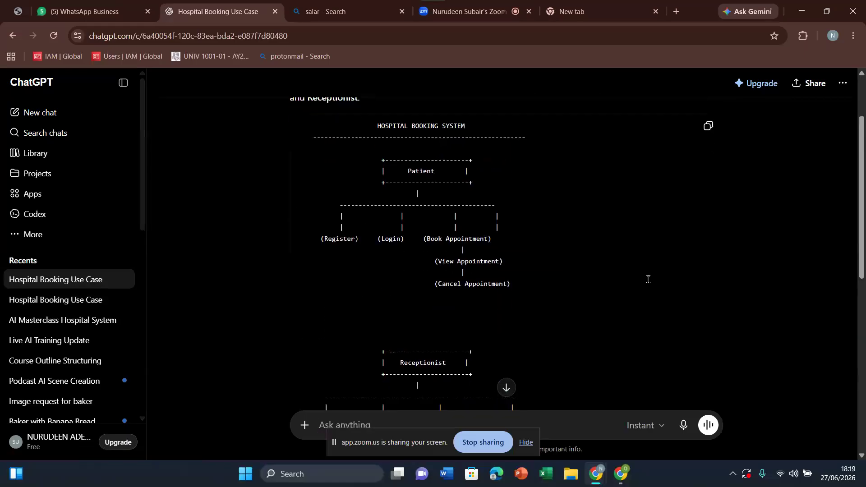
scroll(649, 279, down, 5)
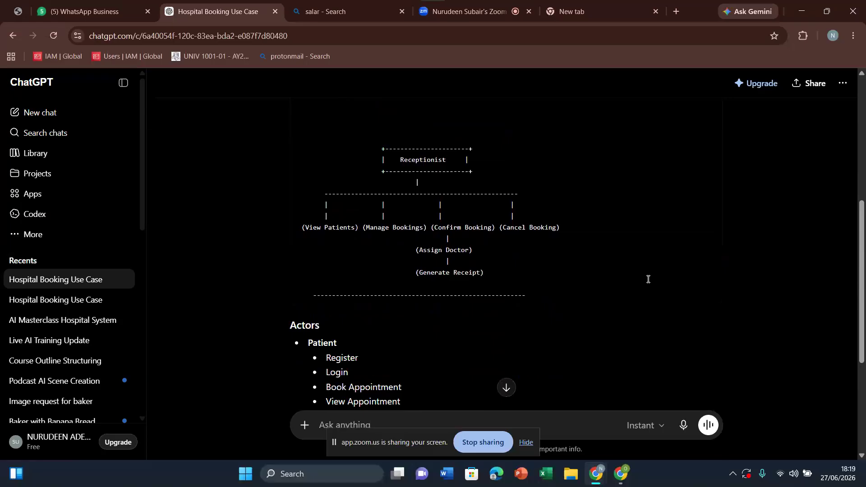
scroll(649, 279, down, 1)
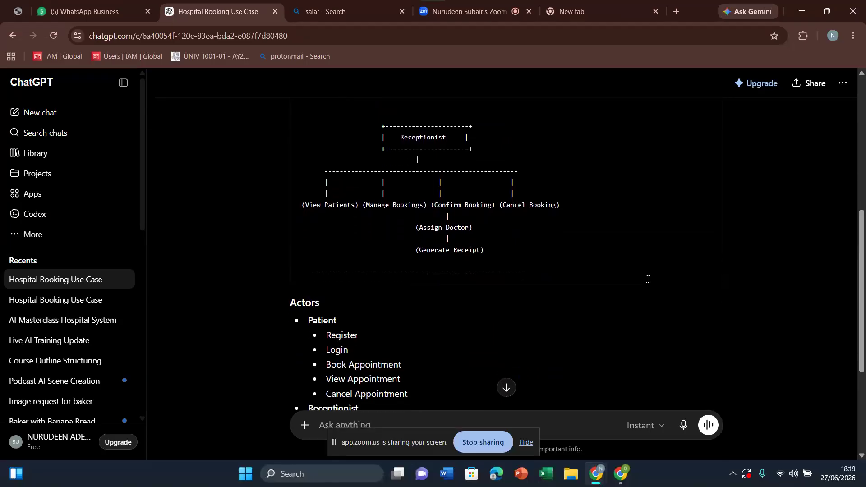
scroll(649, 279, down, 1)
scroll(648, 279, up, 1)
scroll(648, 279, up, 4)
scroll(648, 279, up, 1)
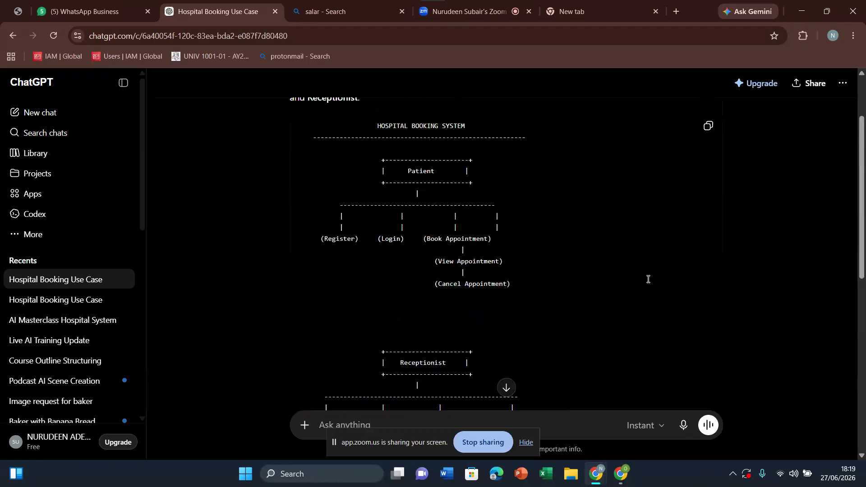
scroll(649, 279, up, 1)
scroll(648, 279, down, 2)
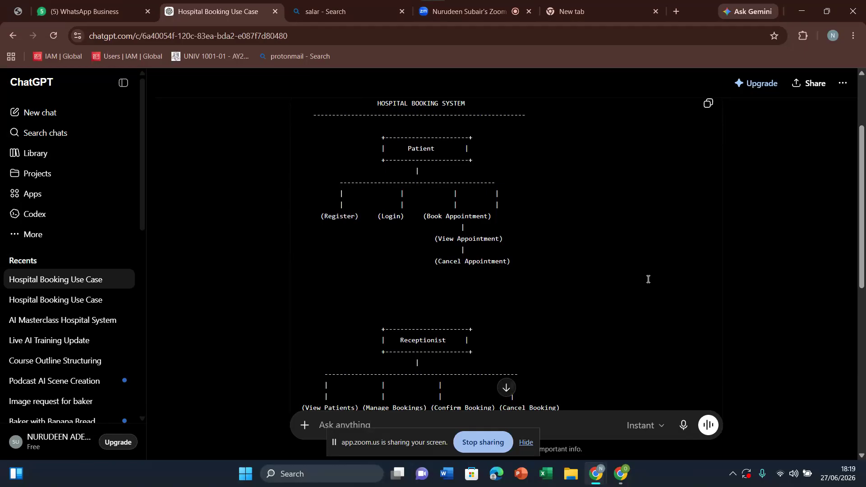
Step: Clear the Zoom sharing bar off the prompt box and write "give me a prompt to build the landing page of this hospital booking system" without sending it
drag(411, 439, 613, 486)
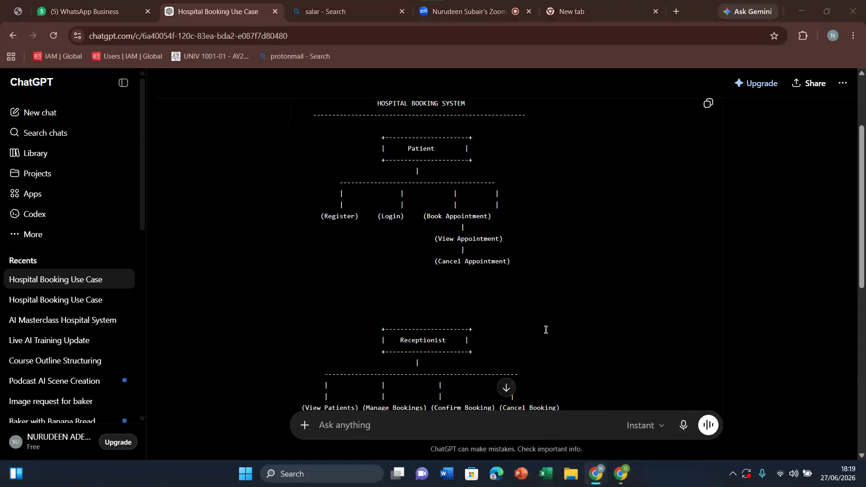
click(457, 421)
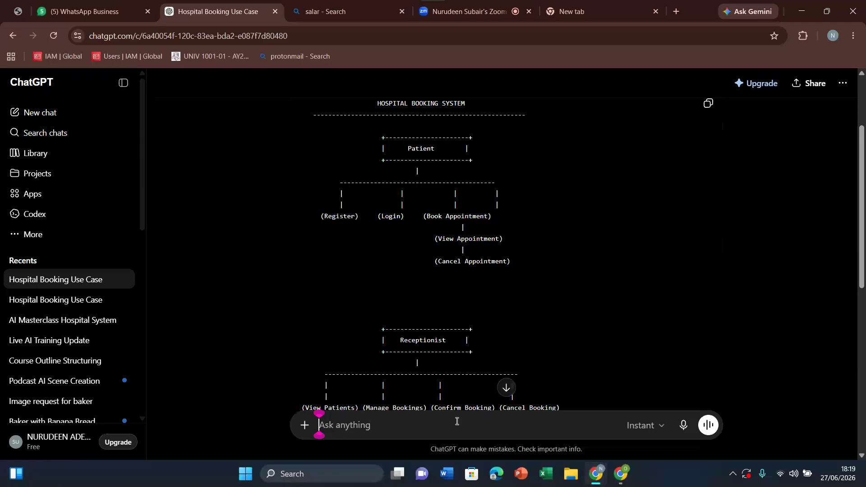
text(give me )
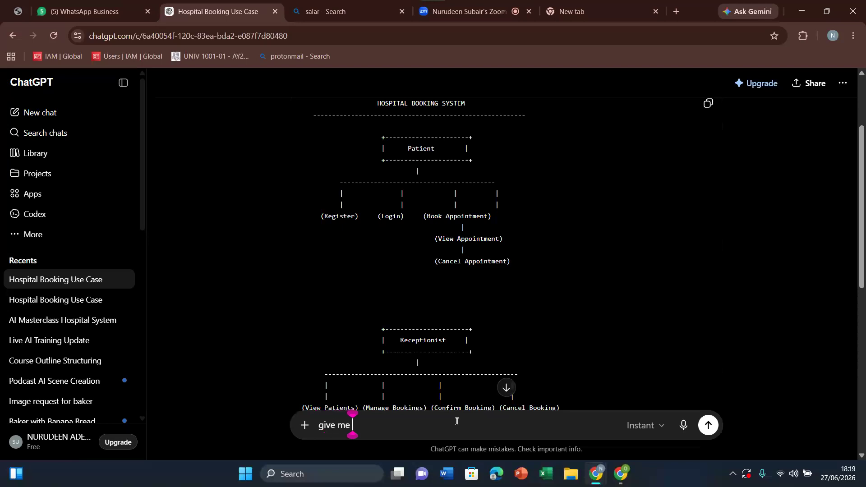
text(a promp)
key(BackSpace)
key(BackSpace)
key(BackSpace)
text(ompt to )
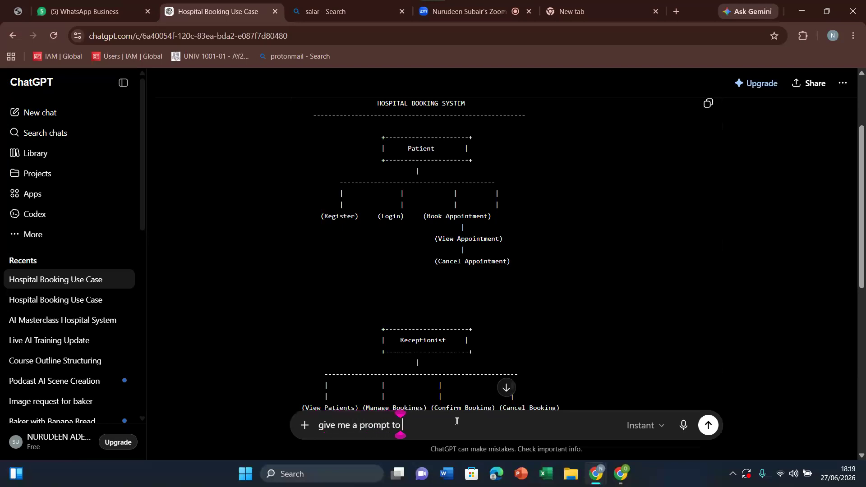
text(build )
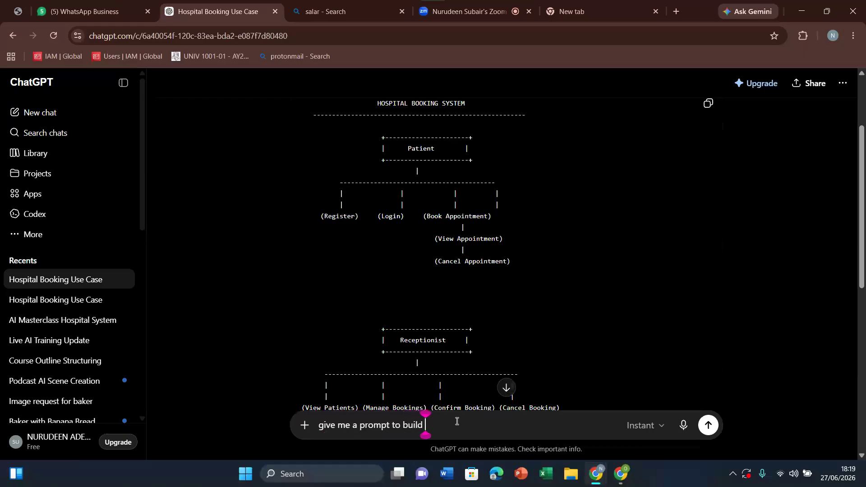
text(the landing )
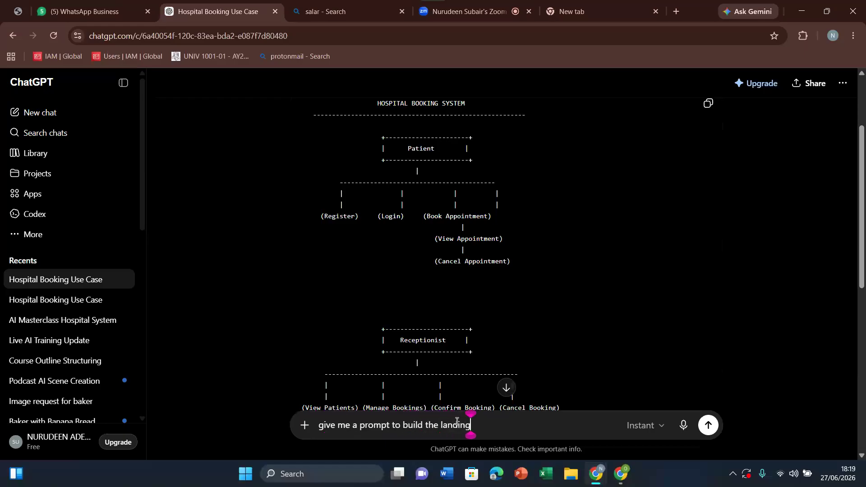
text(page of thi)
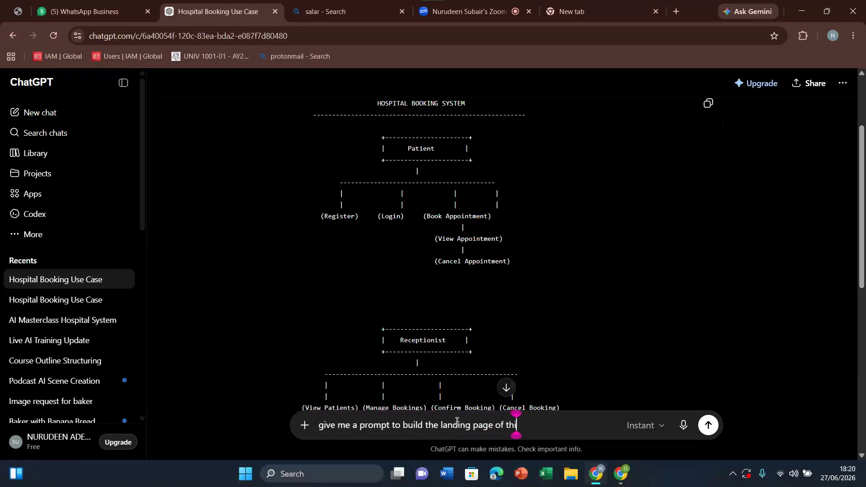
text(s hos)
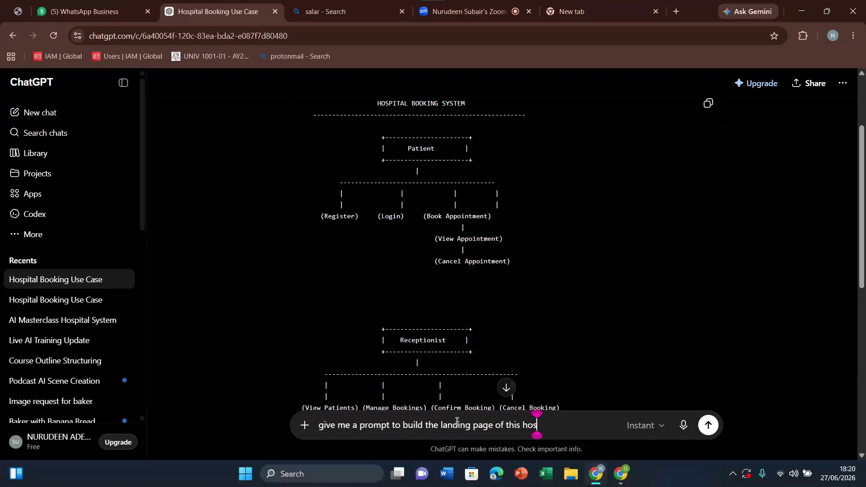
text(pital )
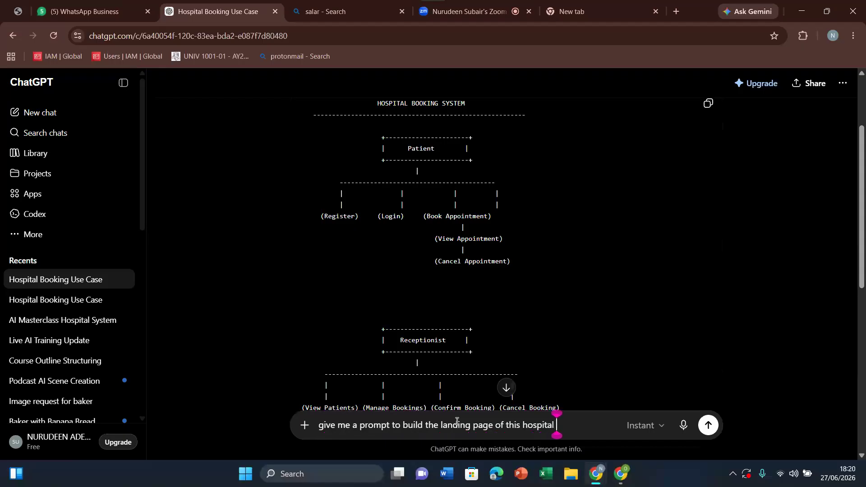
text(manag)
key(BackSpace)
key(BackSpace)
key(BackSpace)
key(BackSpace)
key(BackSpace)
text(booking)
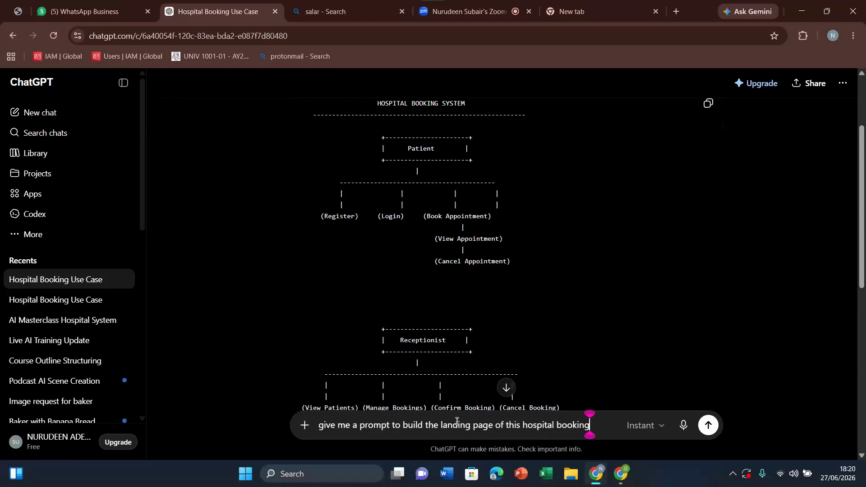
text( system)
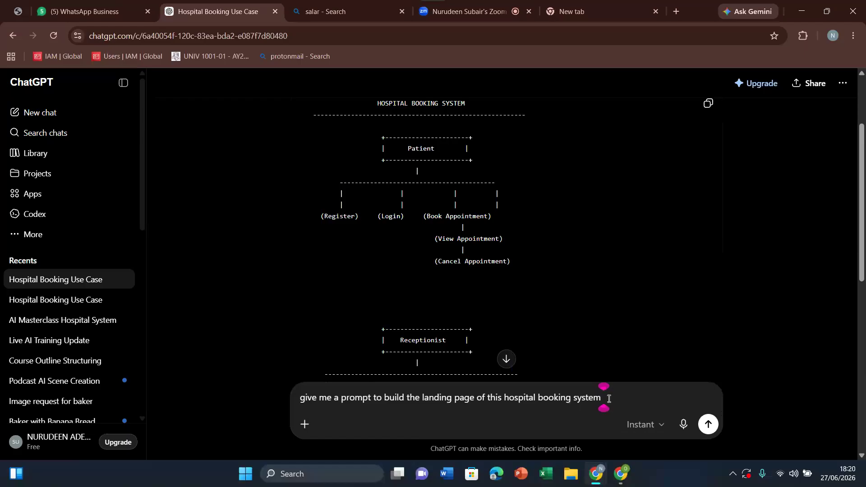
Step: Insert "i can give to google ai studio" after the word "prompt" in the unsent message
click(374, 399)
text(i c)
text(an give to)
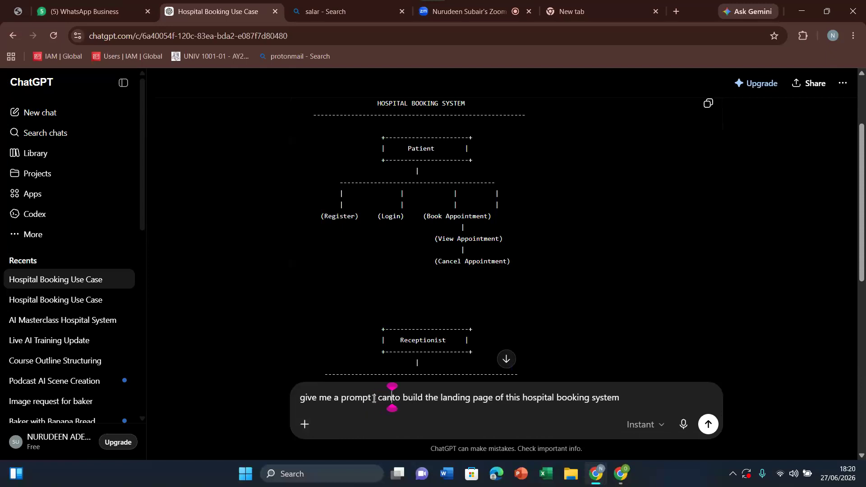
text( google ai )
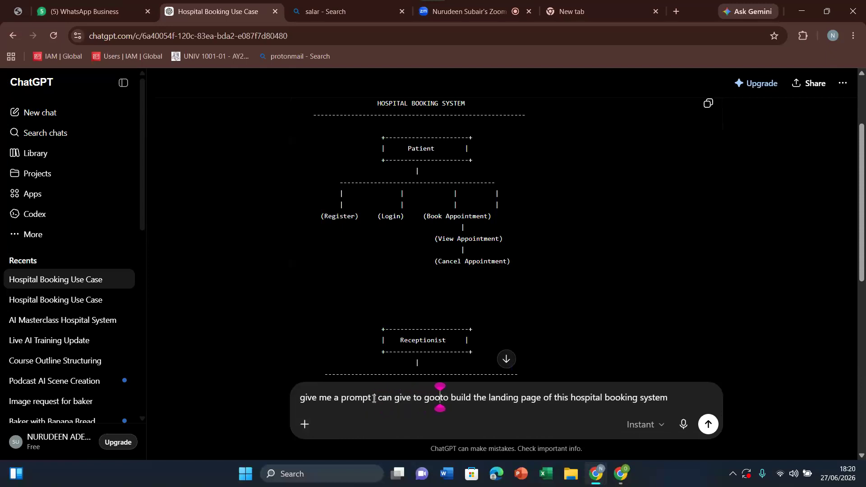
text(studio)
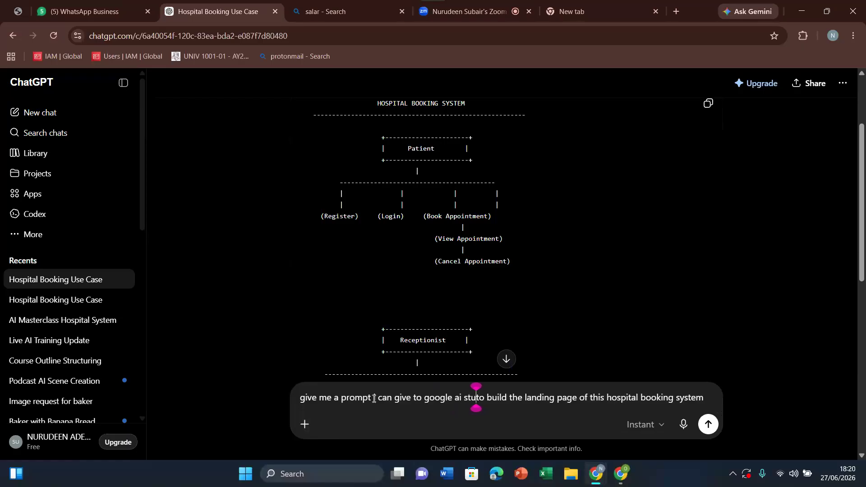
key(BackSpace)
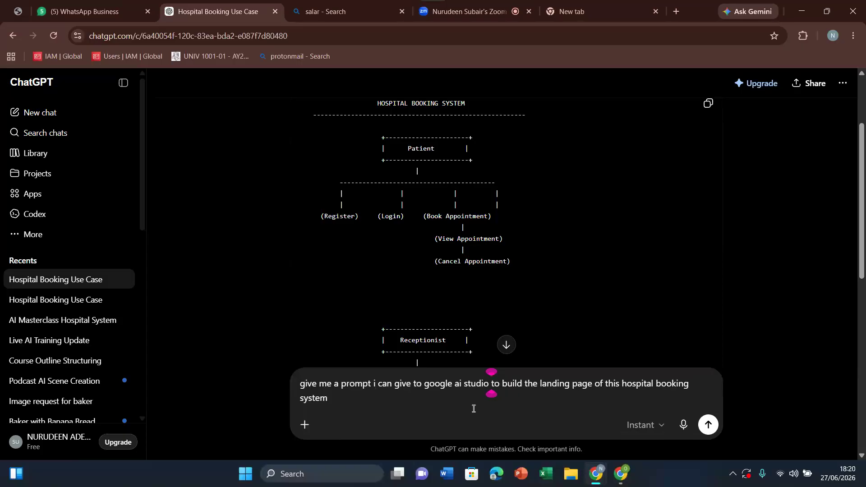
click(339, 399)
click(506, 346)
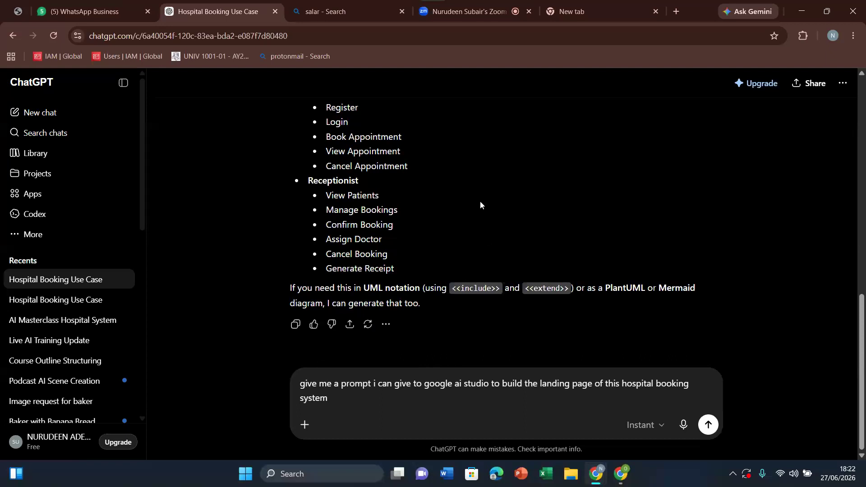
scroll(480, 201, up, 4)
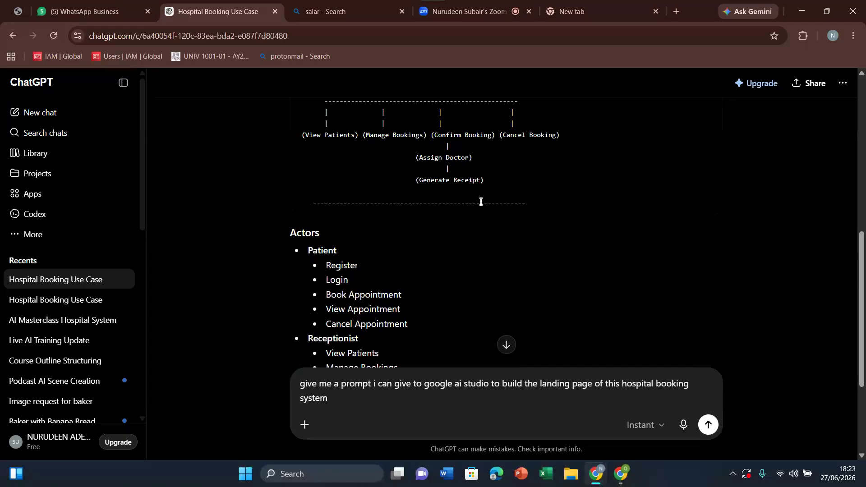
scroll(481, 201, down, 4)
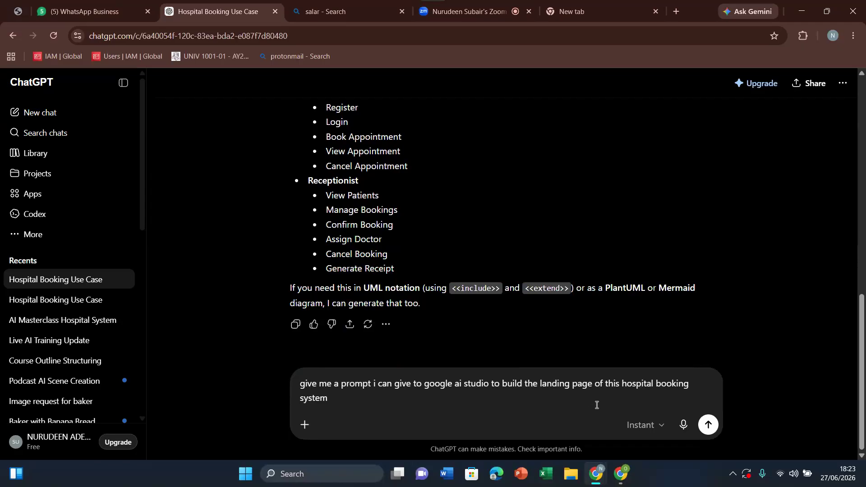
click(362, 401)
Step: Switch to the empty browser tab and open pinterest.com
click(575, 10)
click(514, 38)
text(\)
key(BackSpace)
text(pinterest.com)
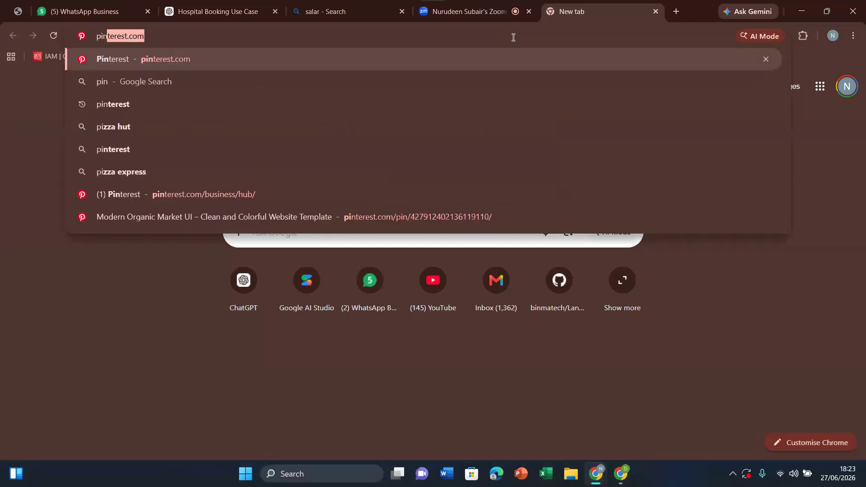
key(Return)
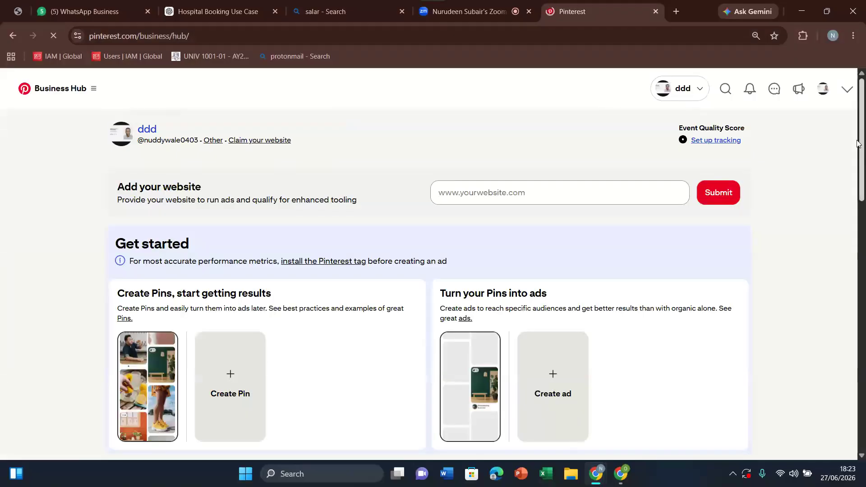
Step: Search Pinterest for "hospital web design"
click(725, 89)
text(ho)
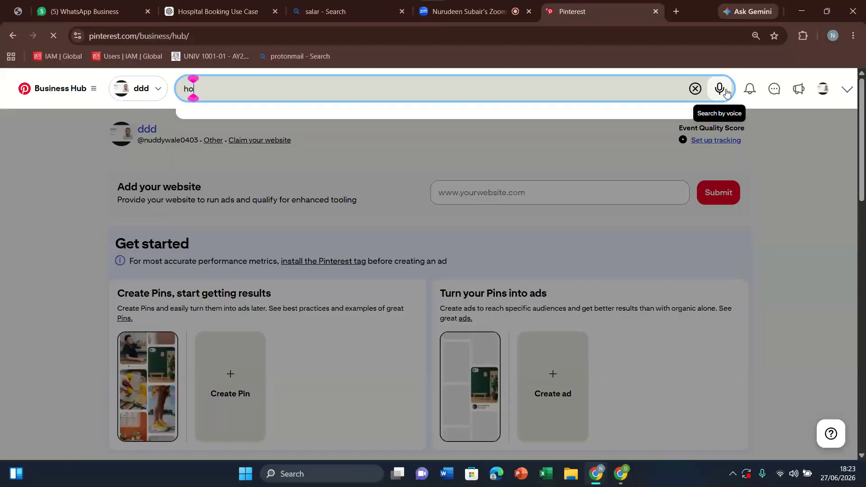
text(spital ma)
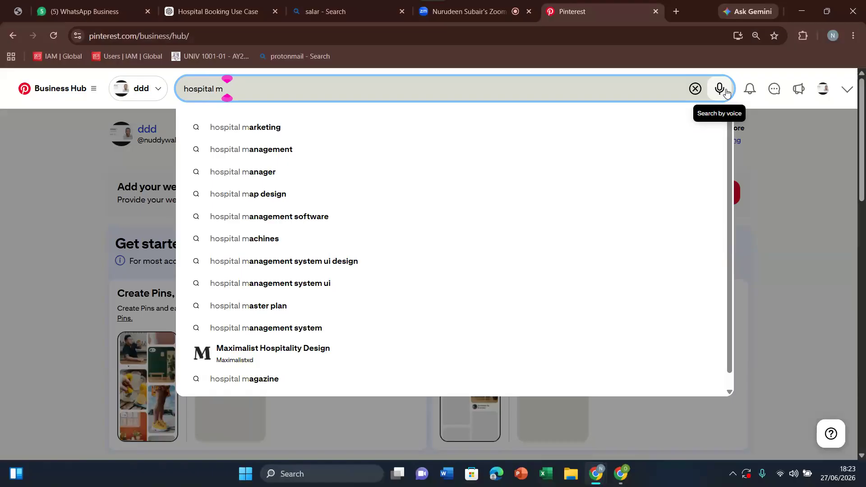
key(BackSpace)
key(BackSpace)
text(w)
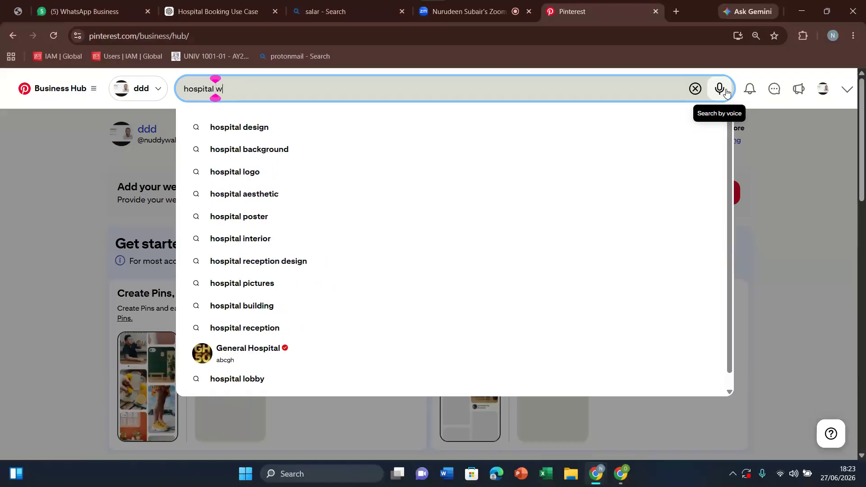
text(eb design)
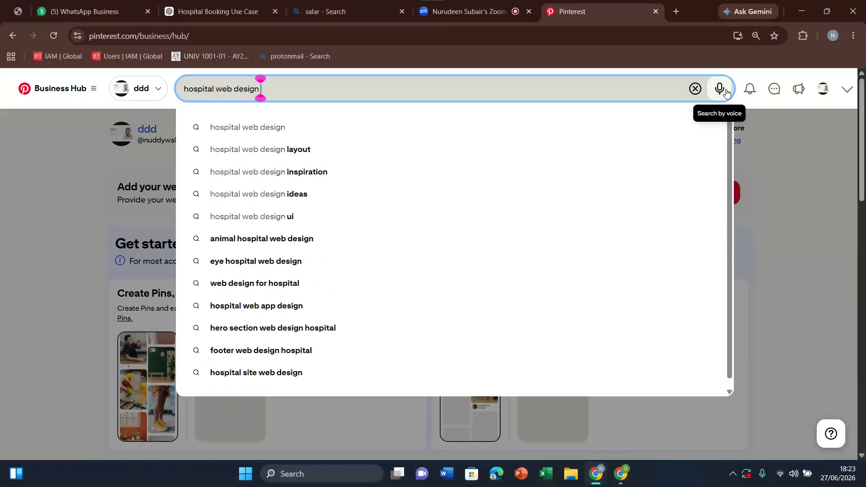
key(Return)
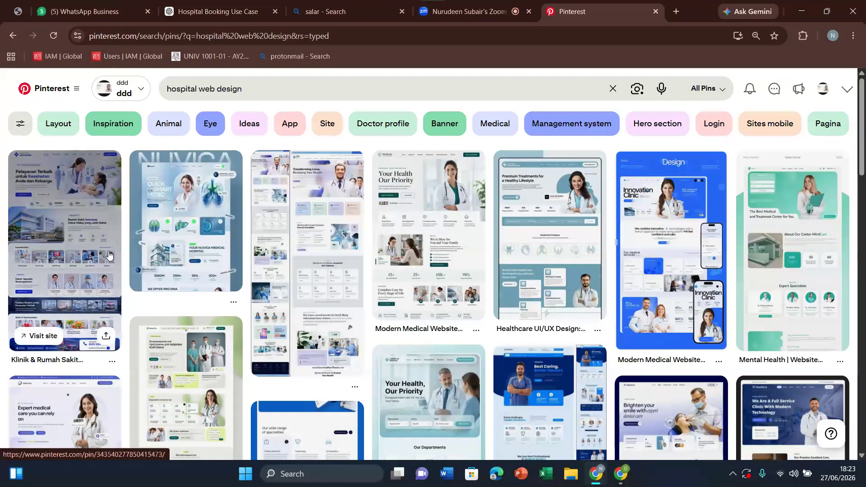
Step: Open the "Klinik & Rumah Sakit Website" pin and save its design image to the Desktop as "hos"
click(53, 187)
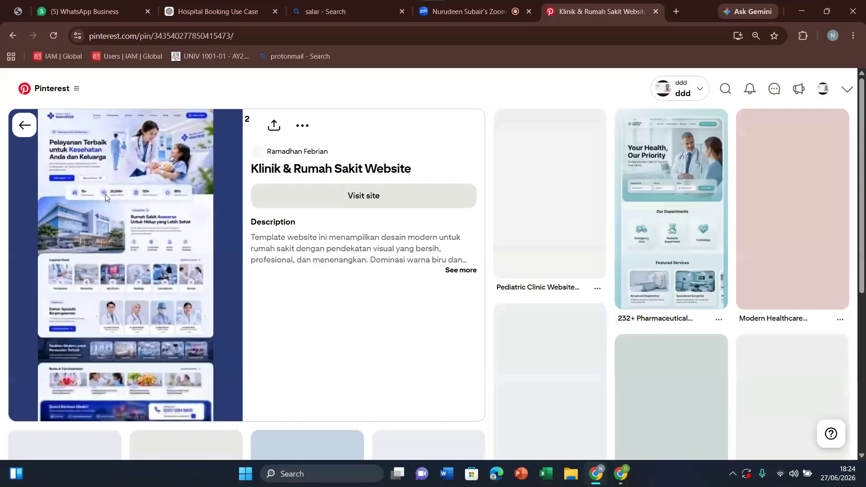
right_click(106, 195)
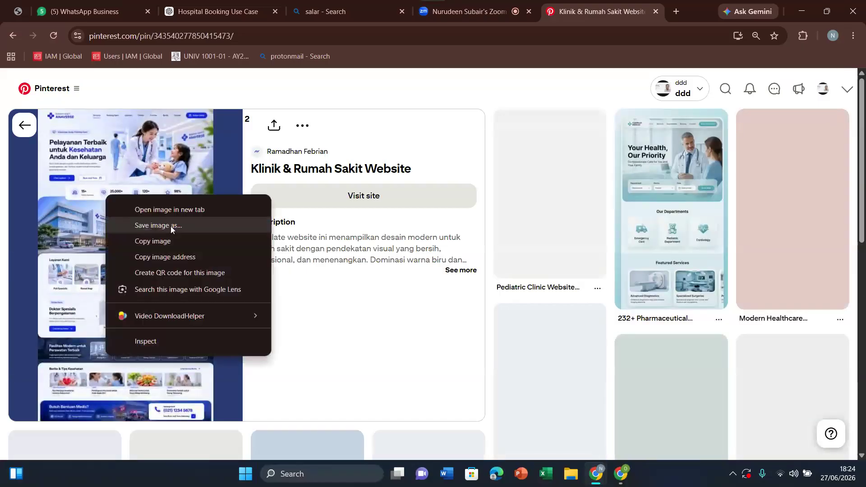
click(174, 239)
right_click(127, 185)
click(201, 239)
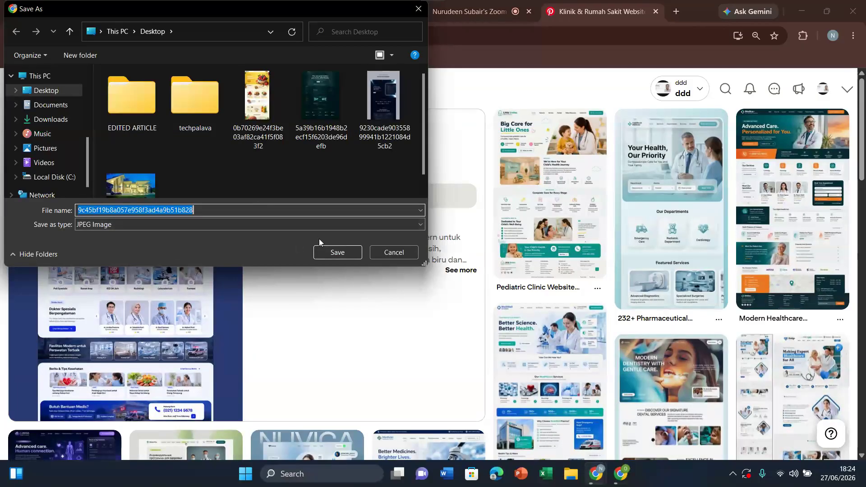
click(210, 210)
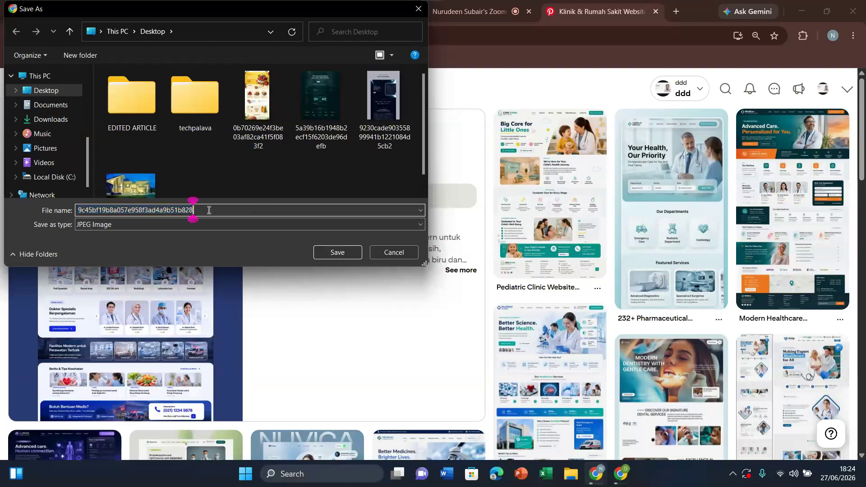
key(ctrl+a)
key(BackSpace)
text(test)
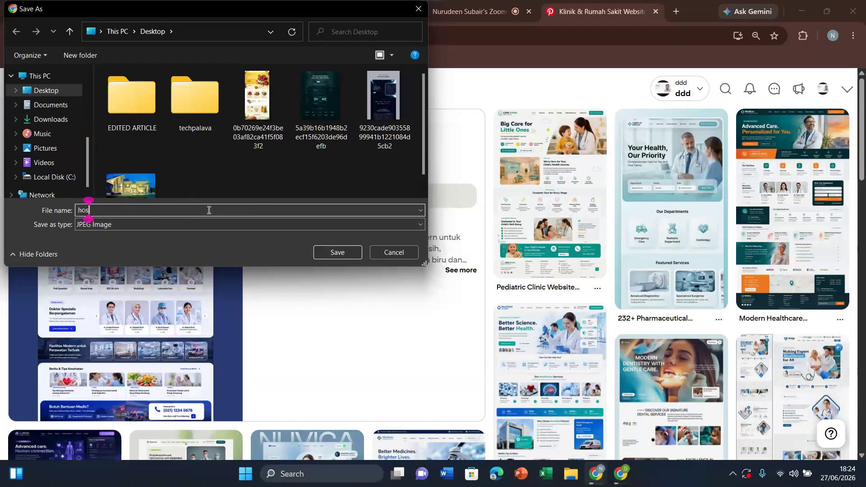
click(329, 255)
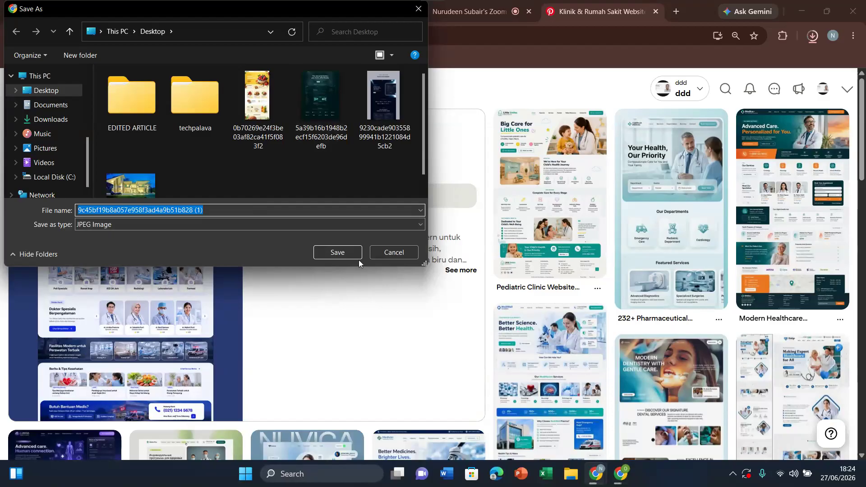
click(390, 253)
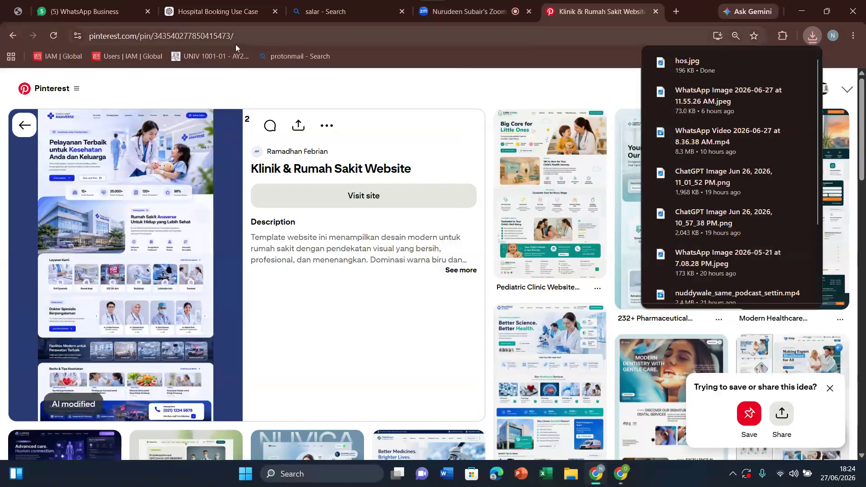
Step: Return to the ChatGPT conversation and attach the "hos" image from the Desktop to the unsent message
click(229, 5)
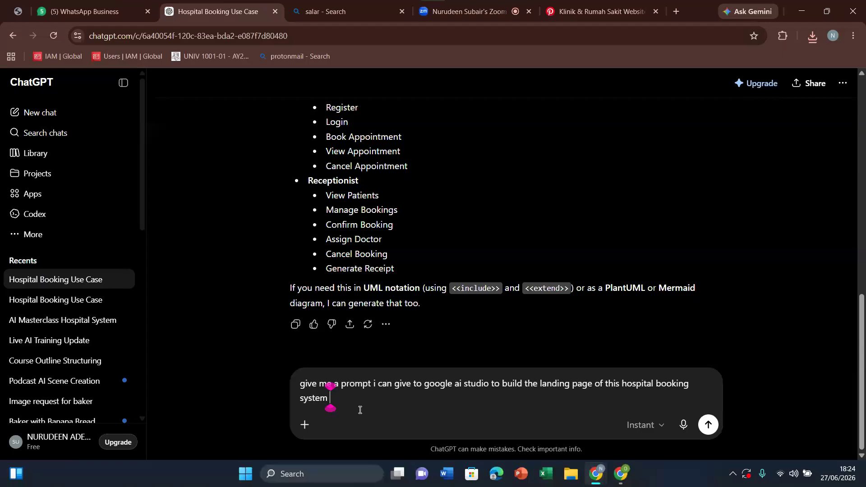
click(305, 424)
click(334, 250)
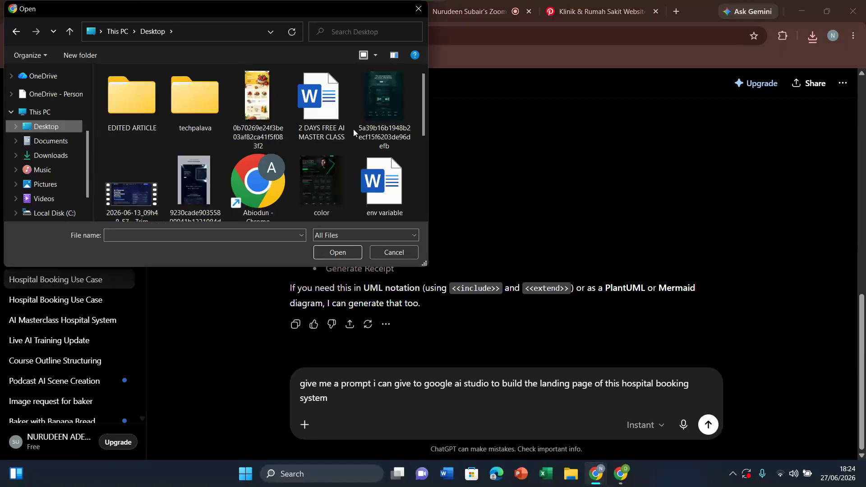
drag(423, 129, 428, 190)
click(315, 88)
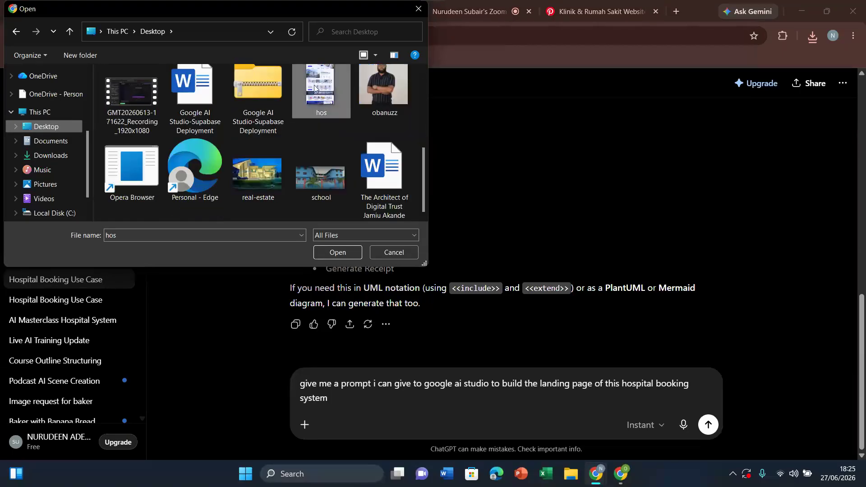
double_click(315, 88)
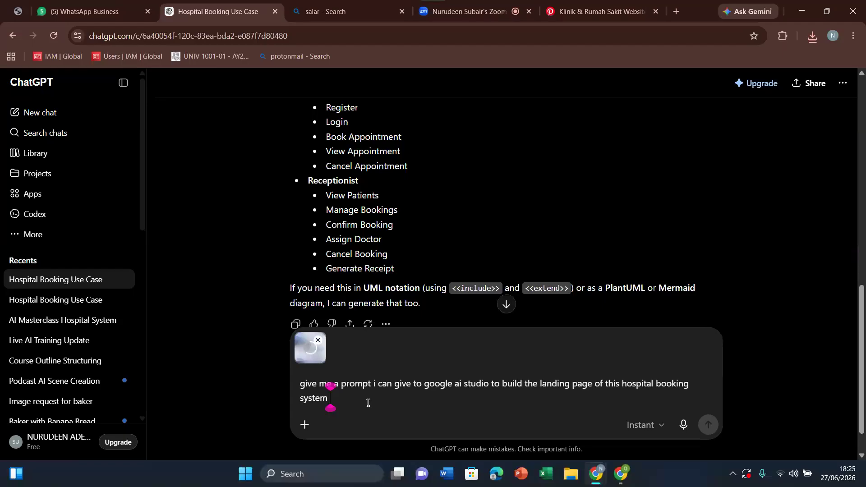
Step: Add "and use the brand color in the image i gave you for this landing" to the end of the message and send it
text(and us)
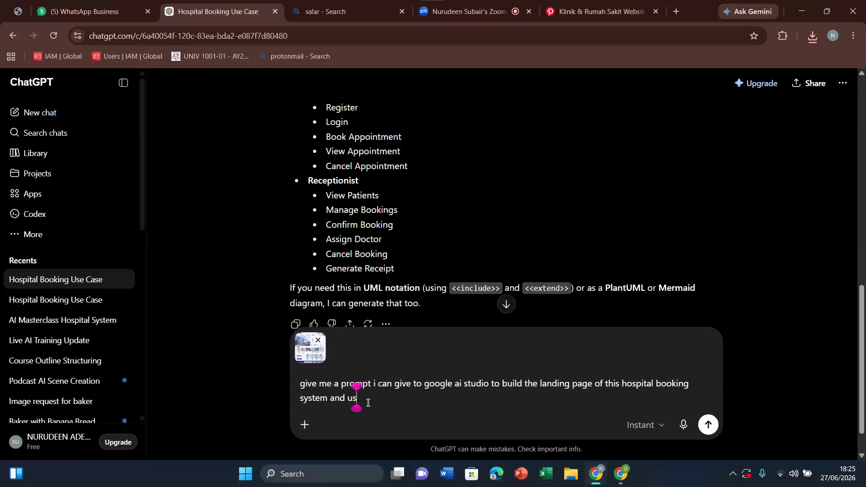
text(e the br)
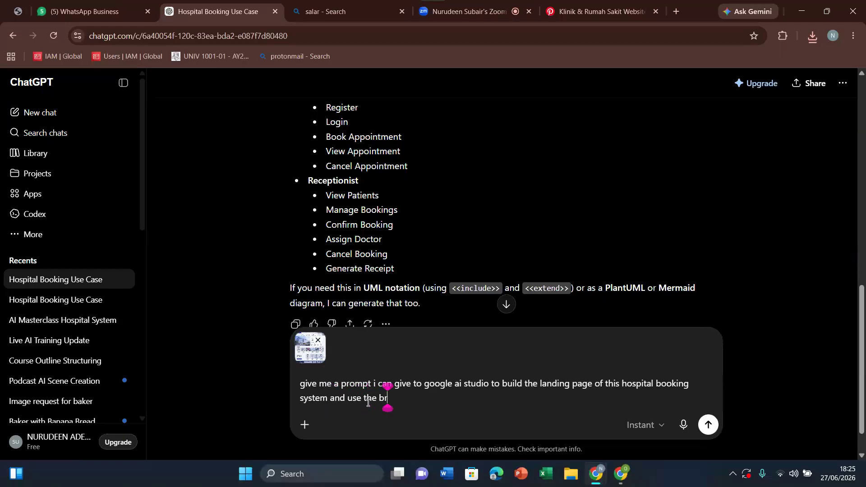
text(and color of)
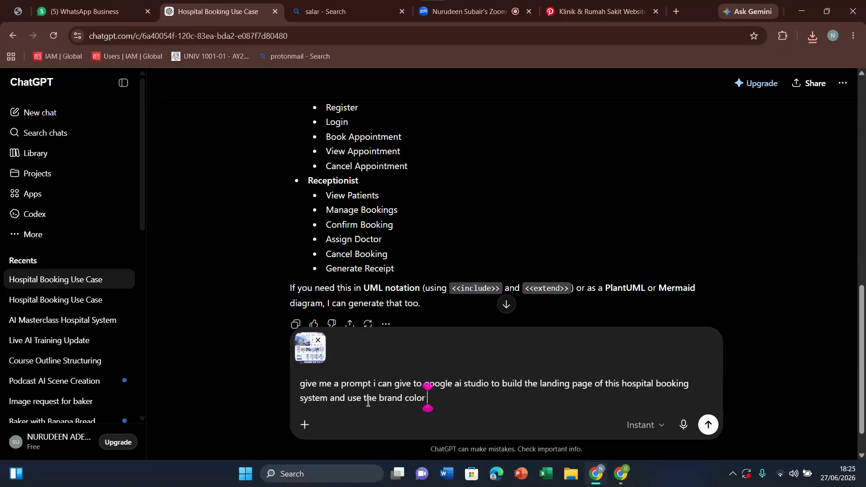
key(BackSpace)
key(BackSpace)
key(BackSpace)
text(in the image i gave you fpor)
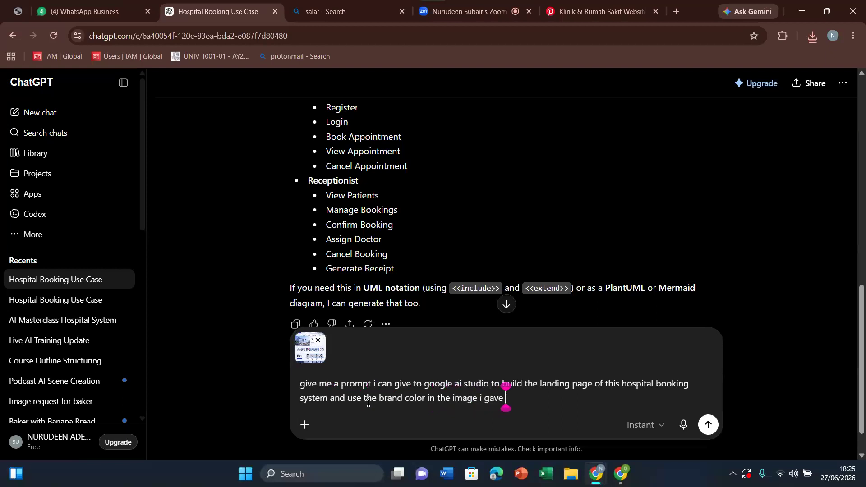
key(BackSpace)
key(BackSpace)
key(BackSpace)
text(or this landing)
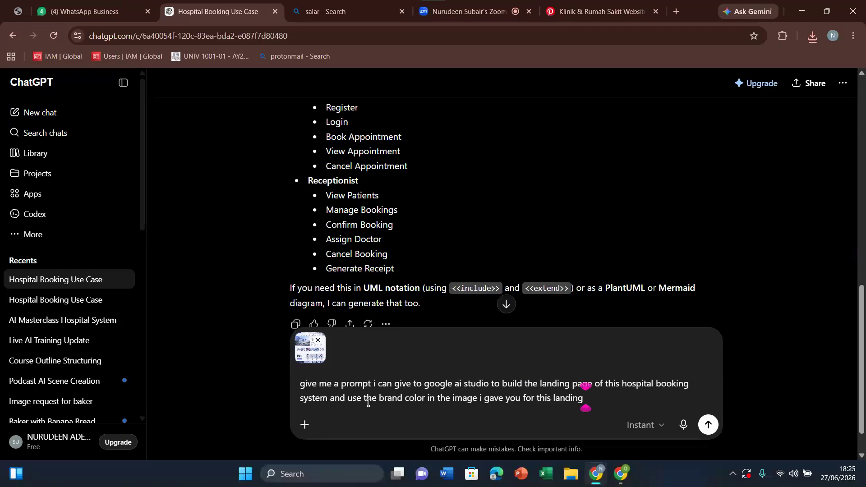
click(707, 427)
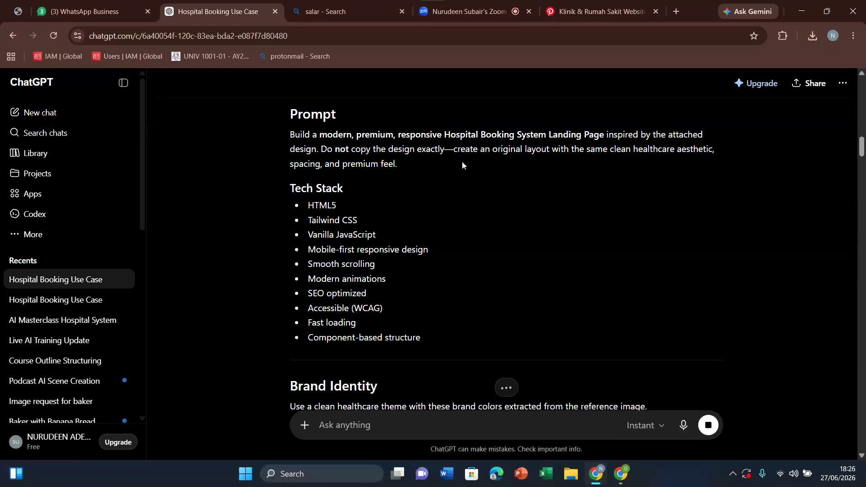
Step: Read through the generated landing page prompt from the tech stack and brand identity to the final goal
scroll(462, 164, down, 1)
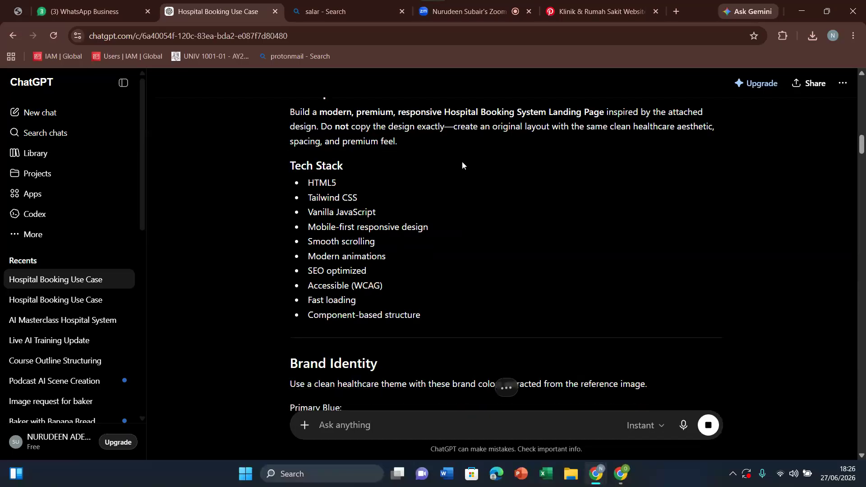
scroll(462, 163, down, 6)
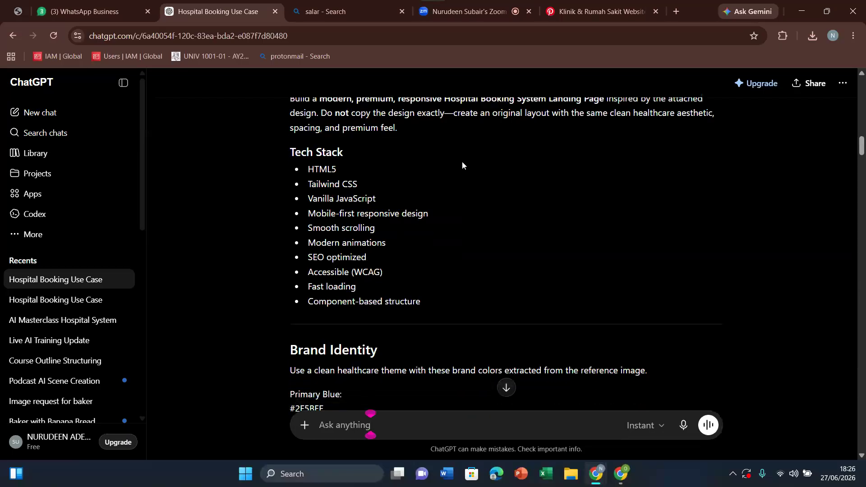
scroll(462, 161, down, 12)
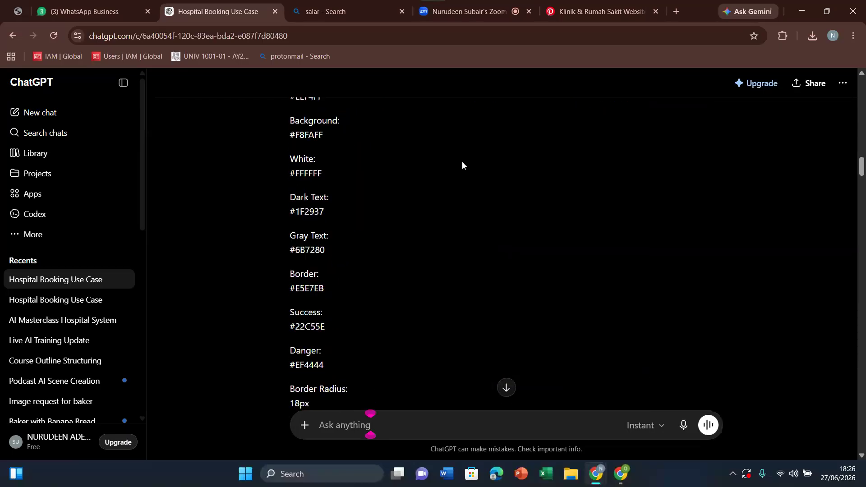
scroll(463, 163, down, 12)
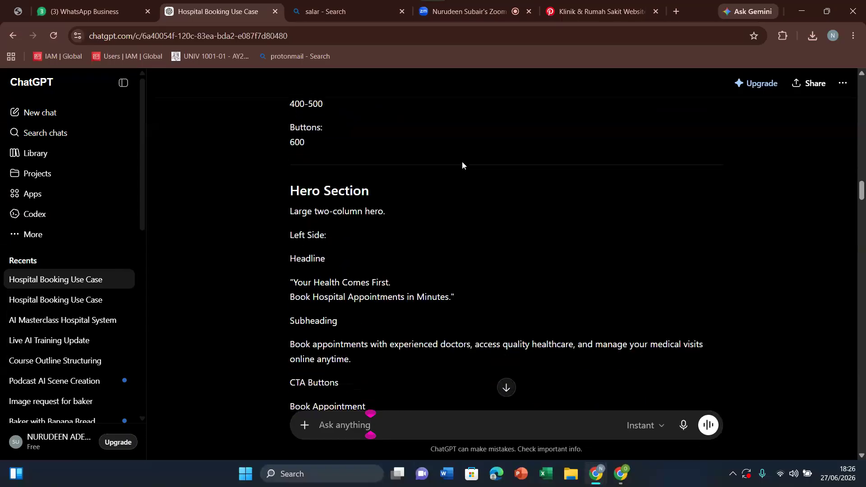
scroll(462, 163, down, 13)
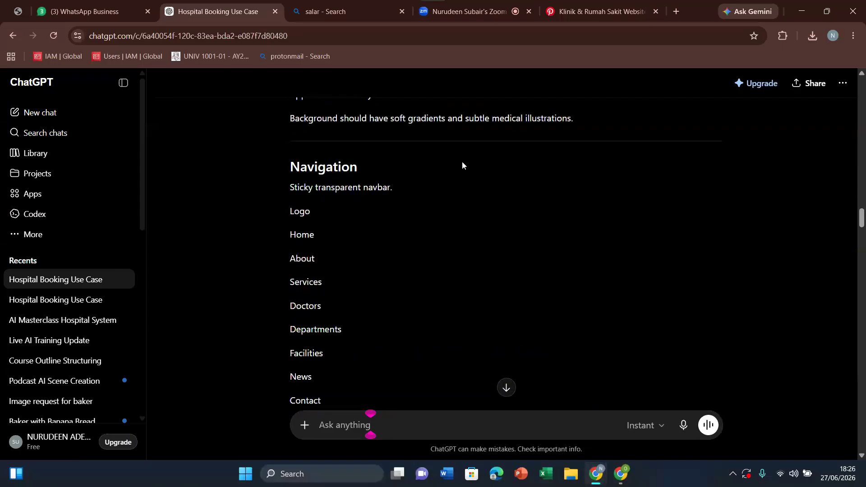
scroll(462, 161, down, 18)
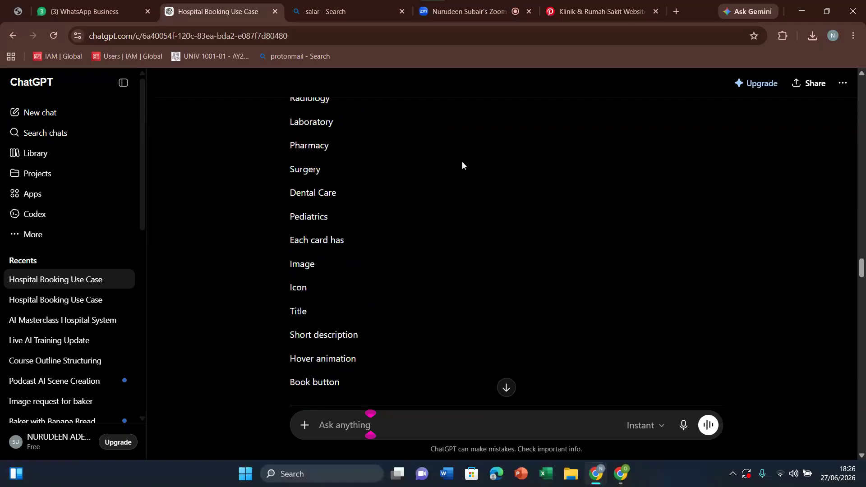
scroll(462, 161, down, 20)
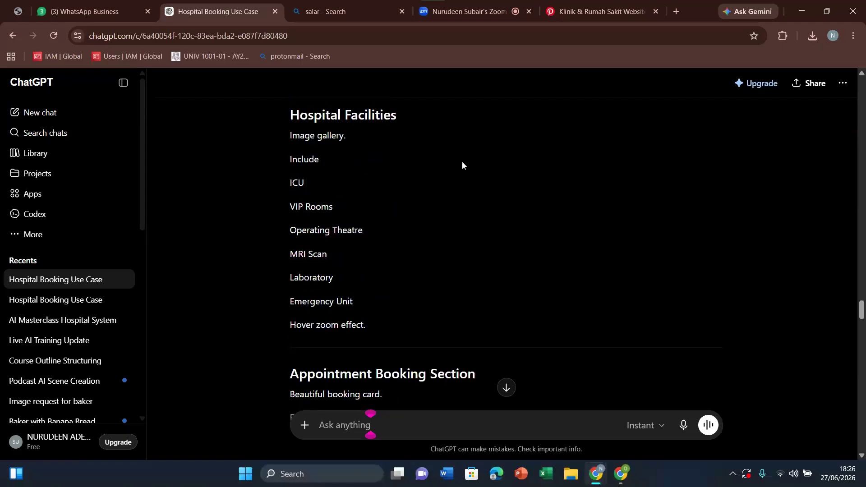
scroll(462, 161, down, 11)
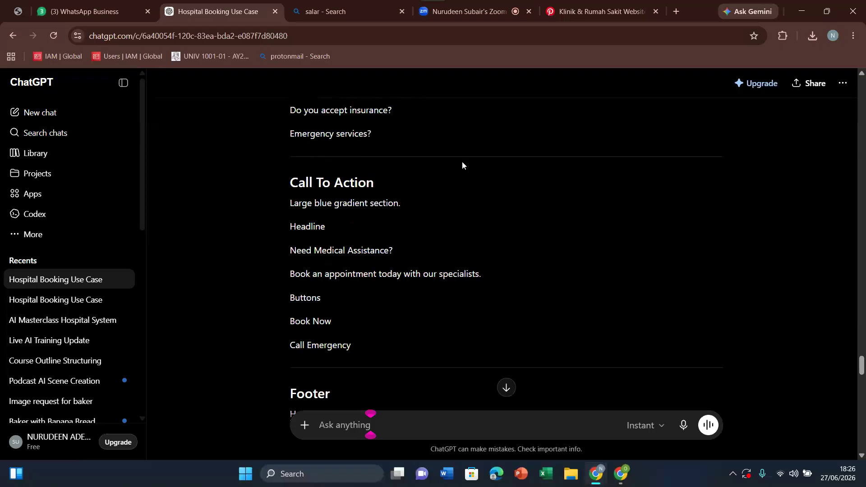
scroll(462, 161, down, 14)
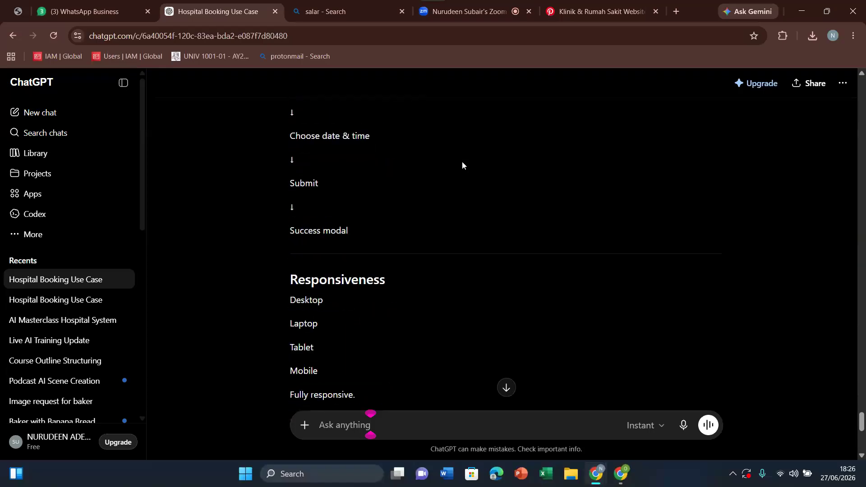
scroll(462, 161, down, 5)
Step: Copy ChatGPT's full response, build a new Google AI Studio app from it and show the app's code
click(296, 367)
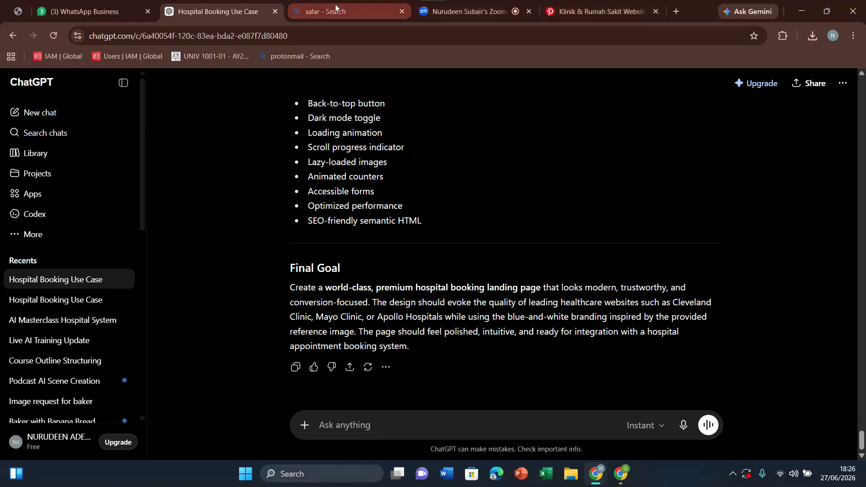
mouse_move(629, 479)
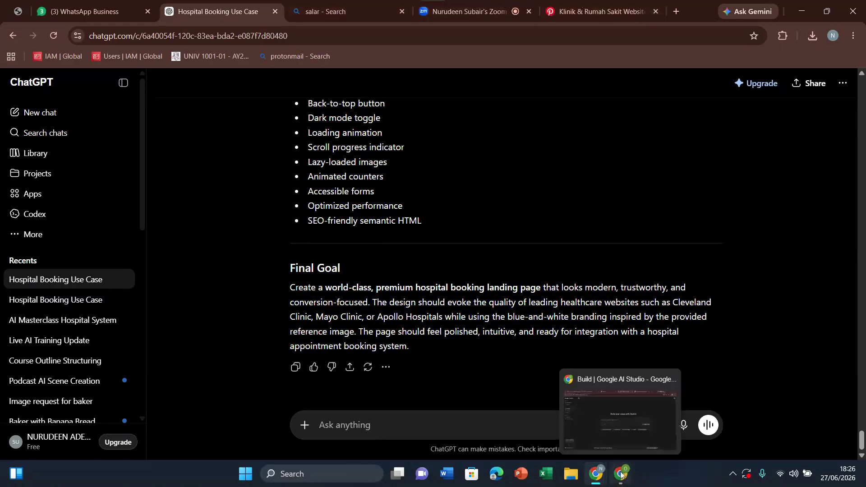
click(610, 415)
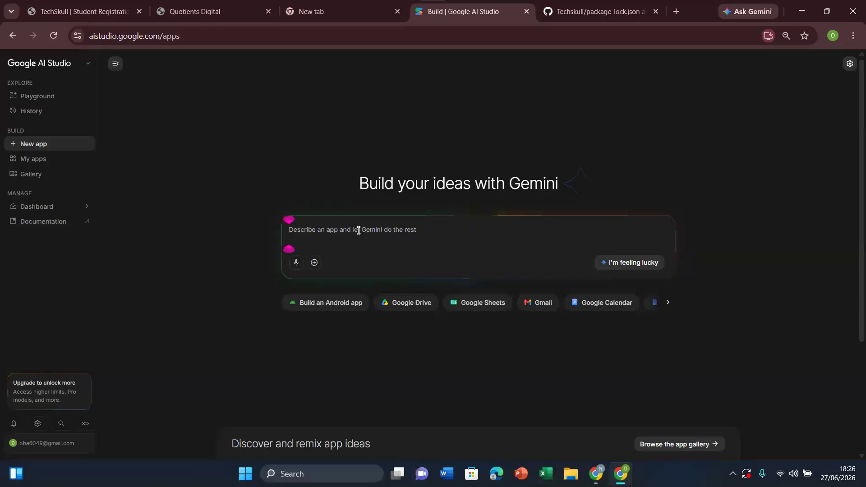
key(ctrl+v)
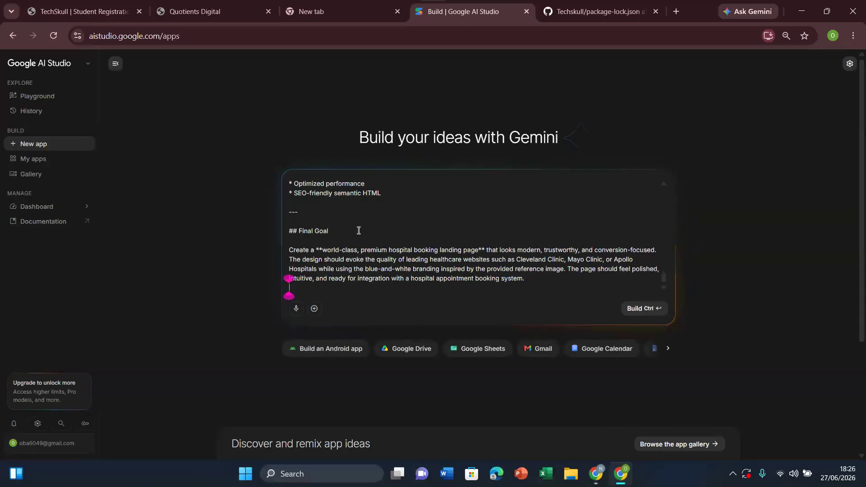
click(649, 301)
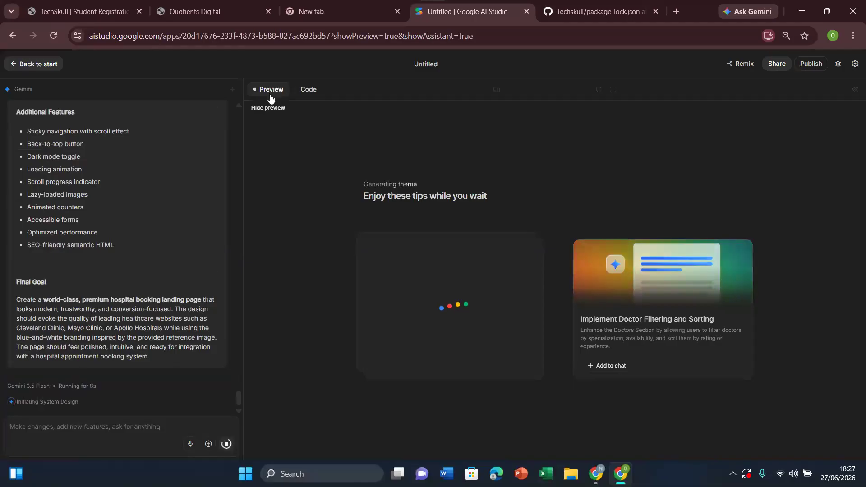
click(307, 94)
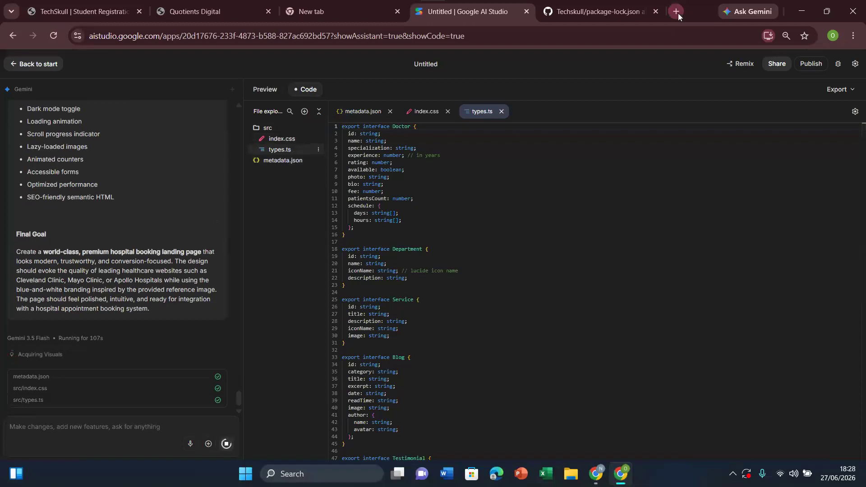
Step: Switch to the other Chrome window, search for "mongodb" in a new tab and open the official MongoDB Atlas site
click(595, 477)
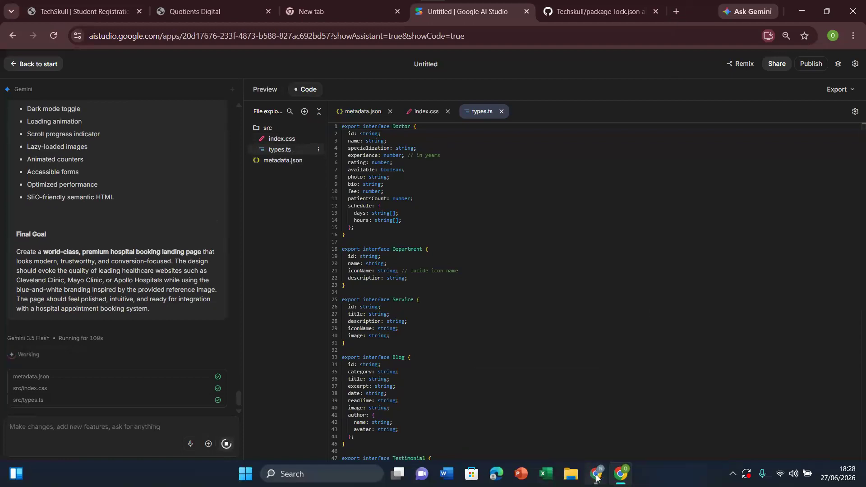
click(569, 429)
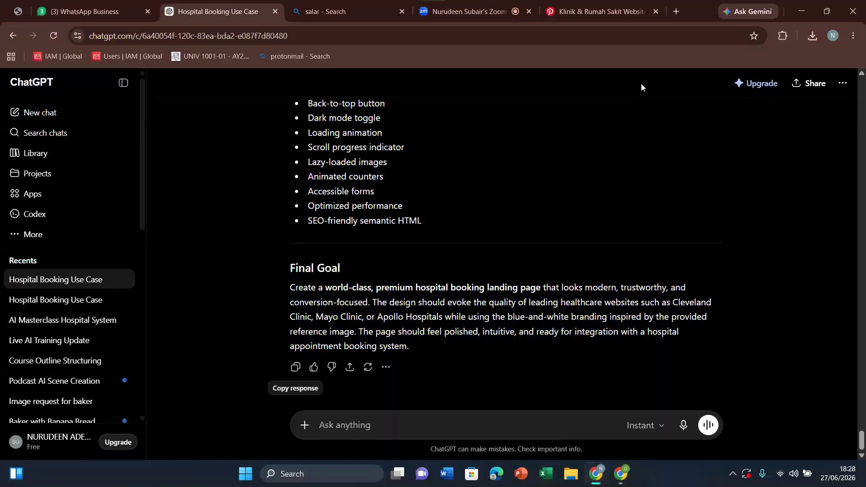
click(677, 12)
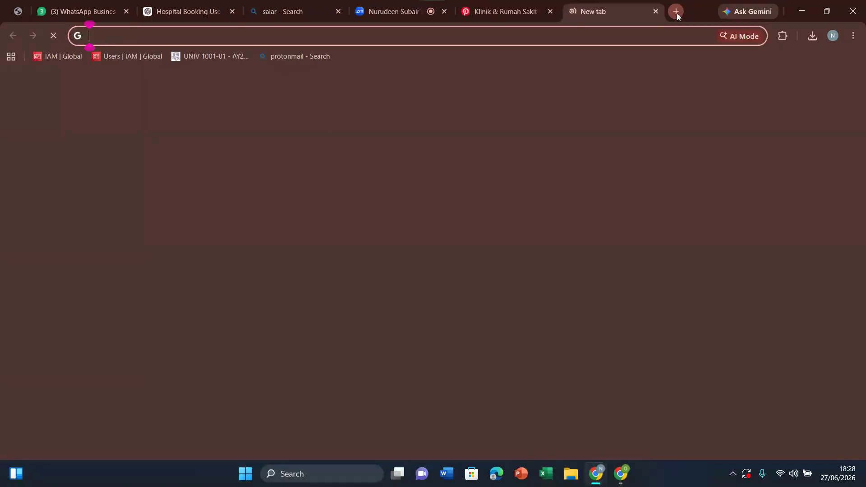
click(630, 38)
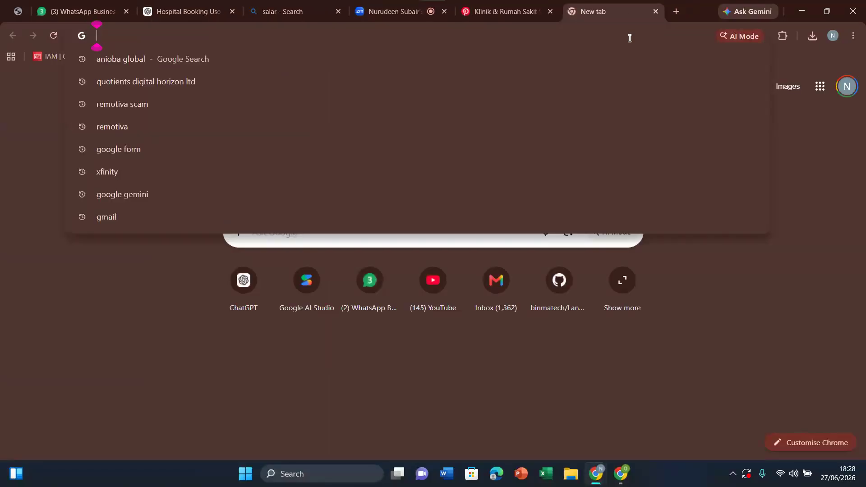
text(mongo)
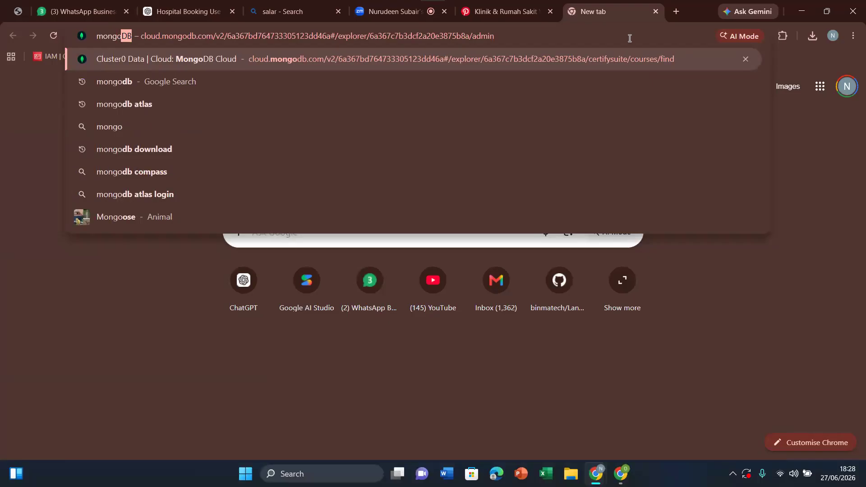
text(db)
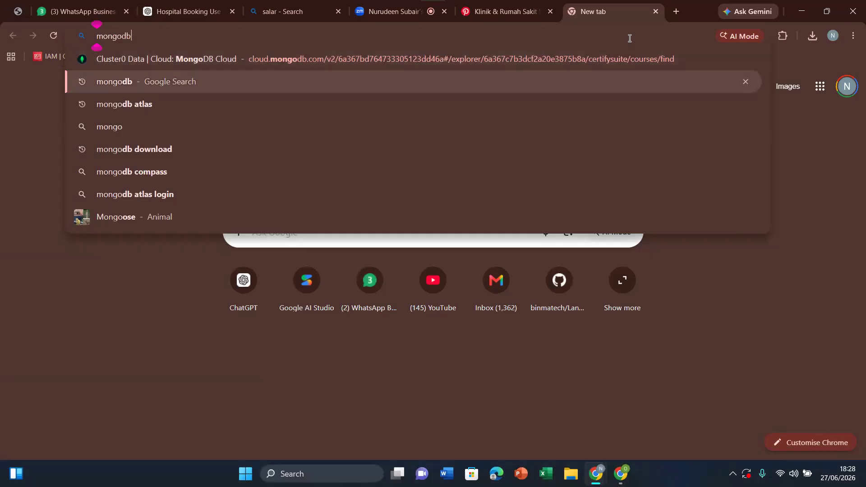
key(Return)
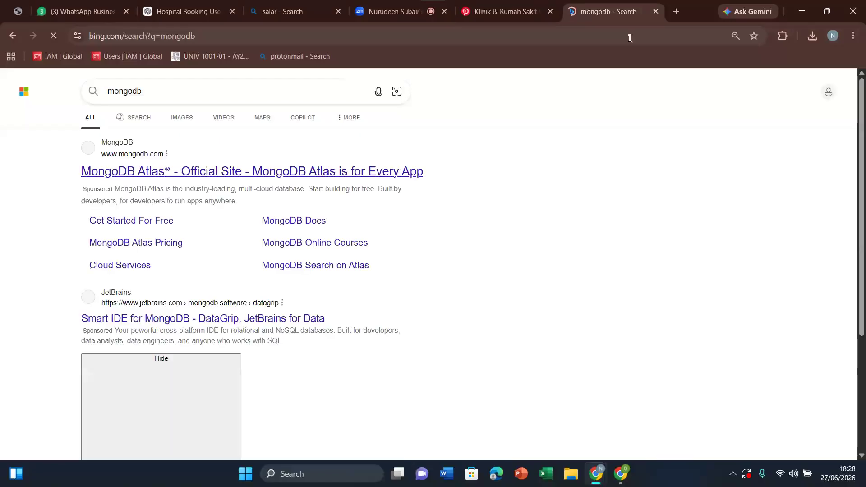
click(155, 176)
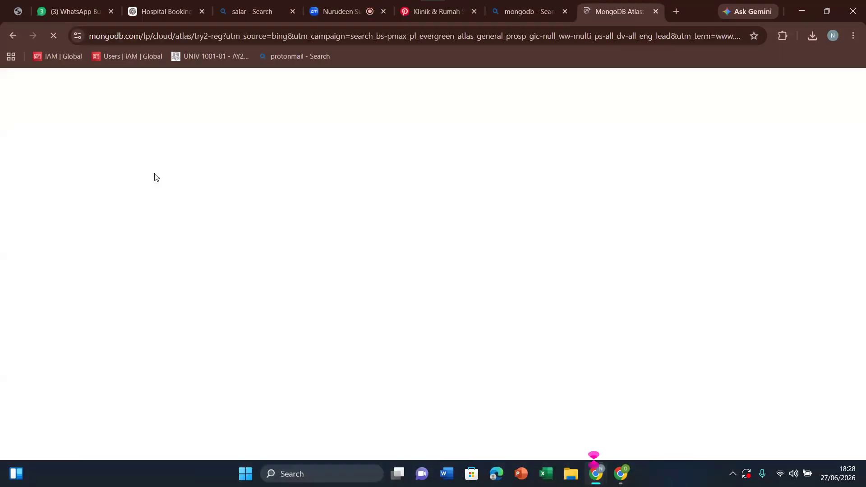
Step: Start the MongoDB Atlas sign-up with Google and choose the signed-out Google account
scroll(384, 208, down, 20)
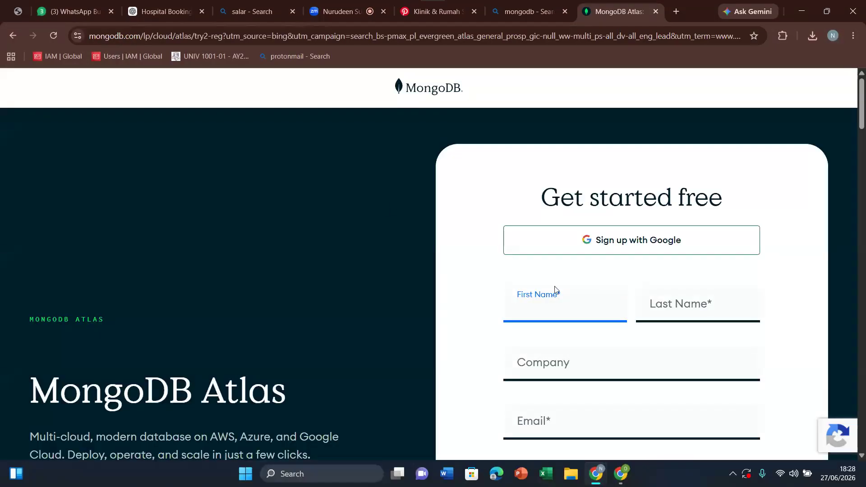
mouse_move(865, 111)
mouse_down()
mouse_move(865, 129)
mouse_move(865, 111)
mouse_up()
click(638, 238)
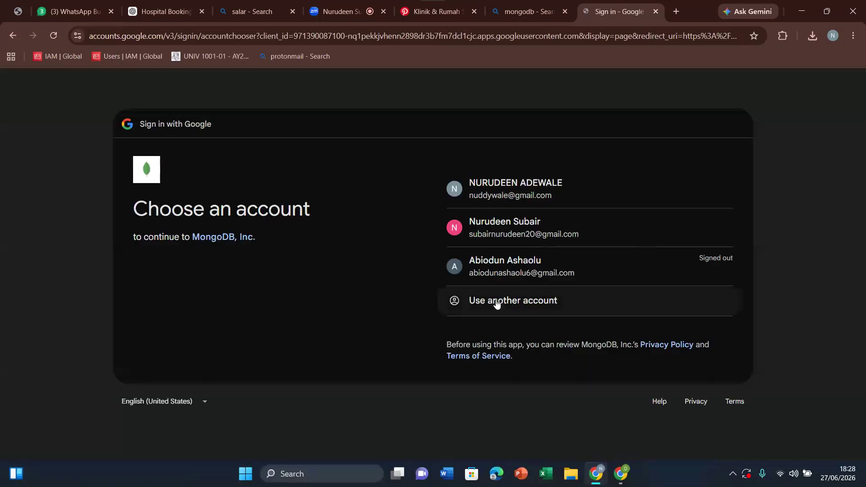
click(511, 269)
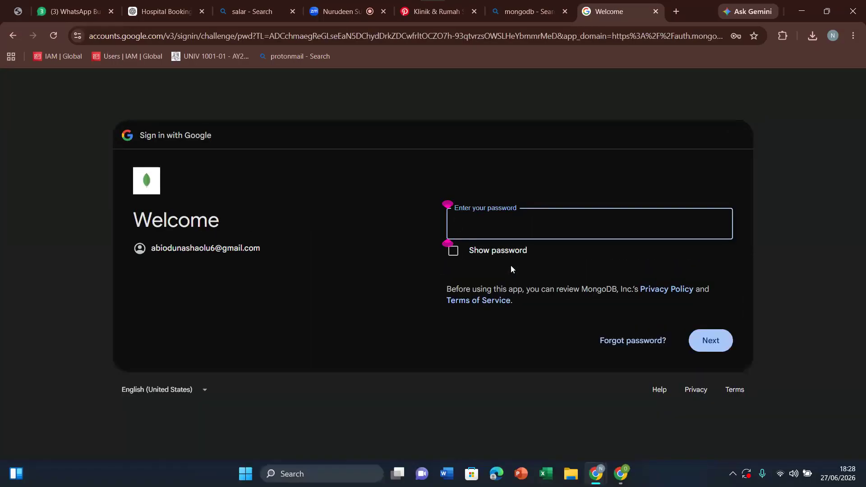
Step: Try to sign in to the chosen Google account with its password, clearing and re-entering it before submitting
click(483, 224)
click(482, 224)
text(•••••••••••)
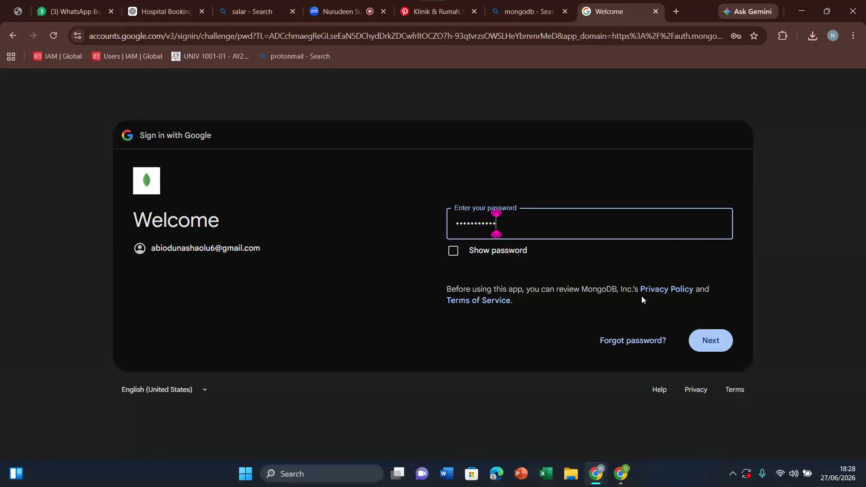
double_click(509, 230)
key(BackSpace)
text(••)
text(•••••)
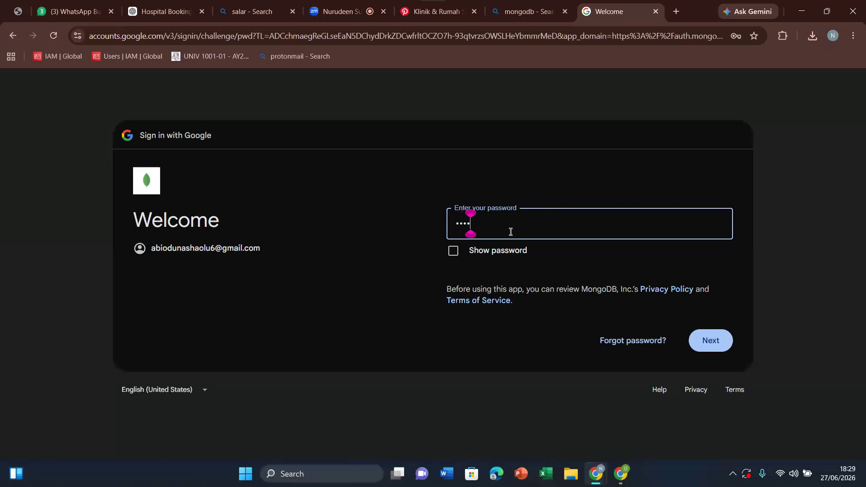
text(•••)
click(708, 339)
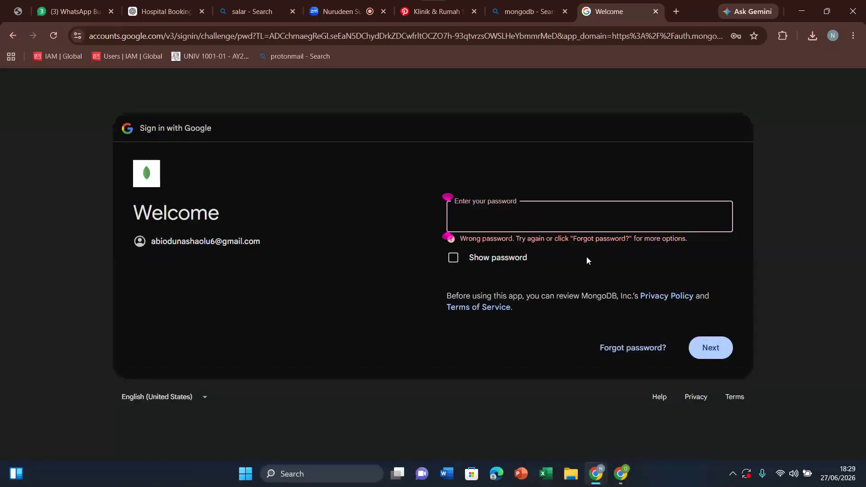
Step: Enter the Google account password again and submit it
click(527, 221)
text(••••)
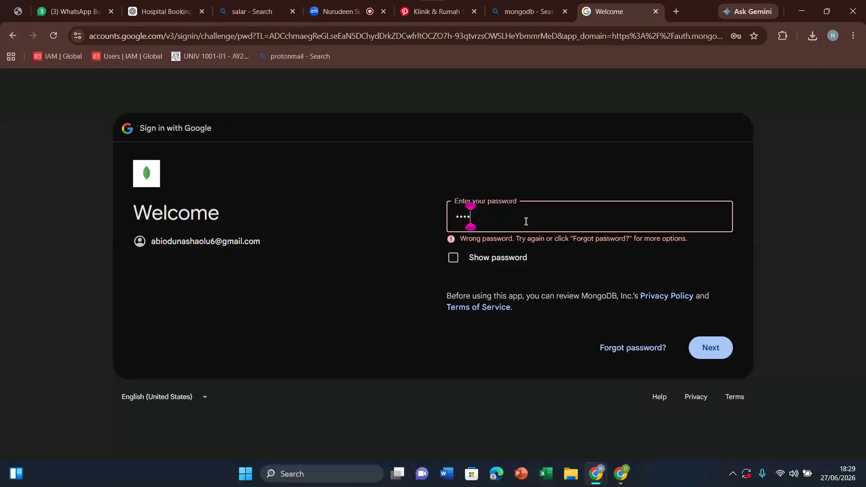
text(•••••••)
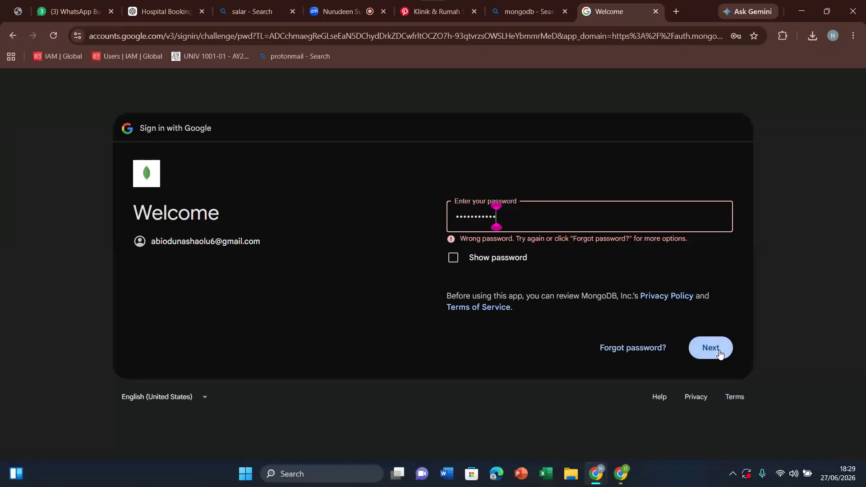
click(716, 348)
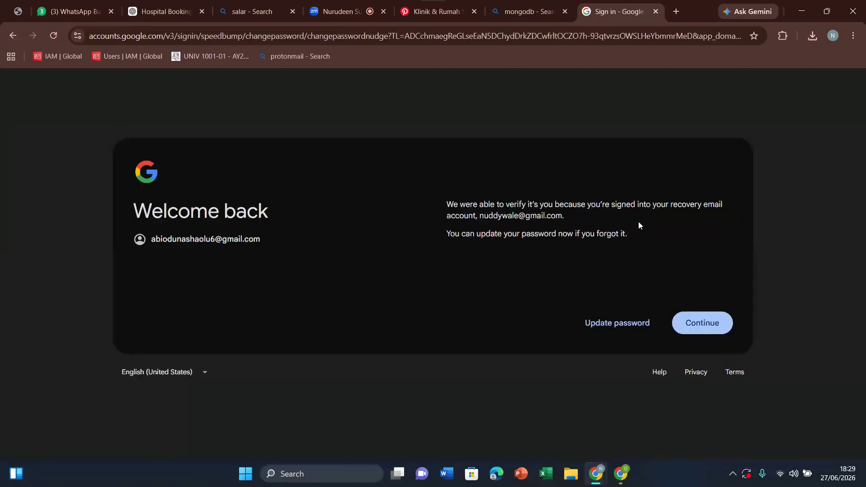
Step: Choose to update the account password, enter and confirm a new password, and try to save the change
click(625, 324)
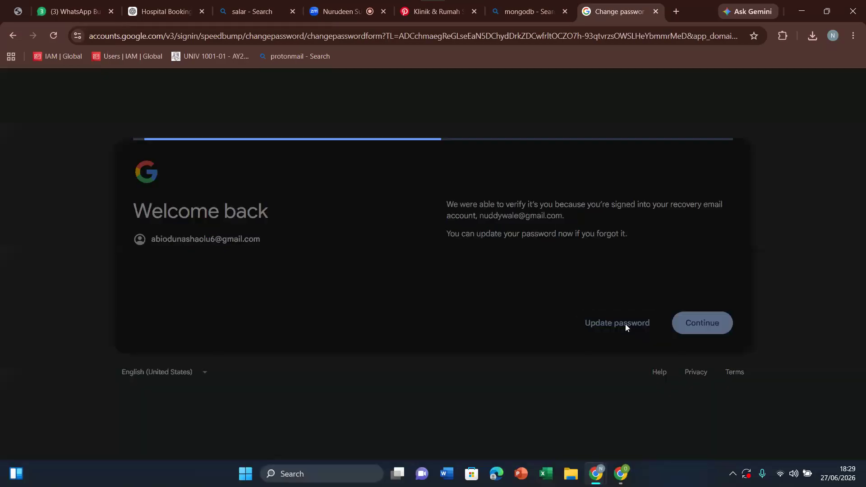
click(468, 245)
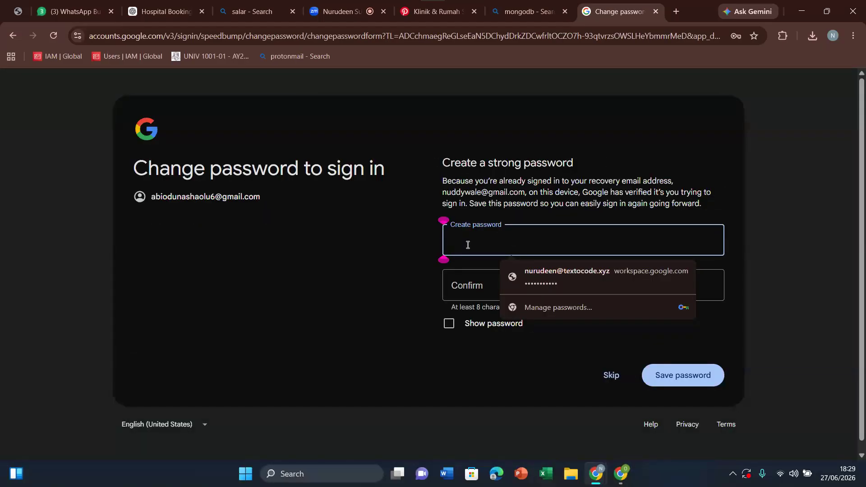
text(•••••••••)
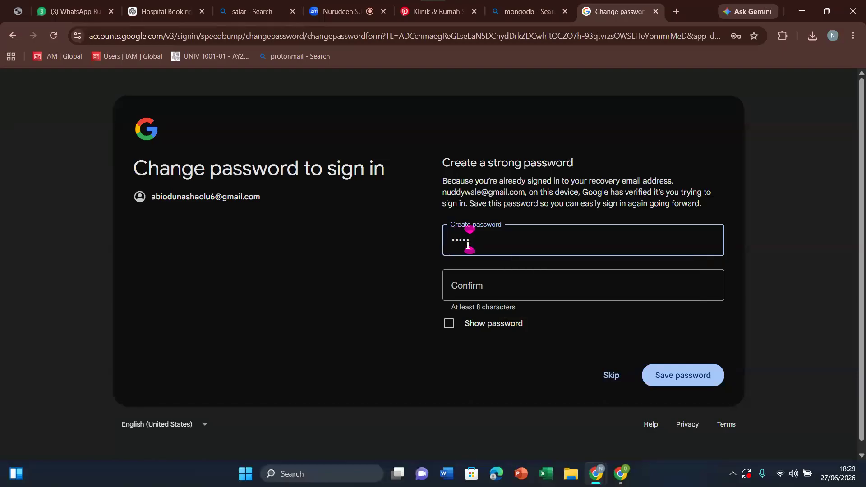
text(••)
click(482, 288)
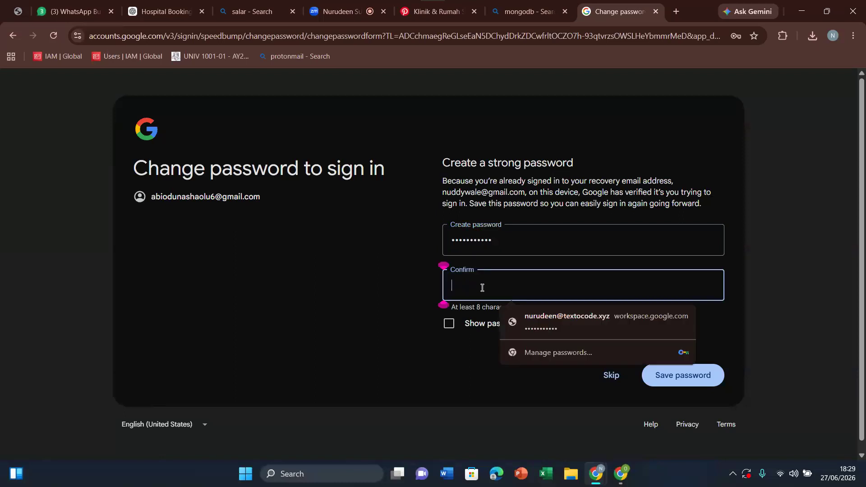
text(•••••)
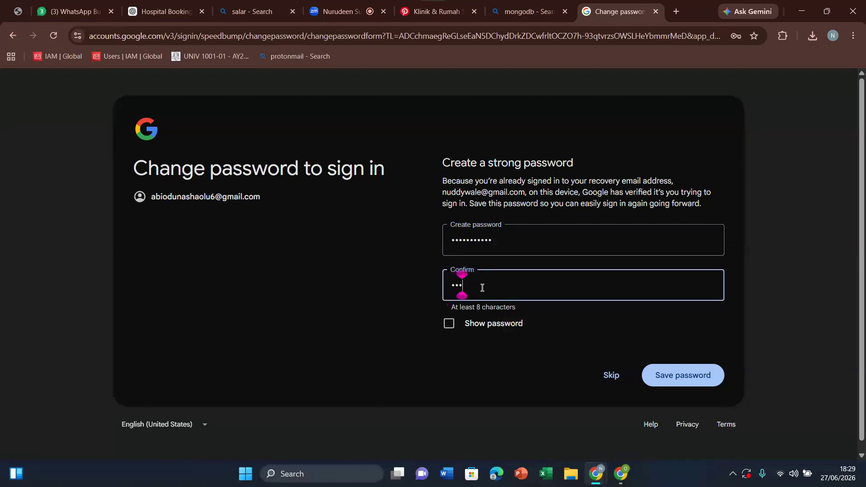
text(••••••)
click(687, 383)
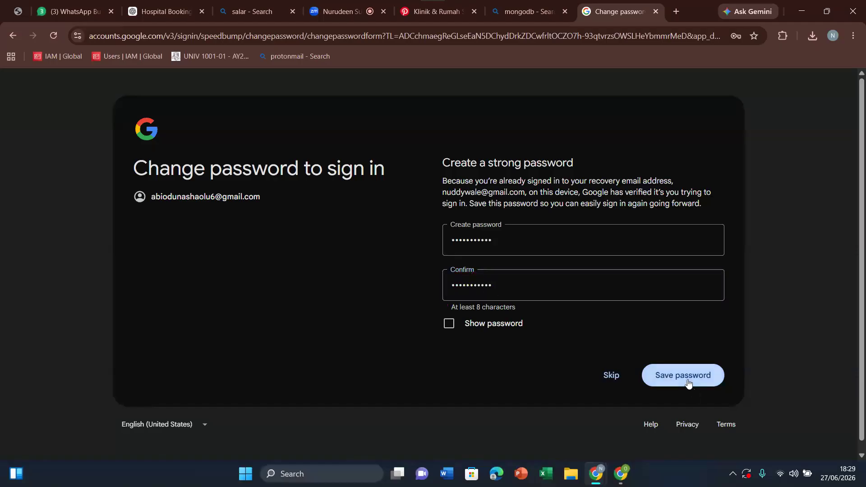
click(540, 320)
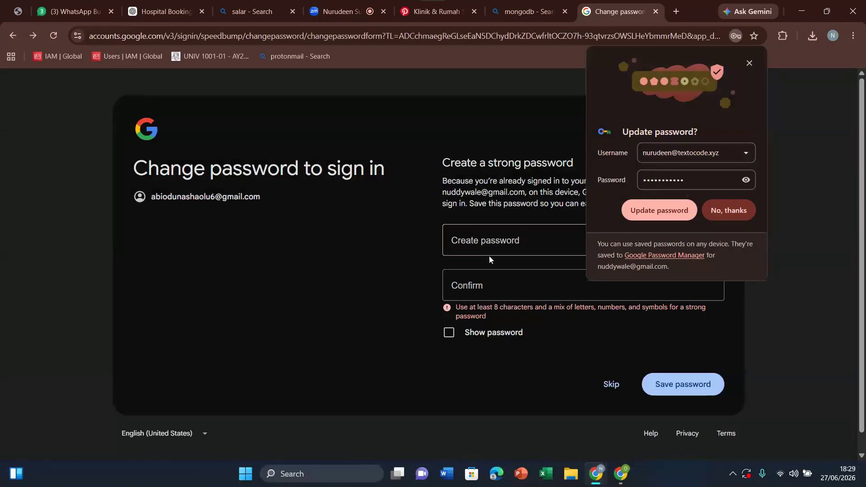
Step: Fill in the new password and its confirmation again, then try to save and approve the password change
click(483, 242)
text(•••••••••••)
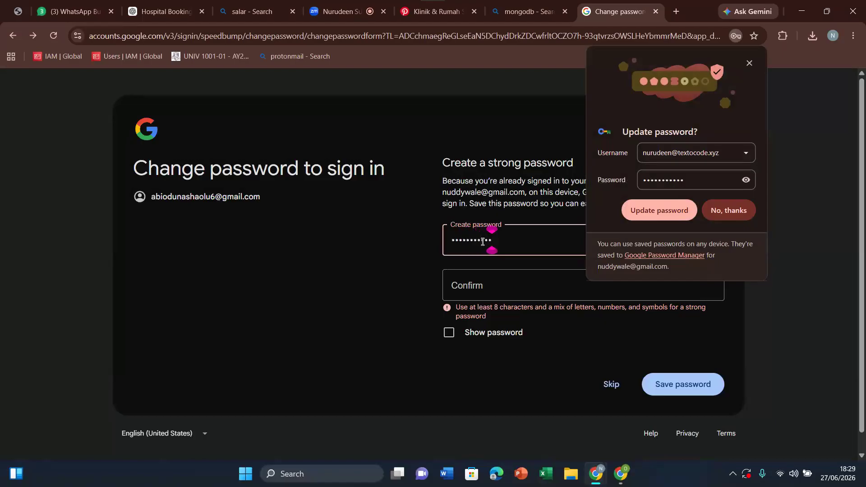
click(497, 284)
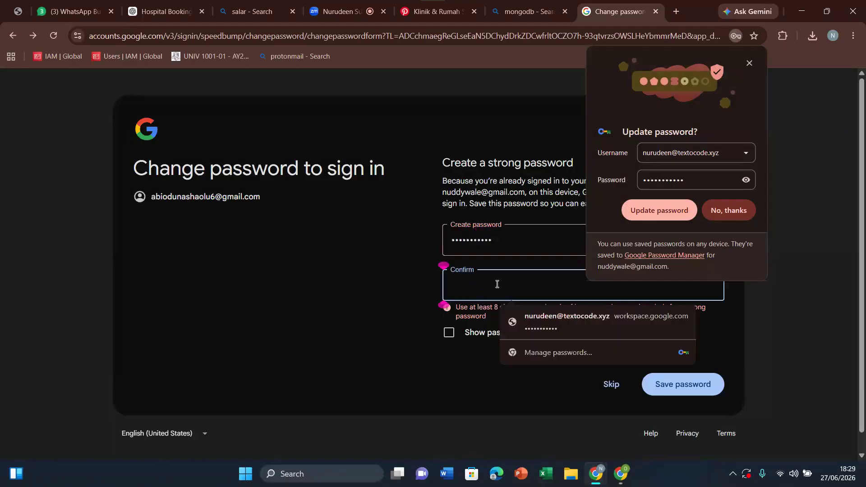
text(•••••••)
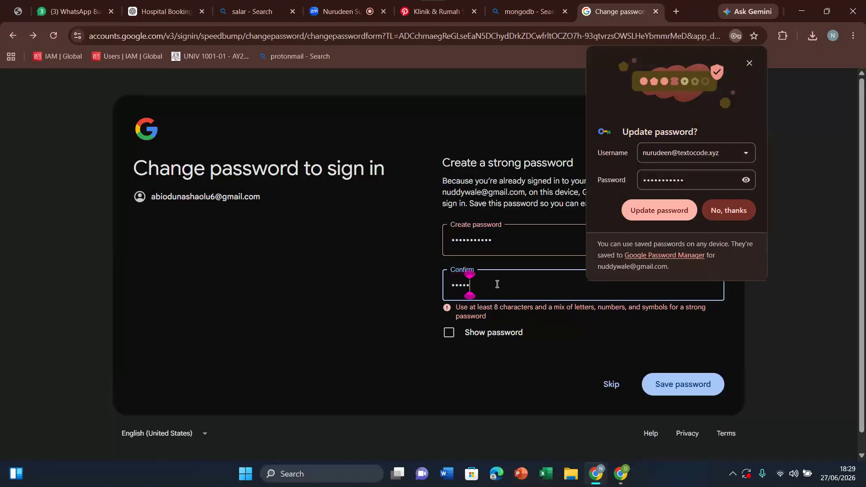
text(••••)
click(684, 391)
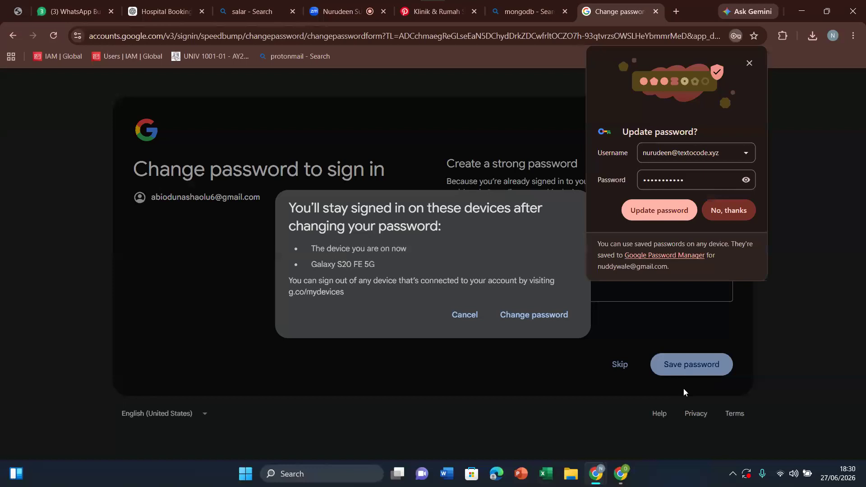
click(546, 320)
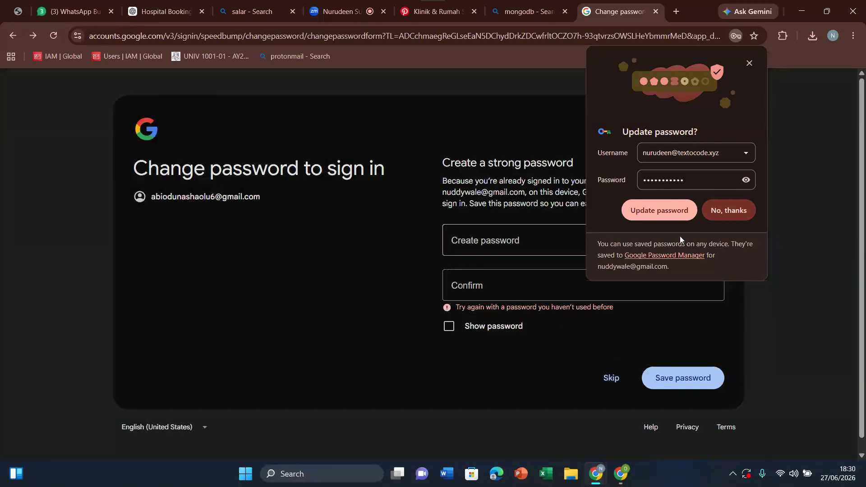
Step: Decline updating the browser's saved password, enter a different new Google account password with its confirmation, and try to save it
click(730, 209)
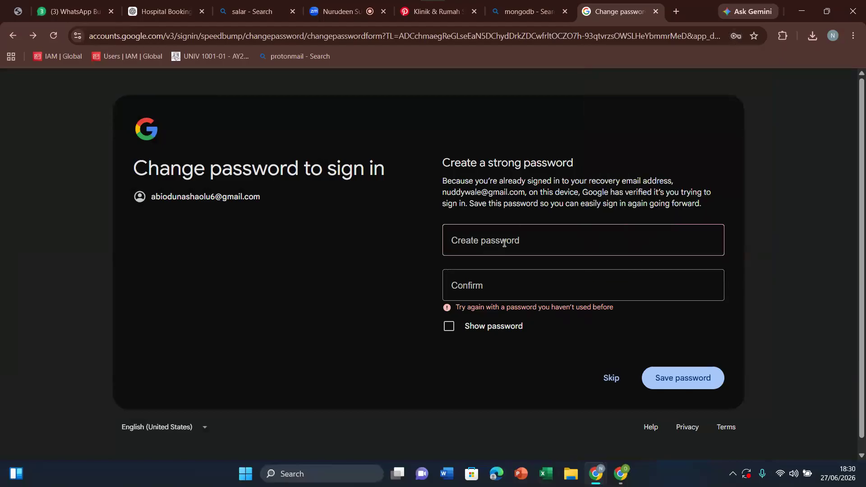
click(505, 243)
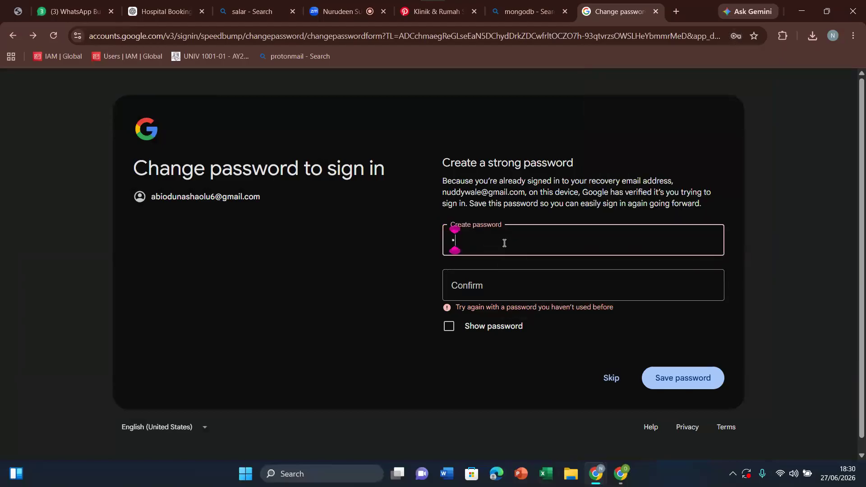
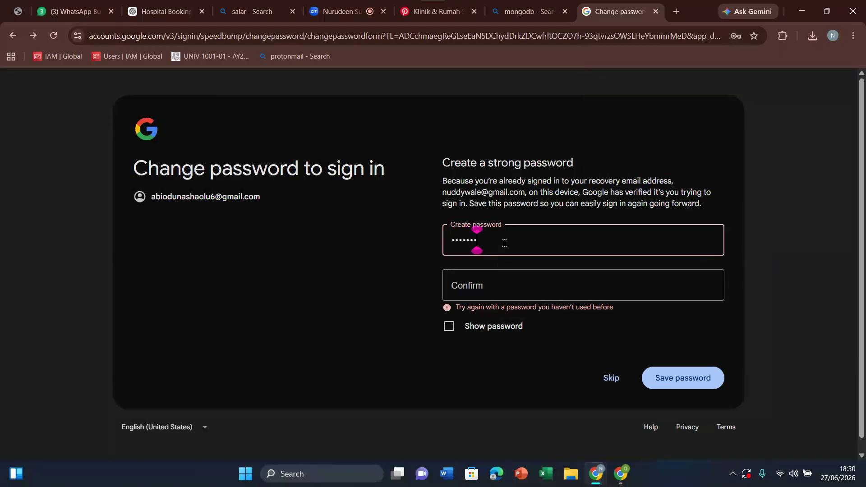
click(501, 285)
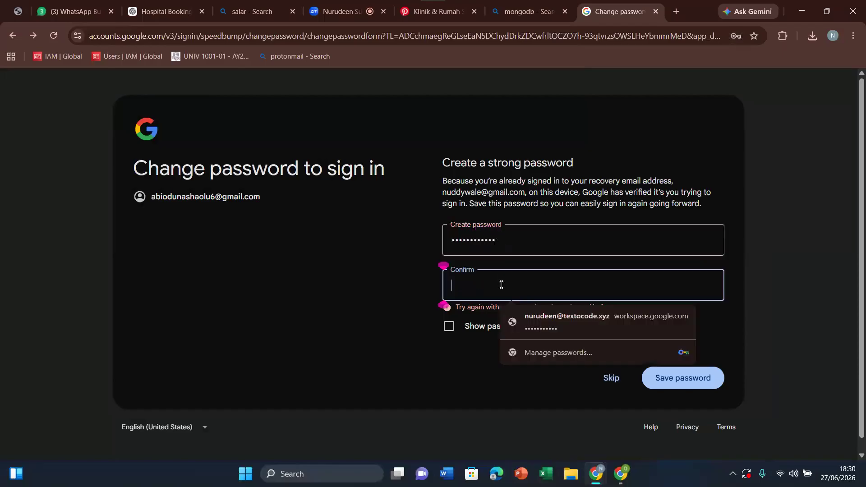
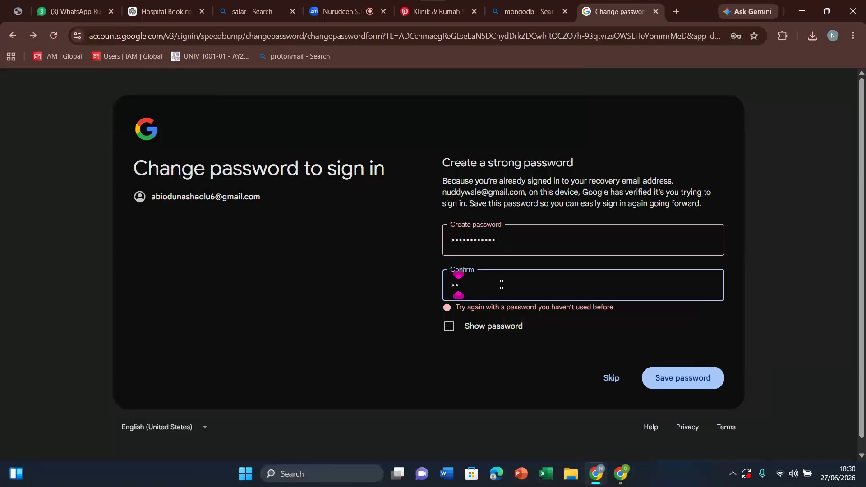
click(687, 385)
Step: Re-enter only the password confirmation and try to save the new Google account password
click(485, 292)
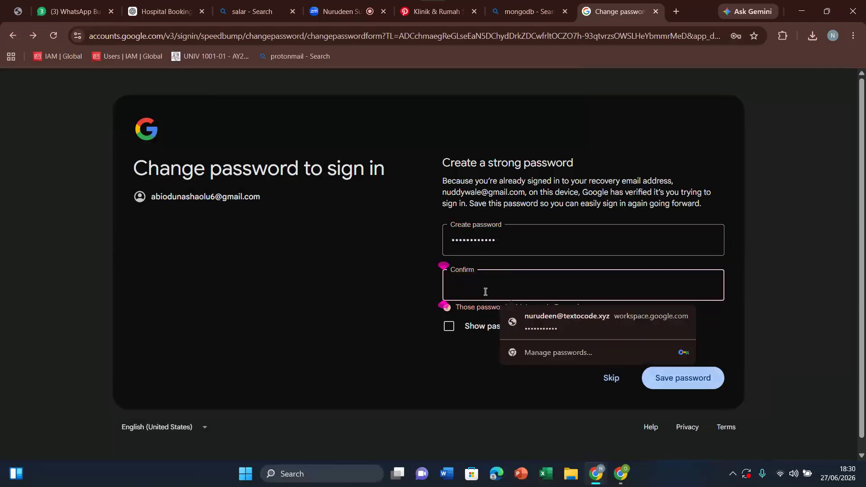
text(a)
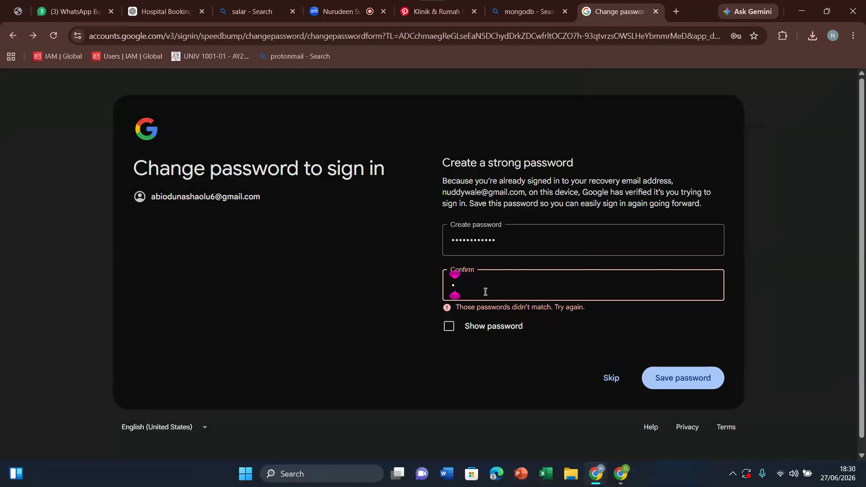
key(BackSpace)
text(aaaaaaaaaaaa)
click(694, 387)
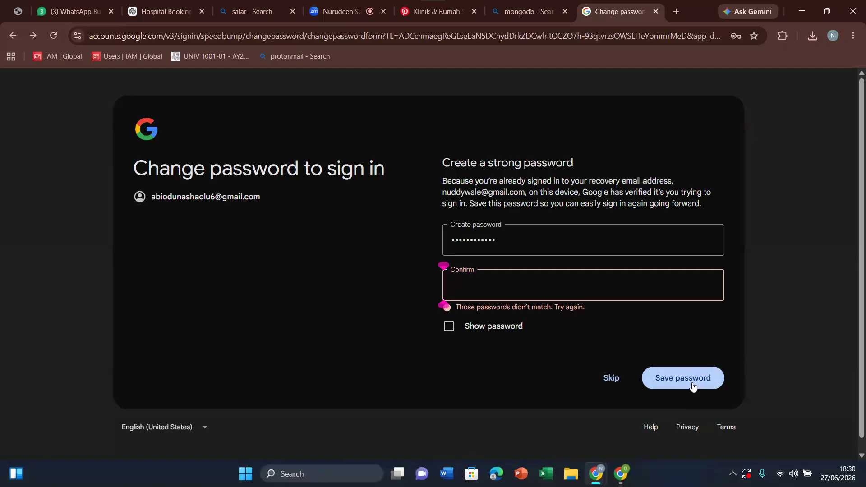
Step: Replace the new Google account password, enter its matching confirmation, save it and approve the password change
double_click(507, 237)
key(BackSpace)
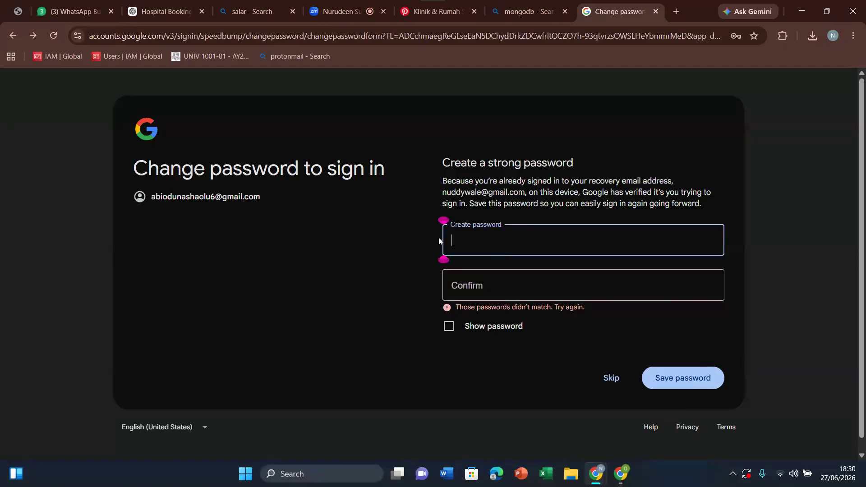
text(••••••••••••)
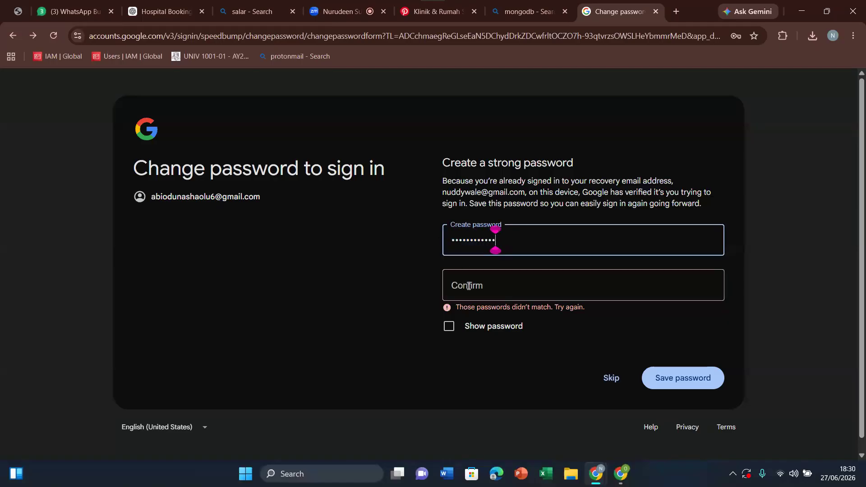
click(469, 287)
text(•••••)
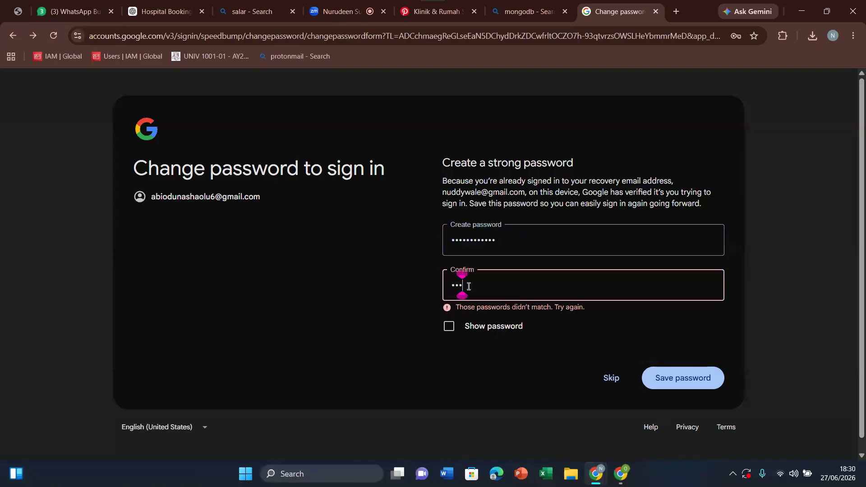
text(•••••••)
click(683, 377)
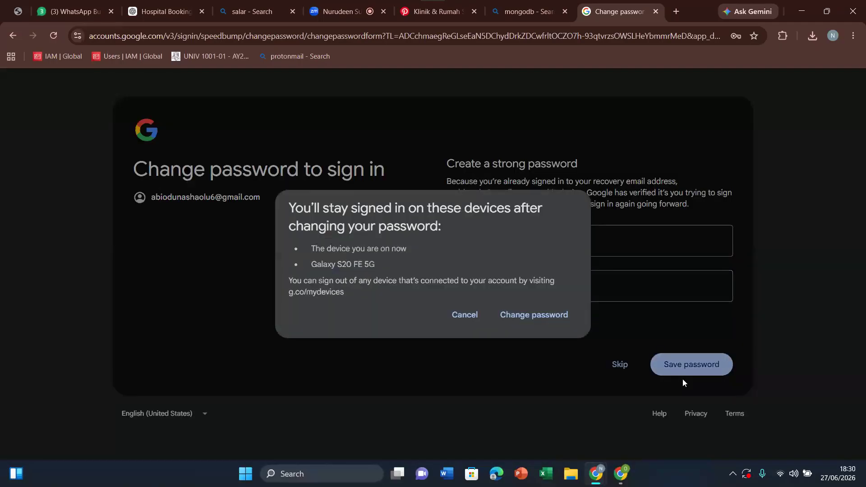
click(546, 318)
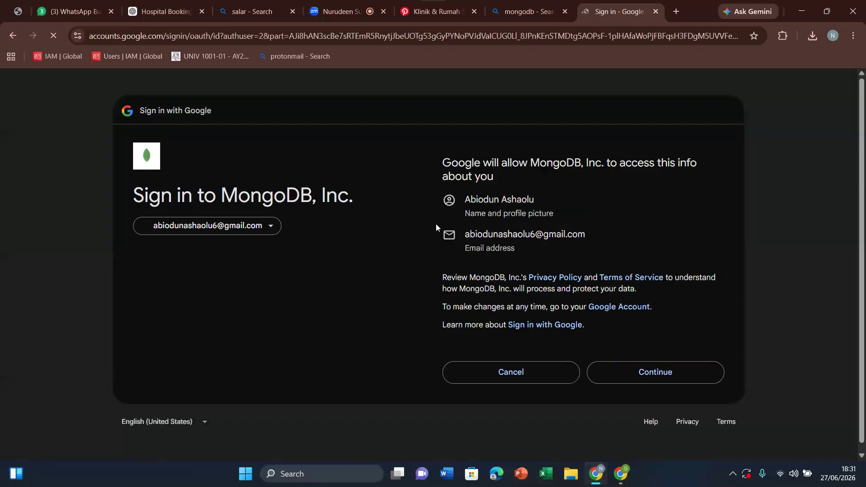
Step: Continue signing in to MongoDB with the Google account, accept the Privacy Policy and Terms of Service, and submit the registration
click(651, 372)
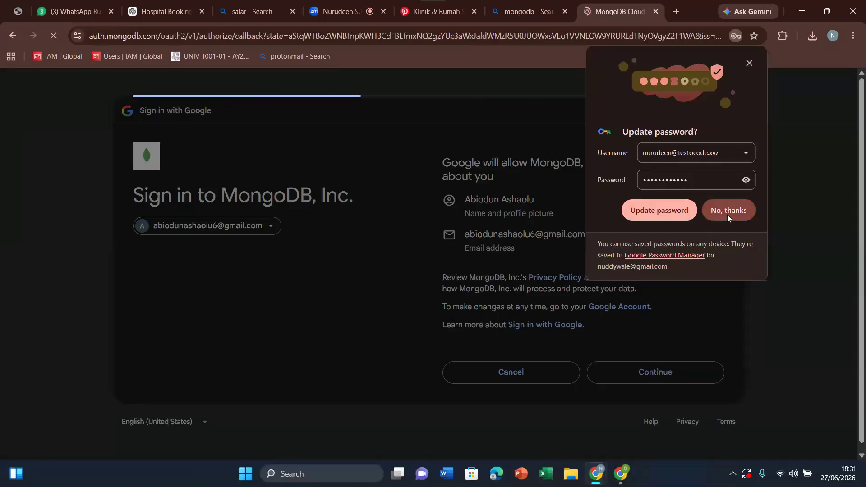
click(656, 202)
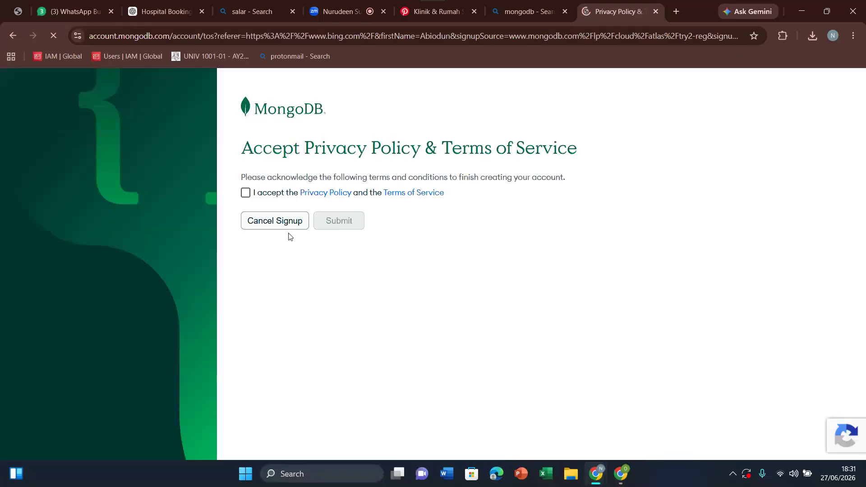
click(250, 194)
click(352, 220)
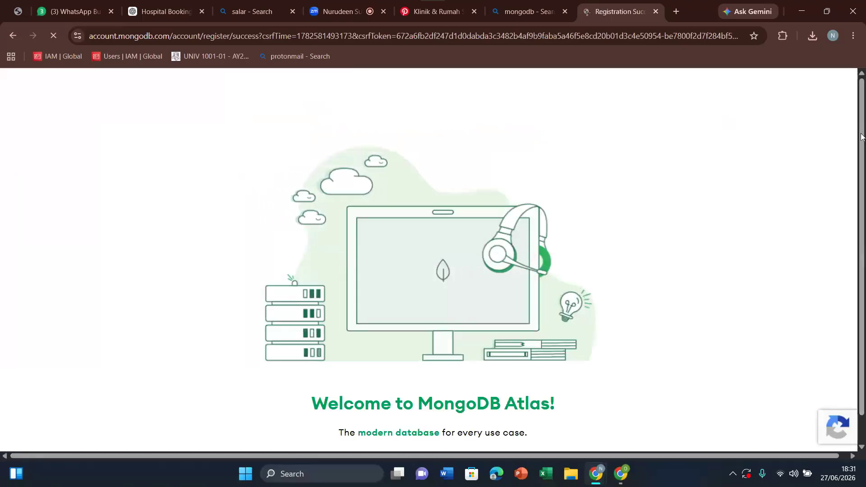
scroll(861, 233, down, 1)
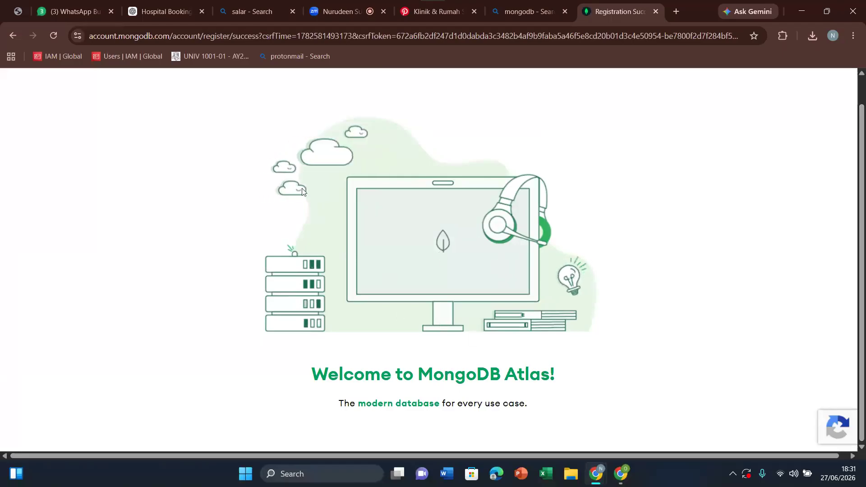
Step: Switch to the Google AI Studio window and show the preview of the hospital landing page
mouse_move(625, 477)
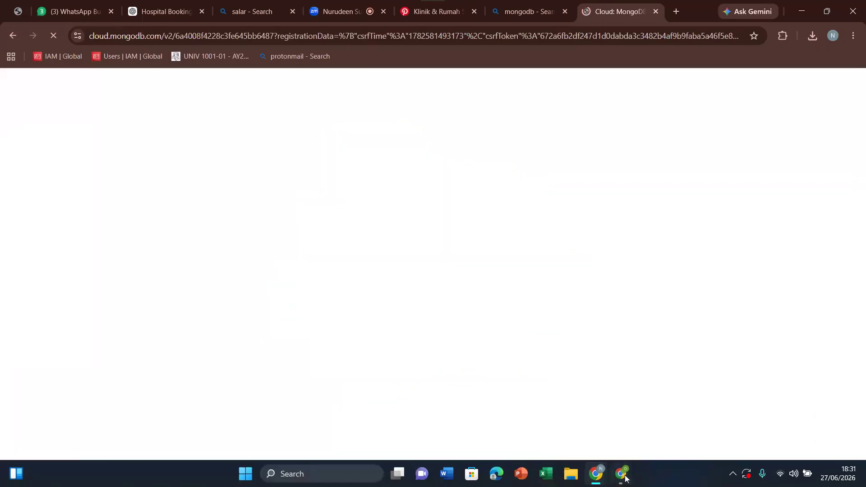
click(626, 478)
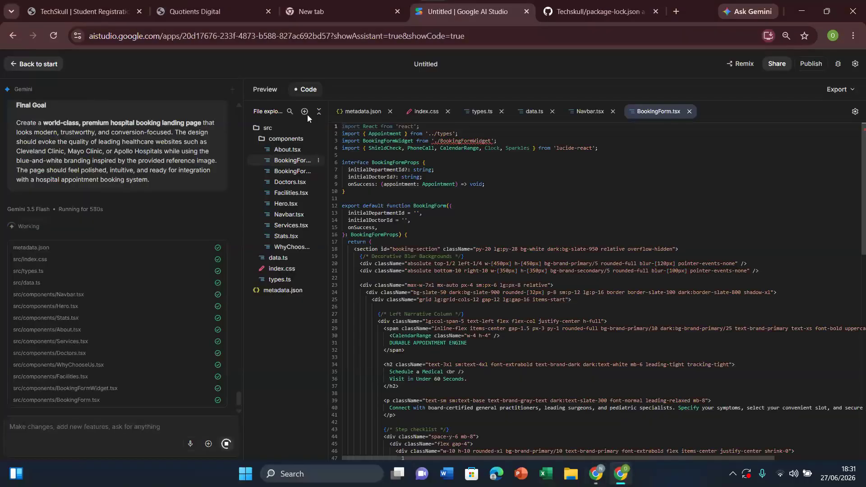
click(267, 89)
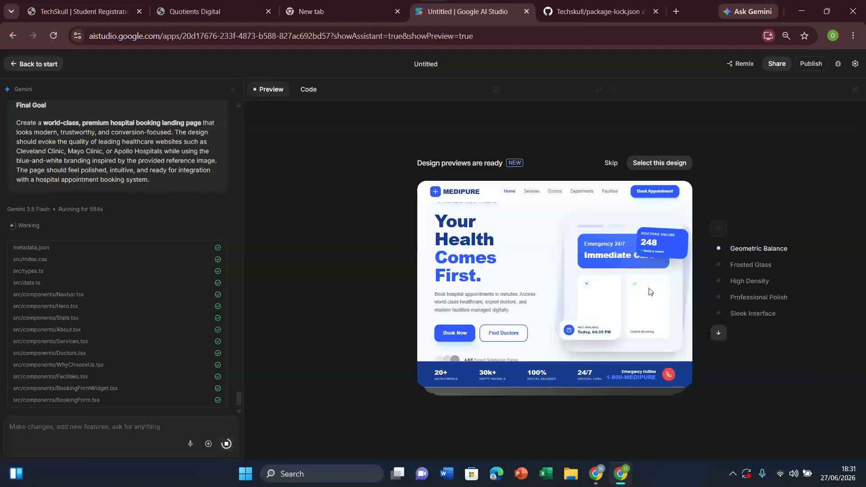
Step: Compare the Frosted Glass, High Density, Professional Polish and Sleek Interface design previews, and select the Professional Polish design
click(752, 267)
click(755, 283)
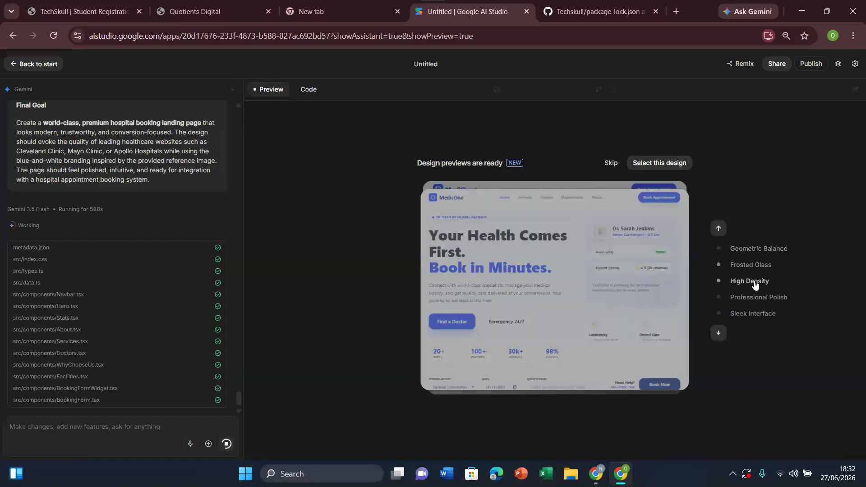
click(755, 300)
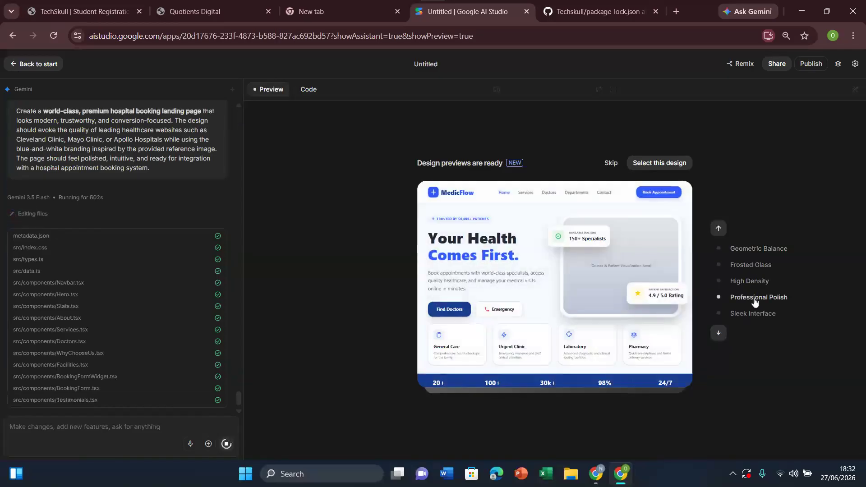
click(756, 315)
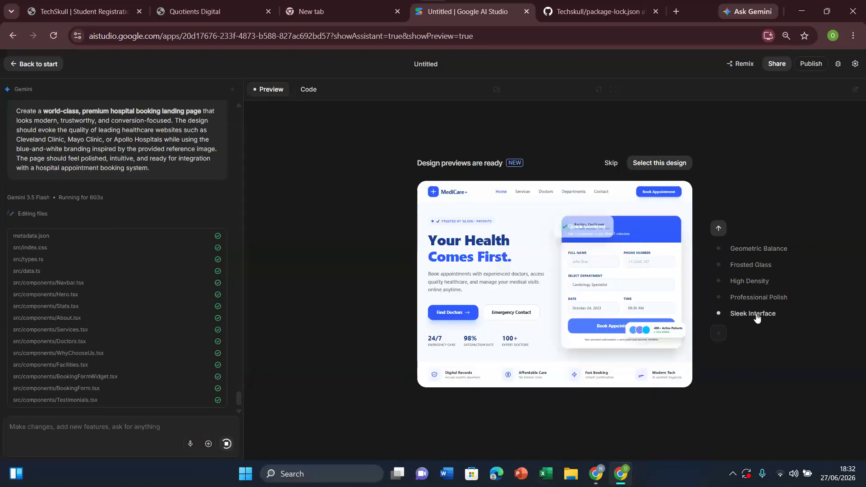
click(757, 300)
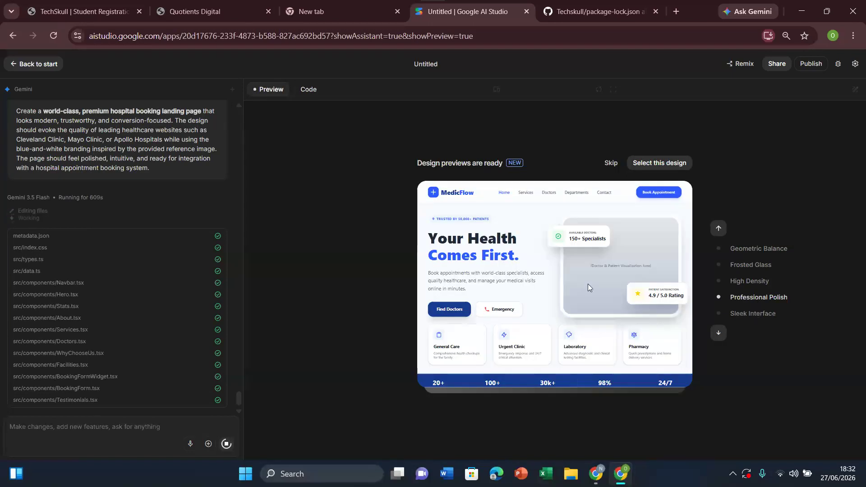
click(659, 163)
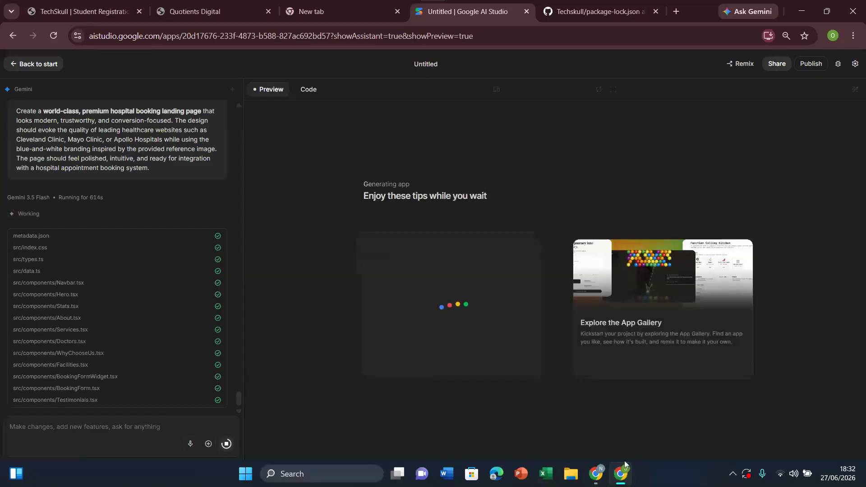
Step: Return to the MongoDB Atlas window and answer "Build a project I have in mind" as primary goal and "I've never developed software with MongoDB before" as experience
mouse_move(587, 472)
click(586, 443)
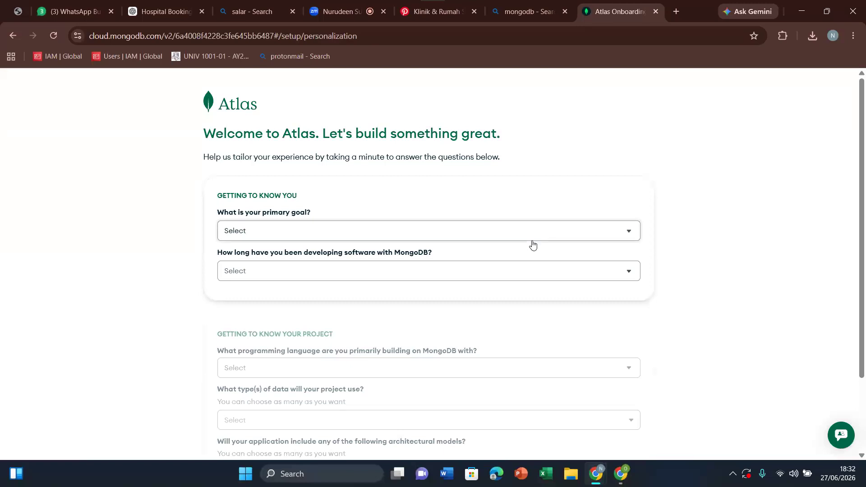
click(451, 240)
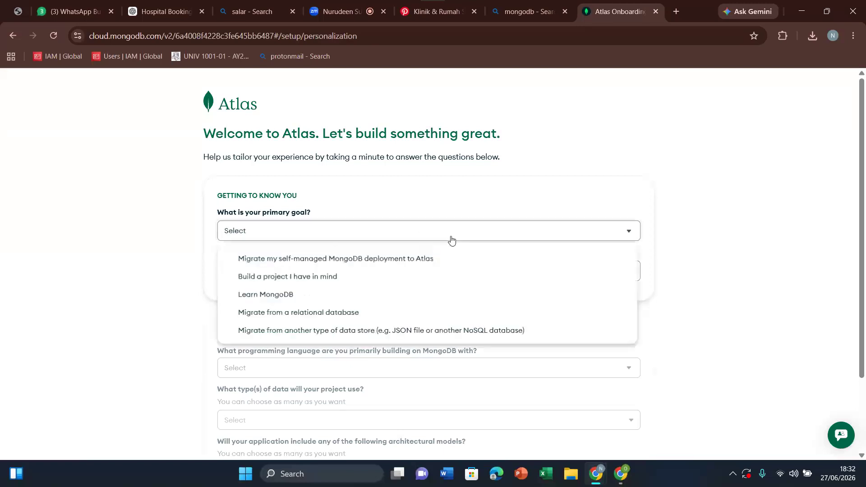
click(352, 283)
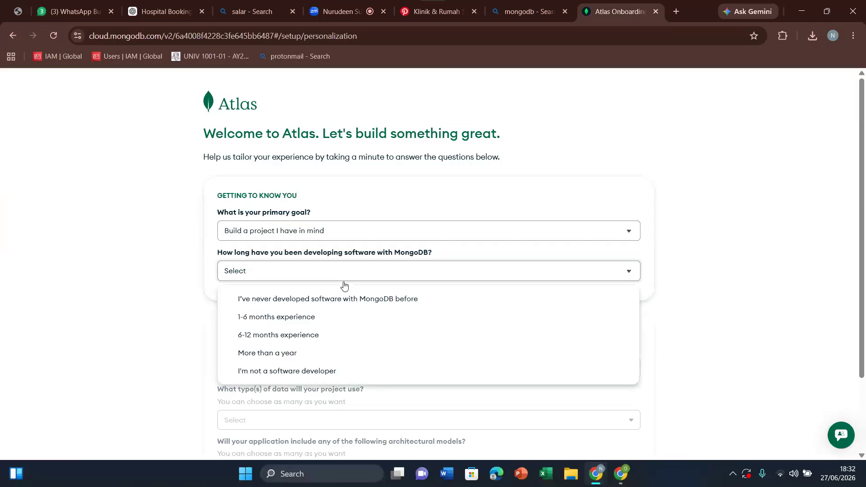
click(335, 305)
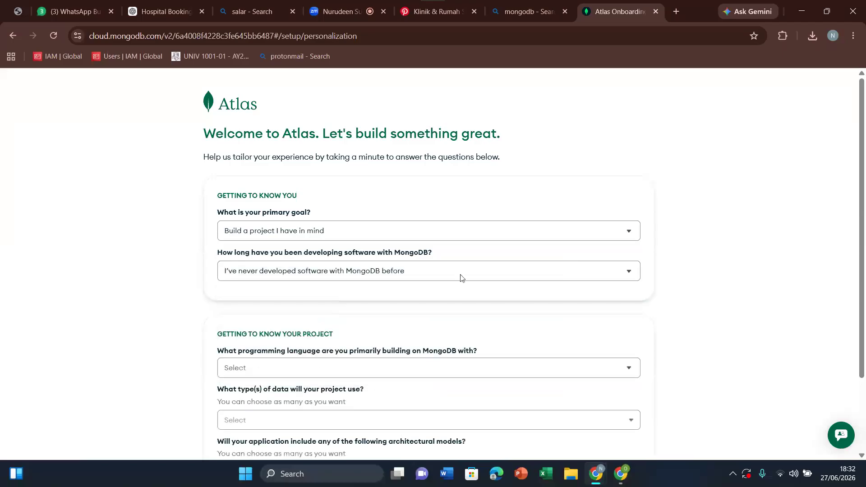
Step: Examine the programming languages offered for building on MongoDB in the project questions, and close the list without choosing one
drag(862, 204, 864, 306)
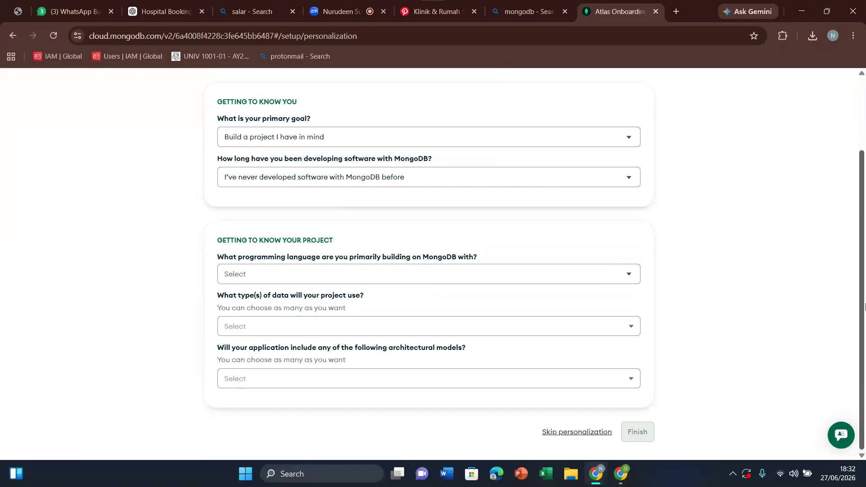
click(464, 277)
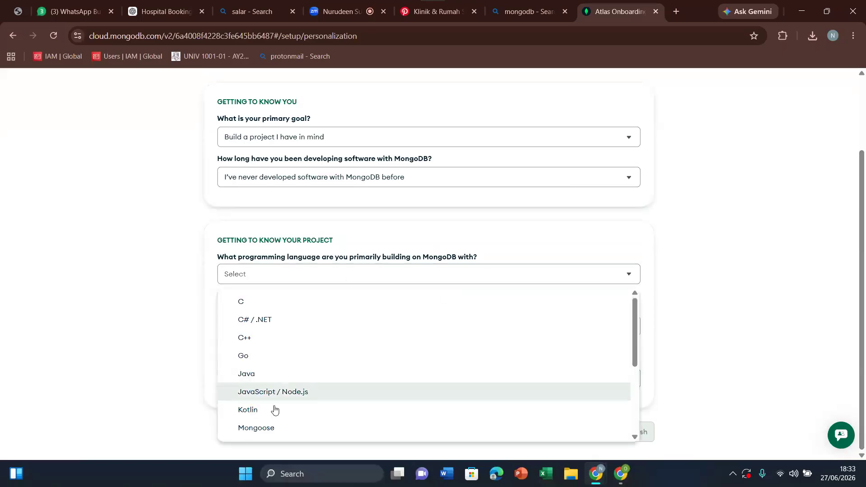
drag(633, 326, 630, 468)
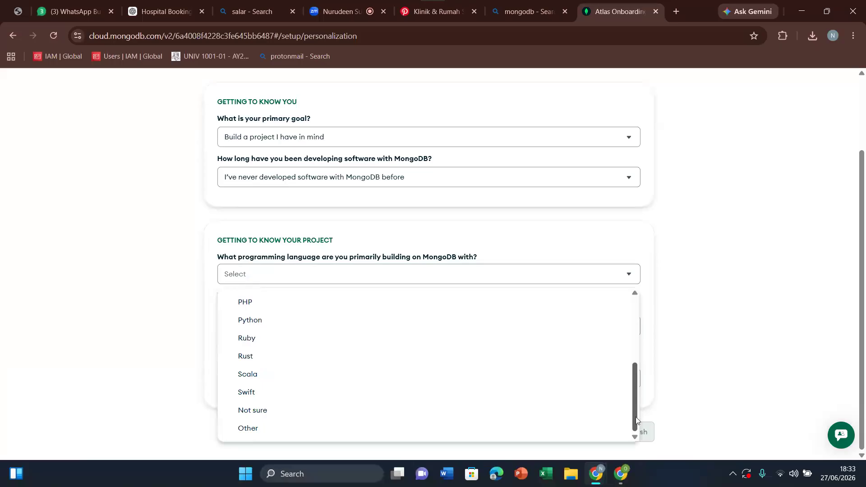
mouse_move(635, 418)
mouse_down()
mouse_move(635, 408)
mouse_move(633, 420)
mouse_up()
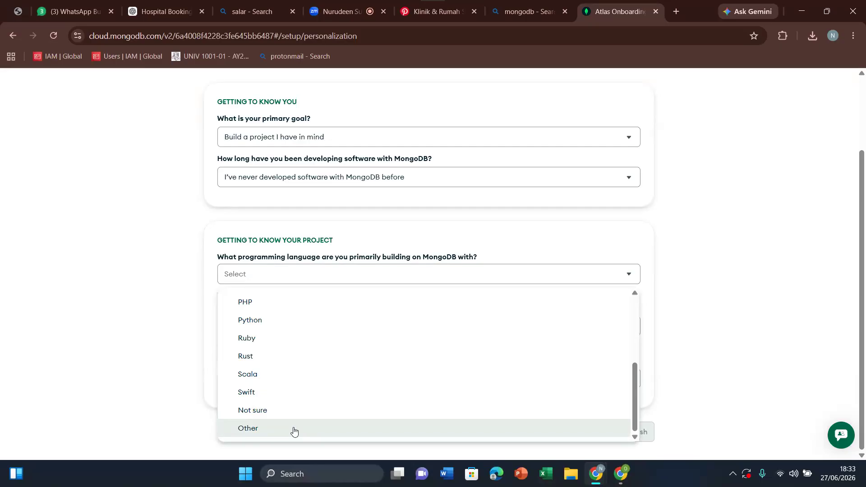
drag(635, 390, 622, 423)
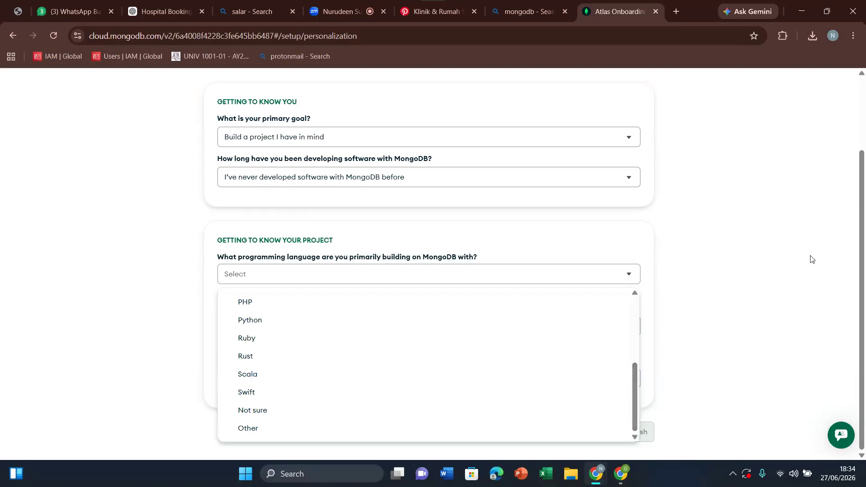
click(865, 244)
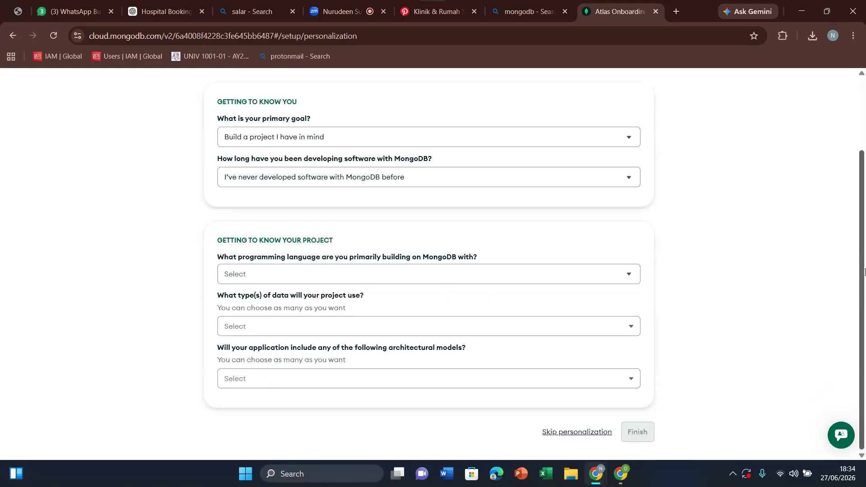
Step: Answer "Other" as the programming language primarily used to build on MongoDB
mouse_move(865, 273)
mouse_down()
mouse_move(865, 230)
mouse_move(865, 285)
mouse_move(865, 192)
mouse_move(865, 286)
mouse_up()
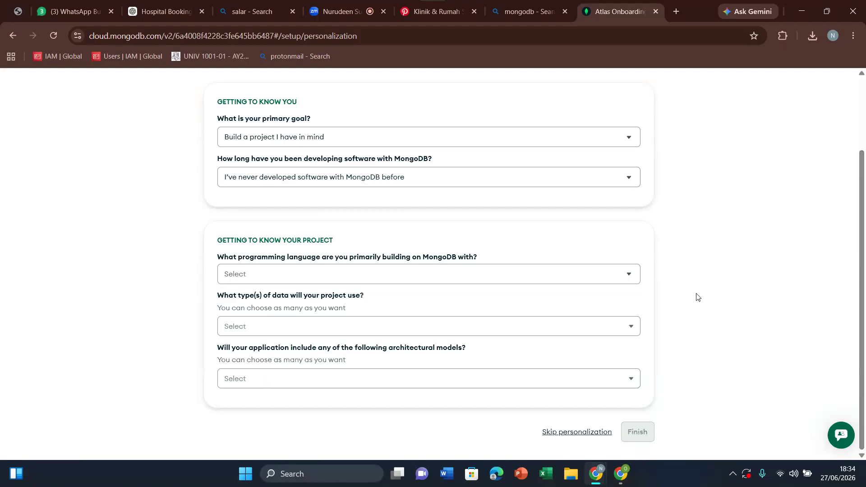
click(556, 279)
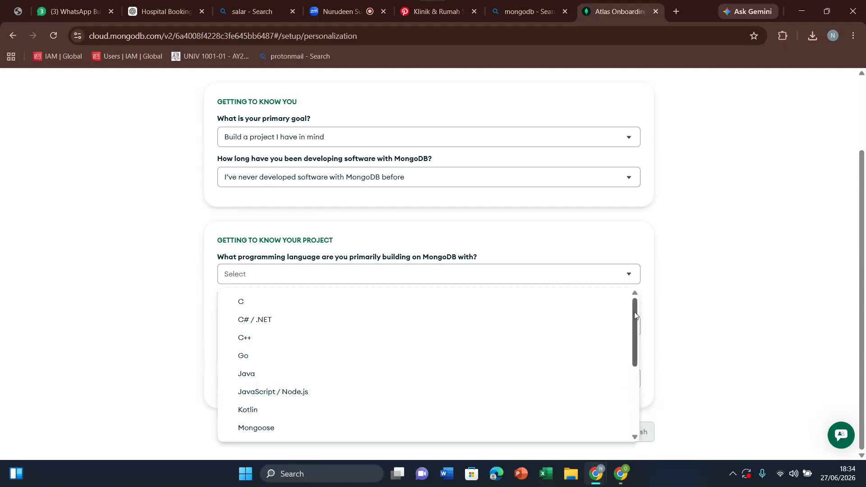
drag(635, 312, 646, 421)
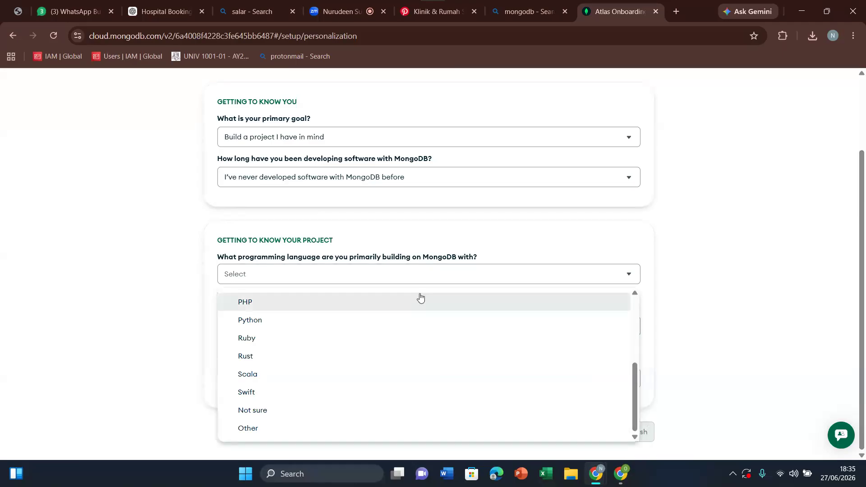
click(255, 429)
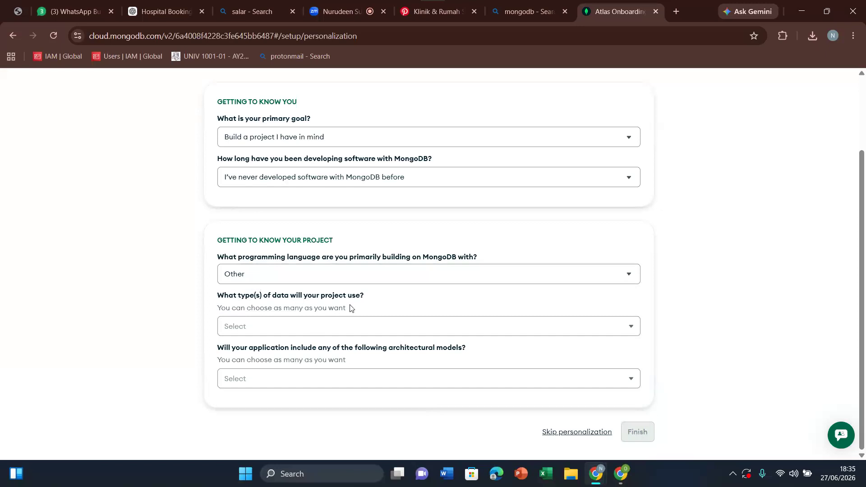
Step: Select Sales / transaction data, User activity / messaging data and Location / geospatial data as the project's data types
click(361, 332)
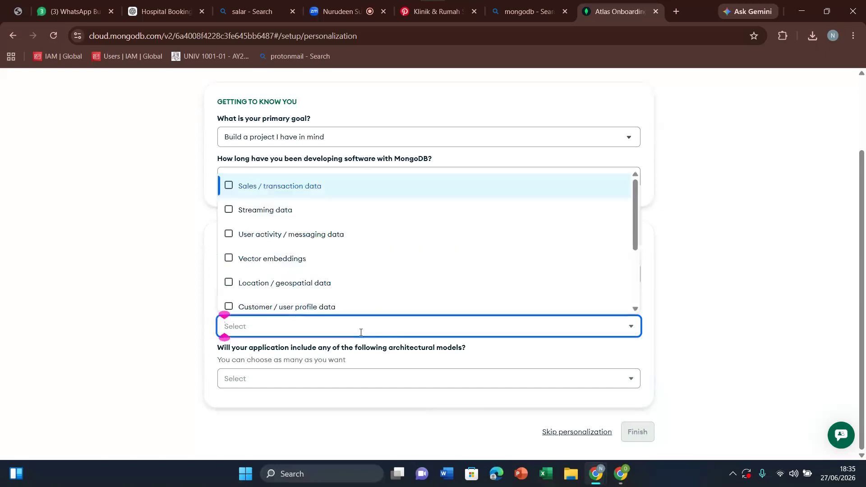
click(229, 187)
click(227, 233)
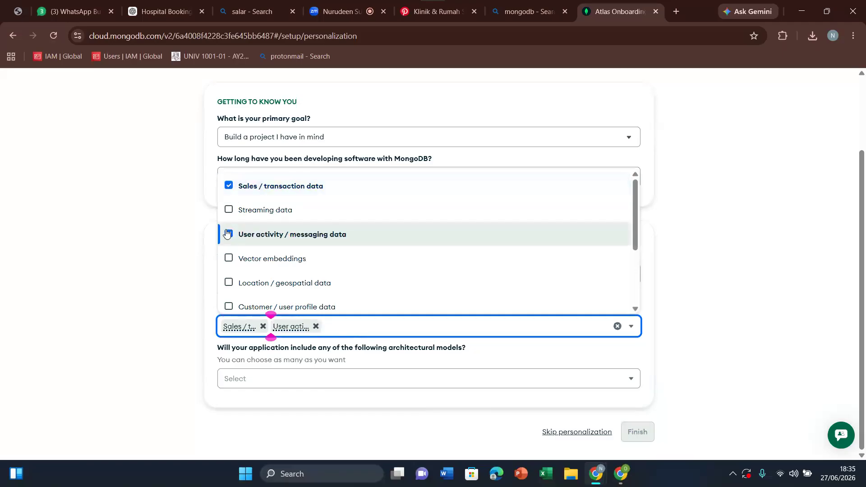
click(229, 283)
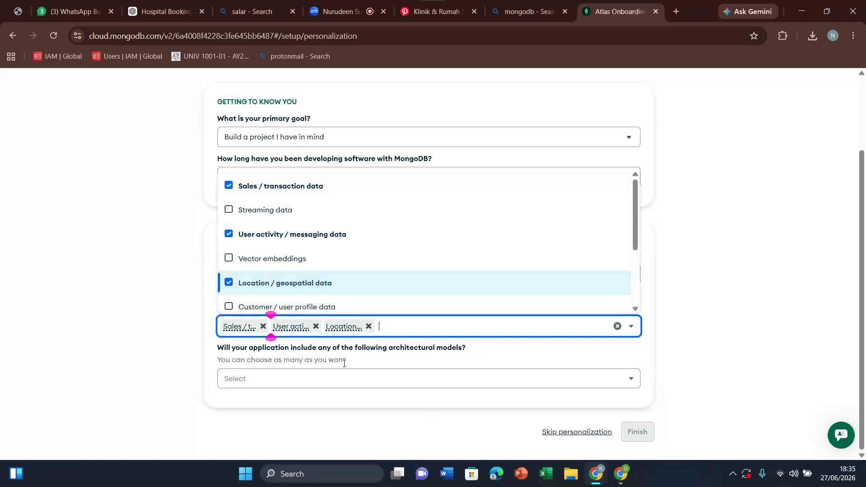
click(407, 360)
Step: Select Event-driven and Search engine as the application's architectural models, and finish the Atlas personalization
click(518, 382)
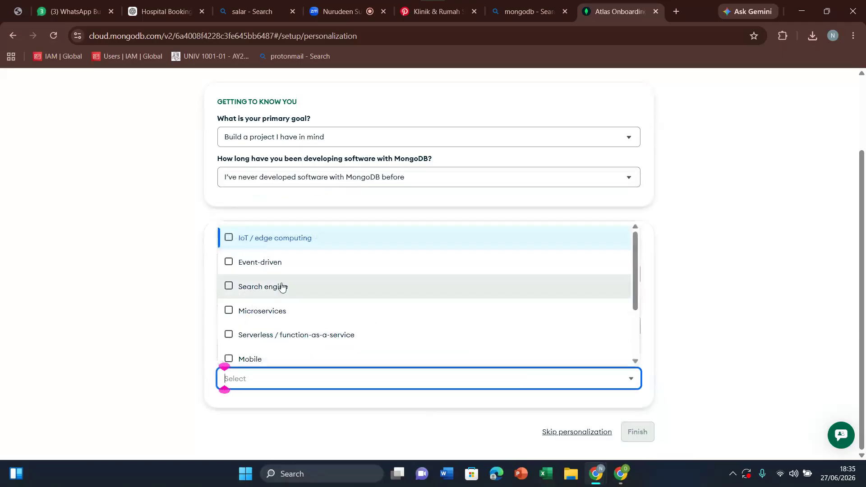
click(228, 263)
click(229, 293)
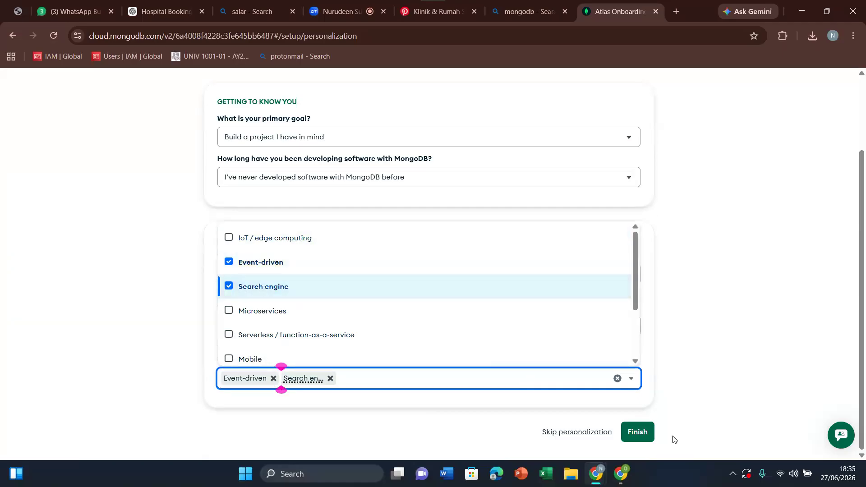
click(637, 433)
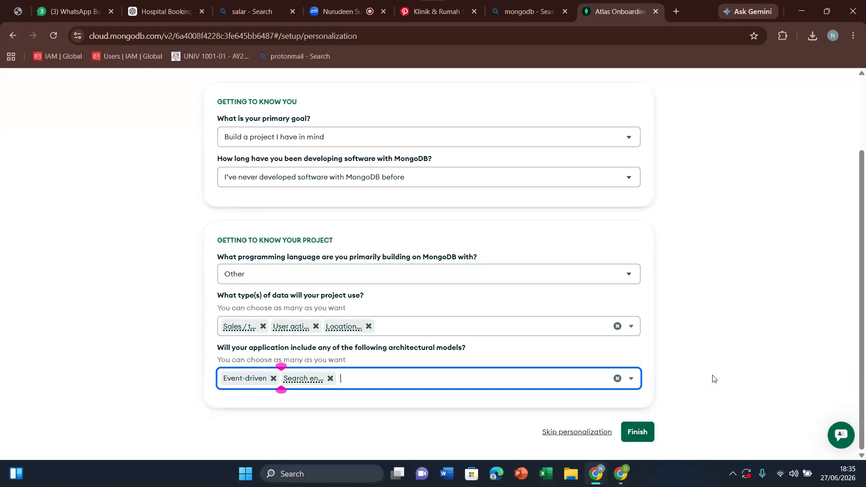
click(640, 432)
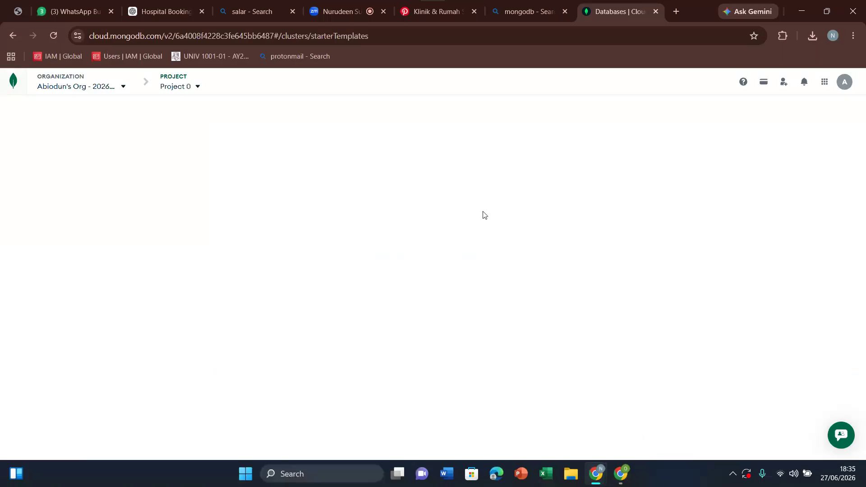
Step: Switch to the Google AI Studio window, and reload the Hospital Booking System preview to show it full screen
click(619, 481)
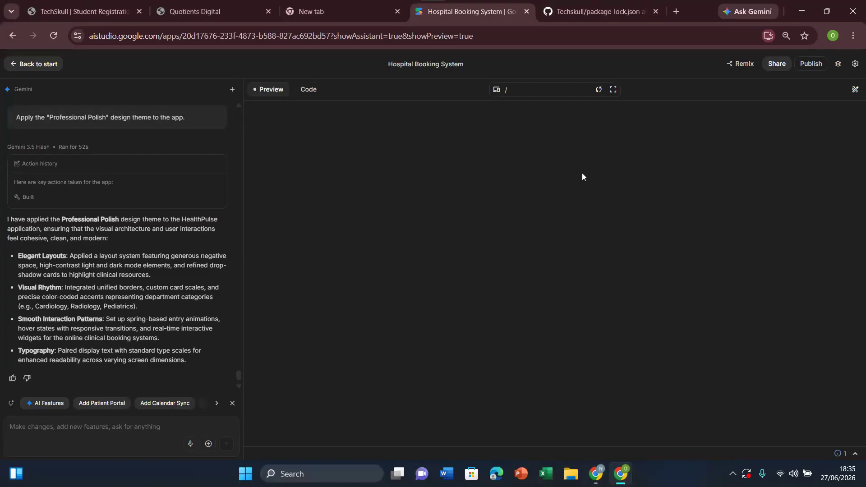
click(599, 92)
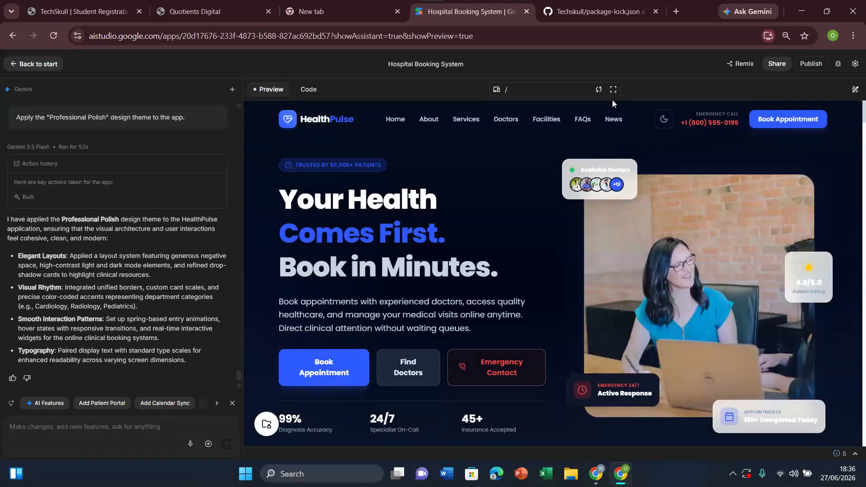
click(614, 93)
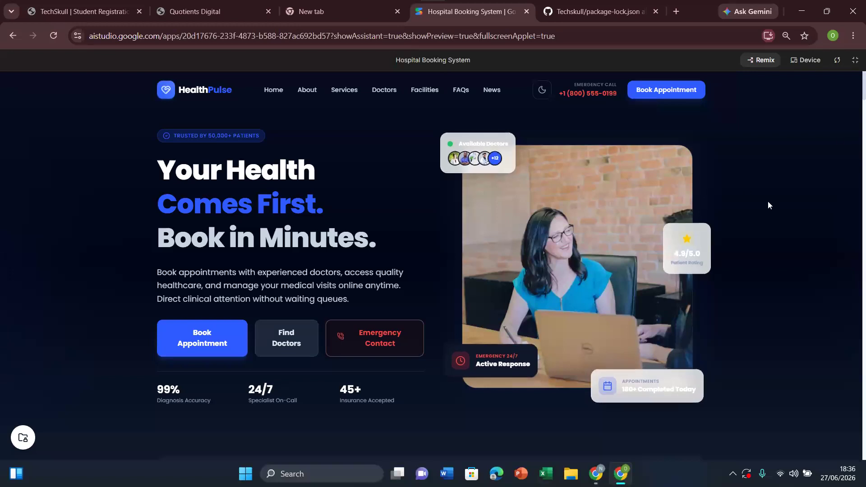
Step: Examine the hero and statistics sections of the HealthPulse landing page, and try its dark mode toggle
scroll(768, 202, down, 2)
scroll(768, 205, down, 2)
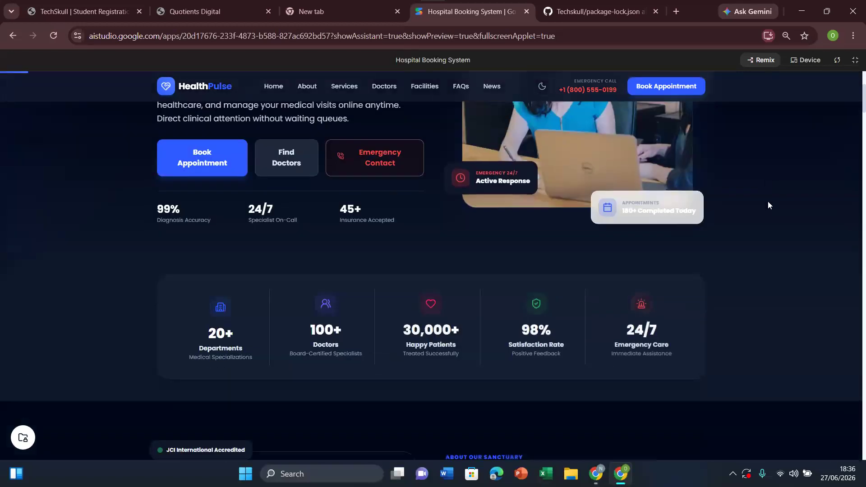
scroll(768, 205, down, 4)
scroll(768, 205, up, 6)
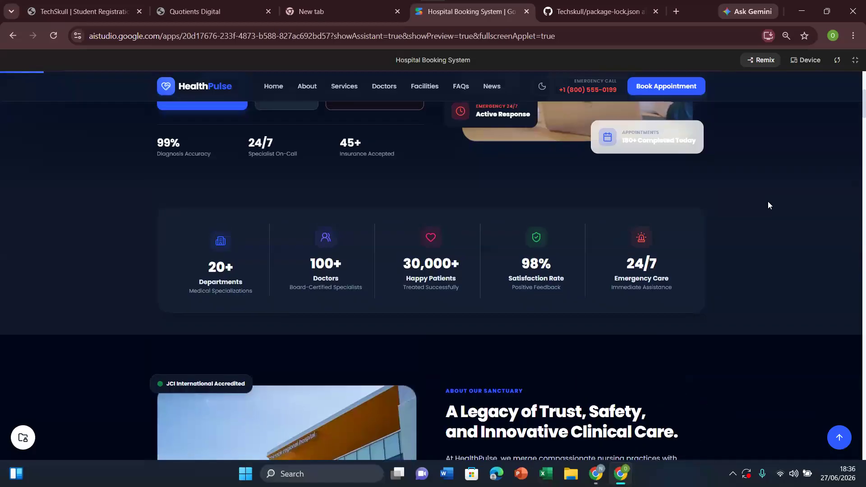
scroll(769, 205, down, 6)
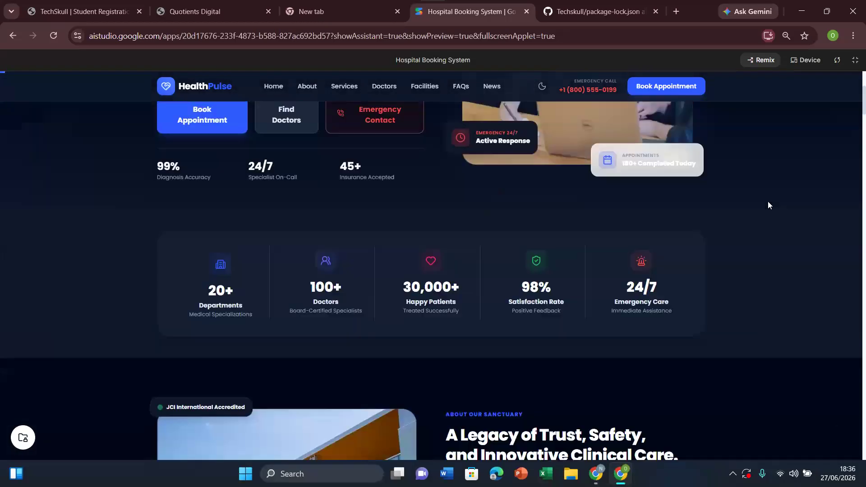
scroll(769, 205, up, 7)
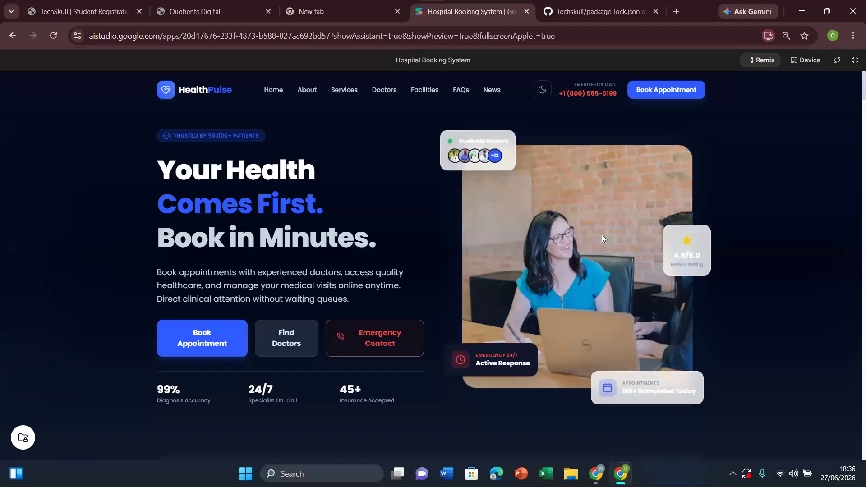
click(542, 89)
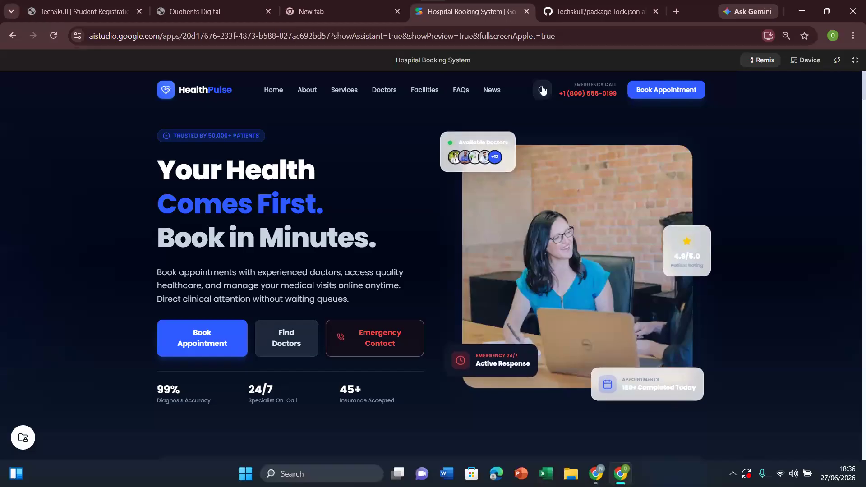
click(542, 90)
Step: Examine the landing page's About section, department service cards and doctor profiles
scroll(602, 248, down, 10)
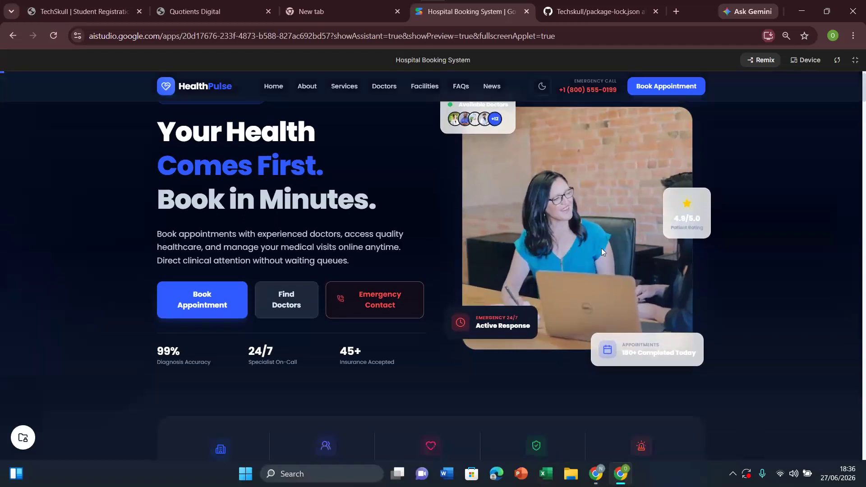
scroll(602, 251, down, 2)
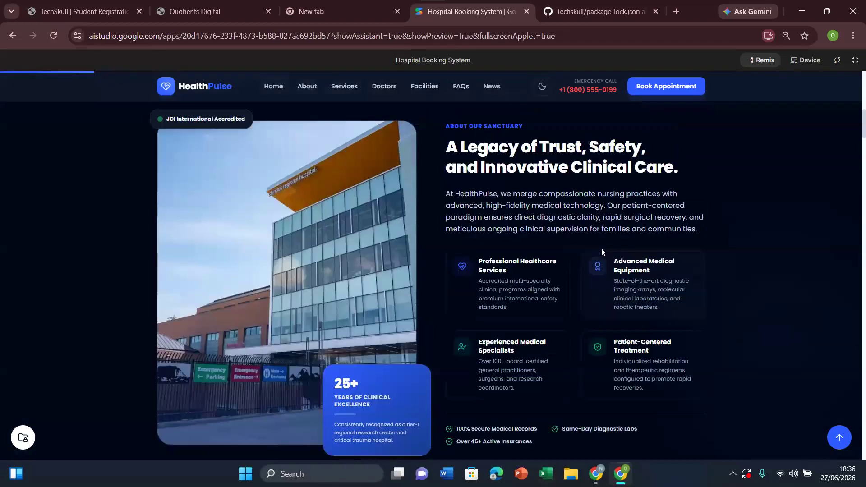
scroll(602, 248, down, 10)
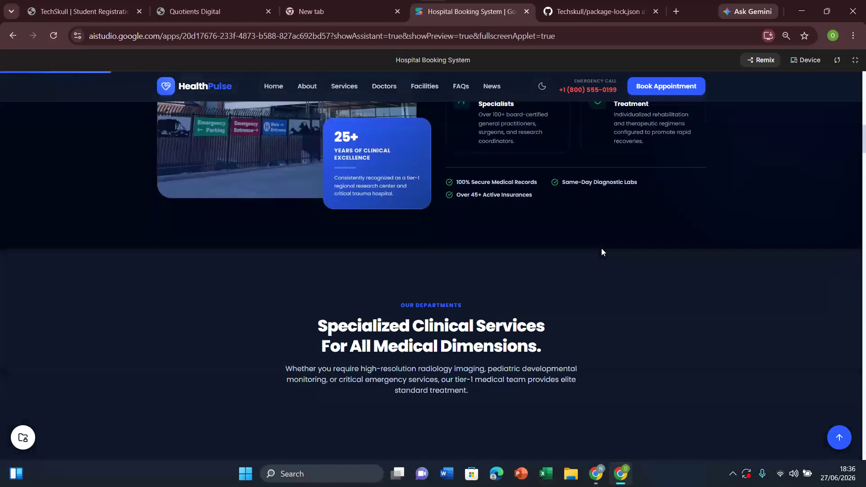
scroll(602, 248, down, 1)
scroll(602, 249, up, 2)
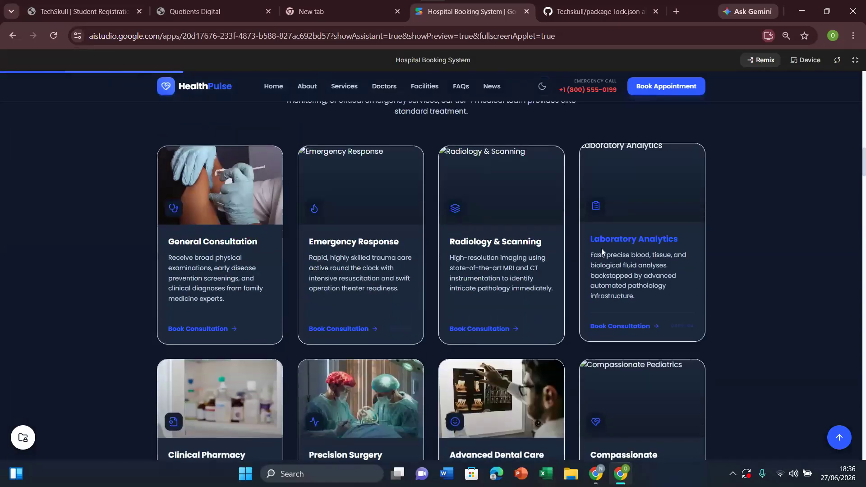
scroll(602, 251, down, 8)
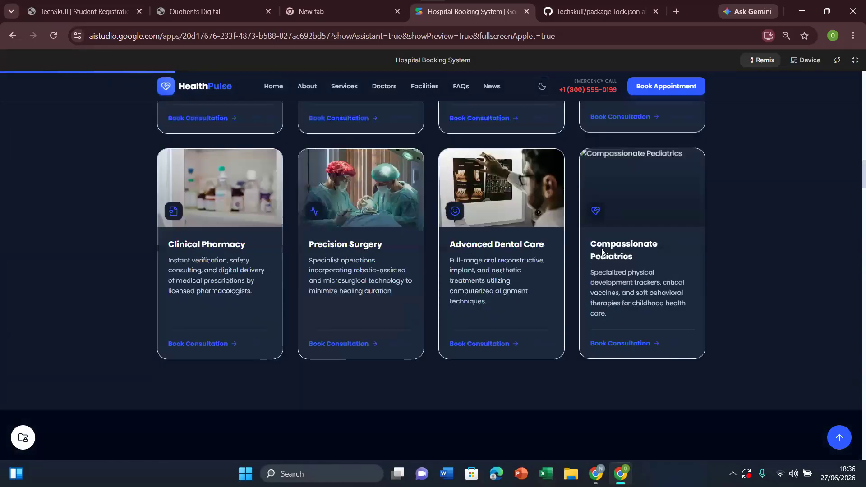
scroll(602, 249, down, 7)
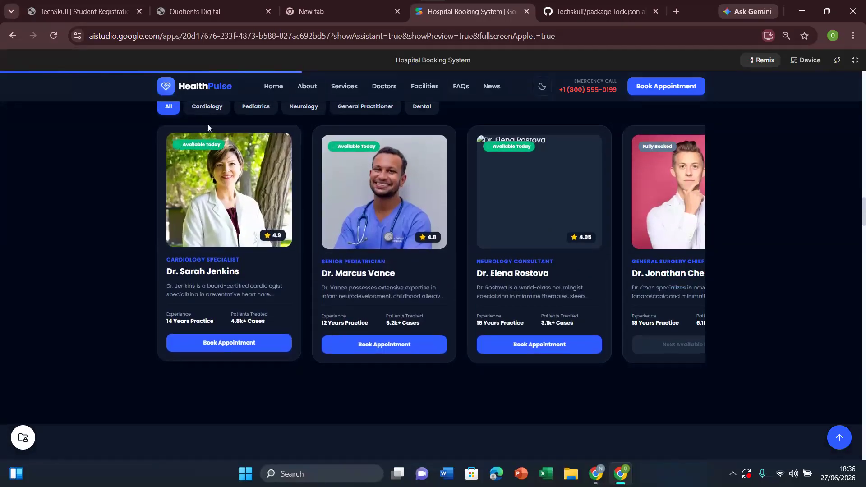
Step: Try the Cardiology, Pediatrics, Neurology and General Practitioner filters on the doctor profiles, and return to showing all doctors
click(213, 112)
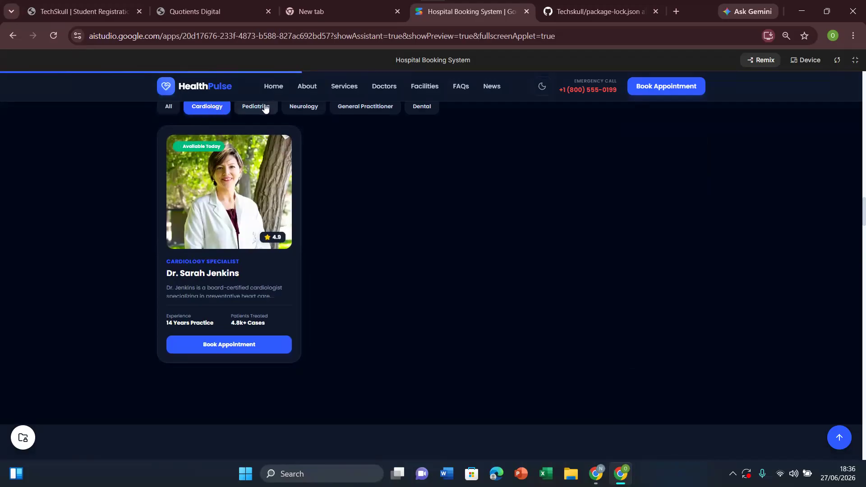
click(265, 111)
click(302, 110)
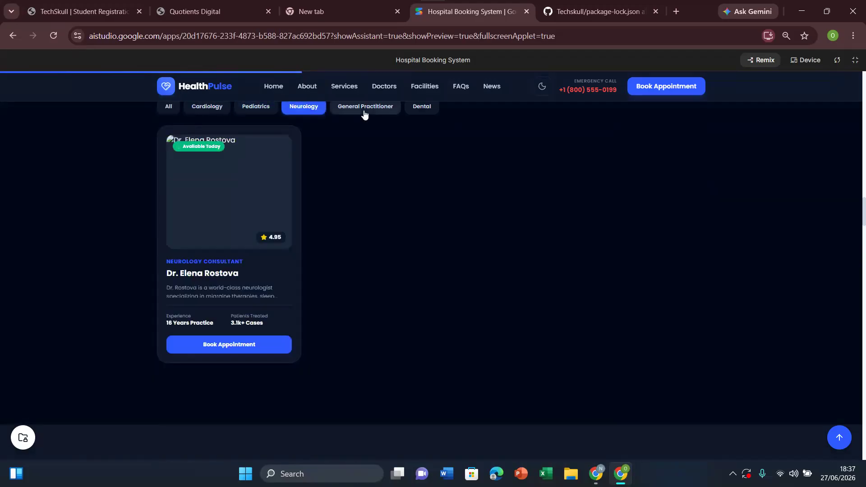
click(363, 111)
click(171, 115)
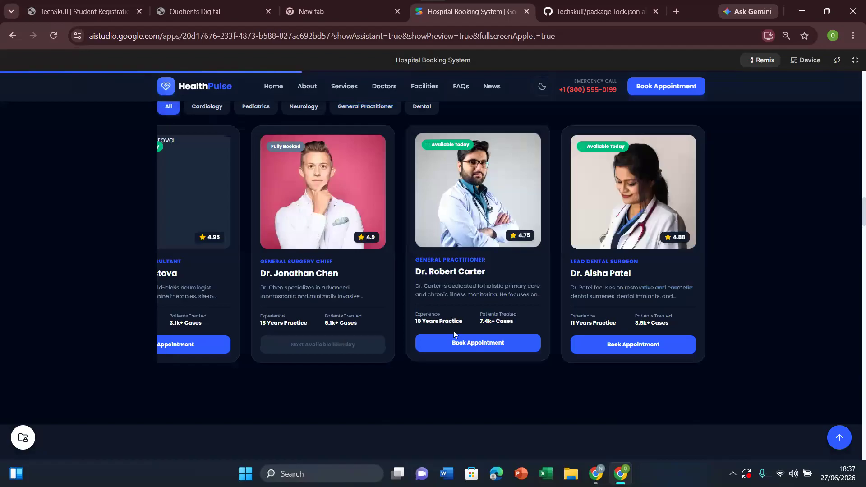
Step: Examine the landing page's clinical strengths cards and the healthcare facilities showcase
scroll(485, 393, down, 1)
scroll(485, 397, down, 7)
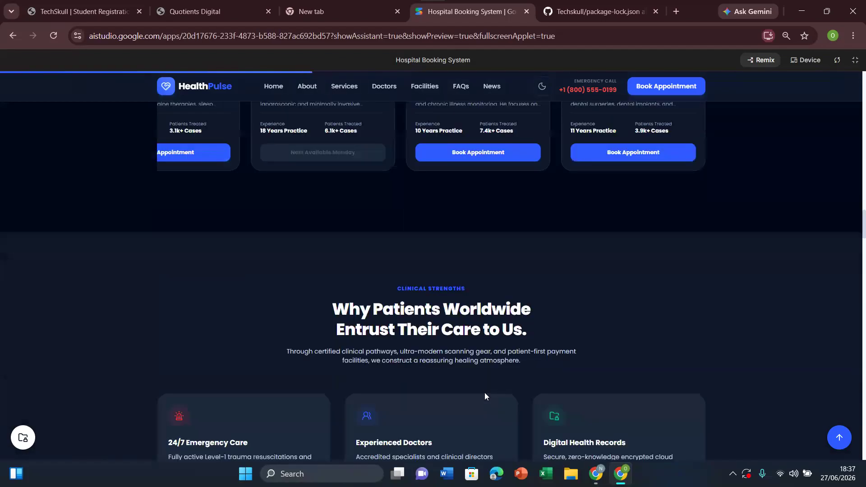
scroll(485, 393, up, 1)
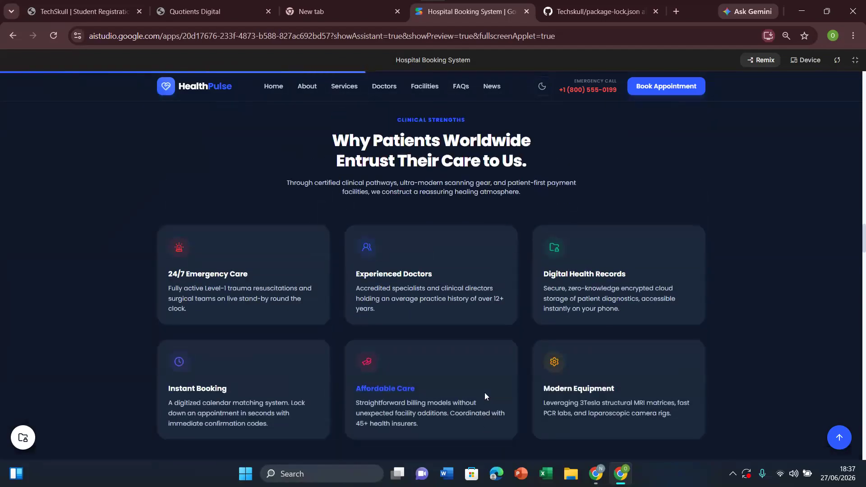
scroll(485, 394, down, 8)
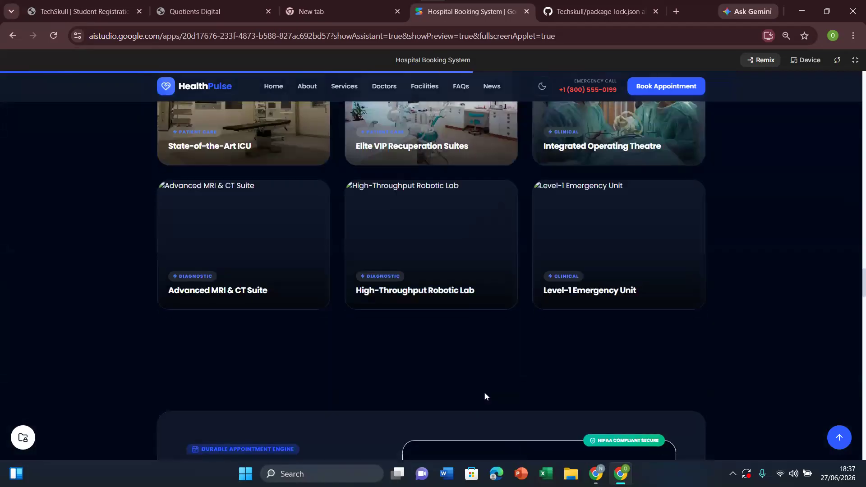
scroll(485, 396, up, 4)
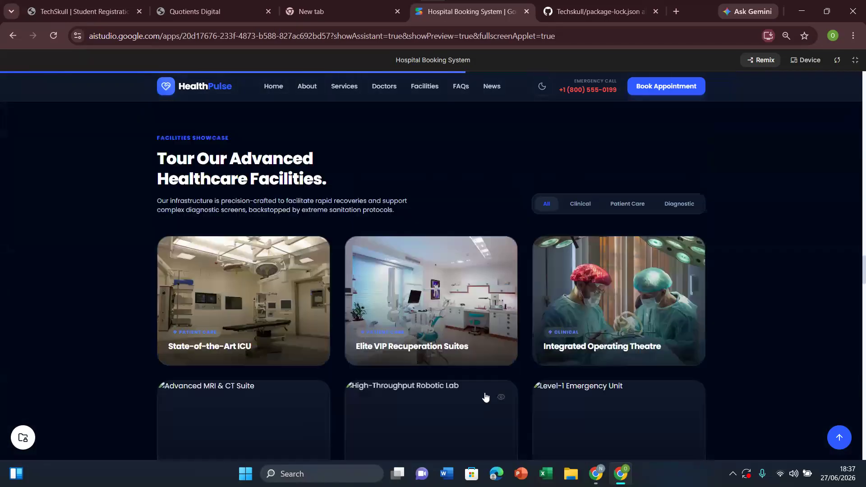
scroll(485, 397, up, 3)
Step: Examine the appointment booking form, and highlight its fields from patient full name to symptoms / reason for visit
scroll(485, 396, down, 15)
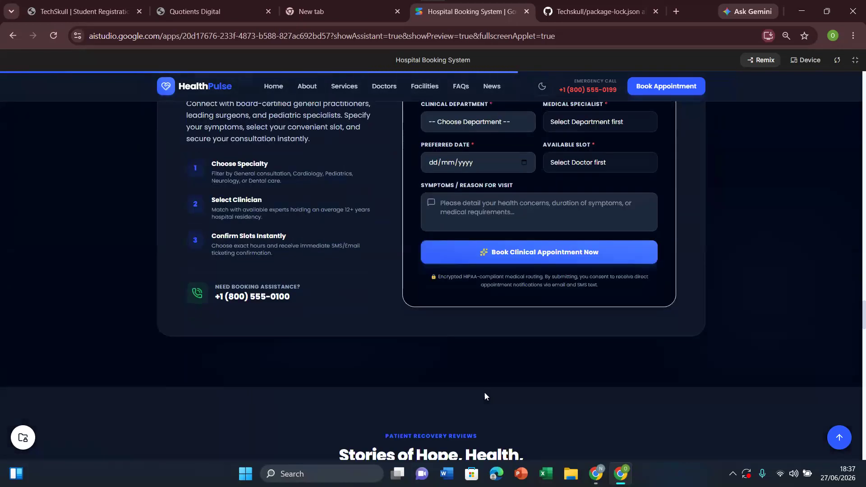
scroll(484, 396, up, 5)
scroll(484, 396, down, 2)
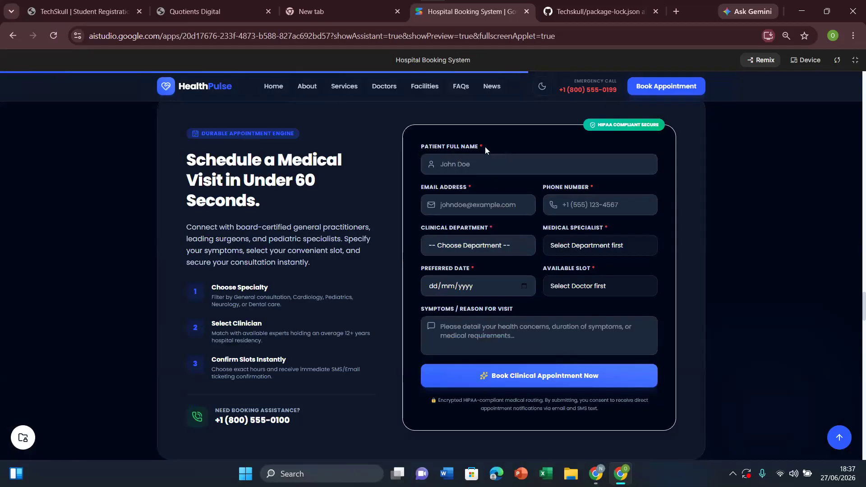
drag(393, 143, 504, 392)
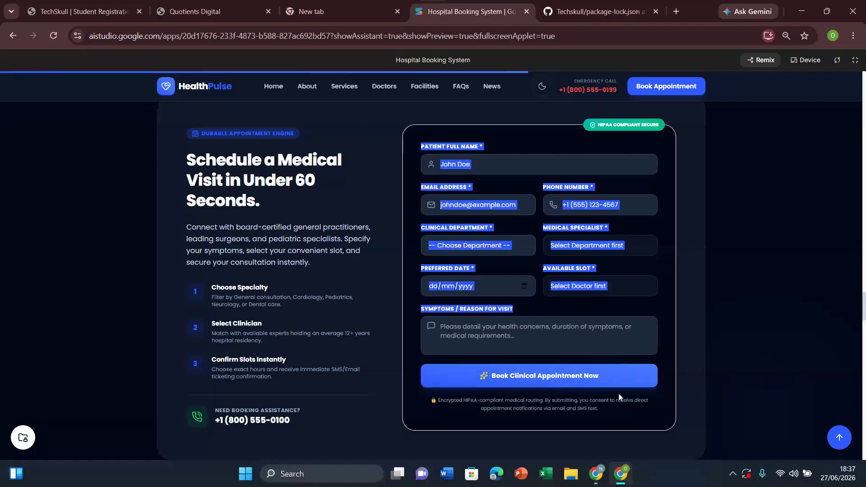
Step: Examine the landing page's patient recovery reviews, news articles, frequently asked questions and footer
click(582, 397)
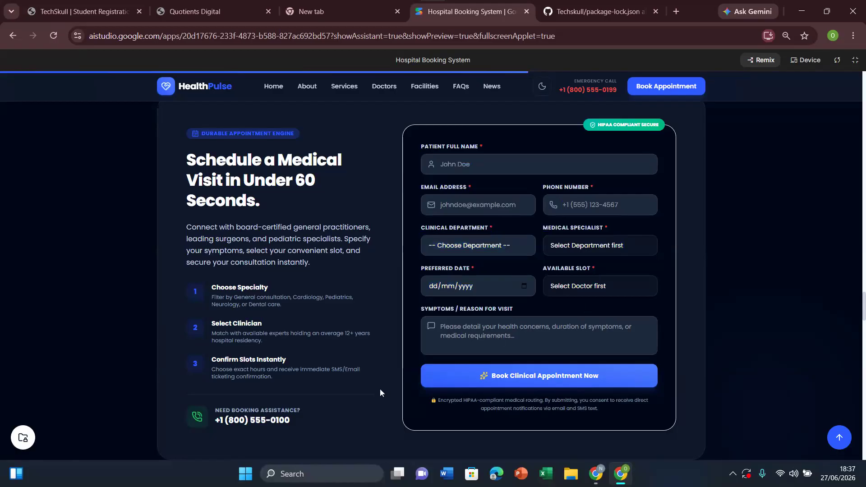
scroll(380, 388, down, 1)
scroll(380, 389, down, 10)
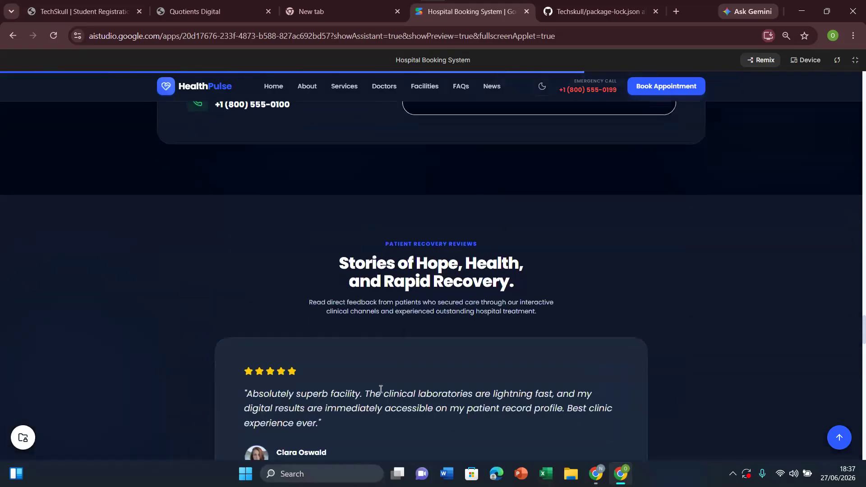
scroll(380, 389, down, 20)
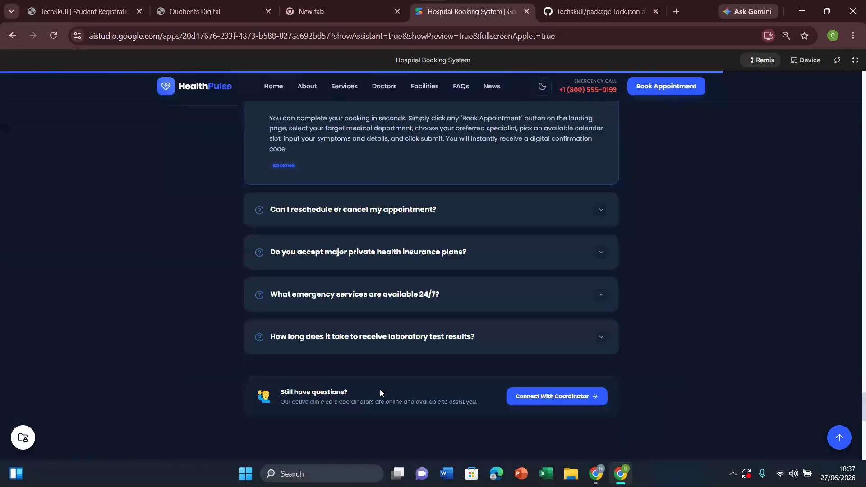
scroll(380, 389, down, 5)
scroll(380, 389, up, 5)
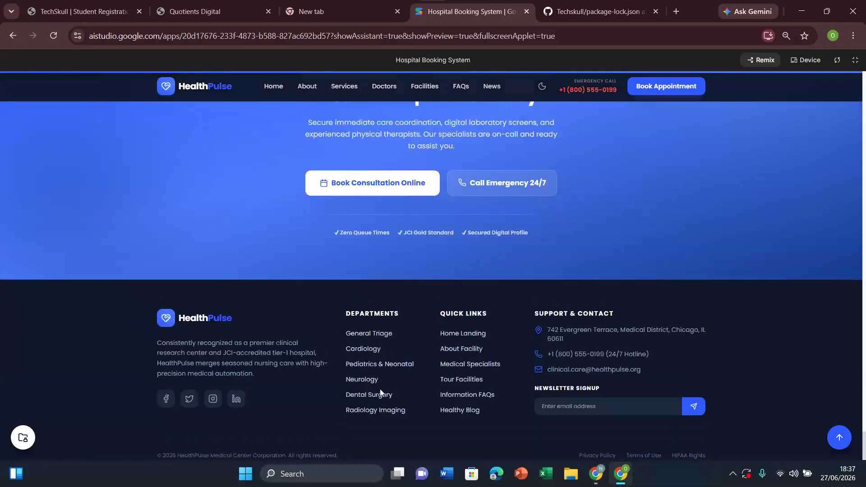
scroll(381, 390, up, 15)
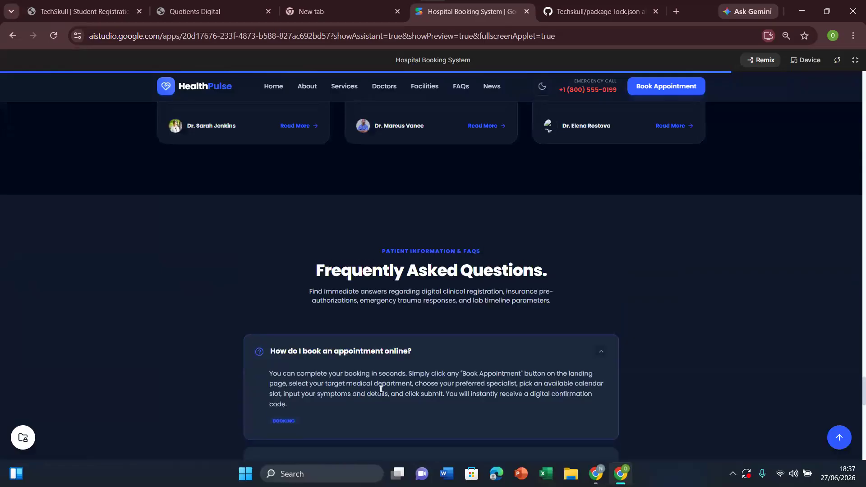
scroll(380, 389, up, 10)
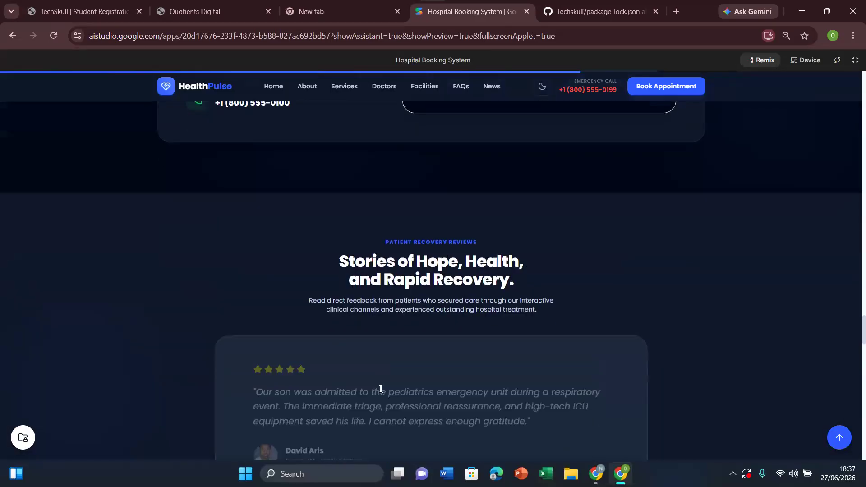
scroll(381, 392, down, 10)
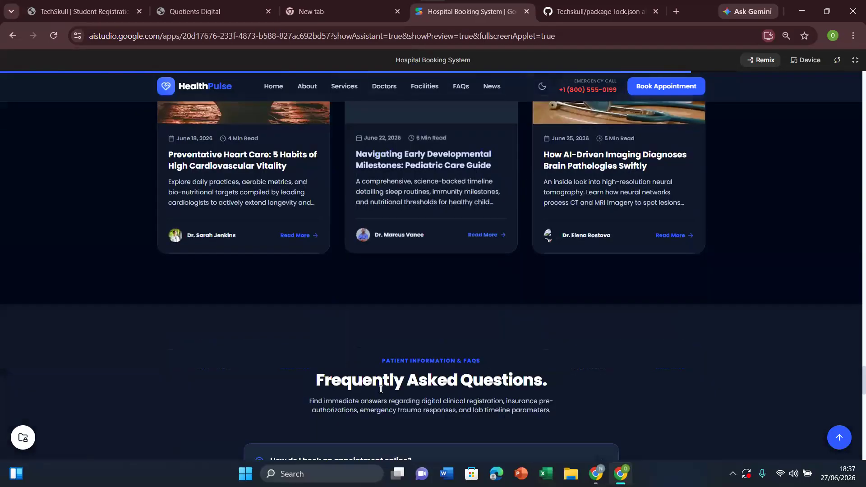
scroll(380, 393, down, 3)
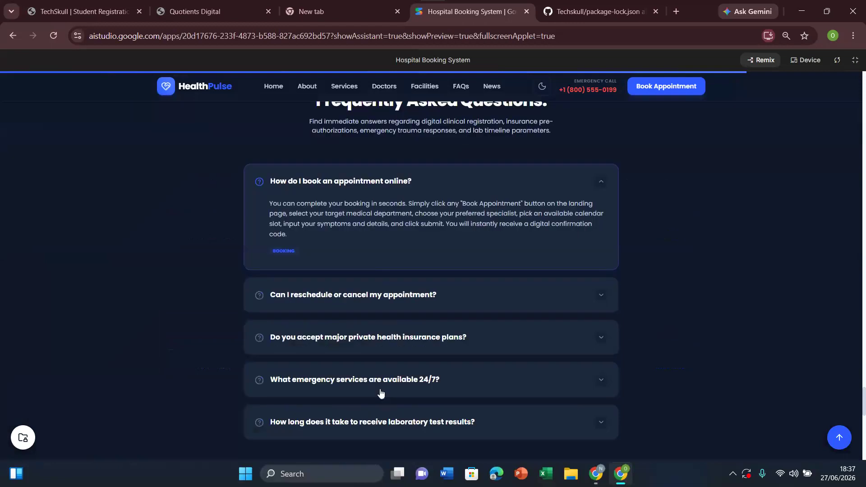
scroll(380, 391, down, 3)
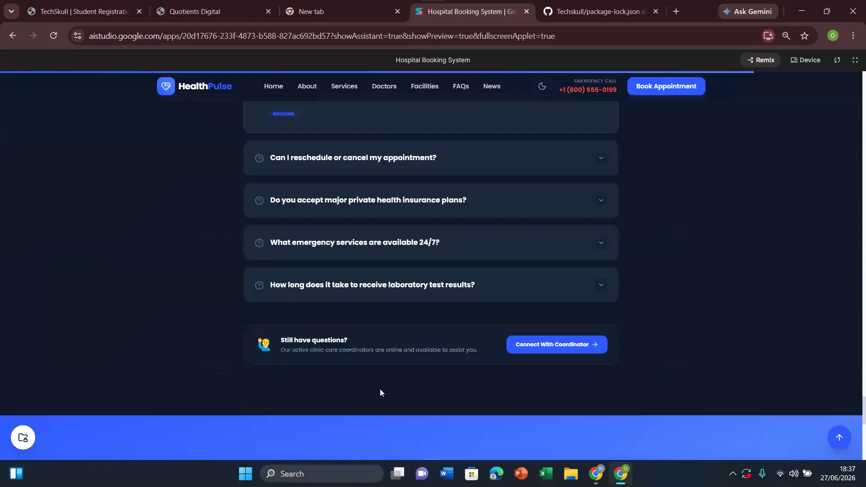
scroll(380, 389, up, 12)
Step: Copy the header's emergency call number, exit the fullscreen preview, and ask Gemini to replace that number with the new phone number
drag(556, 89, 622, 91)
key(ctrl+c)
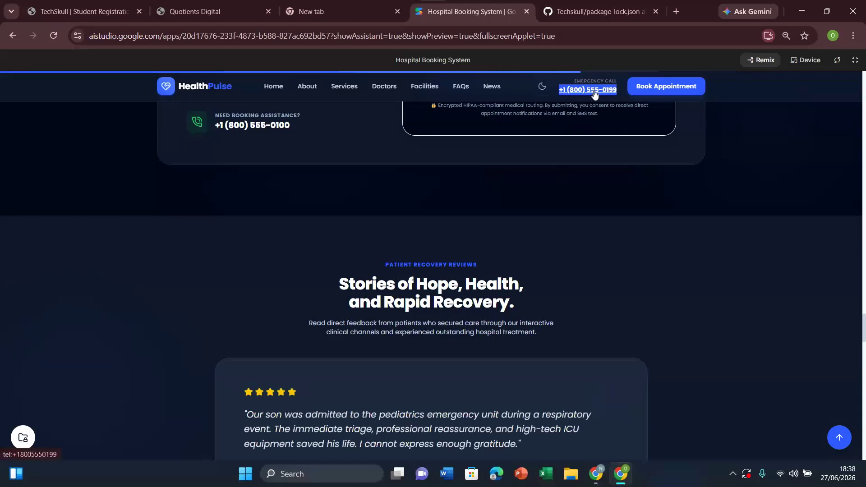
click(856, 60)
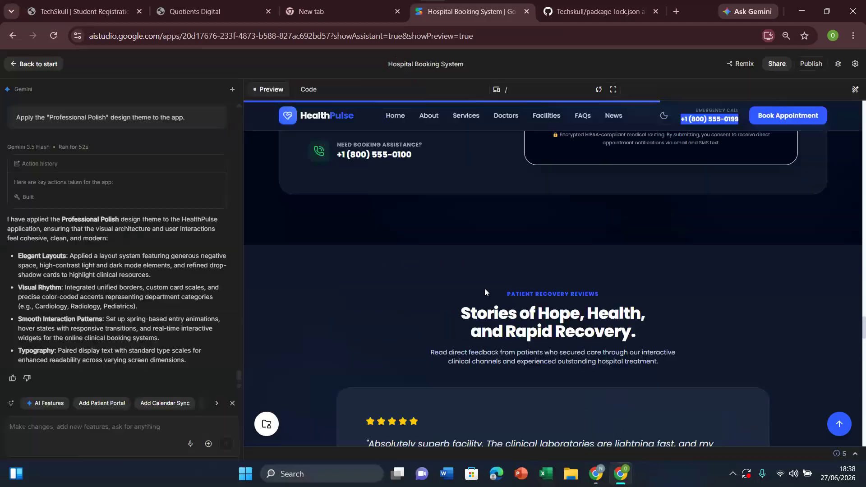
click(85, 429)
text(replace this number)
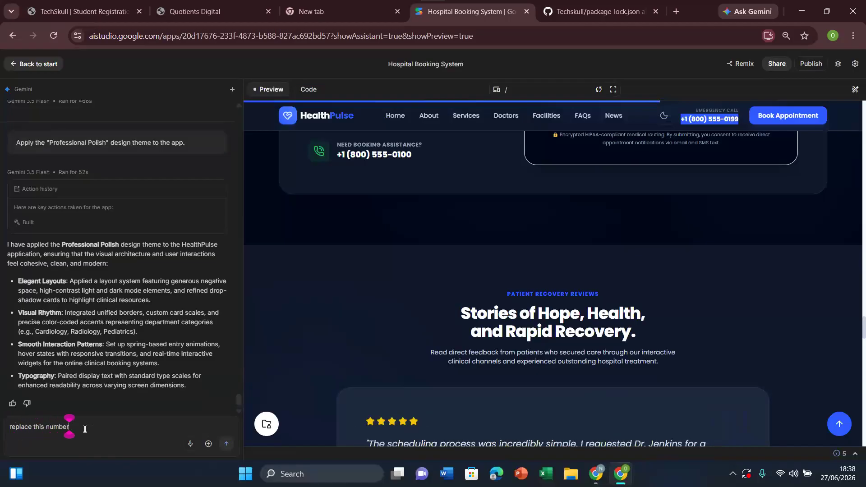
key(ctrl+v)
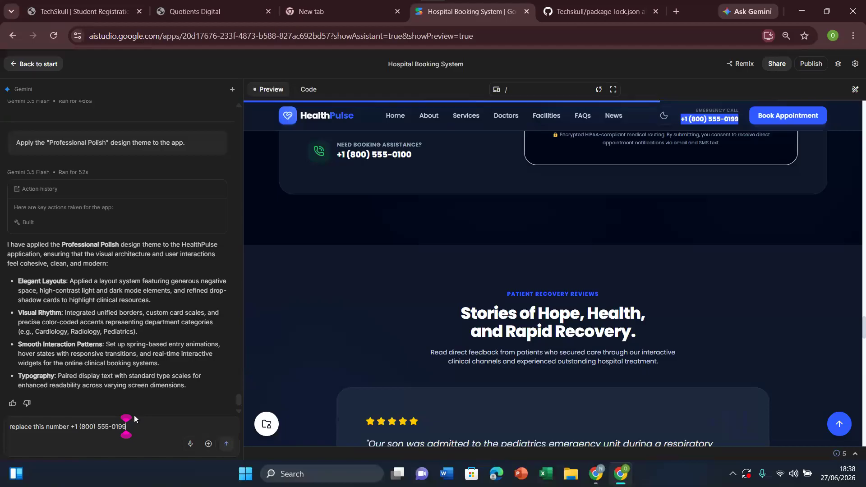
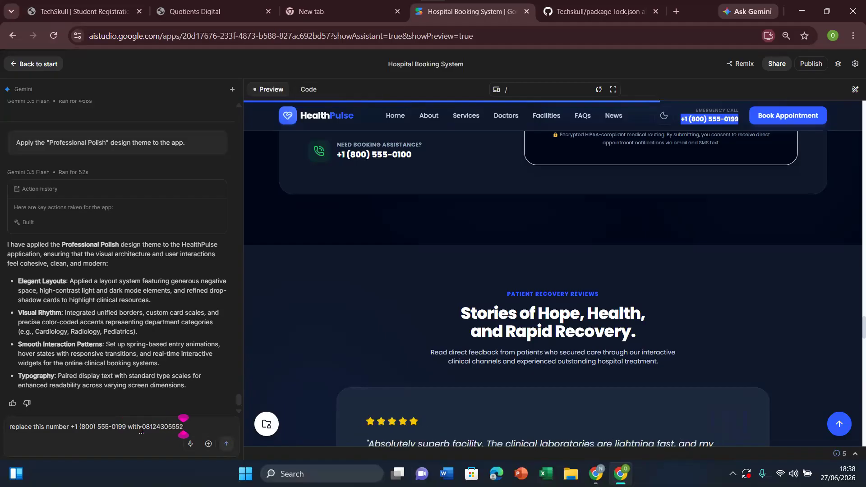
click(227, 446)
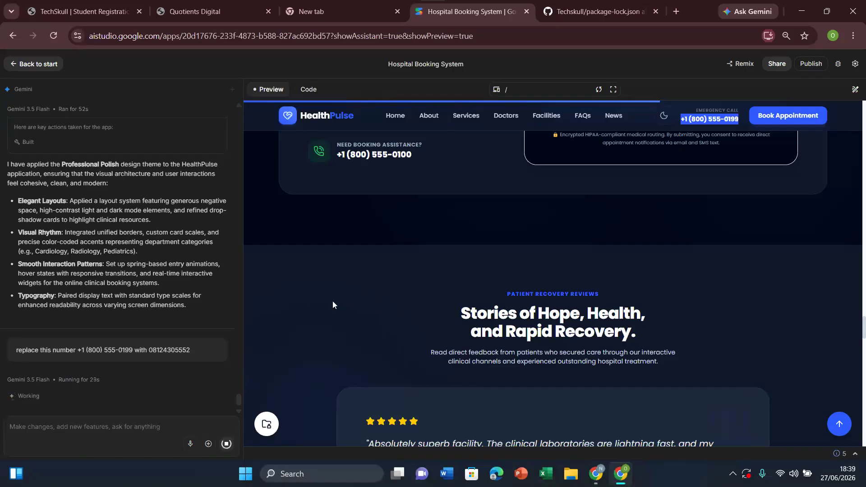
click(417, 118)
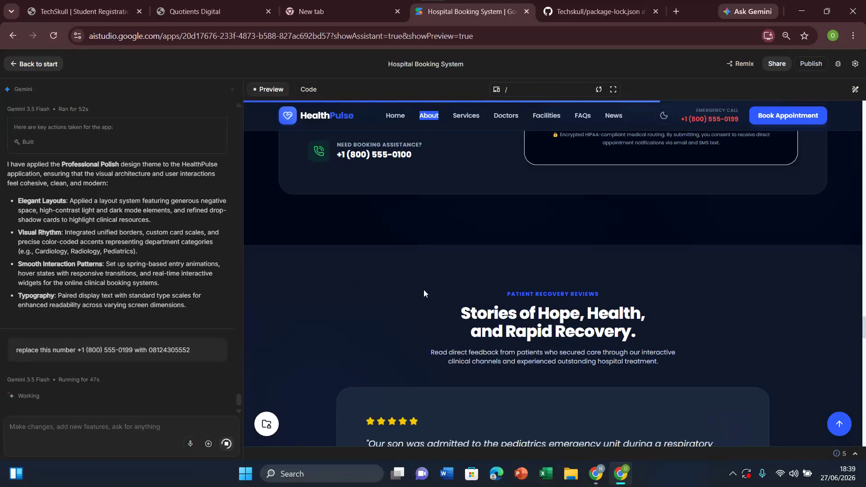
drag(405, 281, 689, 368)
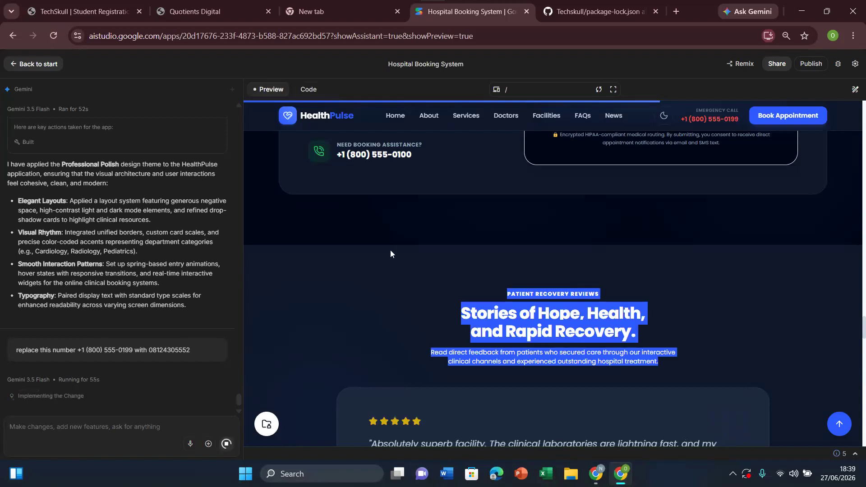
click(467, 314)
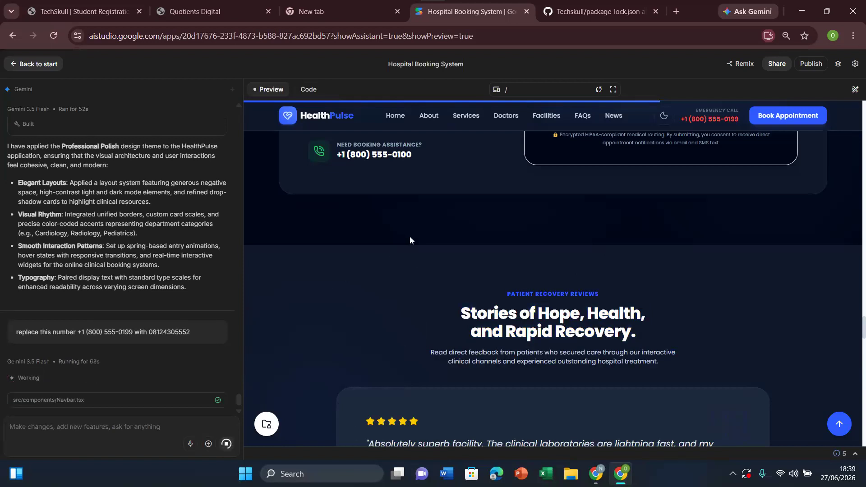
double_click(333, 118)
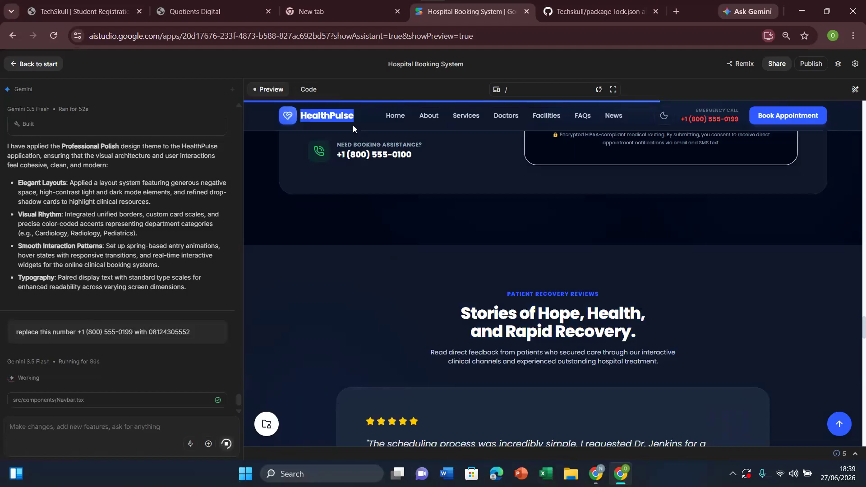
click(146, 431)
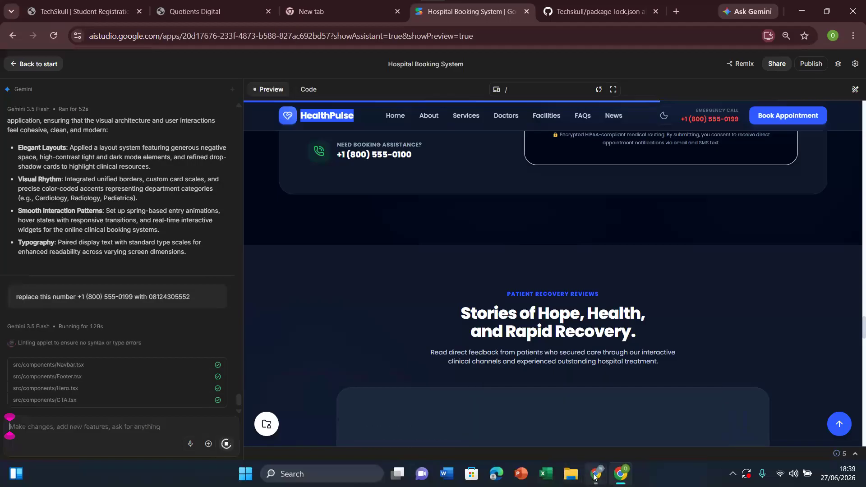
Step: Switch to MongoDB Atlas and deploy a Free cluster named Cluster0 on AWS in the Paris (eu-west-3) region
mouse_move(596, 473)
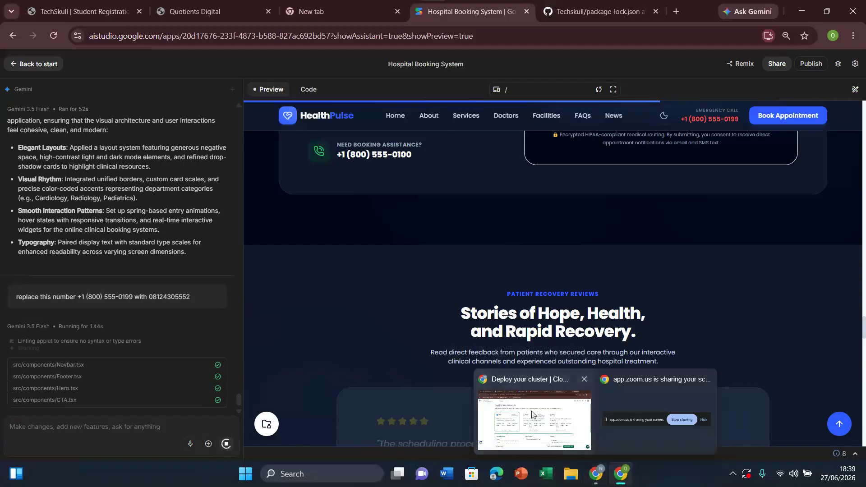
click(534, 414)
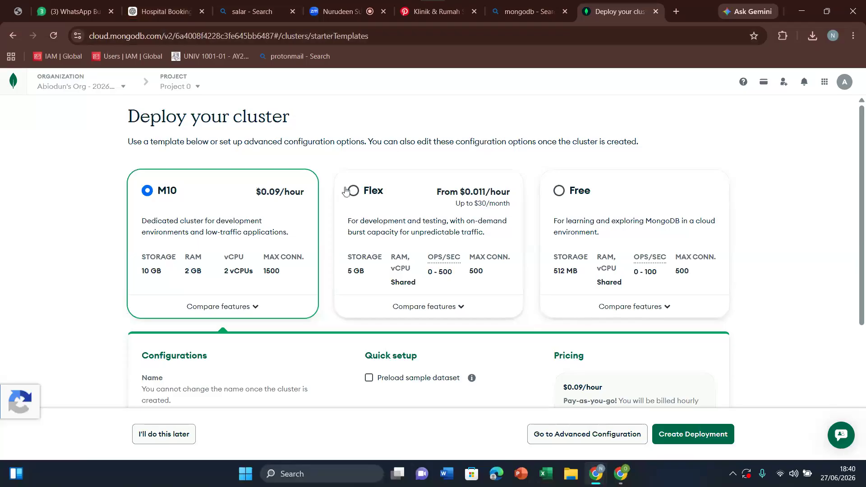
click(586, 206)
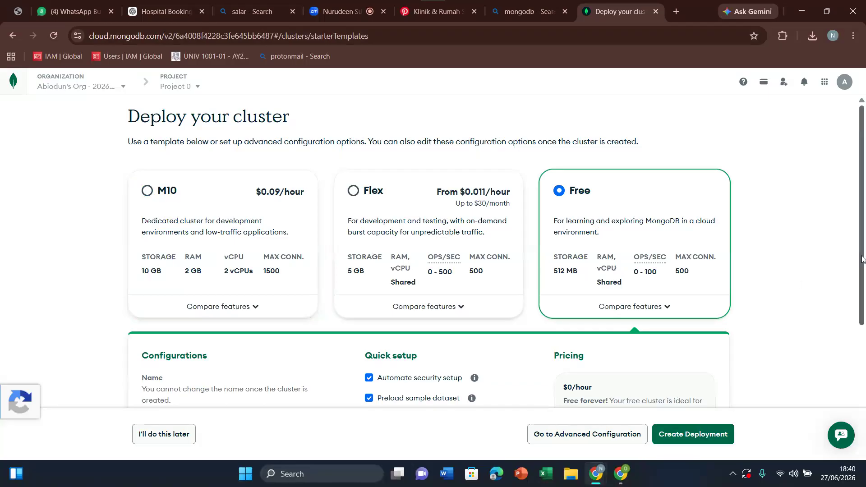
scroll(862, 260, down, 5)
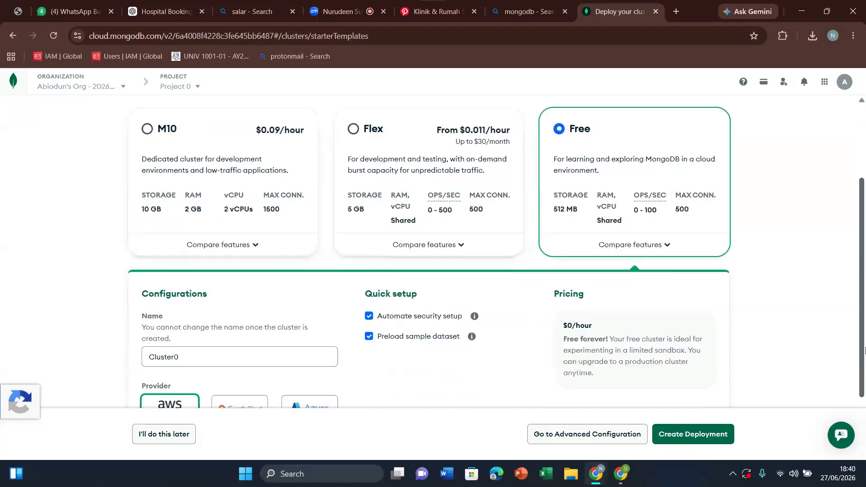
click(697, 437)
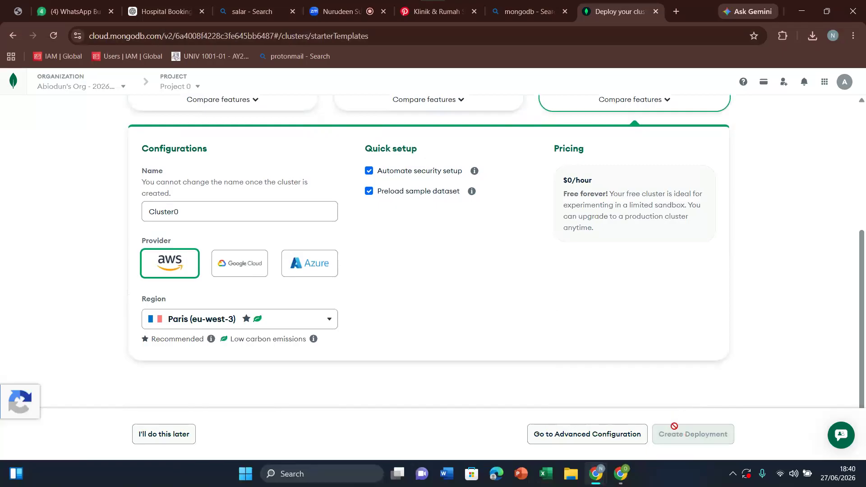
Step: Switch to ChatGPT and review the Hospital Booking System use case diagram, highlighting the Patient actor with its Register and Login cases
click(157, 4)
drag(863, 440, 863, 90)
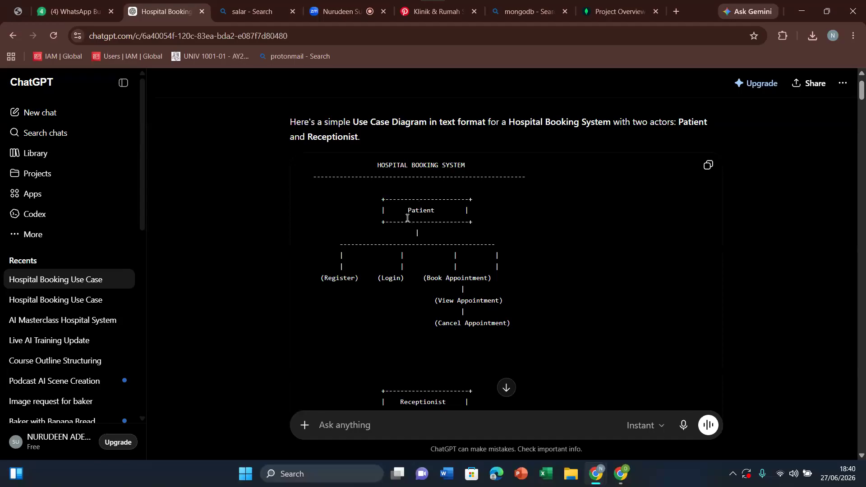
drag(372, 198, 413, 281)
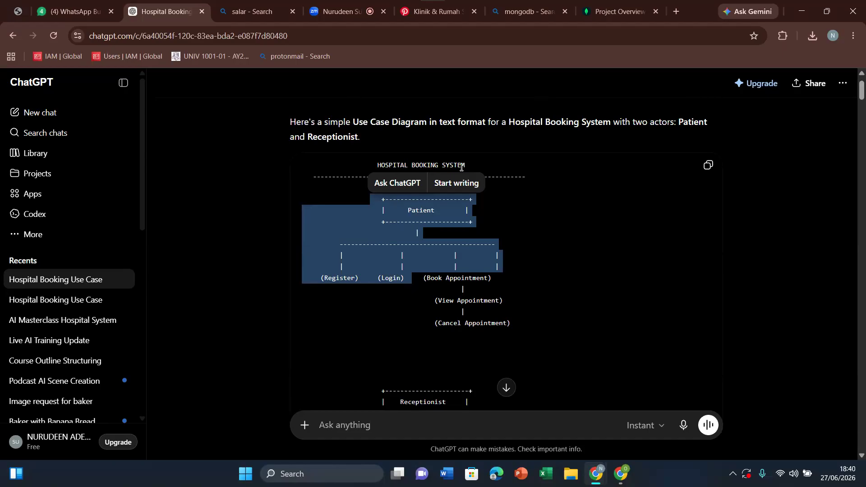
Step: Return to the Hospital Booking System in AI Studio and check the emergency call number in the landing page header
click(627, 482)
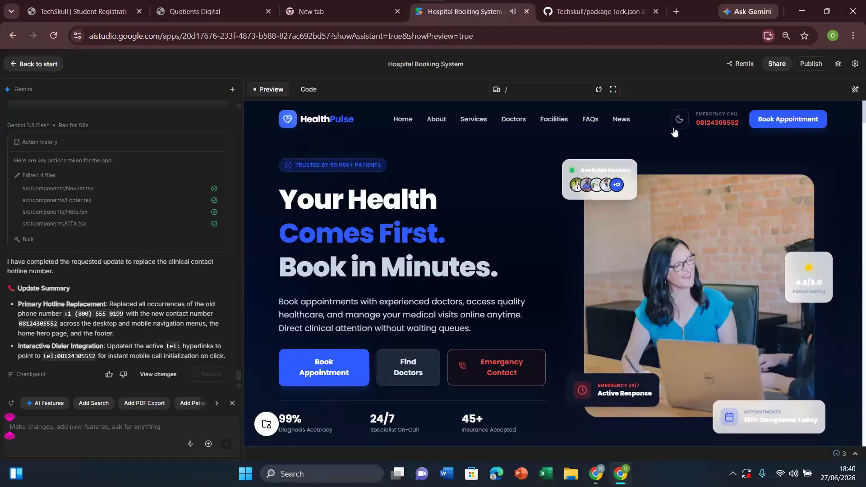
drag(694, 122, 743, 122)
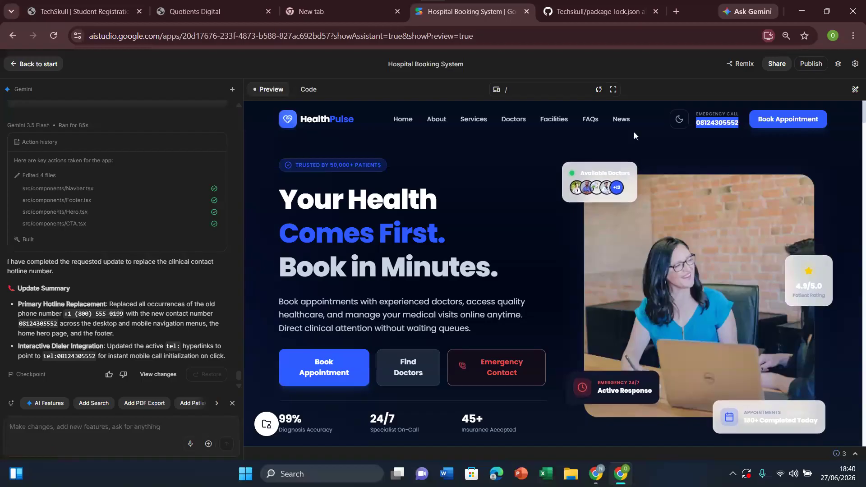
click(743, 141)
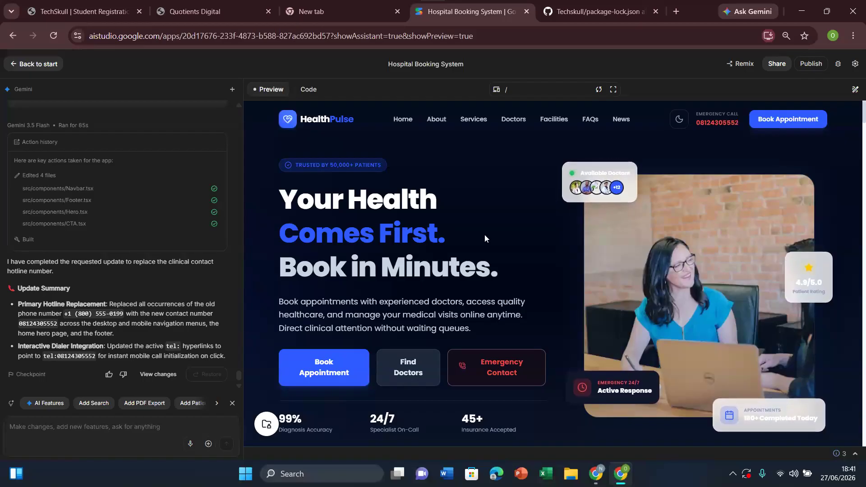
Step: Send Gemini the prompt "add login form and sign up form for patients and admin login form as well"
click(160, 429)
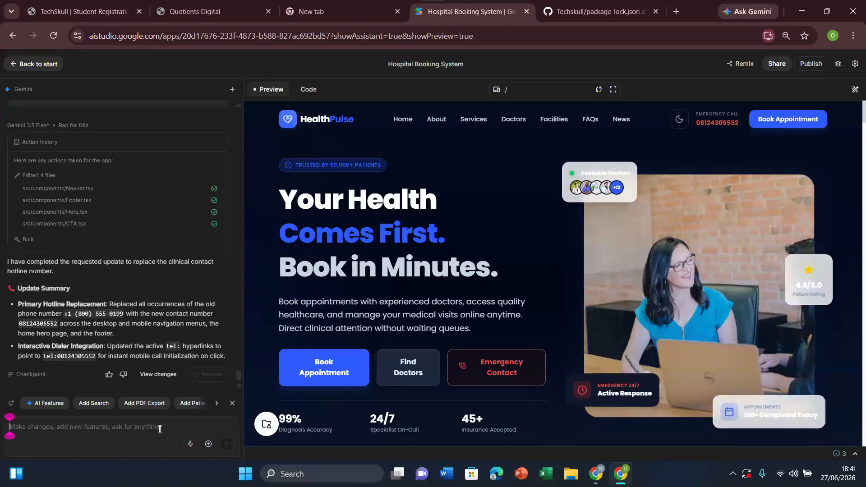
text(add)
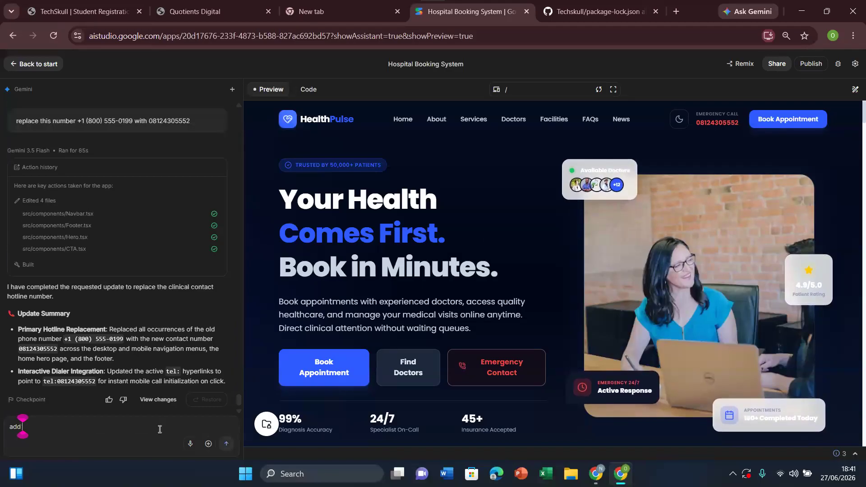
text( login form)
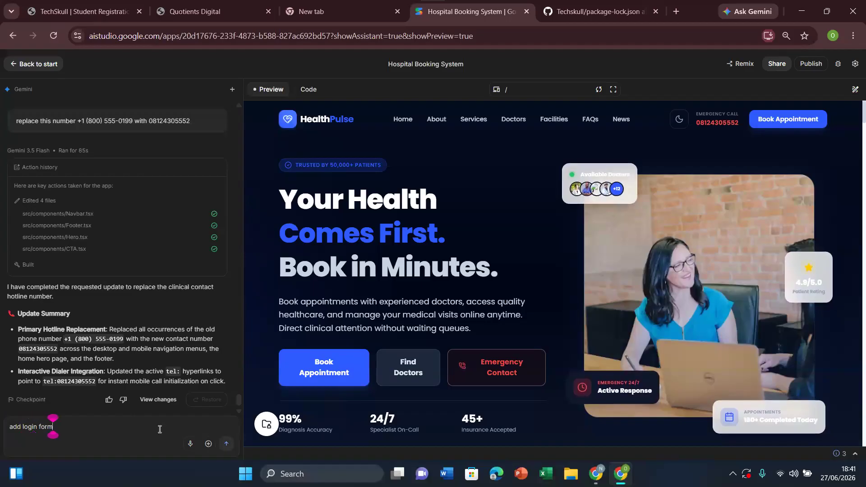
text( and )
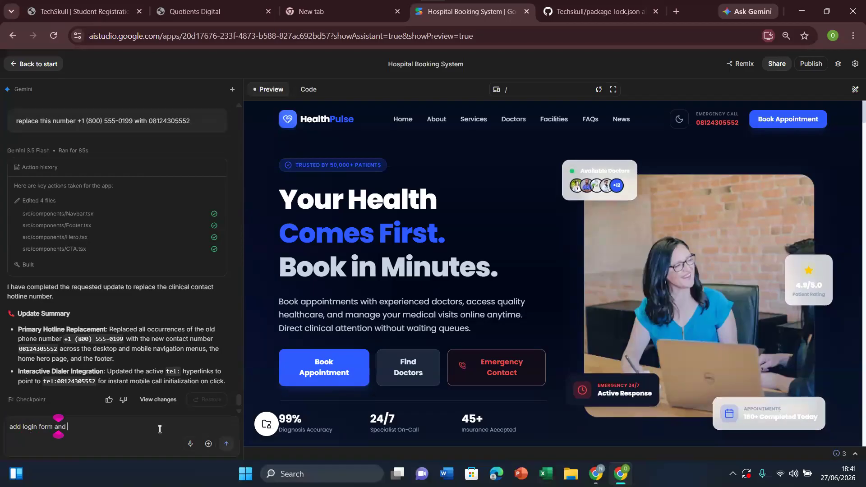
text(sign up form )
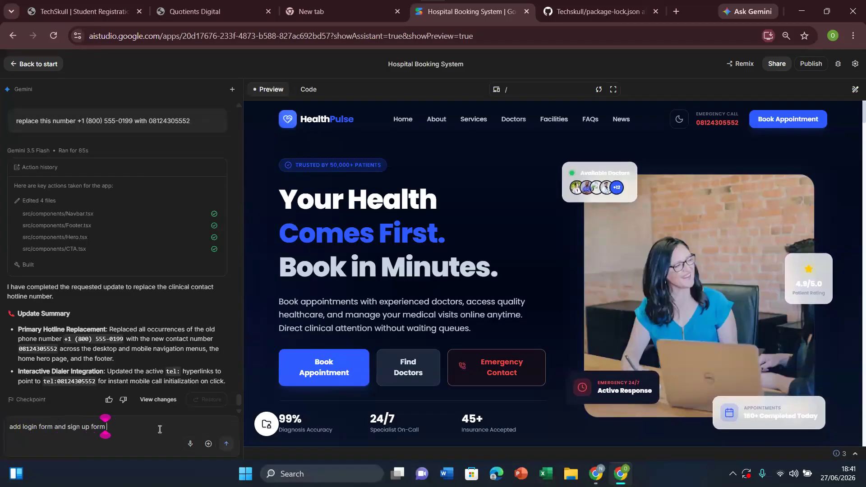
text(for pateint s)
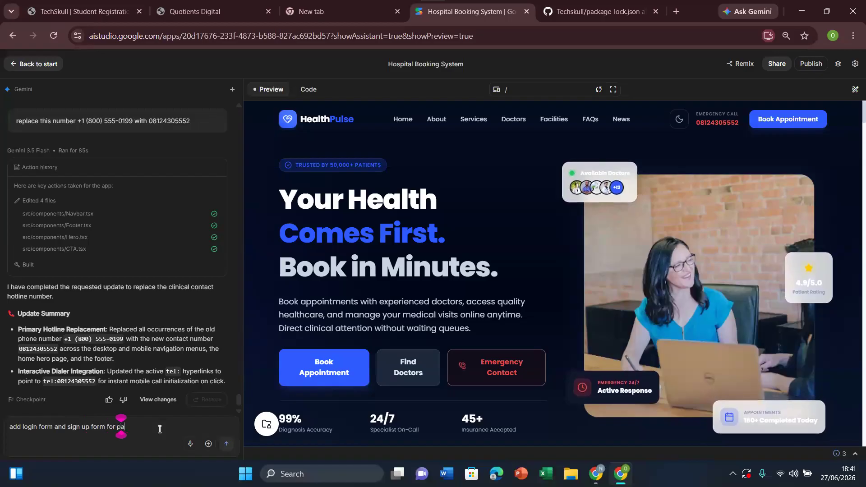
key(BackSpace)
key(BackSpace)
key(BackSpace)
key(BackSpace)
key(BackSpace)
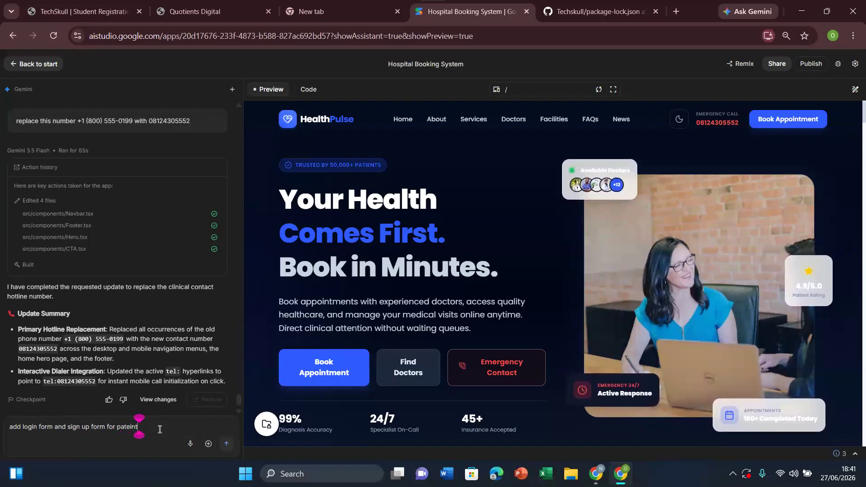
key(BackSpace)
text(ients)
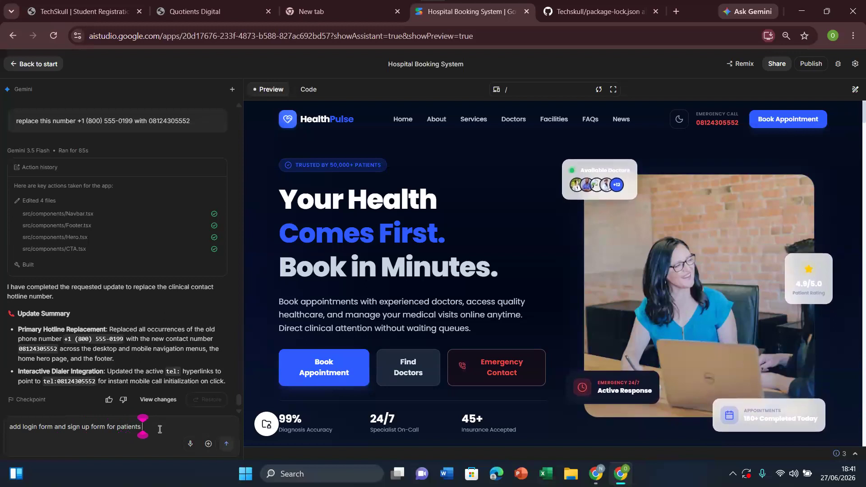
text( and admi)
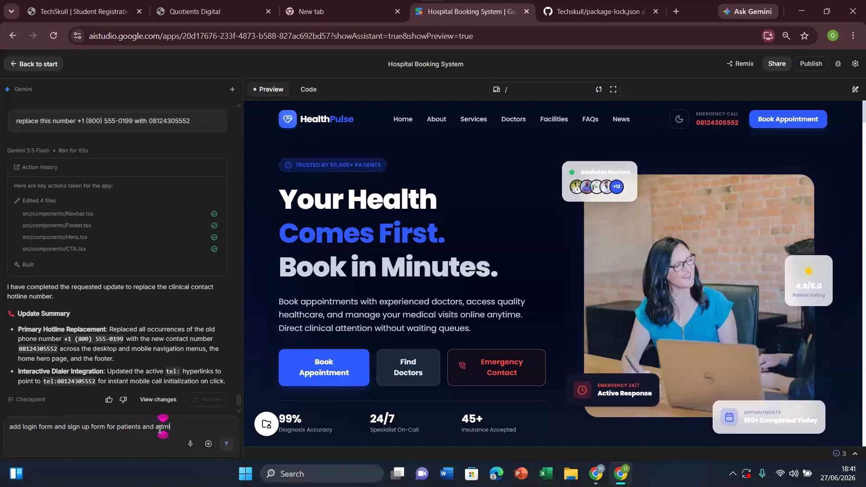
text(n login)
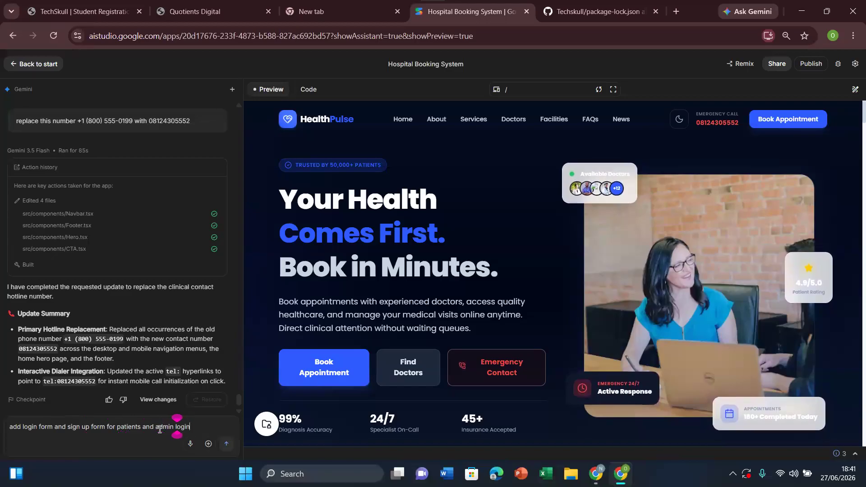
text( form )
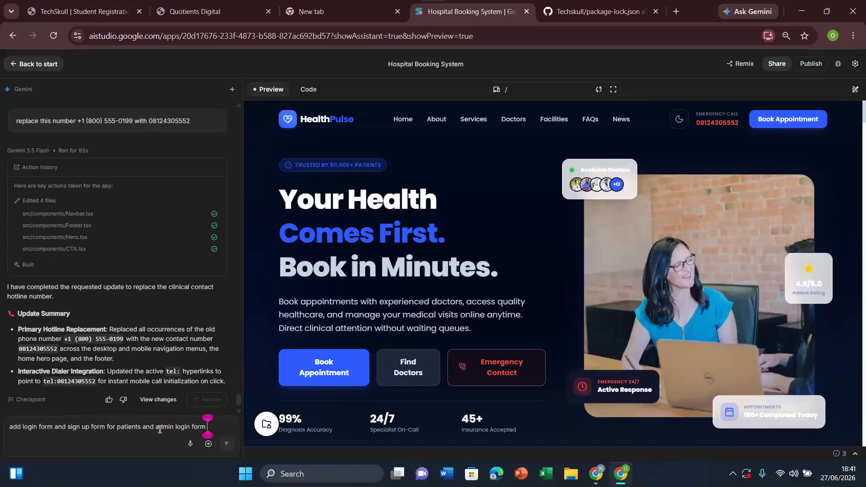
text(as well)
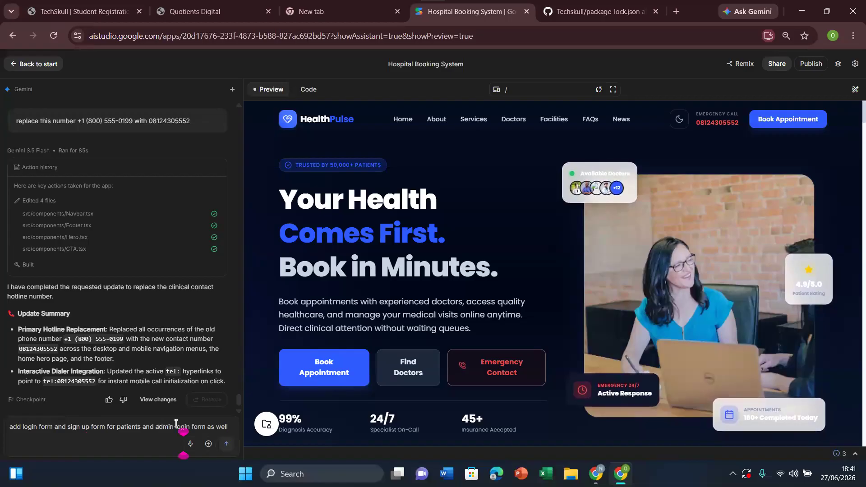
click(227, 446)
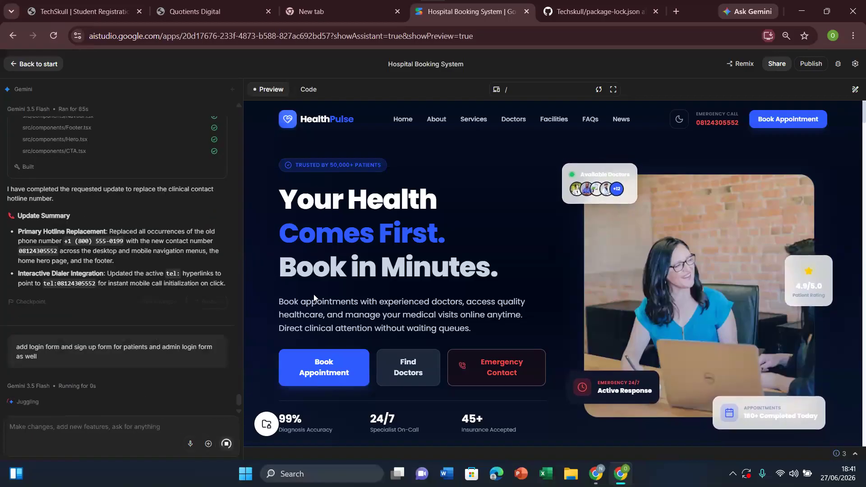
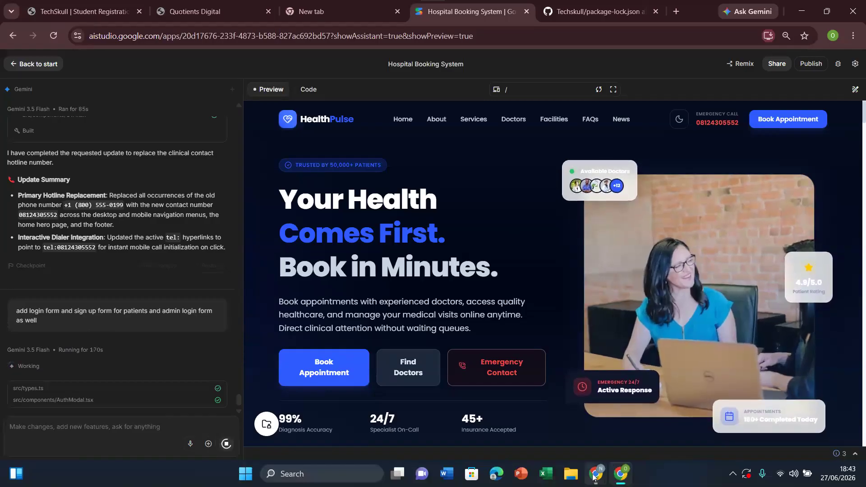
Step: Switch to MongoDB Atlas and create the database user for Cluster0 with the autogenerated username and password
mouse_move(594, 477)
mouse_move(620, 474)
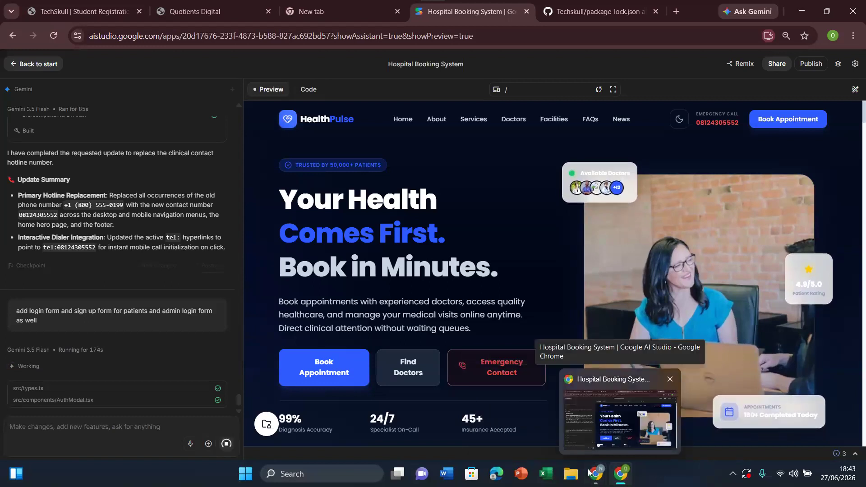
click(559, 427)
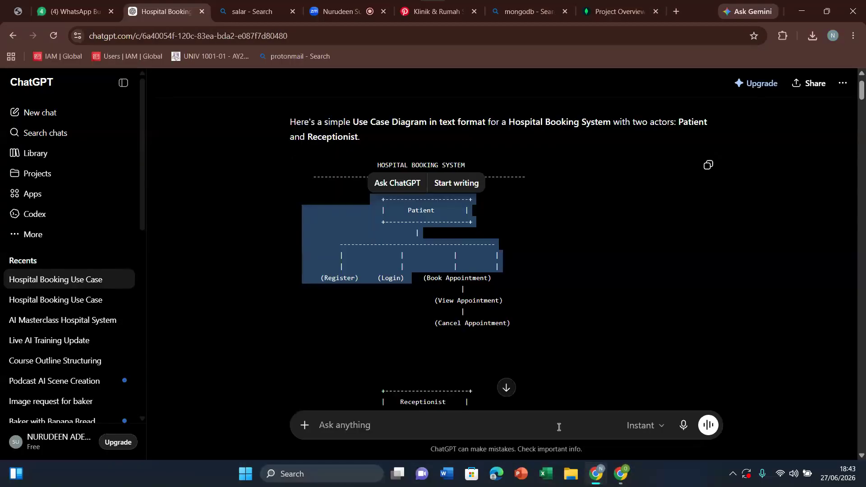
click(625, 3)
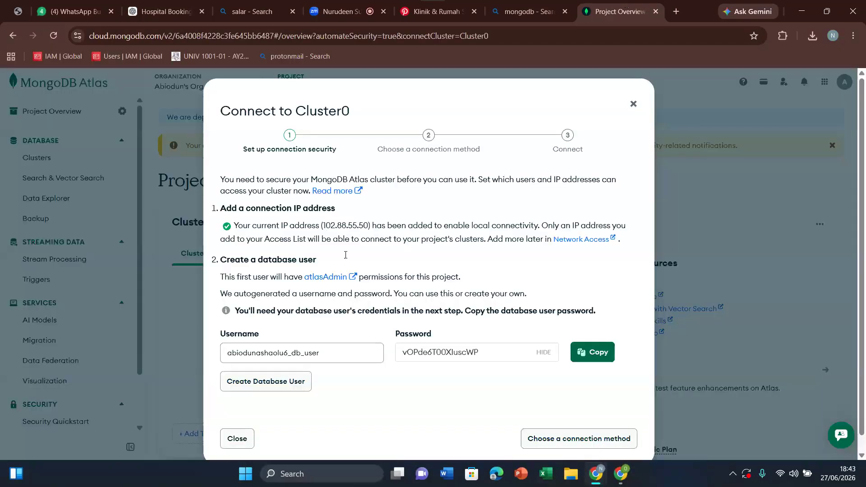
drag(863, 157, 865, 197)
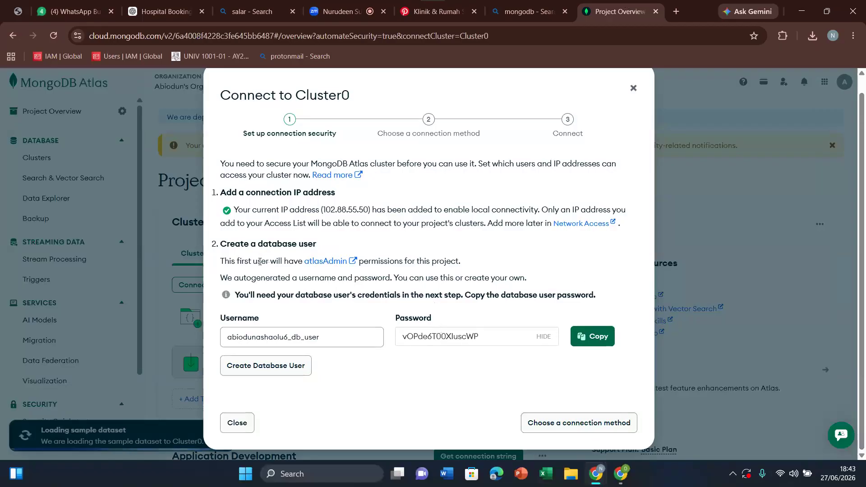
drag(267, 319, 211, 321)
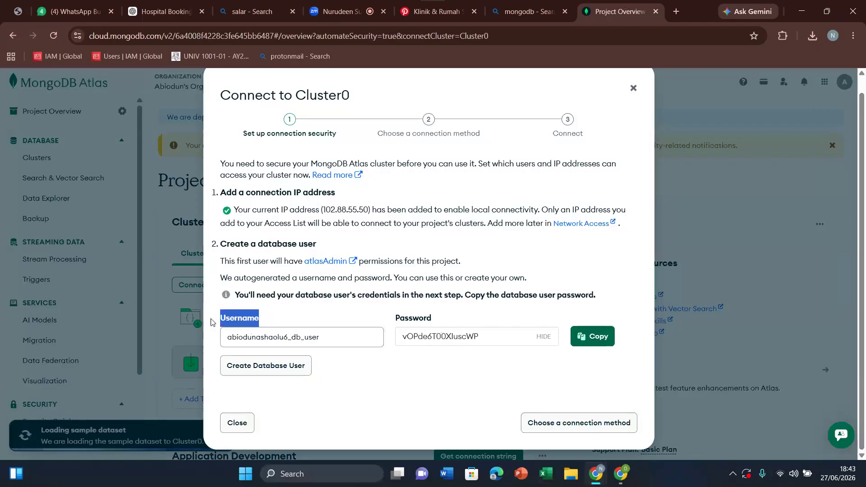
drag(439, 317, 378, 316)
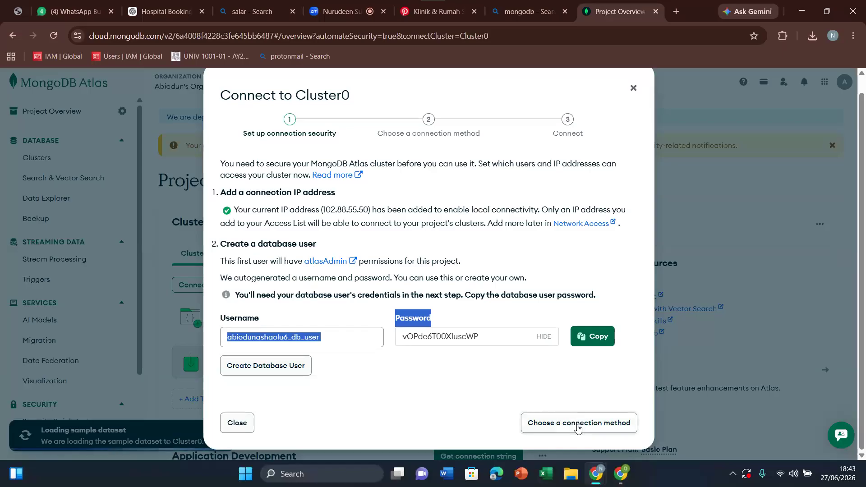
click(596, 425)
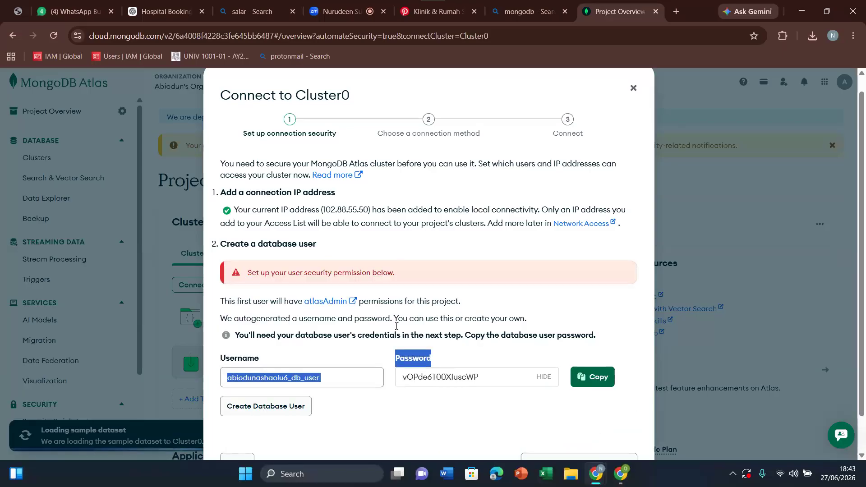
drag(864, 186, 861, 251)
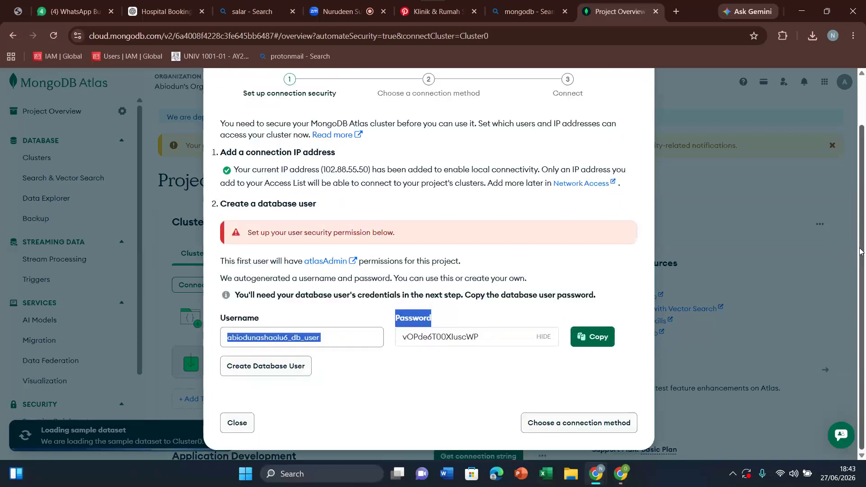
click(328, 386)
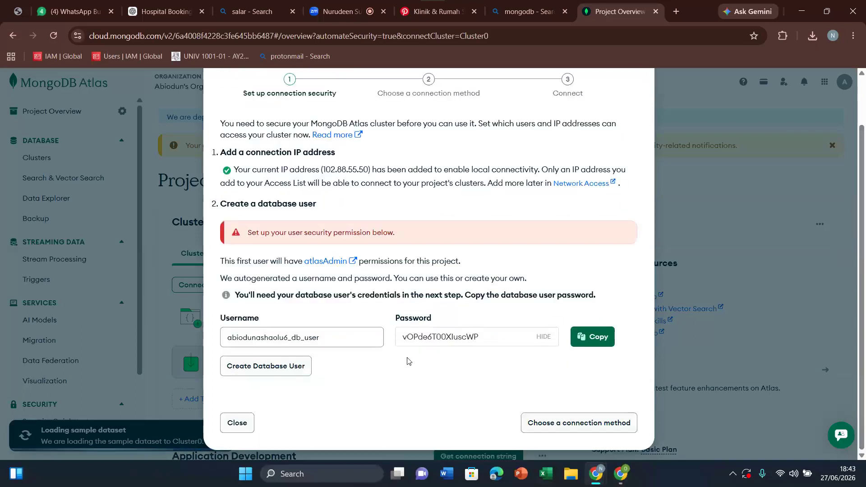
click(278, 367)
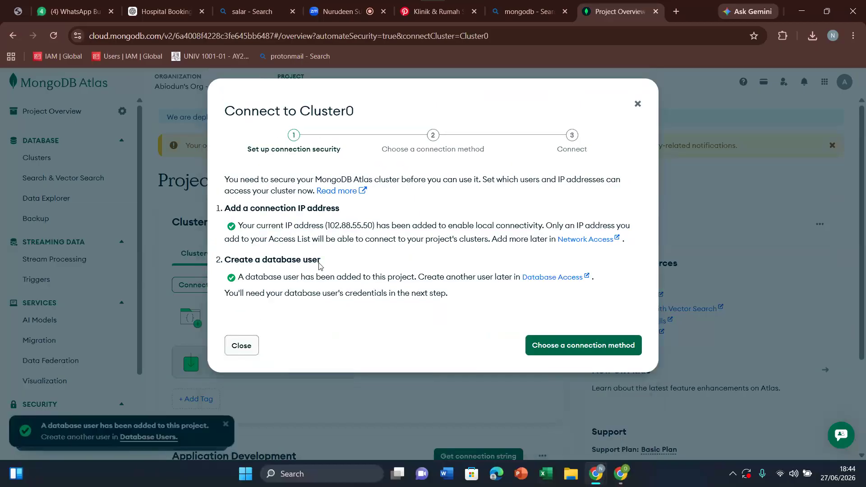
Step: Choose the Drivers connection method for Cluster0, highlight the Node.js connection string and finish the connection setup
click(570, 350)
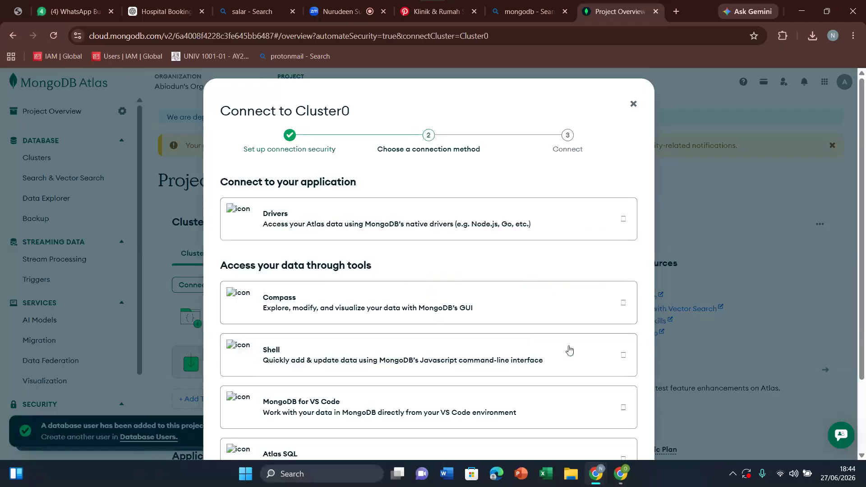
click(406, 226)
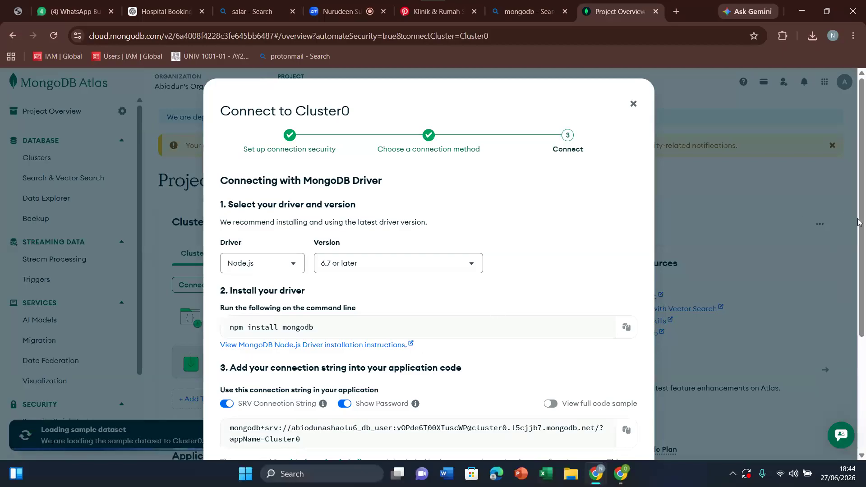
drag(863, 231, 858, 331)
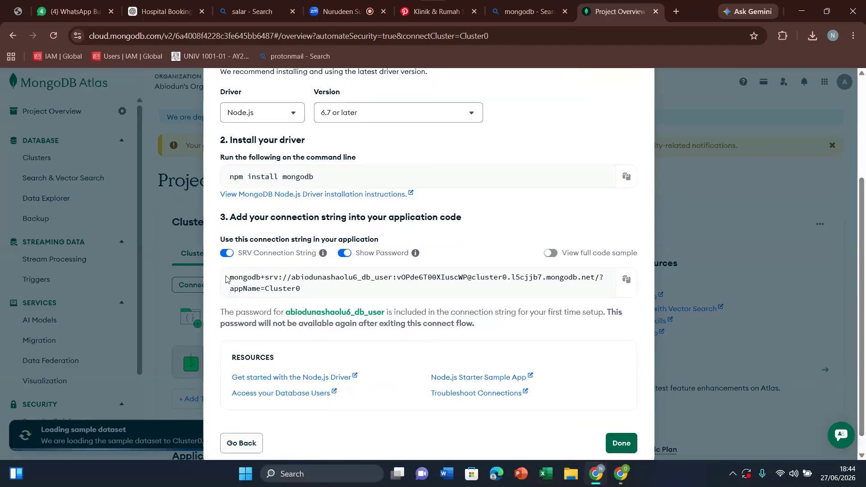
drag(230, 281, 360, 289)
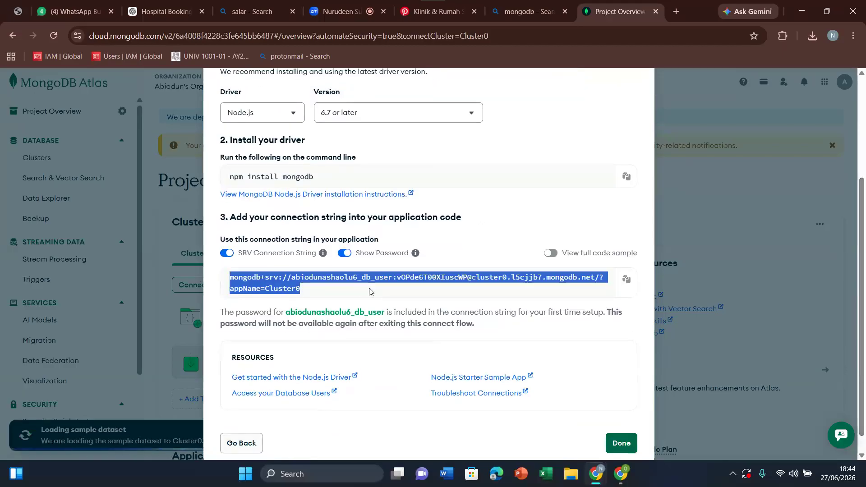
click(370, 291)
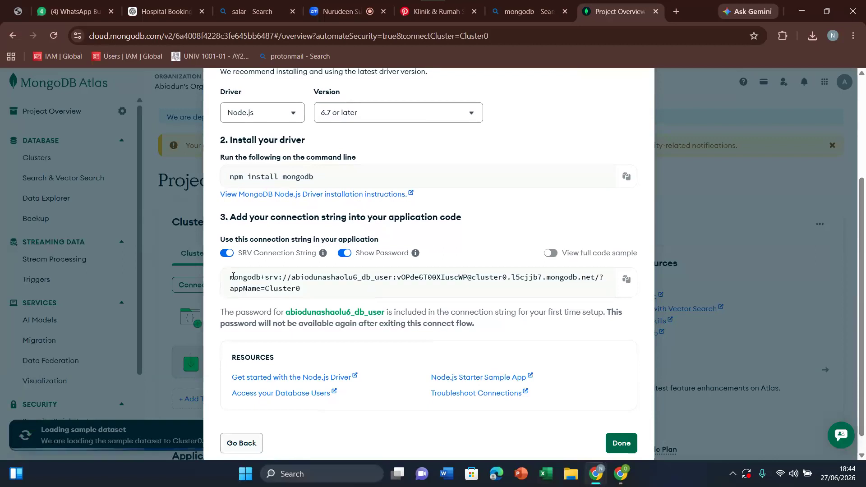
drag(233, 276, 337, 291)
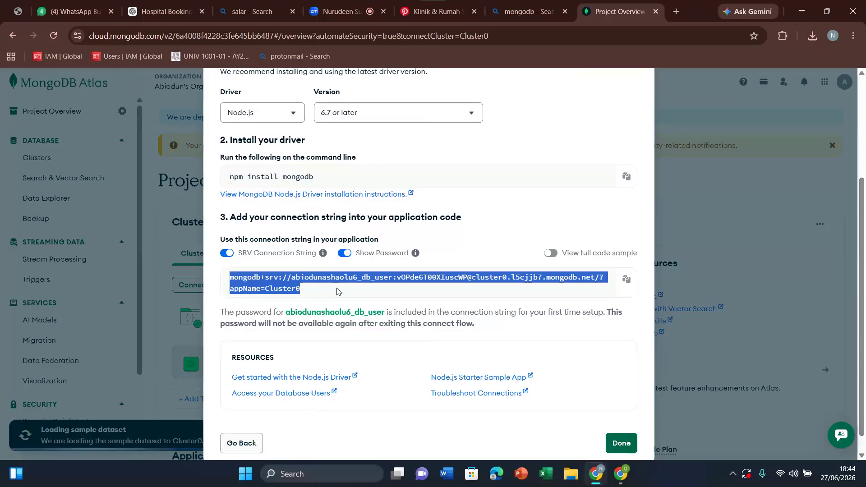
click(337, 291)
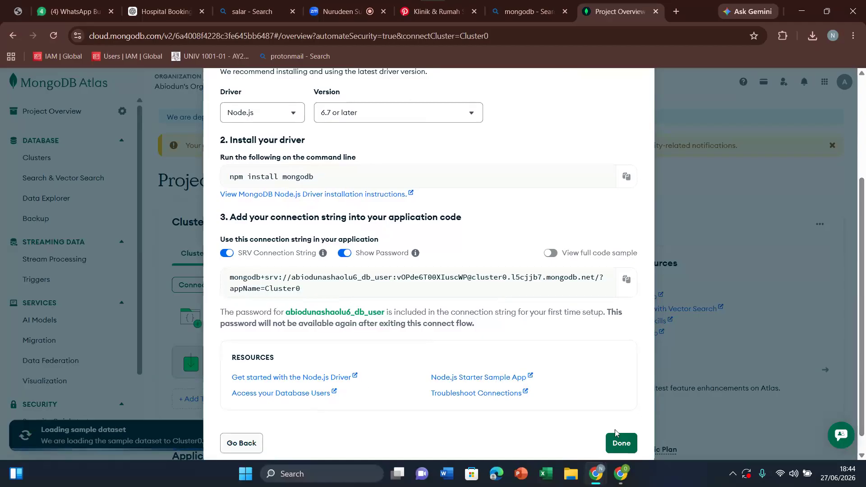
scroll(865, 227, down, 1)
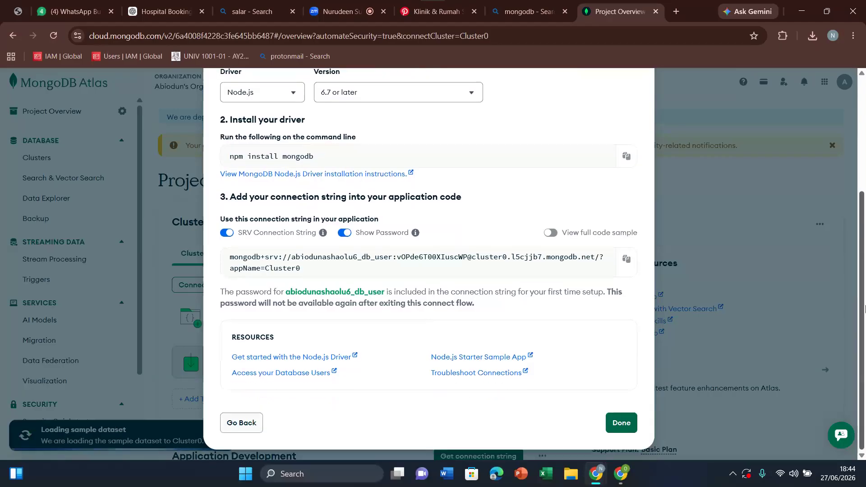
click(628, 432)
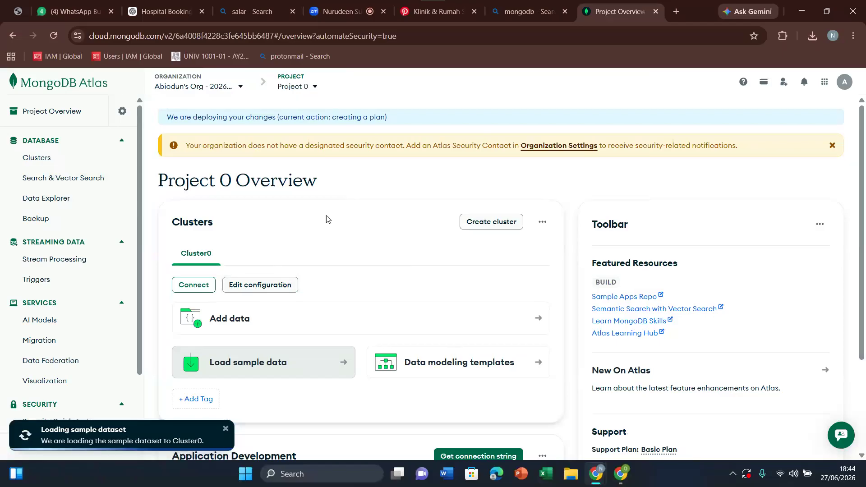
Step: Go to the project's clusters and browse the collections of Cluster0
click(42, 160)
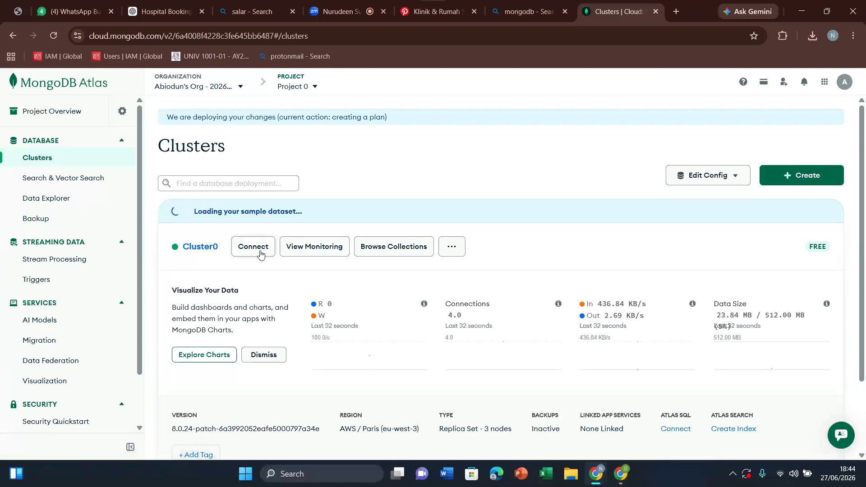
click(390, 251)
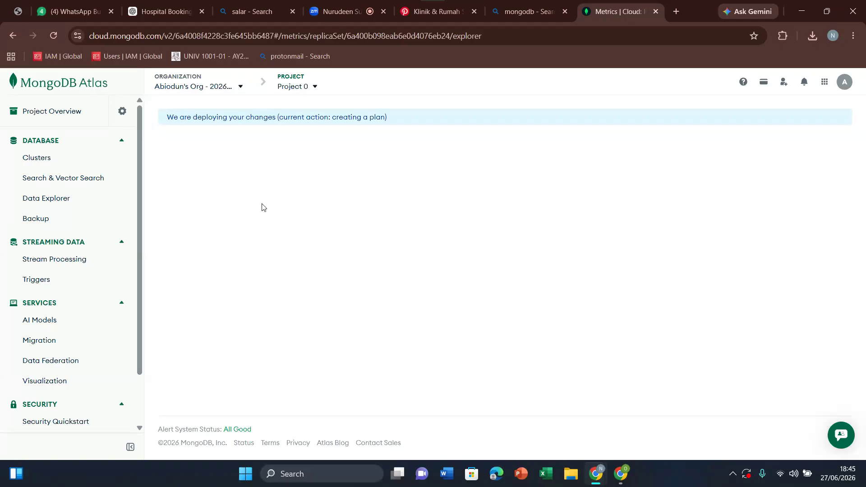
scroll(135, 294, down, 2)
scroll(127, 214, up, 2)
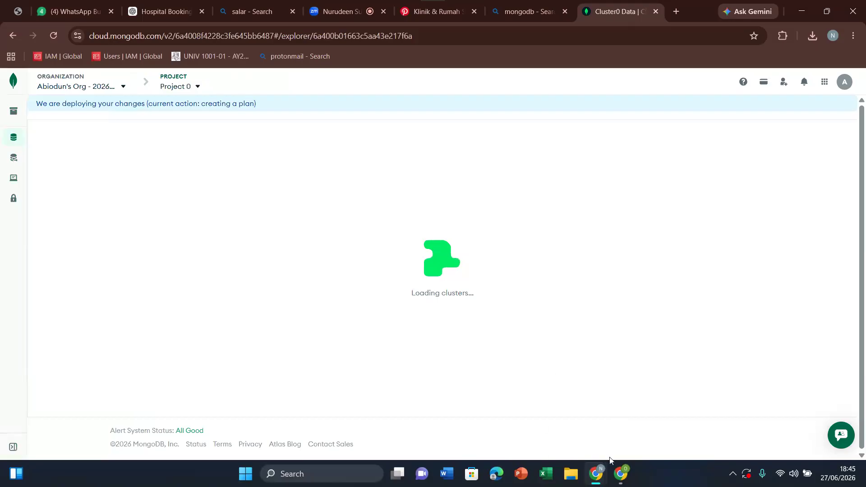
Step: Return to the Hospital Booking System in AI Studio, show its preview full screen and open the Sign In form
mouse_move(620, 473)
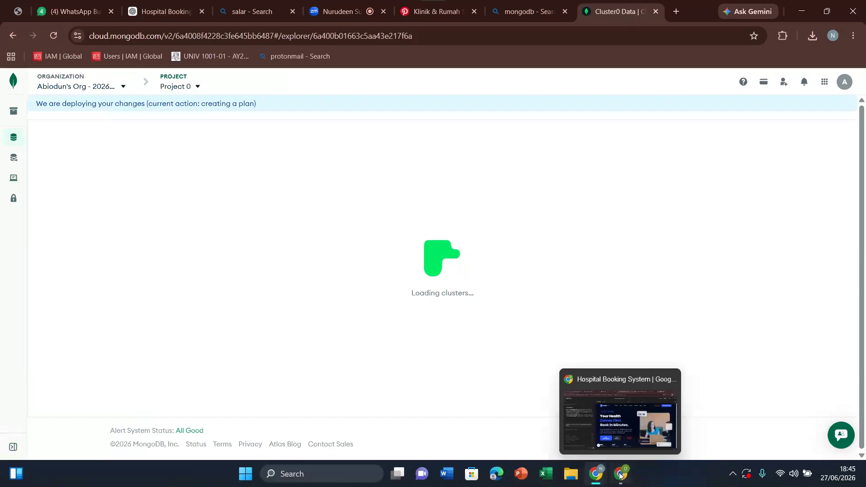
click(612, 421)
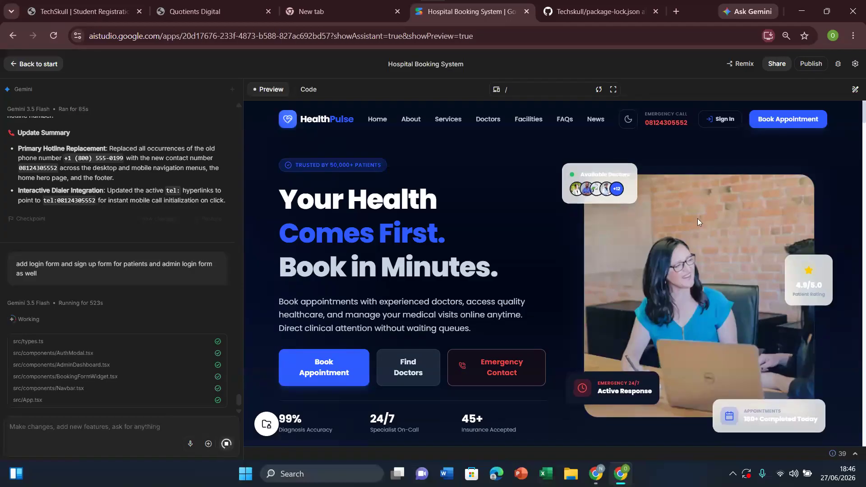
click(613, 89)
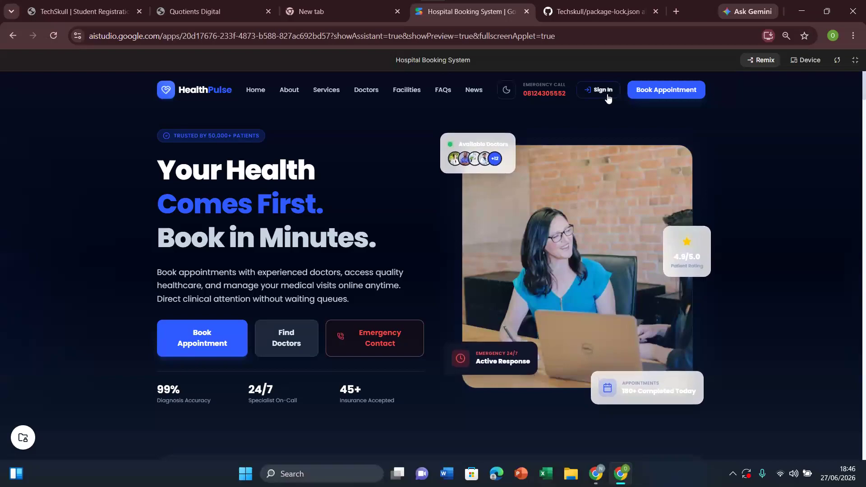
click(607, 94)
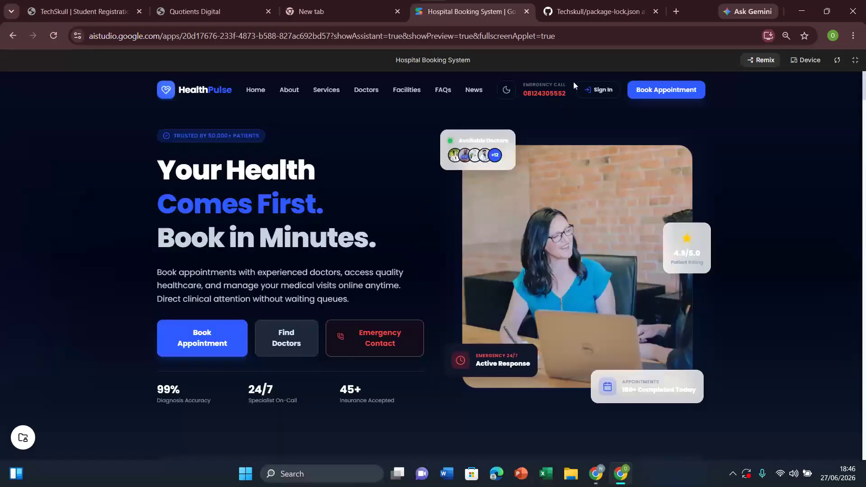
click(594, 90)
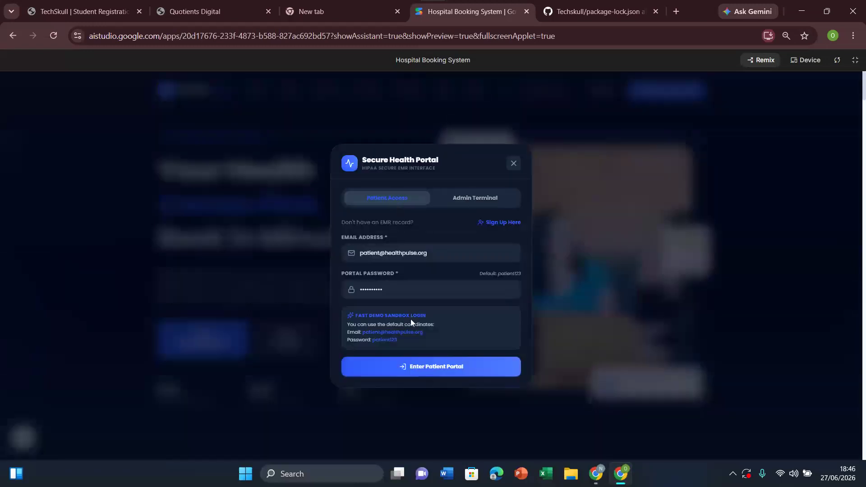
Step: Examine the patient sign-up, patient login and Admin Terminal login forms in the Secure Health Portal dialog
click(504, 223)
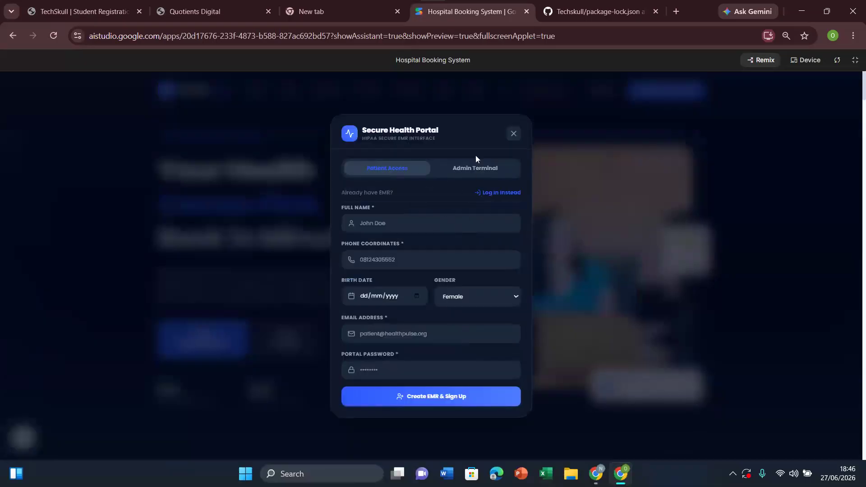
click(477, 168)
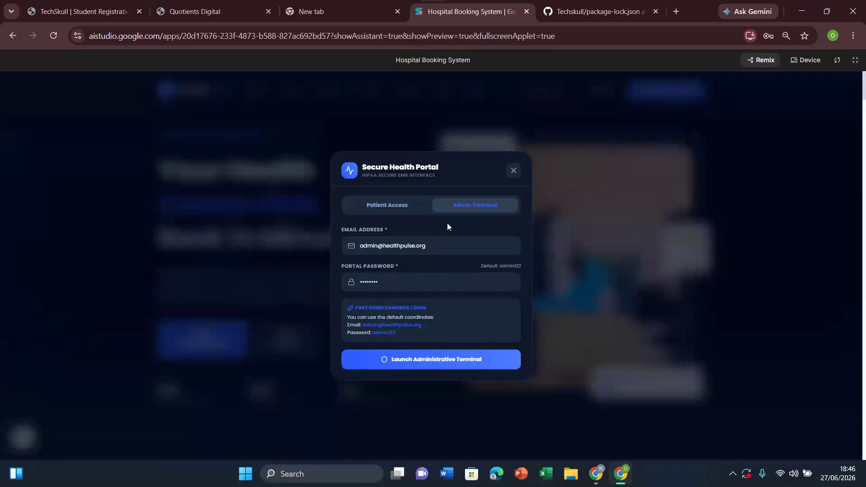
click(387, 206)
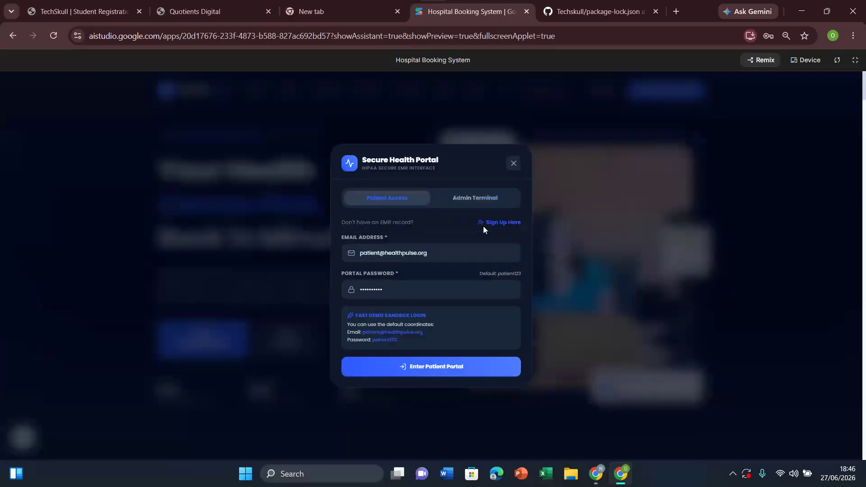
click(505, 223)
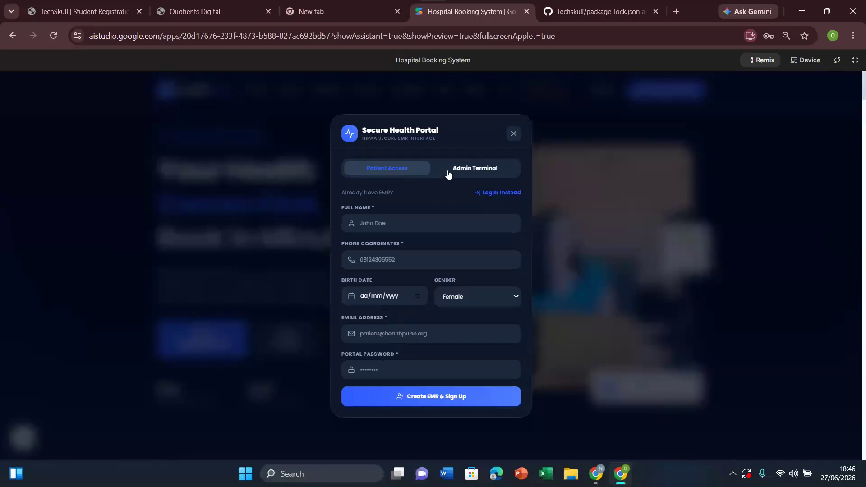
click(484, 170)
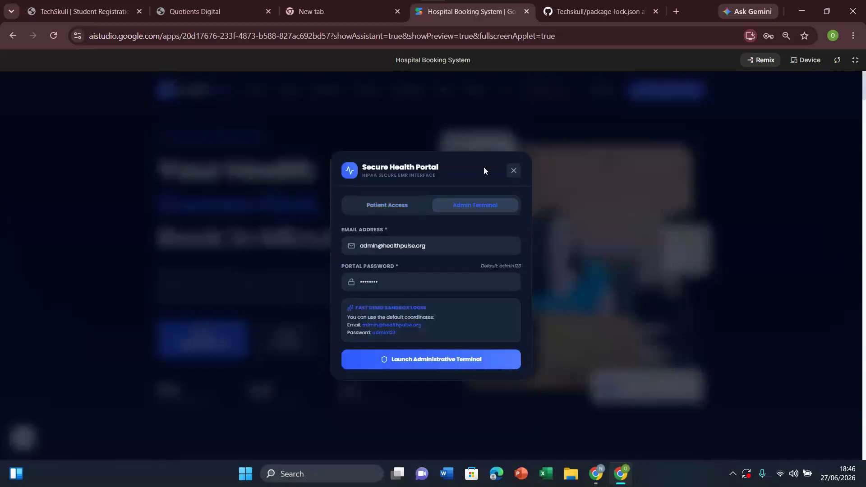
click(402, 211)
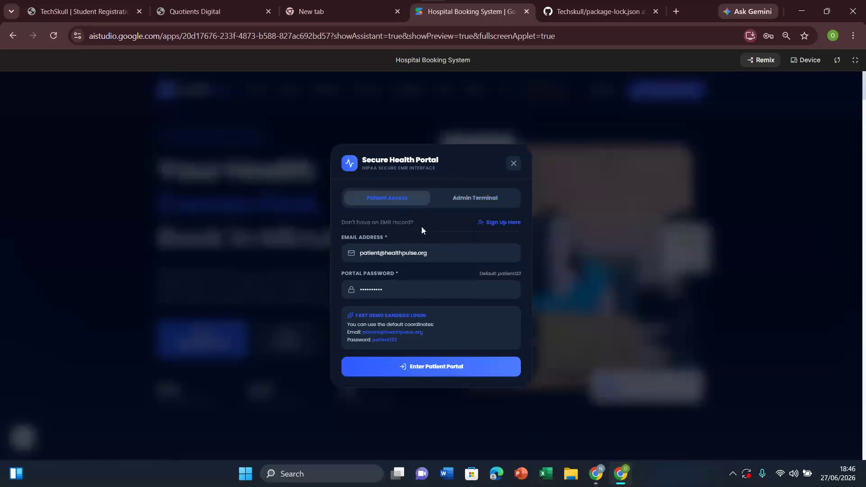
click(493, 224)
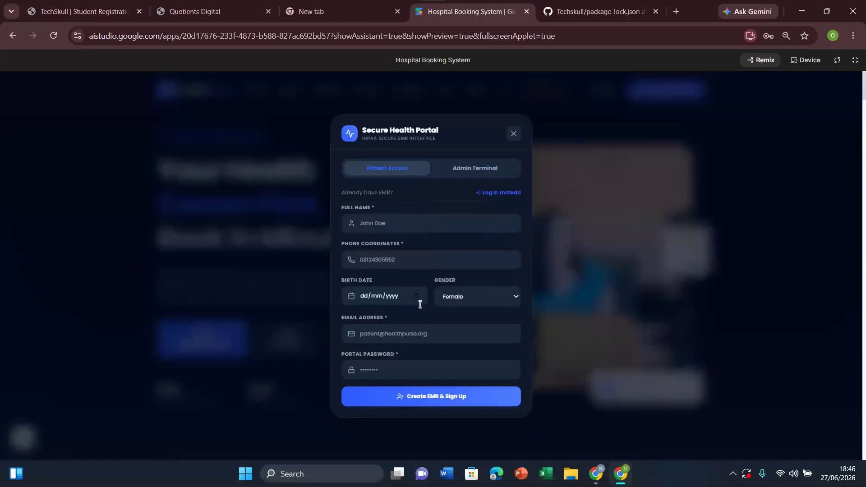
click(501, 192)
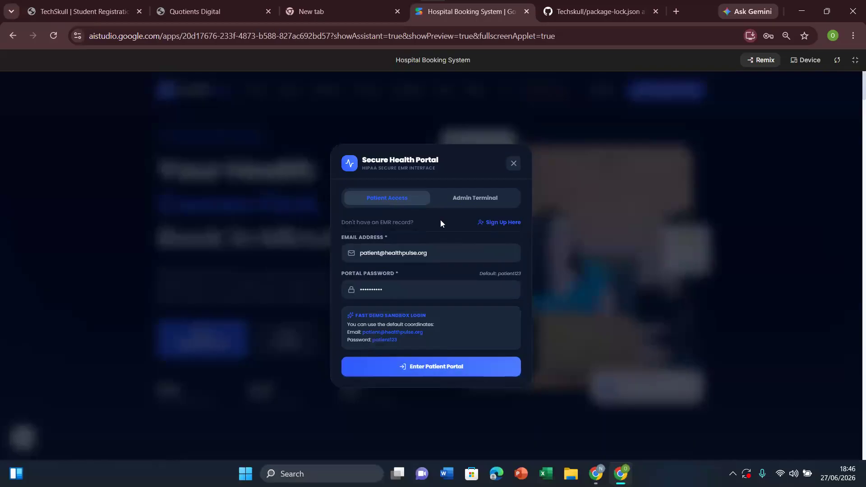
Step: Reopen the Sign In form, enter the patient portal with the prefilled demo credentials and sign back out
click(514, 163)
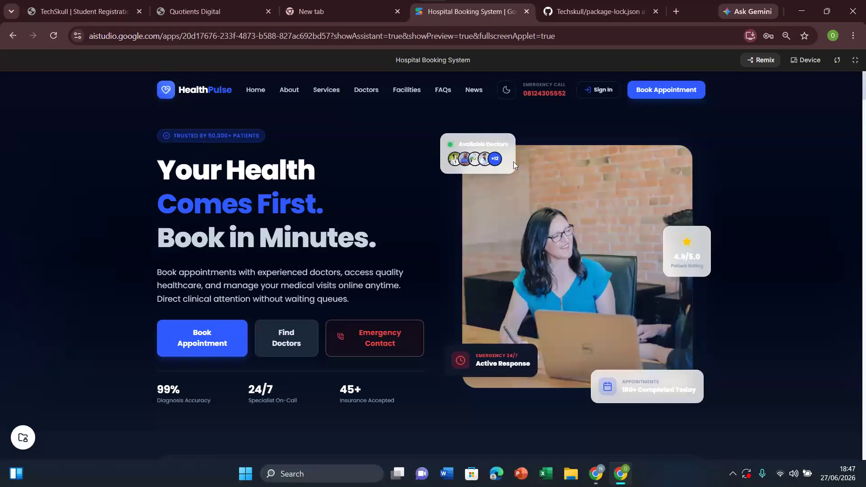
click(604, 92)
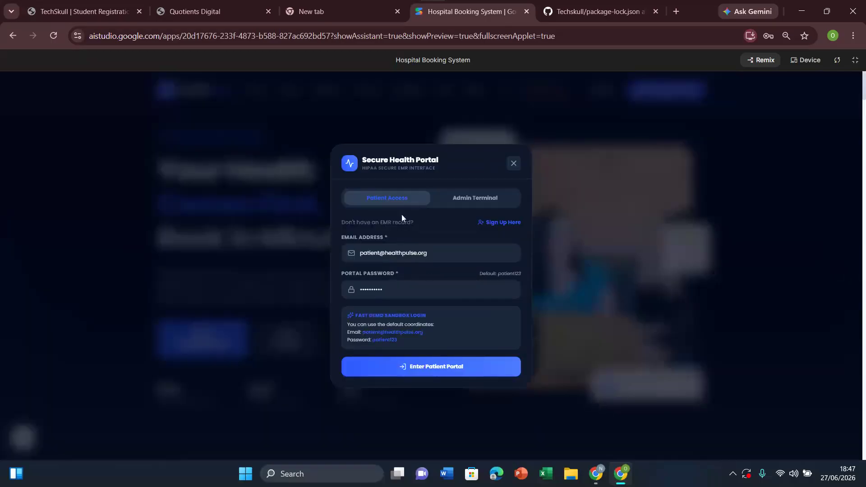
click(428, 255)
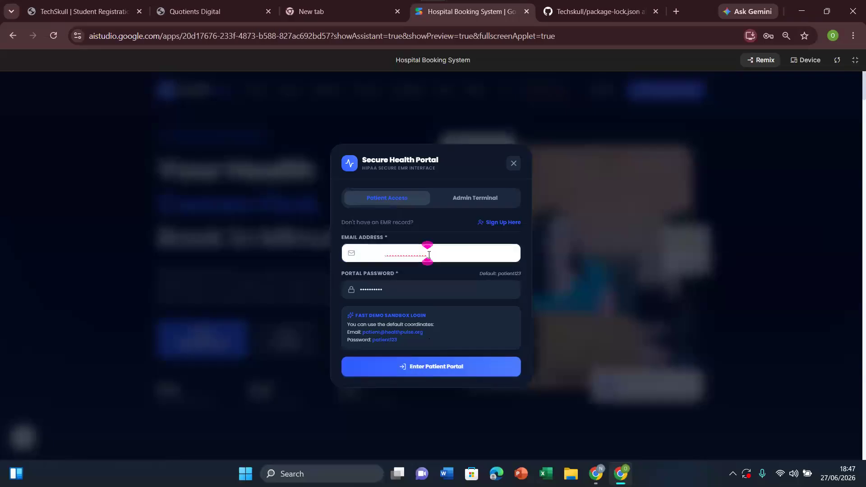
click(426, 373)
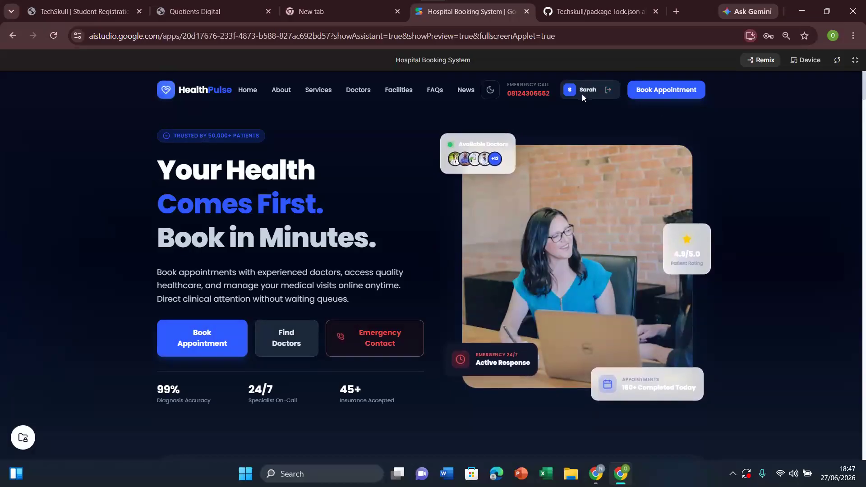
click(610, 93)
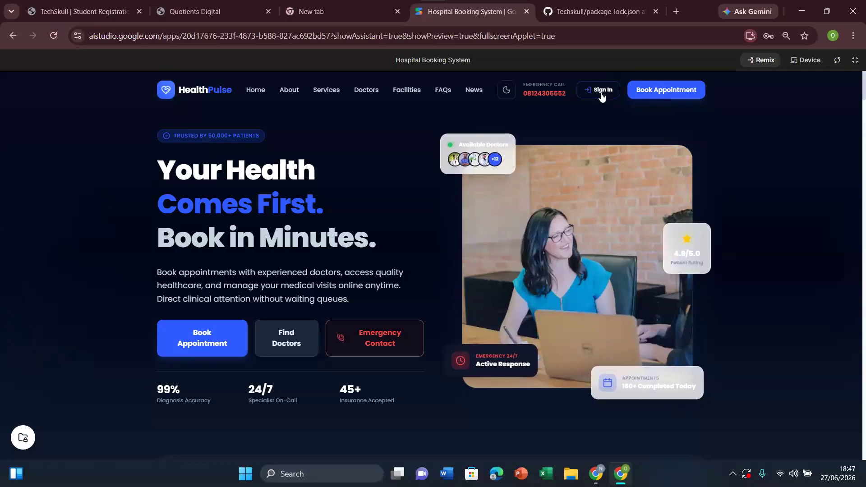
Step: Reopen the patient login form and replace the prefilled email address with a test entry to check the text's legibility
click(601, 94)
click(435, 256)
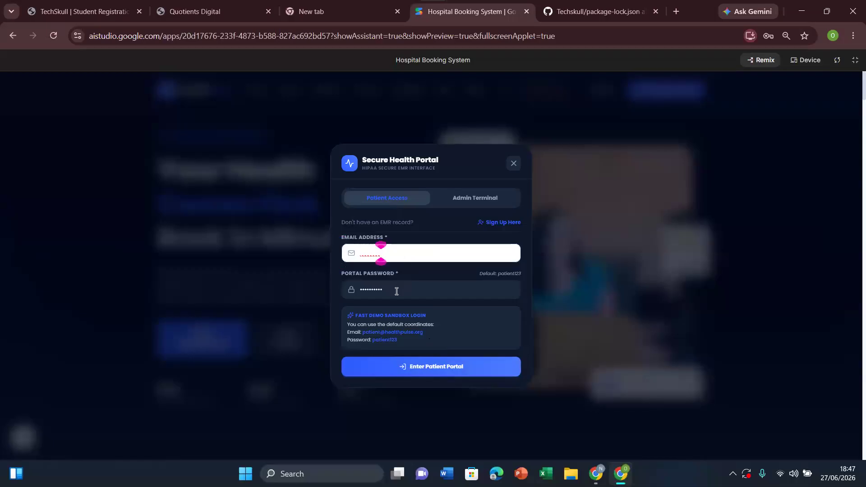
click(397, 291)
click(393, 257)
key(BackSpace)
key(BackSpace)
key(BackSpace)
key(BackSpace)
key(BackSpace)
key(BackSpace)
text(patient@gmail)
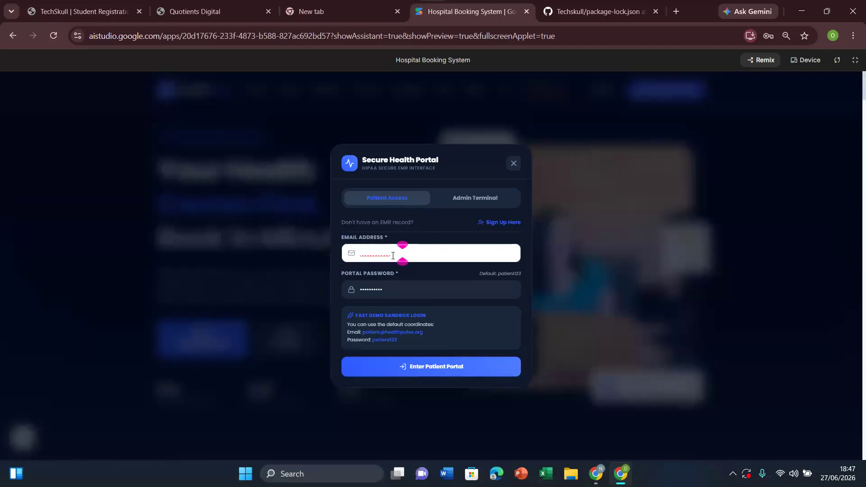
text(.)
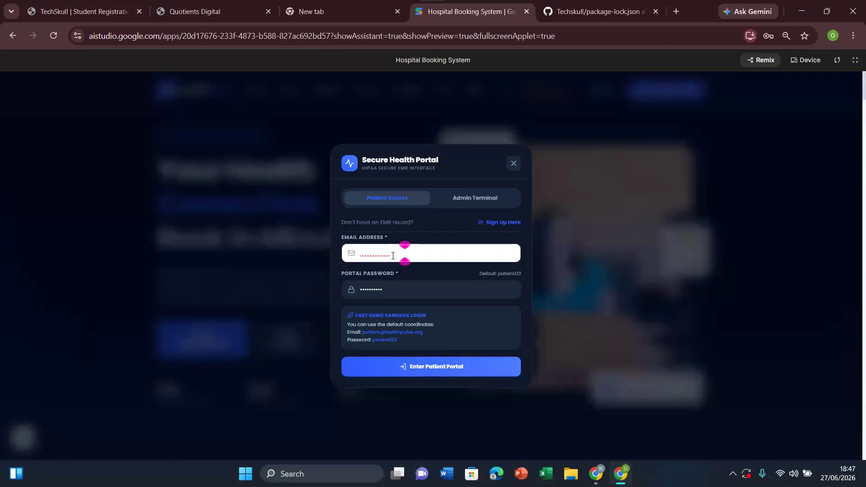
click(469, 287)
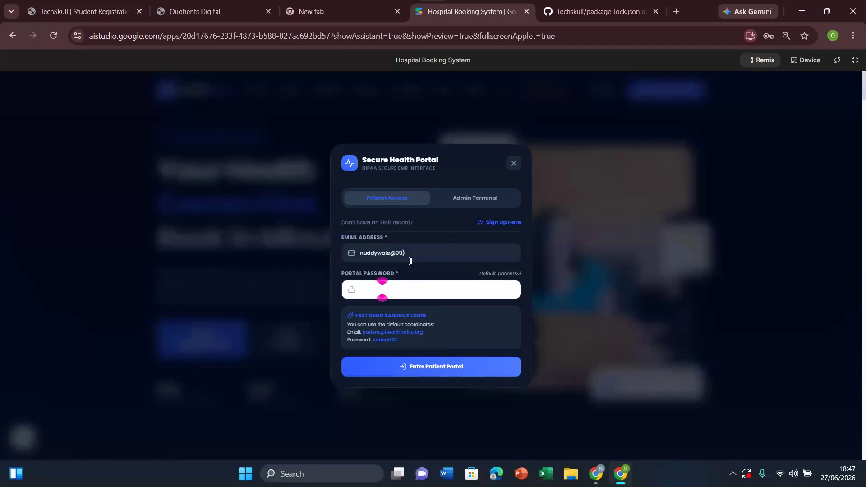
Step: Clear the test entry from the email field and close the Secure Health Portal dialog
click(428, 256)
key(BackSpace)
key(ctrl+a)
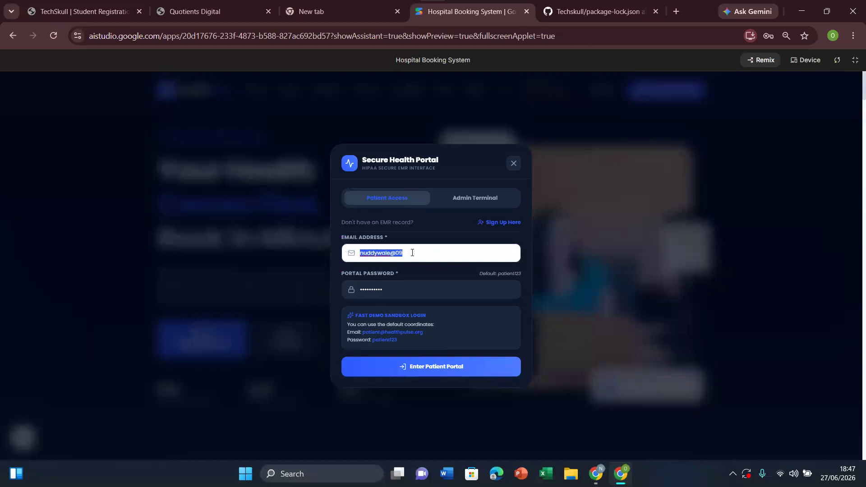
key(BackSpace)
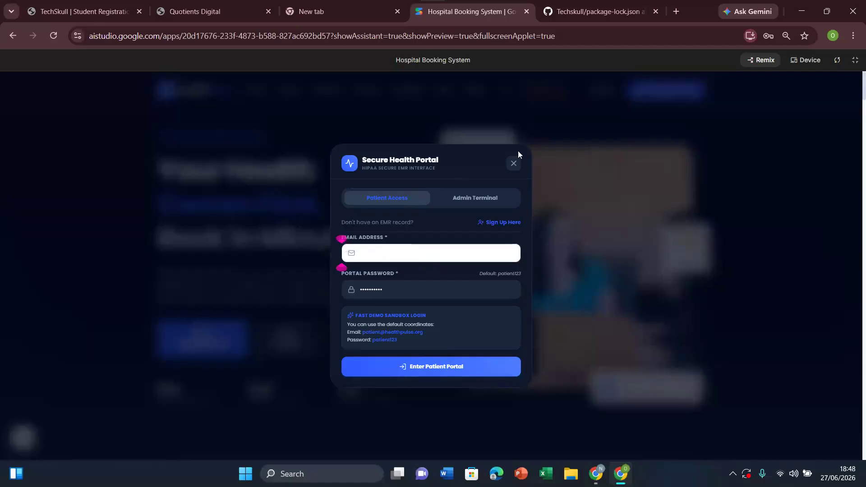
click(514, 168)
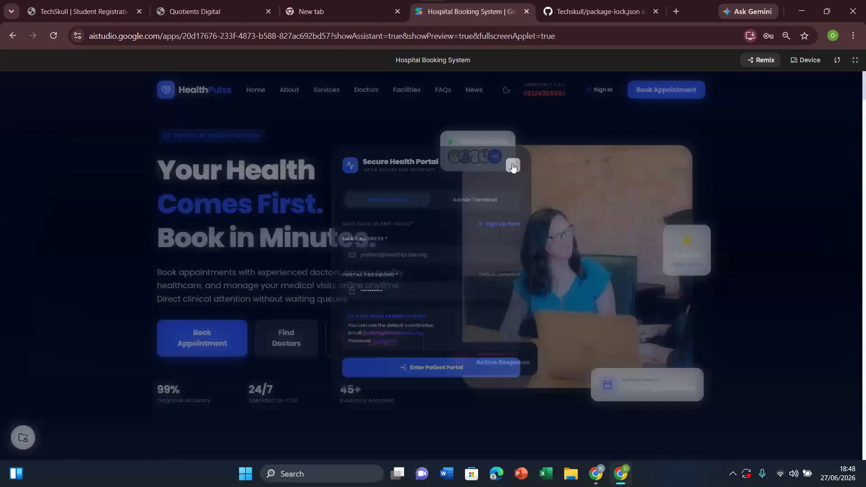
Step: Leave the full-screen preview and send Gemini the prompt "when i input information into the form it is not visible, make it visible"
click(856, 60)
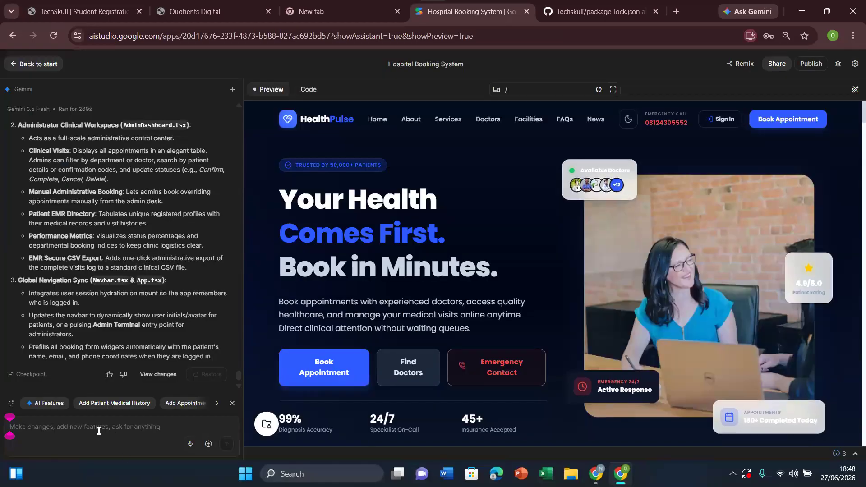
text(when)
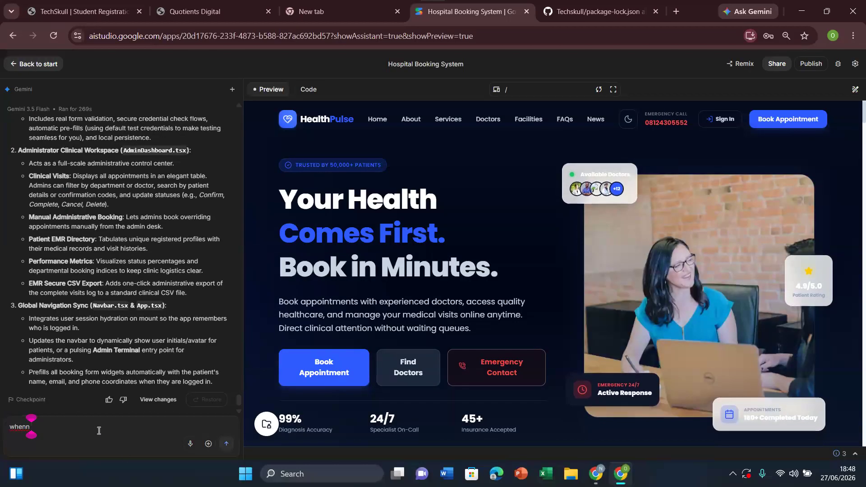
text( im)
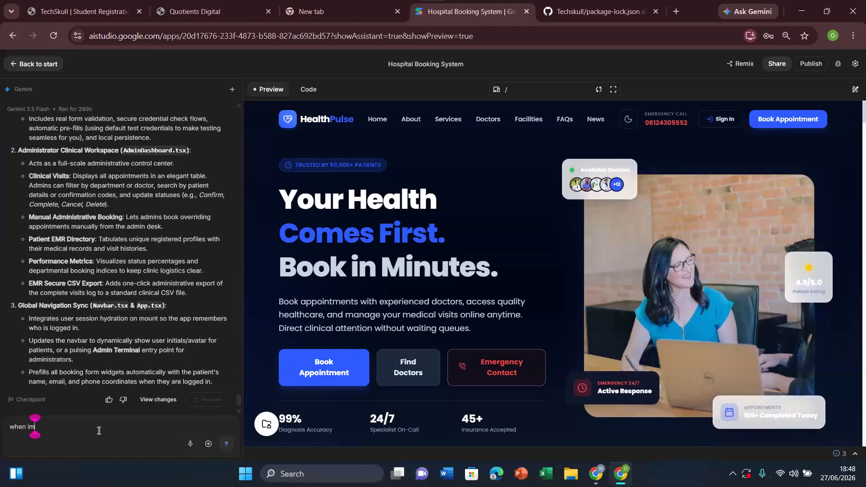
key(BackSpace)
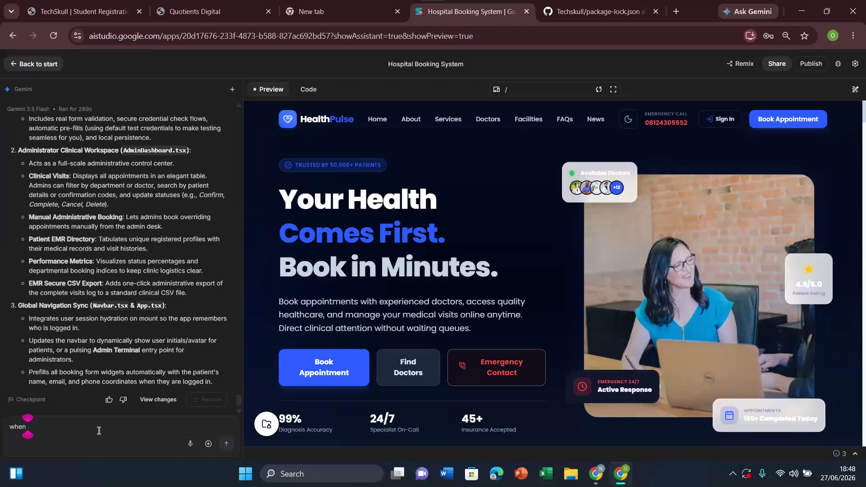
text(input in)
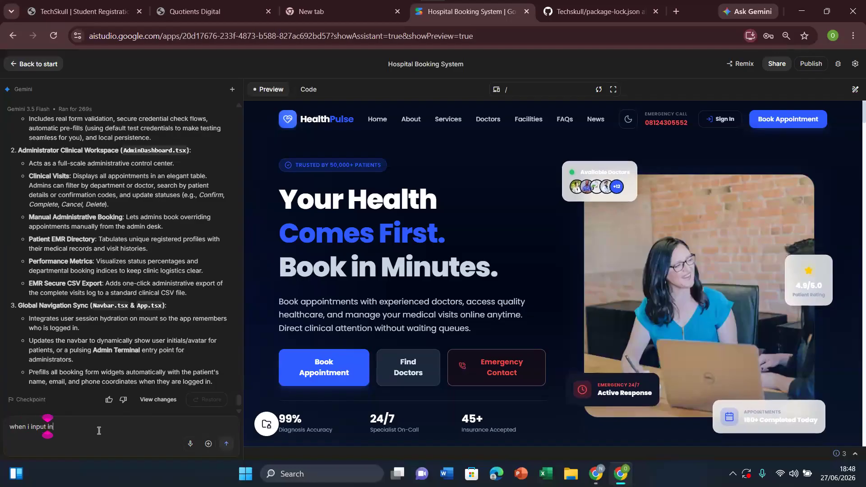
text(formation into the form it is no)
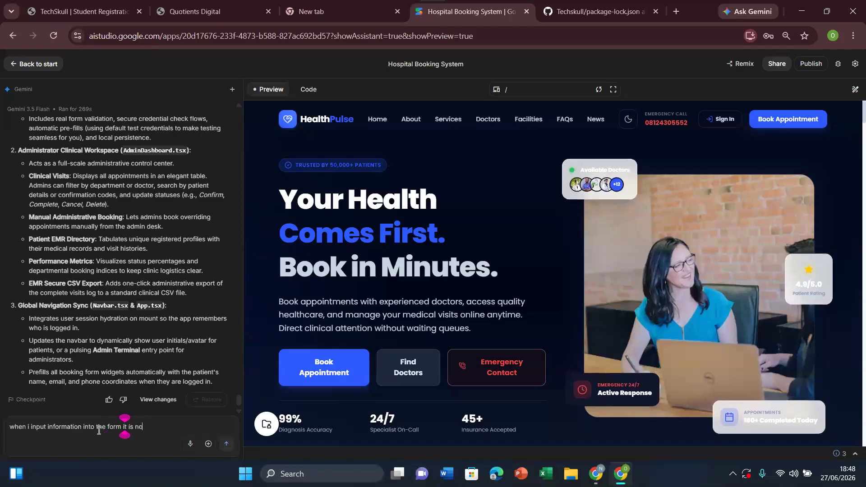
text(t visible )
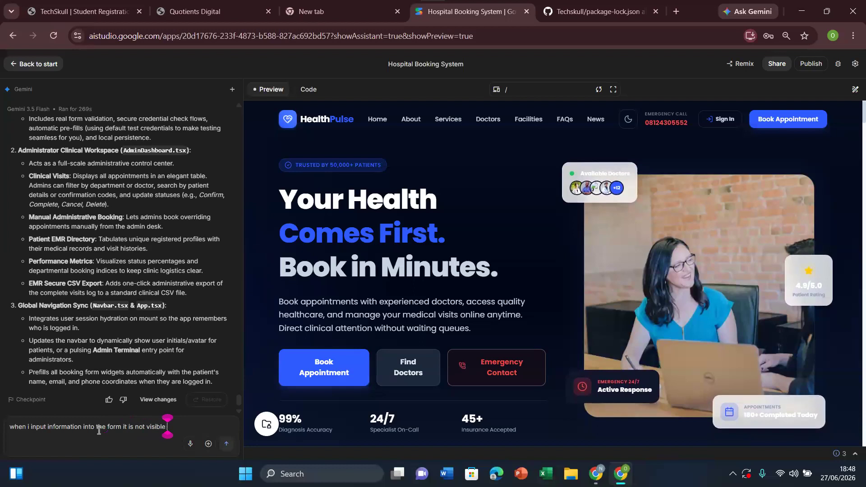
text(, make it visible)
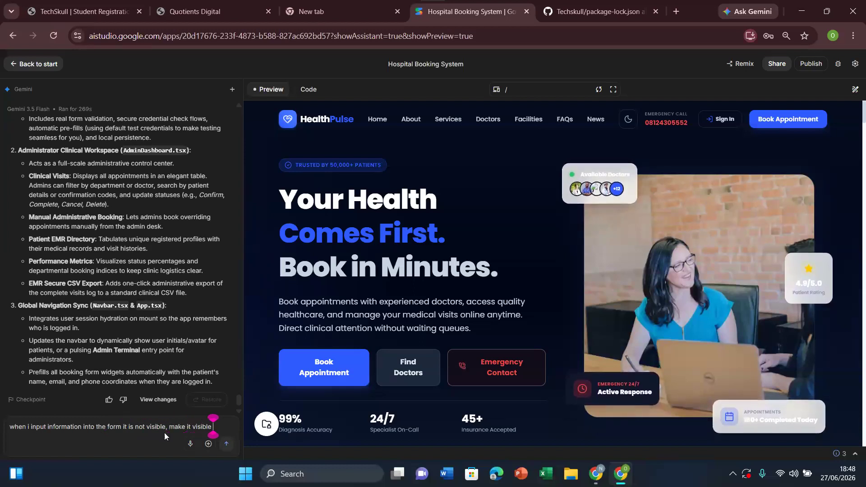
click(227, 445)
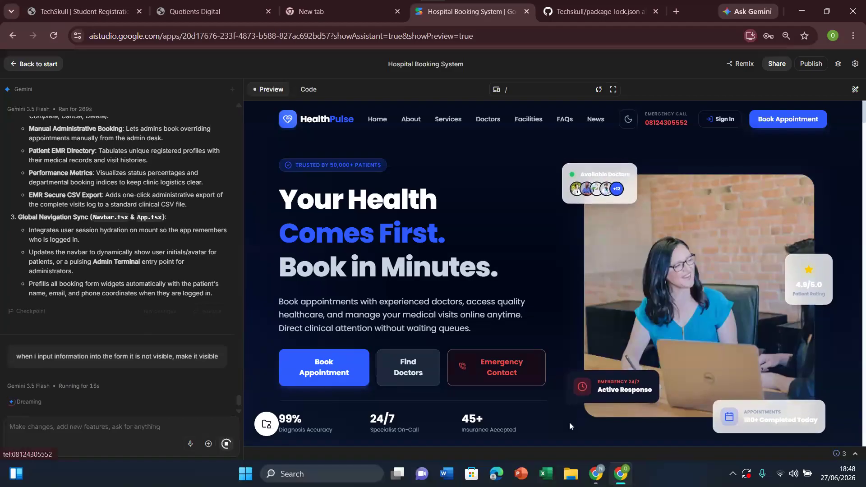
Step: Switch to MongoDB Atlas and look through the admin, local and sample_mflix databases of Cluster0
mouse_move(596, 478)
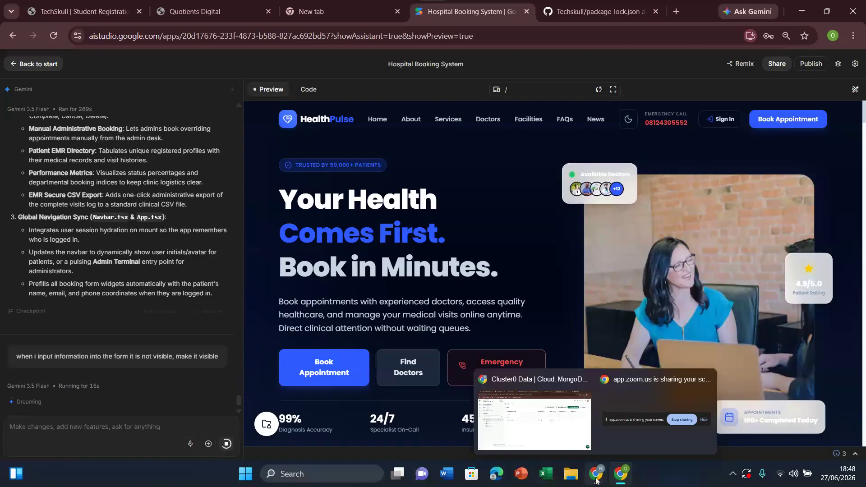
click(564, 370)
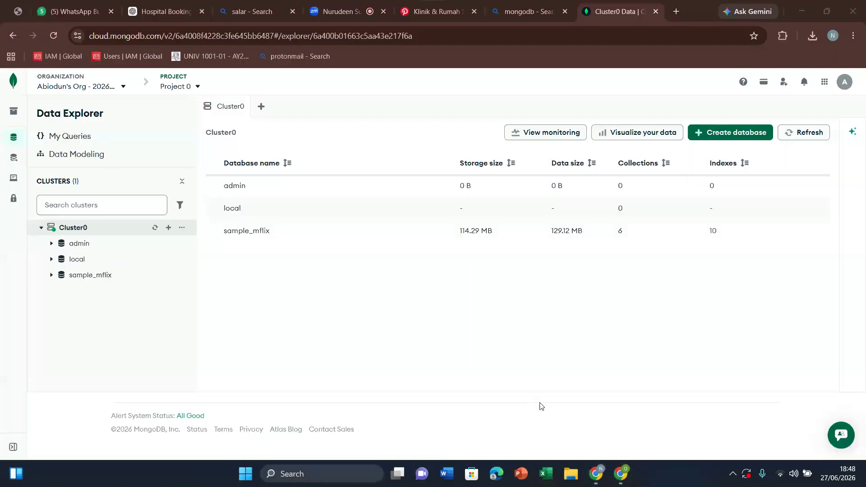
click(86, 248)
click(80, 259)
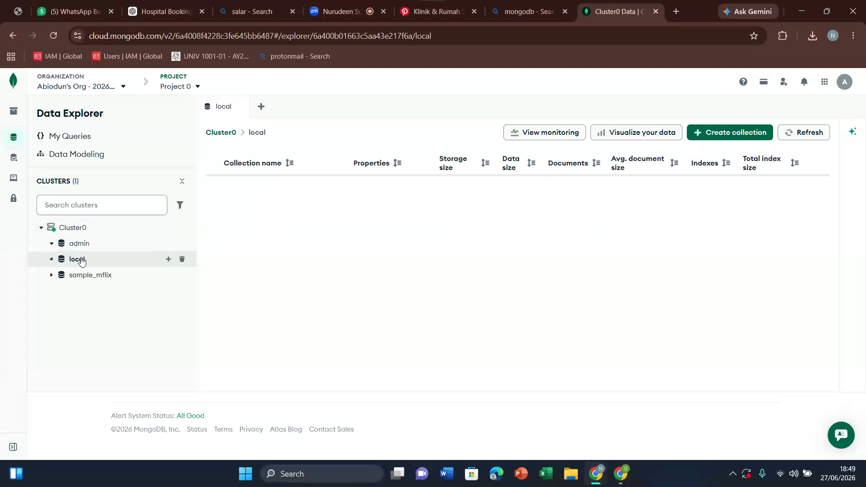
click(103, 278)
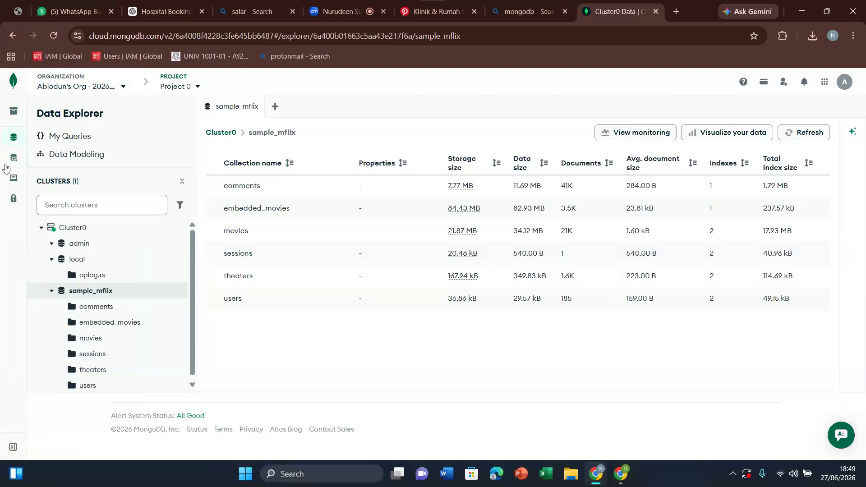
Step: Go back to the project's Clusters overview and browse the collections of Cluster0 again
mouse_move(6, 168)
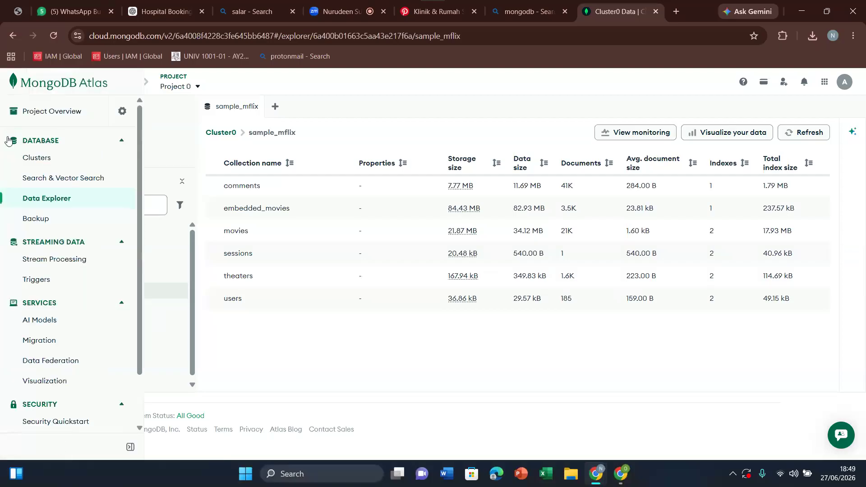
click(50, 163)
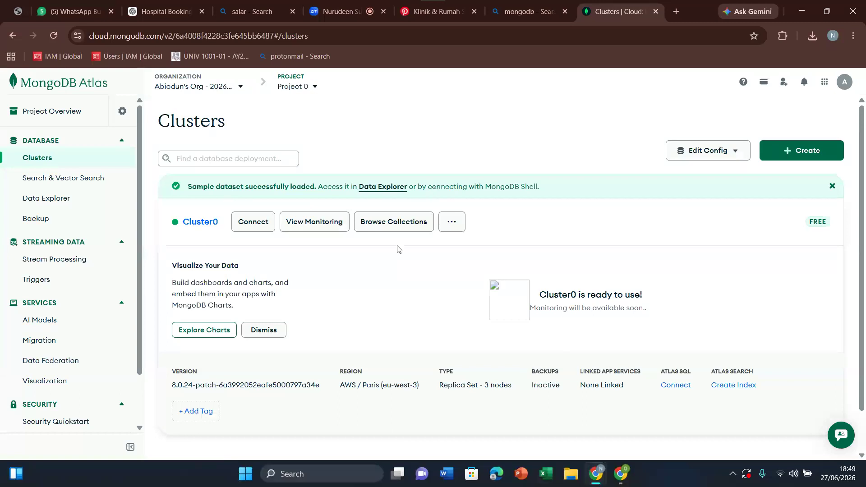
click(393, 223)
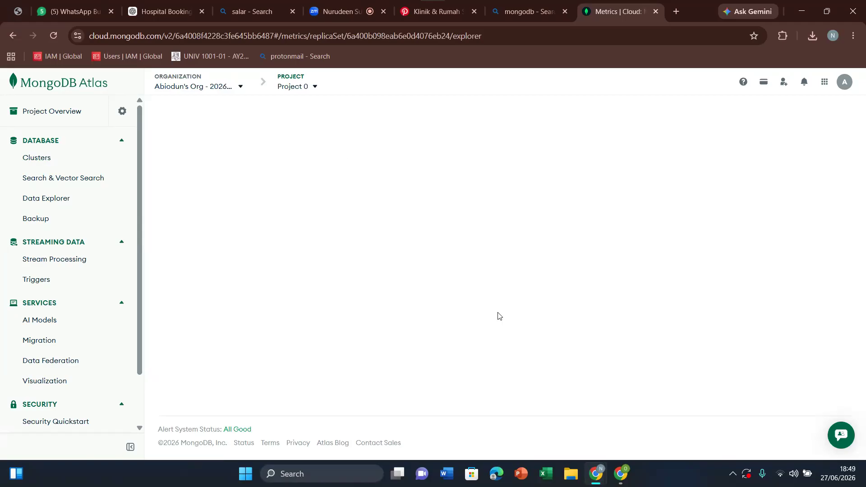
drag(140, 280, 140, 386)
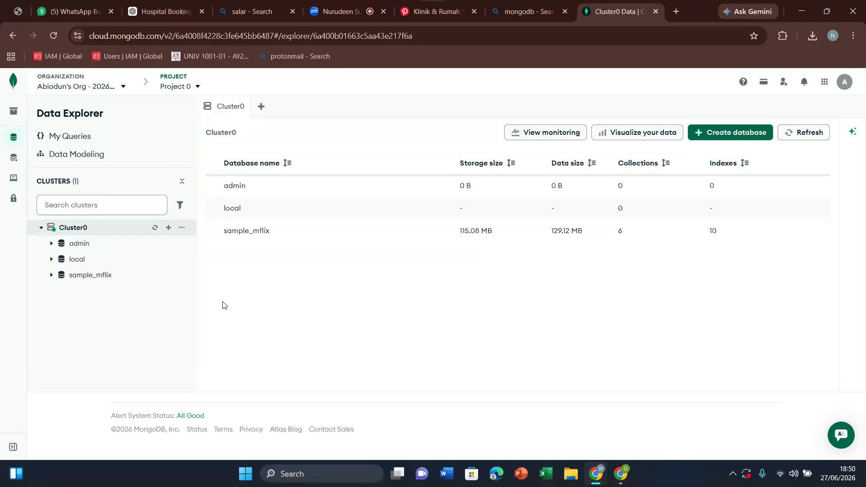
Step: Return to the Hospital Booking System in AI Studio, decline saving the password and open the Sign In form
click(622, 479)
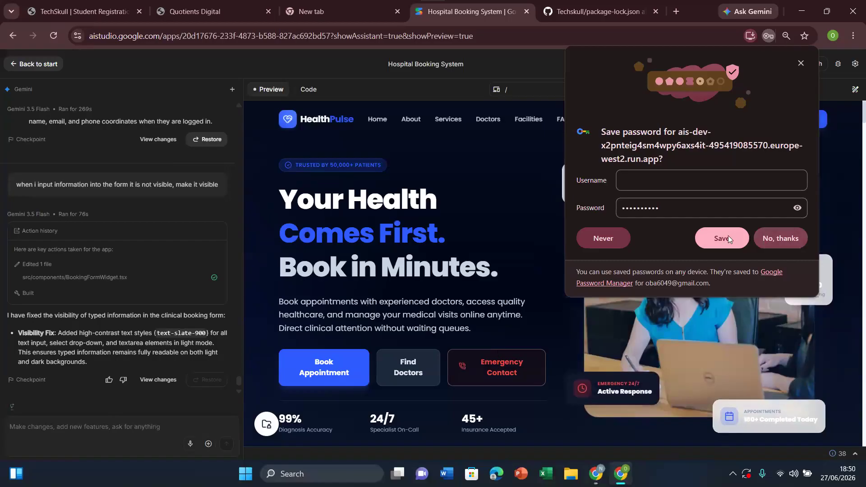
click(774, 239)
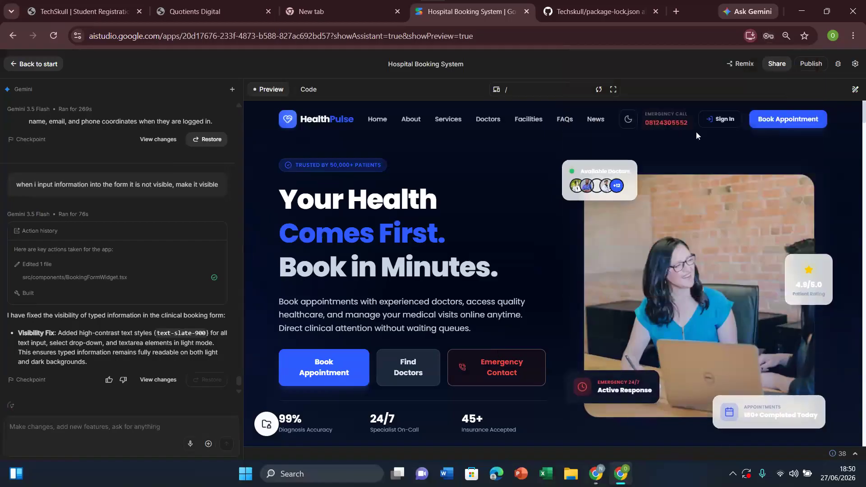
click(703, 125)
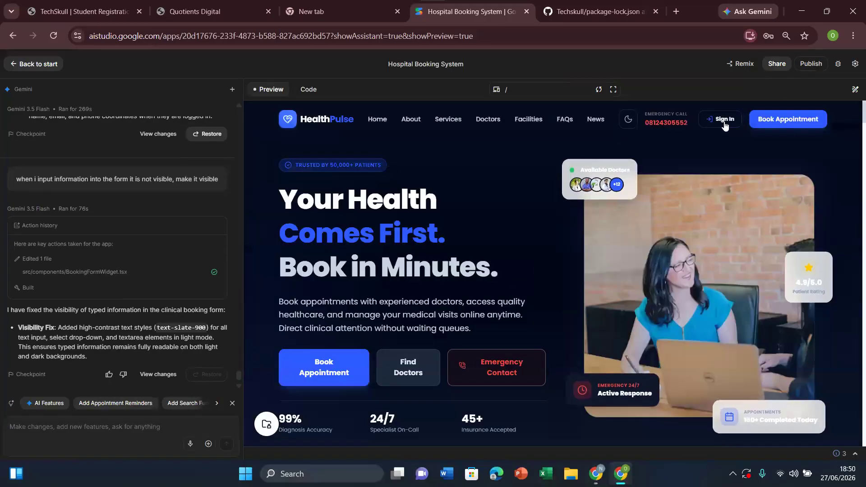
click(725, 122)
Step: Test the visibility of text entered in the patient login's email field, clearing the field again
click(555, 260)
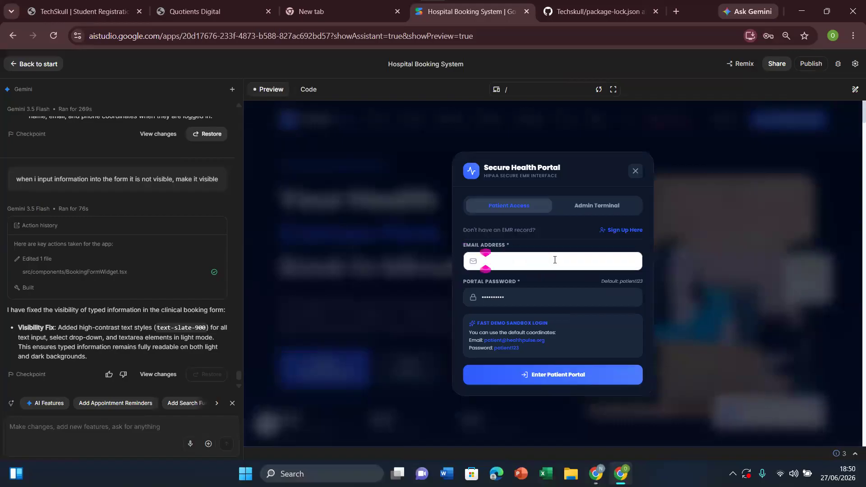
text(atien)
key(BackSpace)
key(BackSpace)
key(BackSpace)
key(BackSpace)
key(BackSpace)
key(BackSpace)
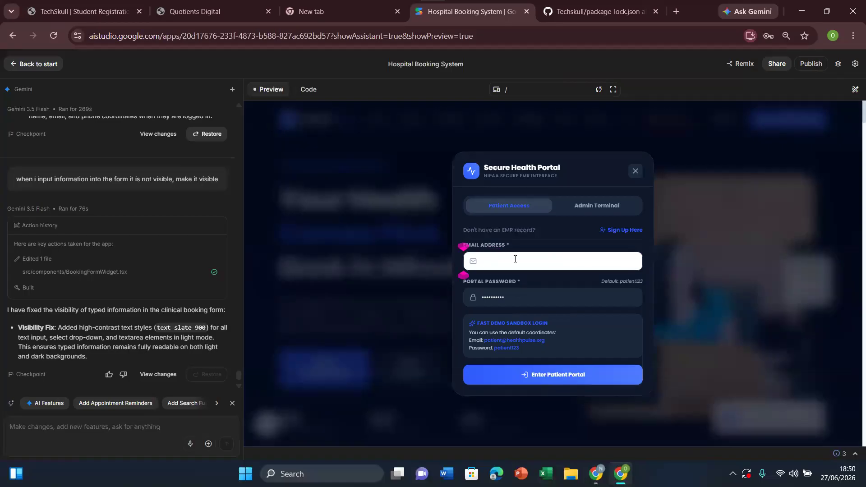
Step: Check the text visibility of the Admin Terminal login's email field, returning to the Patient Access login
click(596, 206)
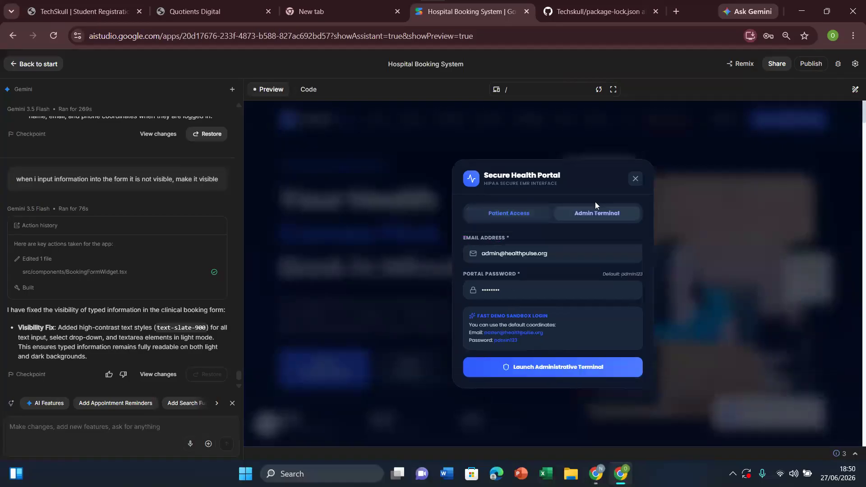
click(573, 258)
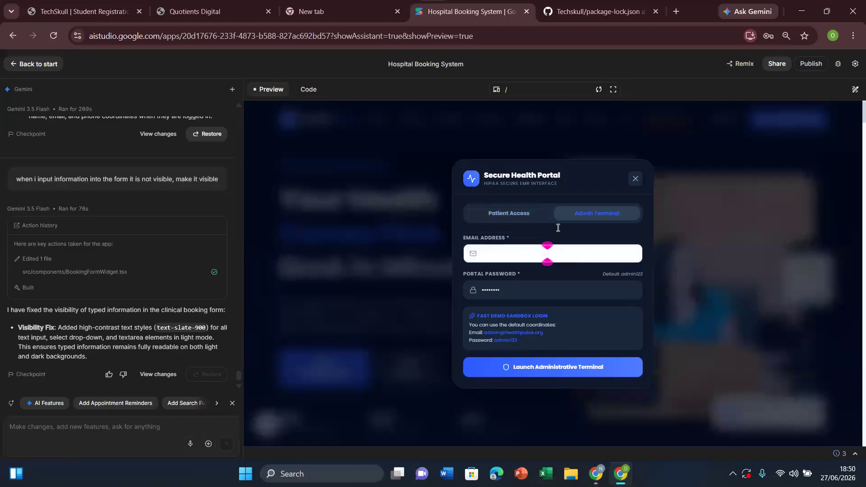
click(522, 214)
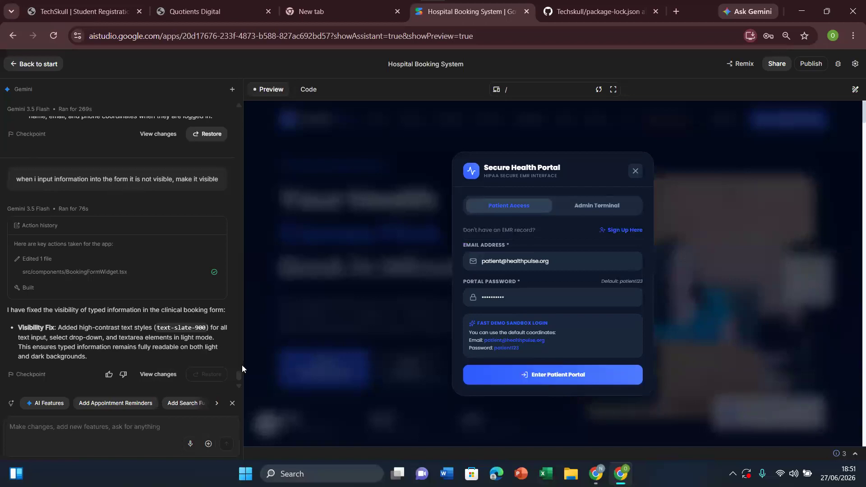
Step: Send Gemini the prompt "make the text black color whenever i am filling the login or sign up so that my text can be visible"
click(129, 425)
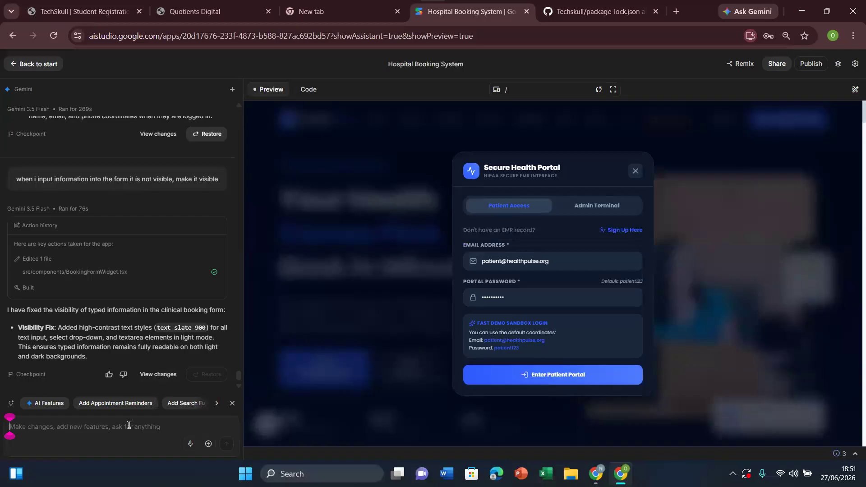
text(make the text black color whenever i a)
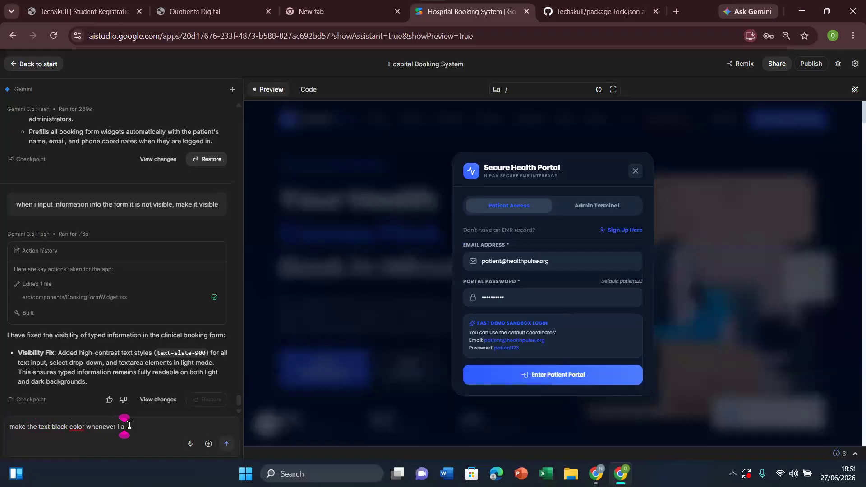
text(m filling)
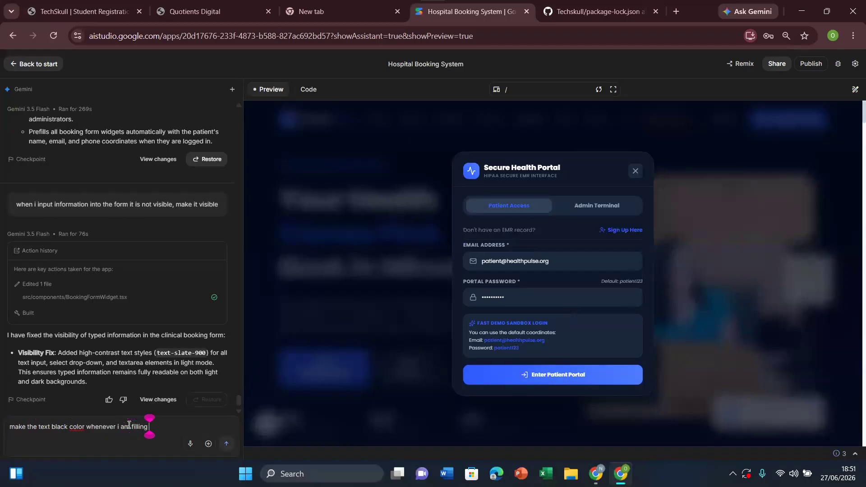
text( the lo)
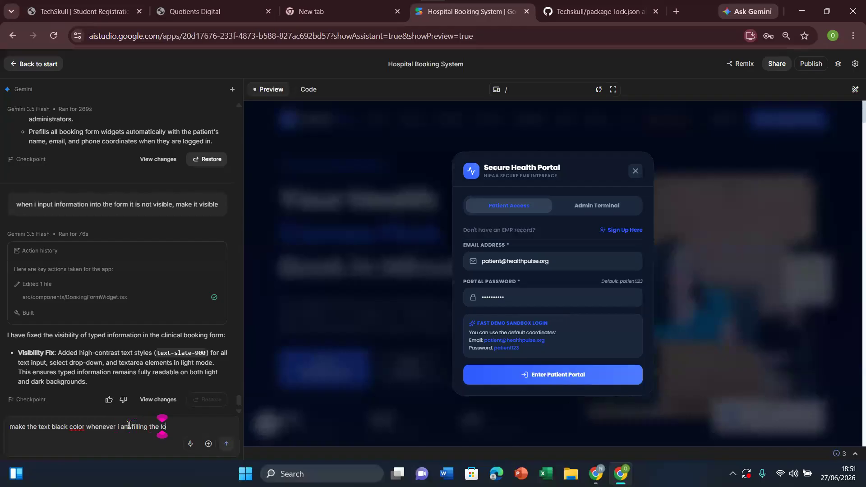
text(gin or sign upm)
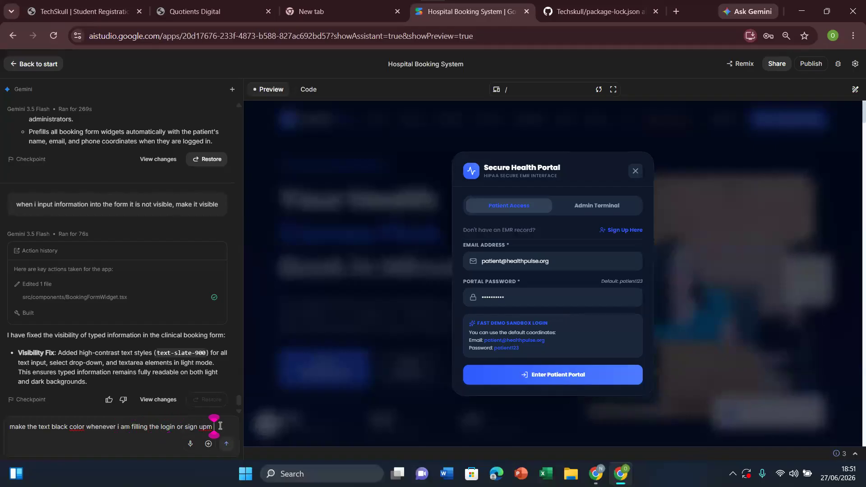
key(BackSpace)
key(BackSpace)
text(p so that)
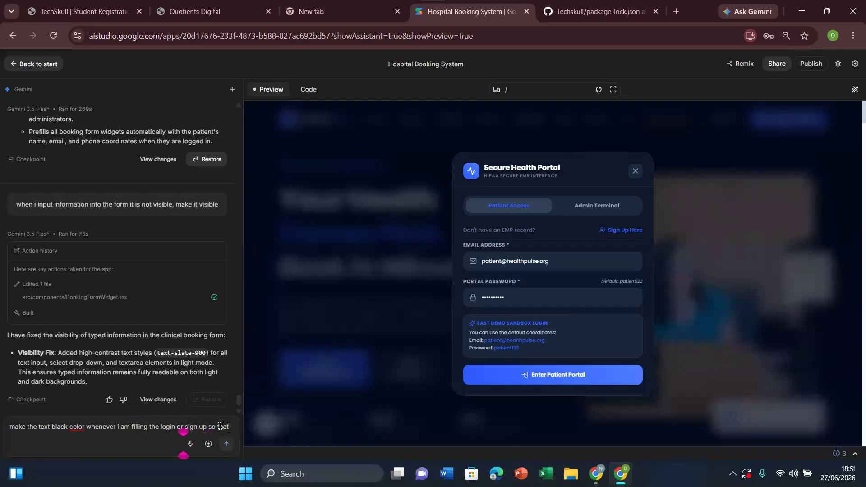
text( my text can be visible)
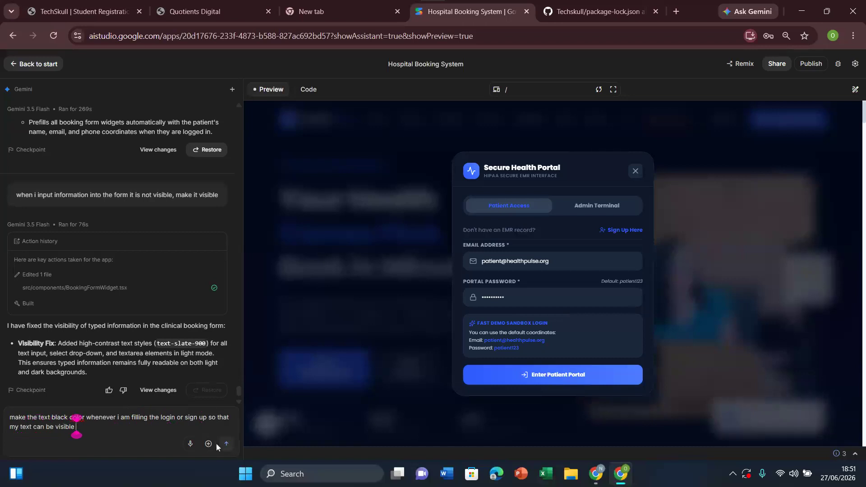
click(225, 445)
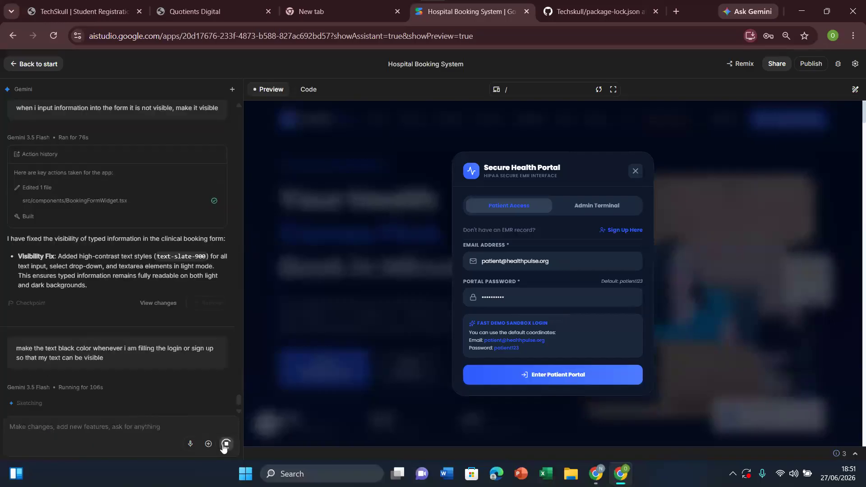
Step: Clear the email field of the patient login to check its text visibility, and close the Secure Health Portal form
click(554, 266)
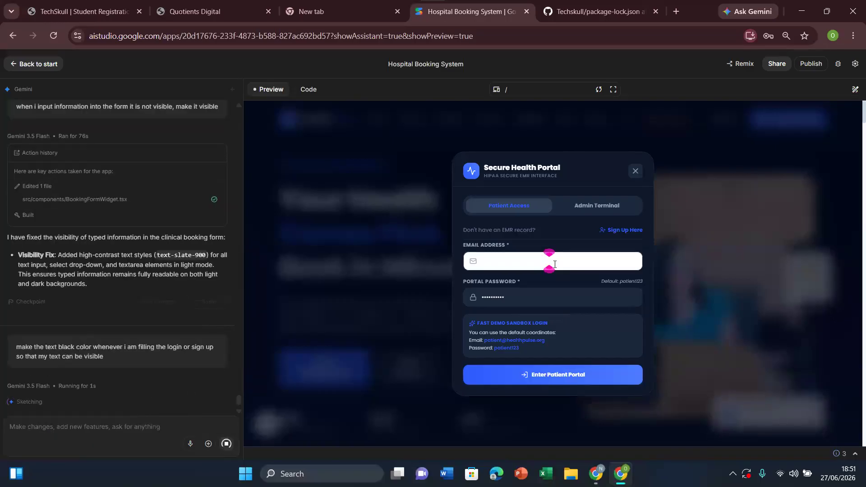
key(ctrl+a)
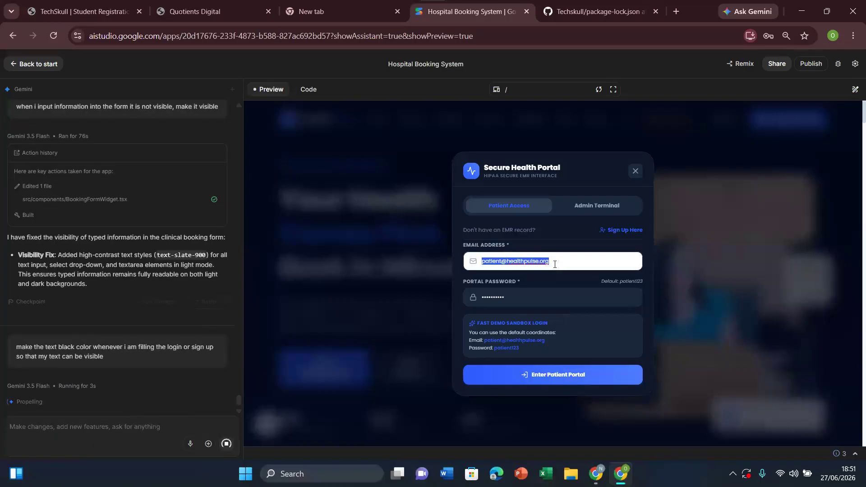
key(BackSpace)
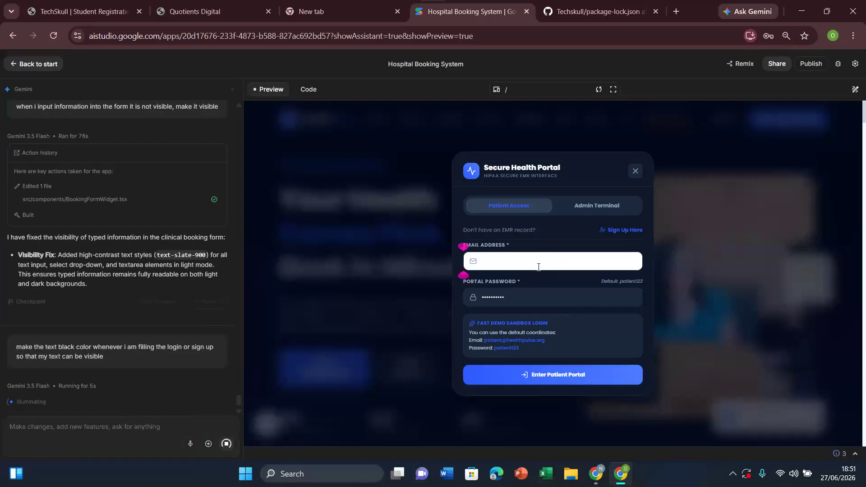
click(443, 277)
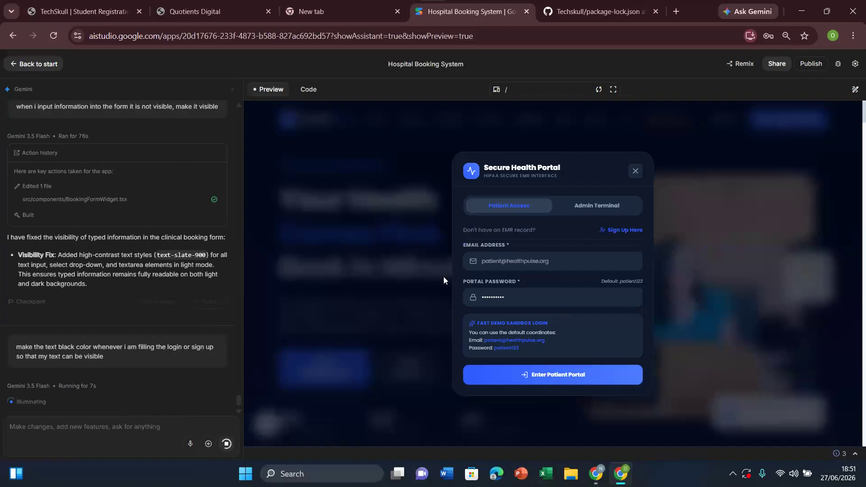
click(443, 279)
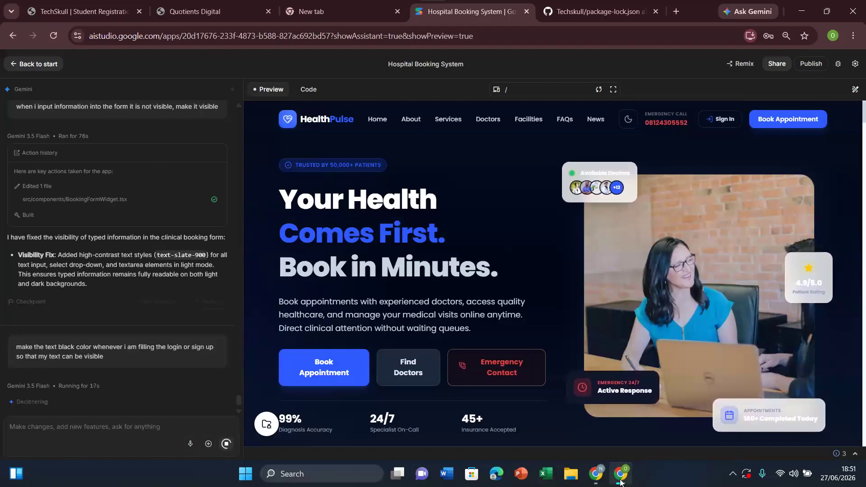
Step: Look at the Cluster0 databases in MongoDB Atlas and the Zoom meeting, then return to the Hospital Booking System in AI Studio
mouse_move(595, 478)
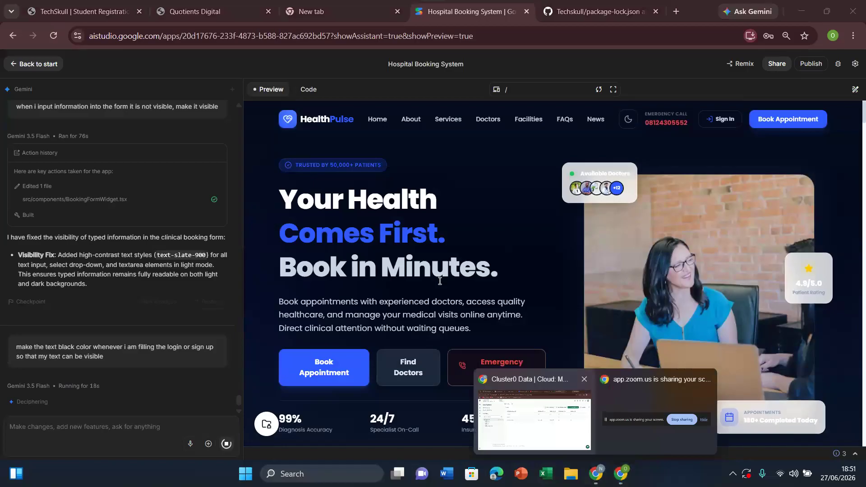
click(516, 407)
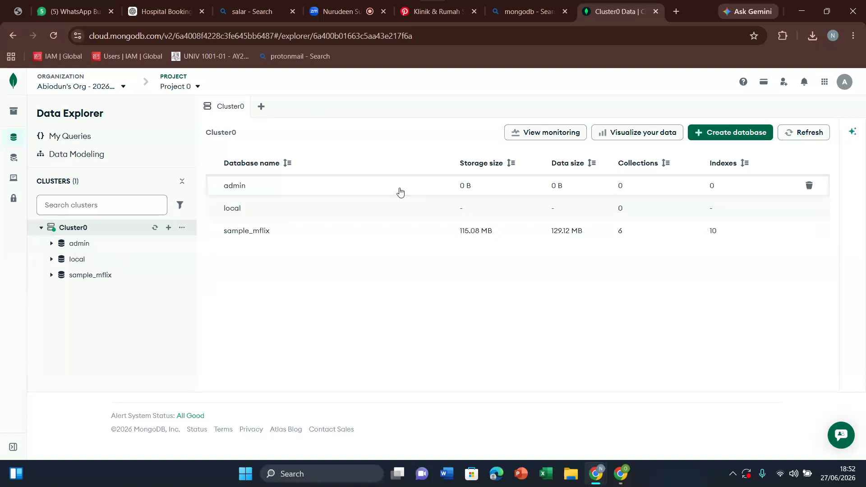
click(353, 5)
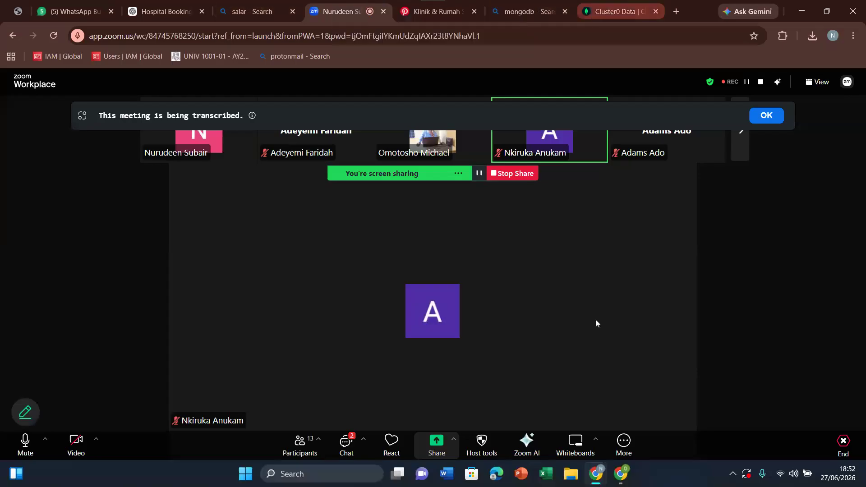
mouse_move(630, 486)
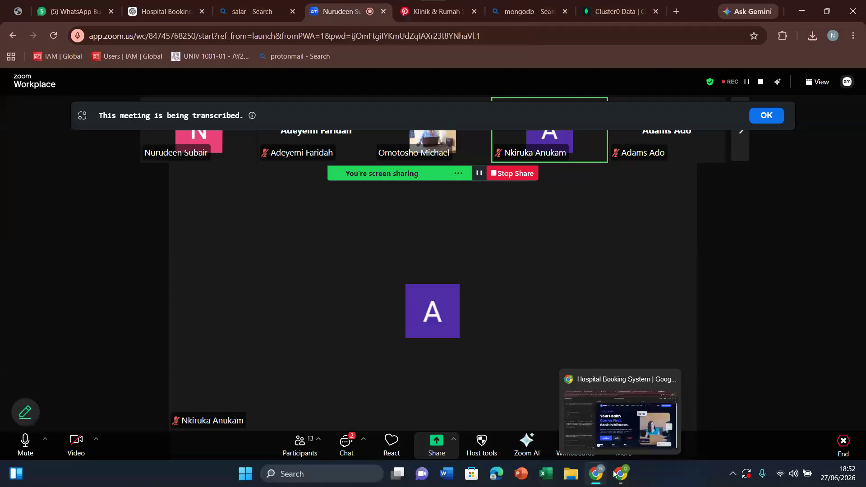
click(639, 410)
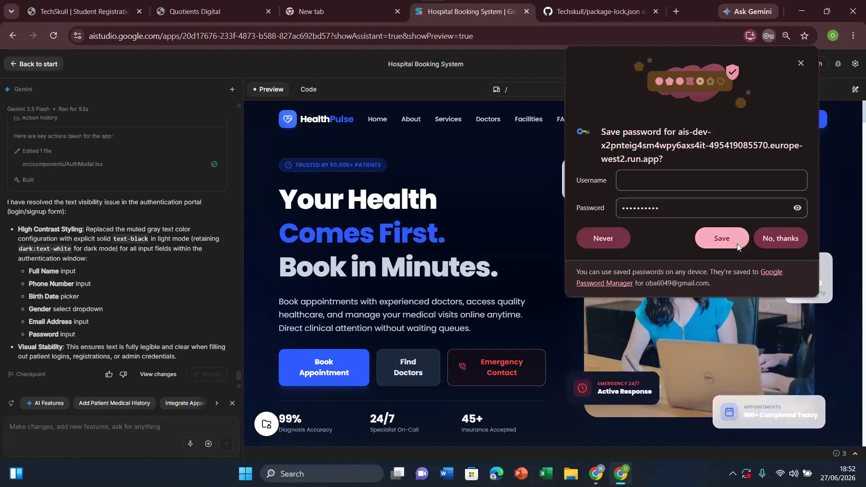
Step: Decline saving the password and reopen the Sign In form of the hospital website preview
click(774, 245)
click(774, 243)
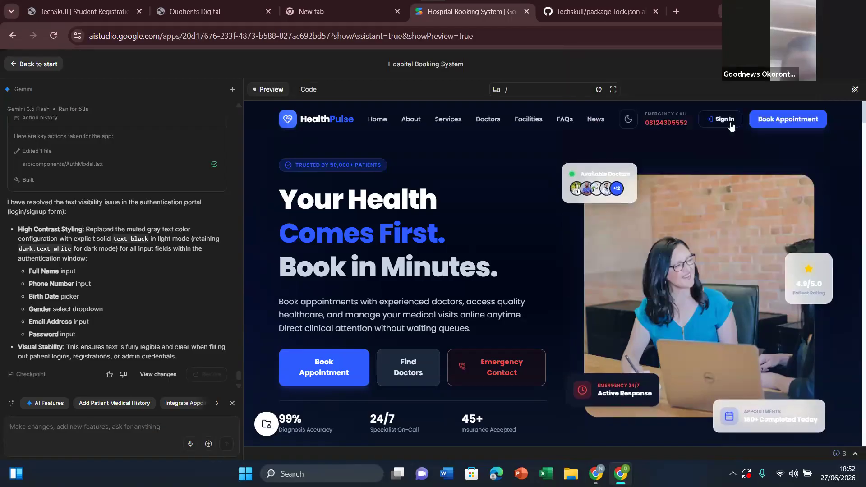
click(730, 121)
Step: Retest the patient login's email field by replacing its content with trial text, and clear it again
click(550, 261)
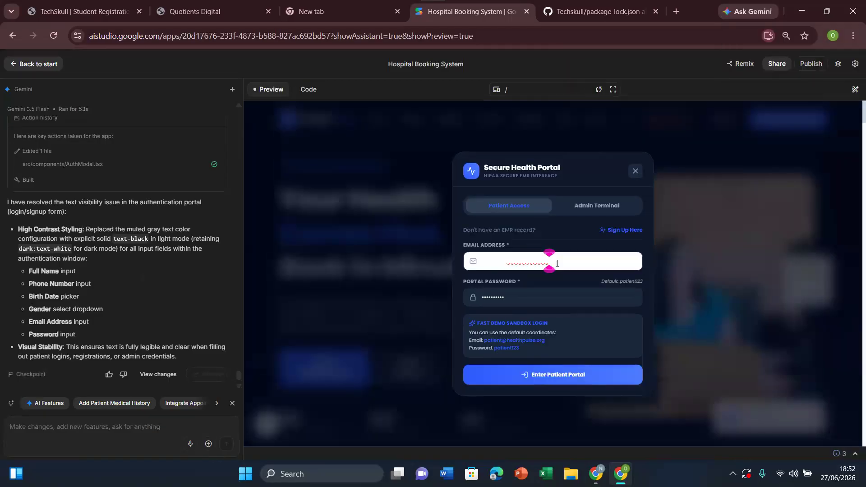
key(BackSpace)
text(patient@he)
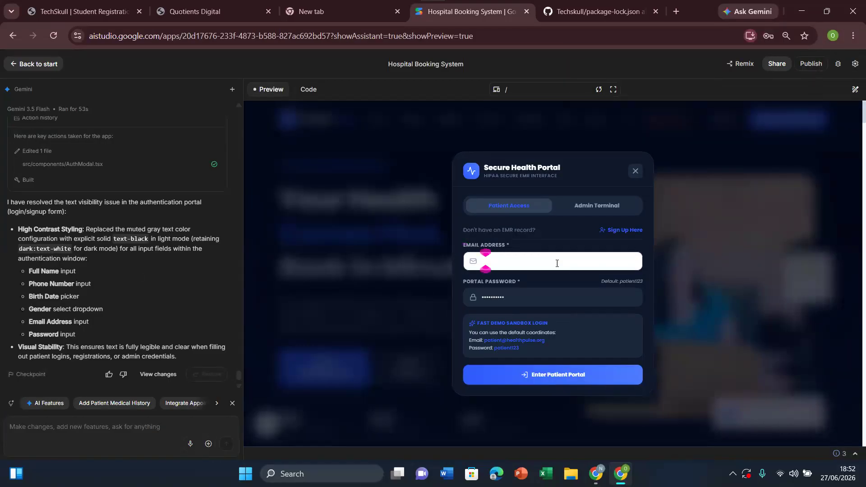
text(althpuls)
key(BackSpace)
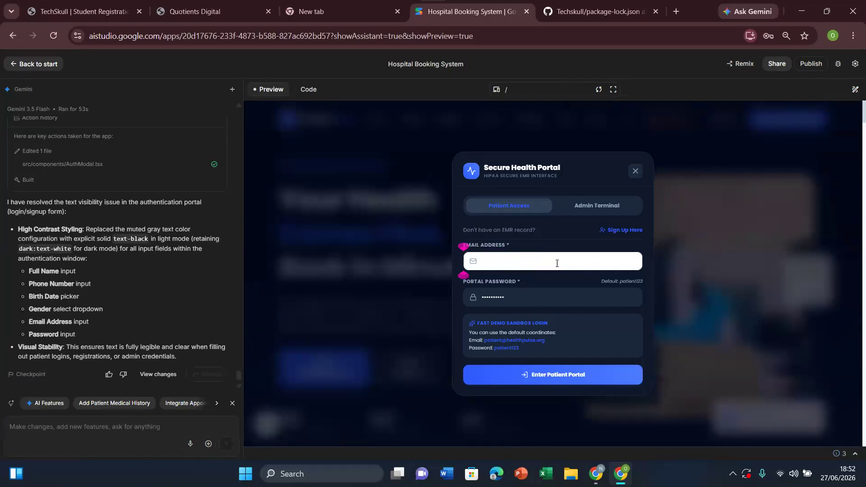
text(p)
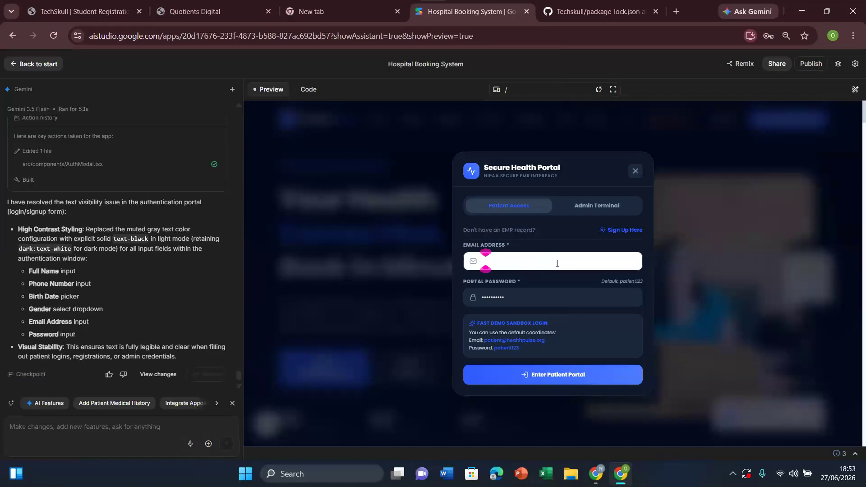
key(BackSpace)
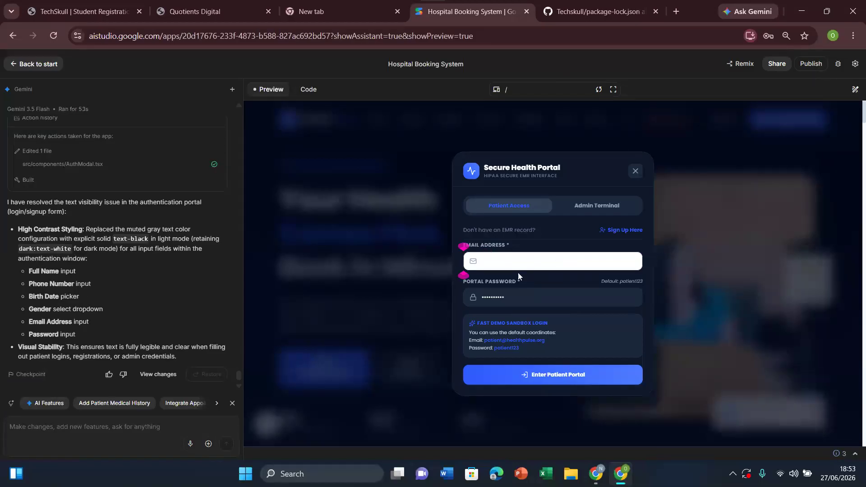
Step: Try to log in to the patient portal with a Gmail address in the email field and a new portal password
click(523, 293)
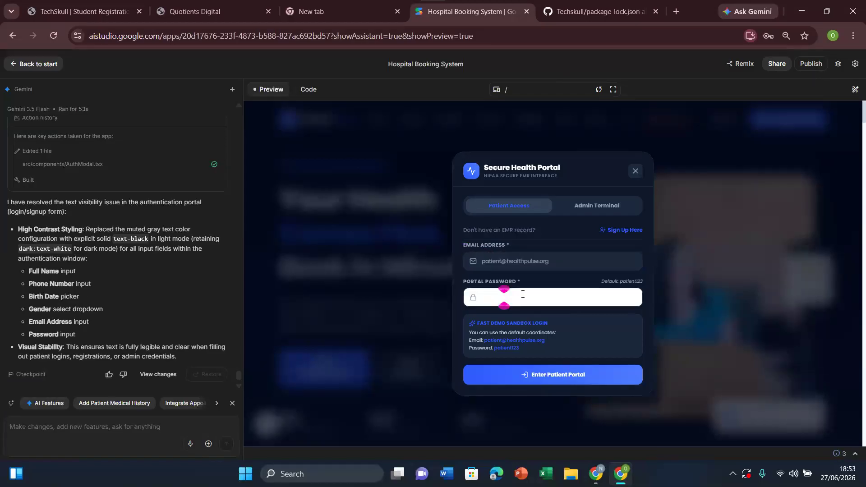
click(540, 260)
text(o)
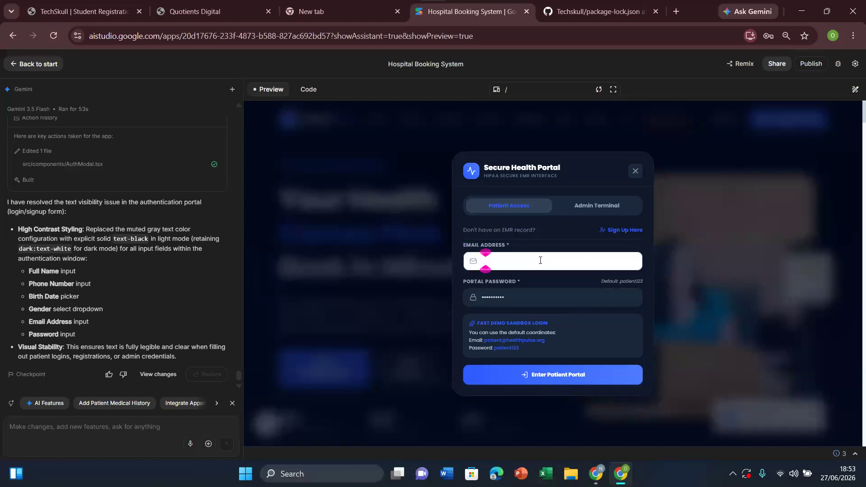
text(sdfghjklk)
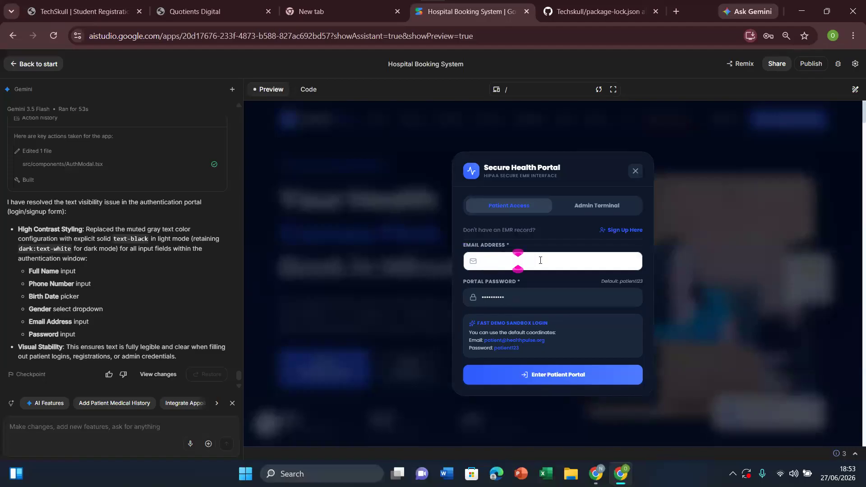
text(gmail.com)
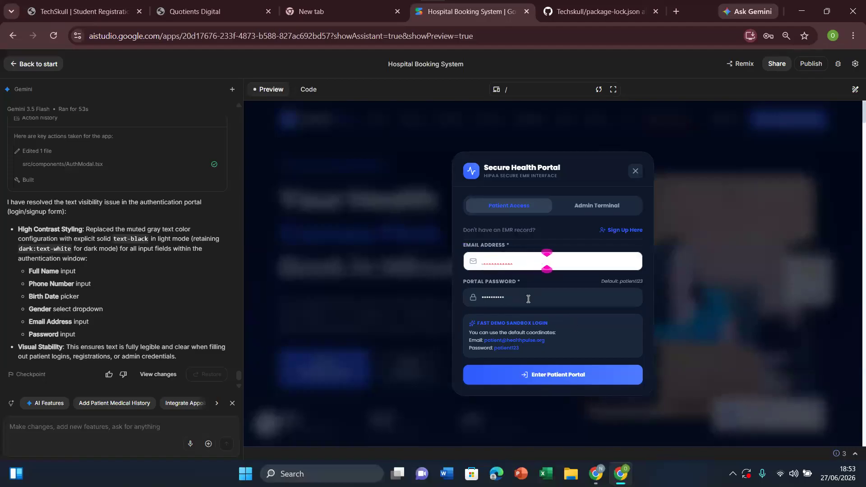
click(529, 298)
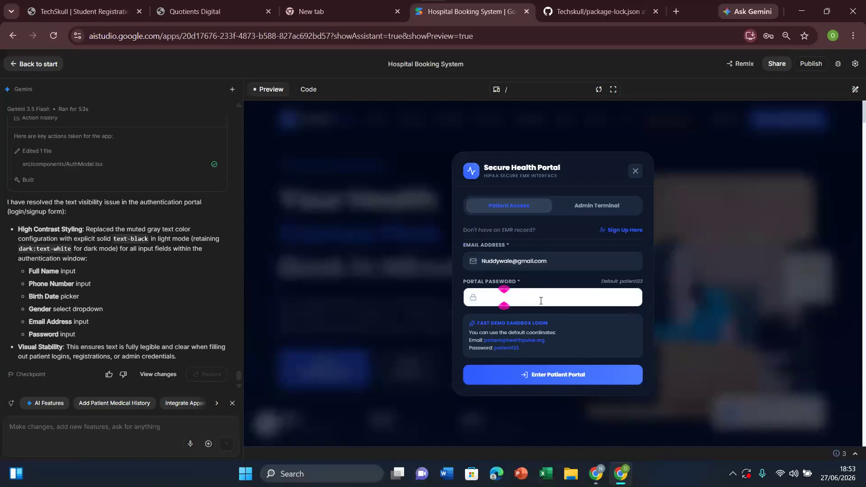
drag(555, 261, 454, 261)
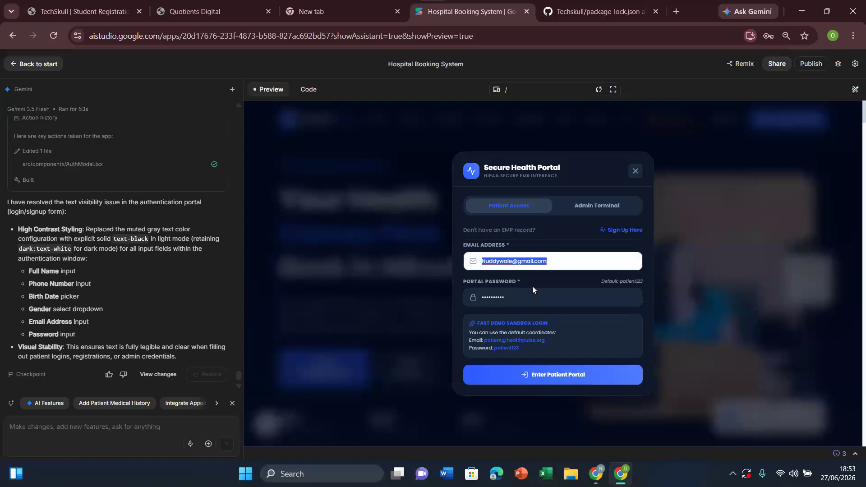
click(528, 300)
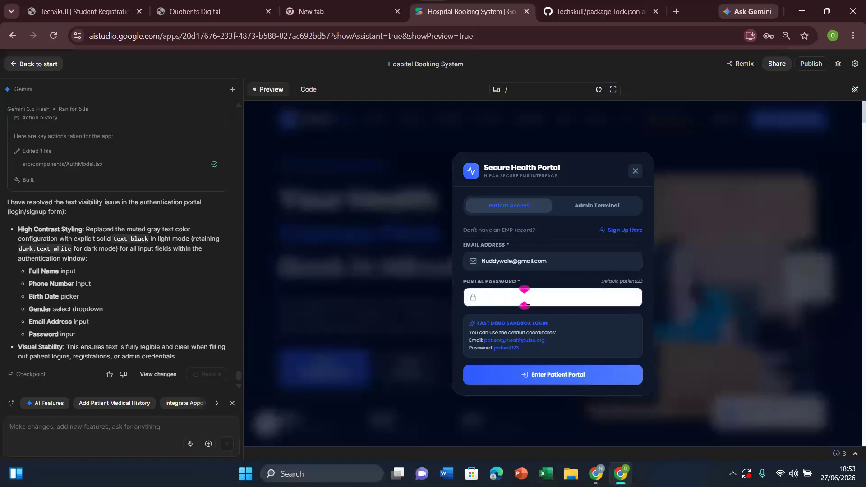
click(564, 379)
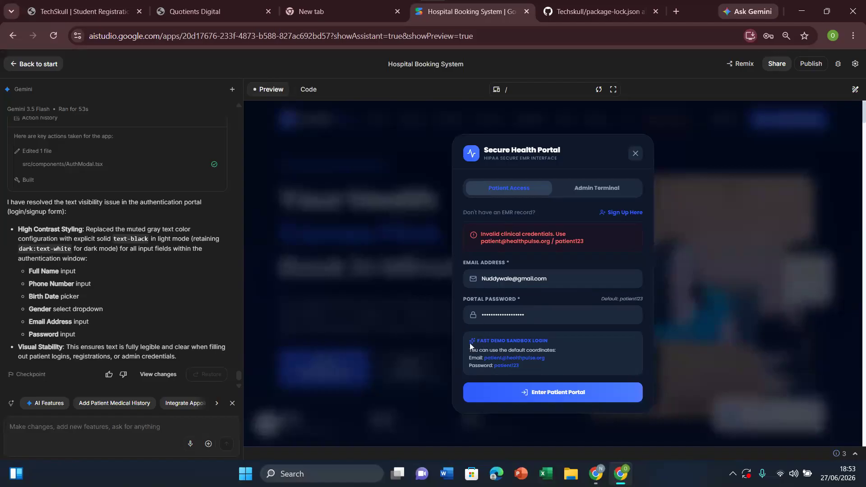
Step: Ask Gemini to remove the Fast Demo Sandbox Login email and password from the login, including the copied demo email and password in the request
drag(465, 338, 532, 369)
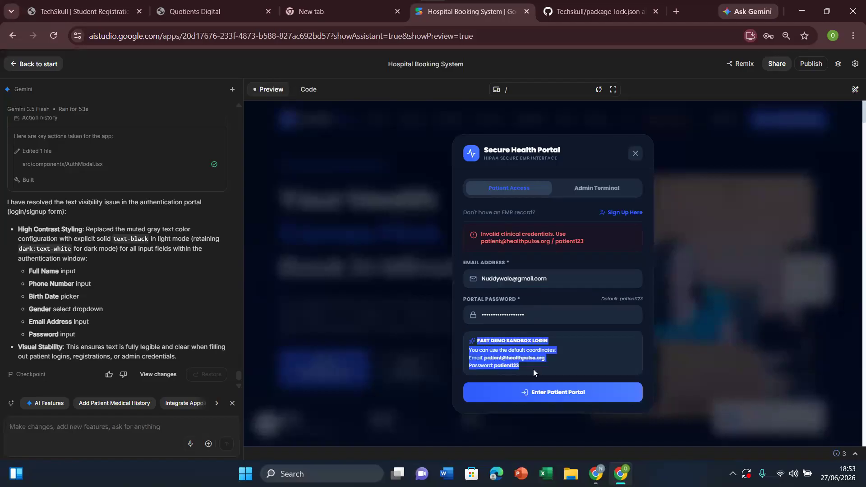
click(109, 427)
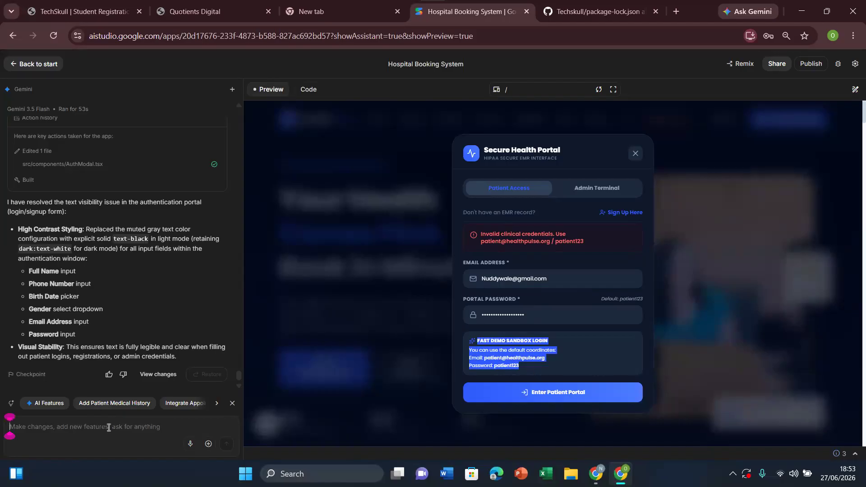
text(remove )
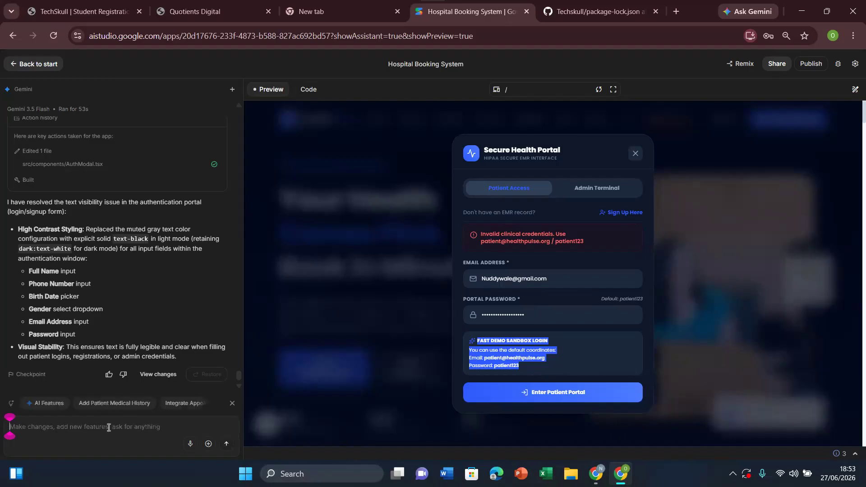
text(this email and password is the login)
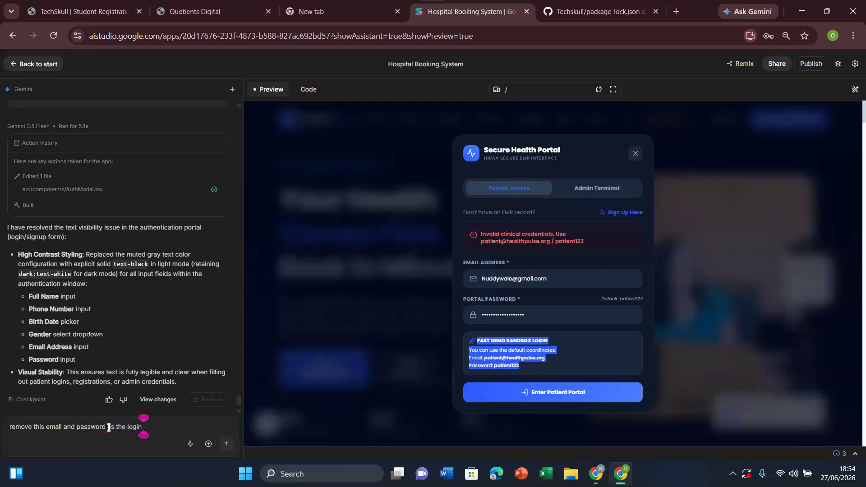
key(ctrl+v)
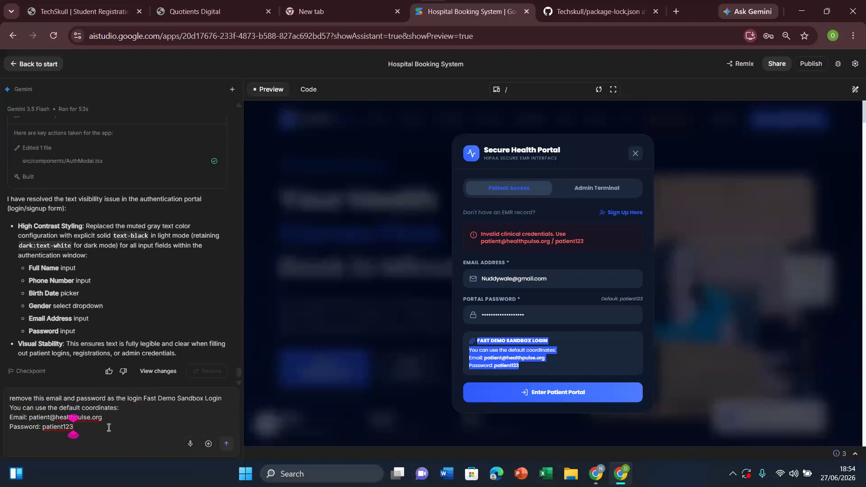
click(226, 445)
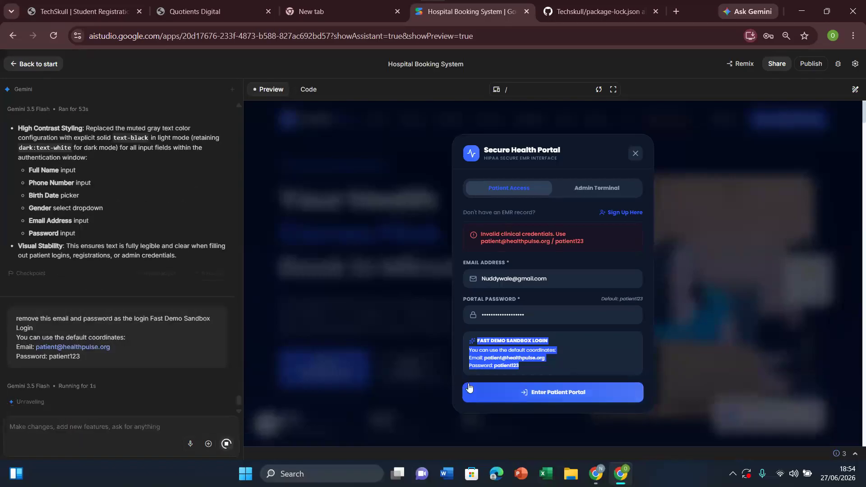
Step: Clear the portal password and email address fields of the patient login, and close the Secure Health Portal form
click(559, 280)
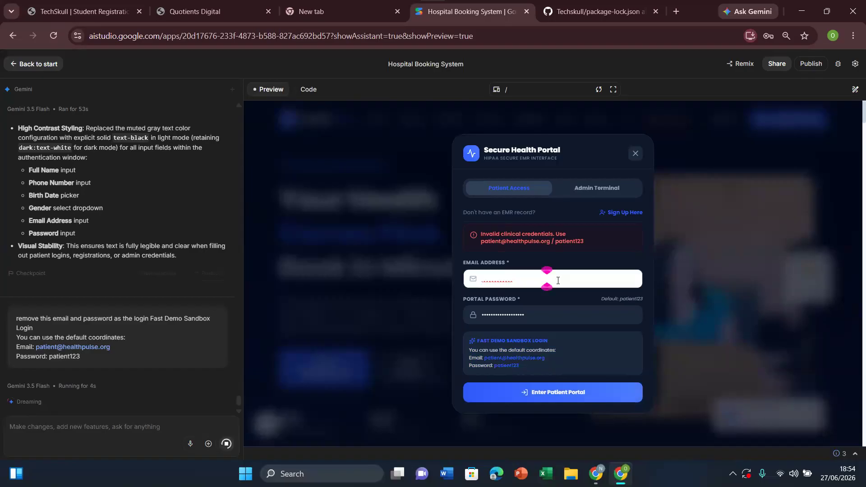
click(571, 315)
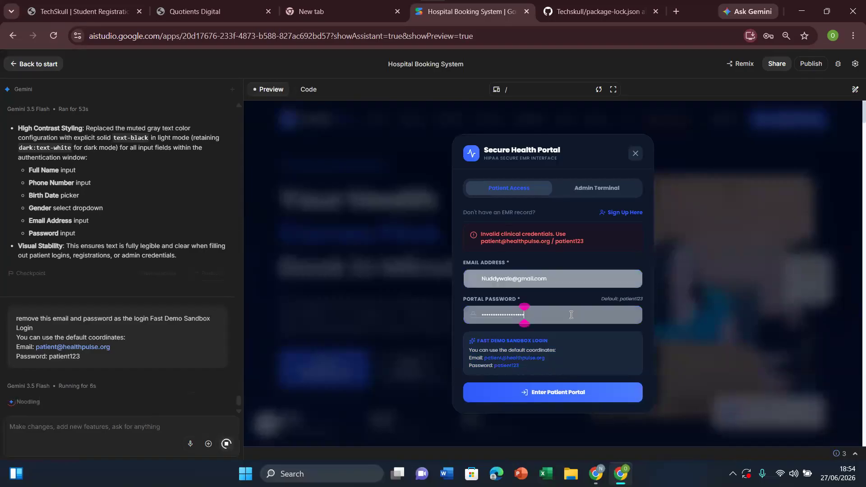
key(ctrl+a)
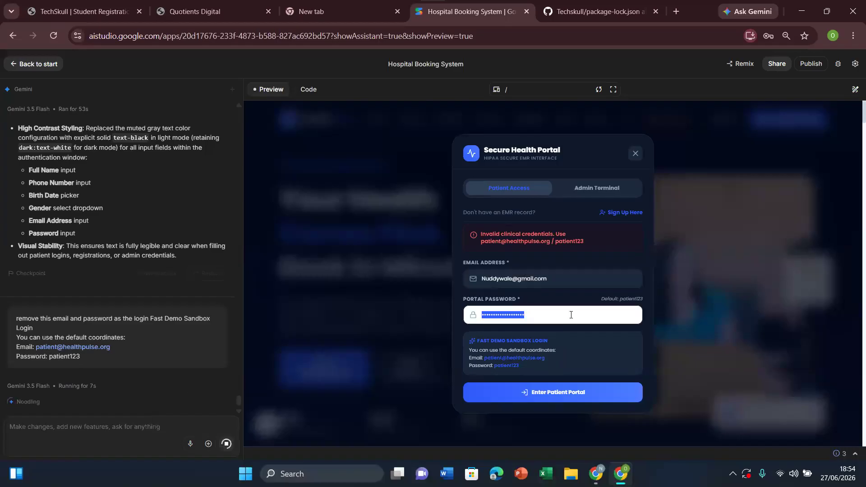
key(BackSpace)
triple_click(560, 278)
key(BackSpace)
click(665, 210)
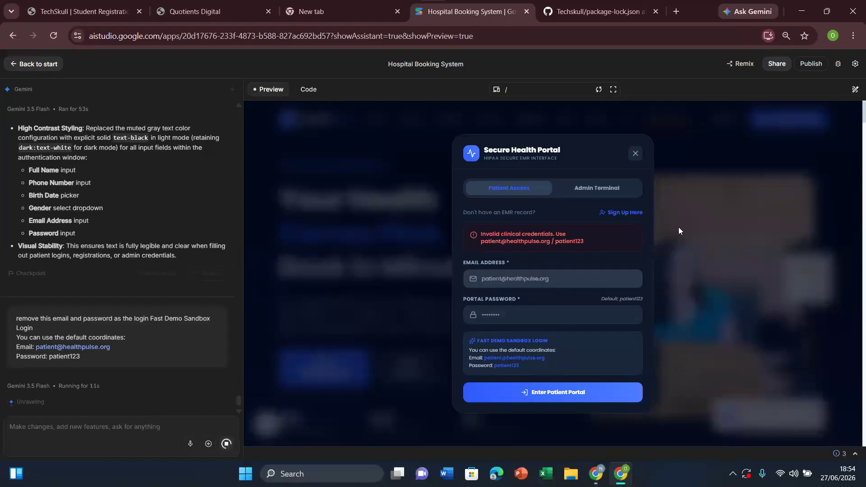
click(679, 228)
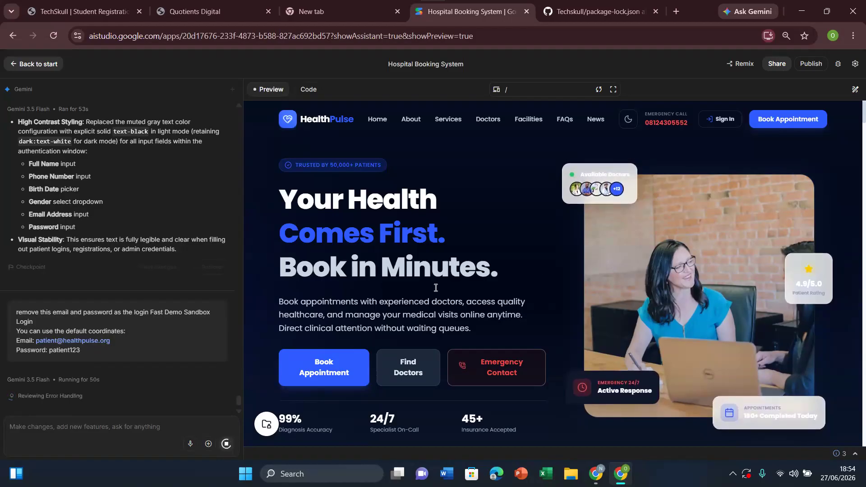
Step: Send Gemini the request "when the sign up or sign in input fo4rm is on focus remove the white background"
click(135, 427)
text(when the si)
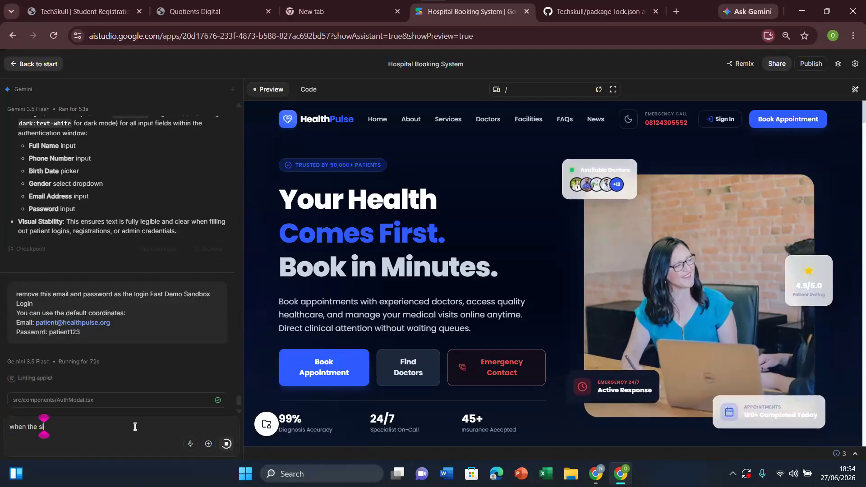
text(gn up )
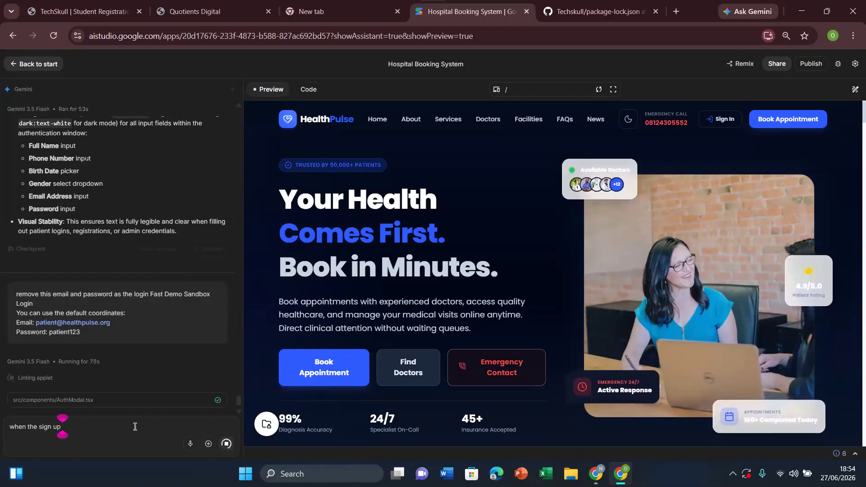
text(o)
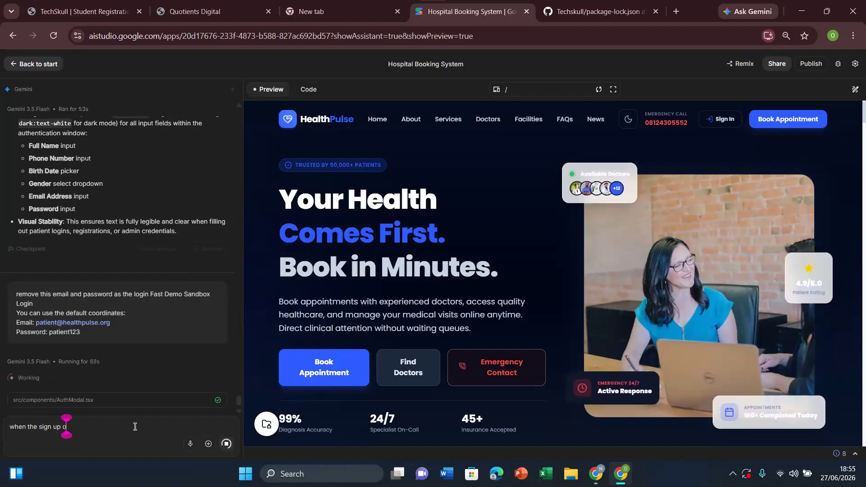
text(r sign in form)
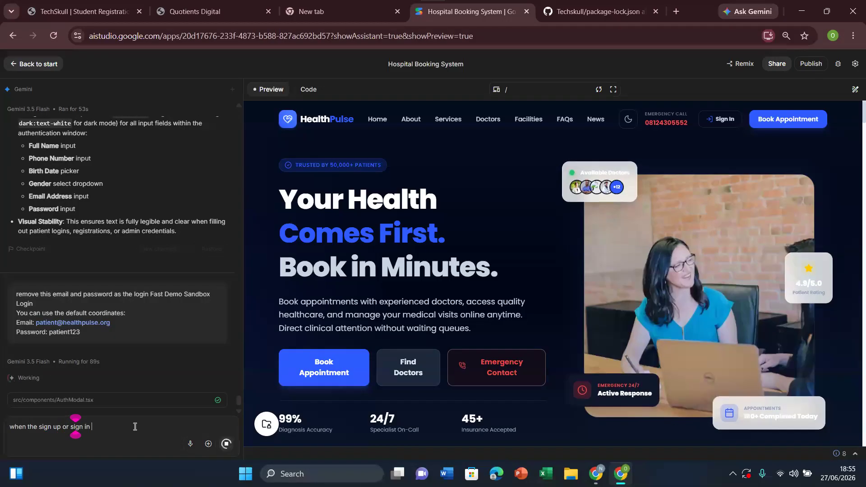
key(BackSpace)
key(BackSpace)
key(BackSpace)
text(i)
key(BackSpace)
key(BackSpace)
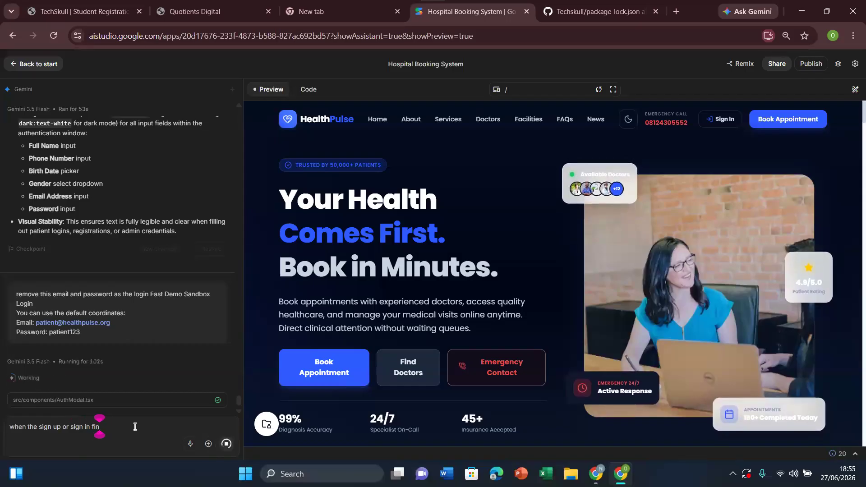
text(input fo4rm )
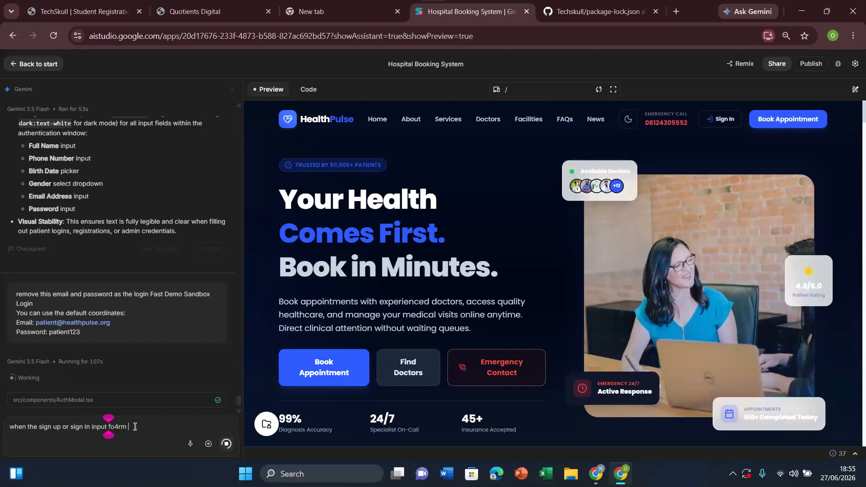
text(is on focu)
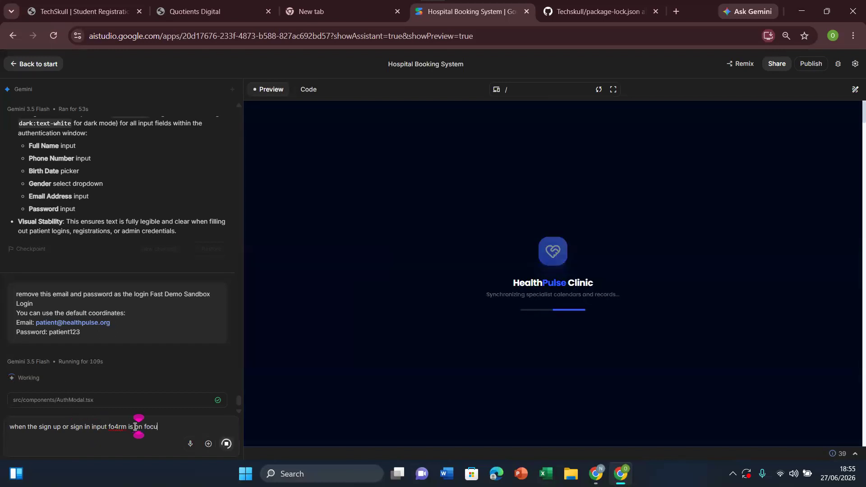
text(s )
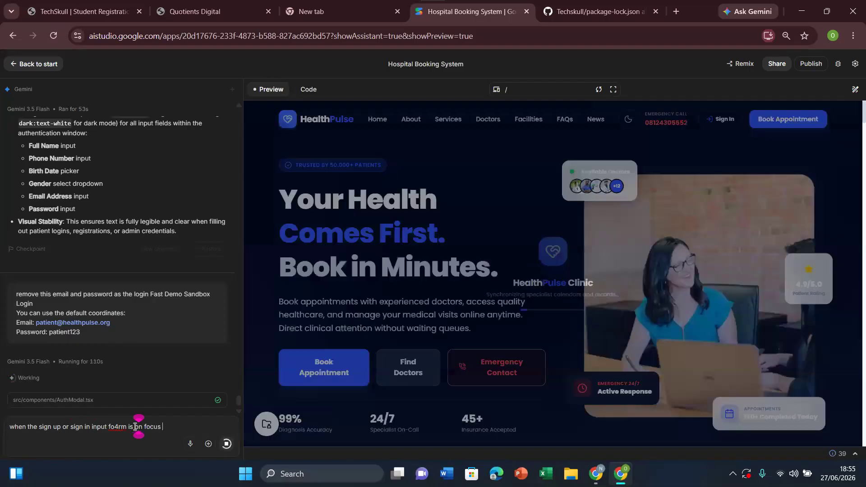
text(remove the)
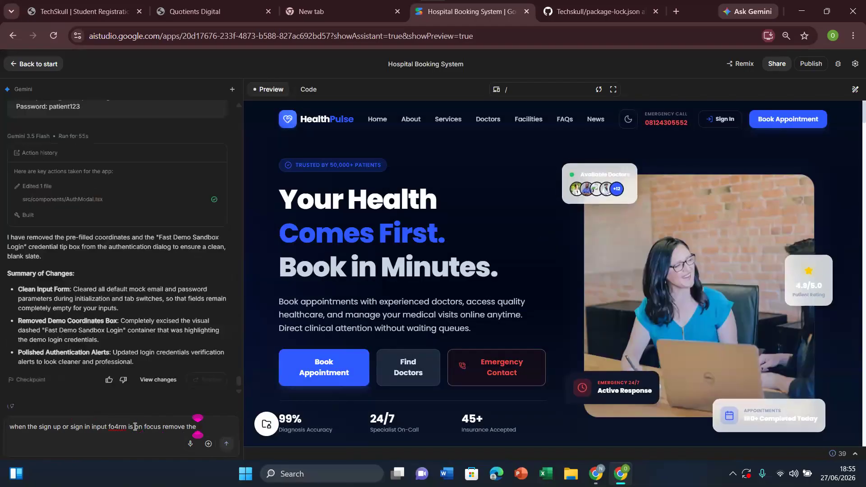
text( white backgr)
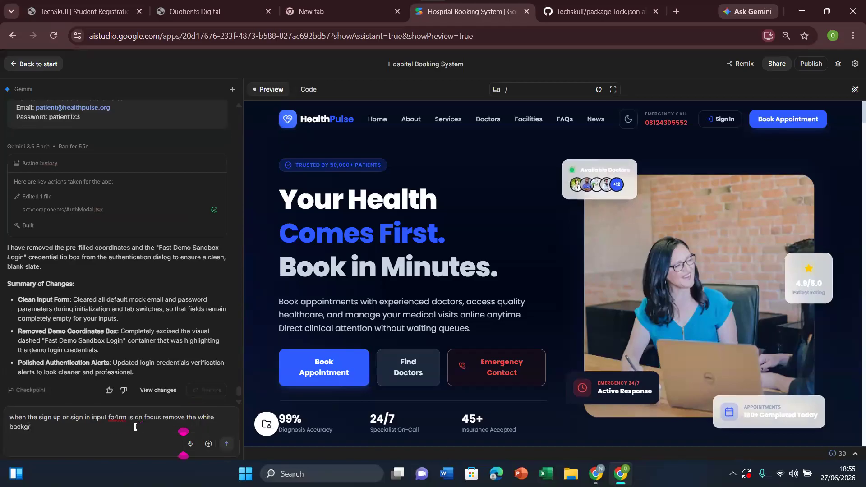
text(ound)
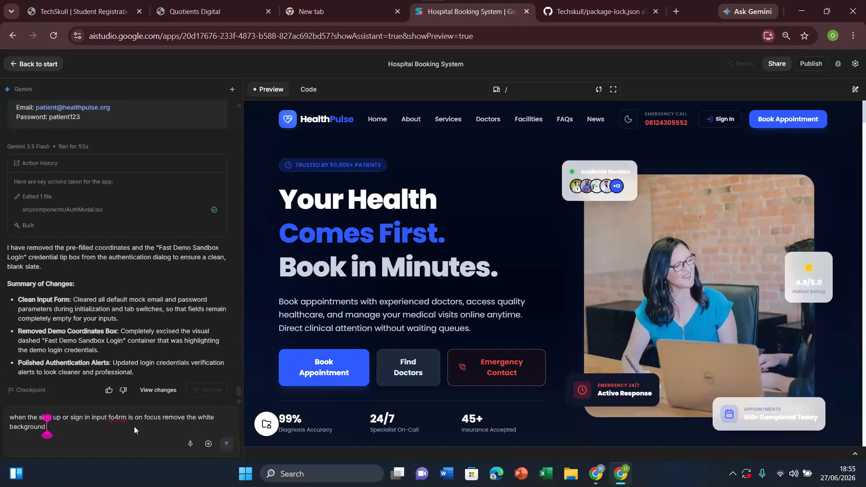
click(226, 444)
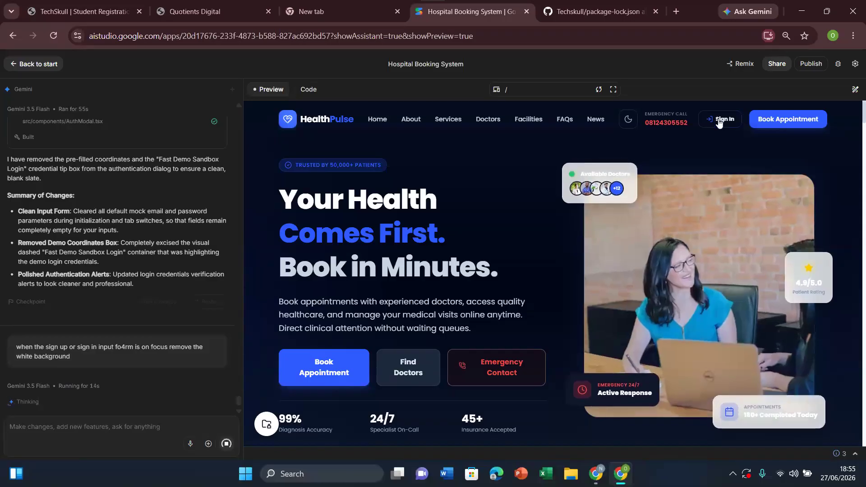
Step: Open the Sign In form and test its email field with the copied demo login text, including the demo password, moving focus to the password field
click(720, 126)
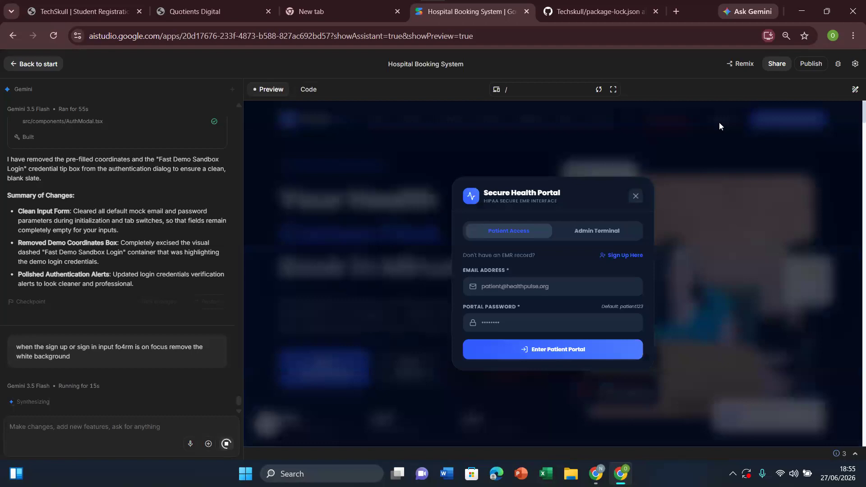
click(519, 292)
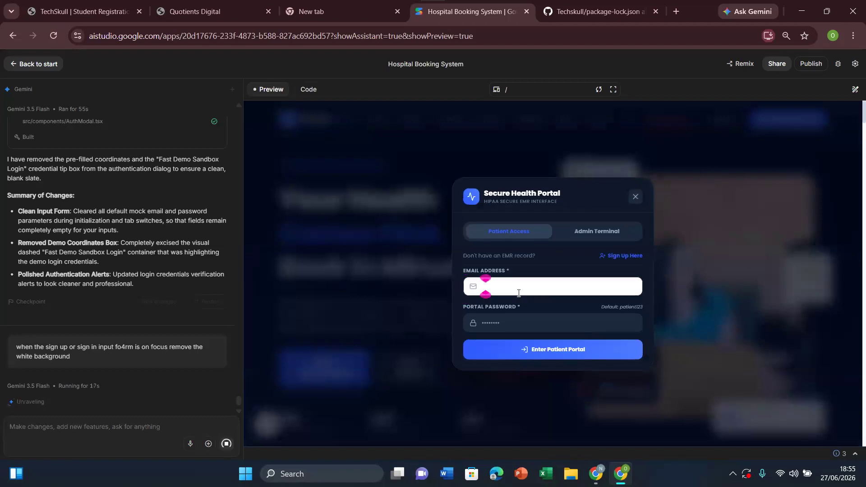
key(ctrl+v)
key(Tab)
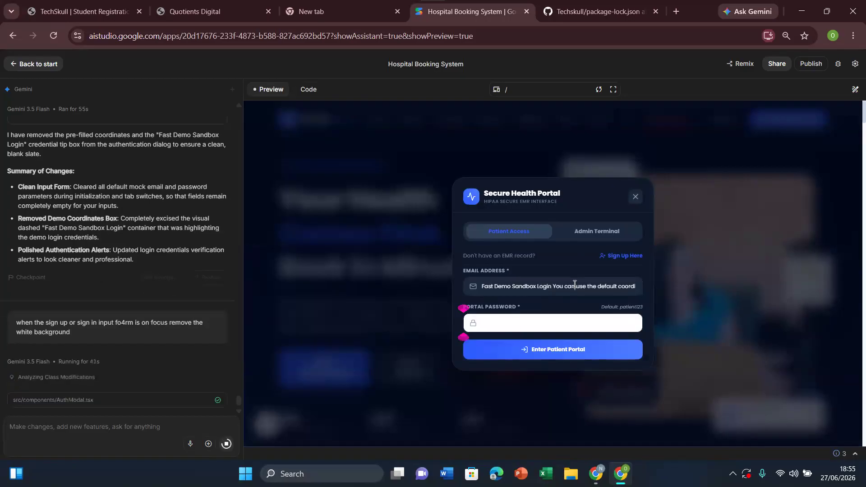
Step: Replace the email field's content with a Gmail address, enter the portal password, submit the patient login and save the password in the browser
click(575, 284)
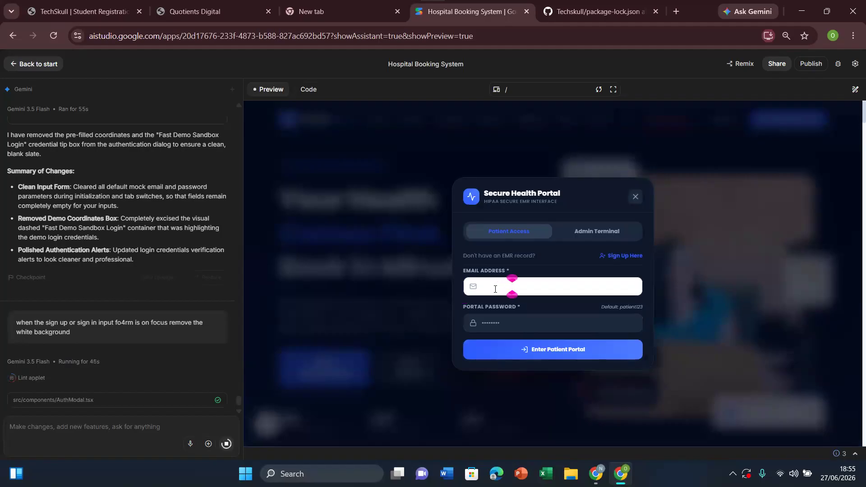
text(dfsdf)
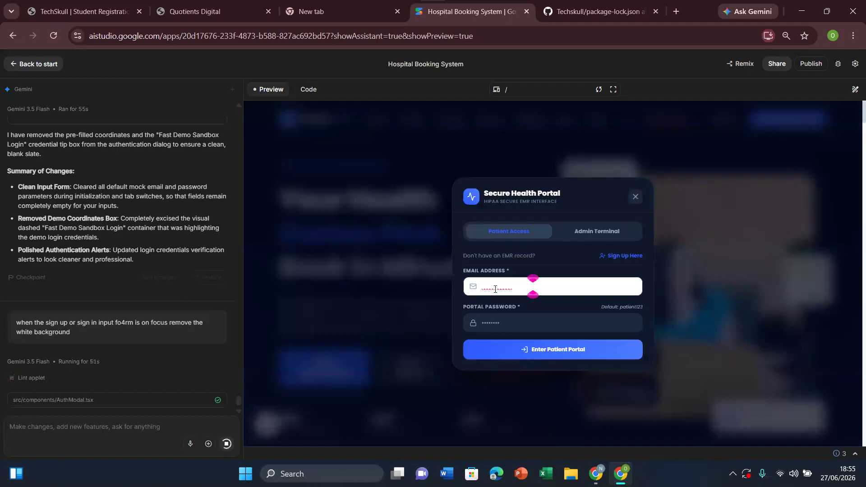
click(507, 329)
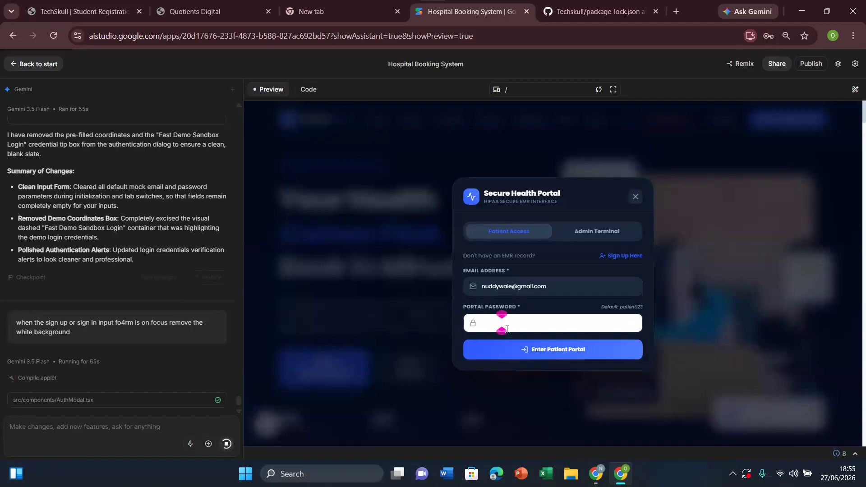
click(569, 356)
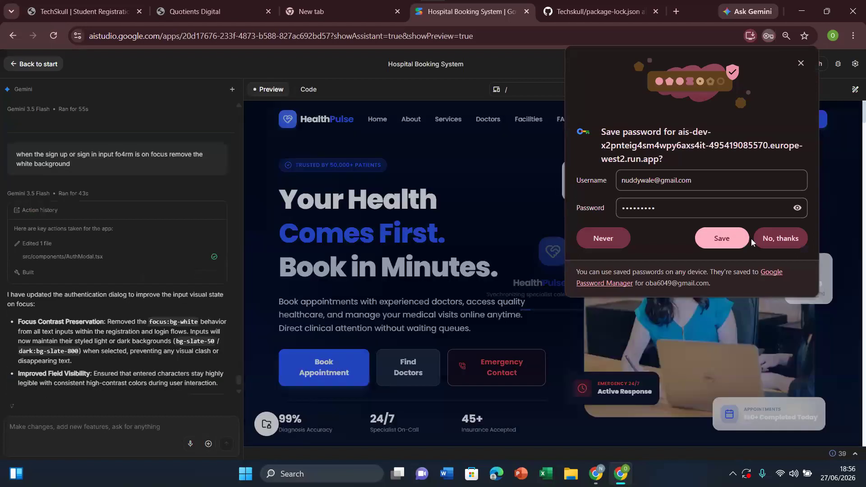
click(740, 239)
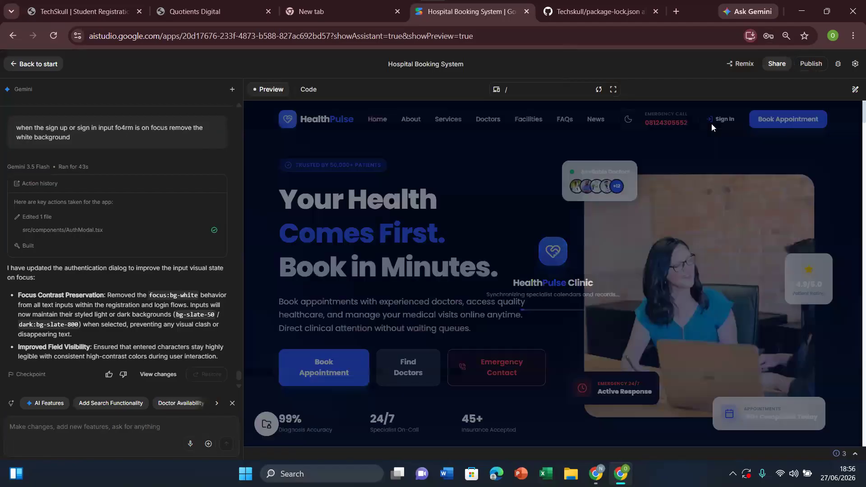
Step: Open the Sign In form, enter the patient's email address and portal password, submit the patient login, and close the form
click(714, 121)
click(523, 287)
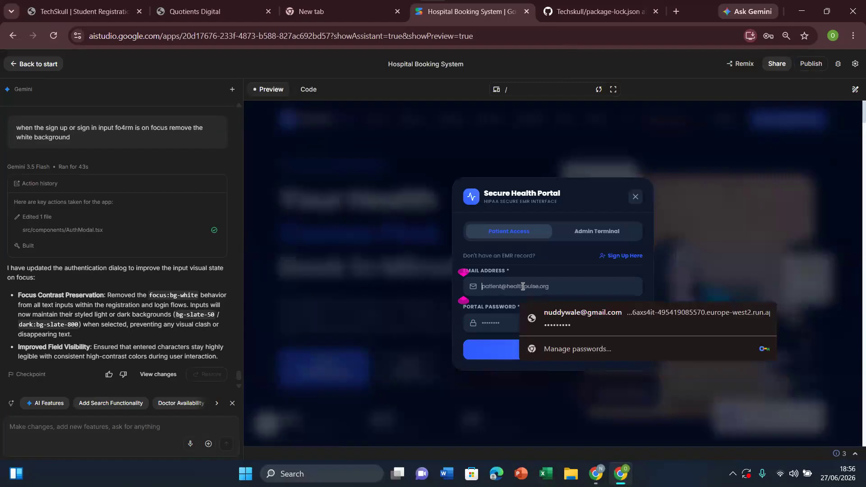
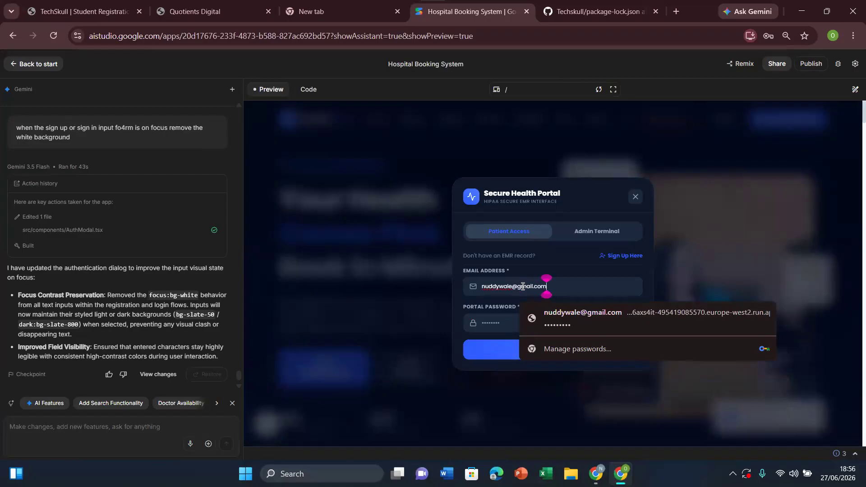
click(502, 330)
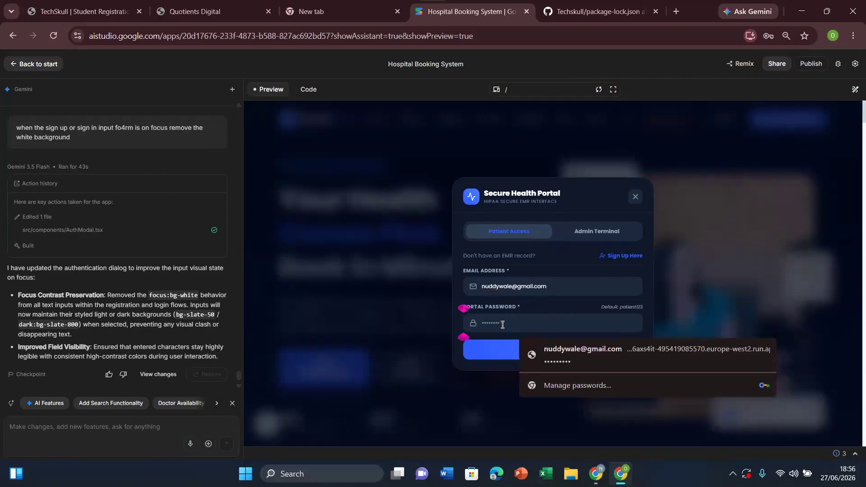
text(•••••••••••)
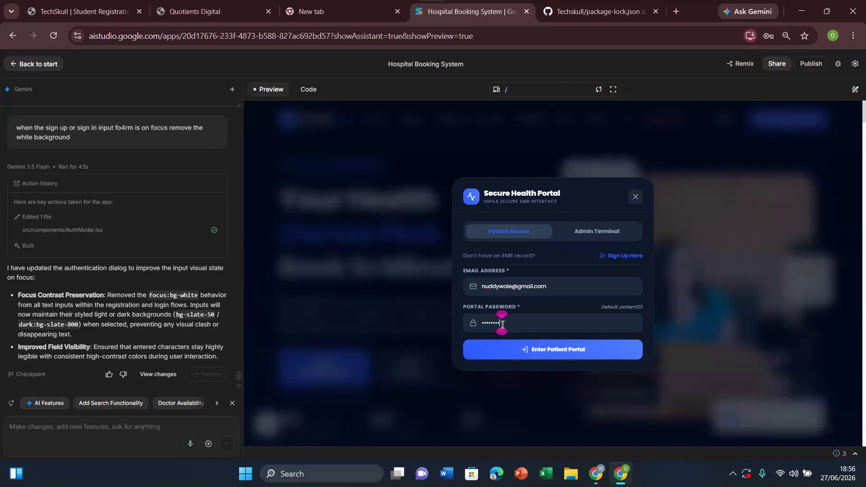
click(558, 353)
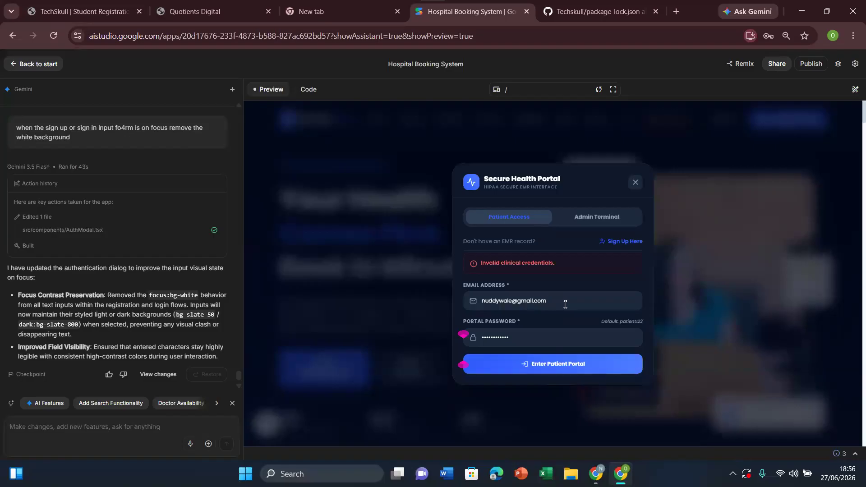
drag(556, 301, 489, 302)
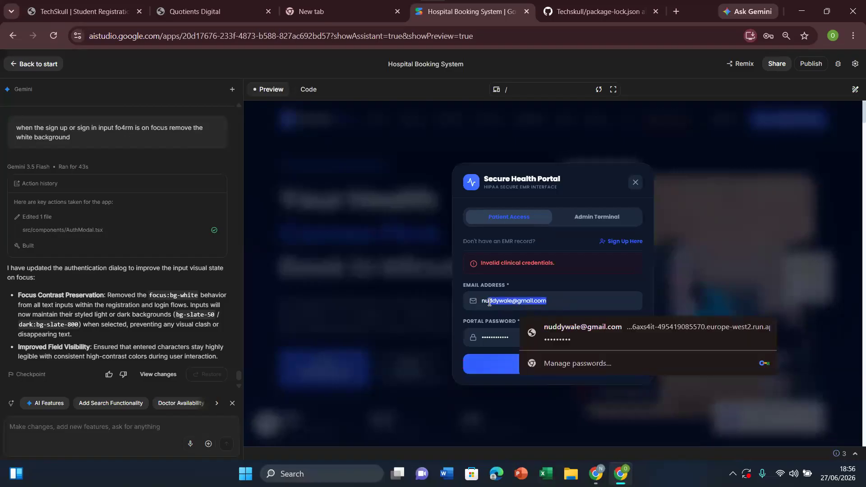
click(409, 304)
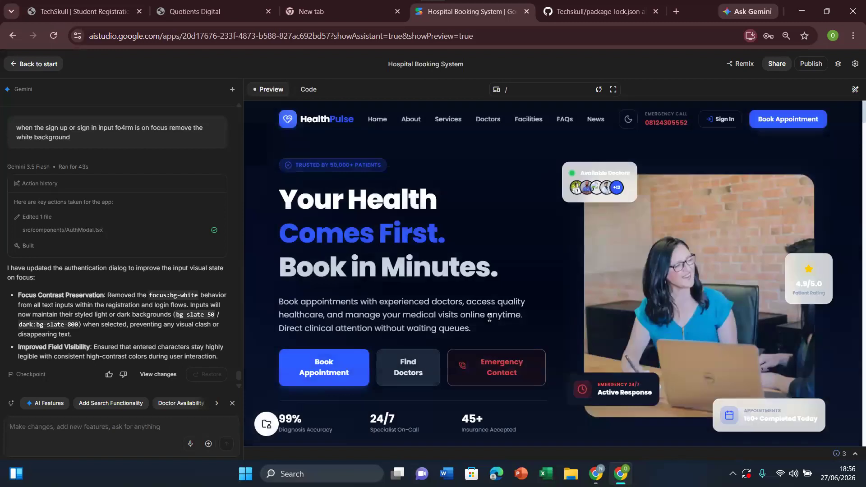
Step: Reopen the Sign In form and send Gemini the request "remove all the default login and allow any user to login or sign up"
click(723, 120)
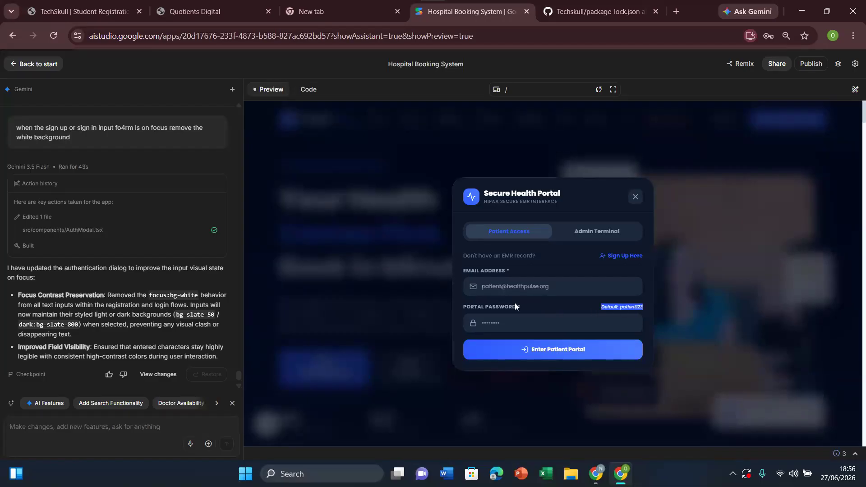
click(123, 426)
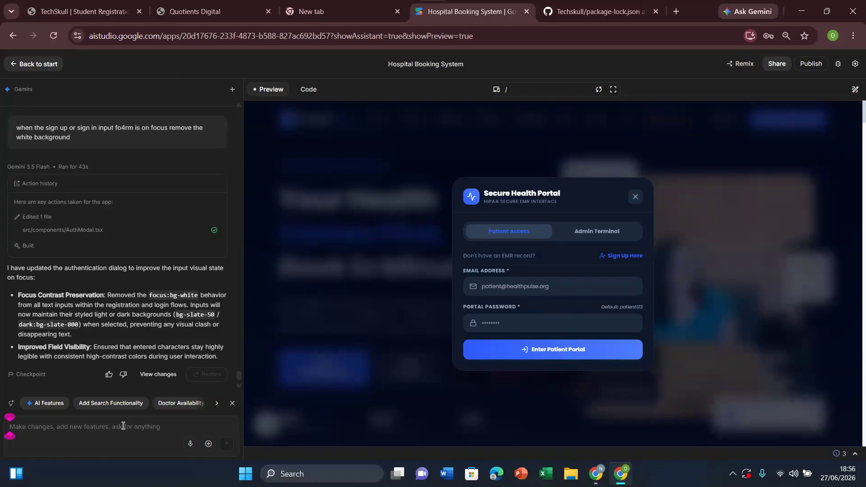
text(r)
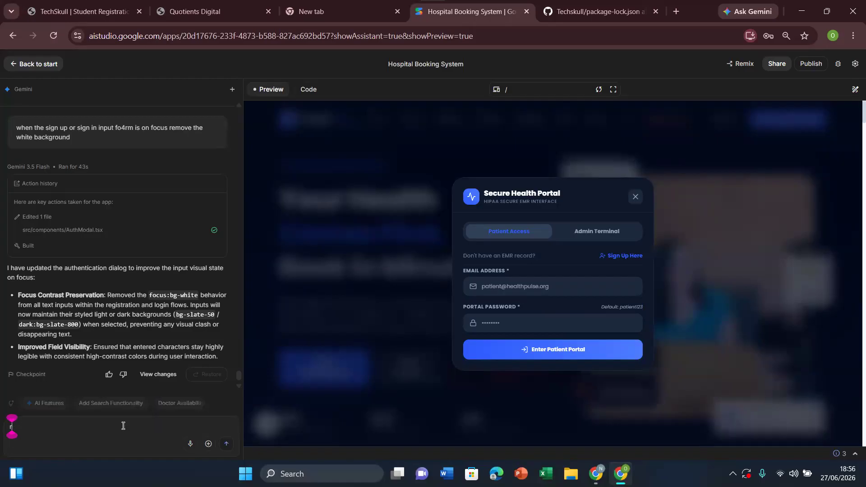
text(emove a)
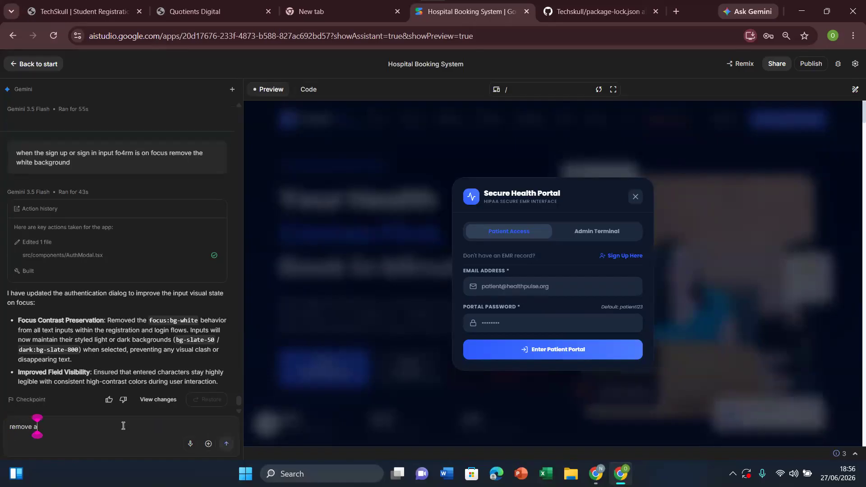
text(ll the de)
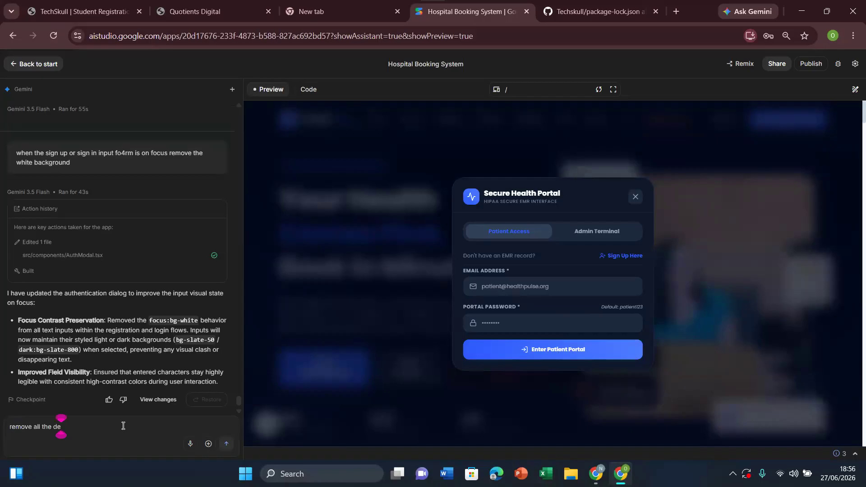
text(fault lo)
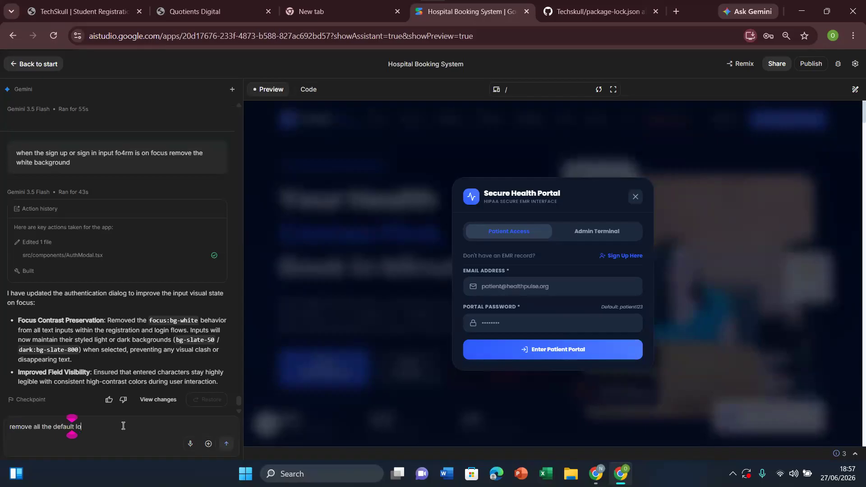
text(gin and allow any user to login or sign up)
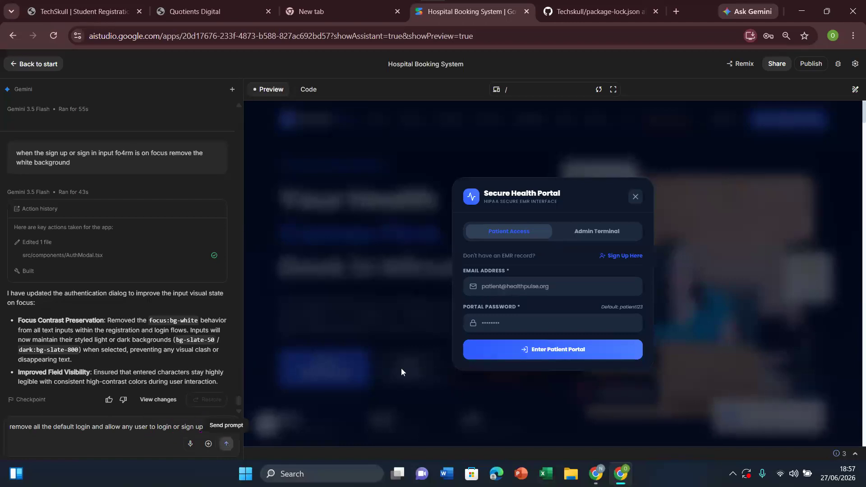
key(Return)
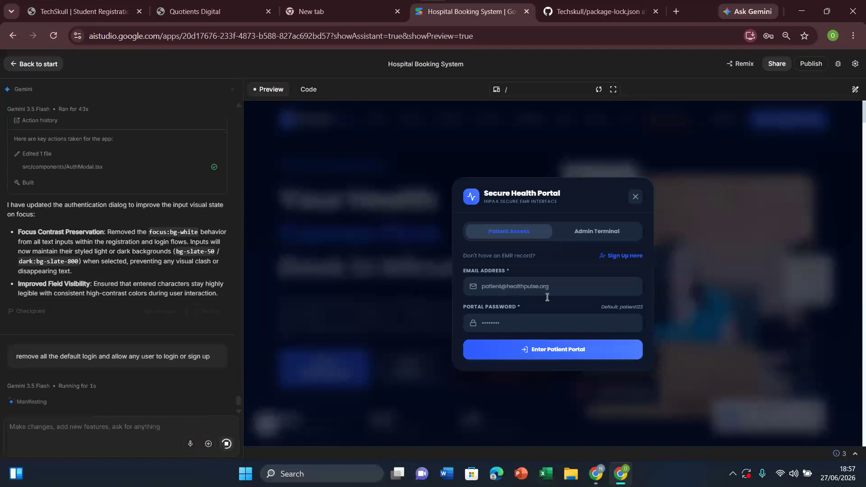
Step: Focus the patient login's email field while Gemini works, and decline the browser's offer to update the saved password
click(518, 289)
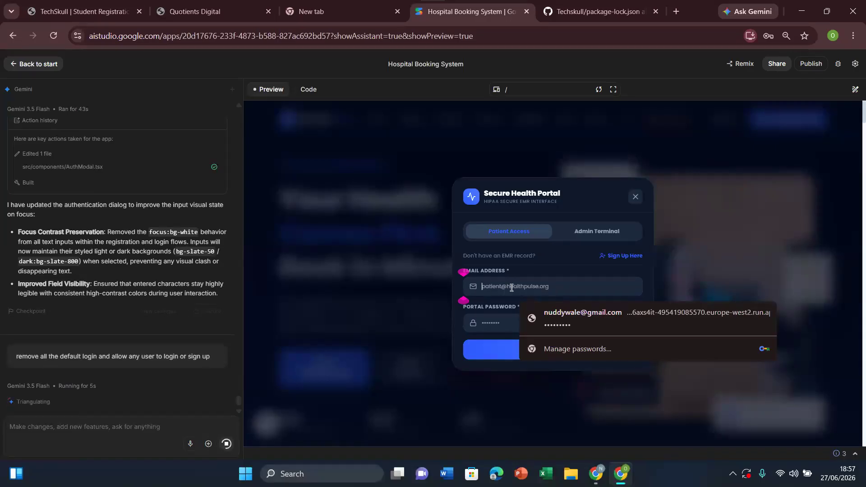
click(720, 274)
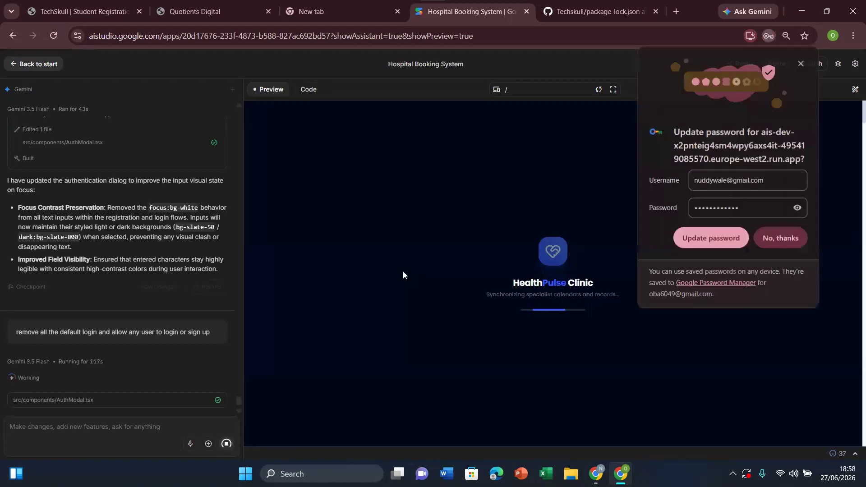
click(789, 237)
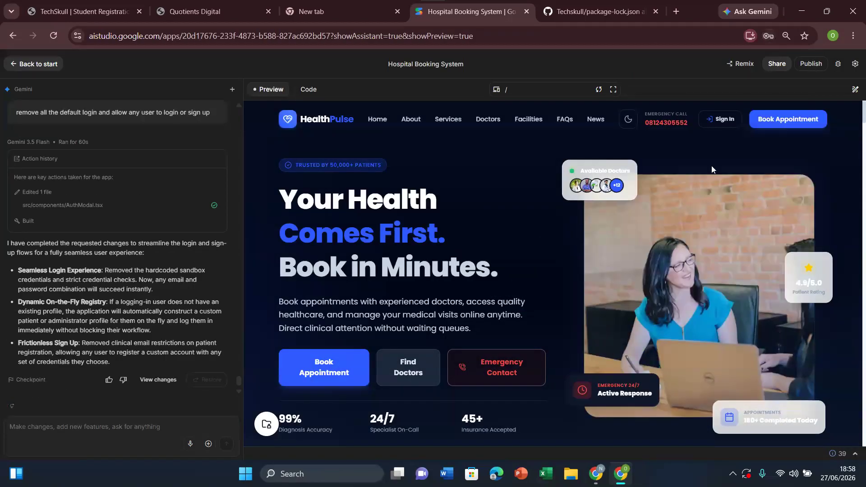
Step: Log in to the patient portal with the saved email and password, verifying with the Windows PIN, and log out again
click(725, 120)
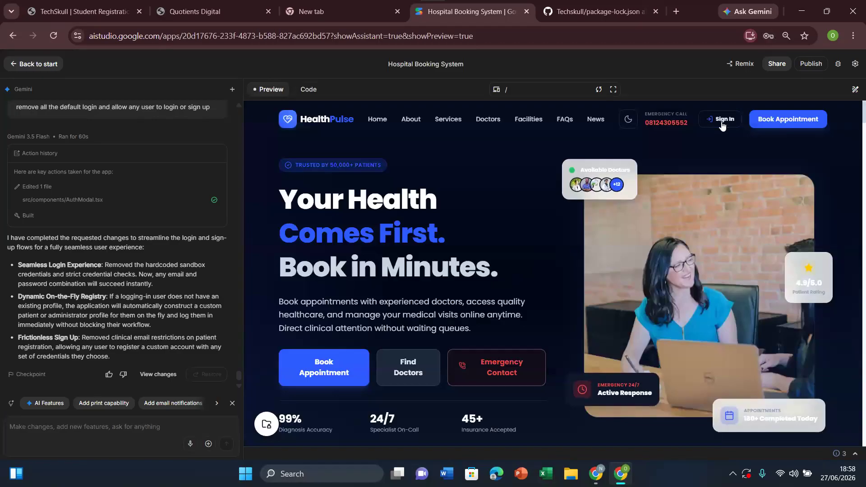
click(722, 121)
click(531, 286)
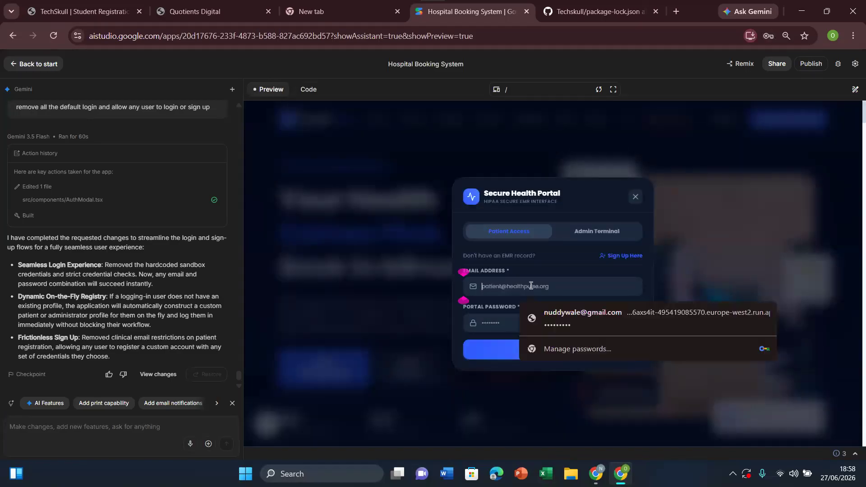
click(582, 313)
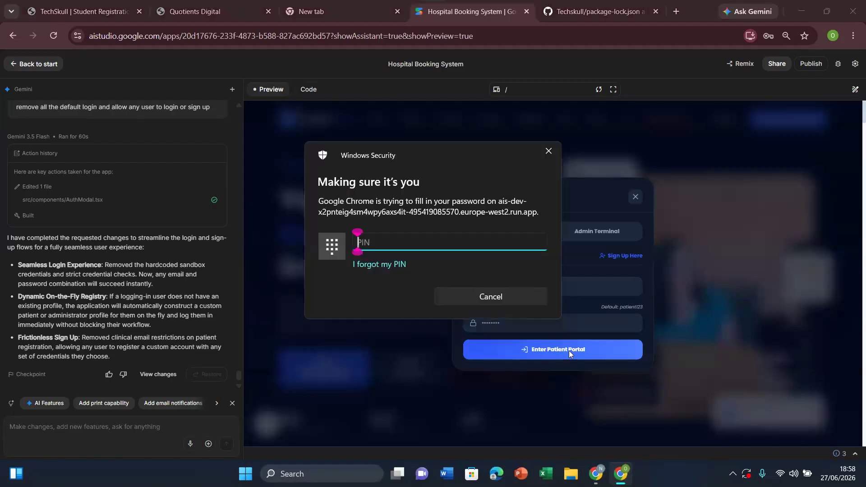
text(••••)
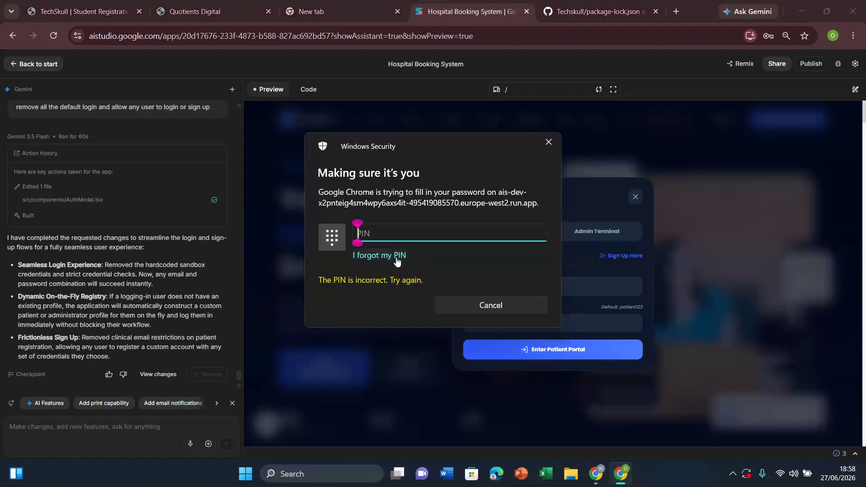
text(••••)
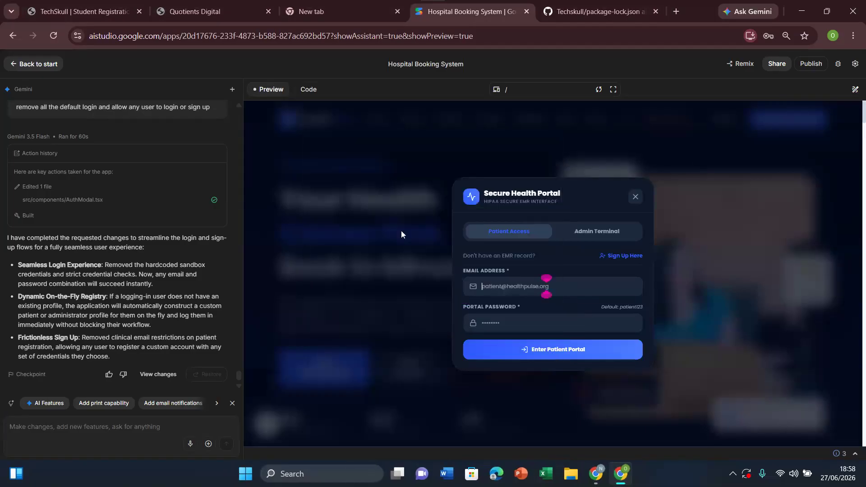
click(563, 356)
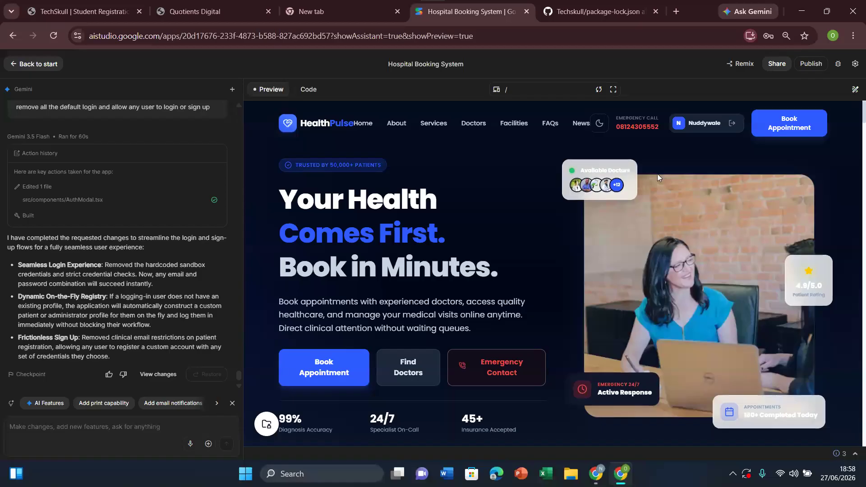
click(731, 129)
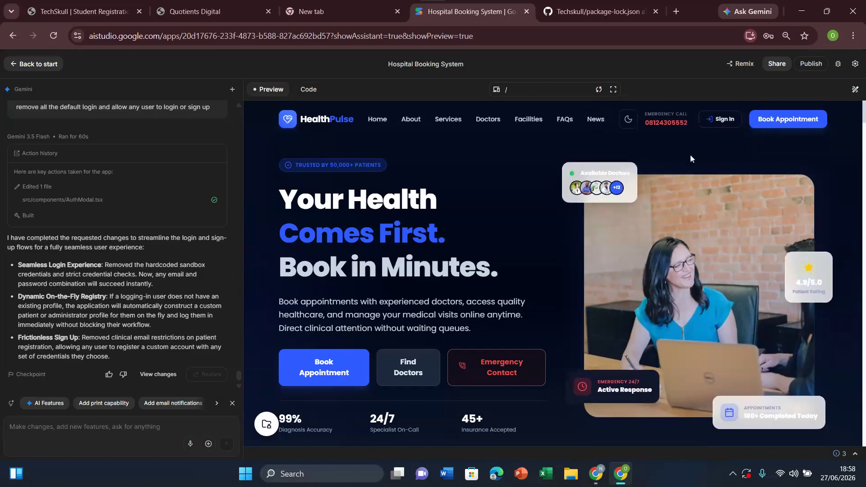
Step: Log in to the Admin Terminal with the saved email and portal password, and log out of the Clinical Administration Console
click(718, 121)
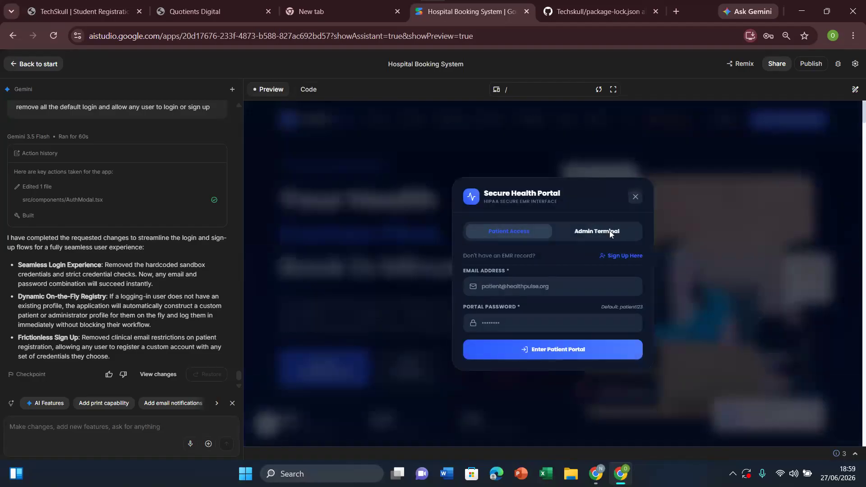
click(610, 231)
click(543, 280)
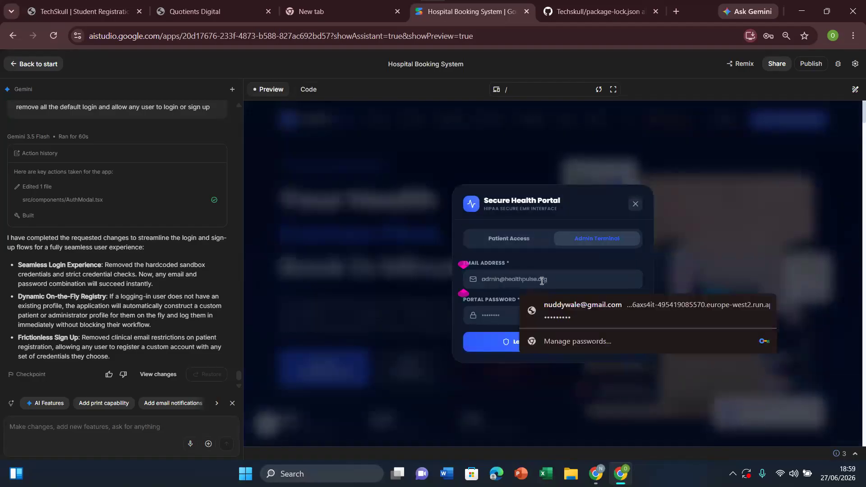
click(575, 312)
click(567, 344)
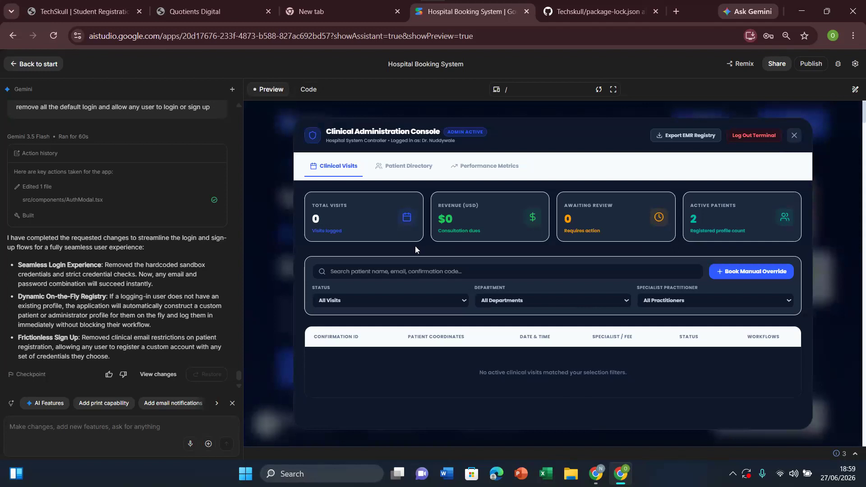
click(753, 135)
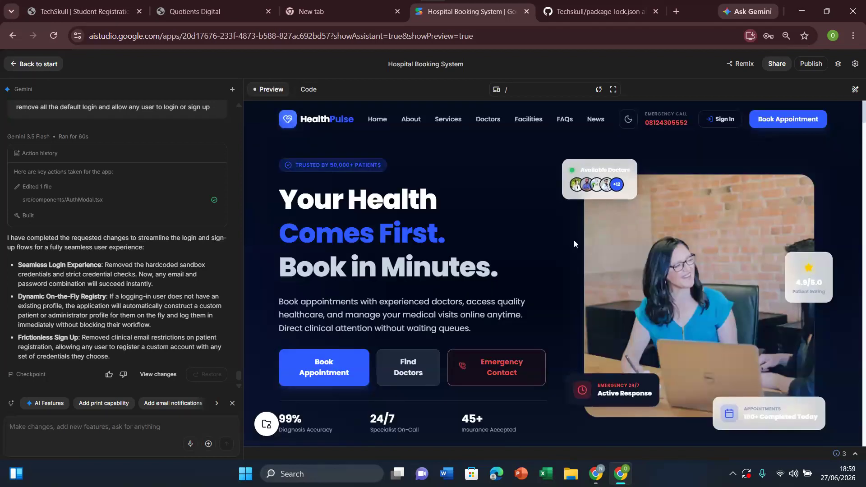
Step: Review the patient sign-up, patient login and Admin Terminal forms for remaining default credentials, and close the Secure Health Portal
click(724, 120)
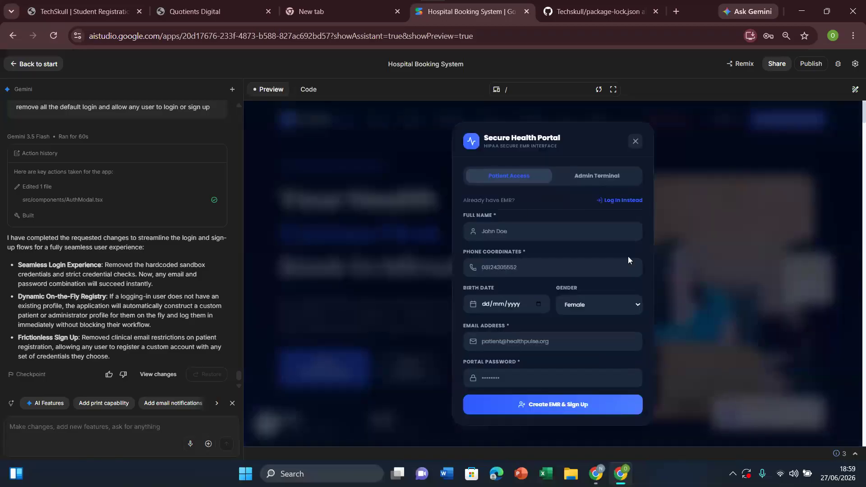
click(619, 201)
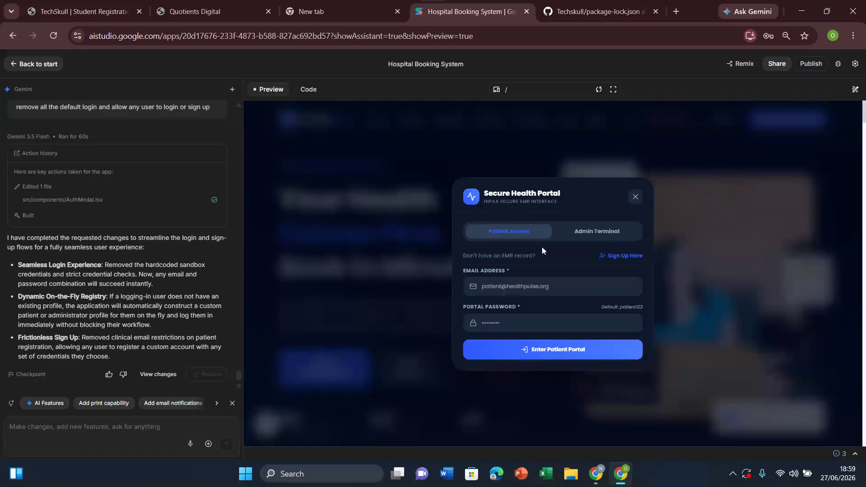
click(594, 241)
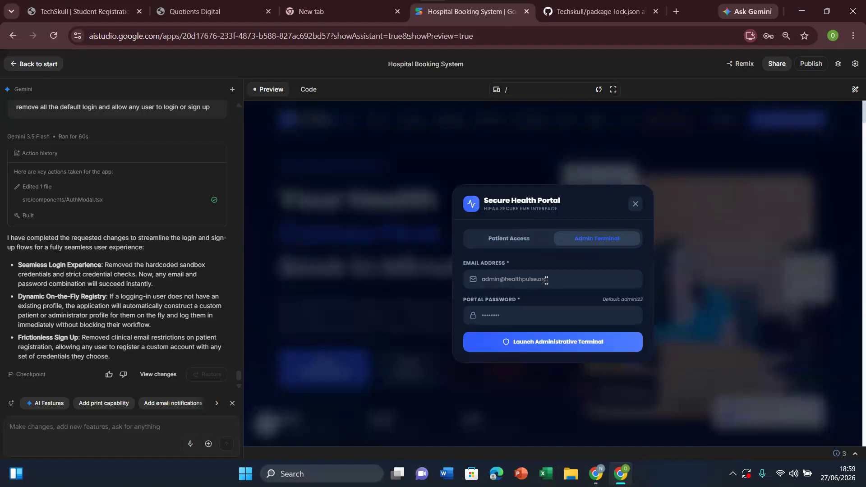
click(636, 205)
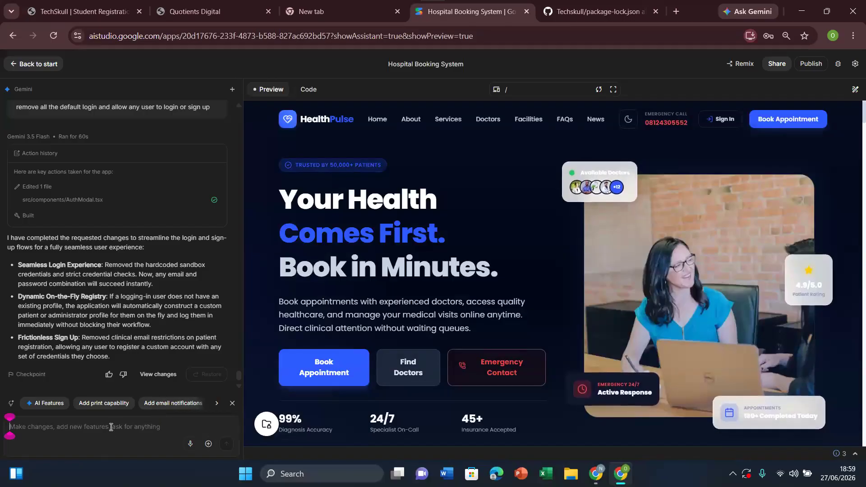
Step: Send Gemini the prompt "i want this application to use mongodb as the database"
text(i want)
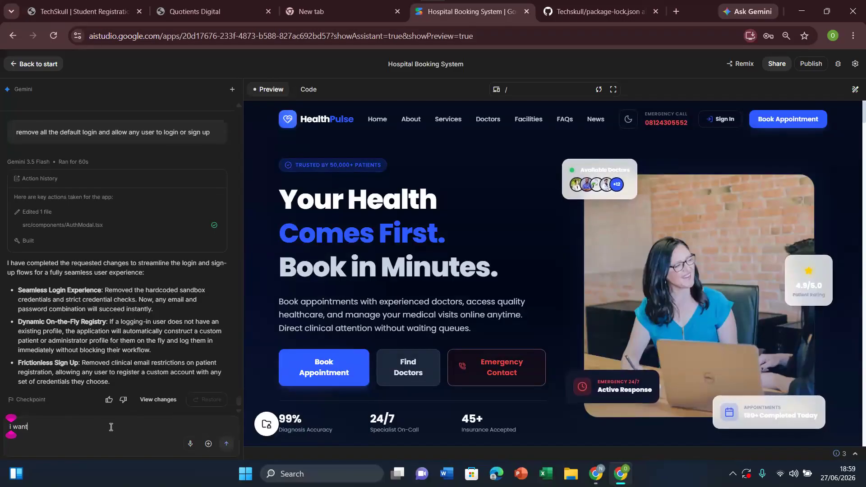
text( t)
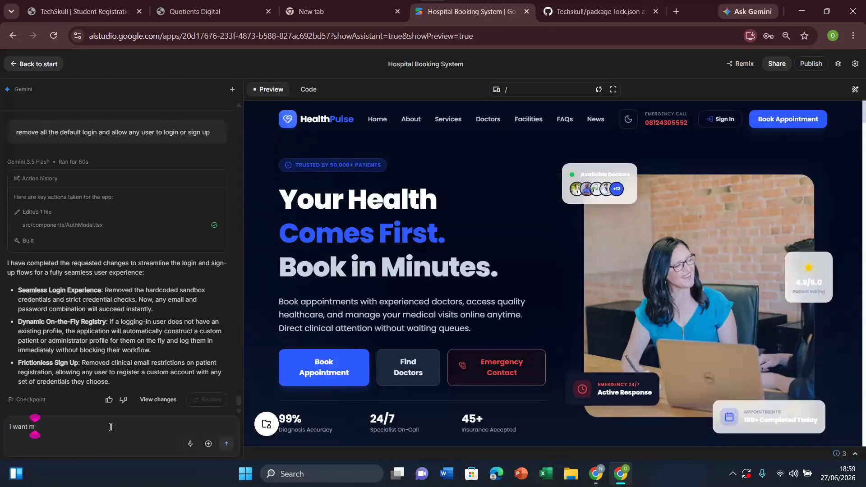
text(his app)
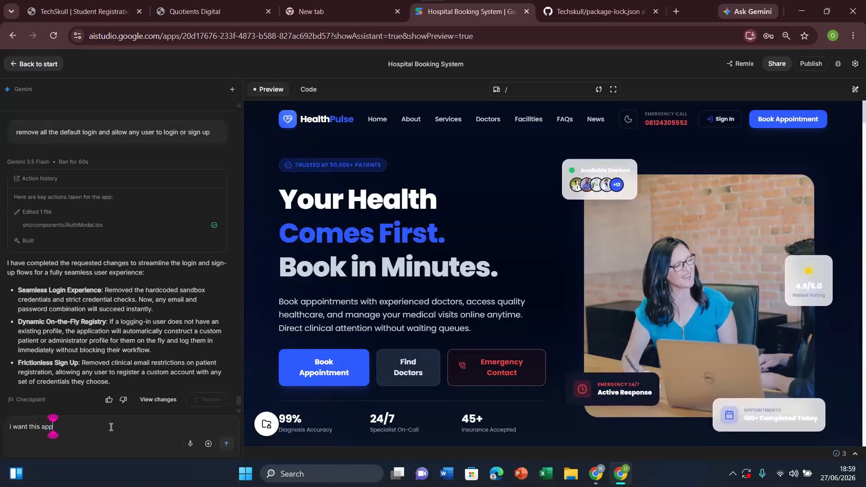
text(licat)
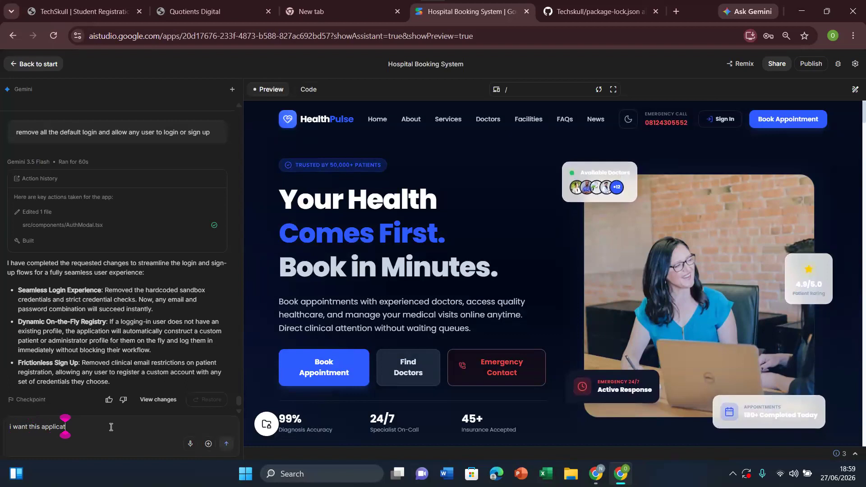
text(ion to use mon)
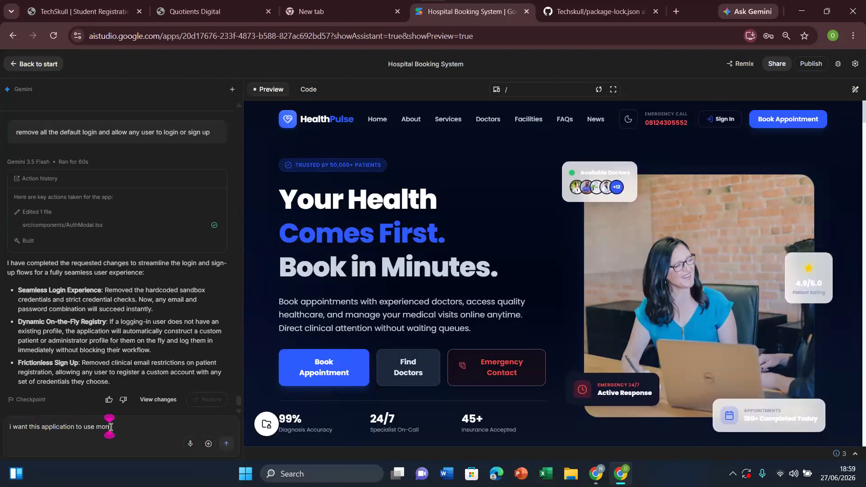
text(godb)
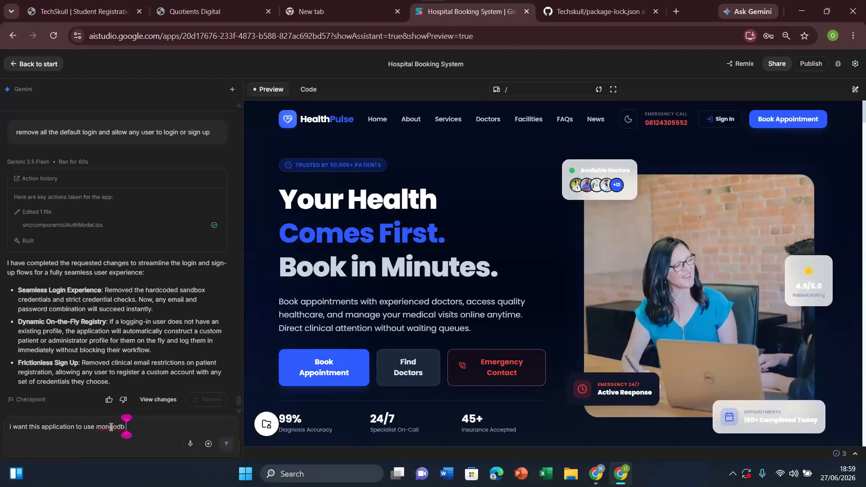
text( as the database)
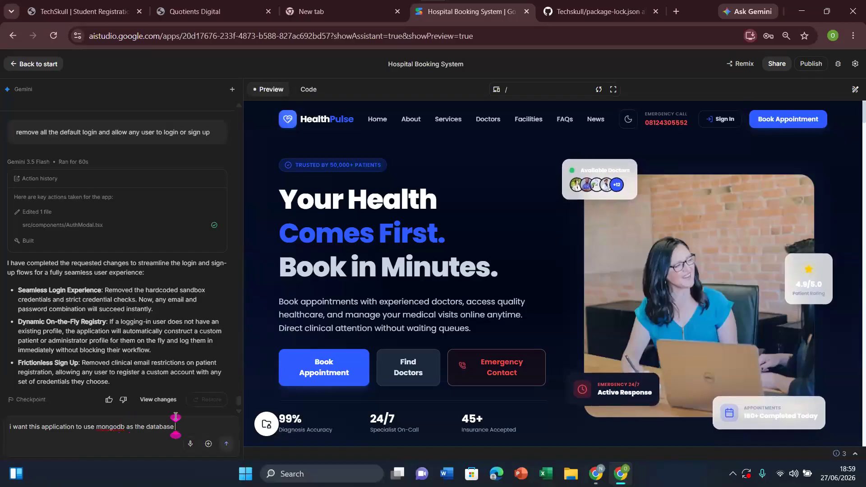
click(226, 445)
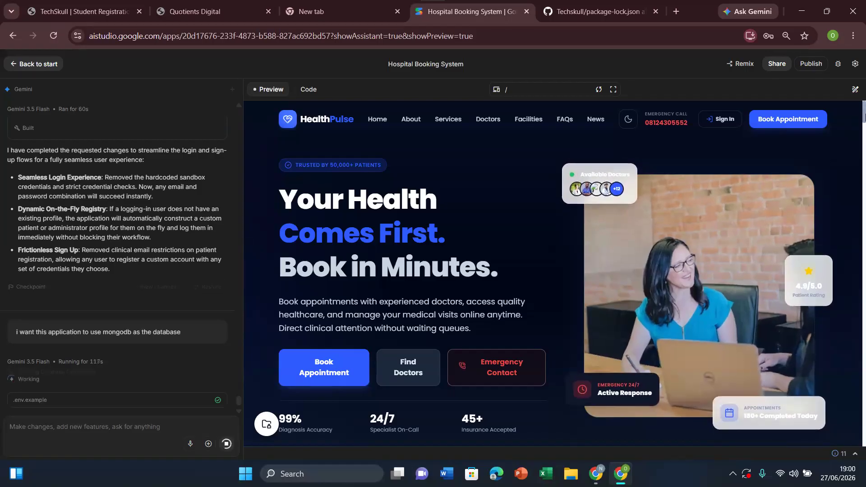
mouse_move(865, 117)
mouse_down()
mouse_move(865, 201)
mouse_move(865, 120)
mouse_up()
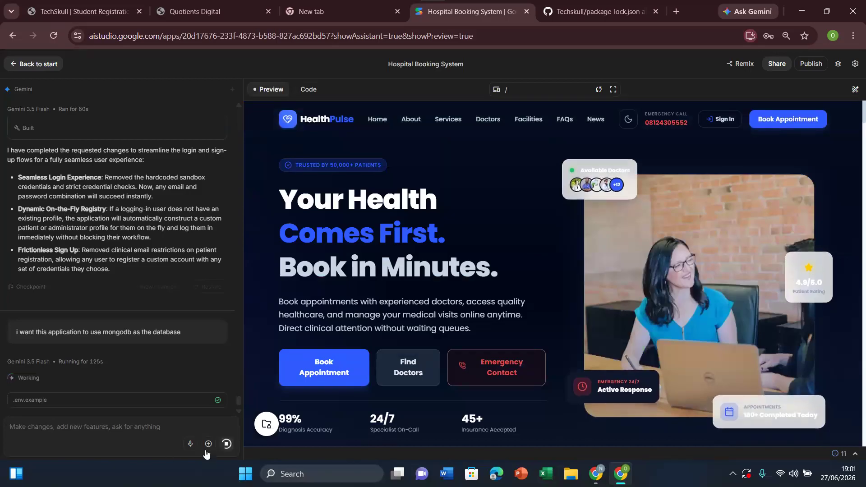
click(208, 444)
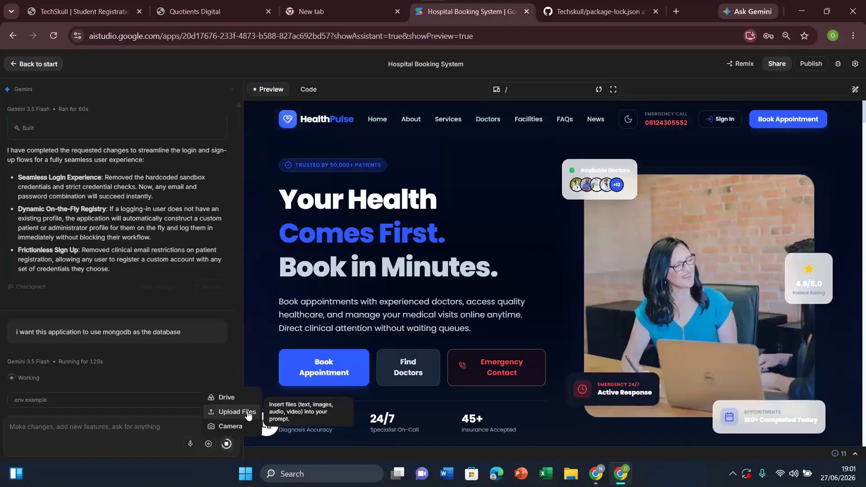
click(129, 429)
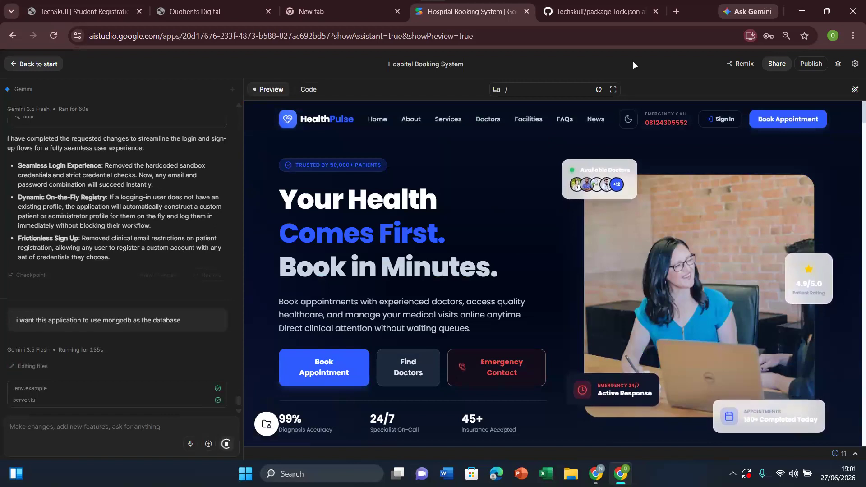
Step: Open imgur.com/upload in a new browser tab and upload the "school" image from the Desktop folder
click(677, 13)
text(im)
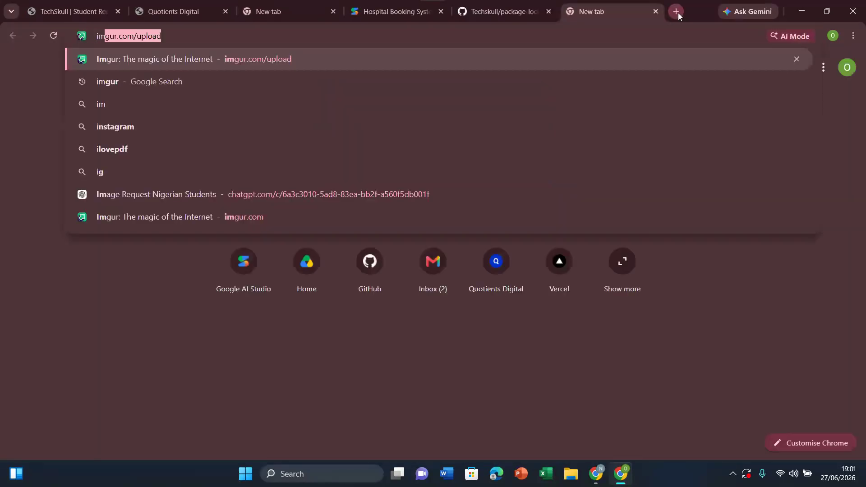
key(Return)
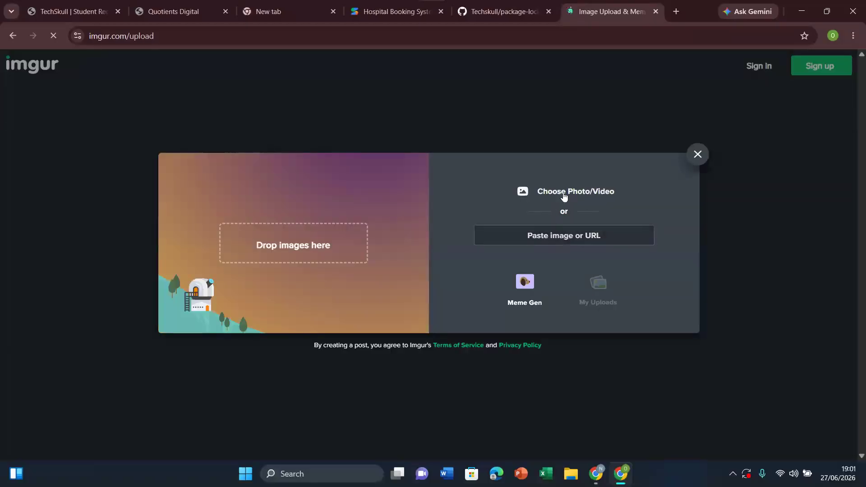
click(564, 194)
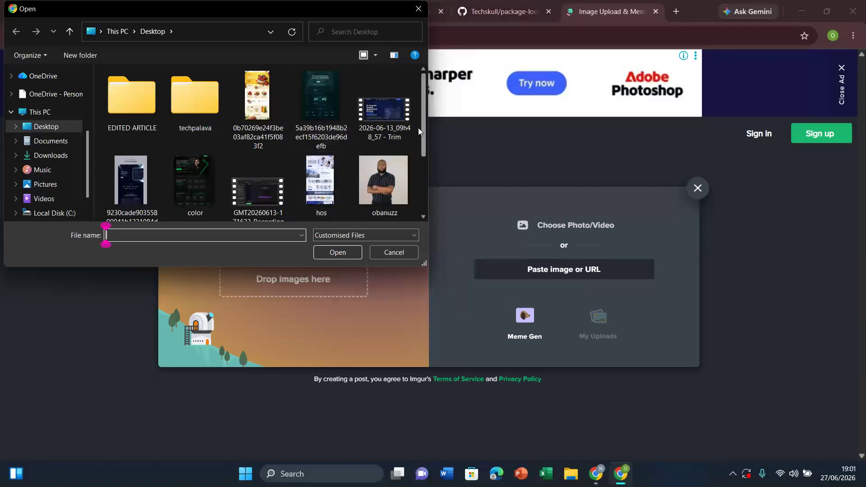
drag(422, 132, 423, 183)
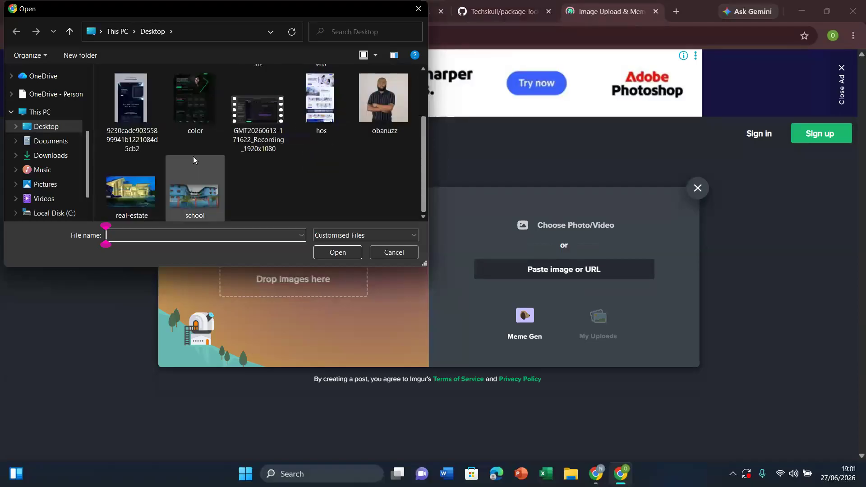
double_click(202, 195)
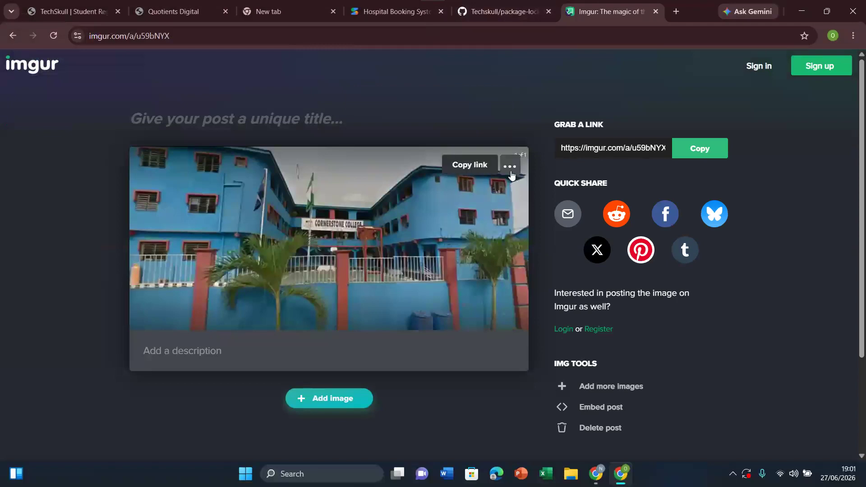
Step: Open the uploaded image's share options, copy its share link, highlight the image ID within it, and close the dialog
click(511, 175)
click(489, 221)
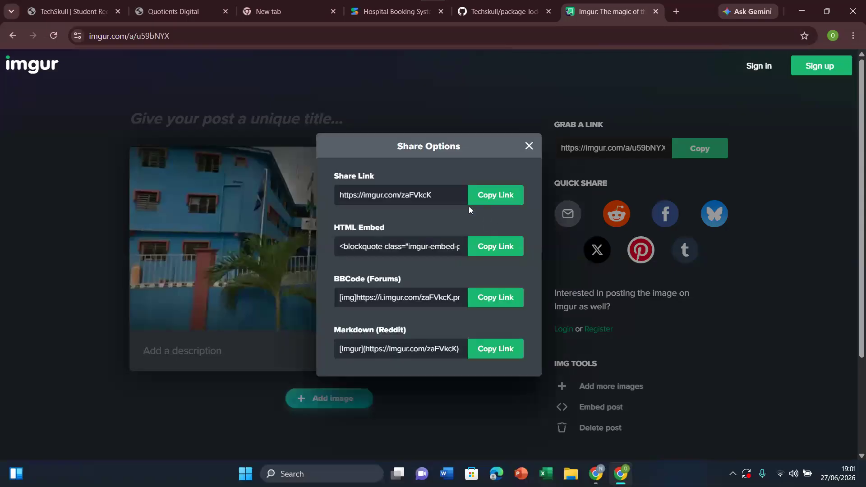
click(498, 197)
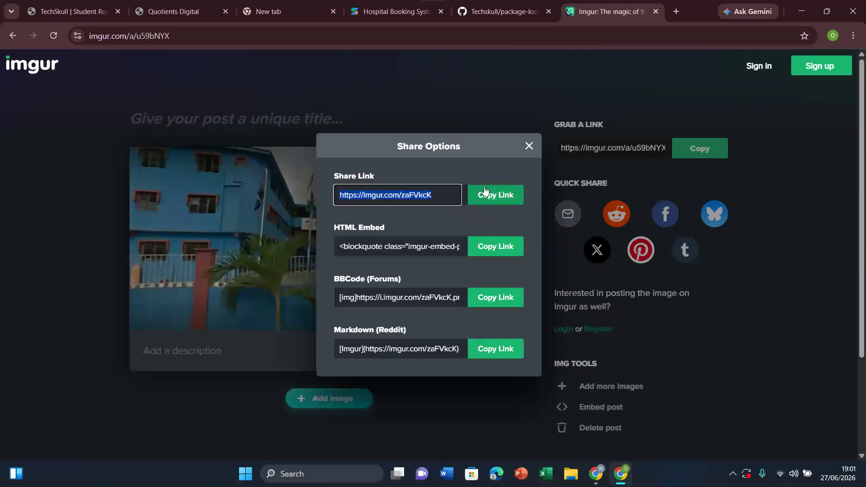
click(443, 195)
drag(443, 195, 403, 195)
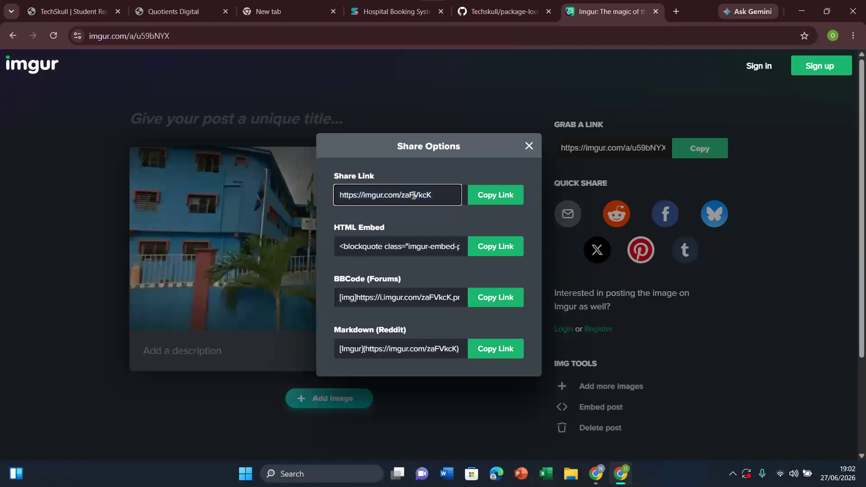
drag(433, 195, 405, 197)
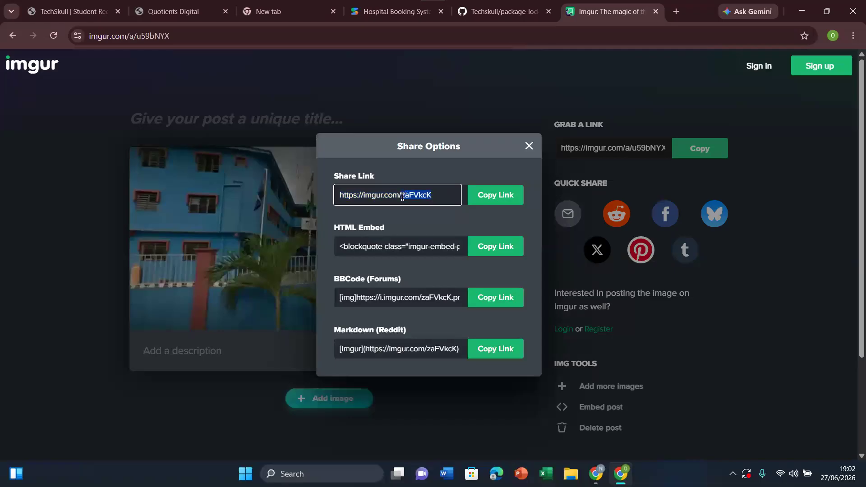
click(528, 145)
Step: Get the share links for the uploaded school image and copy its Share Link URL
mouse_move(526, 161)
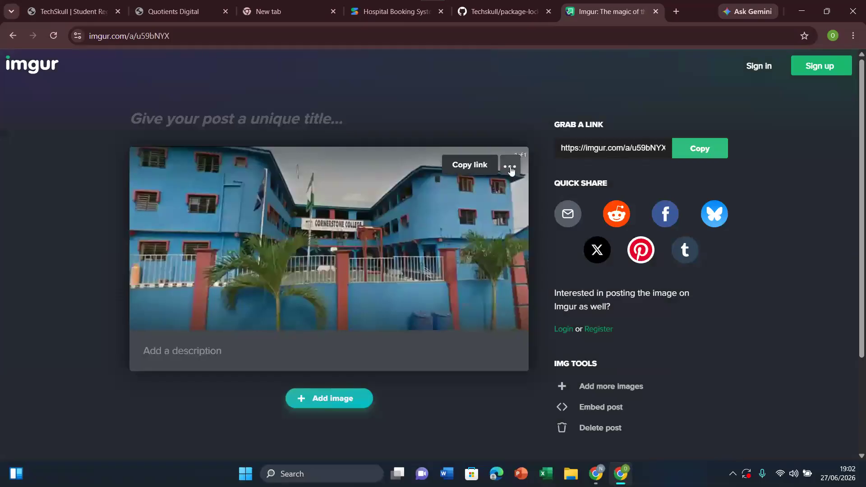
click(511, 168)
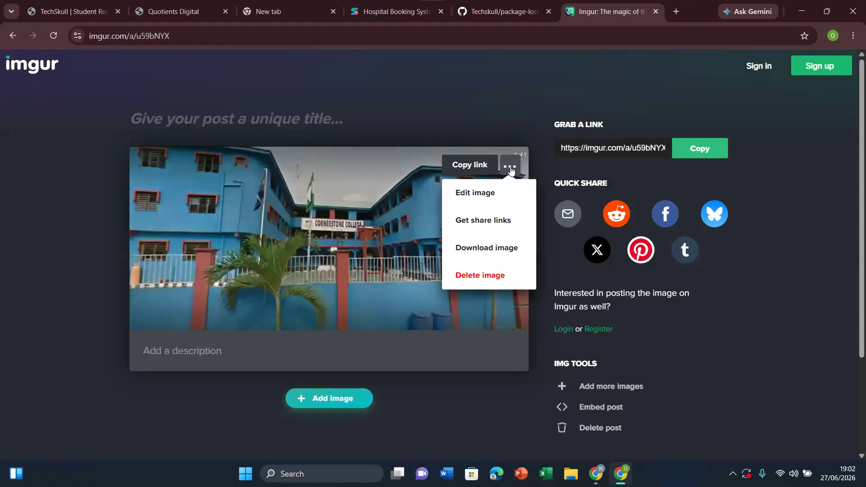
click(496, 225)
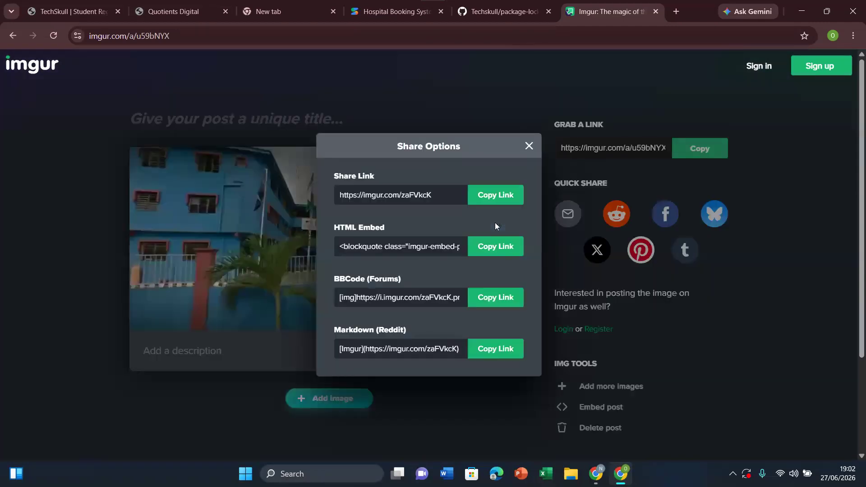
click(489, 200)
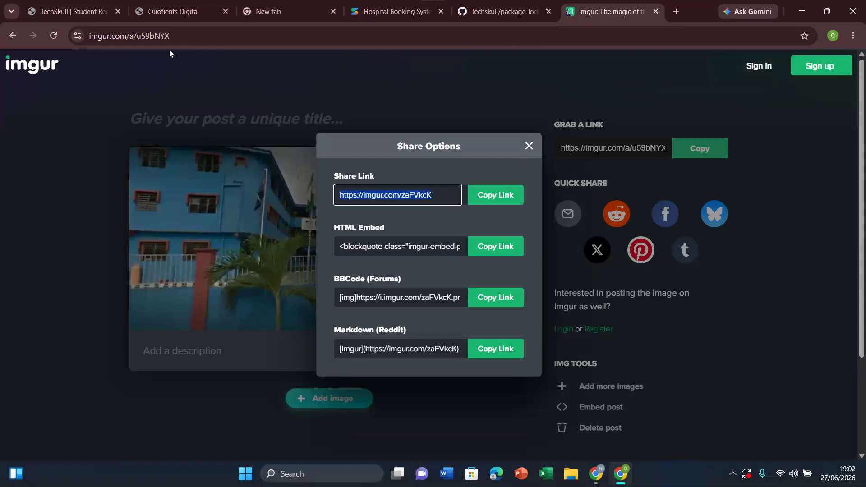
click(382, 4)
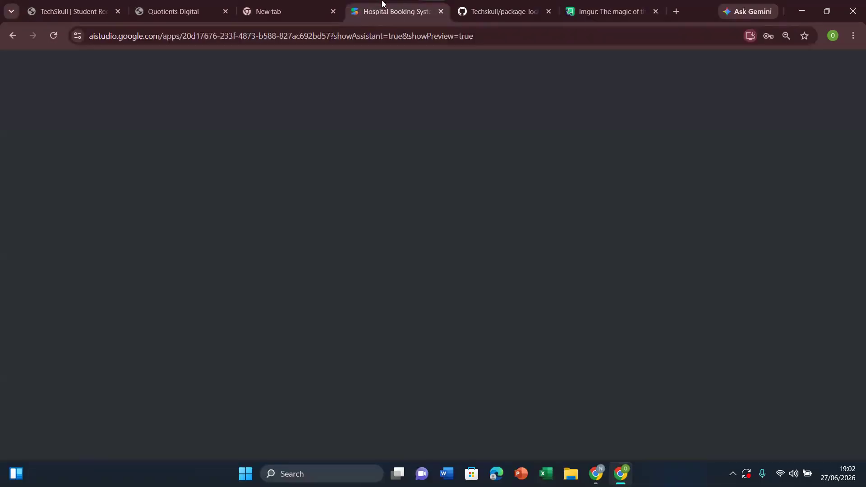
click(104, 426)
text(use this image )
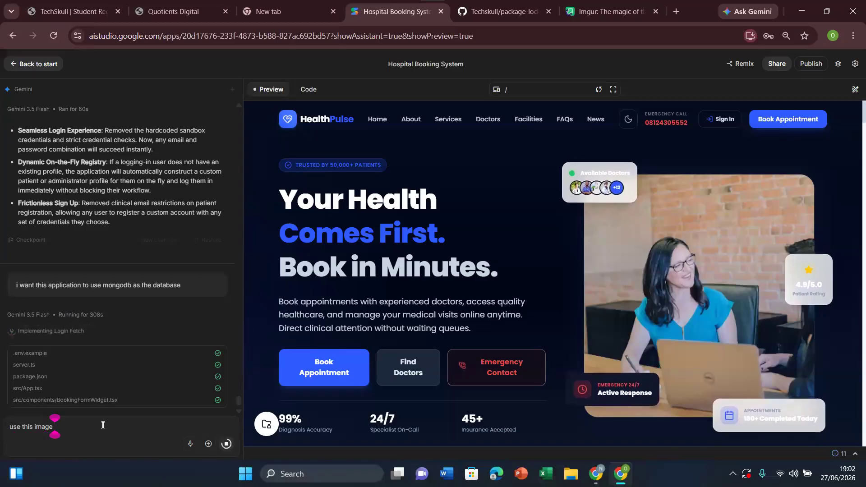
text(as the d)
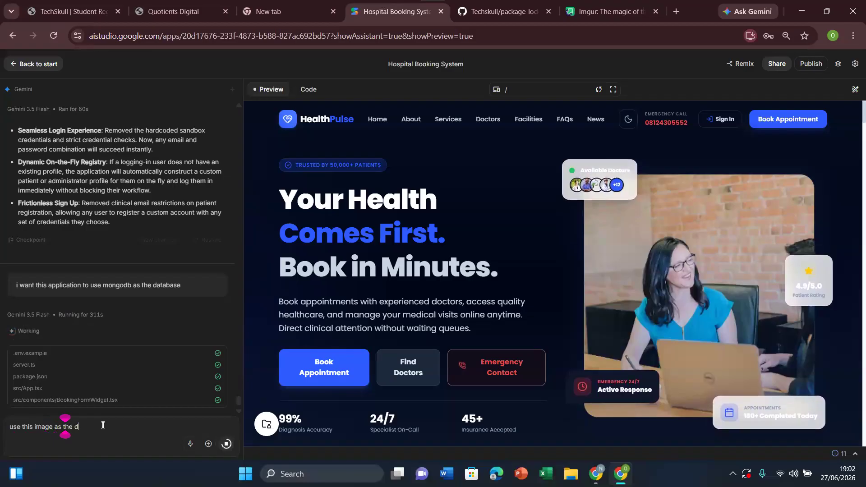
text(octor)
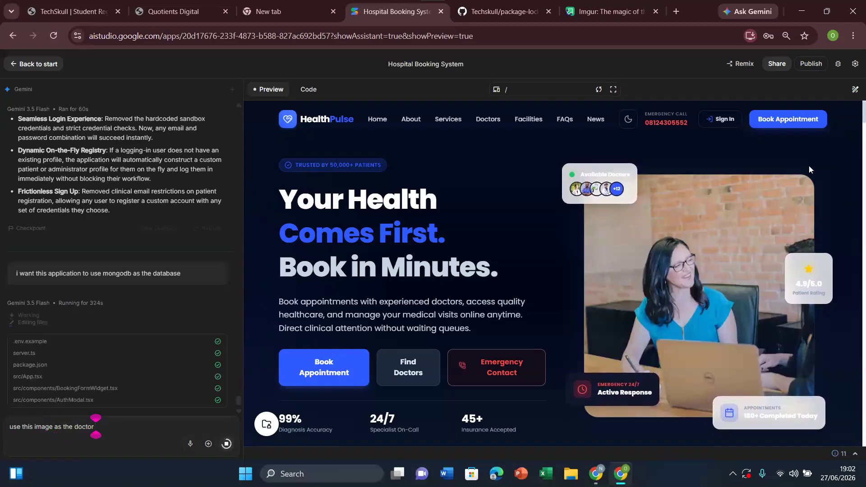
drag(864, 119, 864, 228)
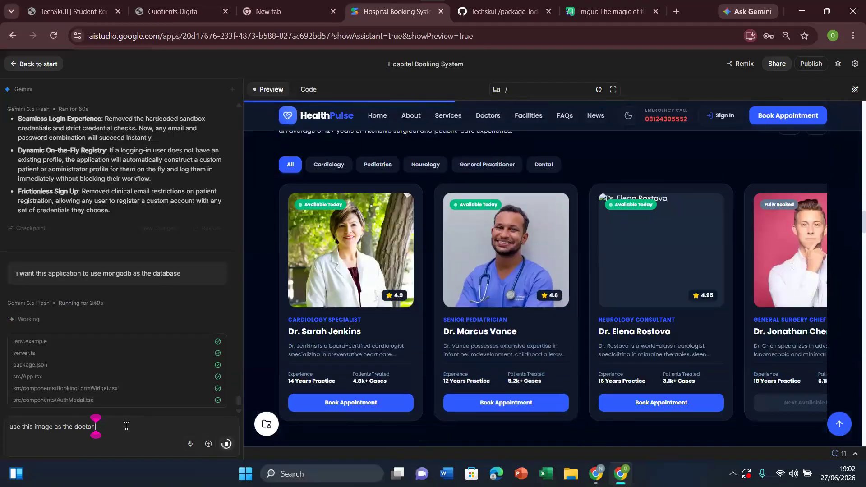
text(sarah jenkins )
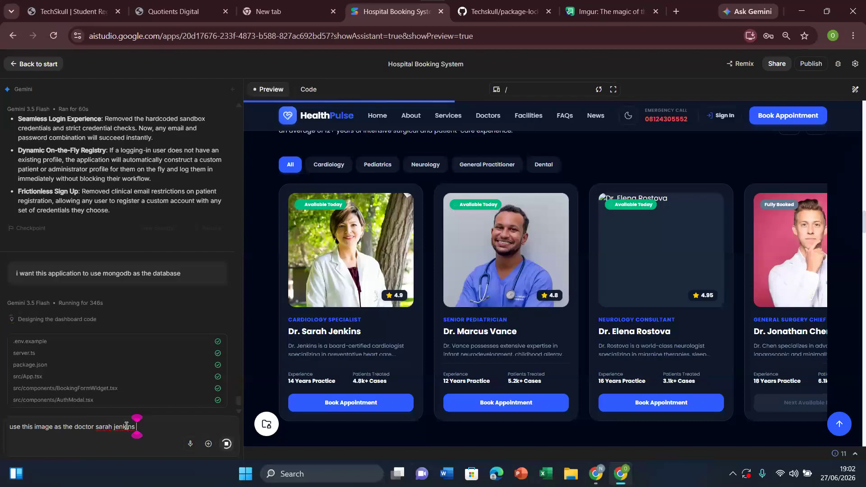
text(image)
key(ctrl+v)
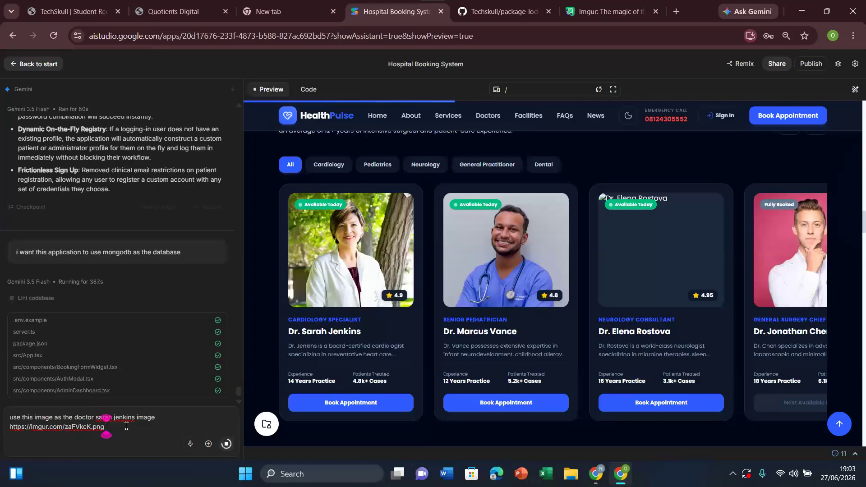
Step: Switch to the Zoom meeting in the other Chrome window and turn on the camera
mouse_move(596, 474)
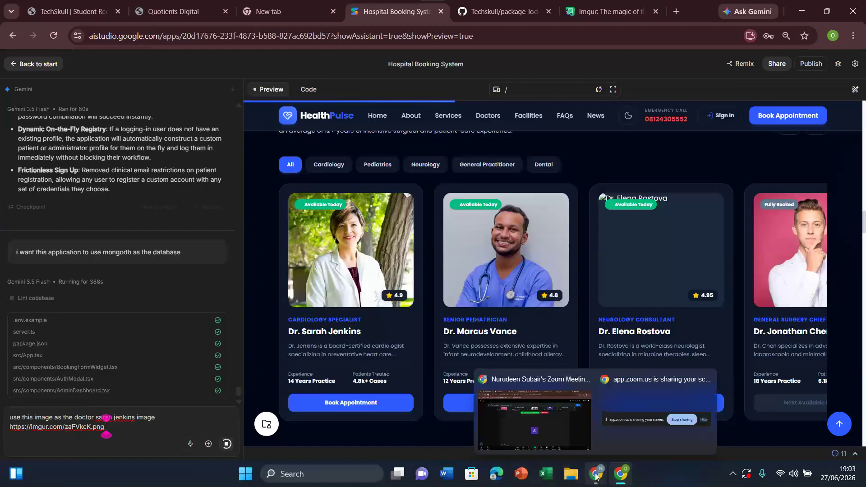
click(557, 432)
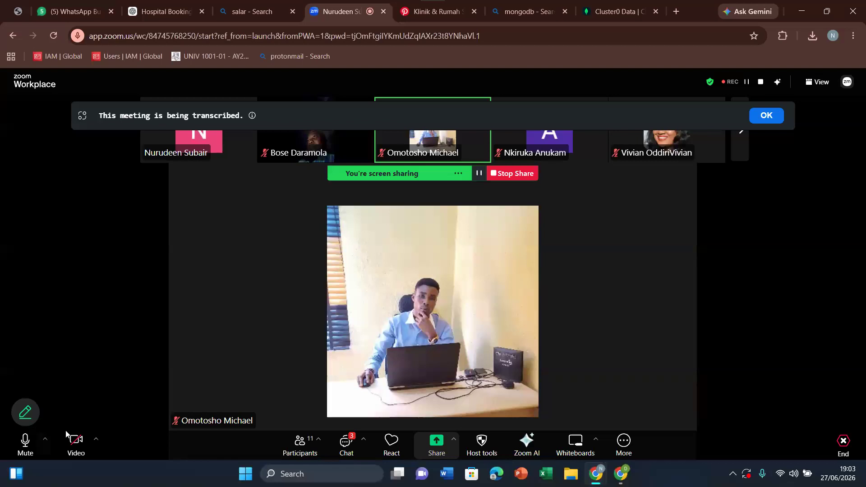
click(75, 446)
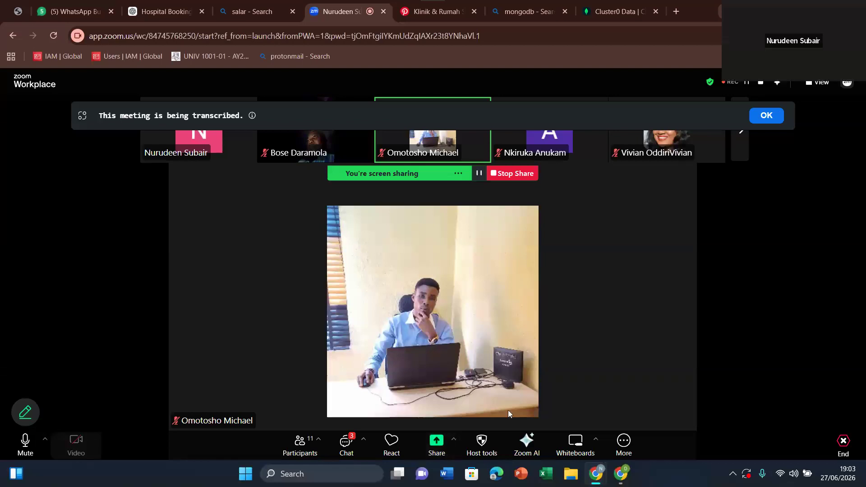
mouse_move(152, 3)
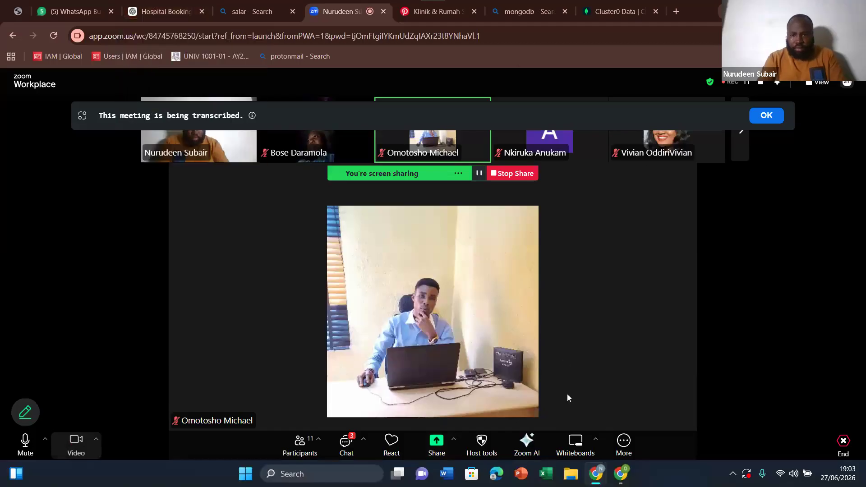
mouse_move(609, 469)
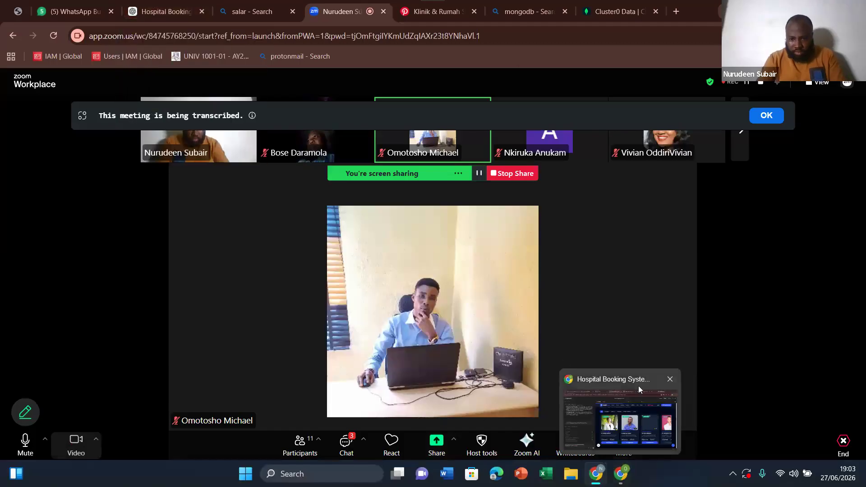
Step: Switch to the Hospital Booking System in AI Studio and check the progress of the MongoDB database change
click(636, 422)
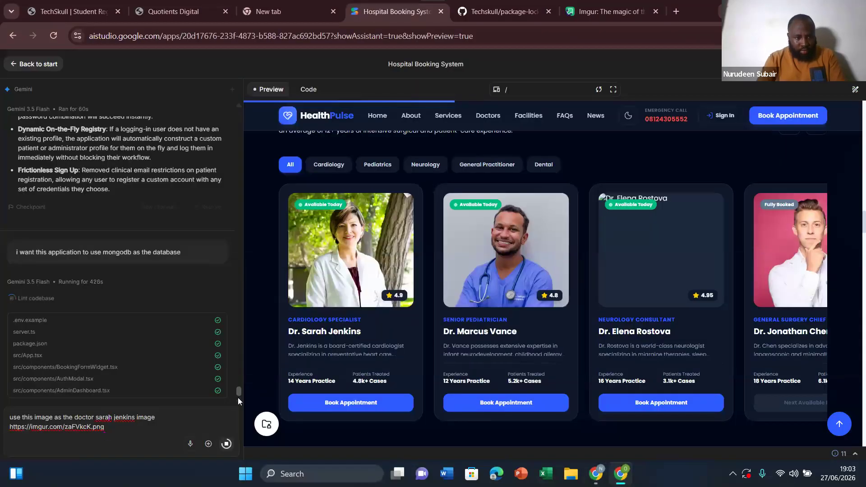
drag(238, 392, 239, 402)
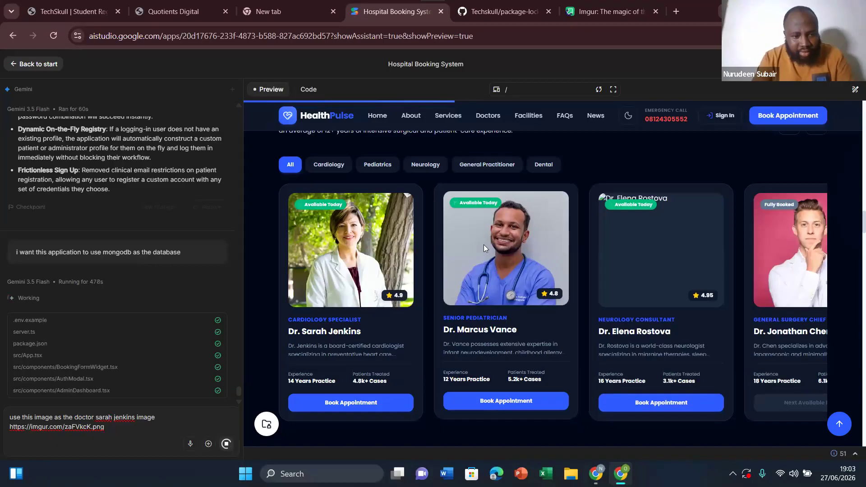
click(128, 429)
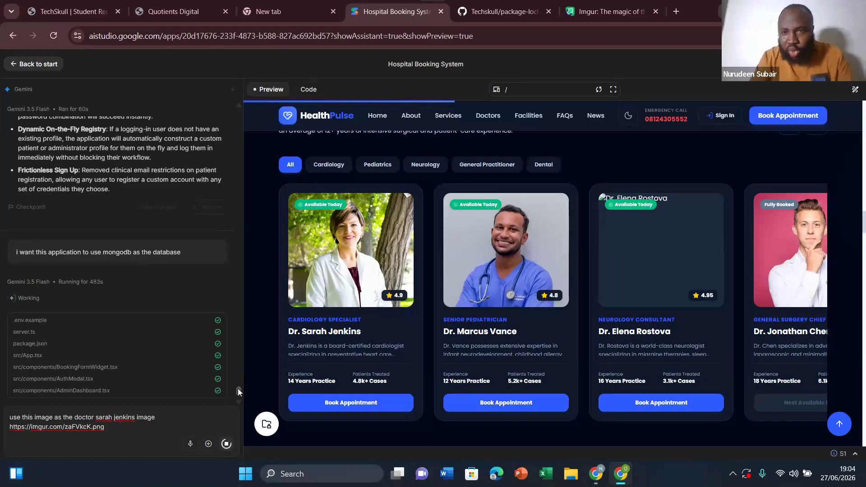
drag(237, 389, 237, 384)
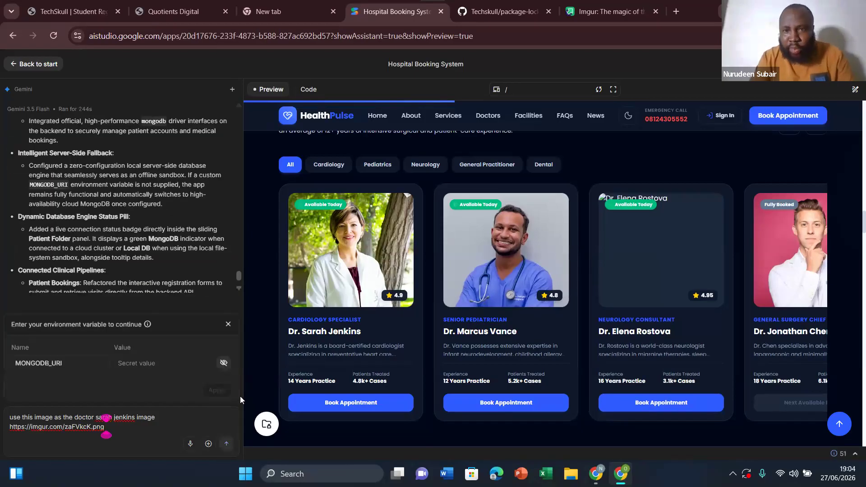
Step: Go to the uploaded school image on Imgur and close its Share Options dialog
click(613, 3)
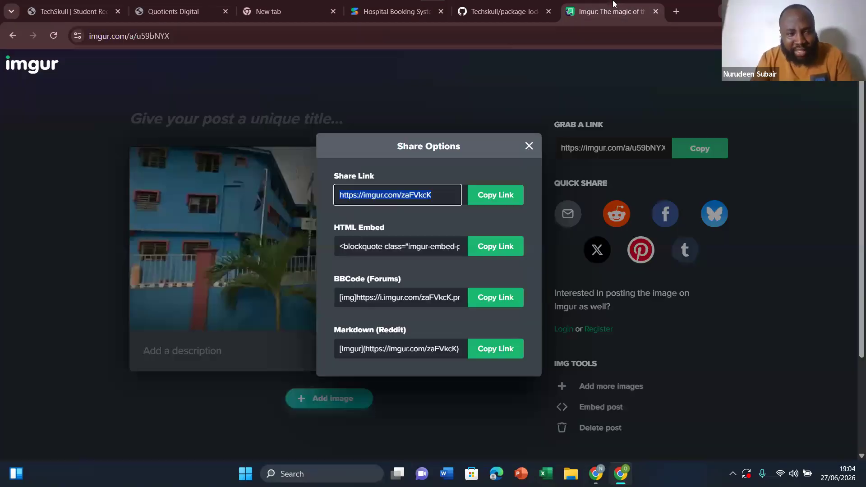
click(529, 146)
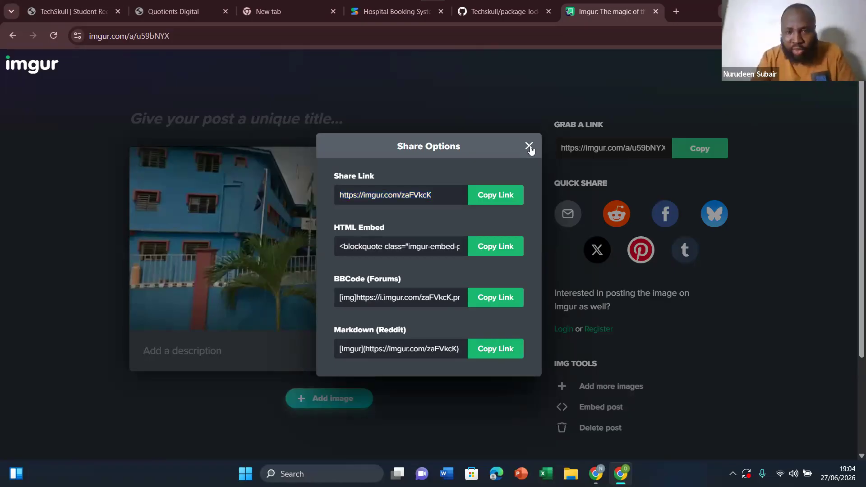
click(530, 147)
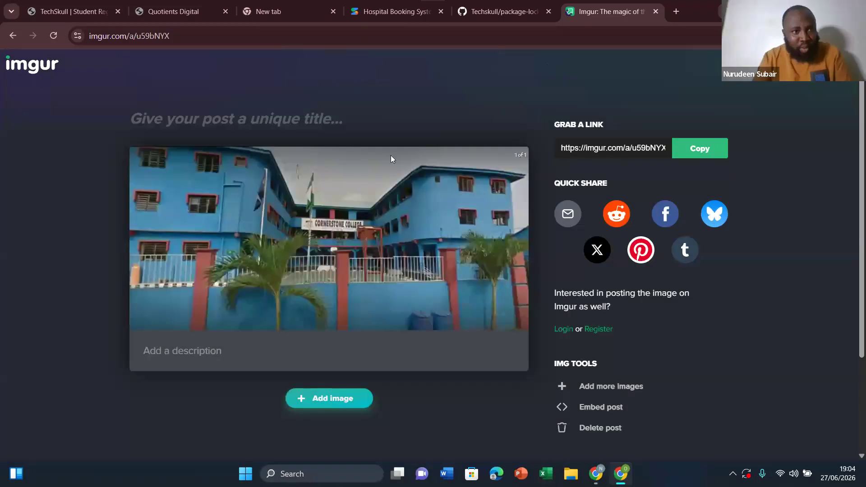
Step: Return to the Hospital Booking System in AI Studio and submit the drafted prompt for the cardiology specialist's image
click(397, 14)
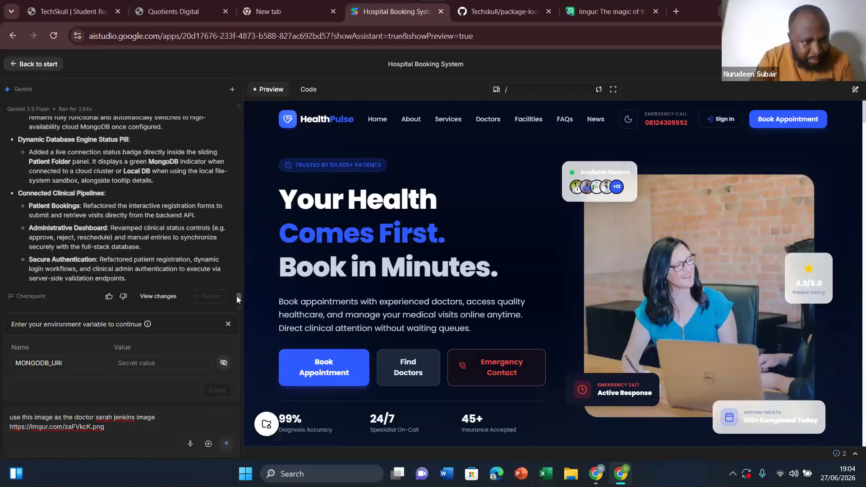
mouse_move(237, 296)
mouse_down()
mouse_move(236, 285)
mouse_move(237, 294)
mouse_up()
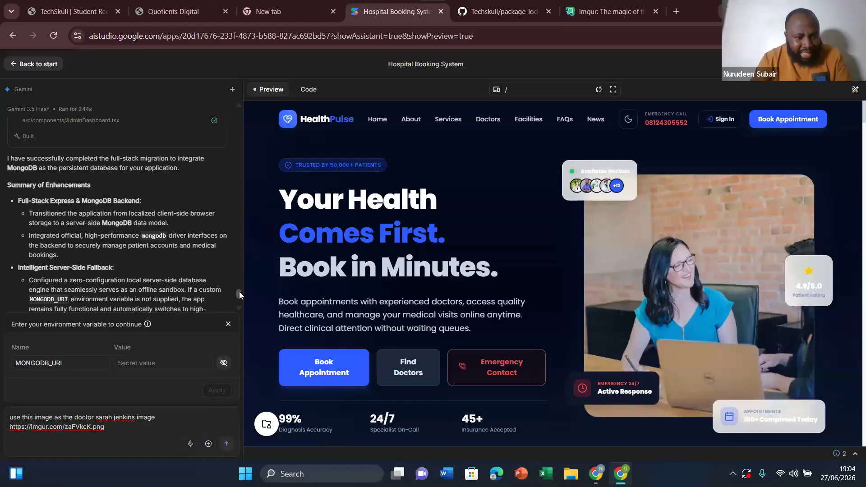
drag(239, 292, 239, 296)
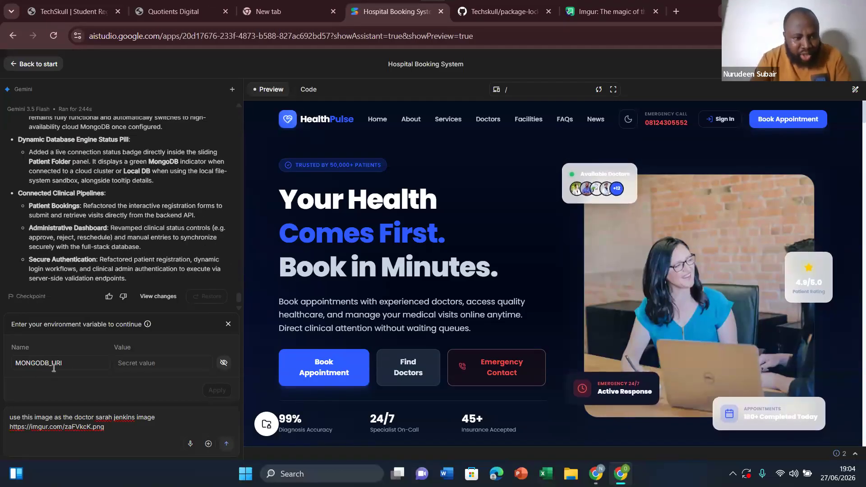
click(142, 362)
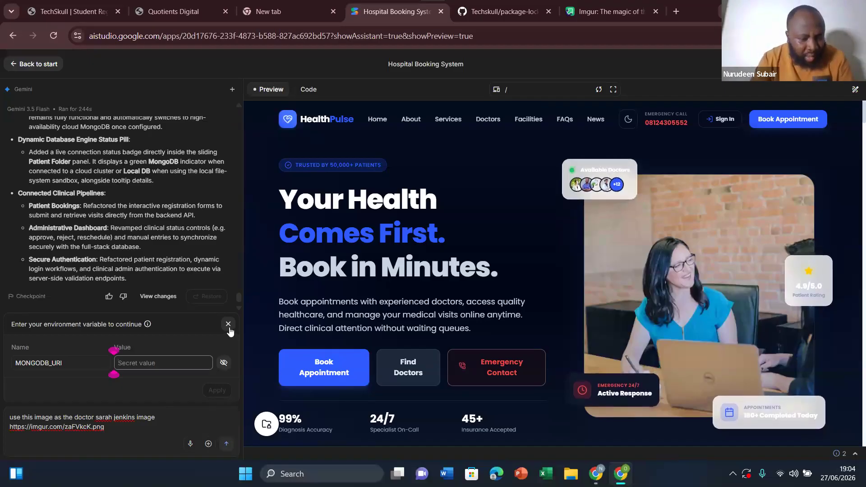
click(130, 425)
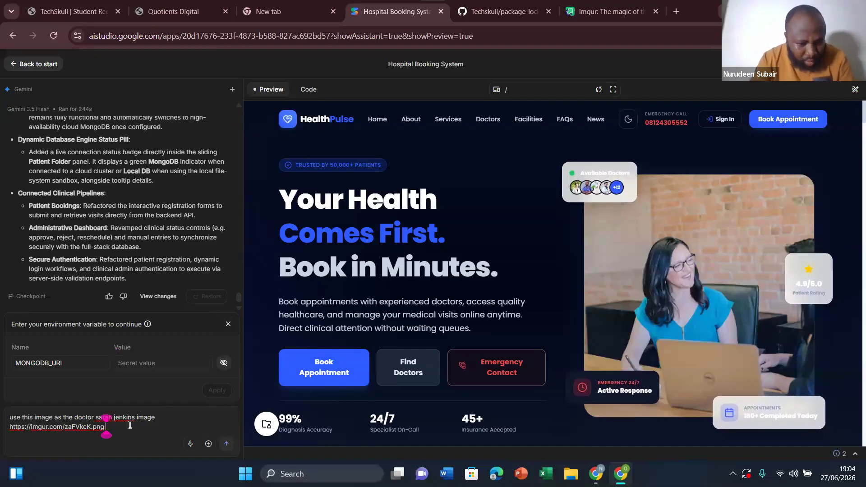
click(227, 445)
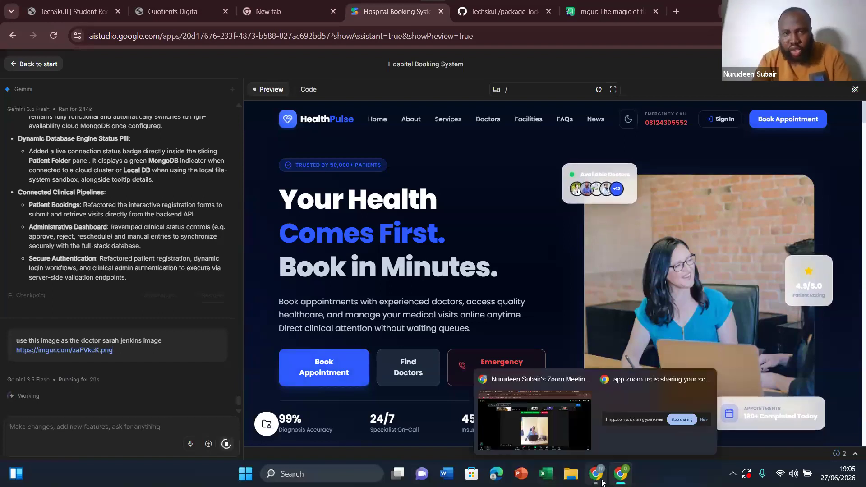
Step: Switch to MongoDB Atlas in the other Chrome window and dismiss the floating Zoom window
mouse_move(602, 481)
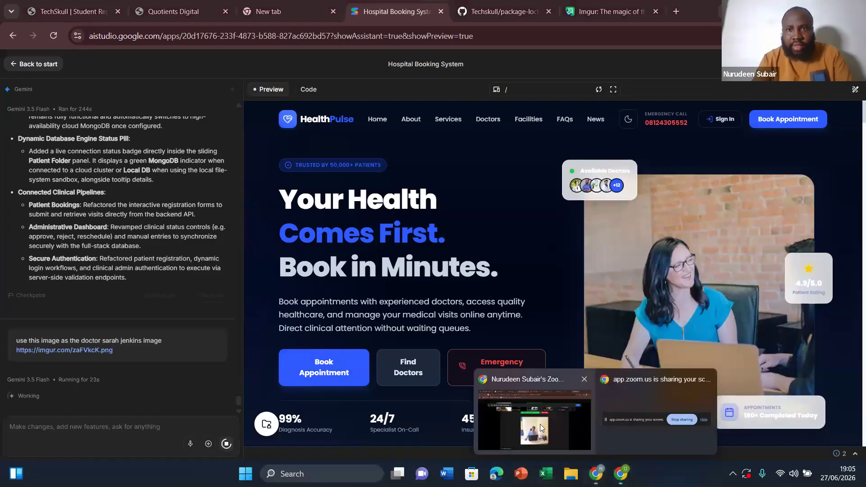
click(542, 428)
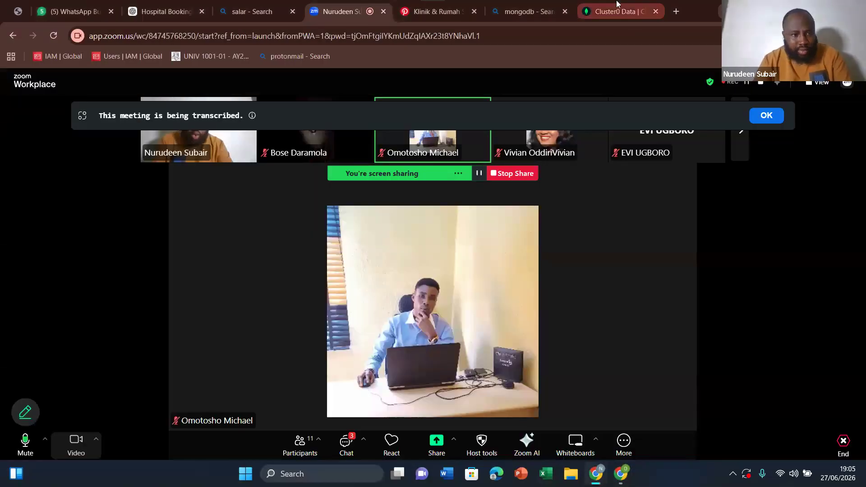
click(617, 4)
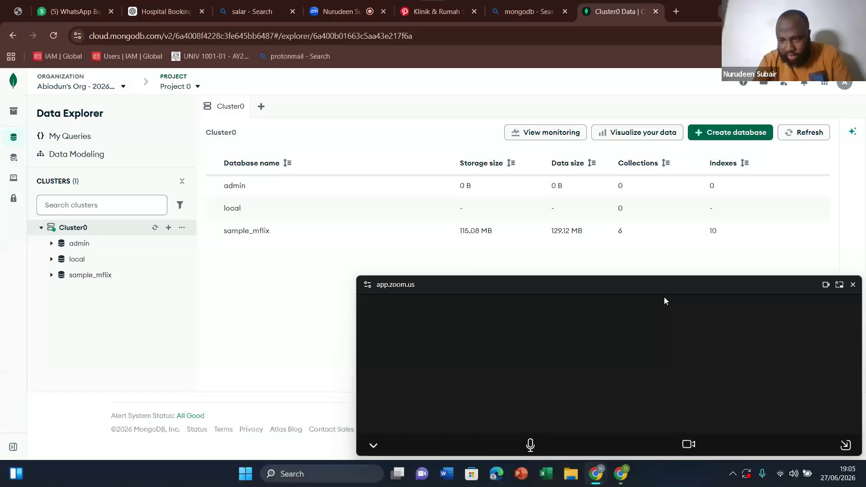
click(845, 445)
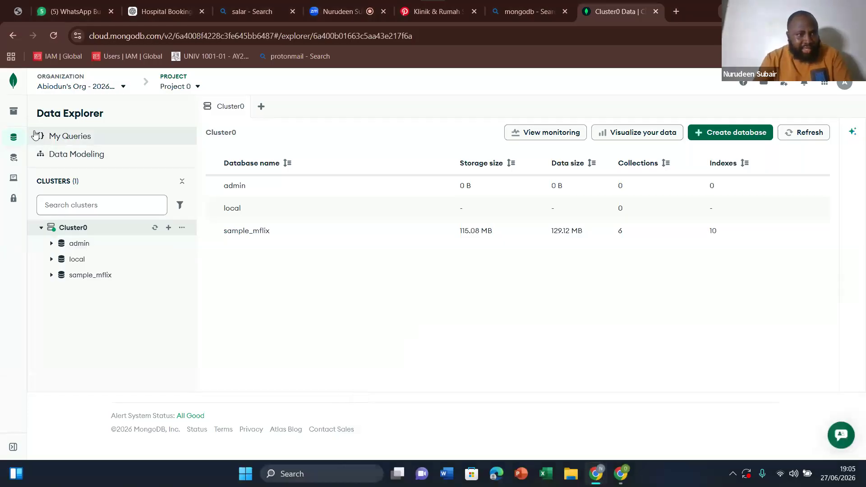
Step: Open the project's Clusters page in Atlas and bring up the Drivers connection instructions for Cluster0
mouse_move(20, 115)
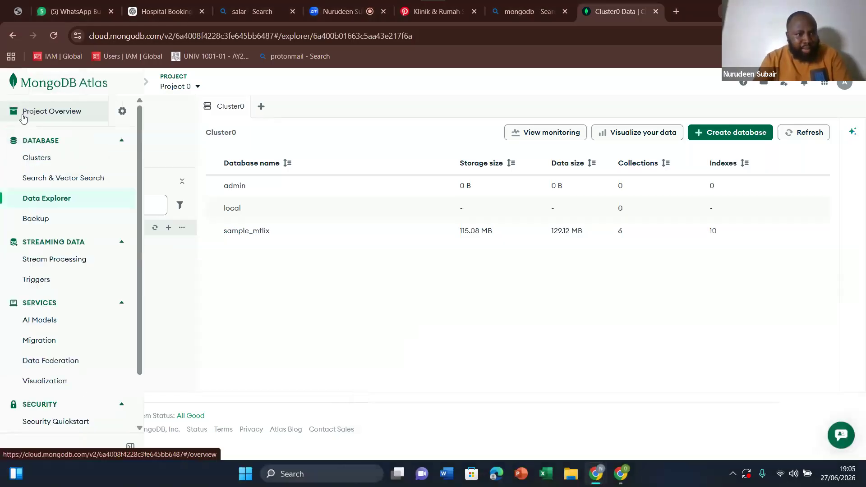
click(47, 143)
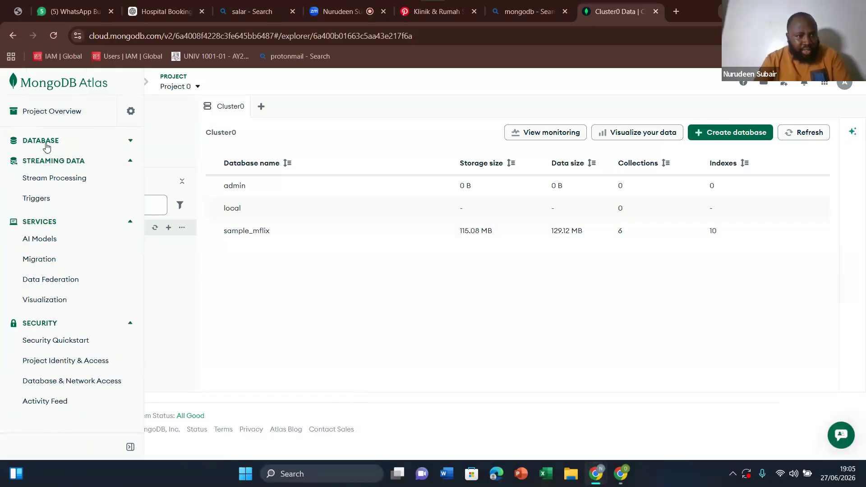
click(46, 142)
click(40, 159)
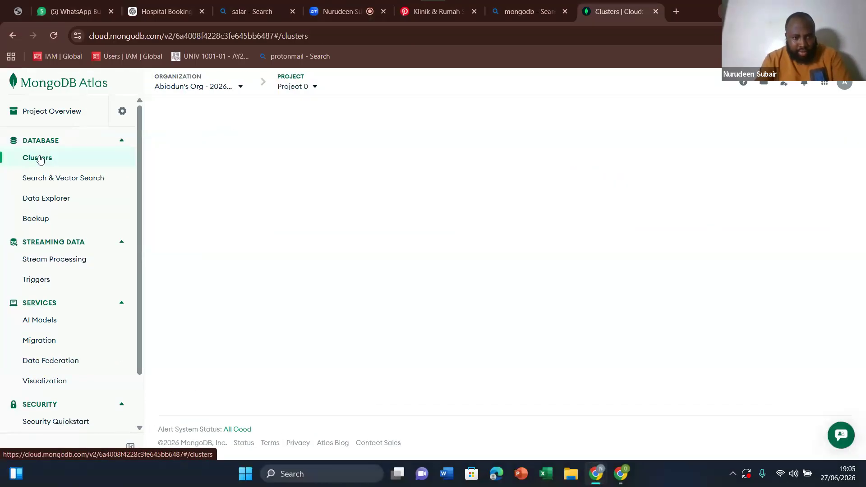
click(254, 224)
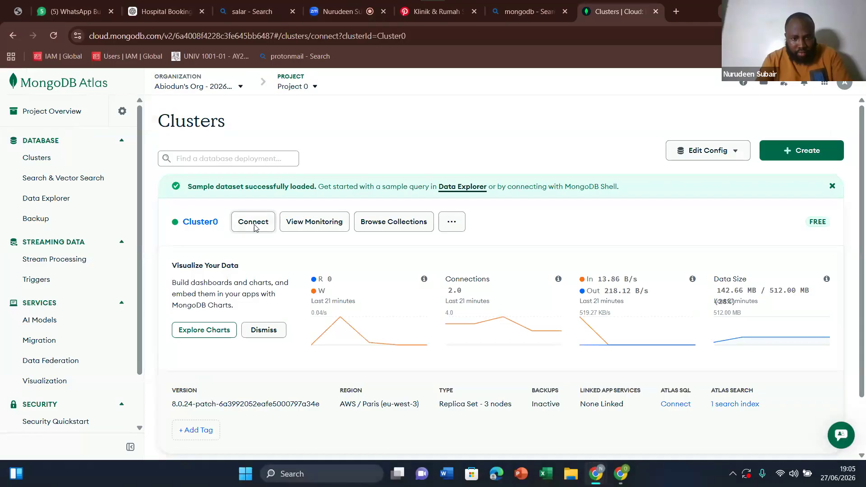
click(253, 223)
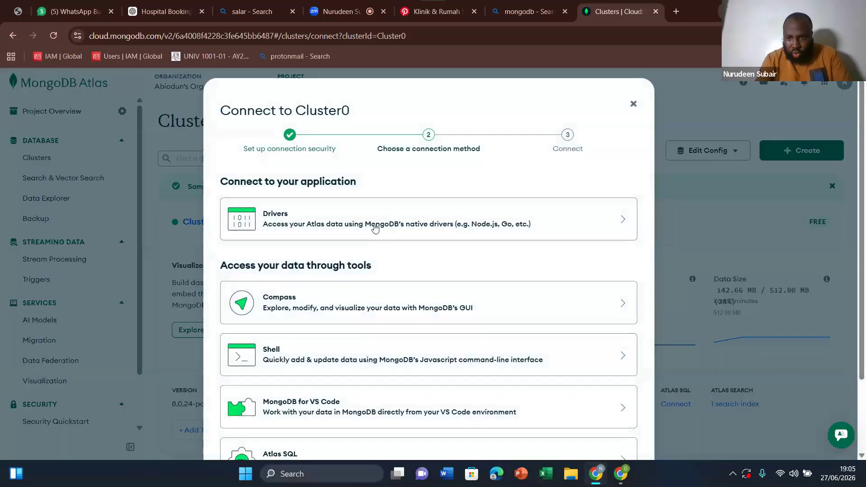
click(375, 228)
scroll(863, 334, down, 5)
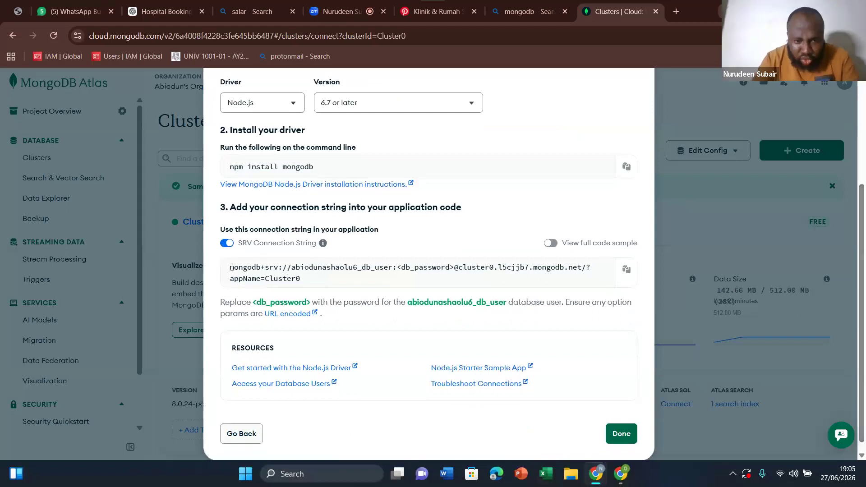
Step: Highlight Cluster0's SRV connection string in the Node.js driver instructions, then close the connection dialog
drag(231, 268, 311, 282)
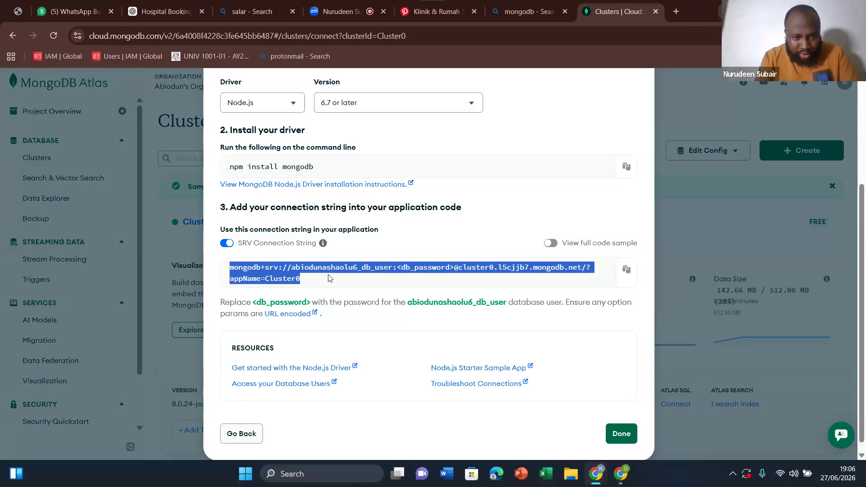
click(341, 282)
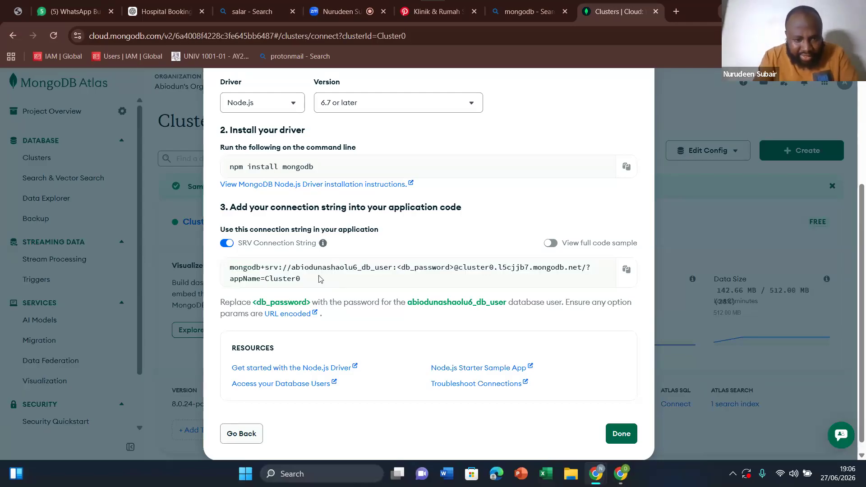
drag(229, 267, 315, 288)
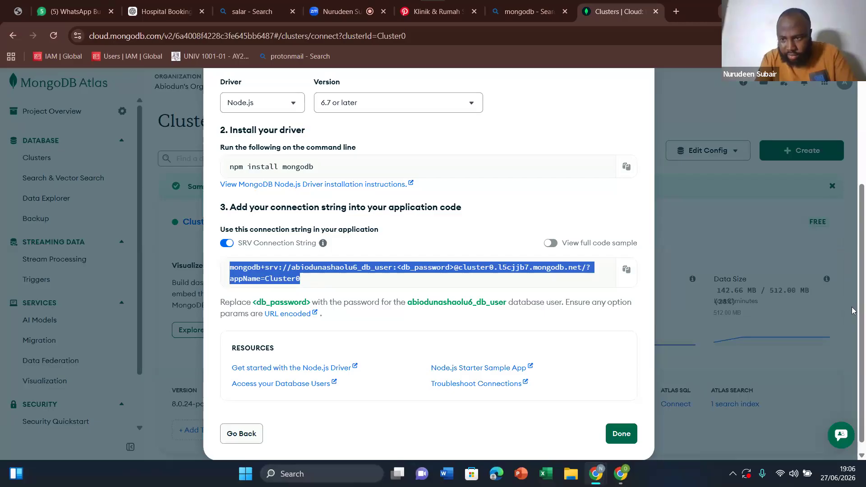
scroll(852, 310, up, 2)
scroll(864, 333, down, 1)
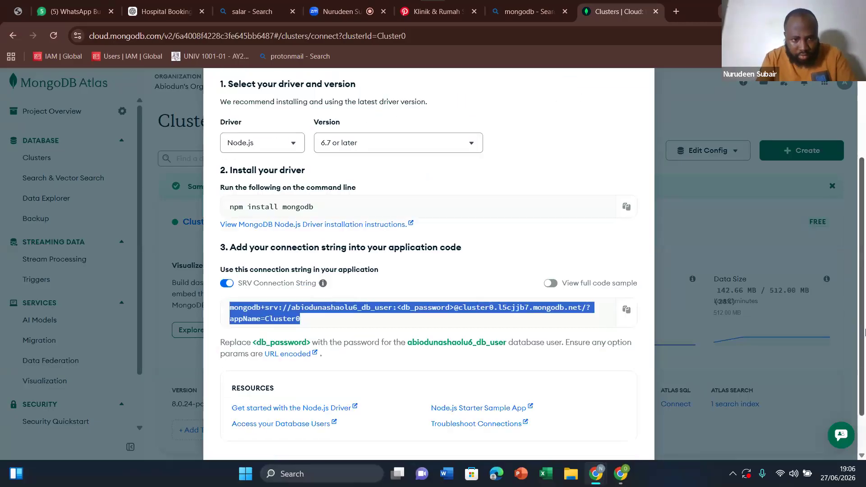
scroll(864, 343, down, 1)
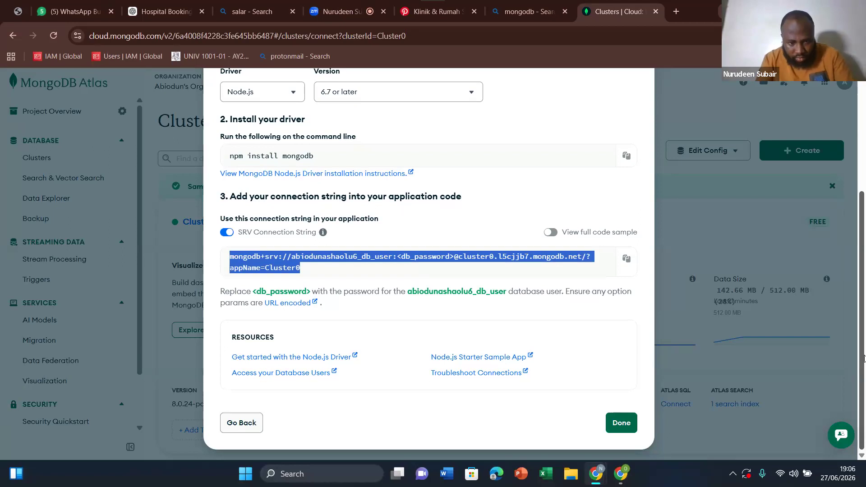
scroll(864, 358, up, 2)
scroll(864, 358, down, 2)
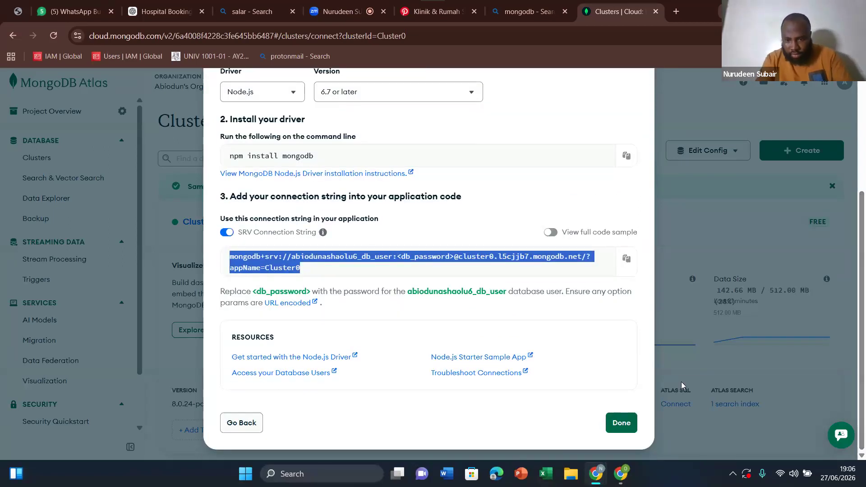
click(625, 424)
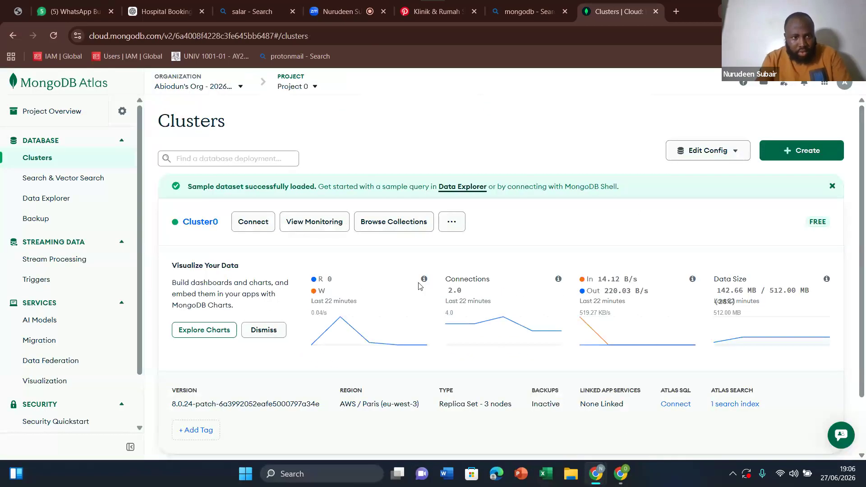
Step: Check the Zoom meeting, switch to the Hospital Booking System in AI Studio, and inspect the cardiology specialist's image in the app preview
click(366, 5)
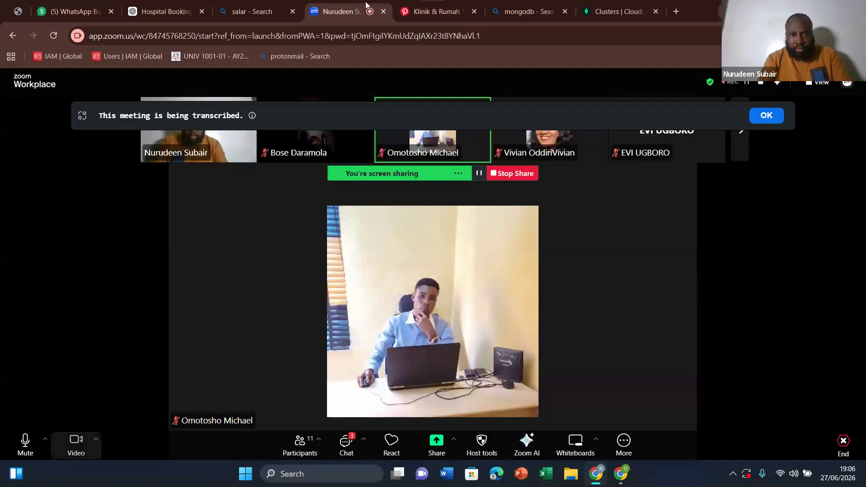
click(602, 6)
mouse_move(621, 474)
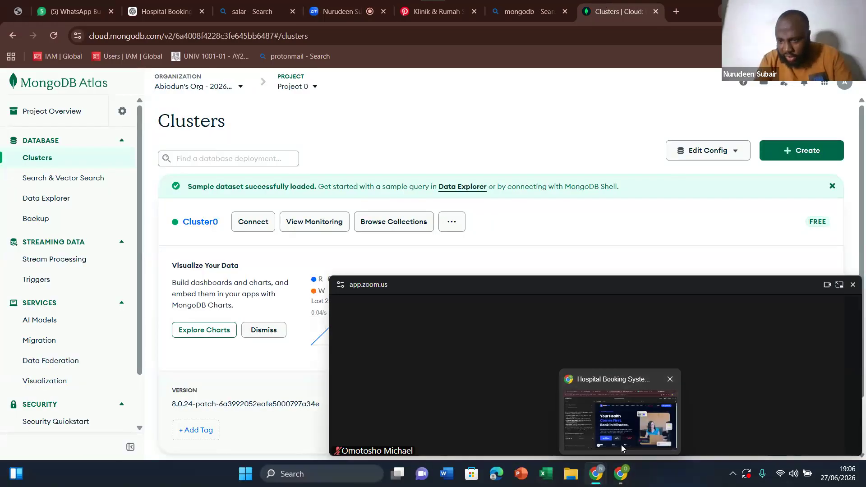
click(621, 444)
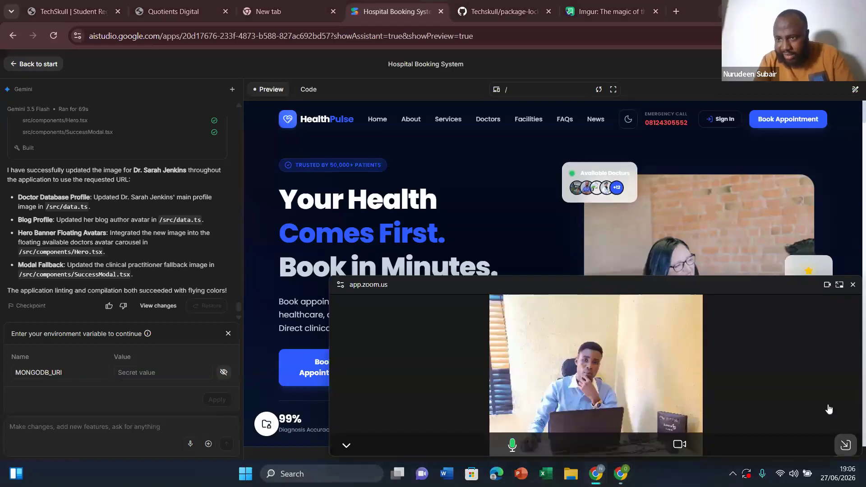
scroll(865, 154, down, 8)
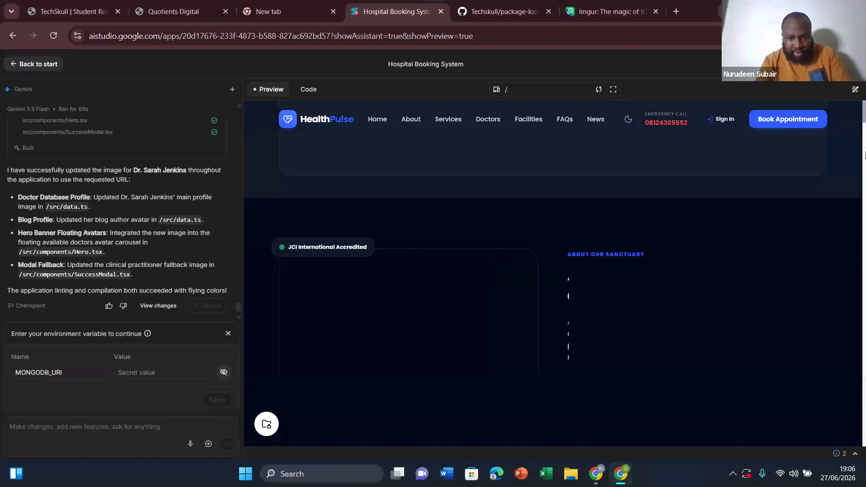
scroll(864, 180, down, 10)
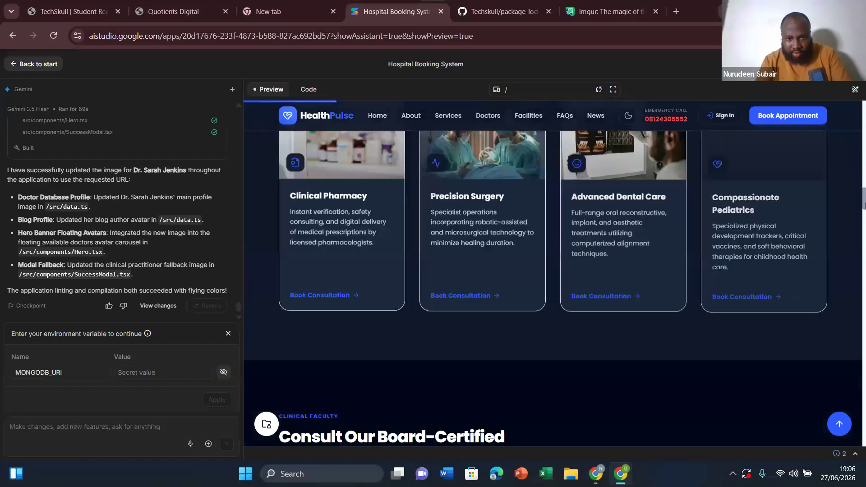
scroll(864, 204, down, 6)
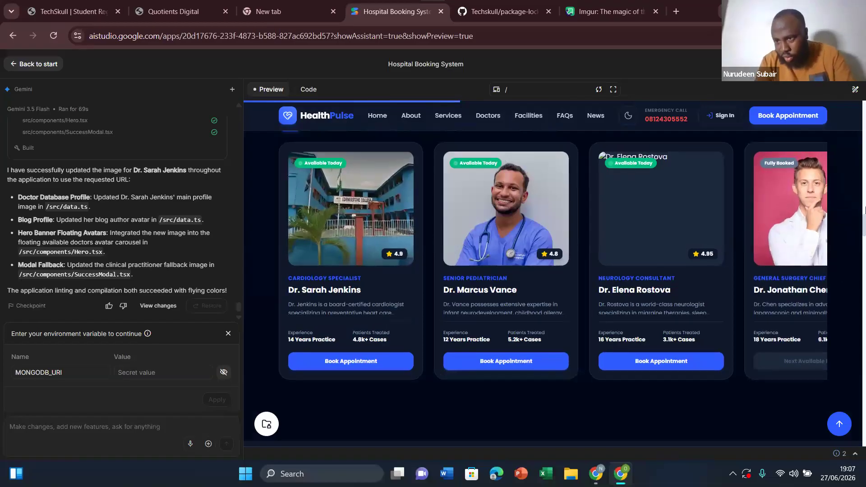
drag(864, 222, 864, 253)
Step: Reopen Cluster0's Drivers connection instructions in MongoDB Atlas to review the SRV connection string needed for MONGODB_URI, and close the dialog
click(151, 373)
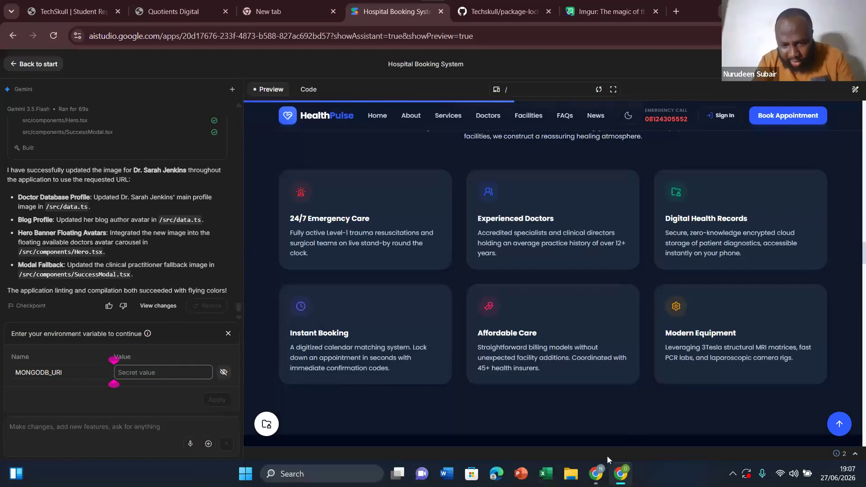
mouse_move(600, 469)
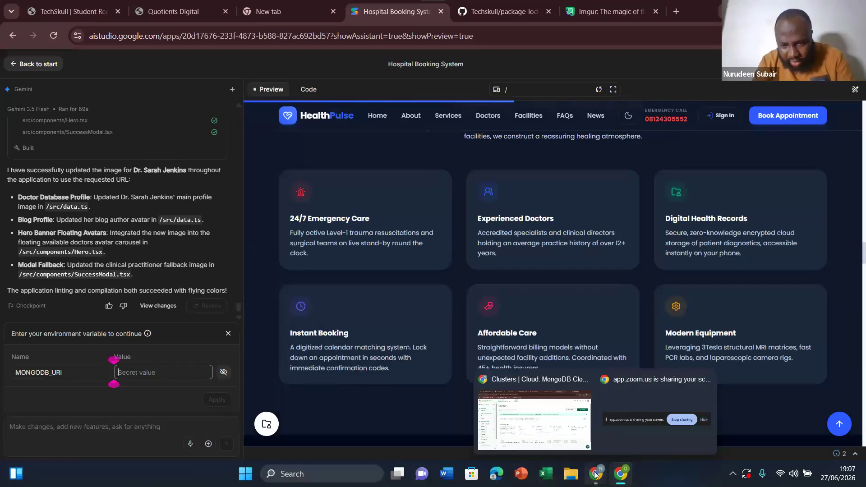
click(552, 411)
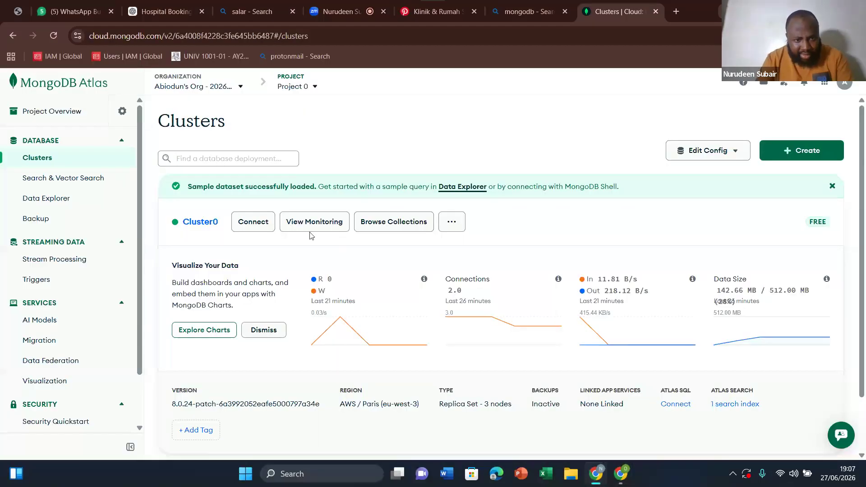
click(255, 225)
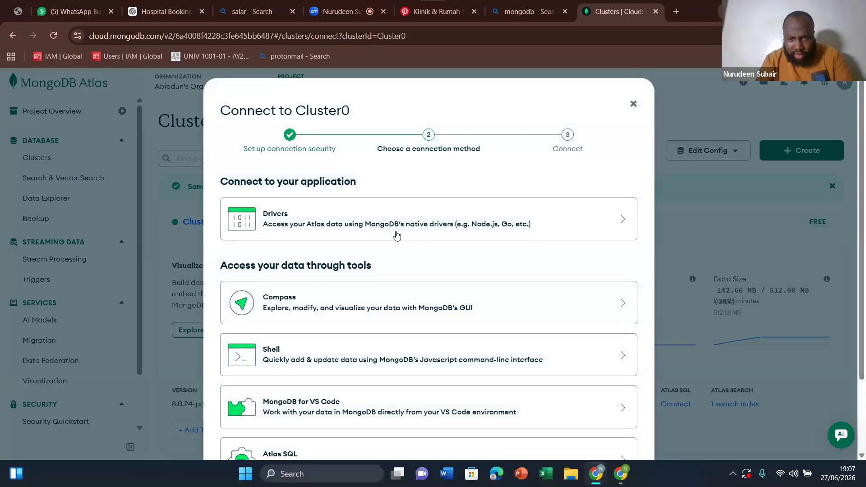
click(571, 229)
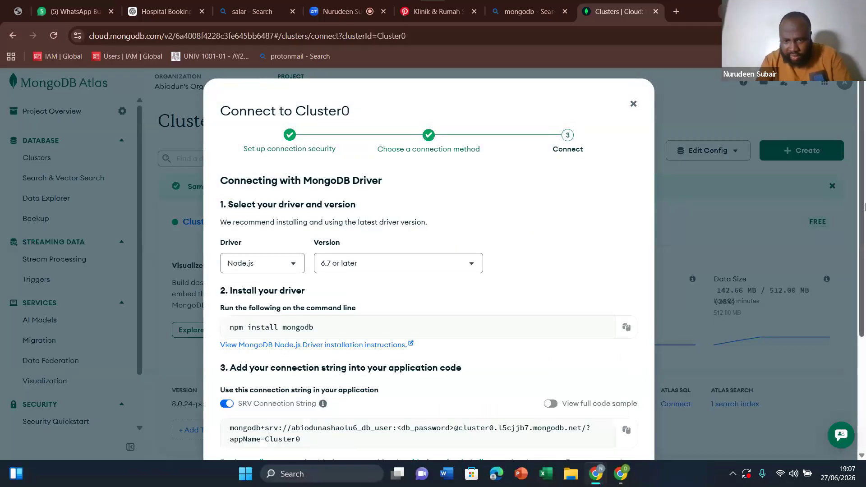
scroll(864, 331, down, 3)
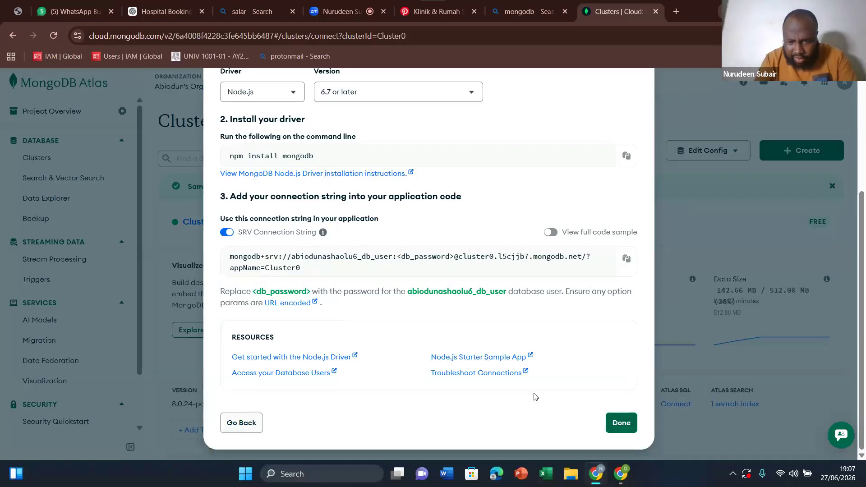
click(625, 429)
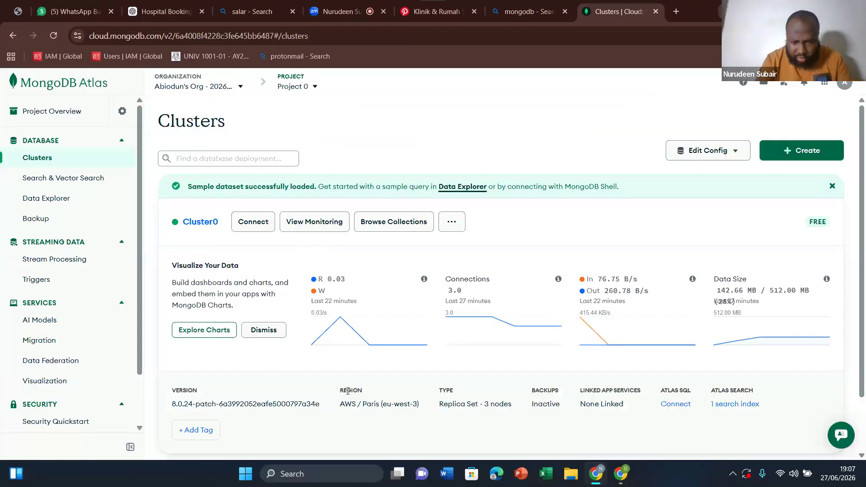
Step: Turn off the camera in the Zoom meeting, return to MongoDB Atlas and dismiss the floating meeting window
mouse_move(626, 474)
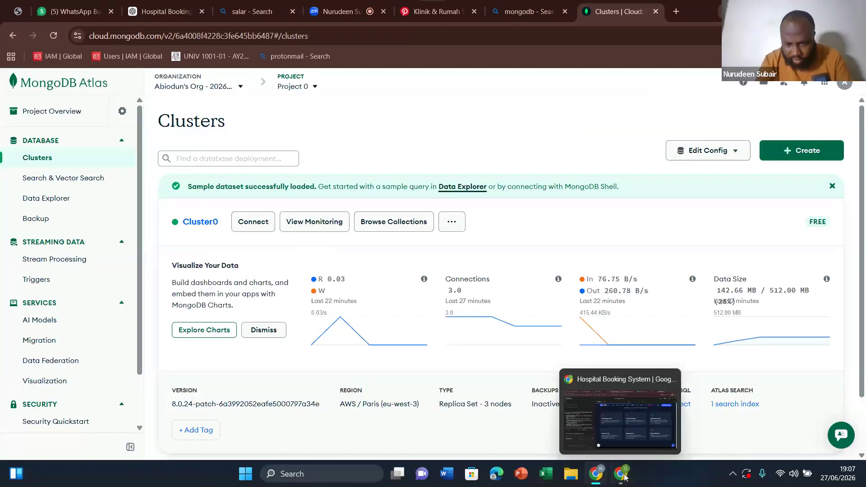
click(584, 435)
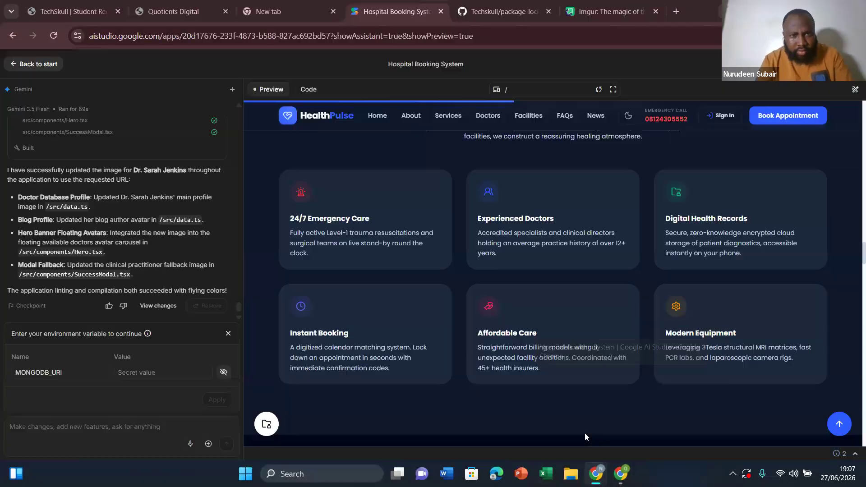
key(alt+Tab)
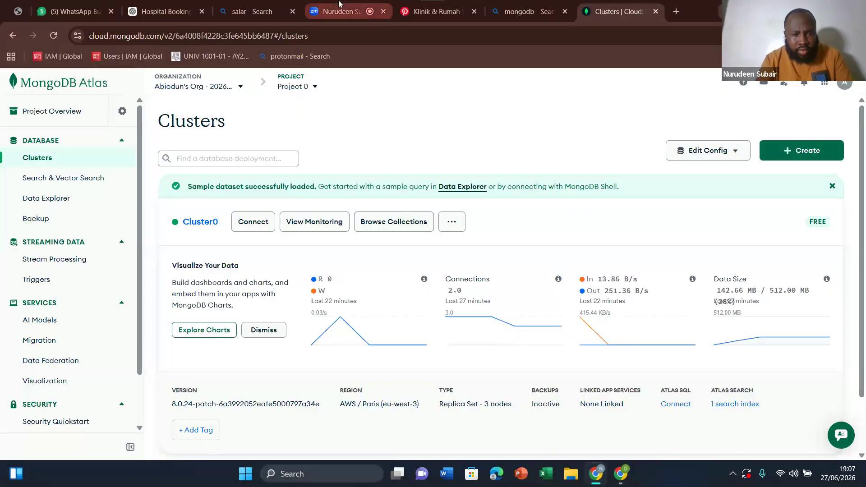
click(339, 5)
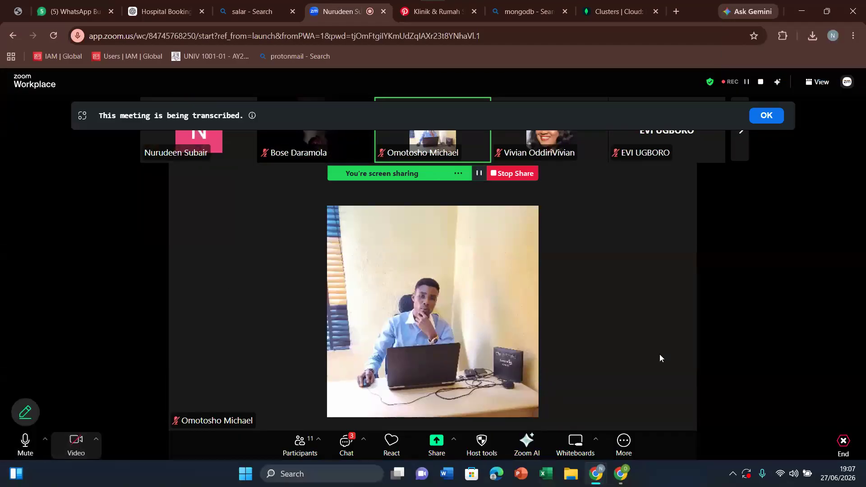
click(627, 5)
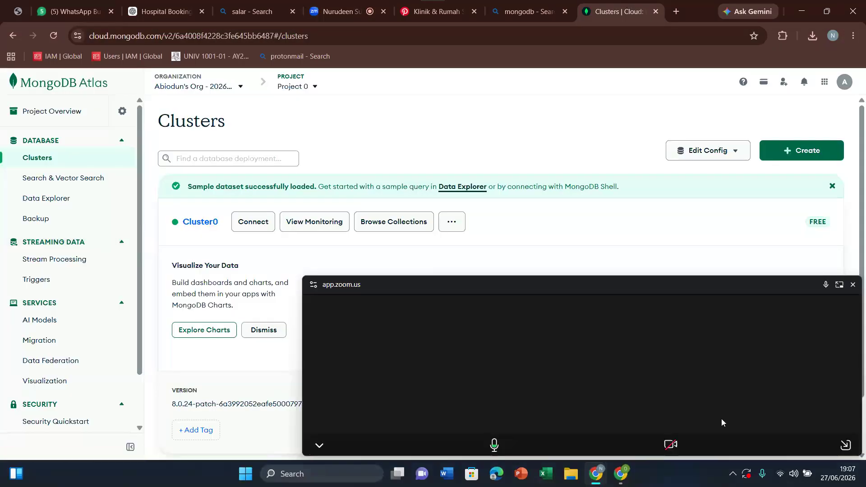
click(852, 444)
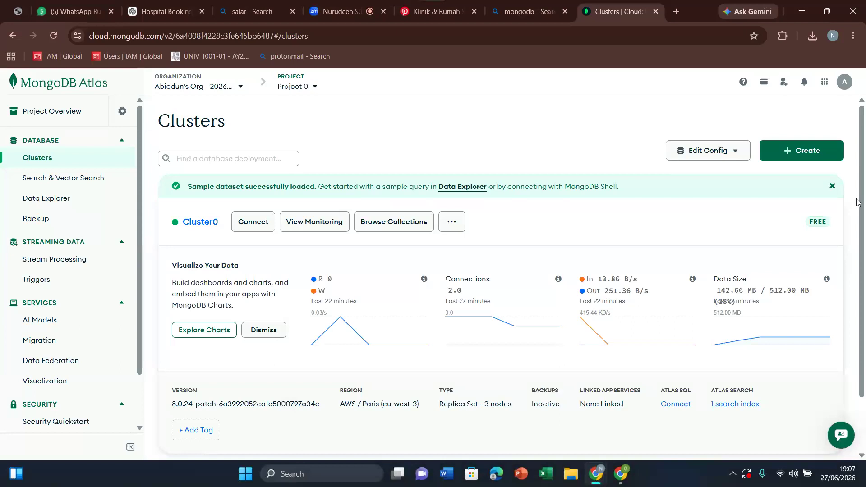
Step: Look through the Atlas organization and project lists, and open Project Settings to review its options down to Delete Project
drag(861, 171, 865, 223)
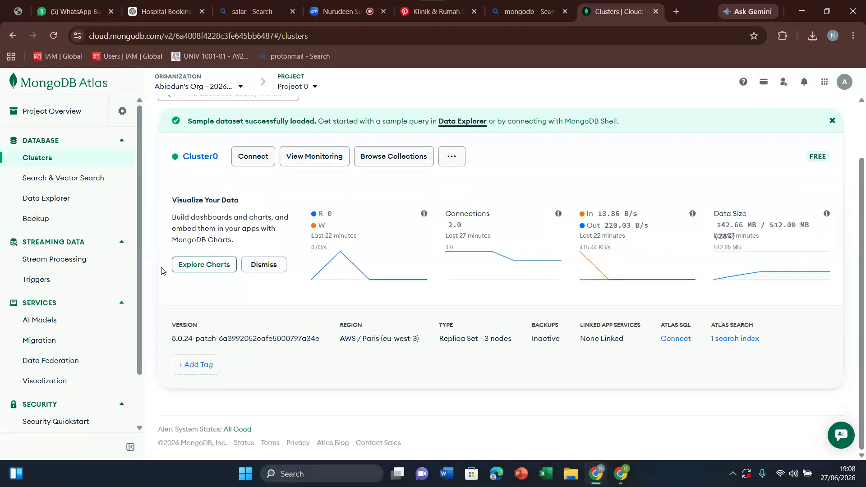
drag(139, 268, 136, 219)
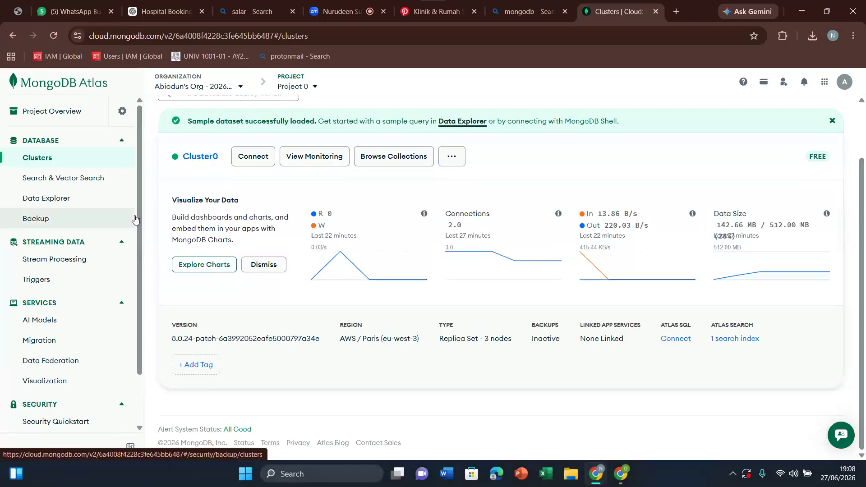
click(241, 87)
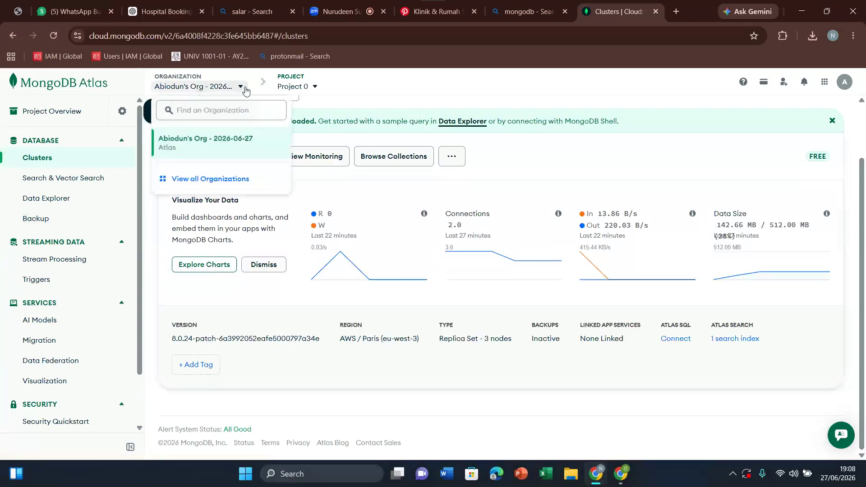
click(314, 87)
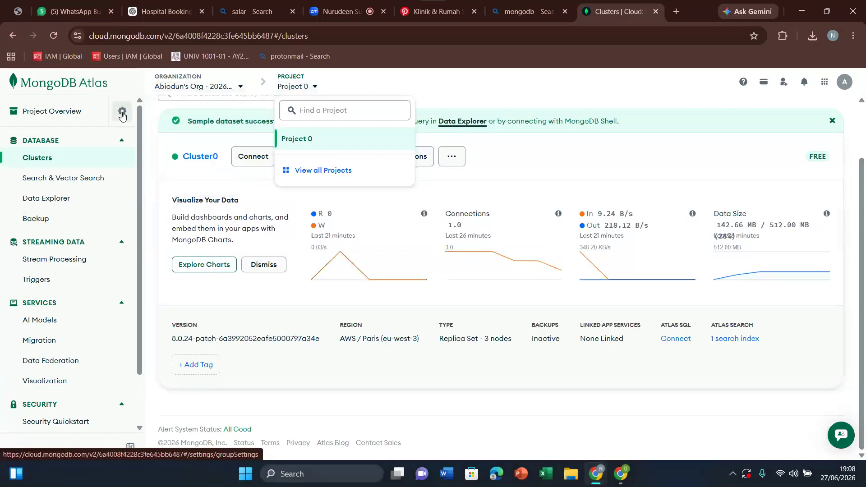
click(122, 112)
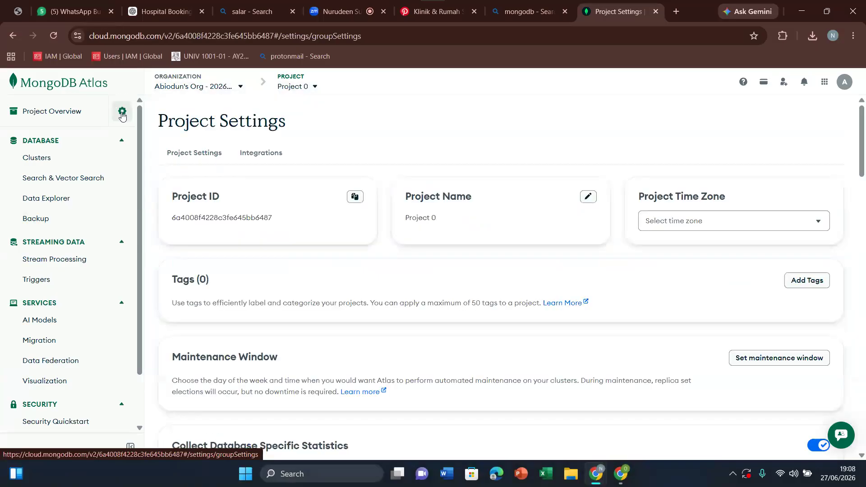
drag(864, 139, 864, 408)
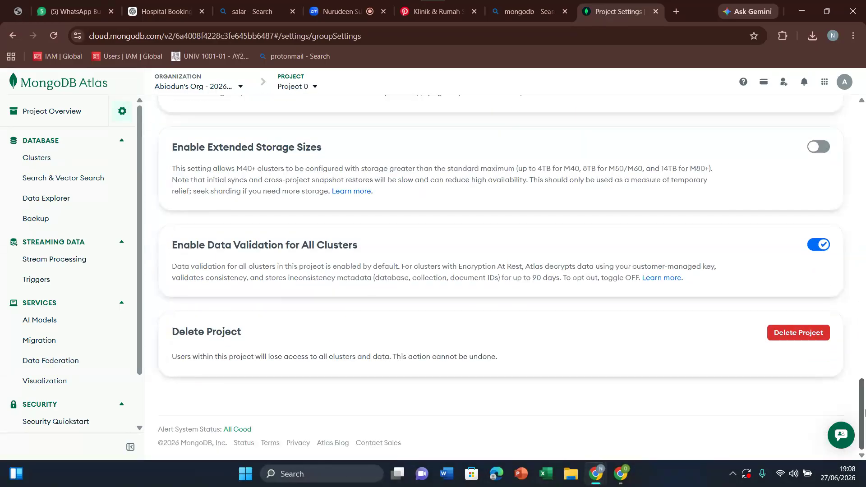
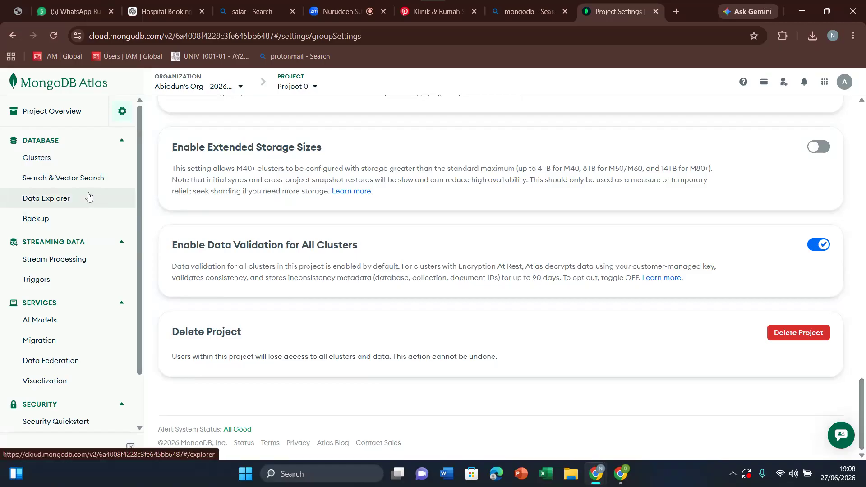
Step: Open Project 0's Project Identity & Access users, inspect the listed user's project role, and confirm it as Project Owner
click(295, 88)
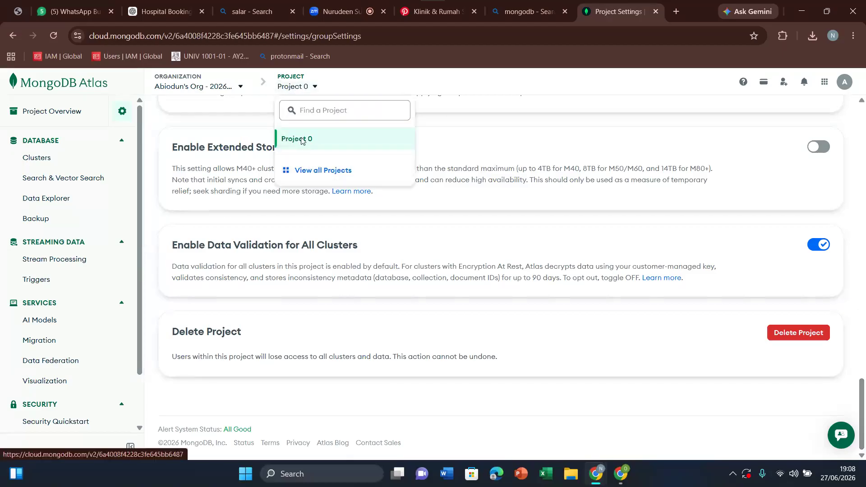
click(302, 140)
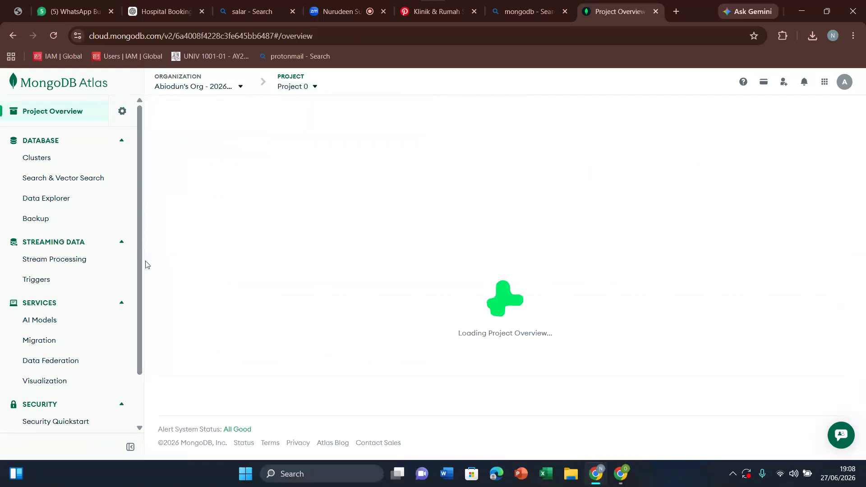
scroll(128, 343, down, 2)
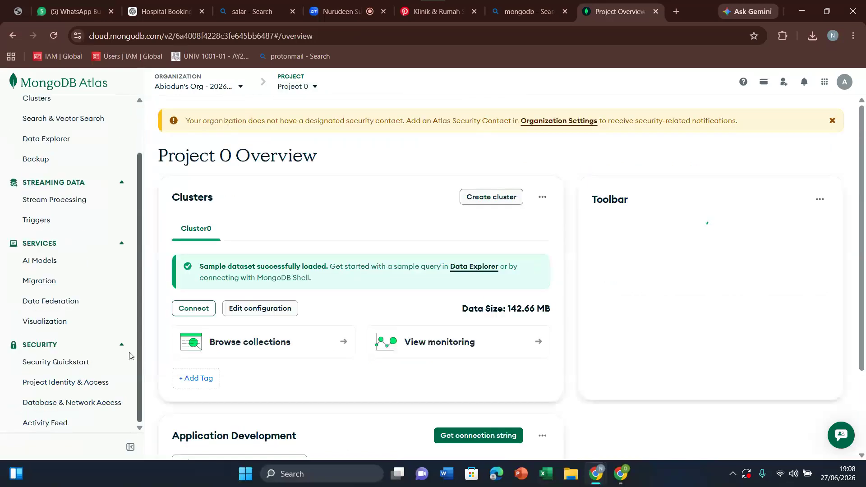
click(70, 383)
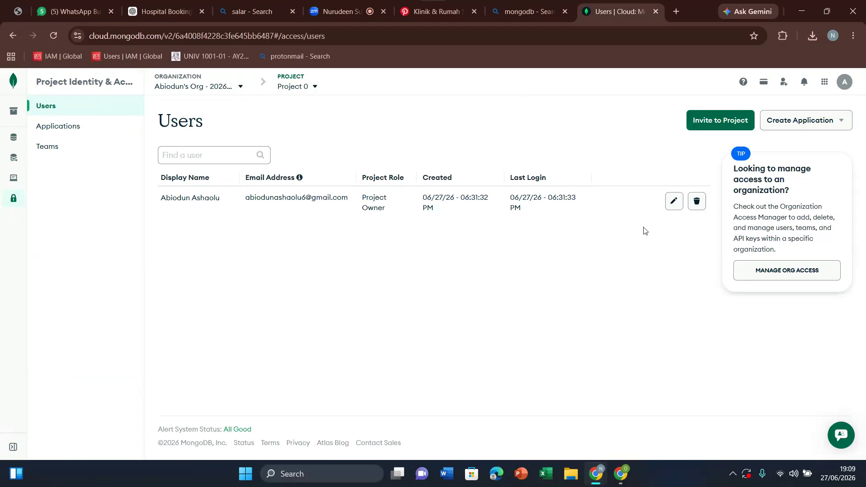
click(676, 203)
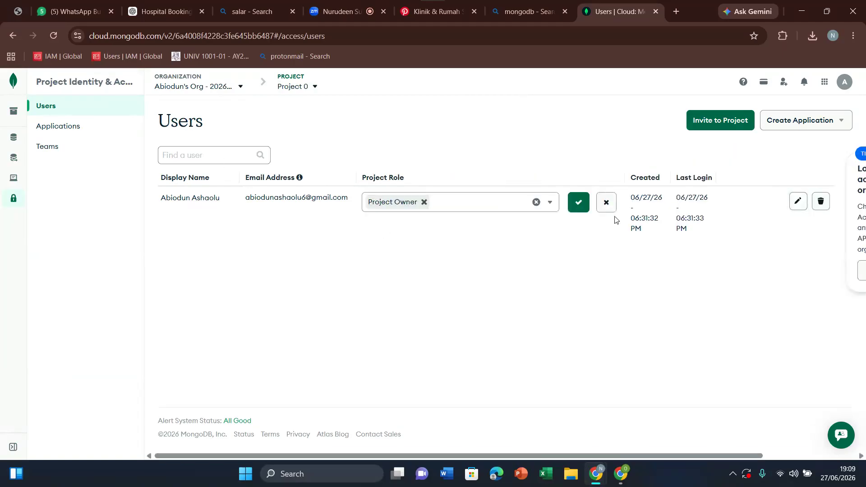
click(574, 213)
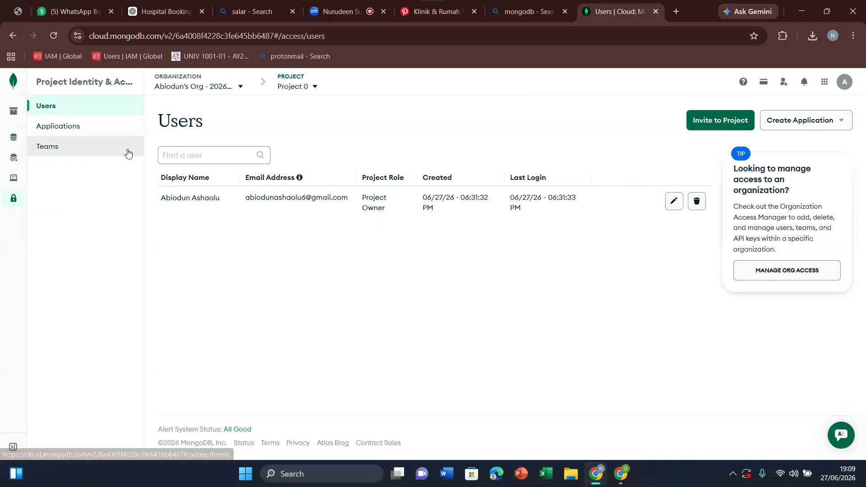
Step: Review the IP Access List and Database Users under Database & Network Access, and open the existing database user's edit form to inspect its password authentication
mouse_move(17, 150)
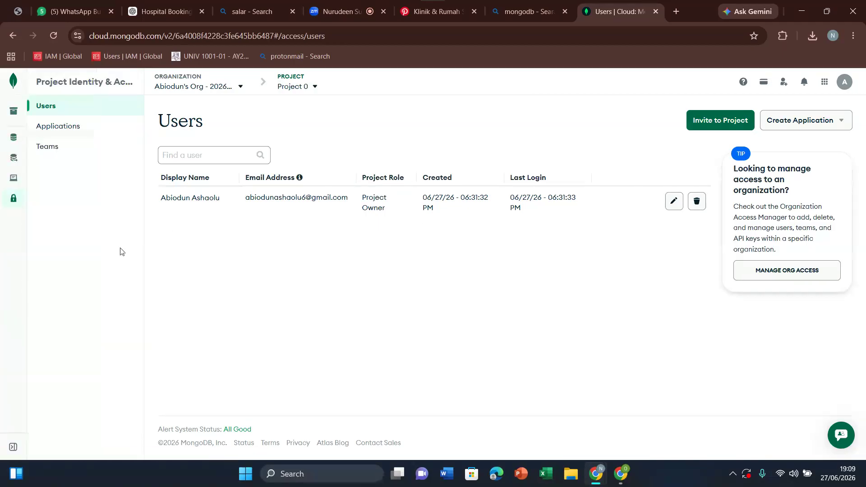
mouse_move(20, 198)
drag(142, 283, 142, 379)
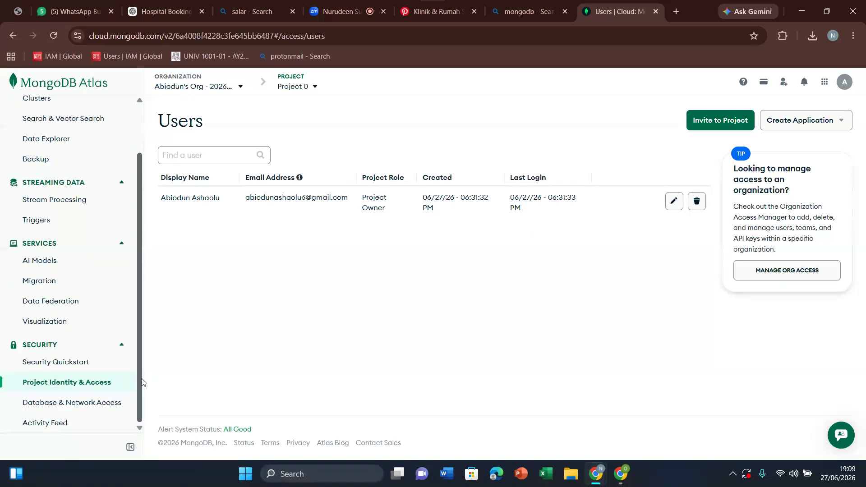
click(70, 407)
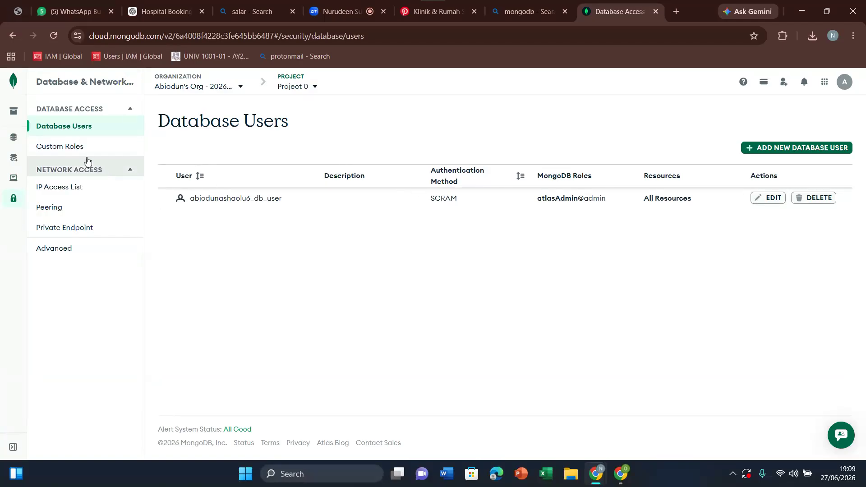
click(80, 188)
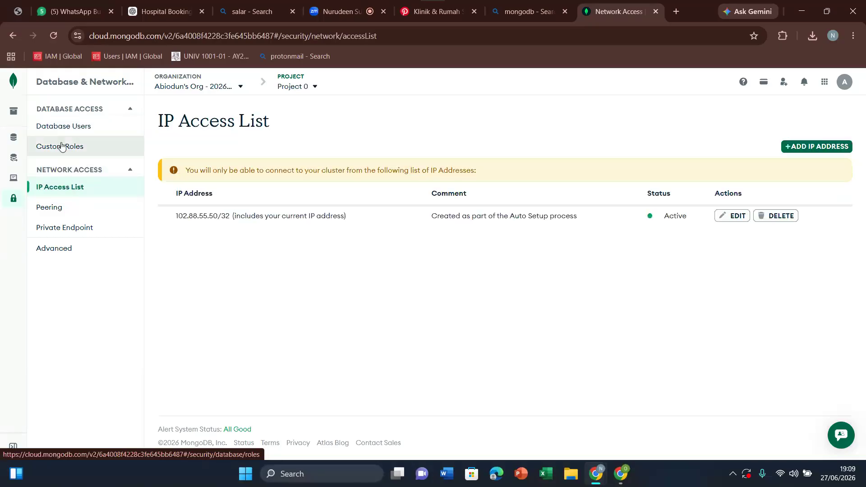
click(66, 128)
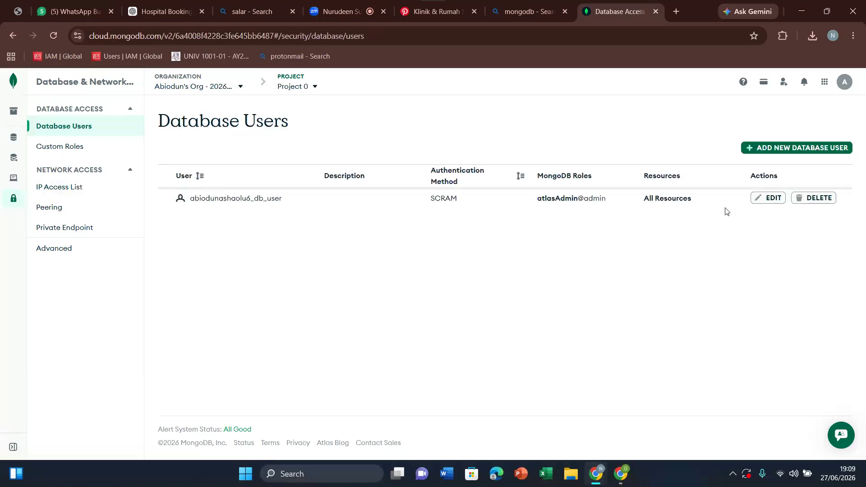
click(767, 198)
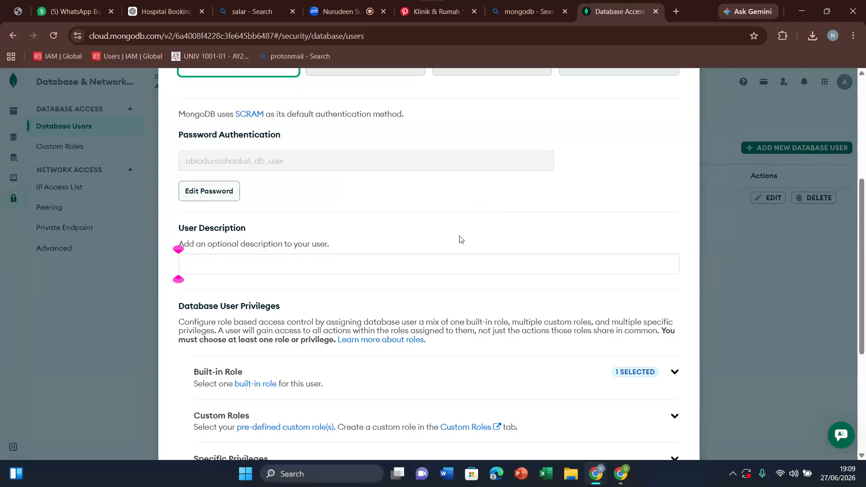
drag(865, 247, 865, 224)
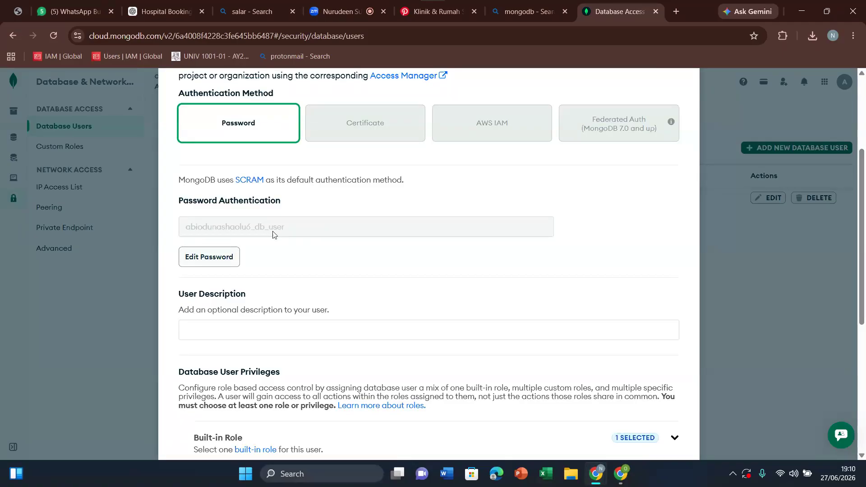
Step: Write the database username out in the browser's address field, copy it, and return to the page without running a search
click(530, 38)
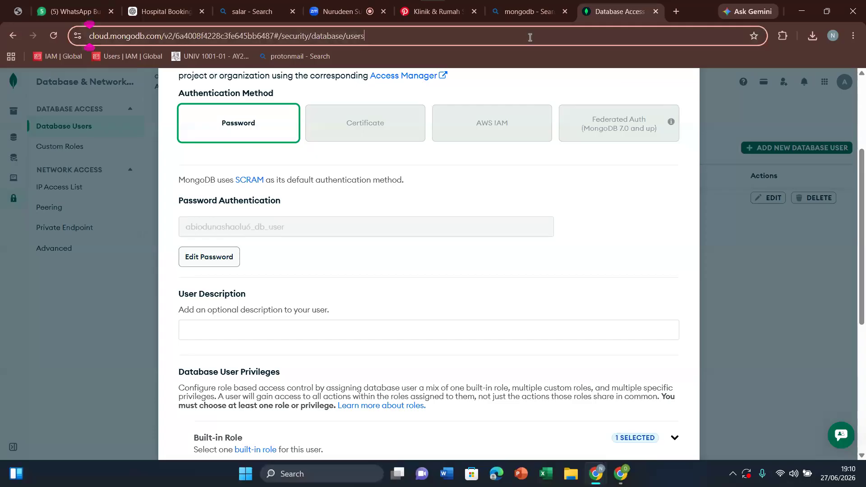
key(ctrl+a)
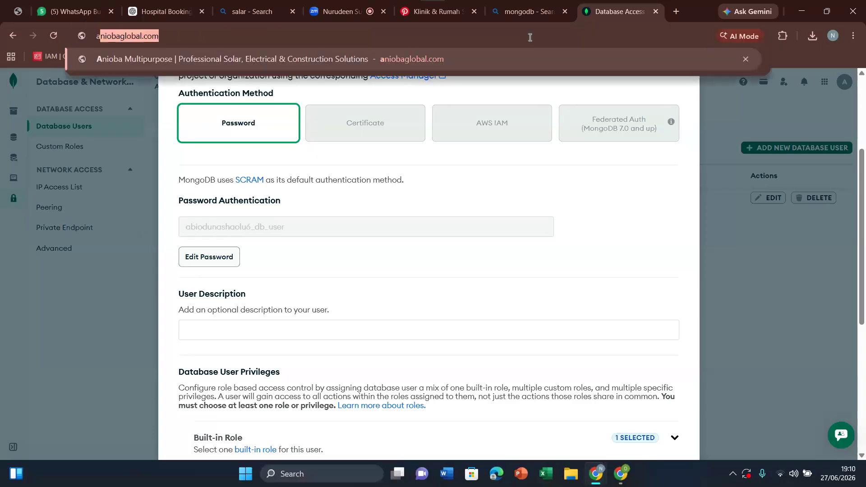
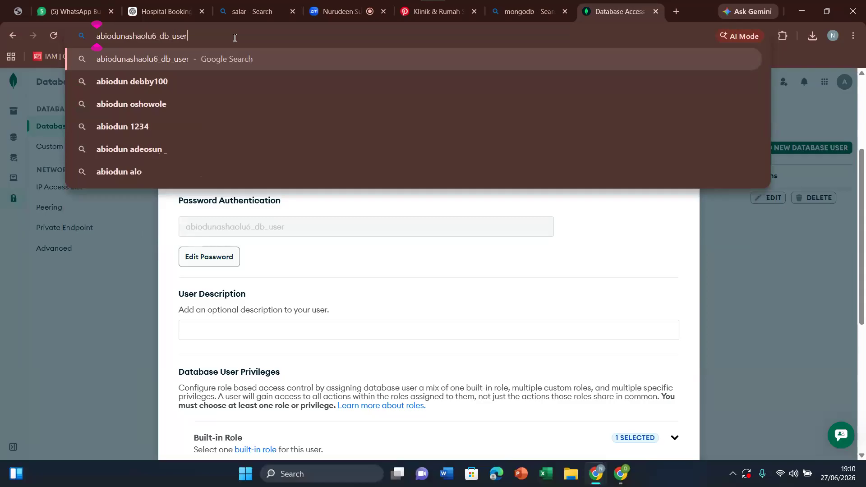
key(ctrl+a)
key(ctrl+c)
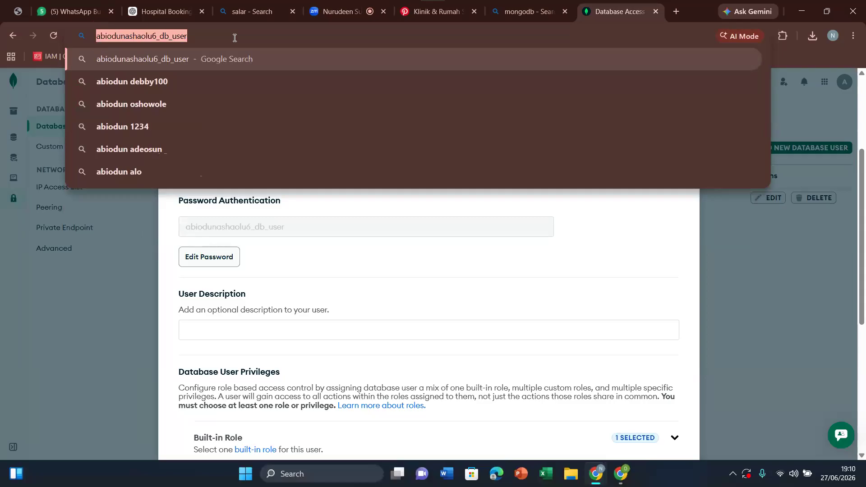
click(129, 315)
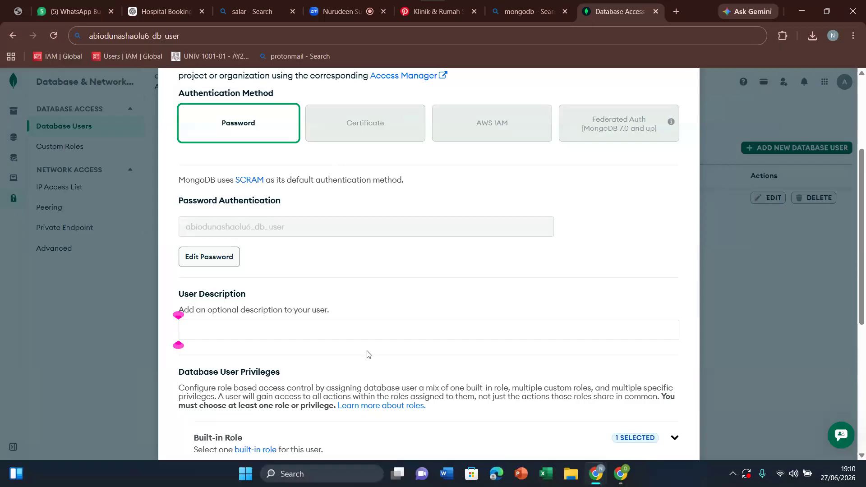
Step: Close the database user's edit form without changes and dismiss the Windows search
drag(862, 273, 865, 185)
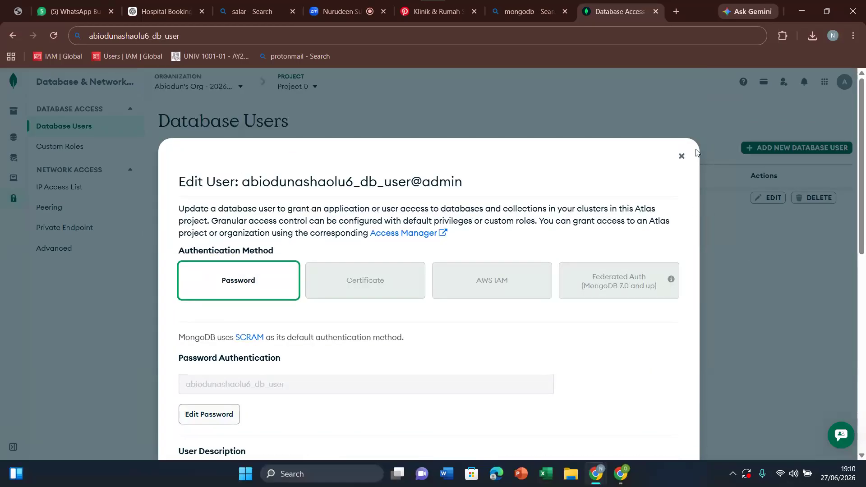
click(682, 156)
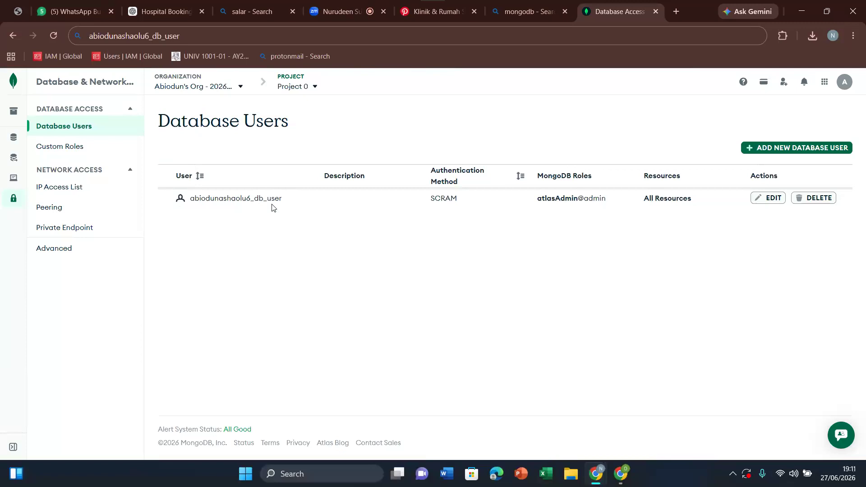
click(322, 475)
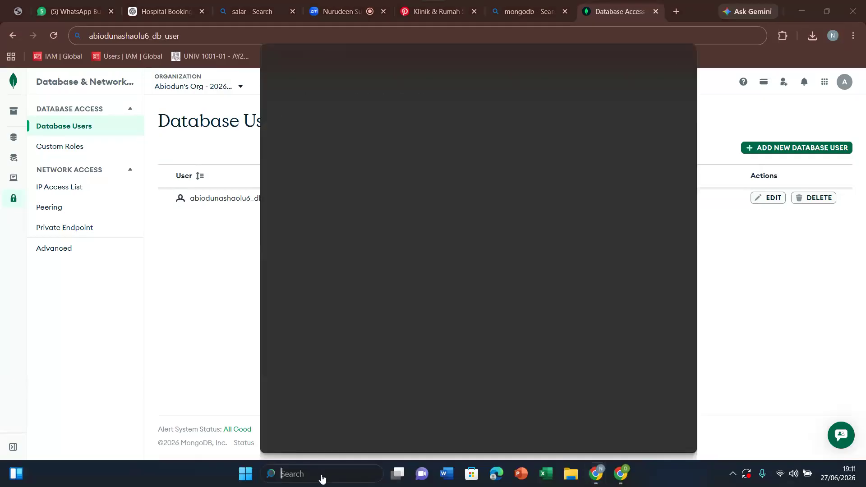
click(180, 329)
Step: Switch to AI Studio, dismiss the MONGODB_URI request, and start a prompt with "this is my databasde username" followed by the copied database username
mouse_move(622, 474)
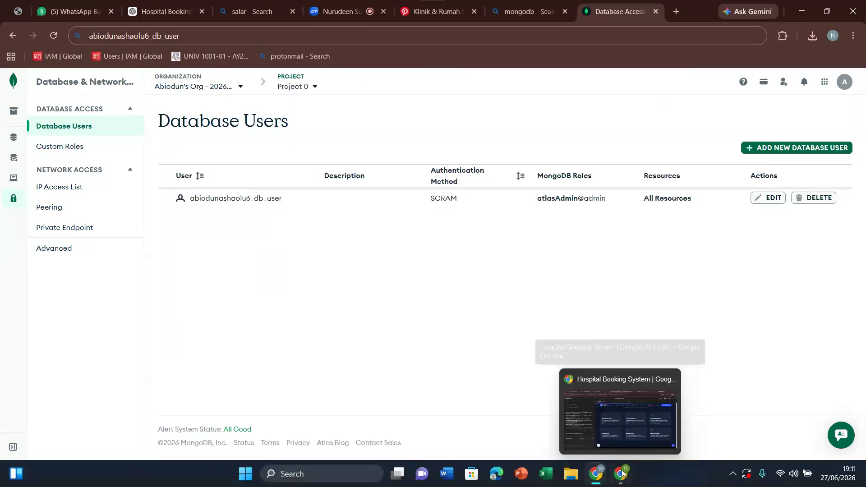
click(621, 473)
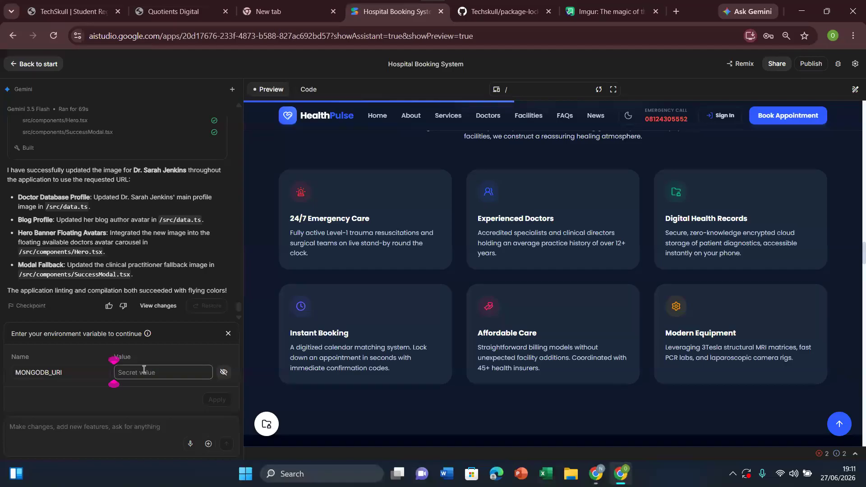
click(226, 332)
click(77, 430)
text(this is my data)
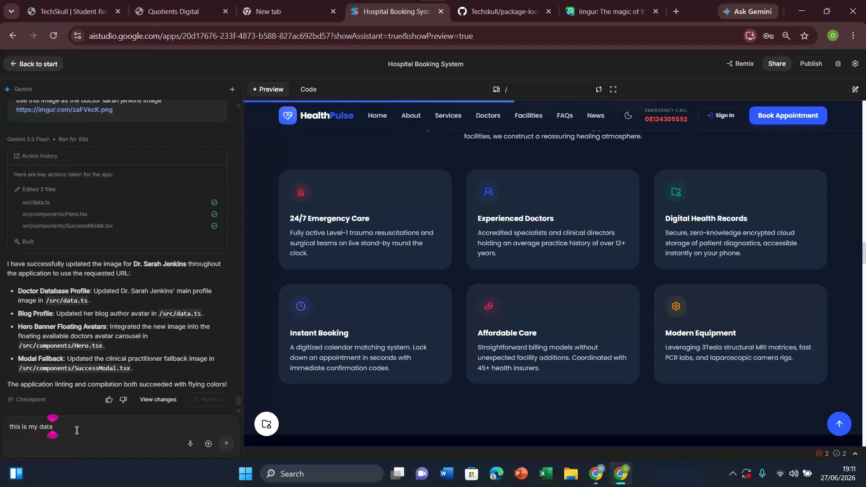
text(basde username)
key(ctrl+v)
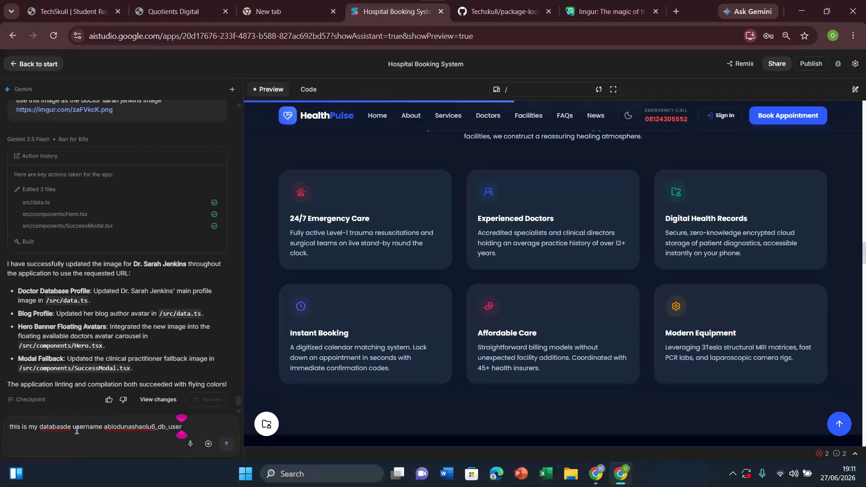
Step: Insert "password" before the database username in the prompt and append "and my database username" at its end
text(and th)
key(BackSpace)
key(BackSpace)
key(BackSpace)
key(BackSpace)
key(BackSpace)
key(BackSpace)
click(105, 426)
text(password)
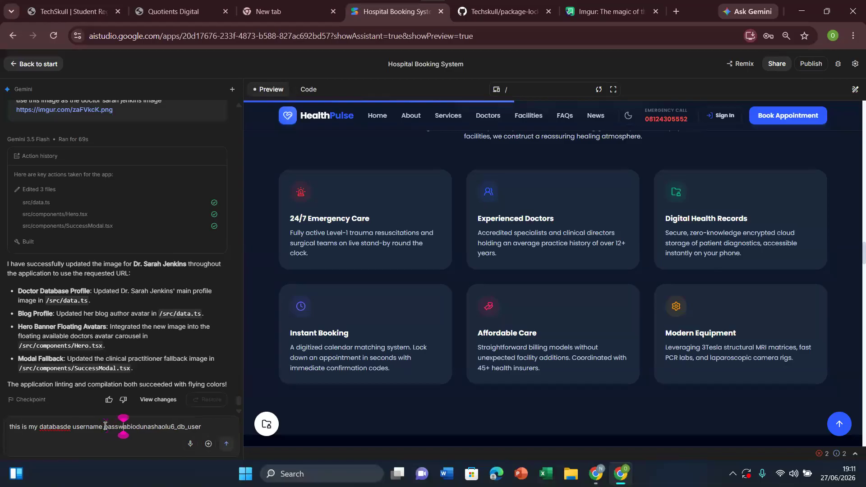
click(225, 426)
text(and)
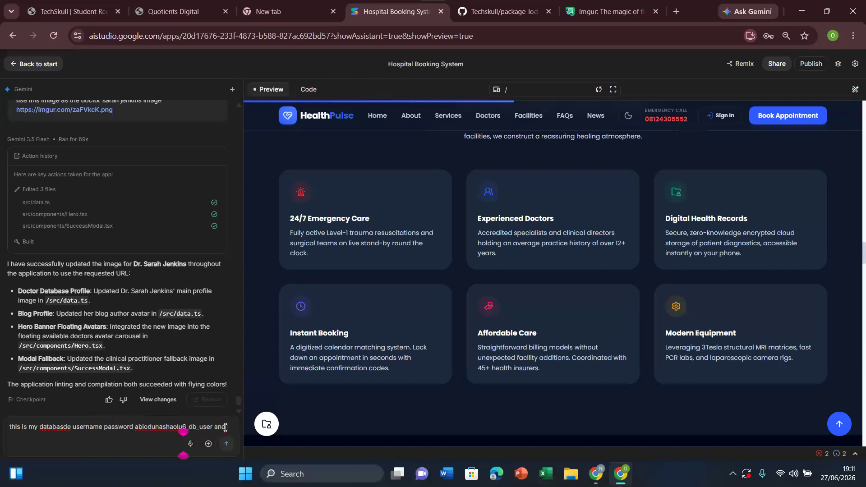
text( my d)
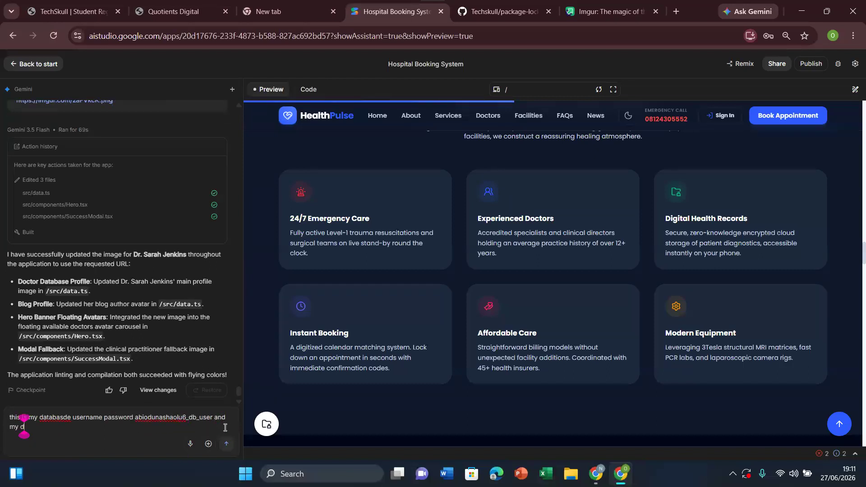
text(atabase username)
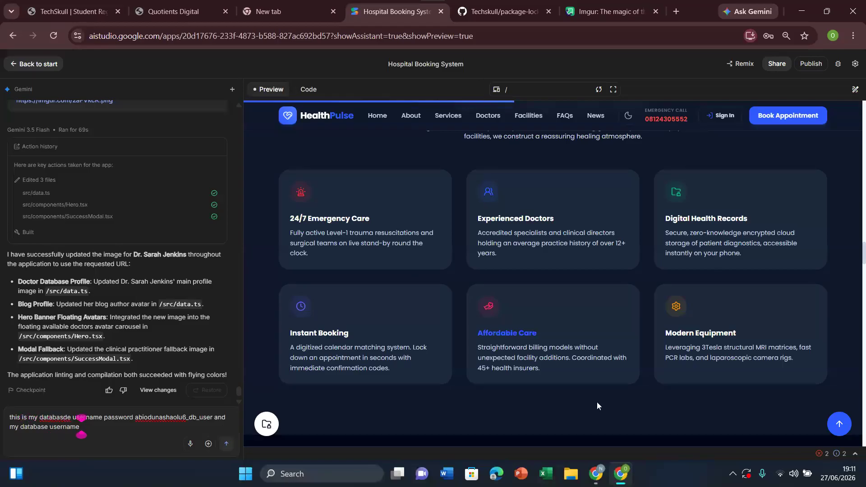
Step: Switch to MongoDB Atlas and open the existing database user for editing
mouse_move(594, 474)
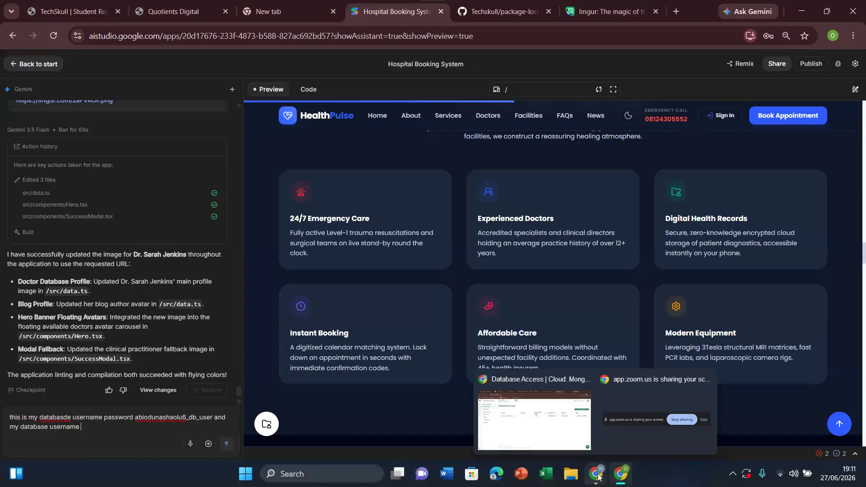
click(561, 427)
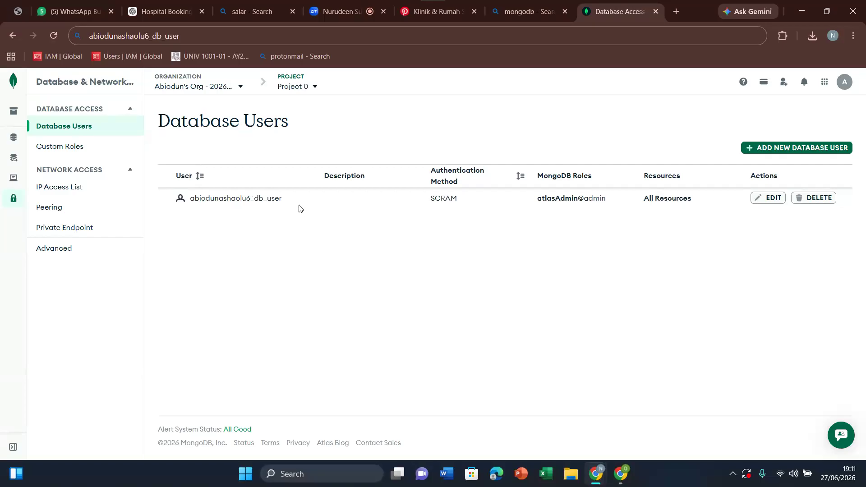
click(767, 199)
Step: Enter a custom new password for the database user in the password field
click(225, 193)
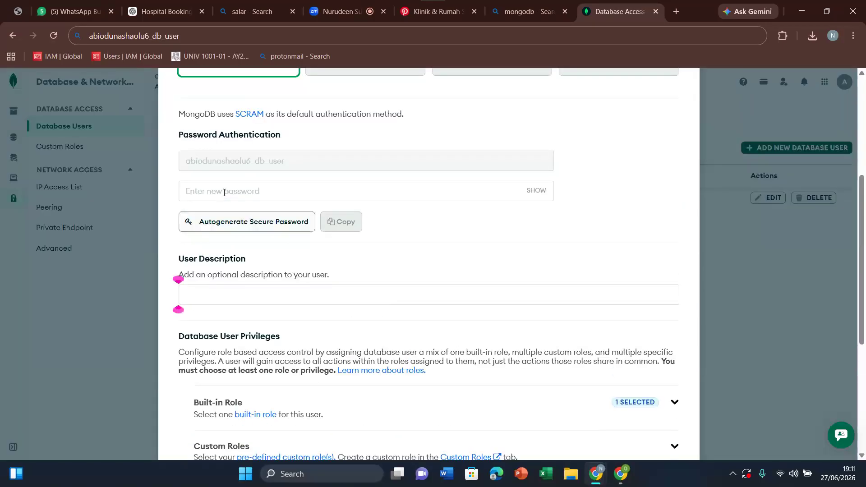
click(244, 190)
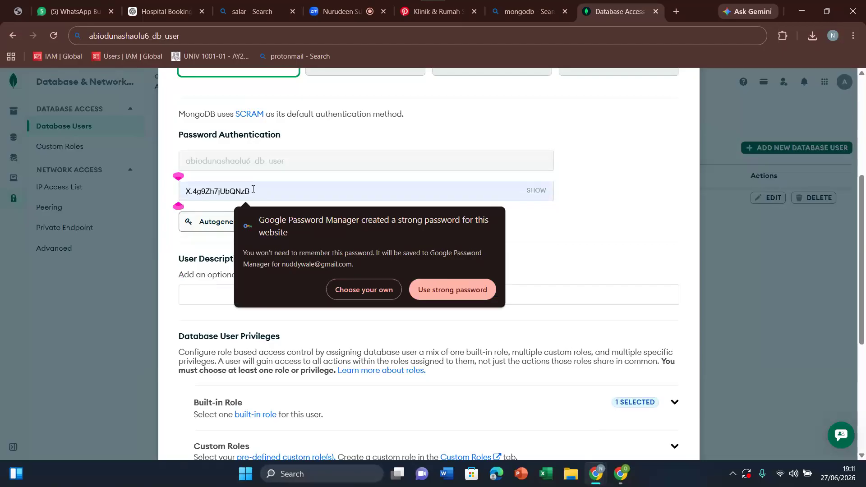
text(•)
key(BackSpace)
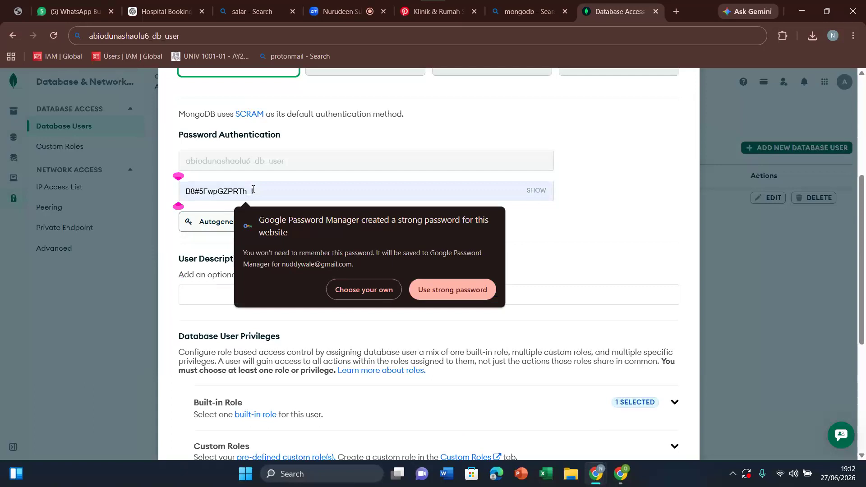
text(••••••••••)
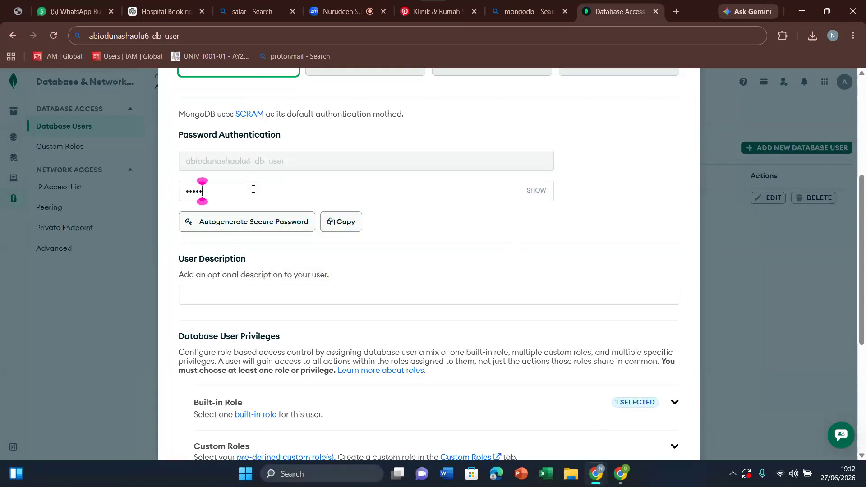
Step: Autogenerate a secure password for the database user, then reveal and copy that password
click(271, 227)
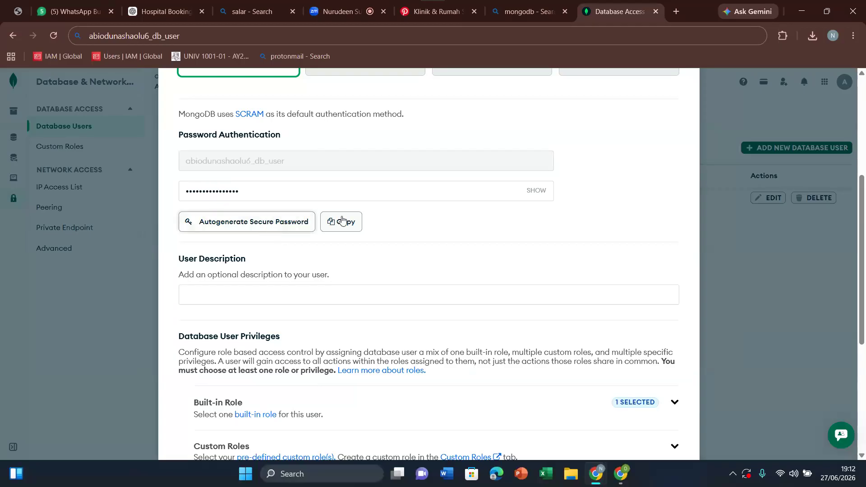
click(537, 191)
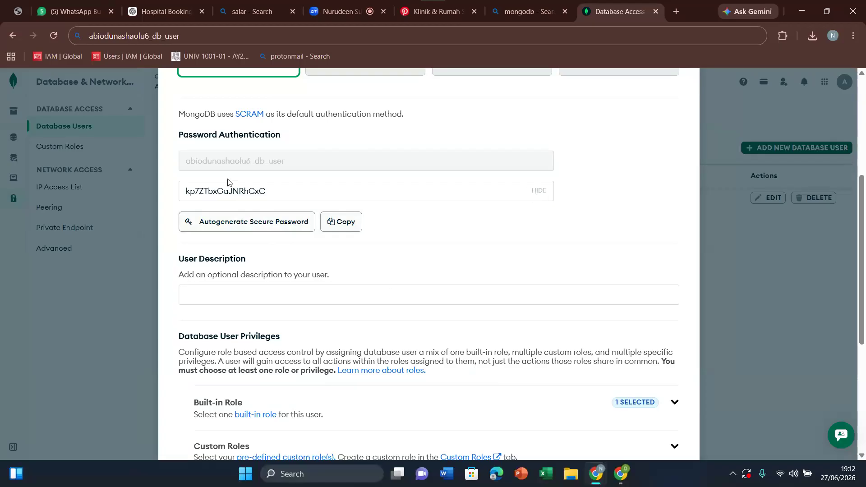
drag(865, 235, 865, 347)
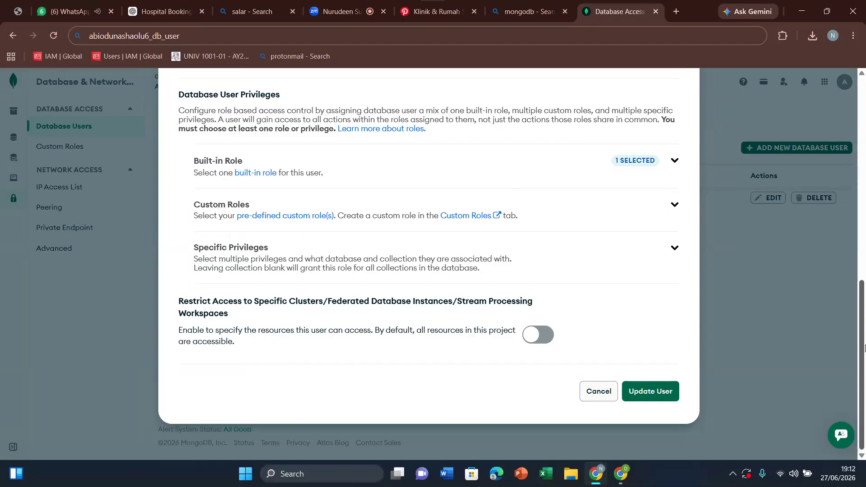
drag(865, 358, 865, 228)
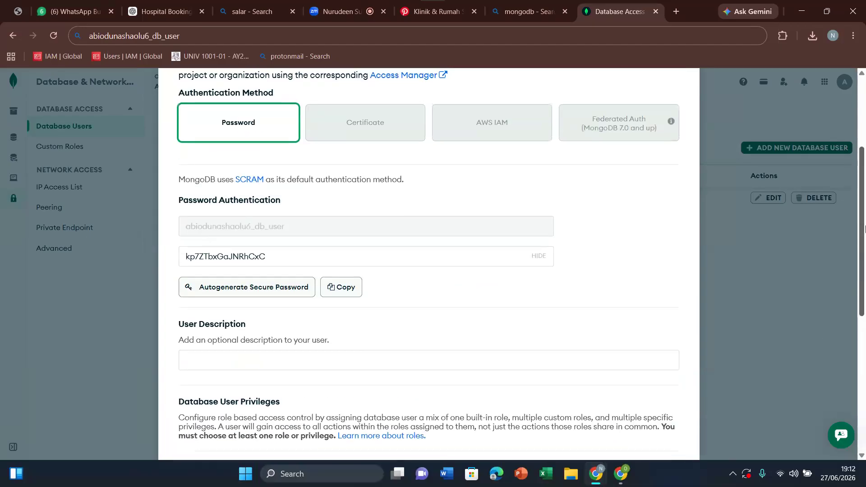
click(345, 260)
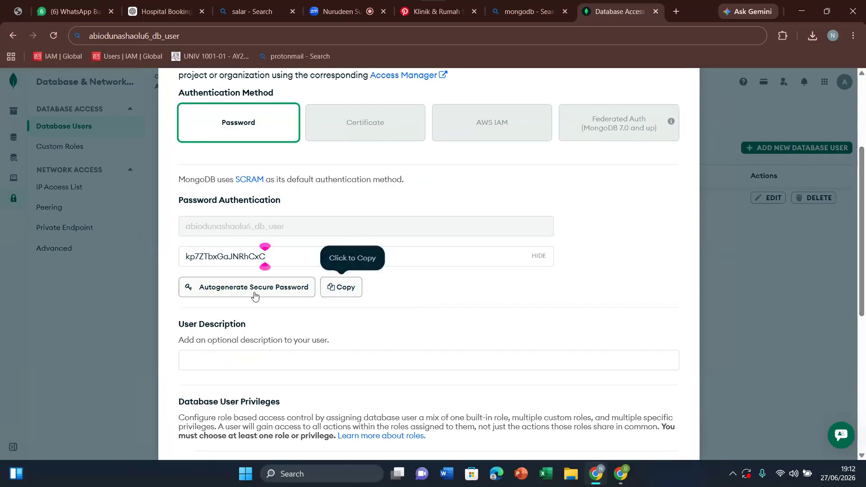
click(343, 288)
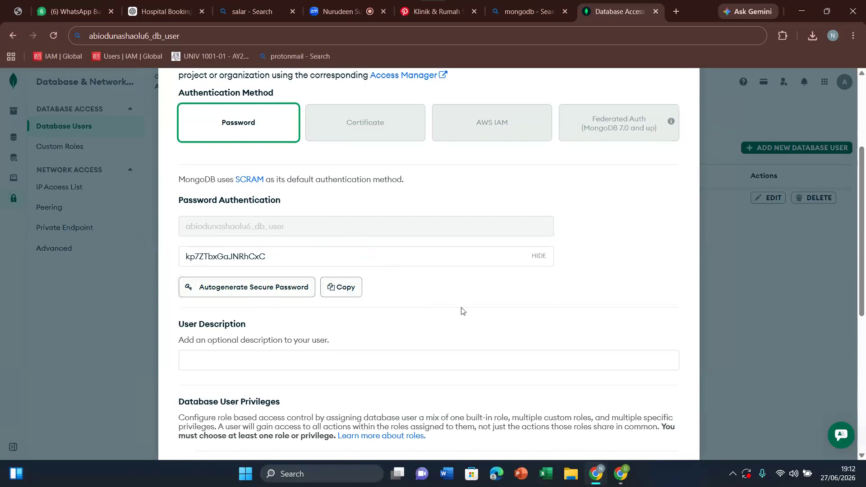
click(346, 290)
click(339, 294)
Step: Switch to AI Studio and cut the prompt's ending "and my database username" back to "and my d"
click(624, 483)
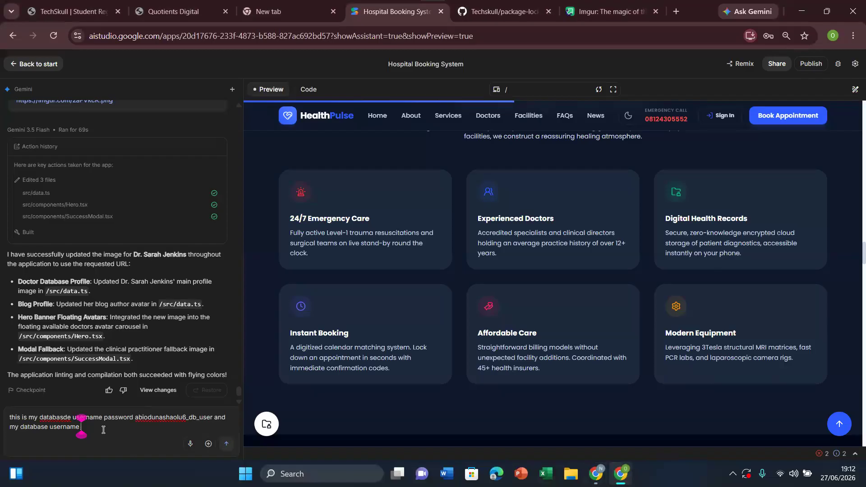
key(BackSpace)
key(BackSpace)
key(BackSpace)
key(BackSpace)
key(BackSpace)
key(BackSpace)
key(BackSpace)
key(BackSpace)
key(BackSpace)
key(BackSpace)
key(BackSpace)
key(BackSpace)
key(BackSpace)
key(BackSpace)
key(BackSpace)
key(BackSpace)
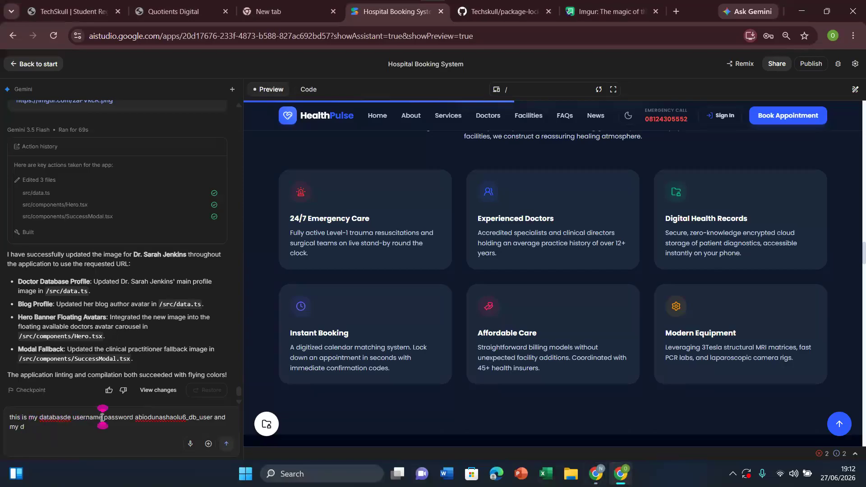
Step: Remove the word "password" before the database username in the prompt, leaving "username" as its label
key(BackSpace)
key(BackSpace)
key(BackSpace)
key(BackSpace)
key(BackSpace)
key(BackSpace)
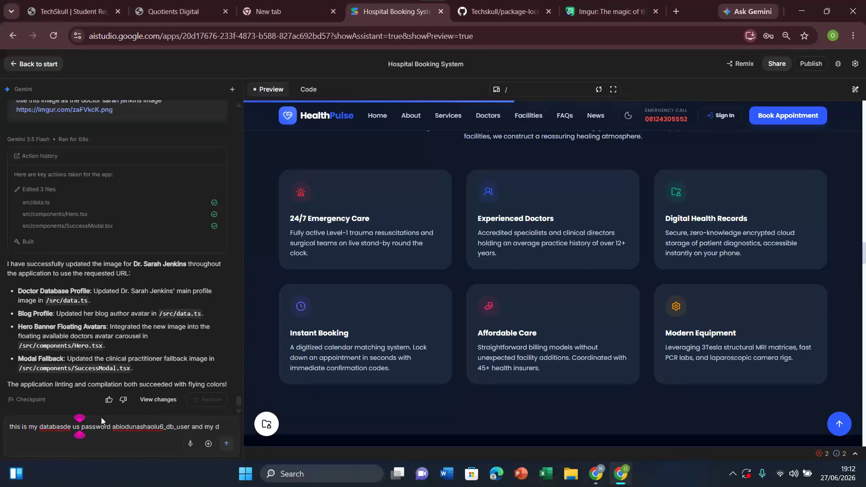
key(ctrl+Right)
key(BackSpace)
key(BackSpace)
key(BackSpace)
key(BackSpace)
key(BackSpace)
key(BackSpace)
key(BackSpace)
key(BackSpace)
key(BackSpace)
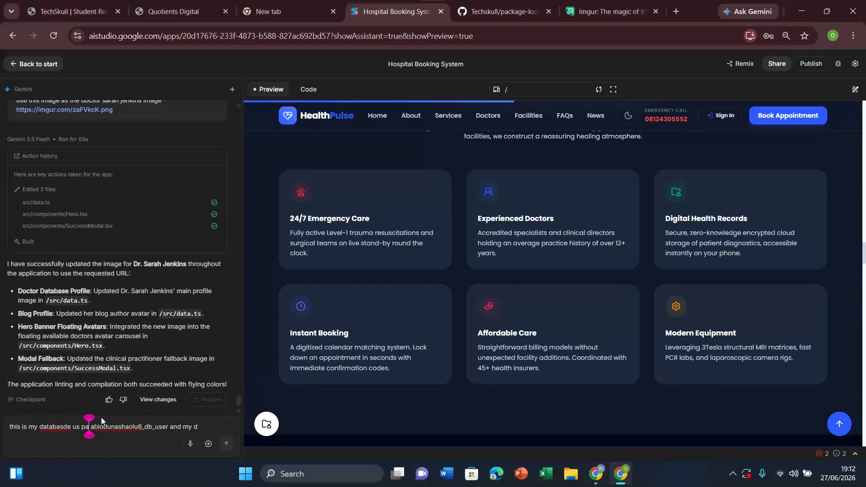
text(ername)
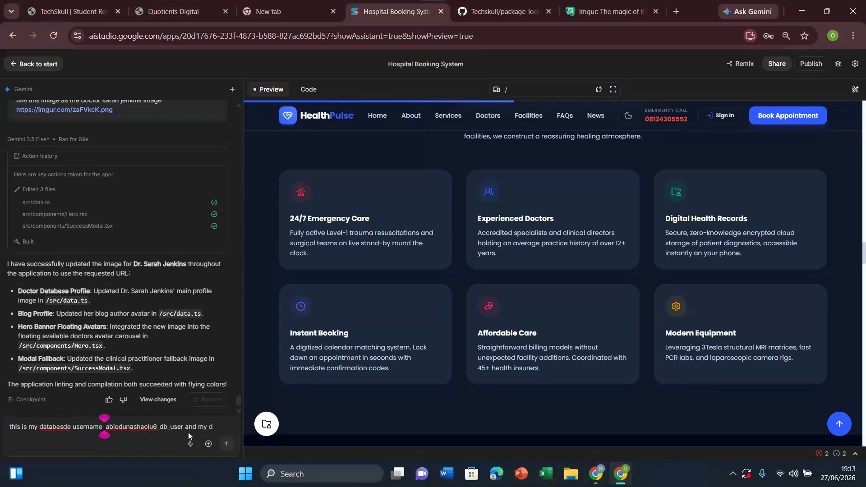
Step: Complete the prompt's ending as "and my database password" and paste the copied database password after it
click(217, 427)
text(atabase password)
key(ctrl+v)
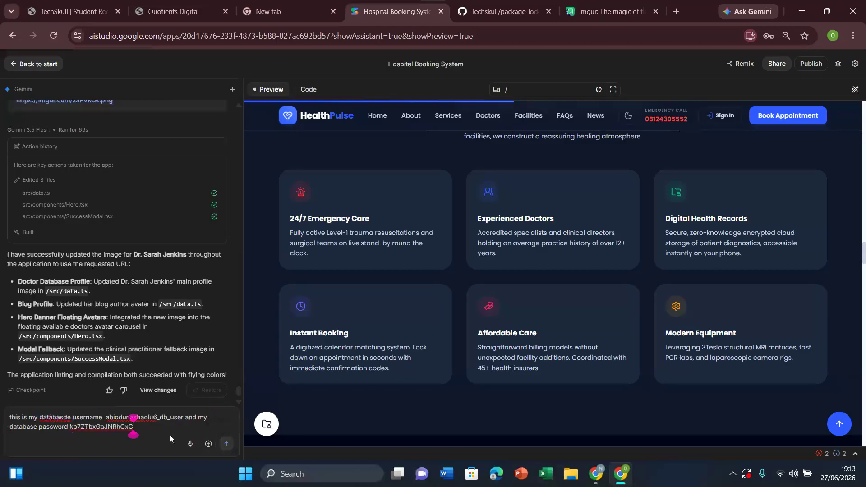
Step: Append "this is my connection string" after the database password in the prompt
text(this is my connection string)
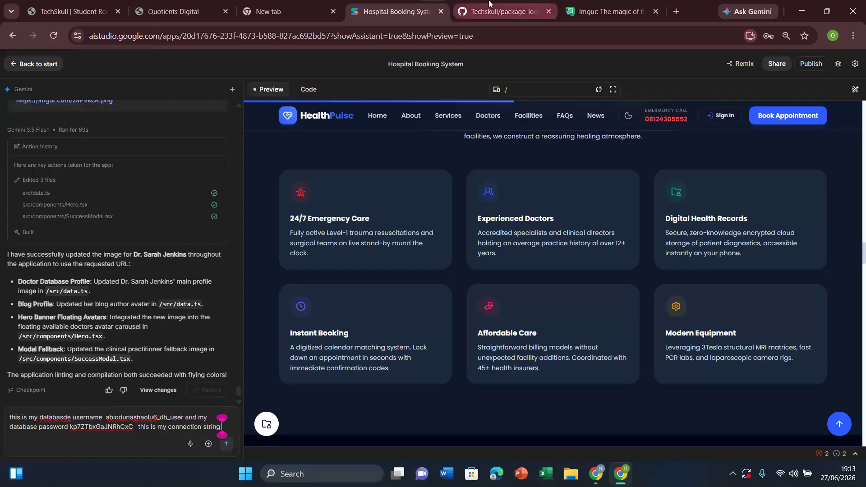
Step: Switch to MongoDB Atlas, apply the database user's password update, and save the offered login in the browser
mouse_move(600, 473)
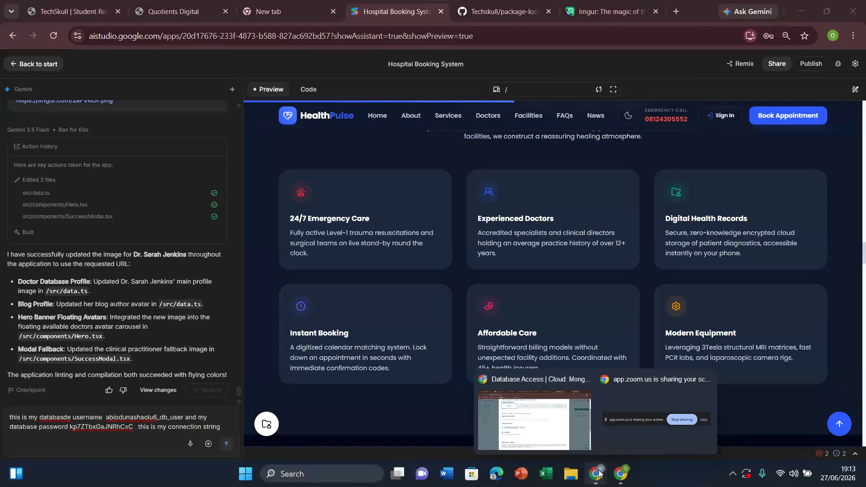
click(551, 444)
scroll(865, 248, up, 5)
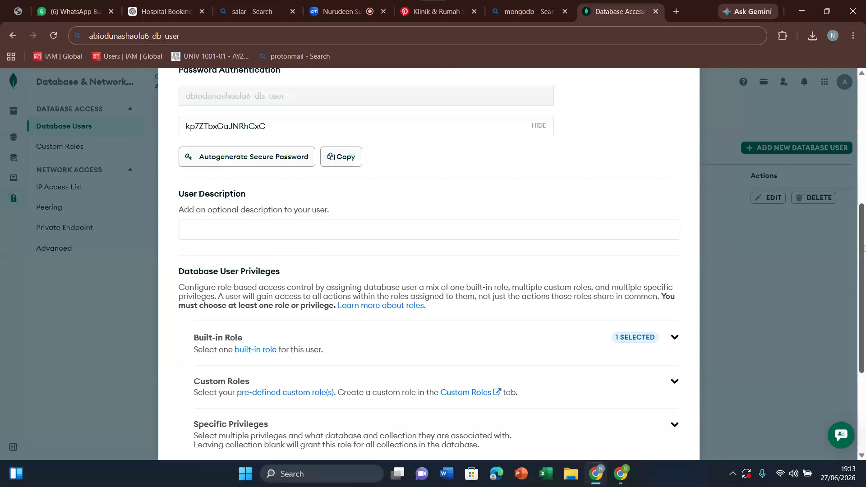
drag(865, 248, 865, 319)
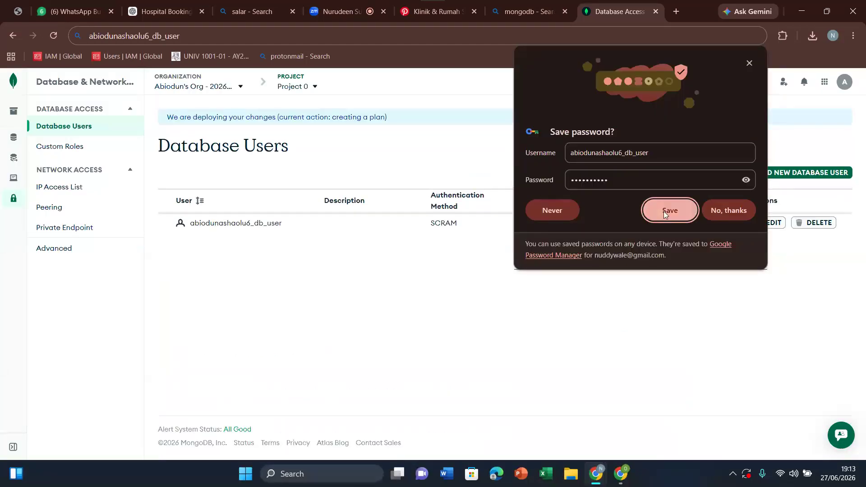
click(670, 211)
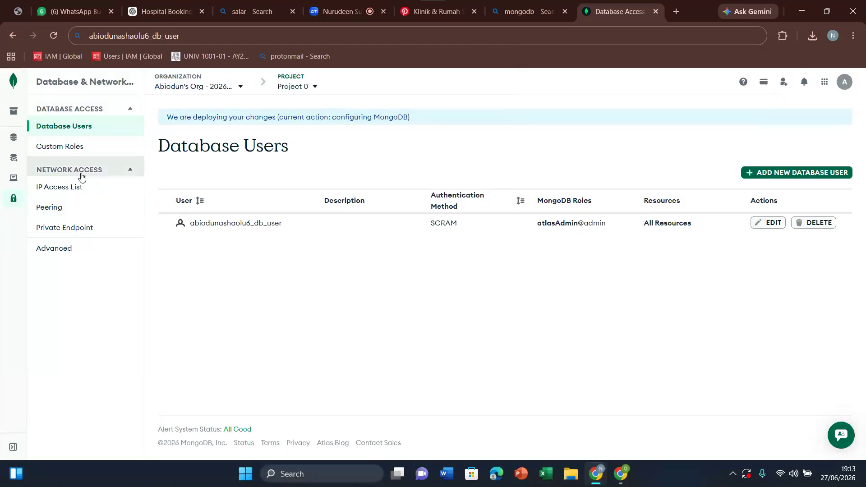
Step: Open the Drivers connection instructions for Cluster0 and copy the SRV connection string for Node.js
mouse_move(19, 115)
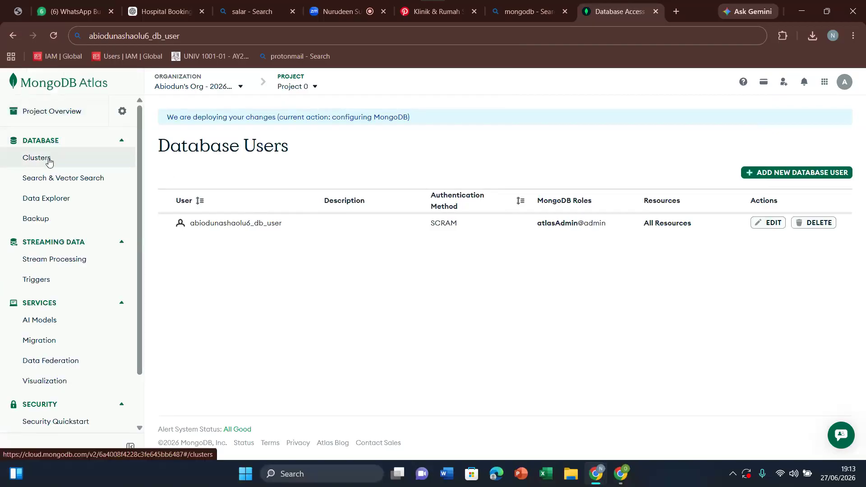
click(50, 161)
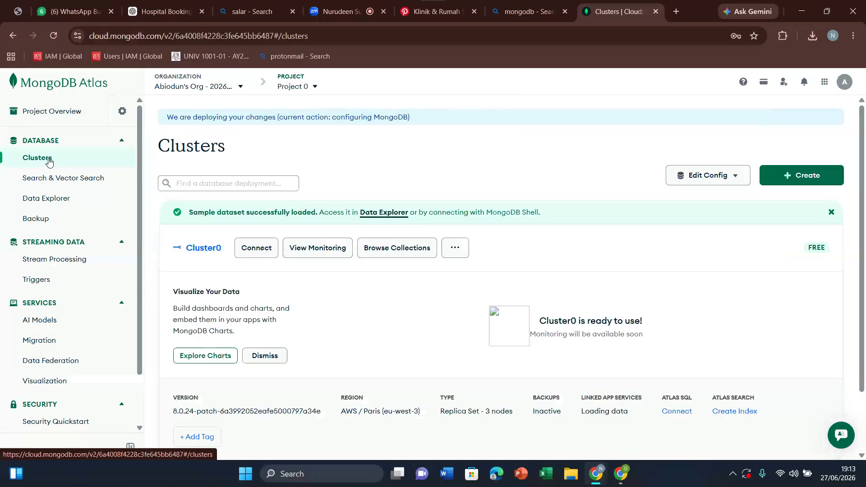
click(261, 251)
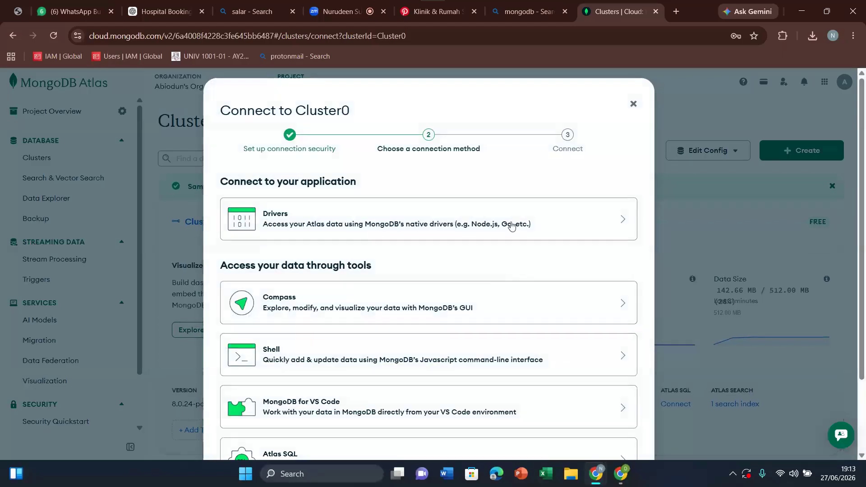
click(463, 230)
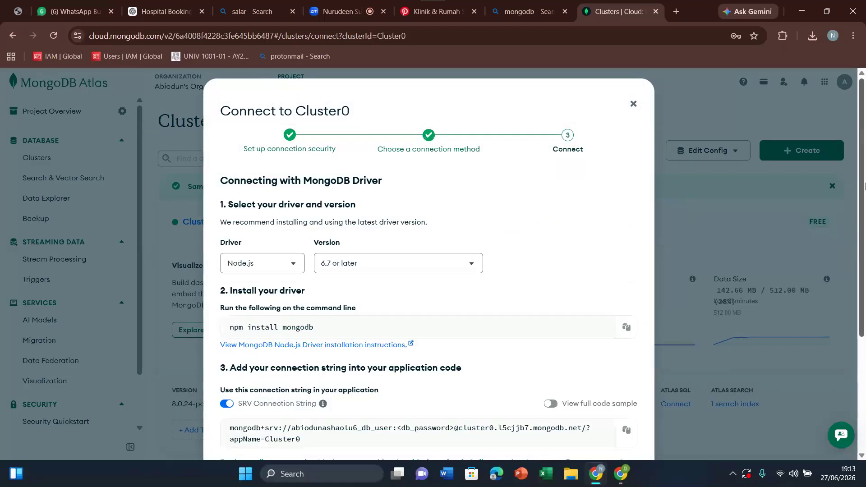
scroll(865, 192, down, 4)
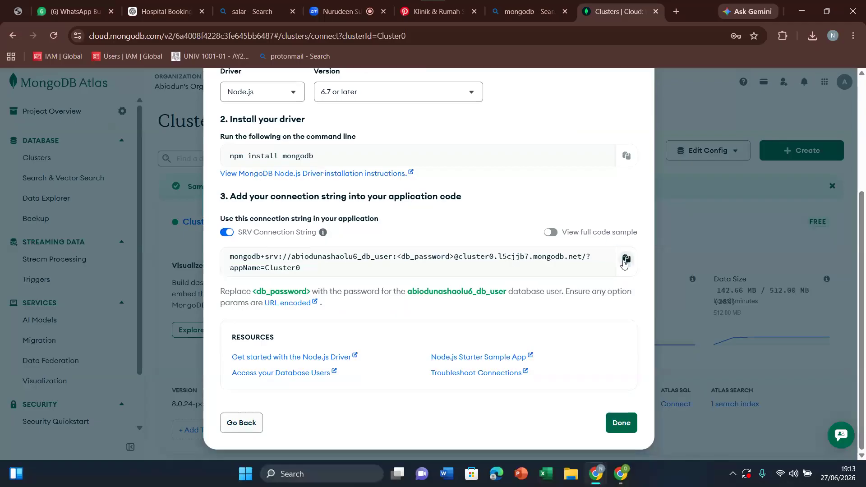
click(627, 261)
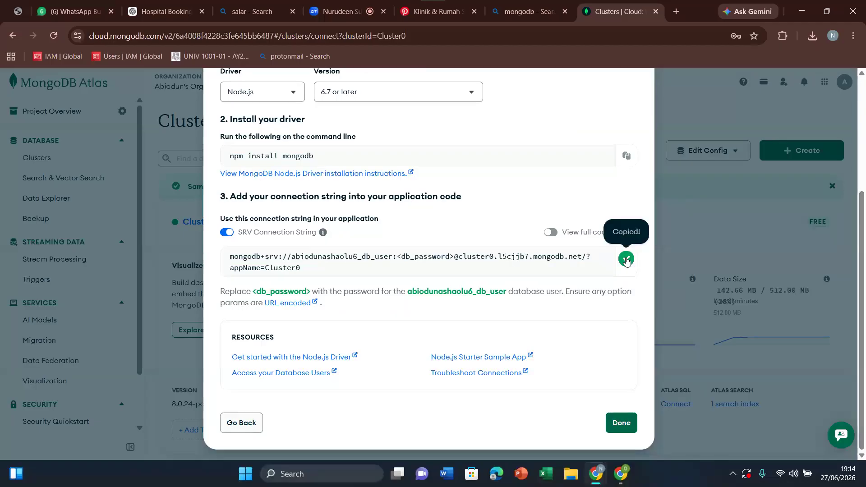
click(625, 261)
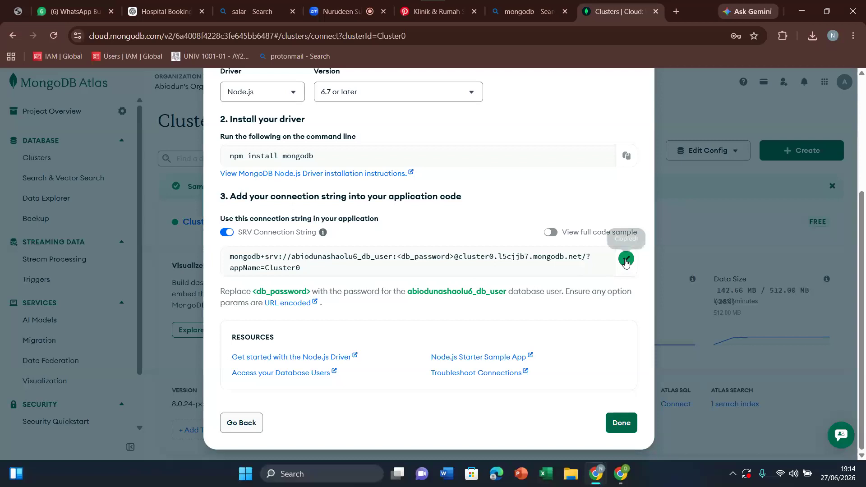
click(626, 261)
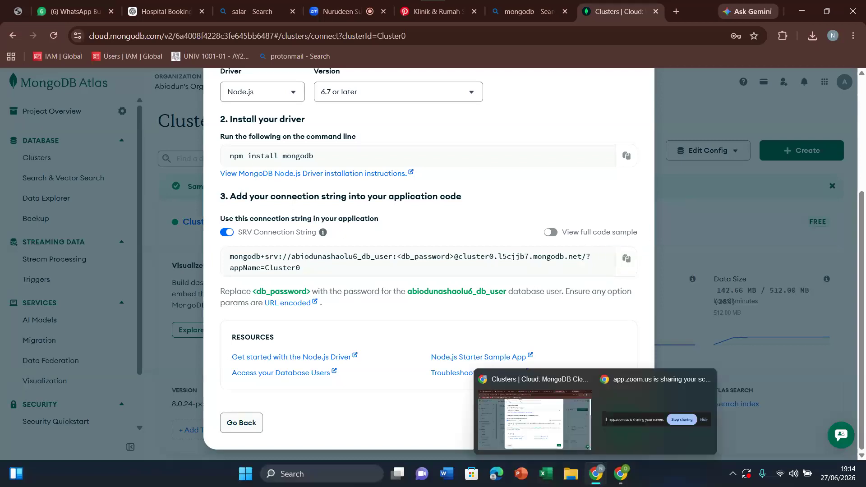
Step: Switch to AI Studio, paste the copied connection string into the prompt and append "give me the correct connection string"
click(618, 479)
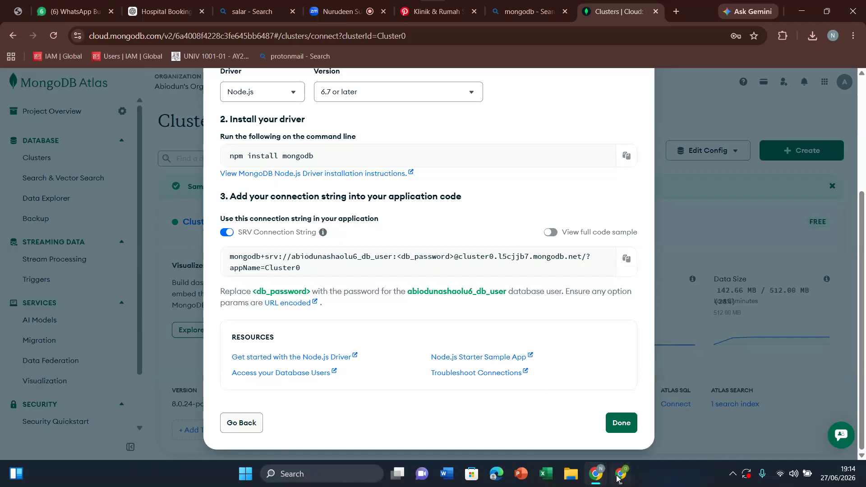
click(618, 479)
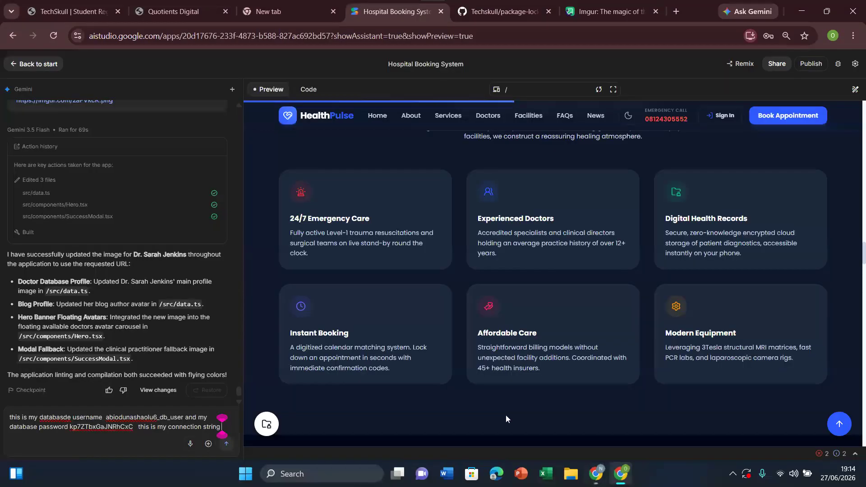
key(ctrl+v)
text(give me the correc)
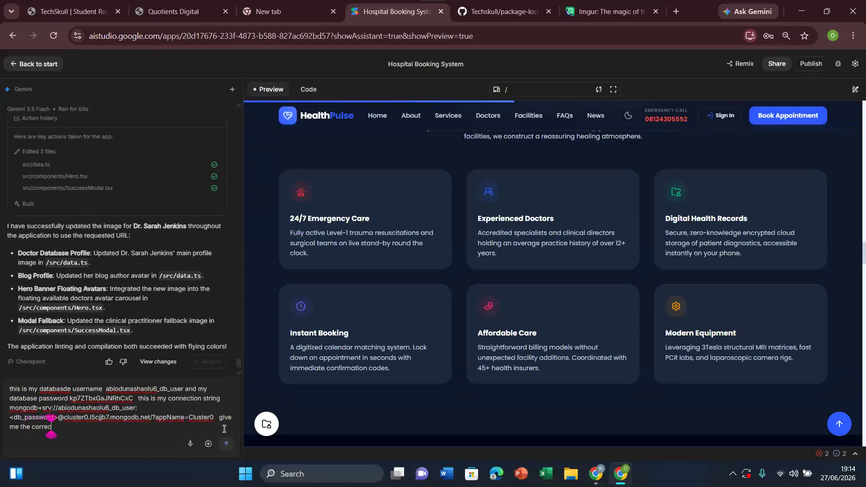
text(t connection string)
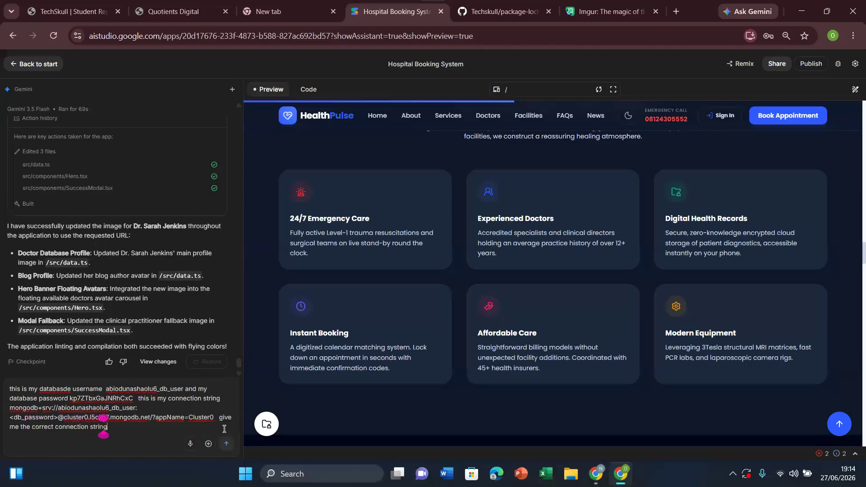
text( to connect)
text( my)
text( mongo)
text( yurl)
Step: Complete the prompt with "to connect my mongo url" and submit it
key(BackSpace)
key(BackSpace)
key(BackSpace)
key(BackSpace)
text(url)
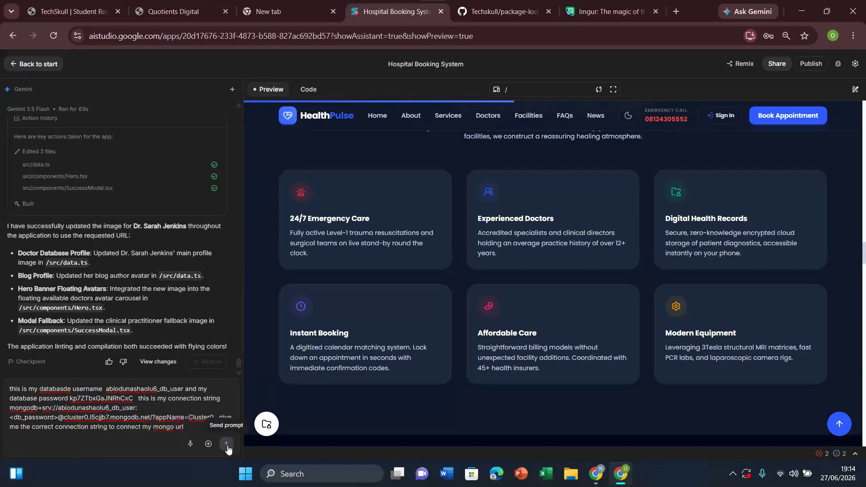
click(227, 444)
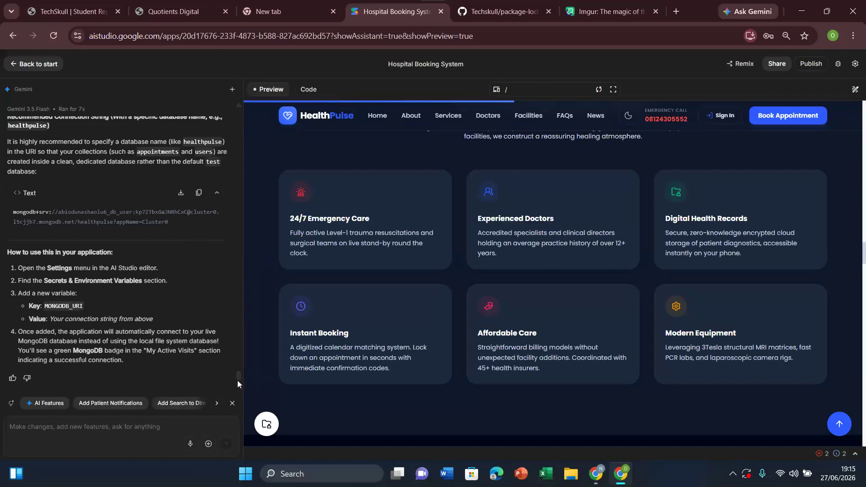
Step: Copy the Standard Connection String (Default Database) from Gemini's reply and review the instructions for using it
scroll(240, 378, up, 4)
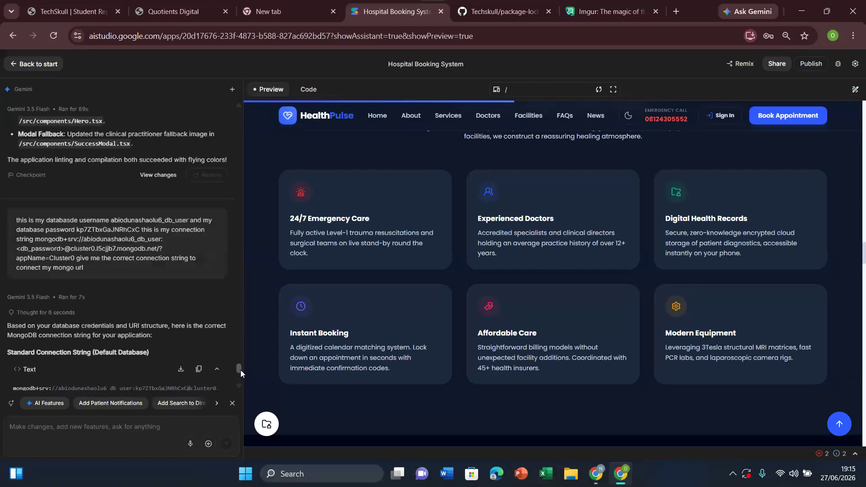
scroll(242, 372, up, 1)
scroll(242, 373, down, 1)
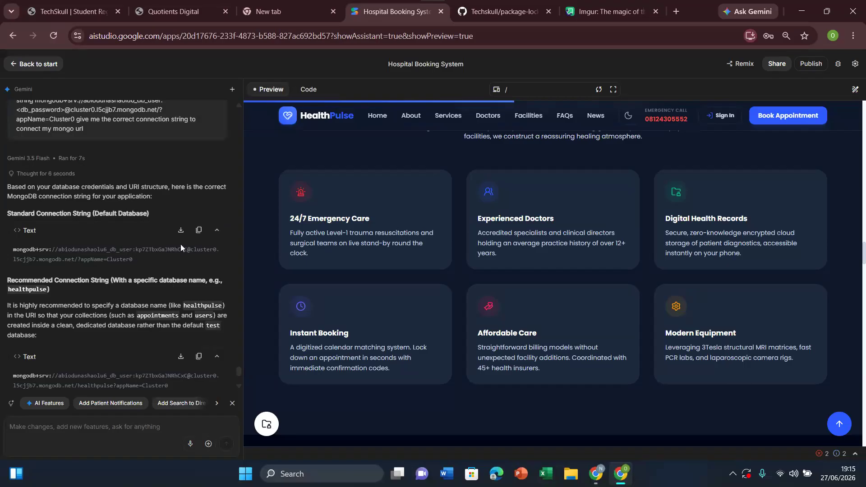
click(199, 231)
scroll(237, 370, down, 4)
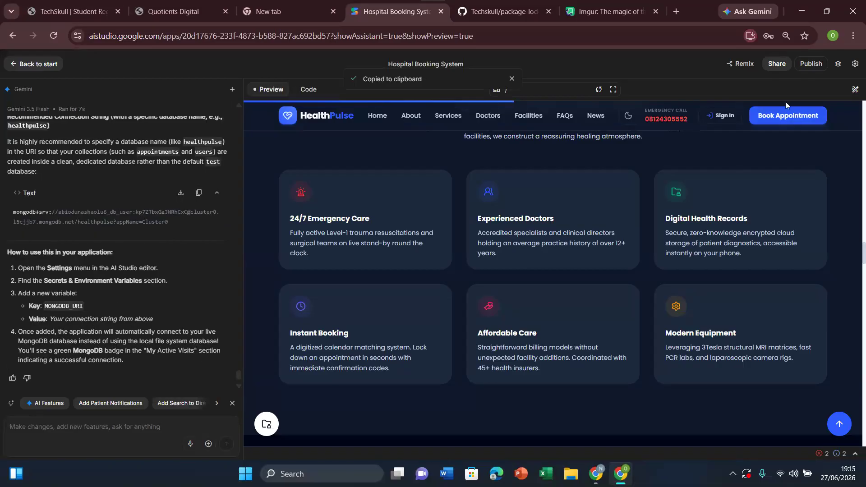
Step: Add a new secret named MONGODB_URI in the app's settings
click(854, 65)
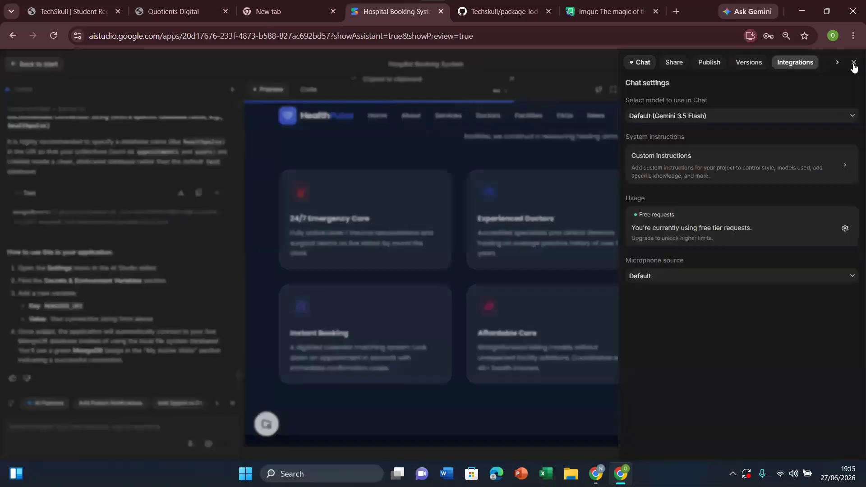
click(837, 64)
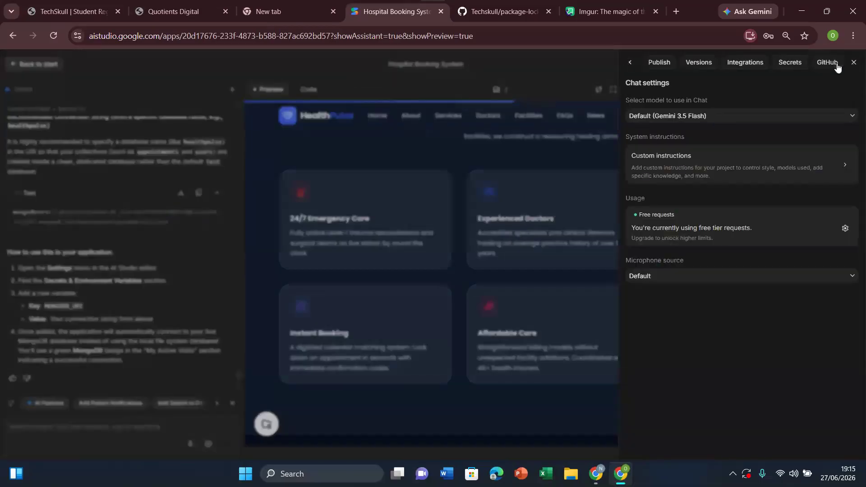
click(790, 65)
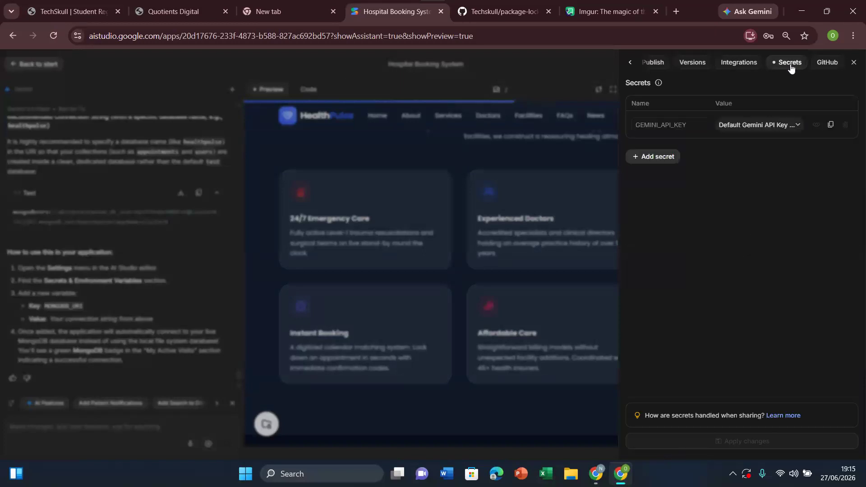
click(652, 159)
click(652, 151)
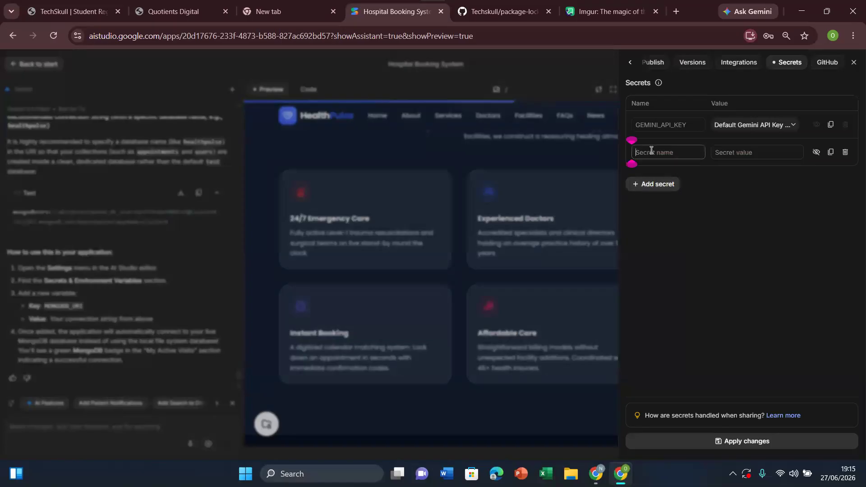
text(MONGODB_URI)
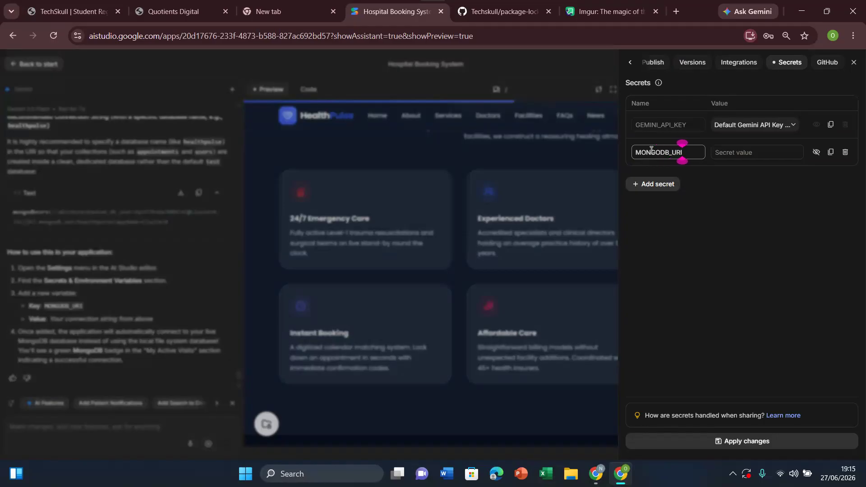
Step: Paste the copied connection string as the MONGODB_URI secret value, apply the changes and close the settings
click(731, 152)
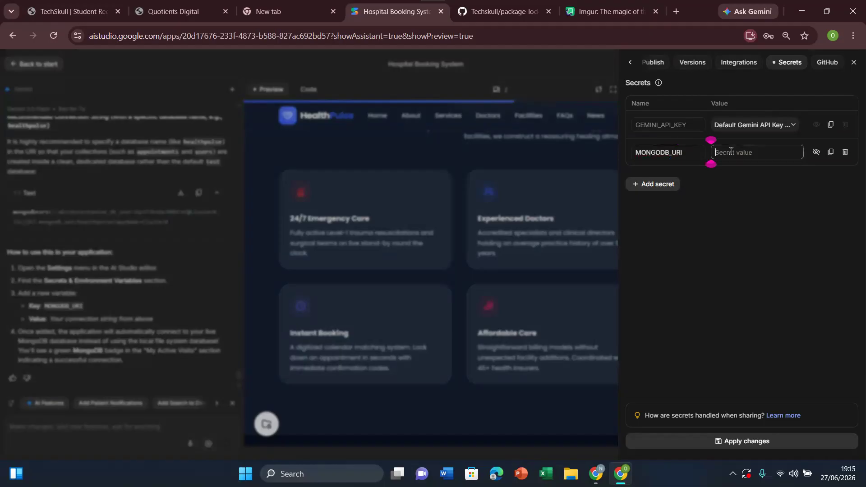
key(ctrl+v)
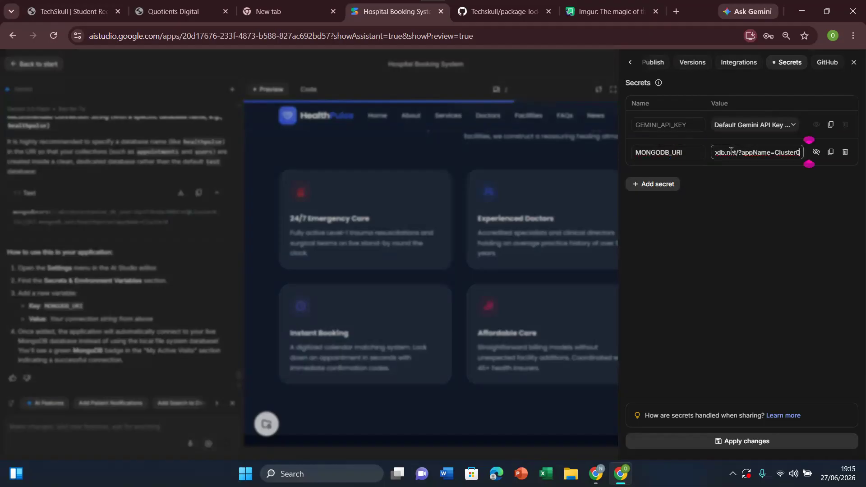
click(739, 441)
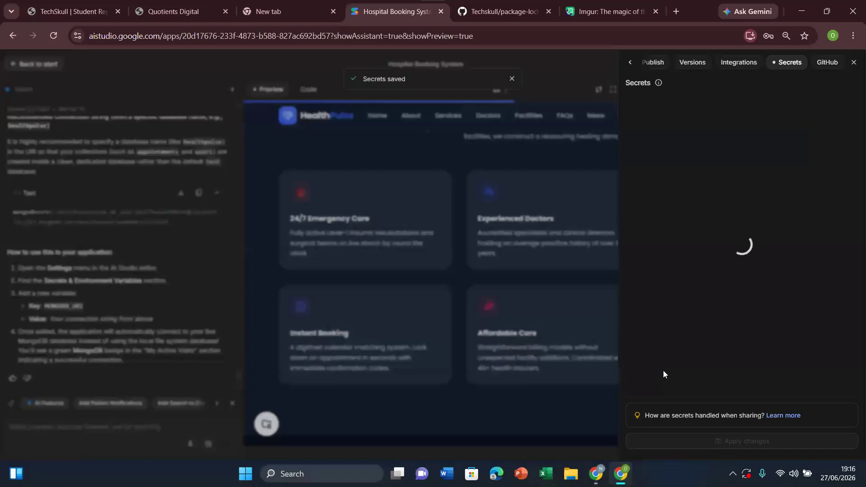
click(573, 340)
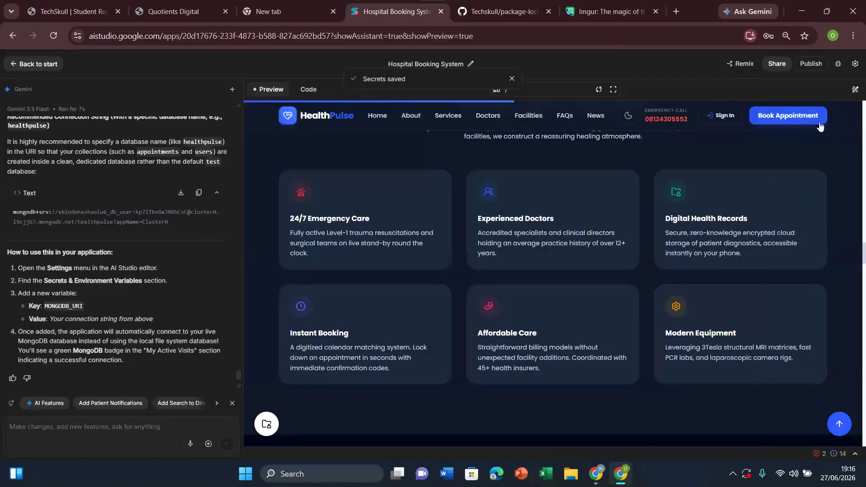
Step: Reopen the app's saved secrets, apply the changes again and return to the preview
click(855, 63)
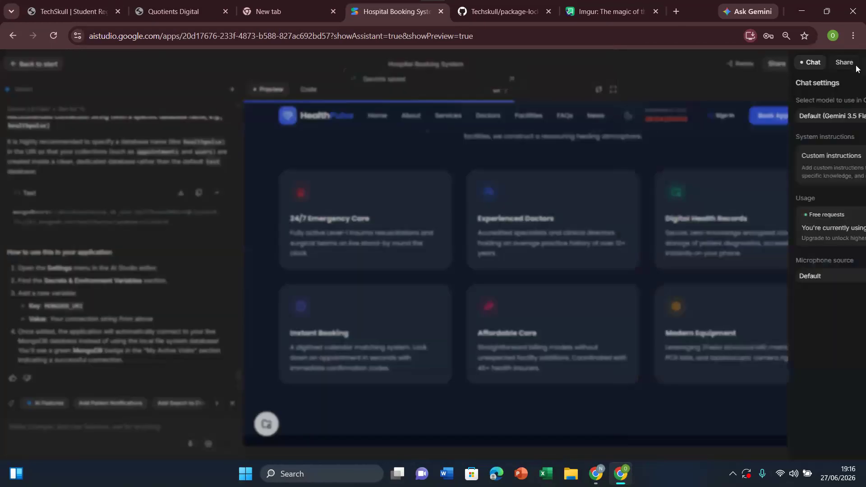
click(838, 66)
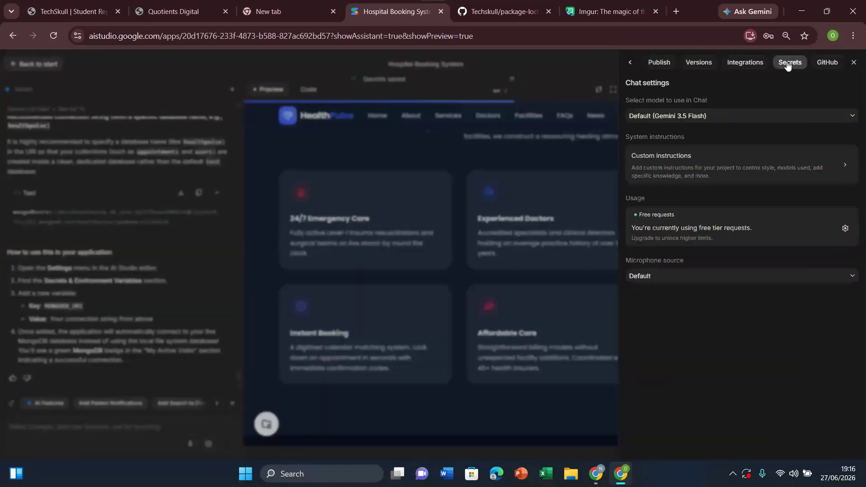
click(789, 64)
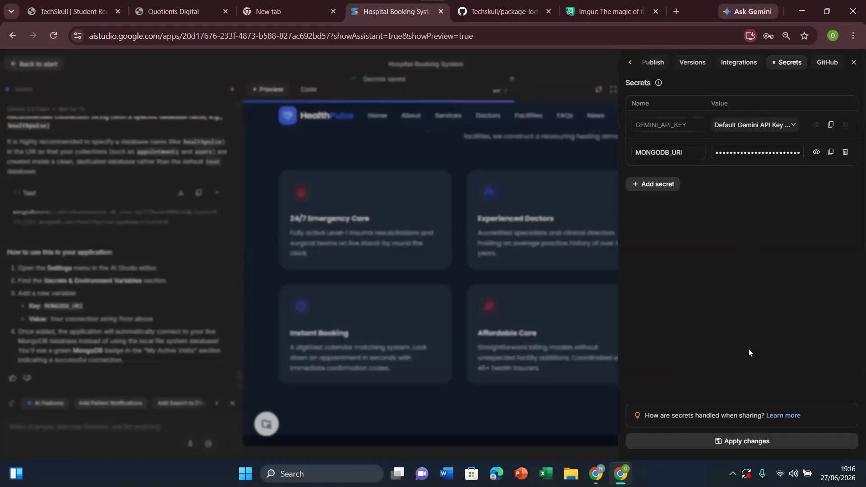
click(741, 441)
click(504, 293)
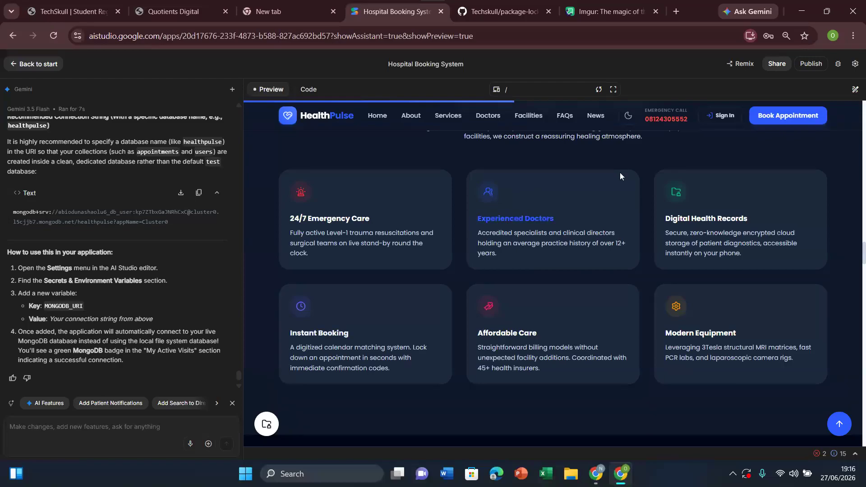
drag(630, 234, 432, 321)
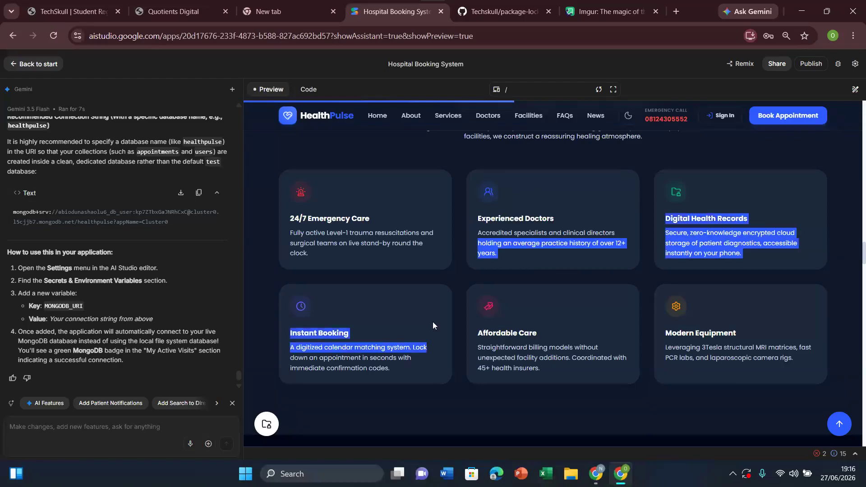
click(451, 296)
drag(563, 175, 393, 329)
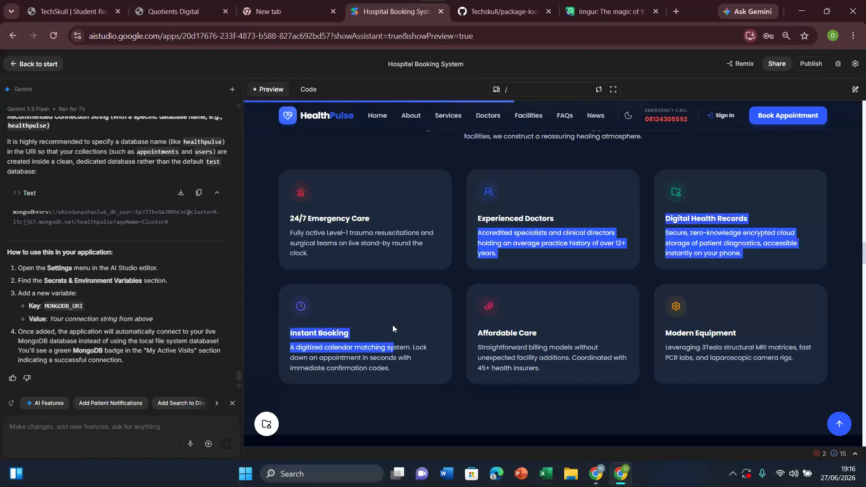
click(453, 255)
Step: Switch to MongoDB Atlas, finish the connection instructions and open the project's IP Access List
click(596, 473)
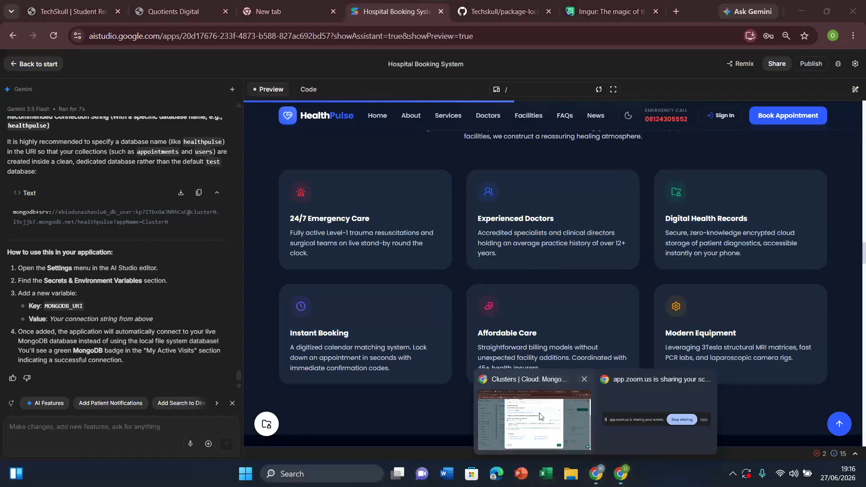
click(540, 413)
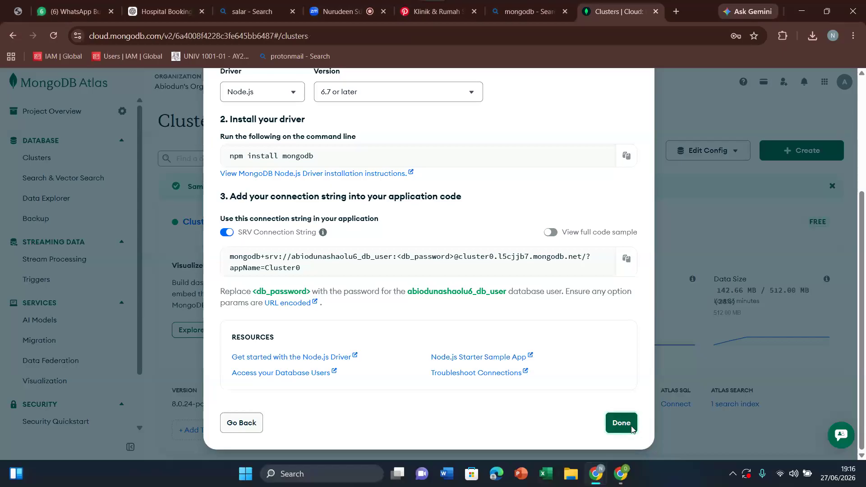
click(632, 429)
scroll(68, 325, down, 2)
click(52, 406)
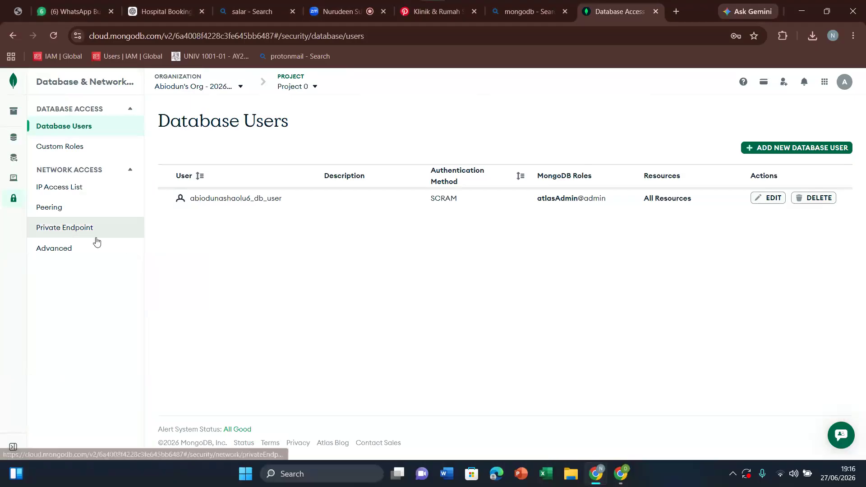
click(66, 189)
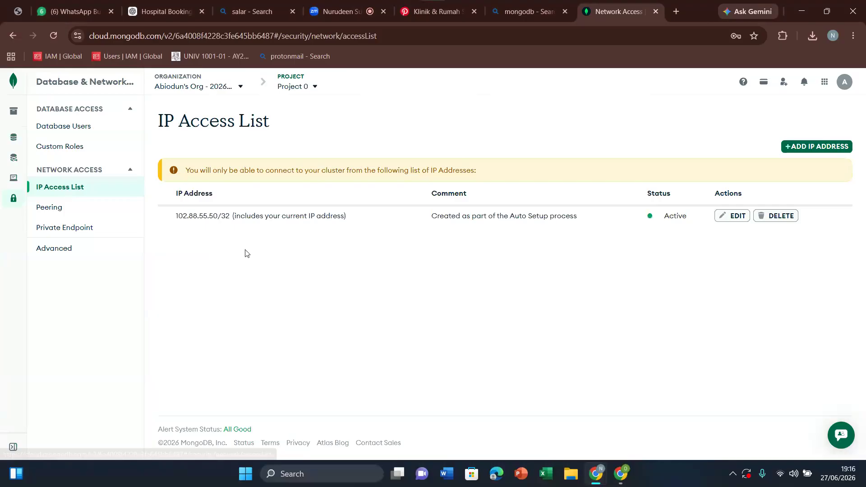
Step: Start a new IP access list entry and enter 0.0.0.0/ as its address
click(806, 151)
click(428, 258)
text(0)
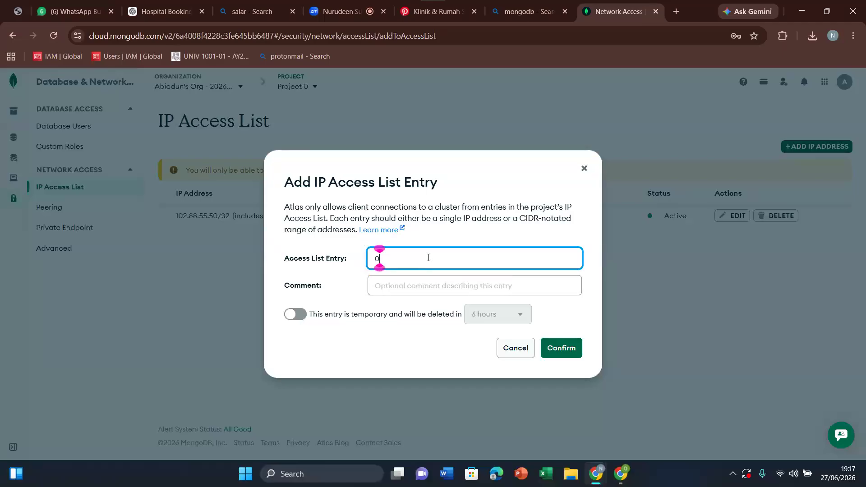
text(.0.0.0)
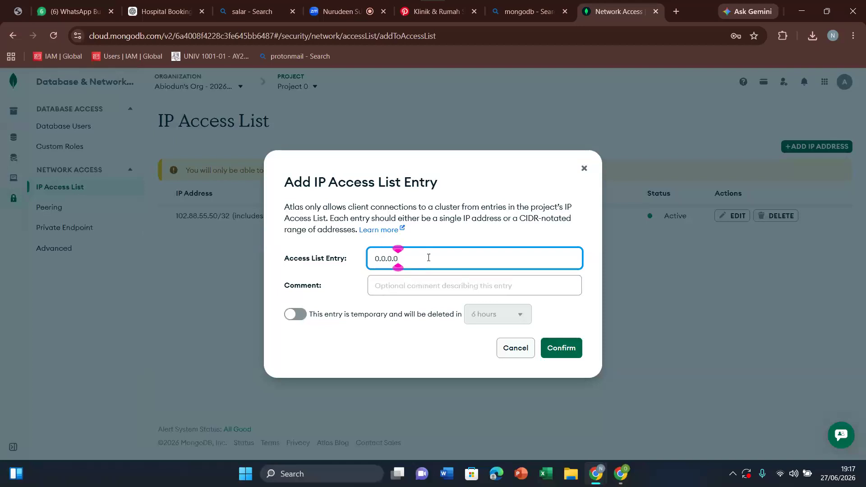
text(/0)
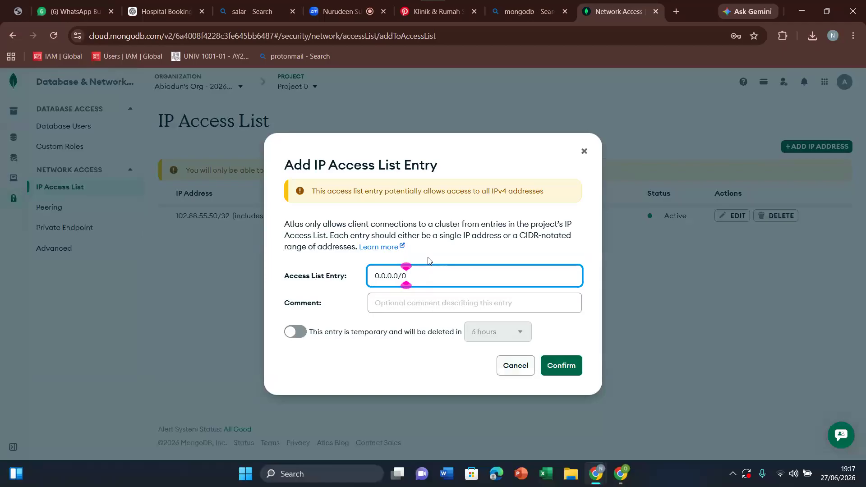
key(BackSpace)
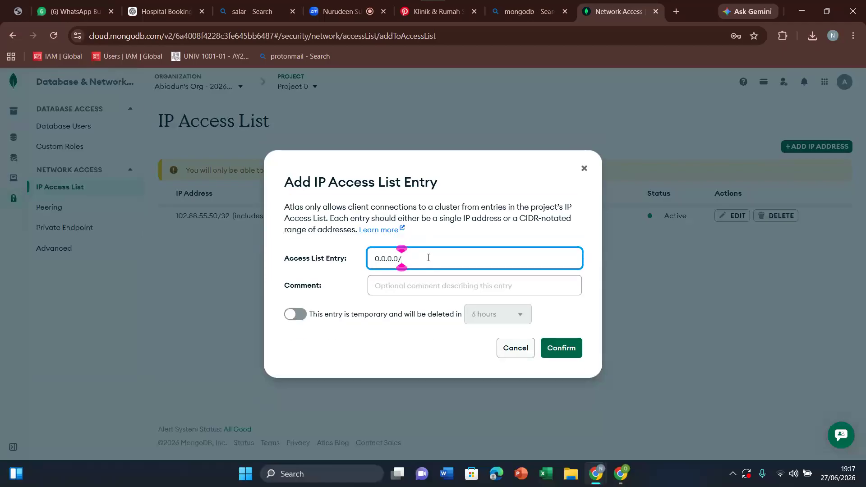
Step: Switch to AI Studio and ask Gemini "what IP do i need to configure in mongodb to allow my application to access the database"
mouse_move(596, 474)
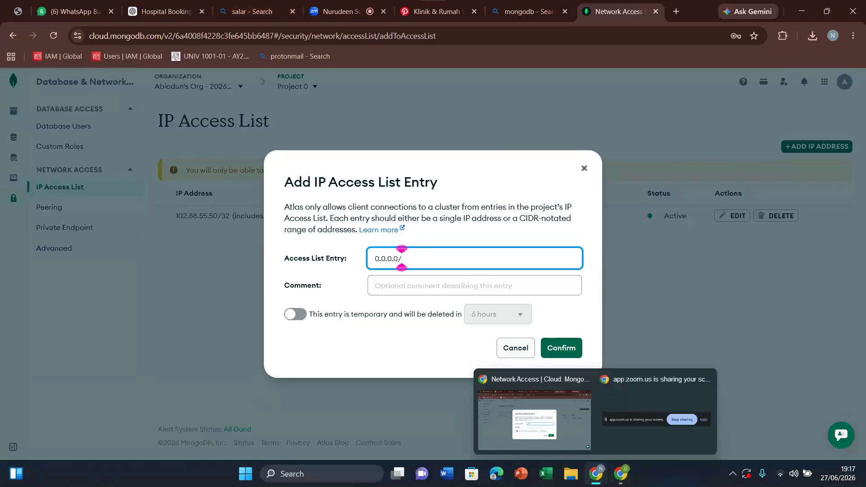
click(619, 479)
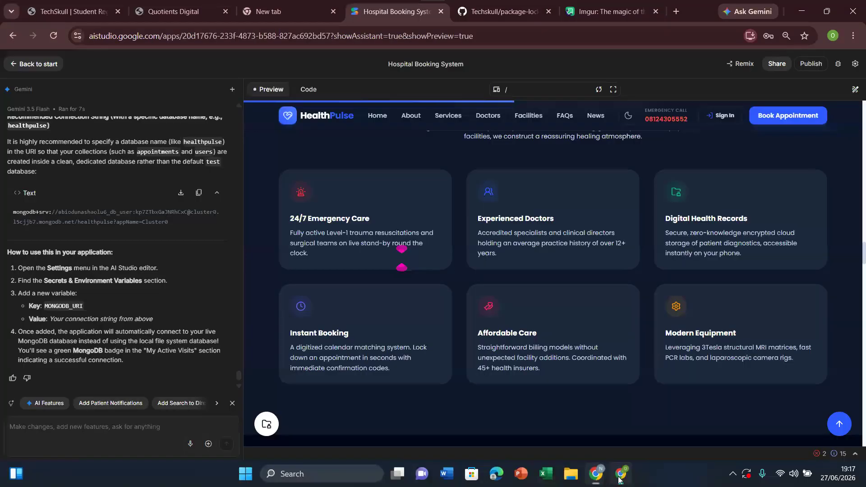
click(113, 425)
text(what IP)
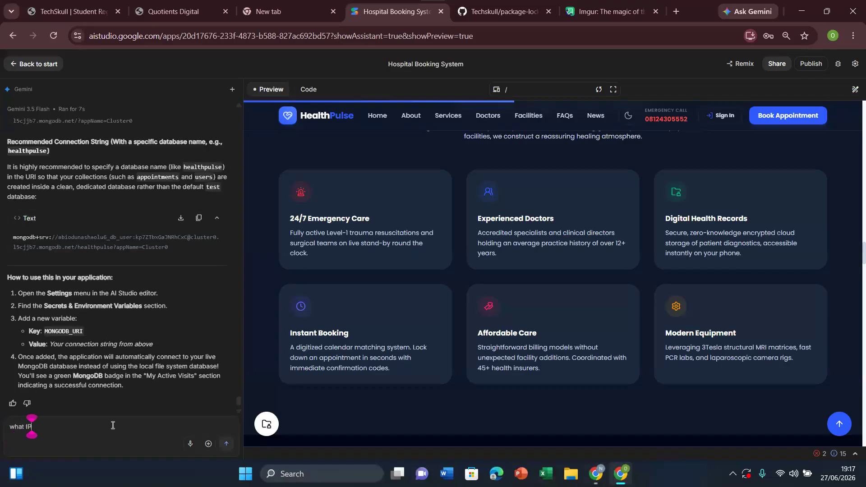
text( do i need to g)
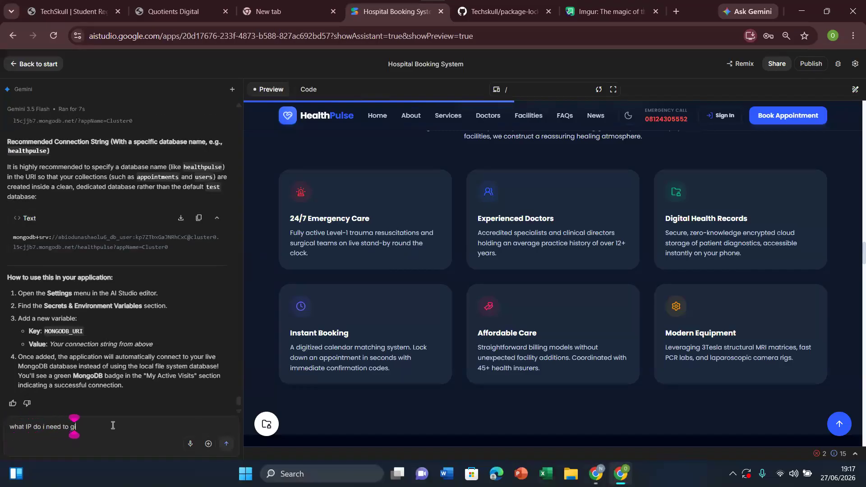
key(BackSpace)
text(configure in mongodb to)
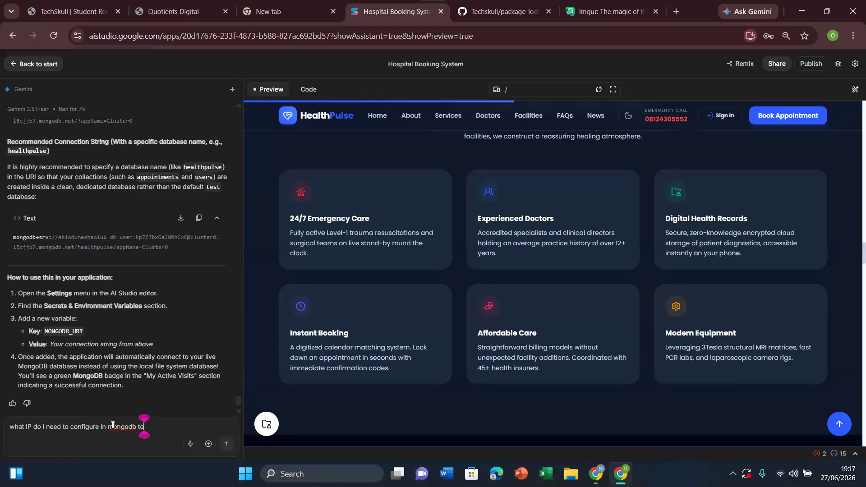
text( allow my )
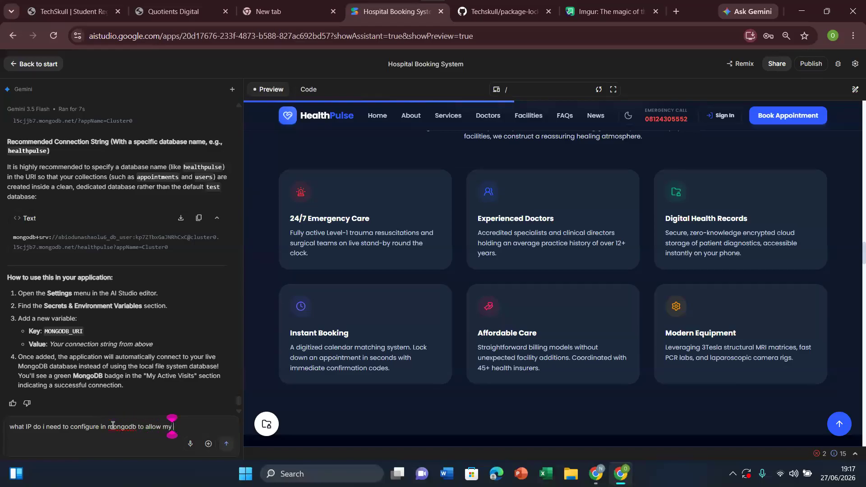
text(applicatio)
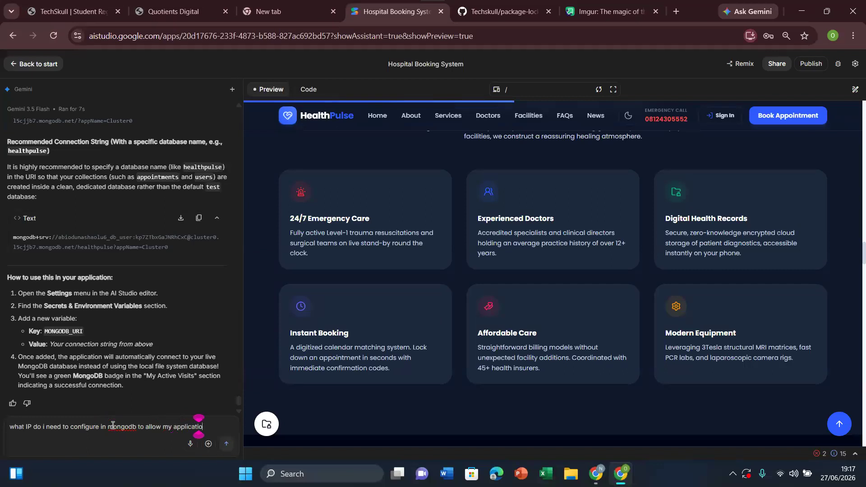
text(n to access)
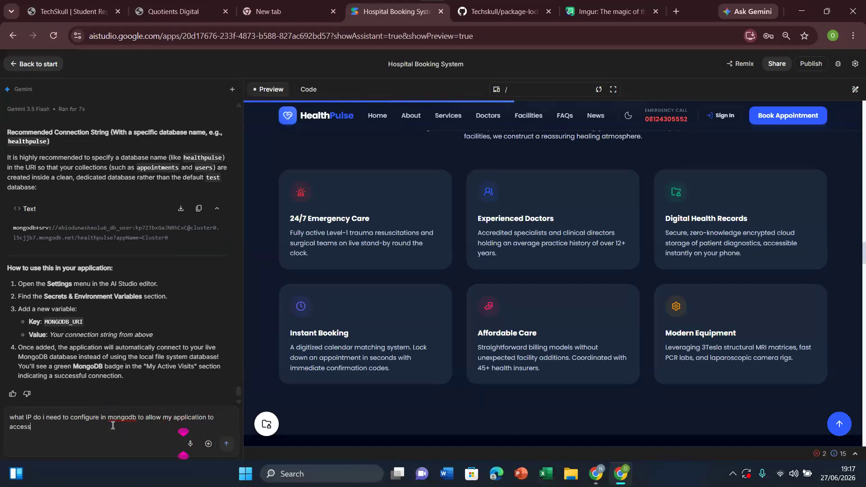
text( the database)
click(227, 444)
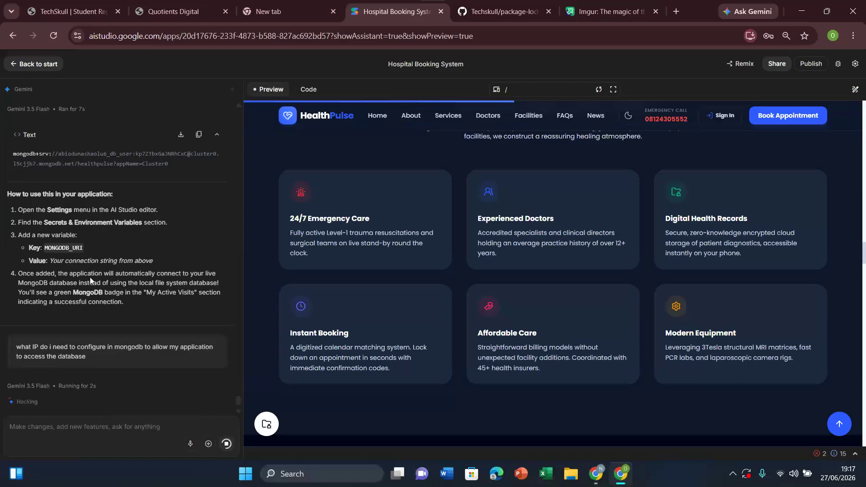
Step: Take 0.0.0.0/0 from Gemini's reply, switch to MongoDB Atlas and replace the partial access list entry with it
double_click(49, 248)
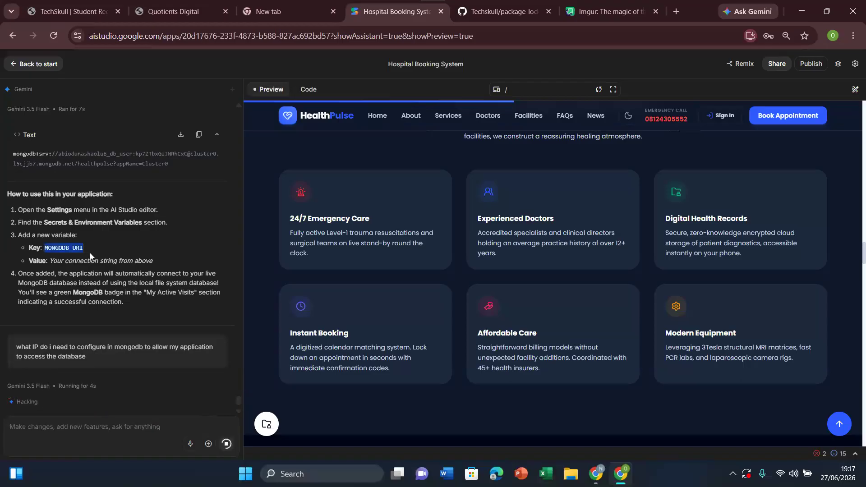
click(78, 251)
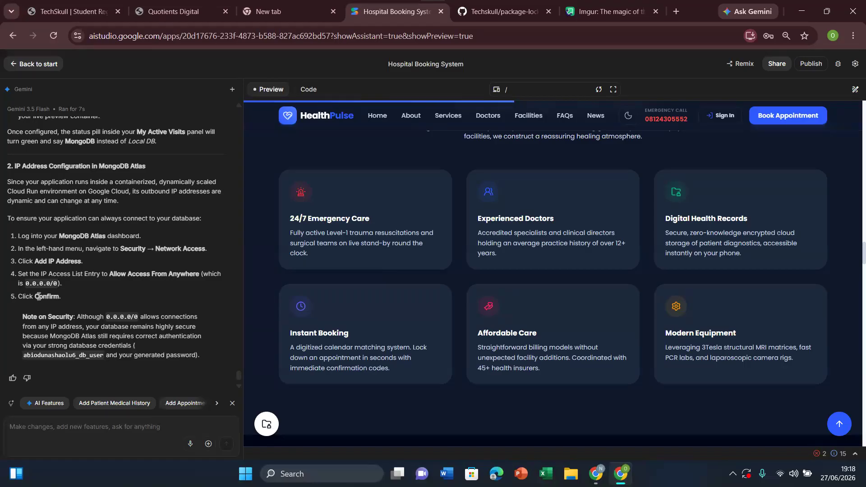
drag(57, 283, 25, 286)
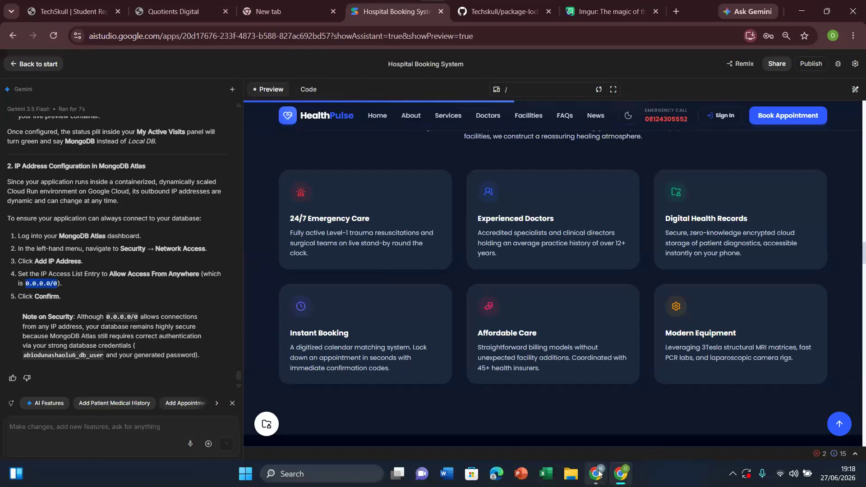
mouse_move(599, 472)
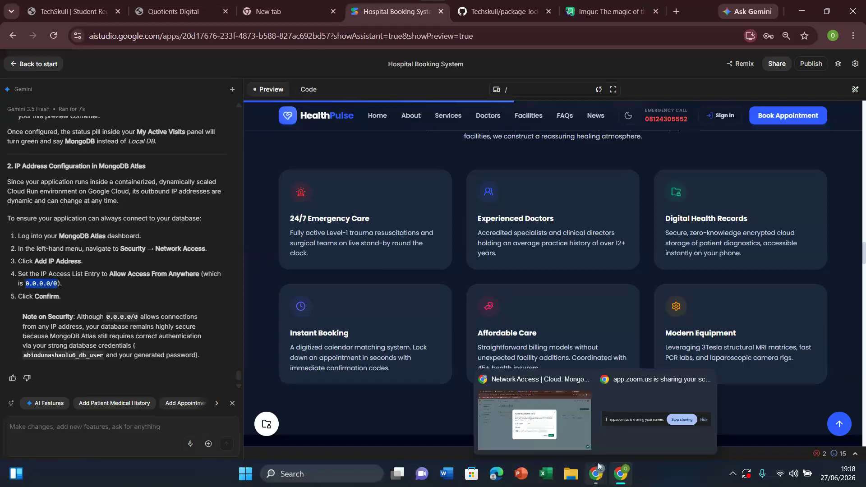
click(575, 432)
triple_click(411, 262)
key(BackSpace)
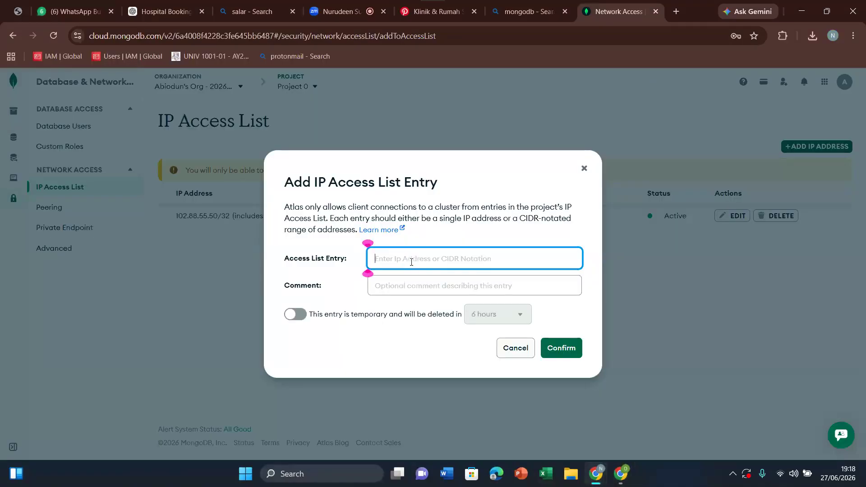
text(0.0.0.0/0)
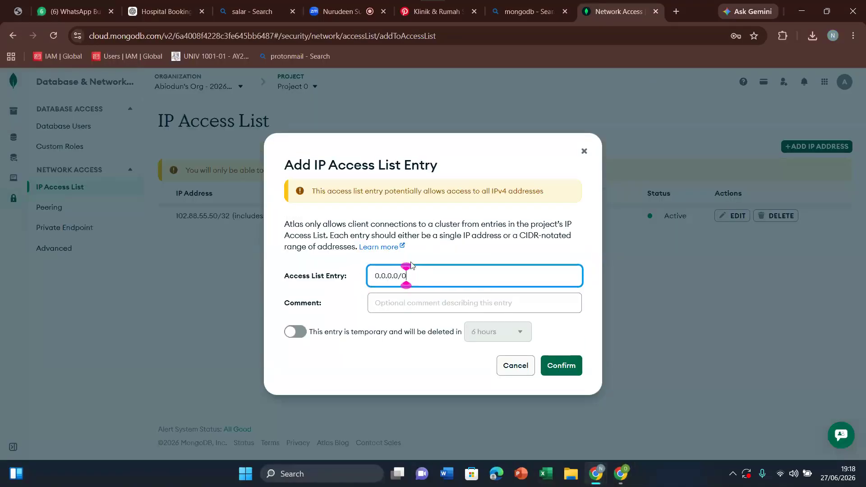
Step: Add the comment "my google ai ip" to the access list entry and confirm it
click(414, 306)
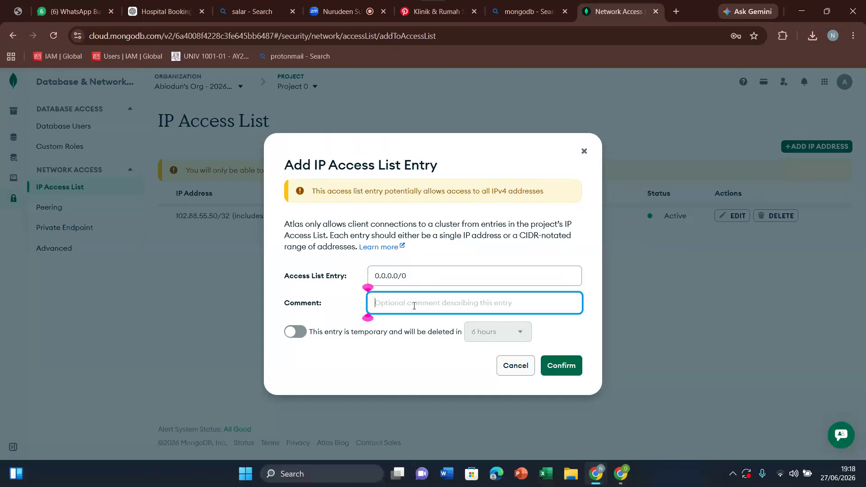
text(my g)
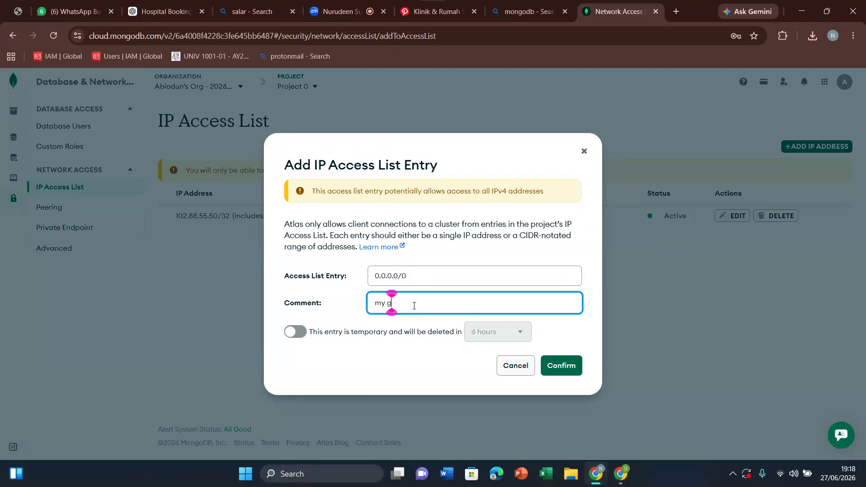
text(oogle api ap)
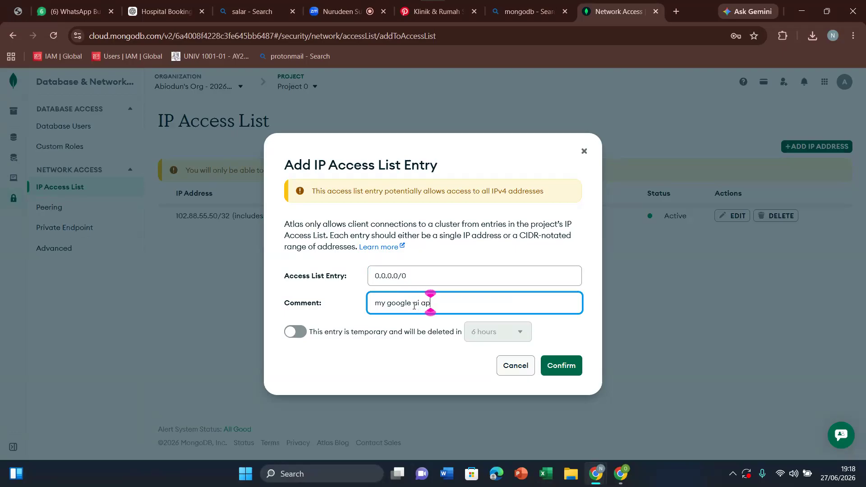
key(BackSpace)
key(BackSpace)
text(ip)
click(560, 368)
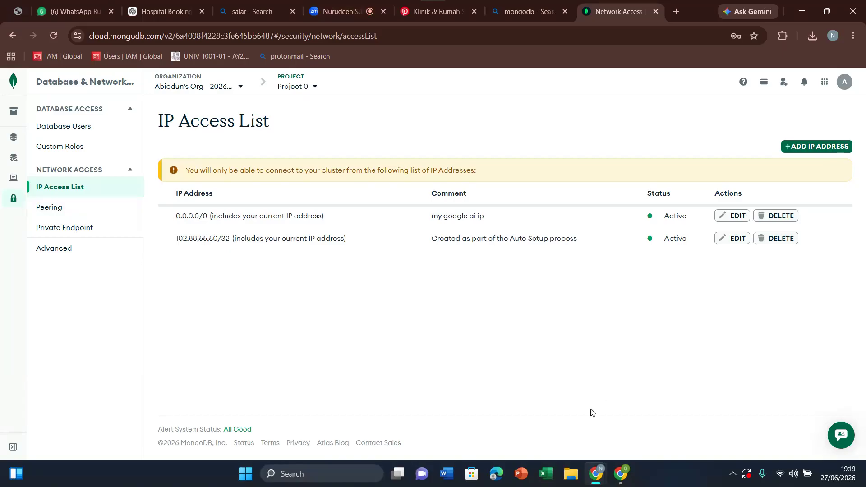
Step: Switch to AI Studio, test the patient portal sign-in with the account's email and password, and sign out
click(622, 474)
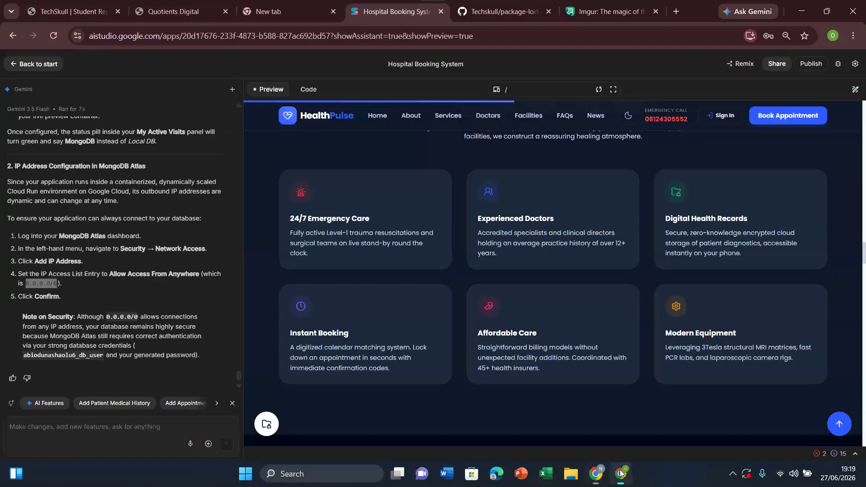
mouse_move(239, 376)
mouse_down()
mouse_move(239, 367)
mouse_move(239, 385)
mouse_up()
click(101, 438)
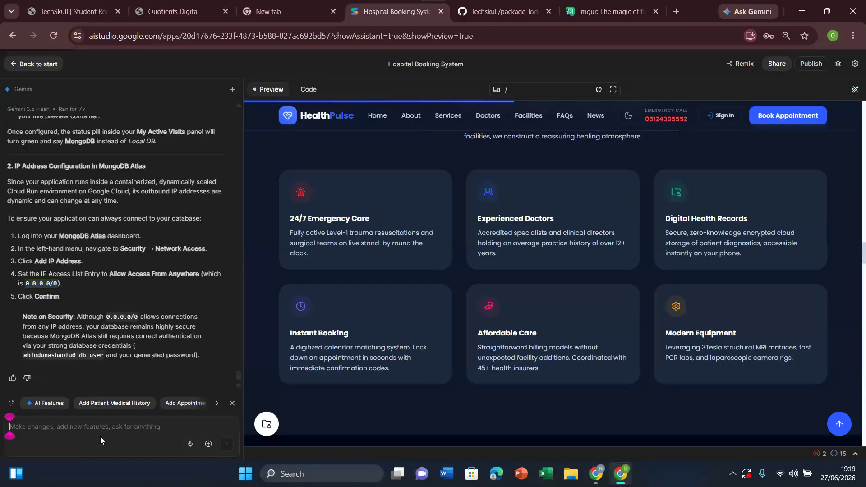
click(719, 116)
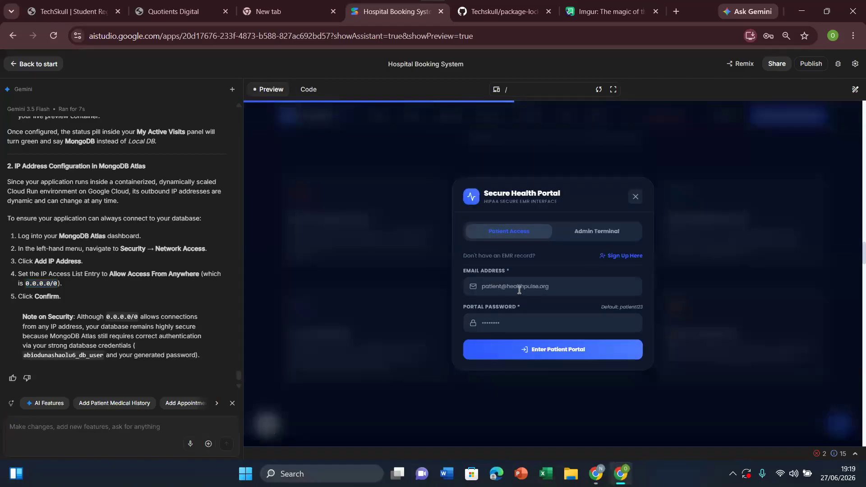
click(518, 289)
click(598, 325)
text(1•••)
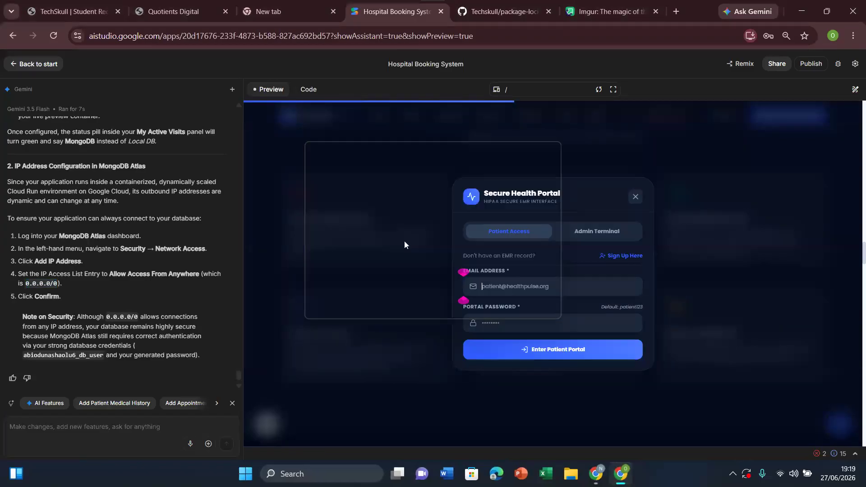
click(554, 351)
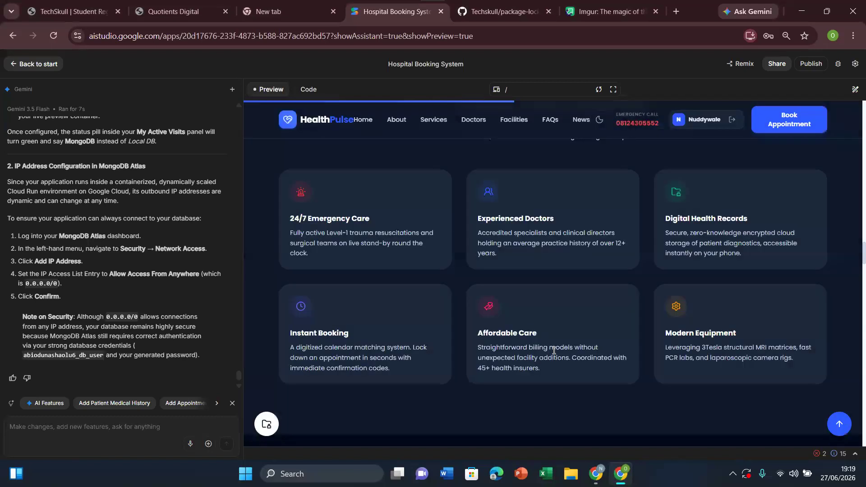
click(732, 119)
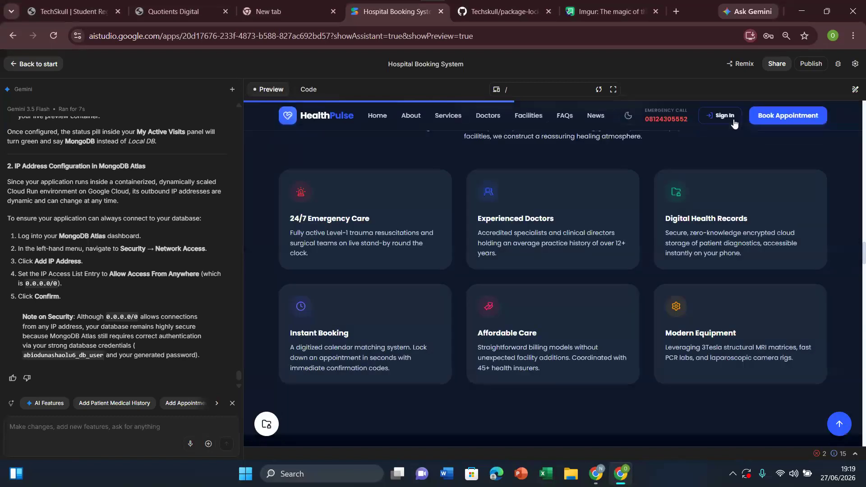
Step: Send Gemini the prompt "i have added my mongodb url and configure the IP so now all database should be stored in Mongodb"
click(99, 427)
text(i have addre)
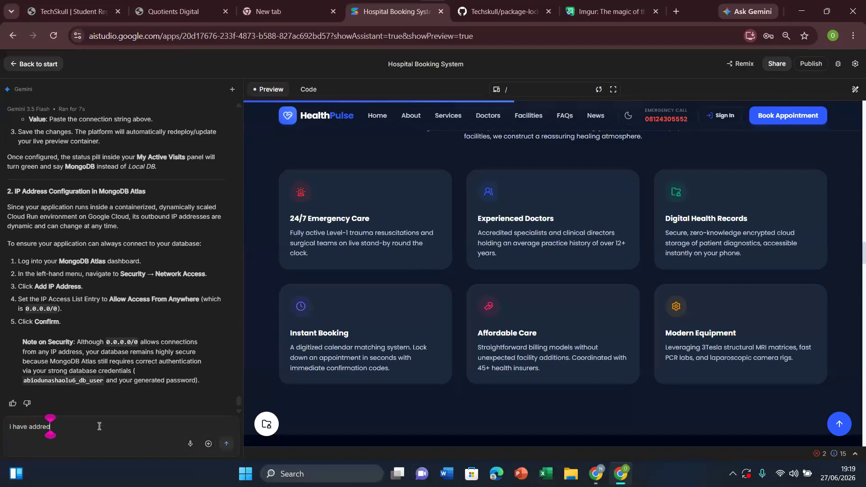
key(BackSpace)
key(BackSpace)
text(ed my mong)
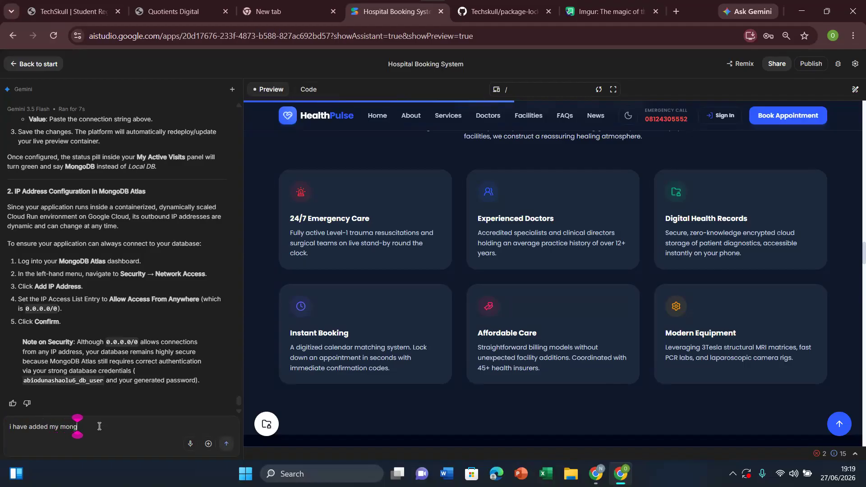
text(odb url and confi)
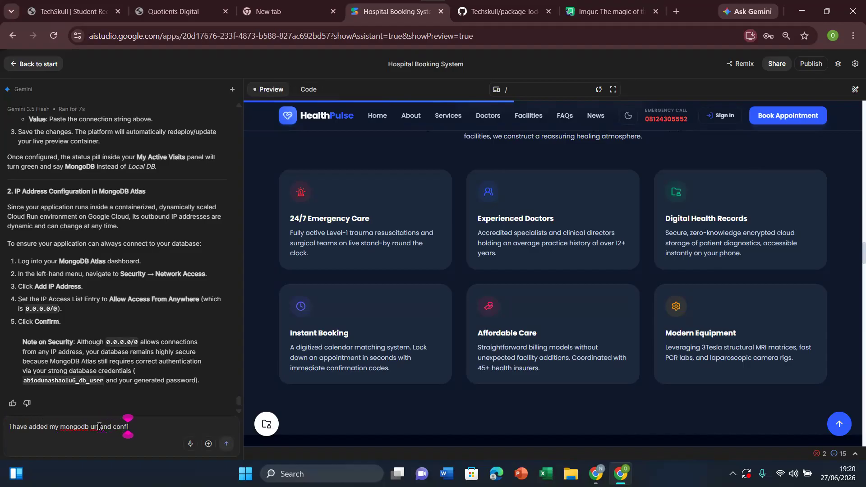
text(gure the I)
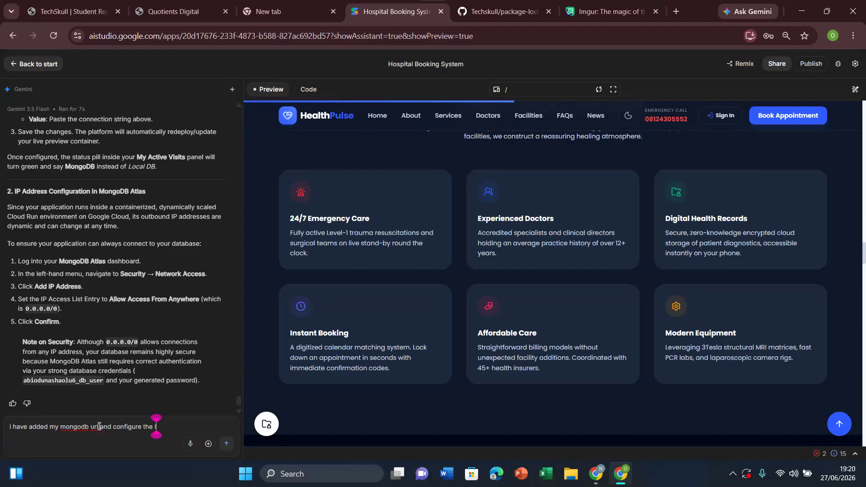
text(P so now all d)
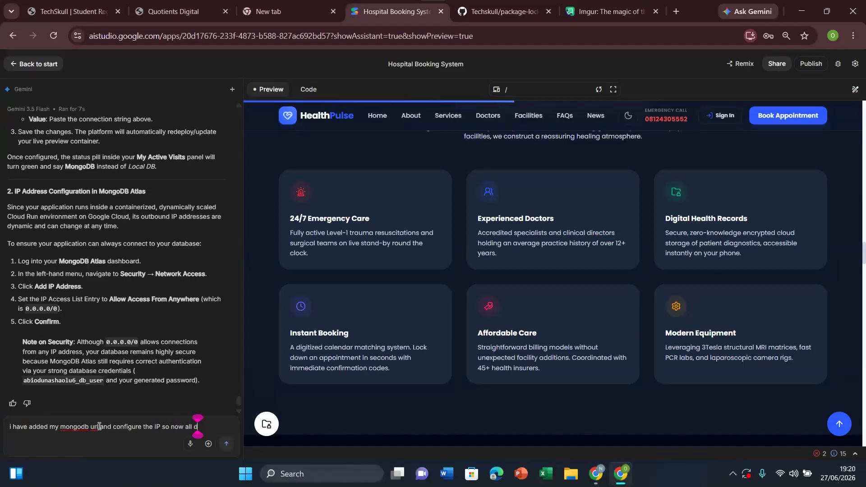
text(atabase)
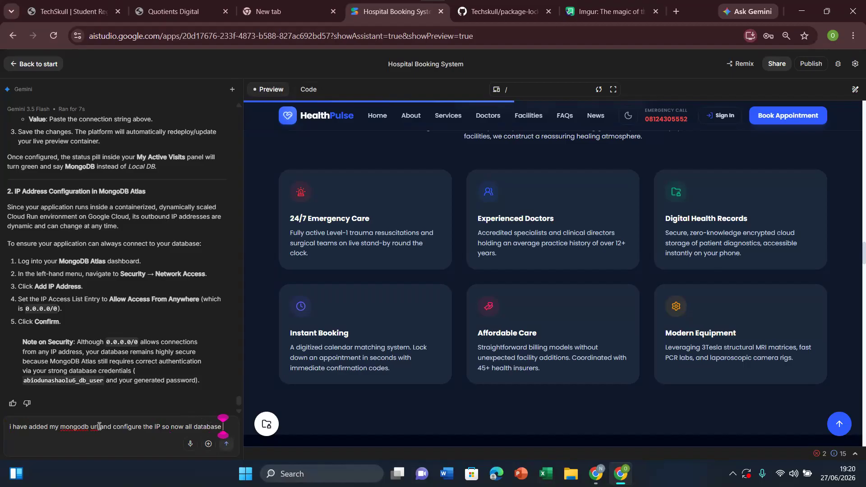
text( should be stored in Mongodb)
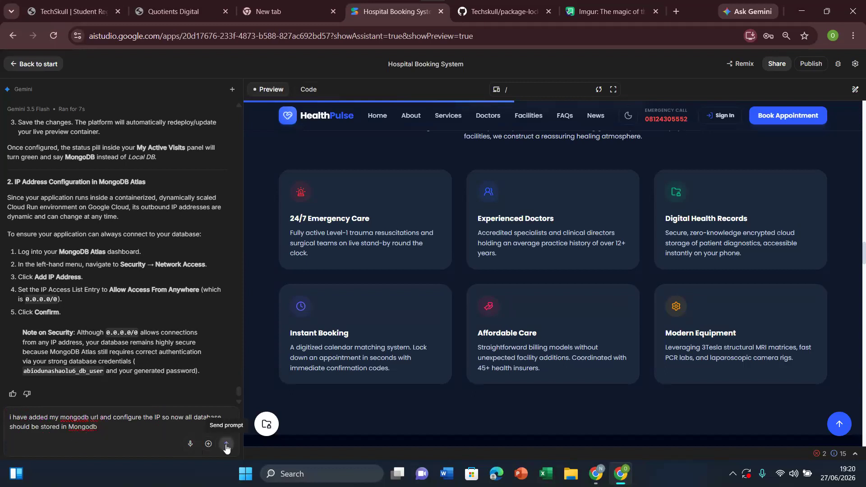
click(227, 446)
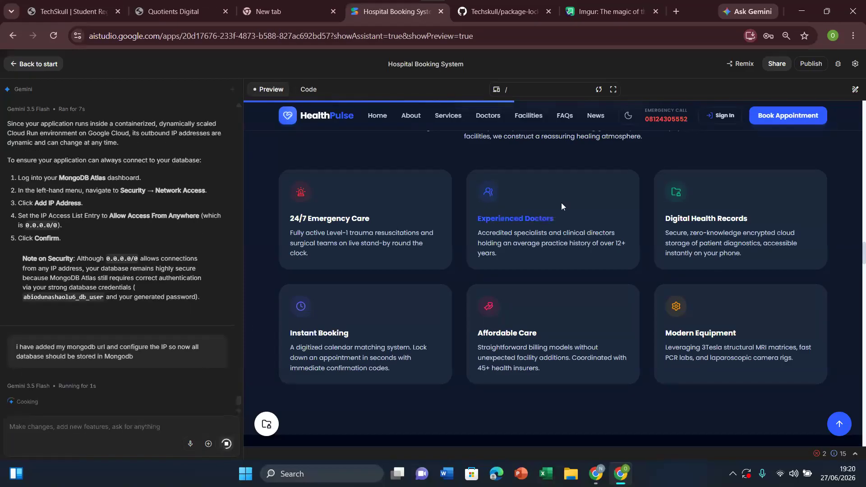
Step: Examine the patient sign-up form and the sign-in form in the preview, closing each one
click(721, 116)
click(620, 256)
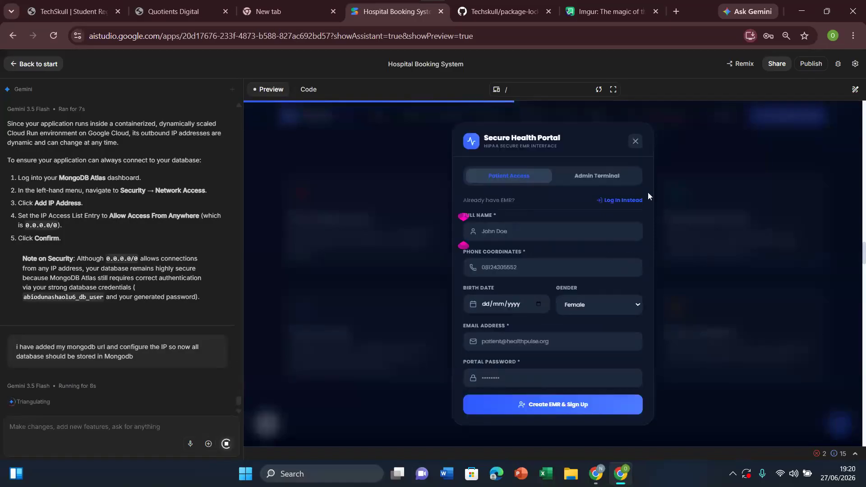
click(636, 141)
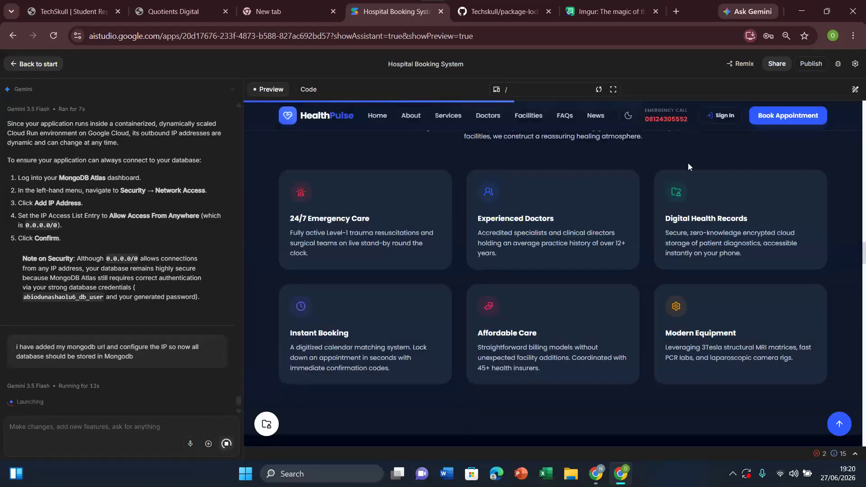
click(725, 118)
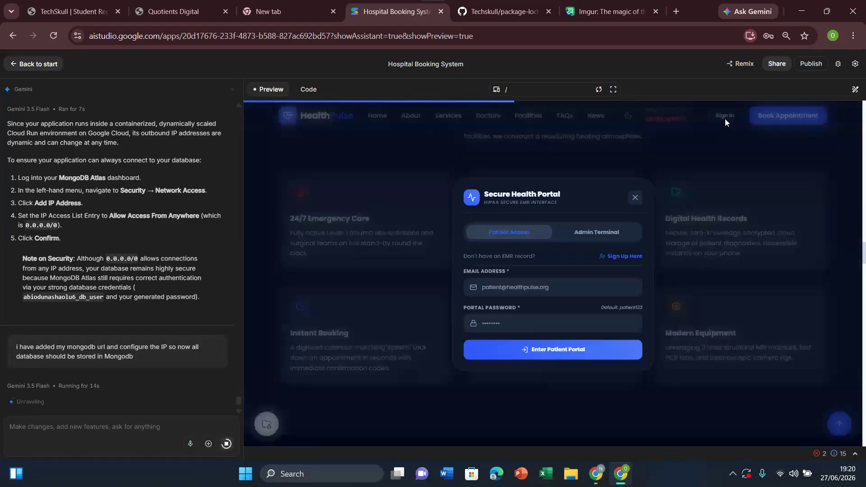
click(636, 198)
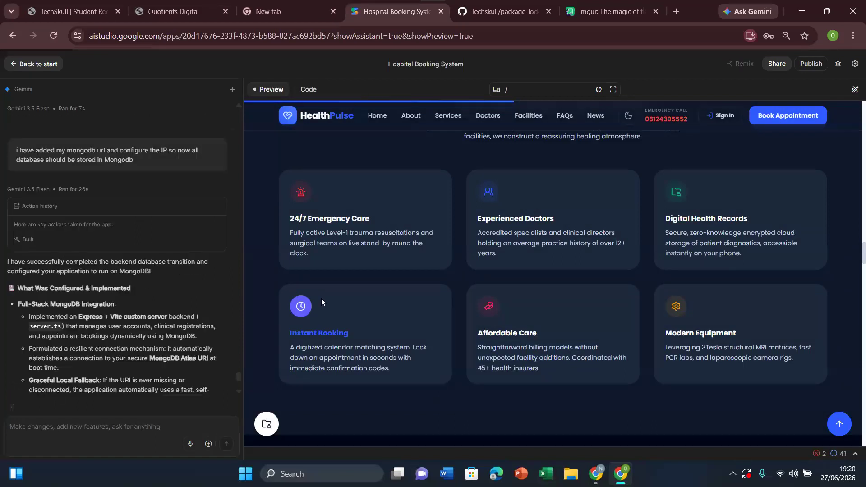
Step: Switch to MongoDB Atlas, browse the collections of Cluster0, and reload the page to check for the app's database
drag(239, 380, 241, 376)
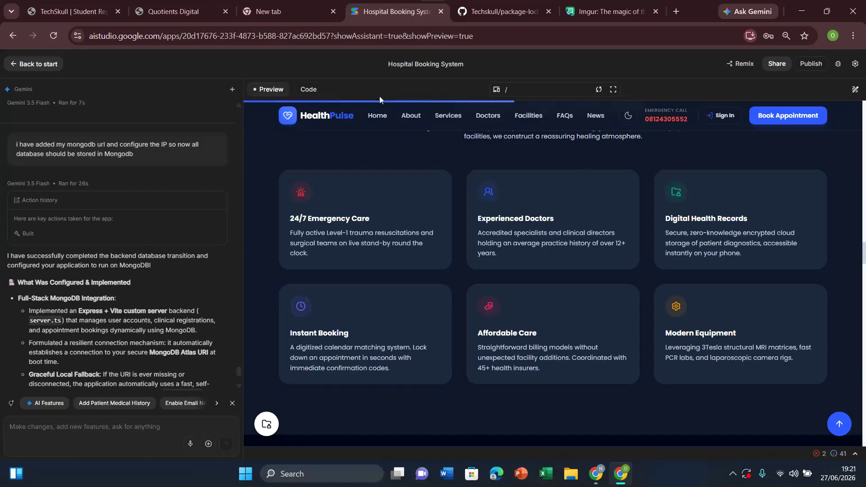
click(593, 481)
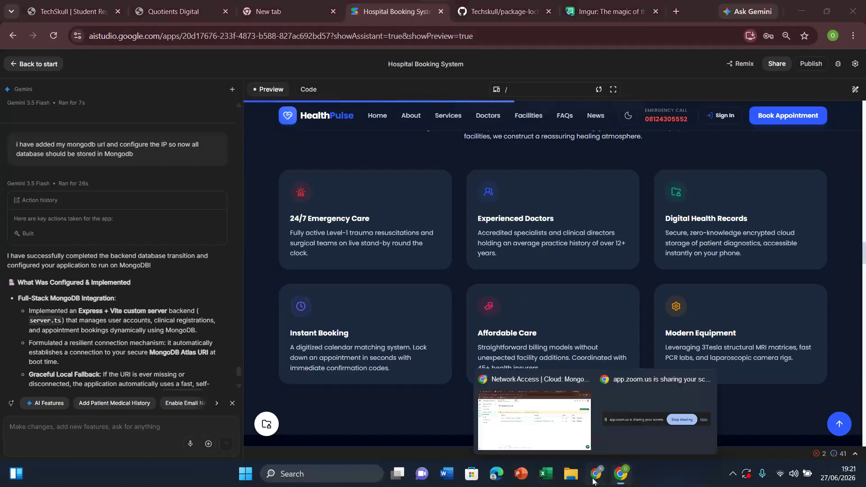
click(547, 434)
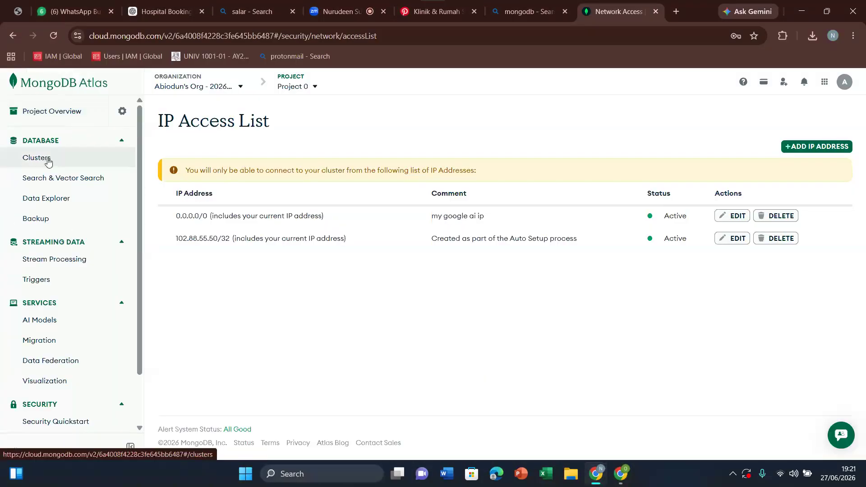
click(49, 161)
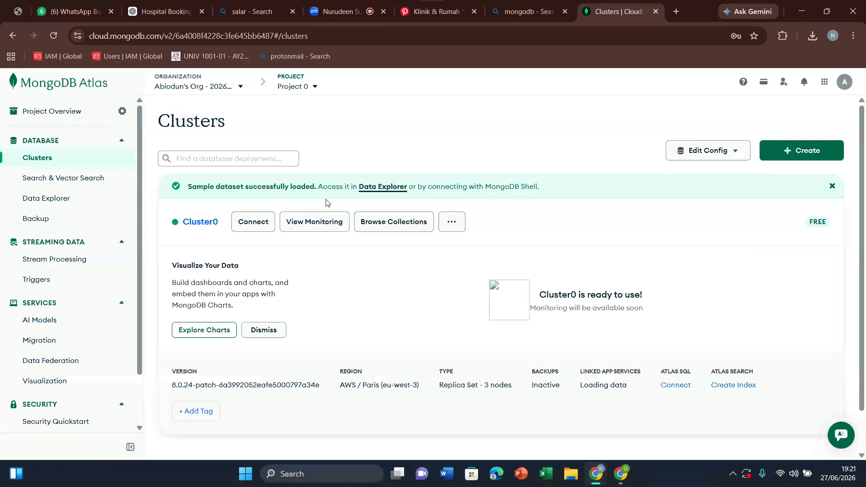
click(390, 227)
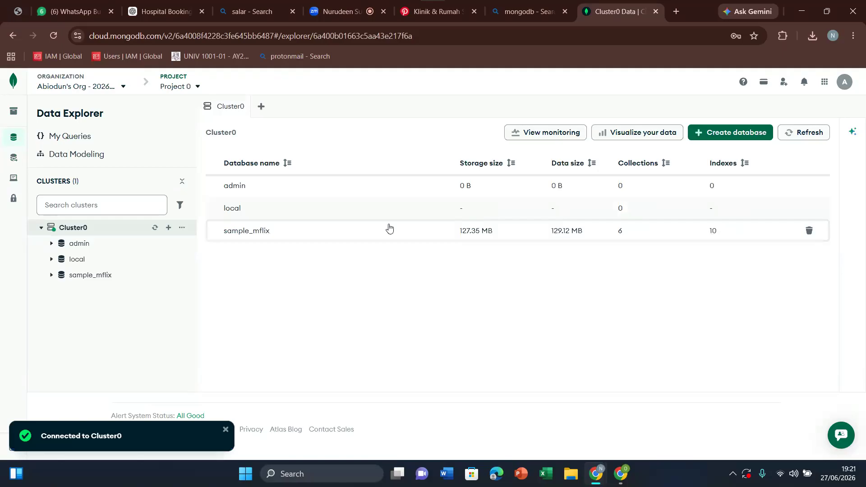
click(54, 34)
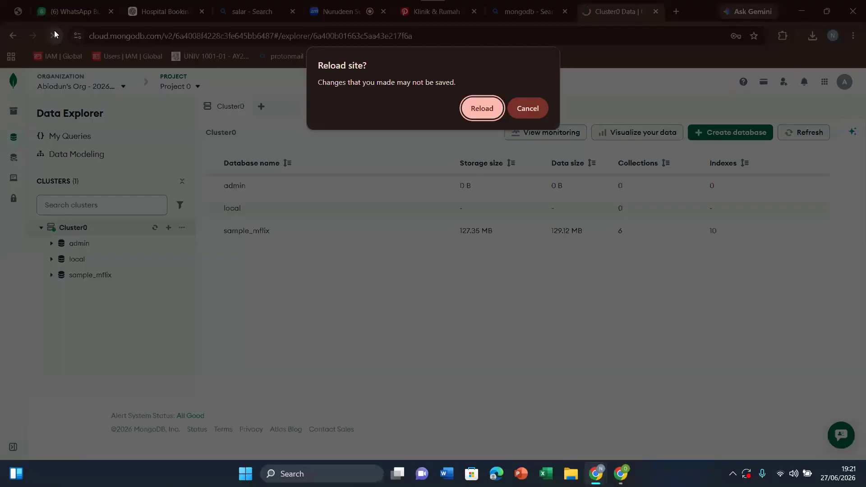
click(476, 112)
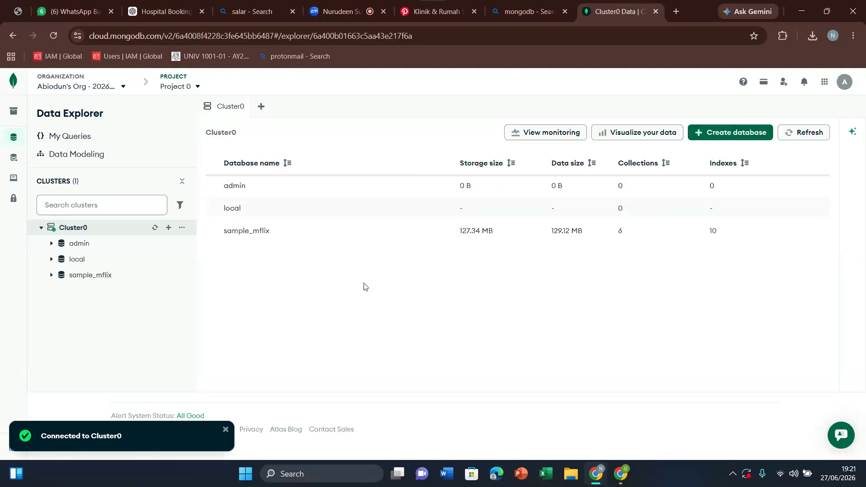
Step: Return to AI Studio and draft the Gemini prompt "my data database is not showing in mongodb and i cant see my data"
click(623, 484)
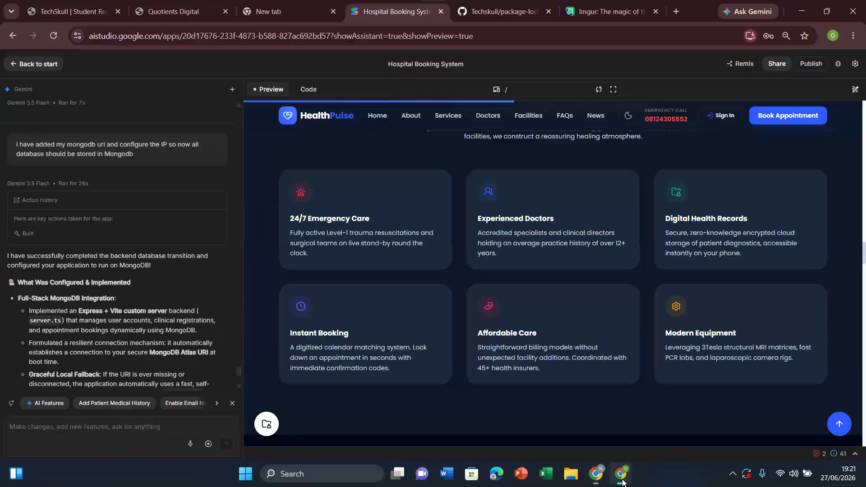
text(my data)
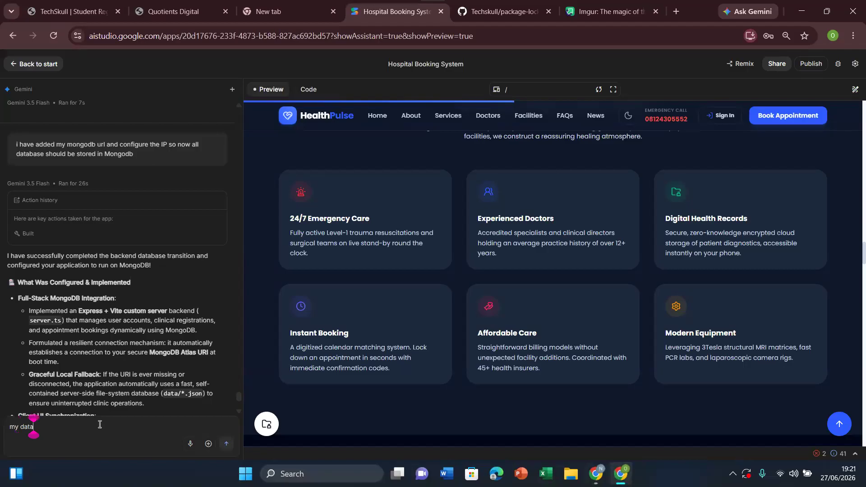
text( is no)
text(t)
key(BackSpace)
key(BackSpace)
key(BackSpace)
key(BackSpace)
key(BackSpace)
key(BackSpace)
text(databse)
key(BackSpace)
text(e is n)
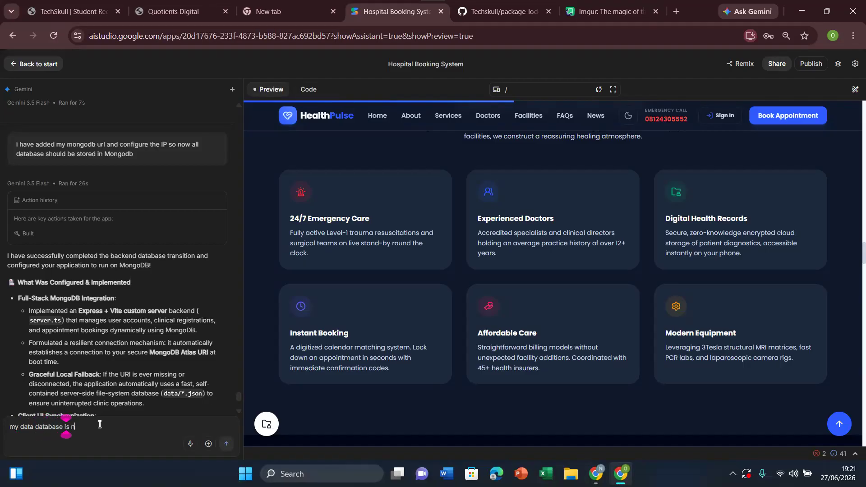
text(ot showing in mongodb and i cant see my data)
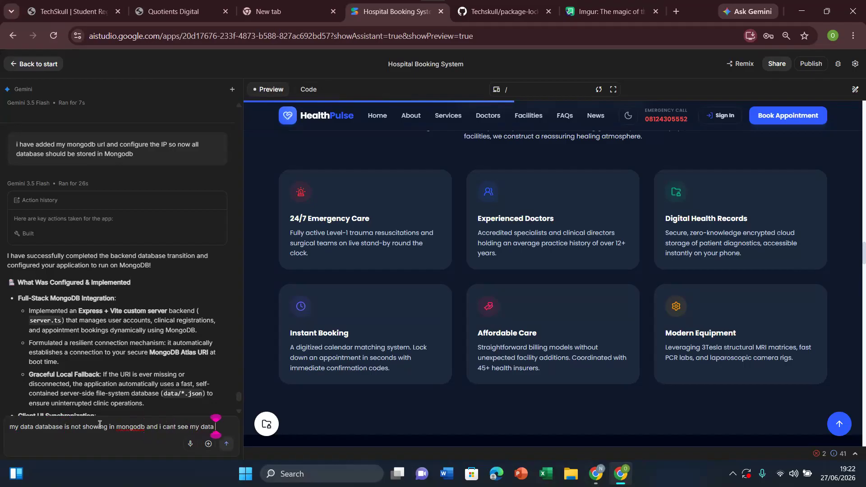
Step: View the clinical booking form and the sign-in form in the preview, closing each one
click(764, 122)
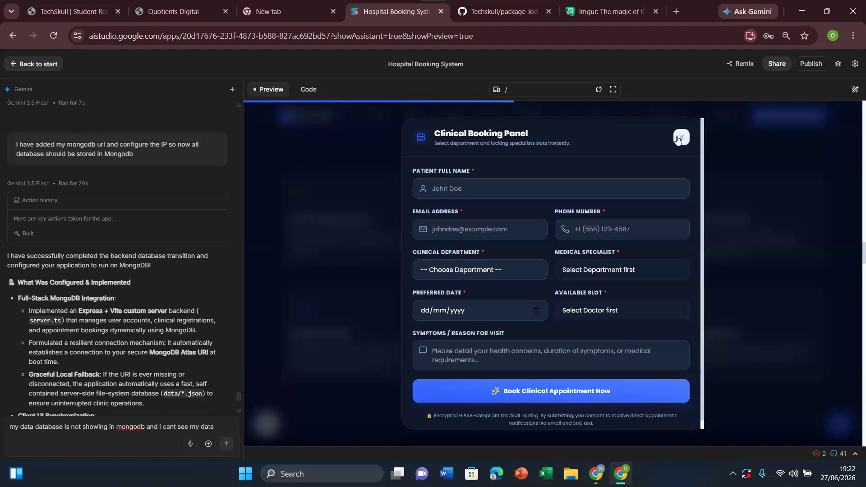
click(681, 137)
click(721, 116)
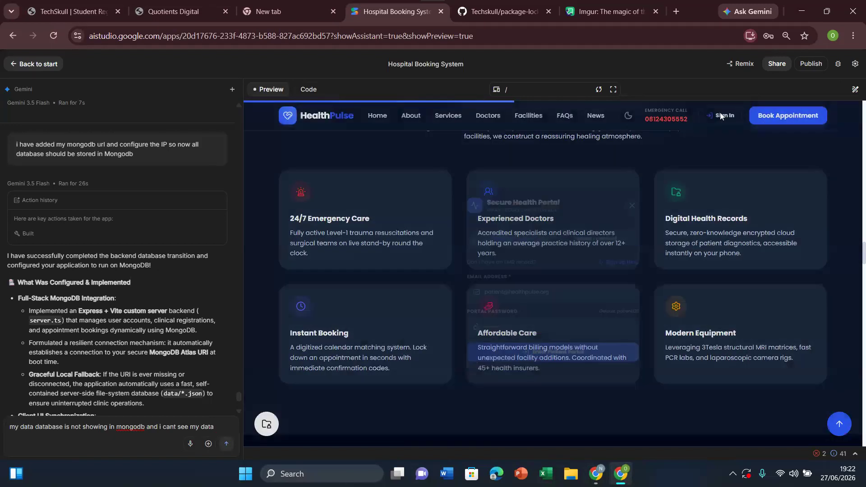
click(321, 426)
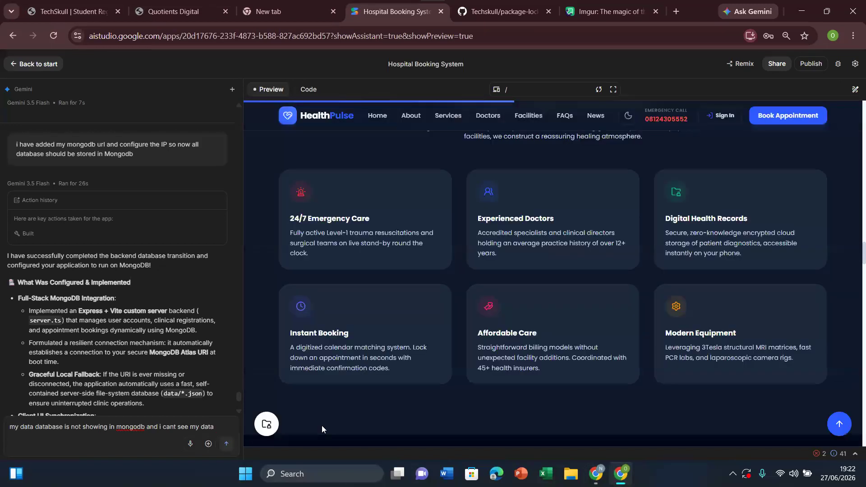
Step: Send the drafted prompt to Gemini and read through its explanation and implemented solutions
click(227, 444)
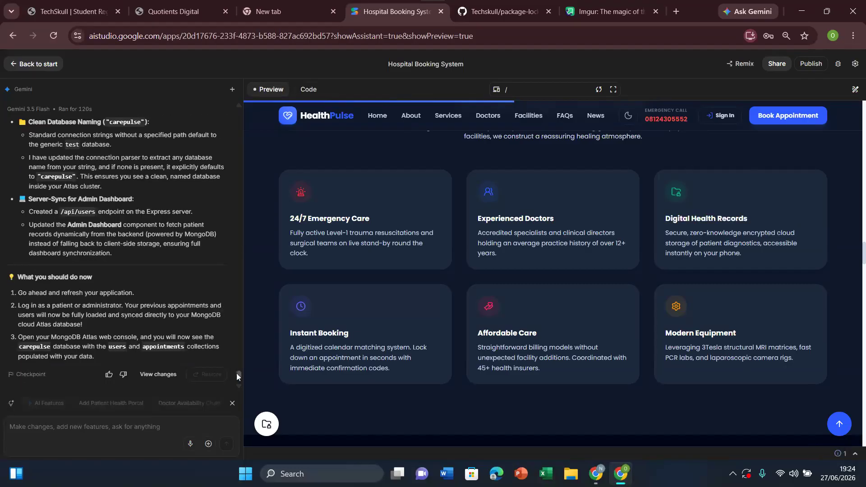
scroll(236, 377, up, 5)
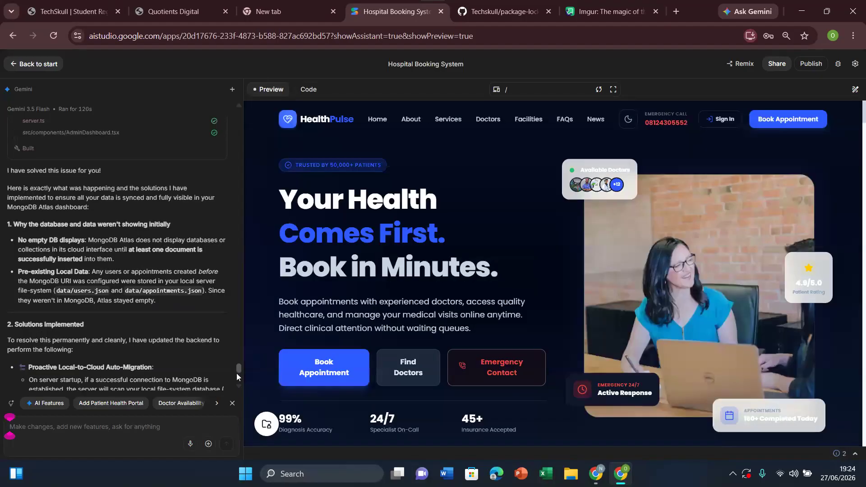
scroll(237, 373, down, 1)
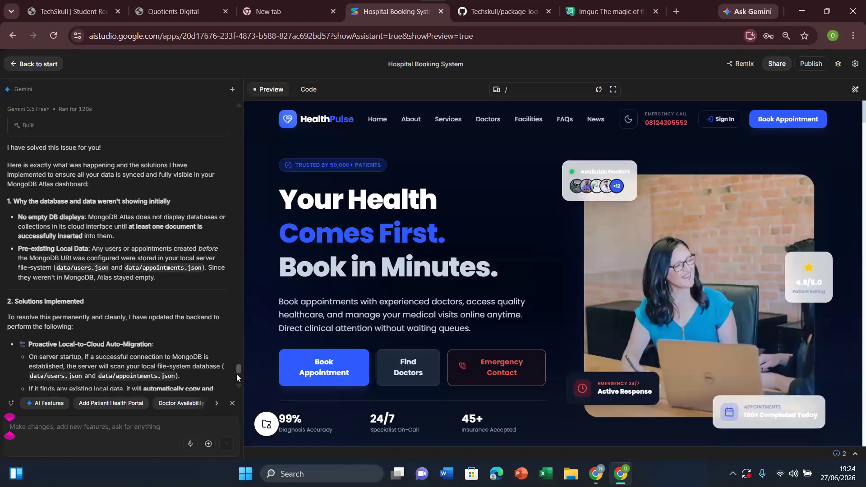
scroll(236, 375, down, 1)
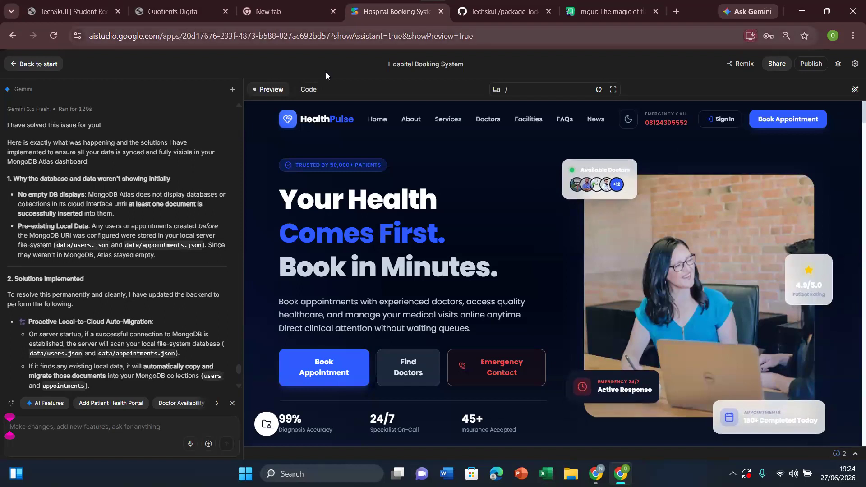
Step: Switch to MongoDB Atlas and browse the Cluster0 collections again from the clusters overview
mouse_move(595, 473)
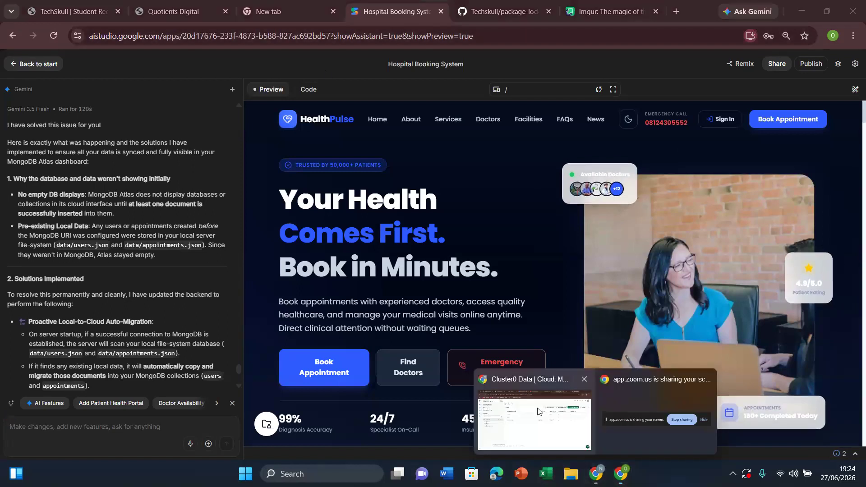
click(538, 411)
mouse_move(26, 118)
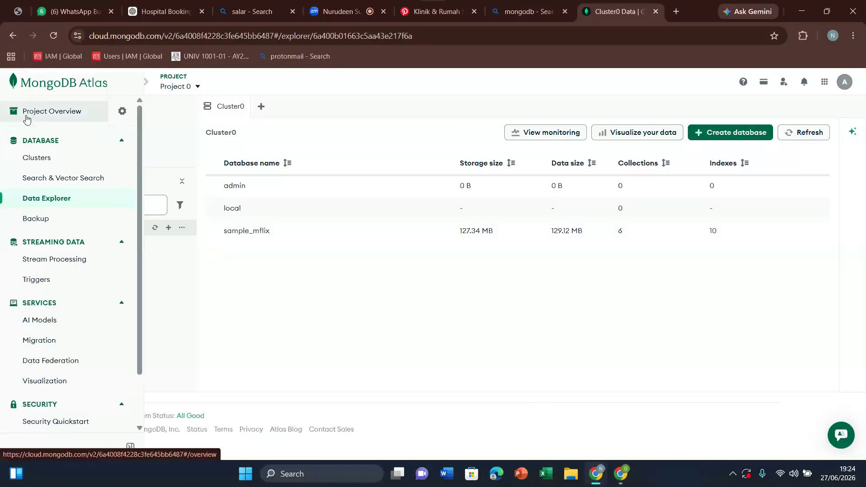
click(38, 159)
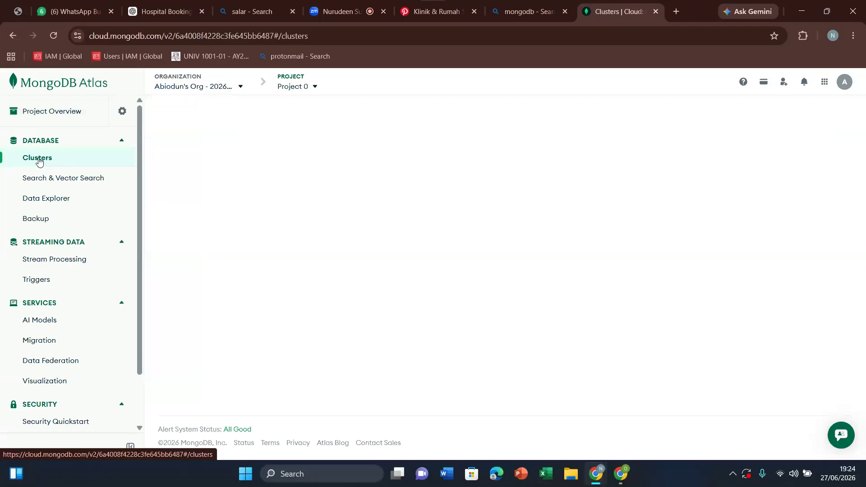
click(379, 224)
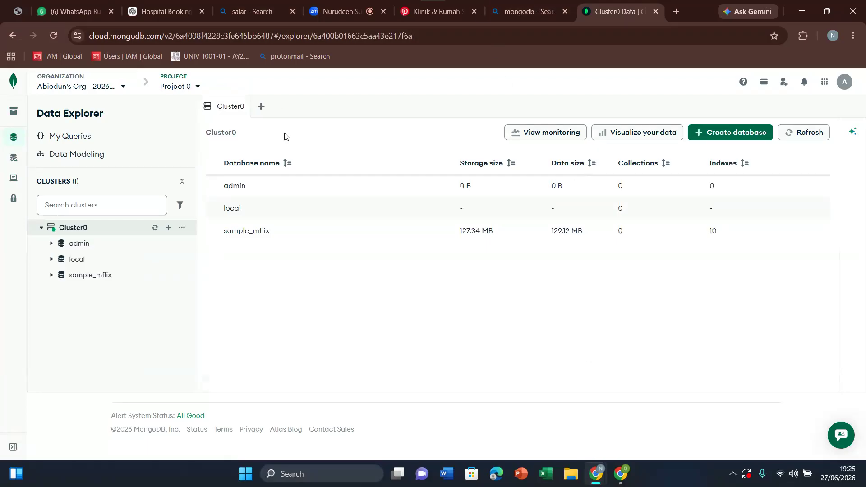
Step: Return to AI Studio, open the patient sign-up form in the preview, and enter the patient's full name, phone number and birth date
click(621, 476)
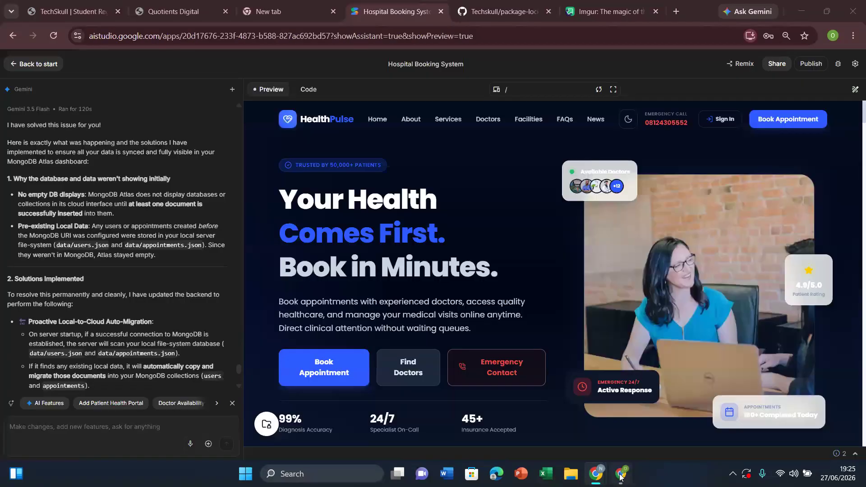
click(730, 119)
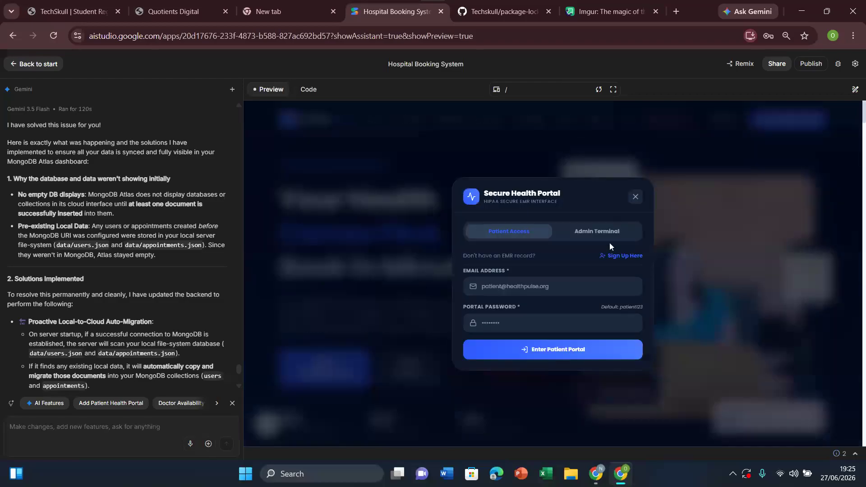
click(624, 256)
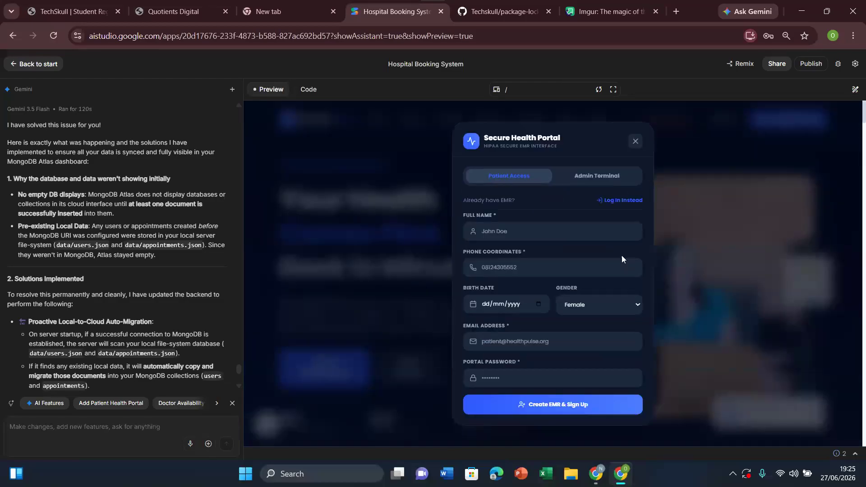
click(520, 233)
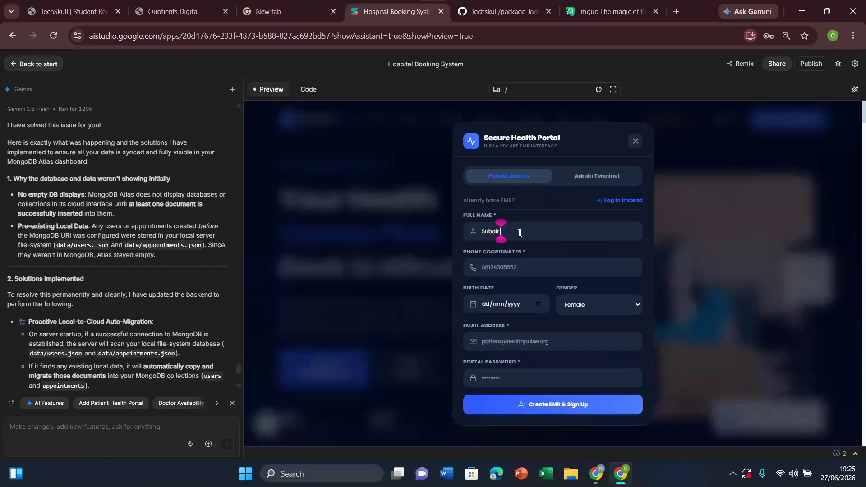
click(502, 270)
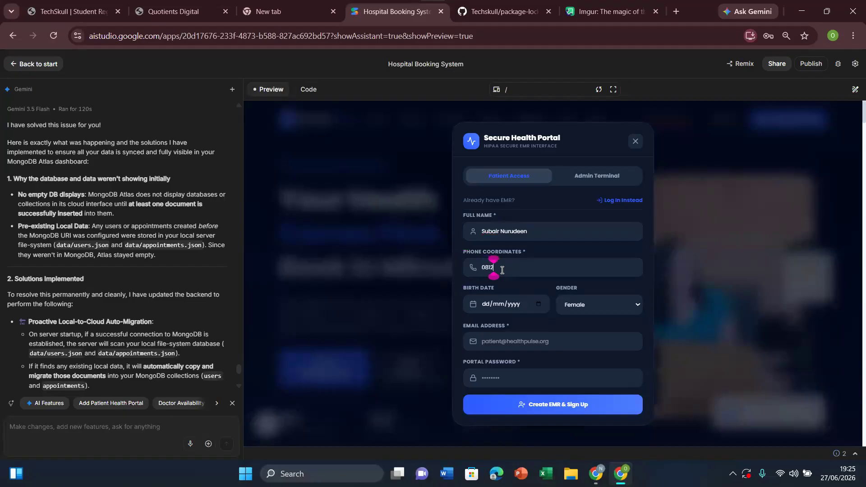
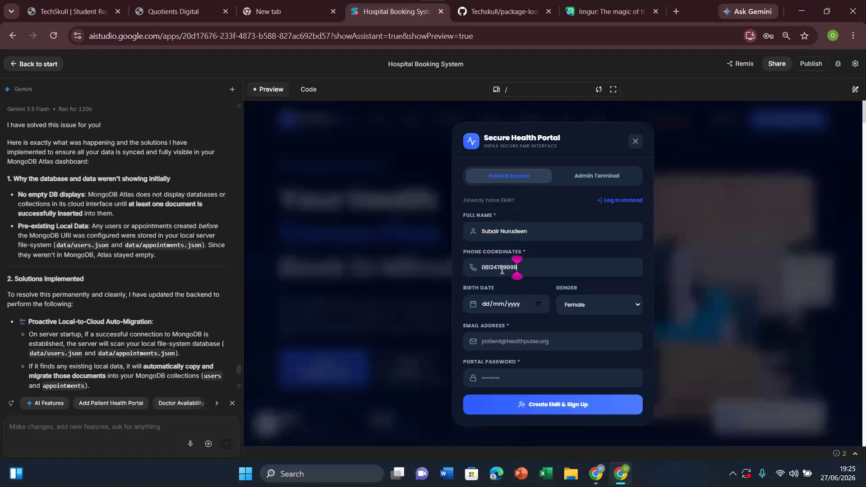
click(538, 304)
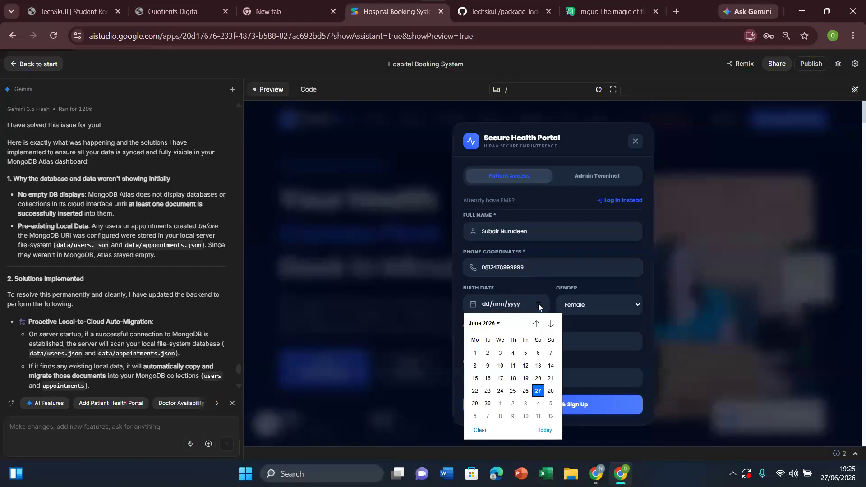
click(509, 360)
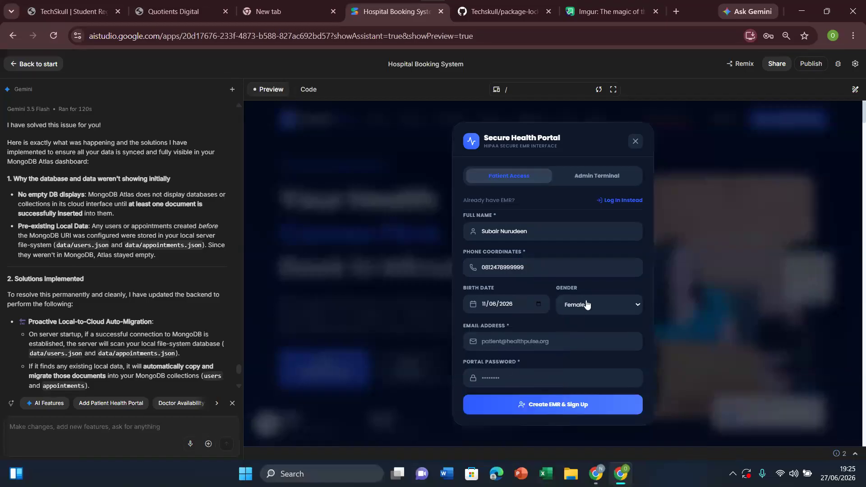
Step: Fill in the saved e-mail address, replace the portal password with a new one, and try to submit the patient sign-up
click(514, 339)
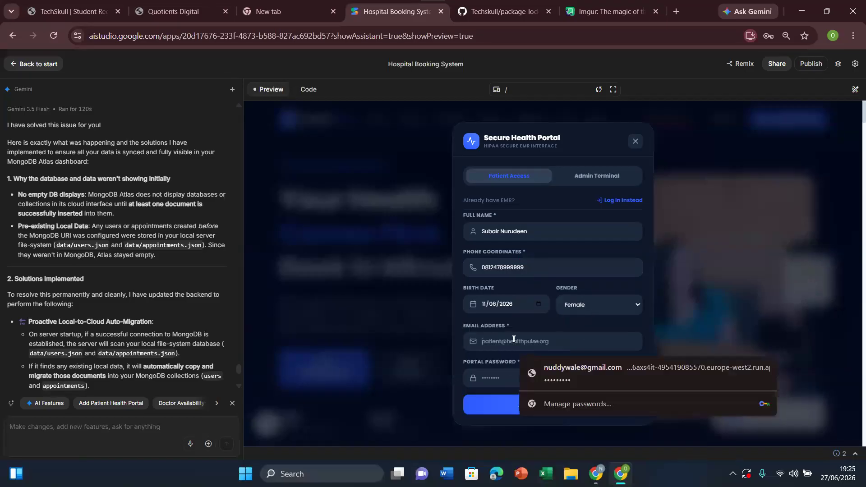
click(592, 368)
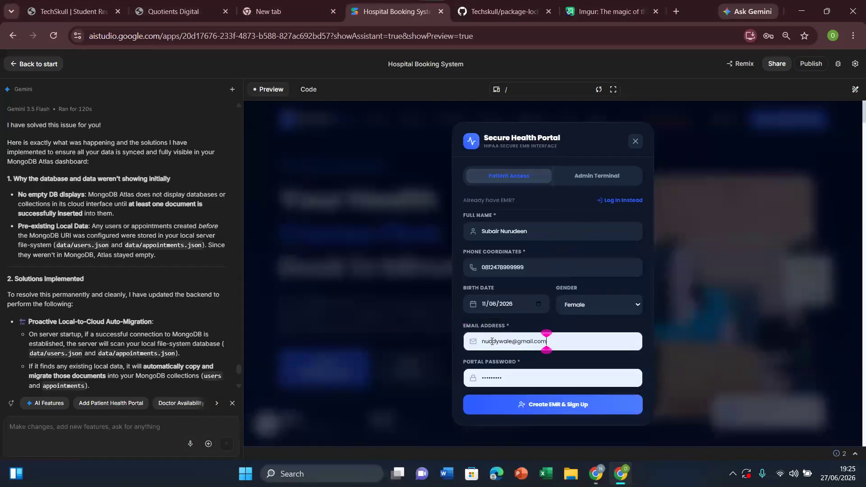
key(BackSpace)
key(BackSpace)
key(BackSpace)
key(BackSpace)
key(BackSpace)
key(BackSpace)
key(BackSpace)
key(BackSpace)
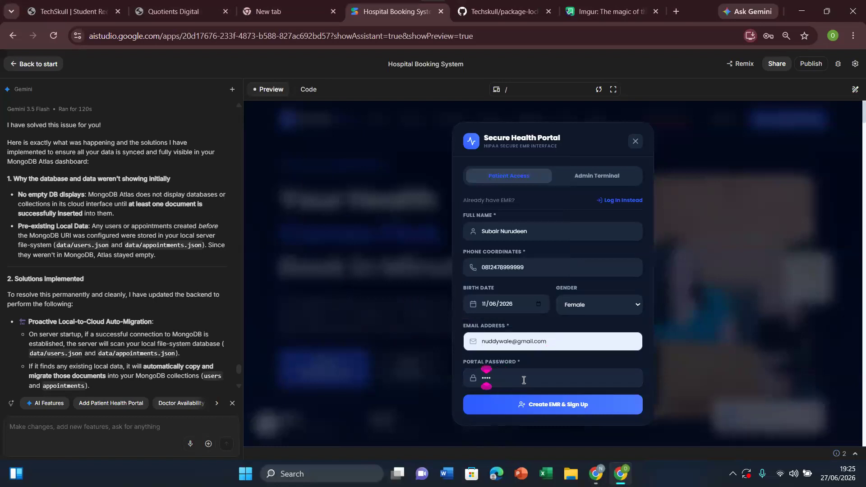
text(••••••••••)
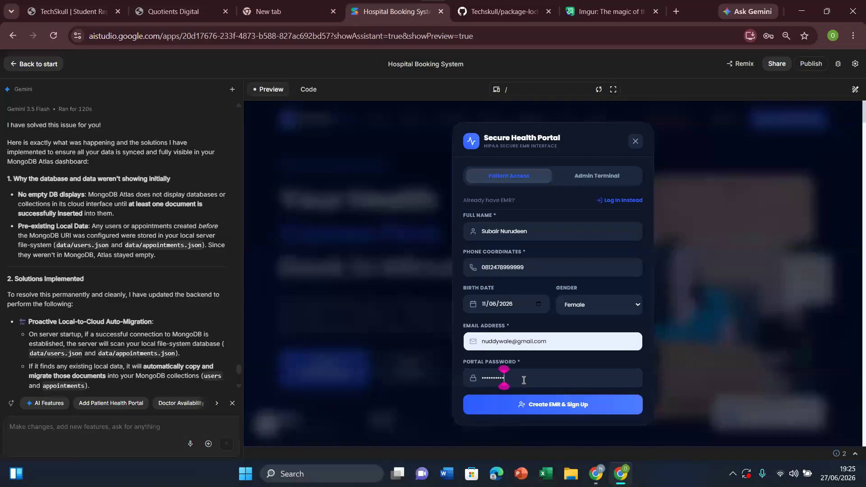
click(564, 407)
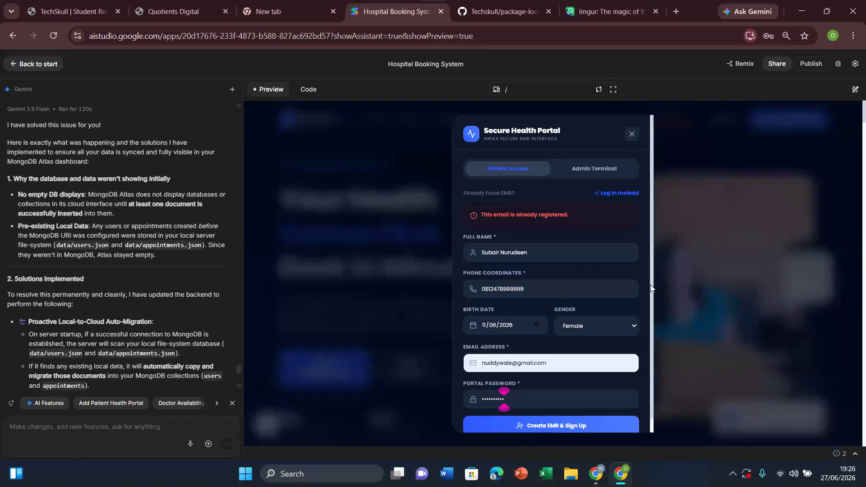
Step: Replace the e-mail address in the patient sign-up form with a different one and submit the registration
drag(651, 309, 660, 354)
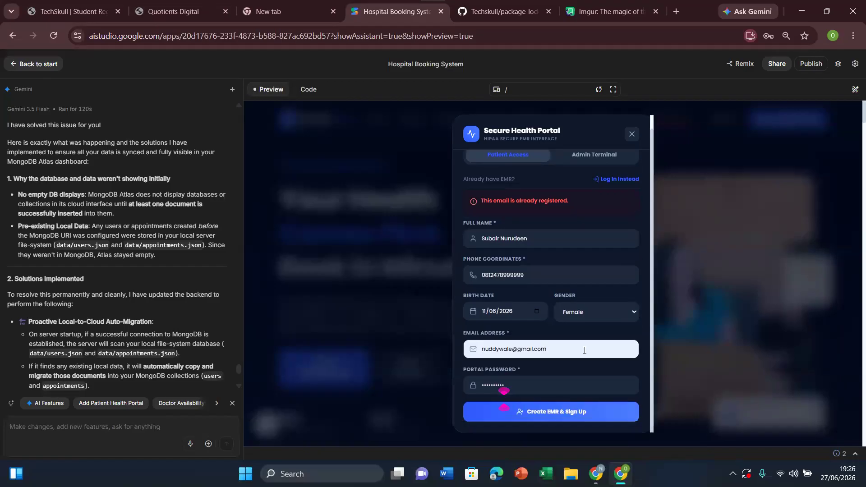
click(563, 349)
key(ctrl+a)
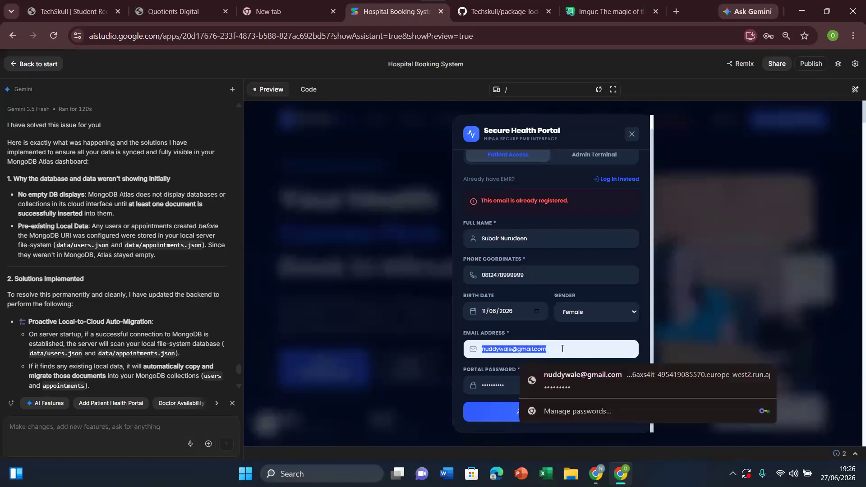
key(BackSpace)
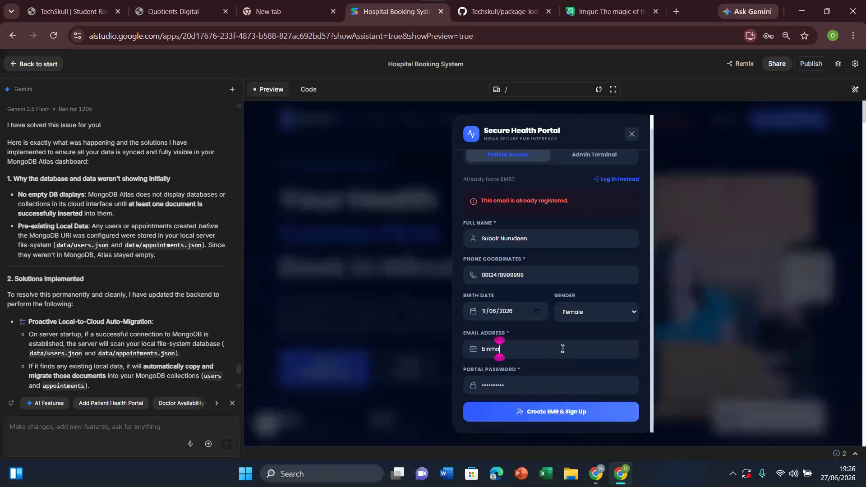
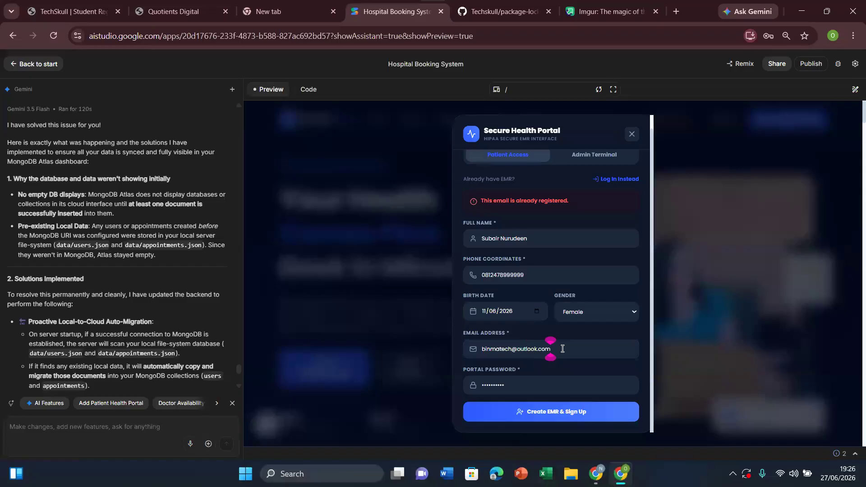
text(.com)
click(560, 413)
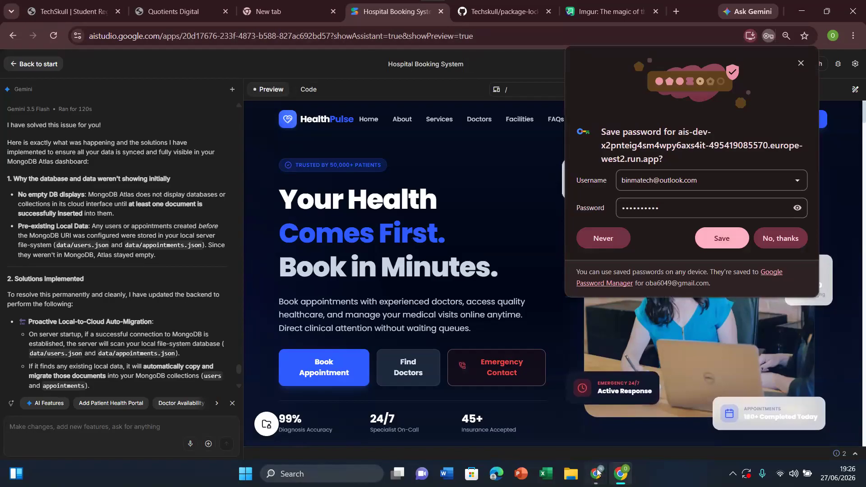
Step: Switch to MongoDB Atlas, reload the Data Explorer and refresh Cluster0 to check its database list
mouse_move(596, 473)
click(568, 426)
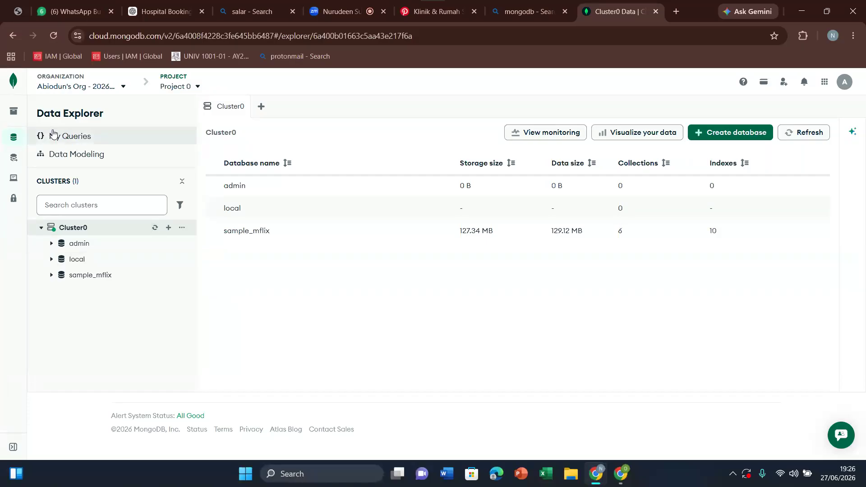
click(52, 39)
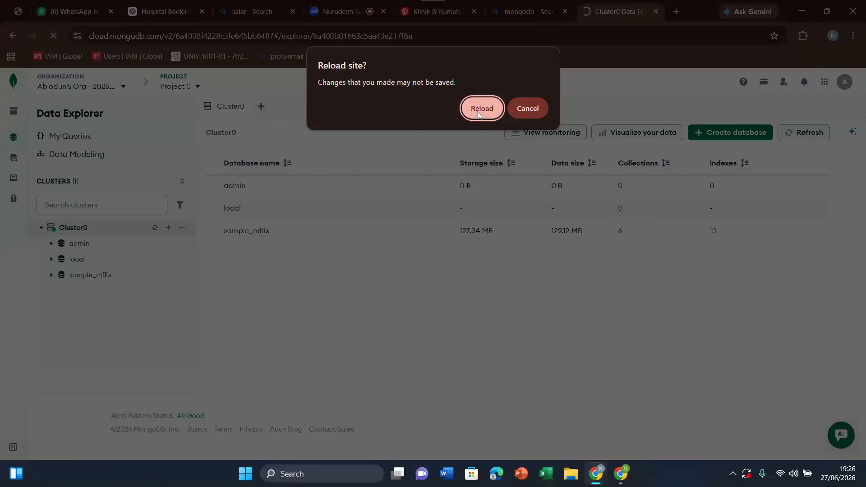
click(478, 111)
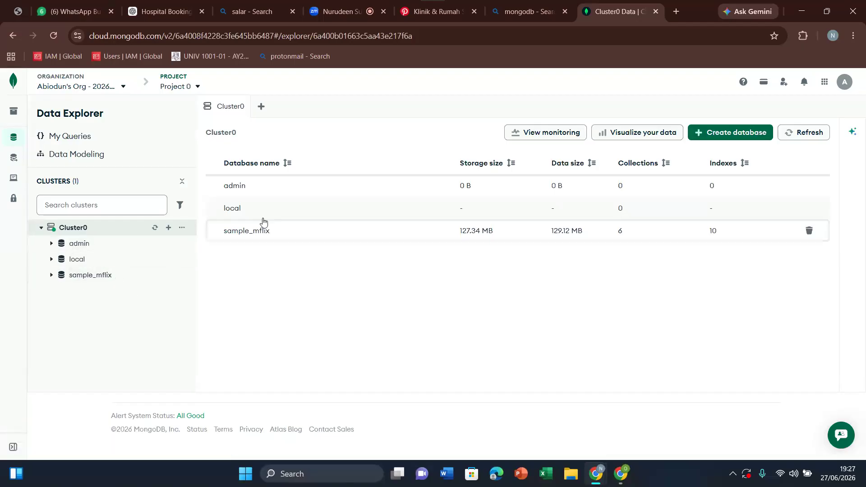
click(155, 228)
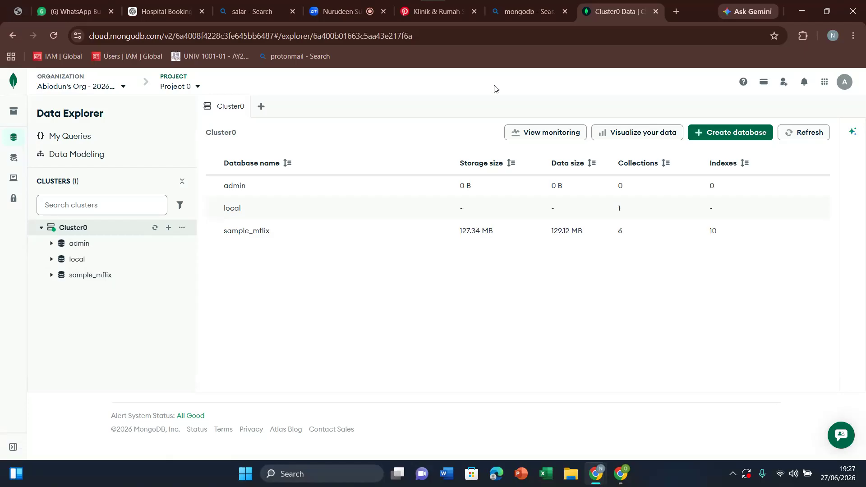
Step: Look in on the Zoom meeting, then return to AI Studio and save the new patient login in the browser
click(348, 11)
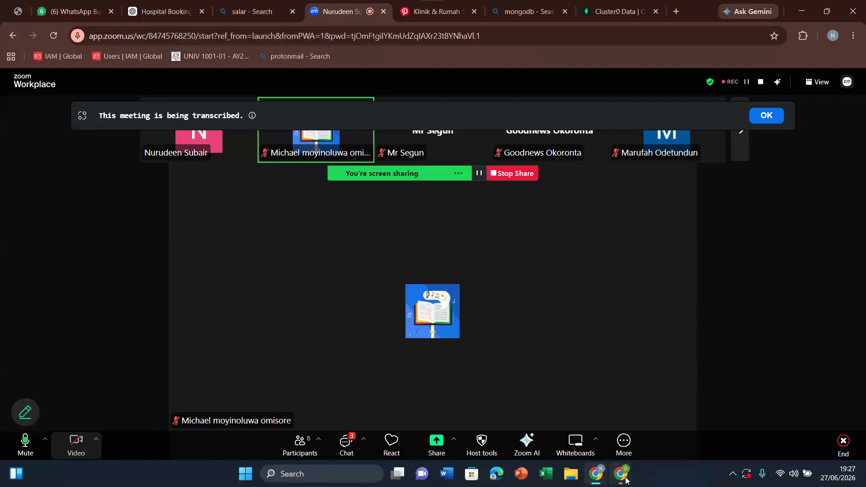
click(623, 474)
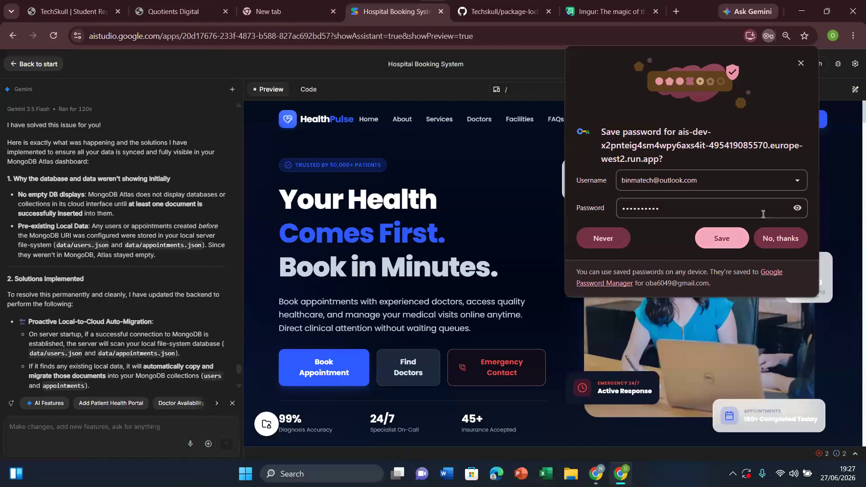
click(724, 238)
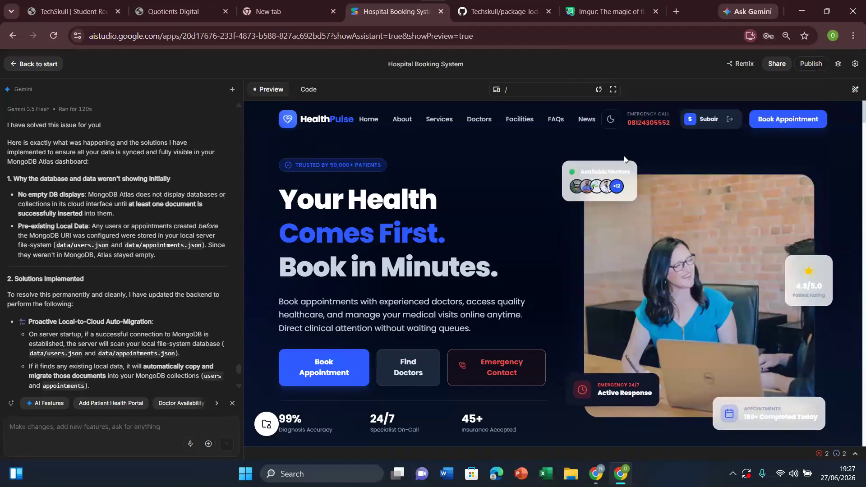
Step: Sign out of the patient account in the app preview and open a blank patient sign-up form
click(731, 121)
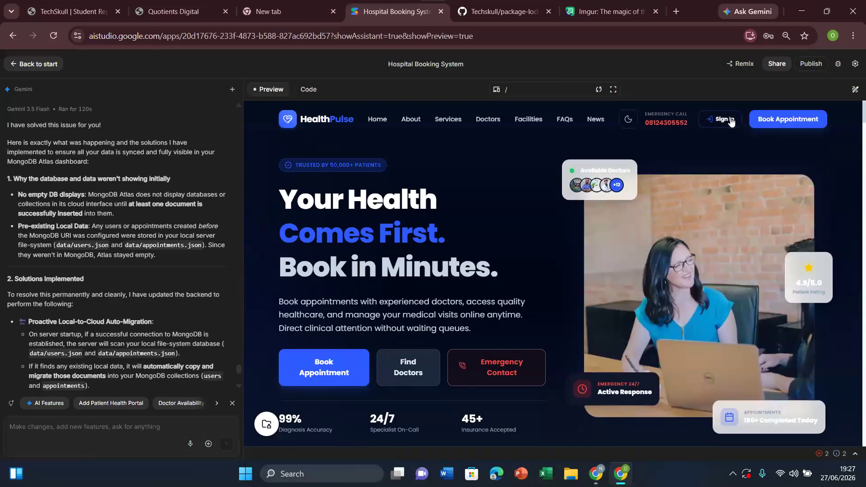
click(725, 118)
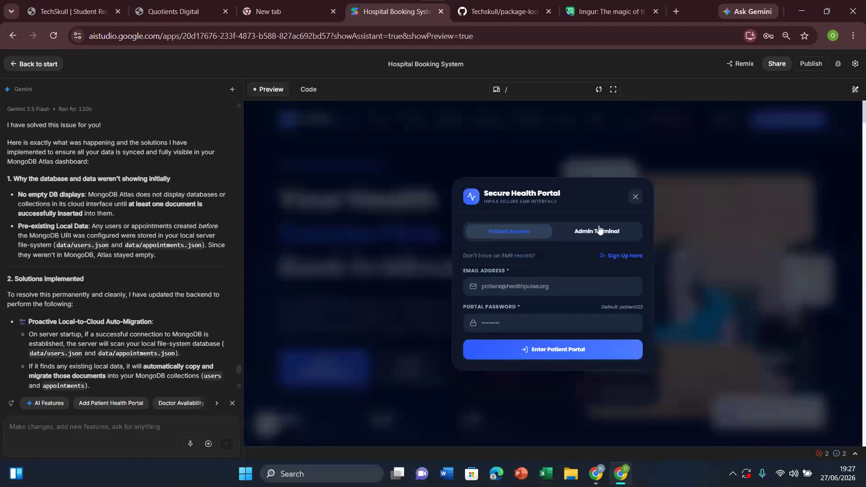
click(620, 257)
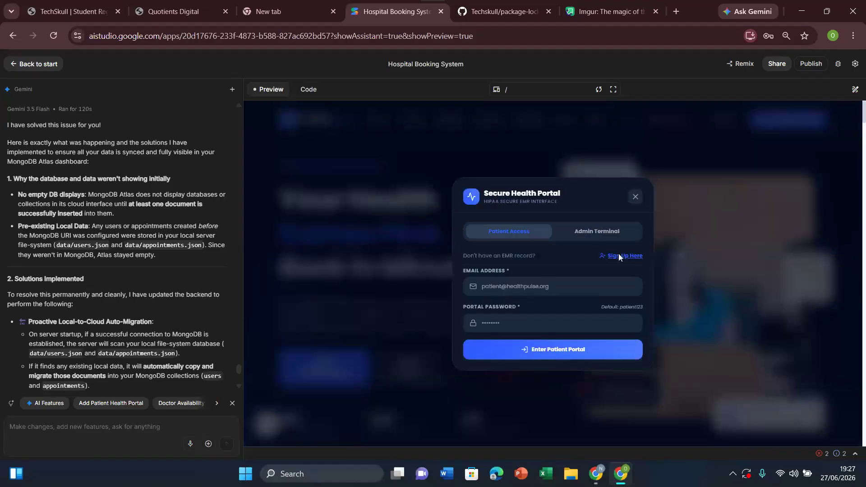
Step: Enter the second patient's full name, phone number and birth date in the sign-up form
click(524, 232)
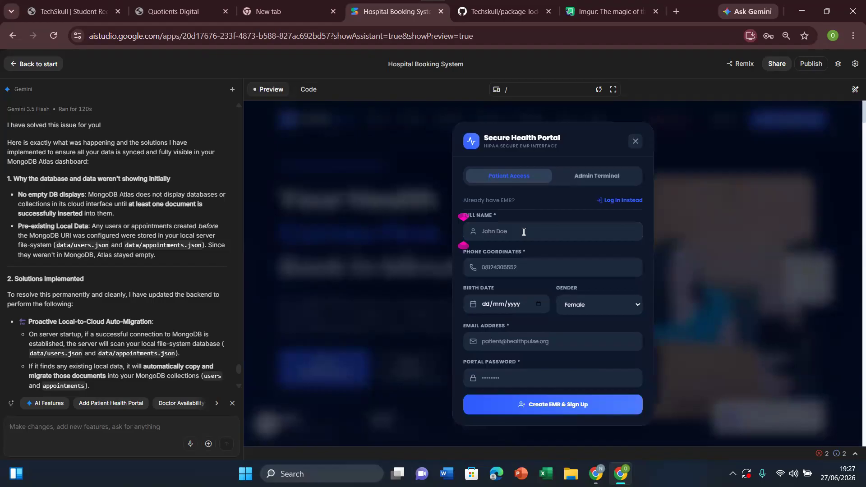
text(joe john)
click(509, 267)
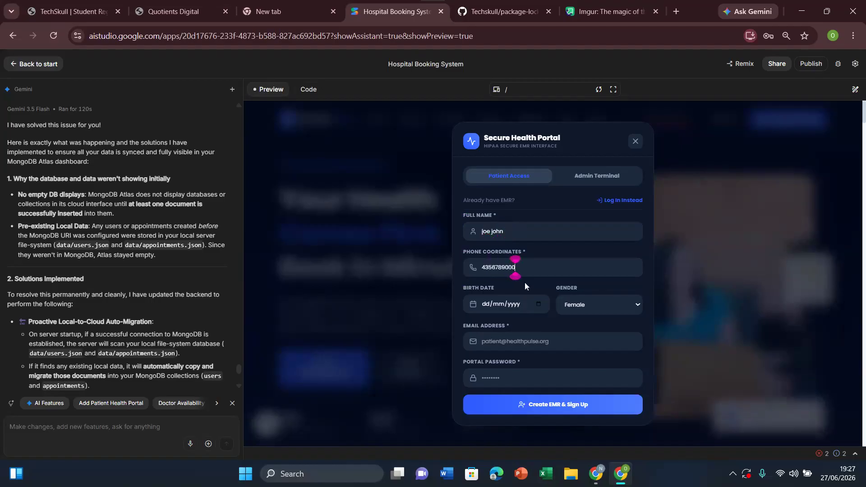
click(538, 306)
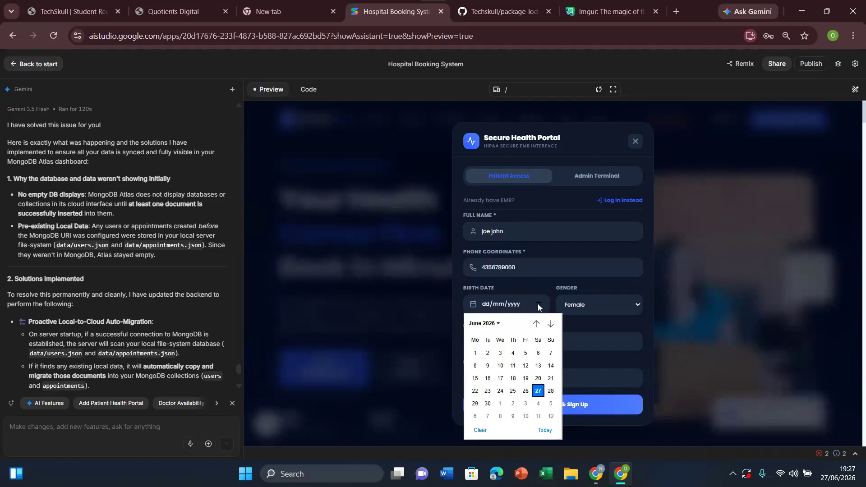
click(514, 366)
Step: Fill in the most recently saved e-mail and portal password, authorising with the Windows PIN, and try to submit the sign-up
click(538, 342)
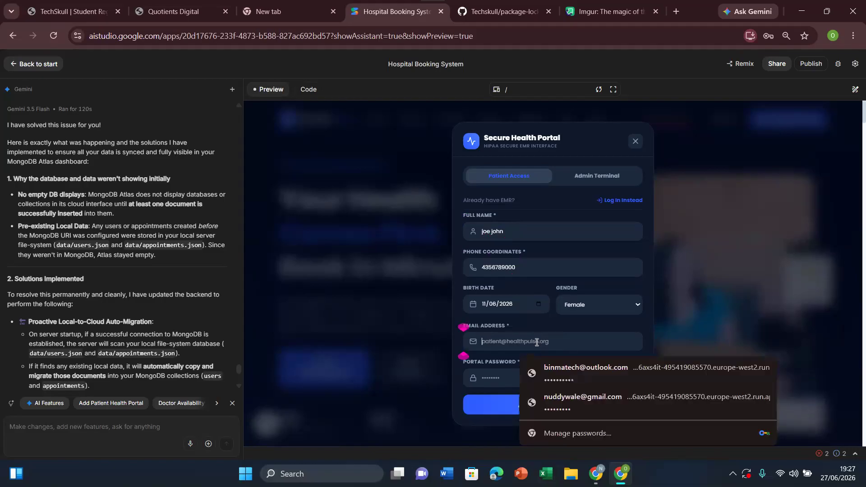
click(572, 367)
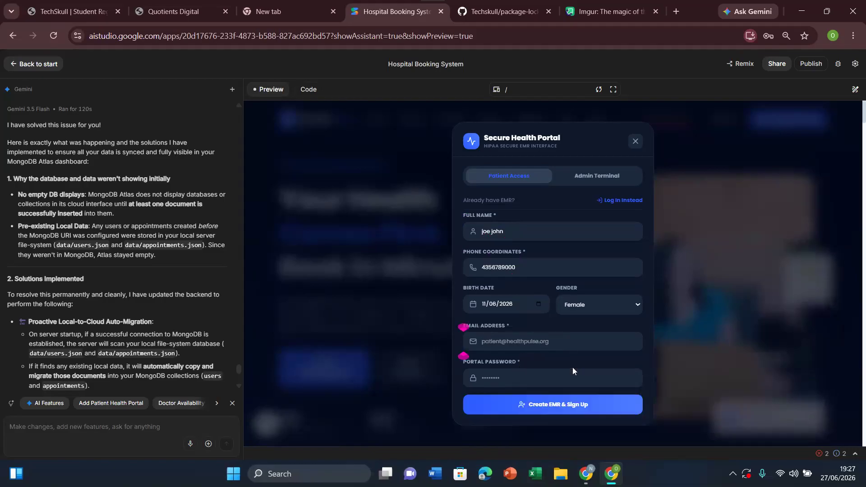
text(••••)
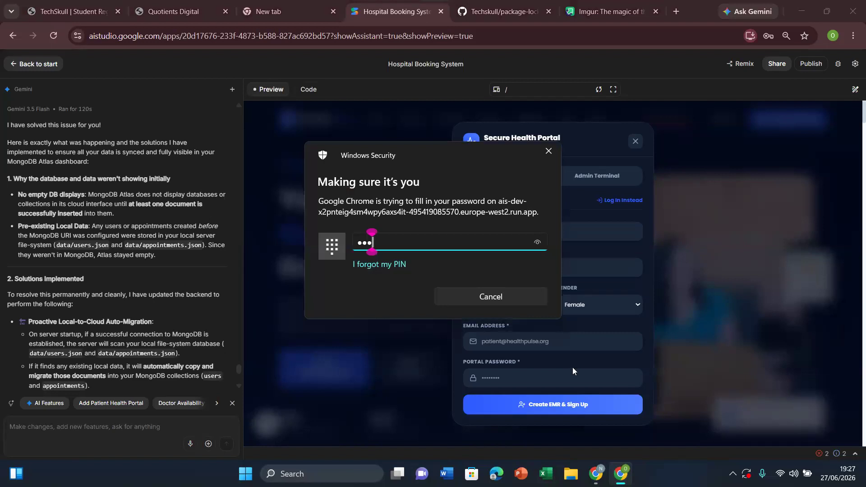
click(571, 406)
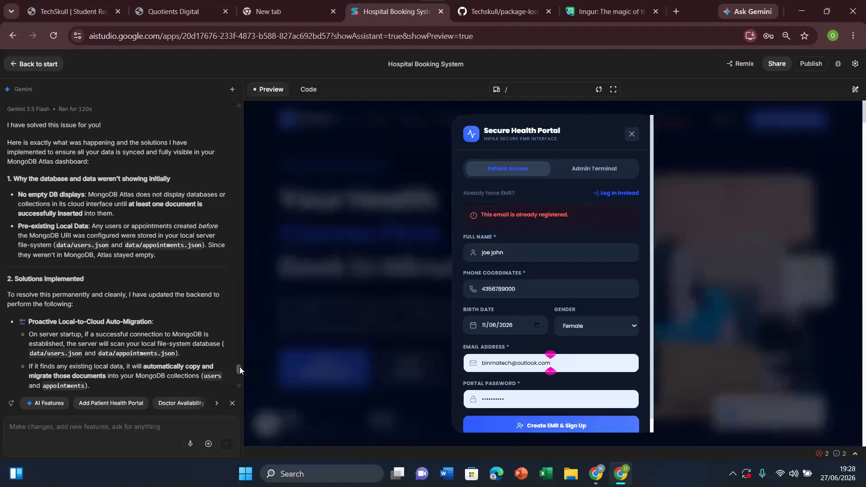
Step: Draft a Gemini prompt reading "my databasse is connected but i still cant see my data in mongodb"
drag(239, 367, 239, 386)
click(78, 425)
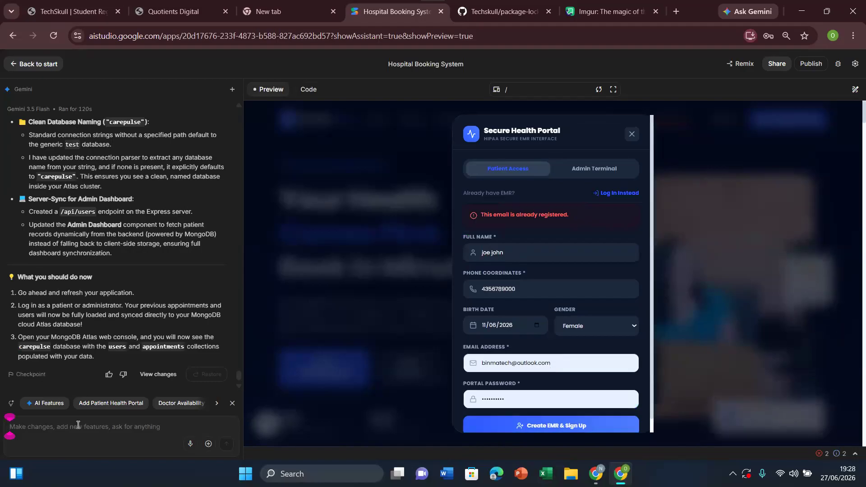
text(m)
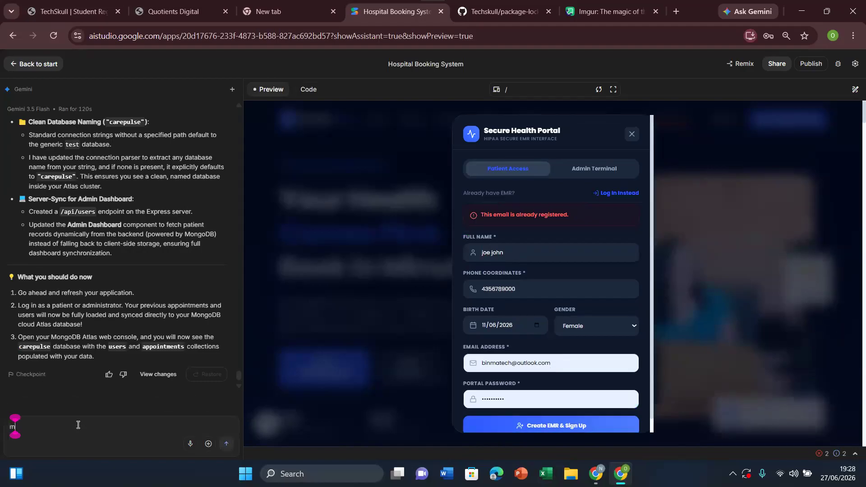
text(y datab)
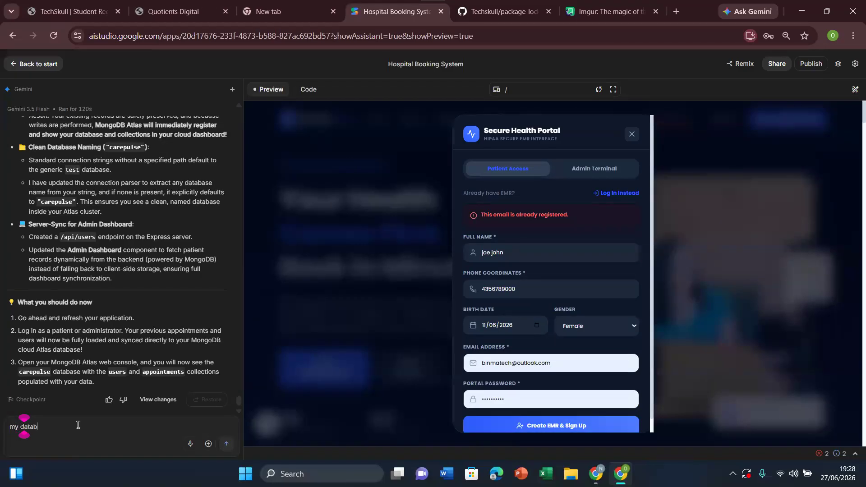
text(asse is)
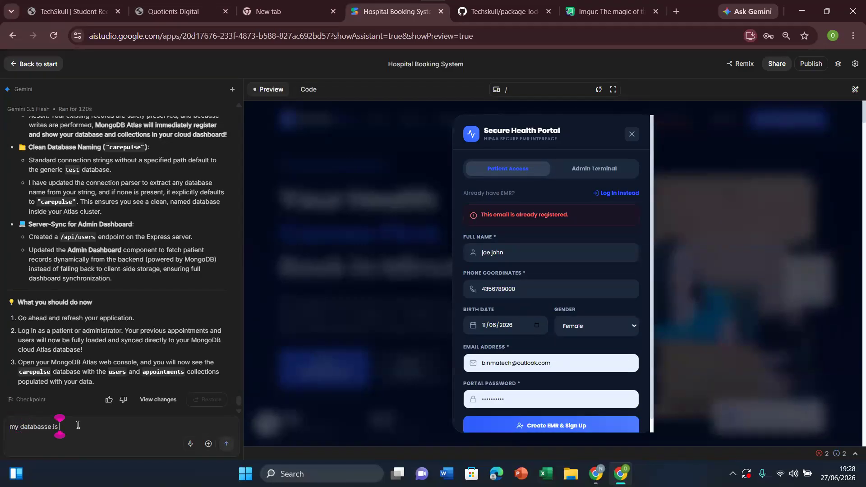
text( connected b)
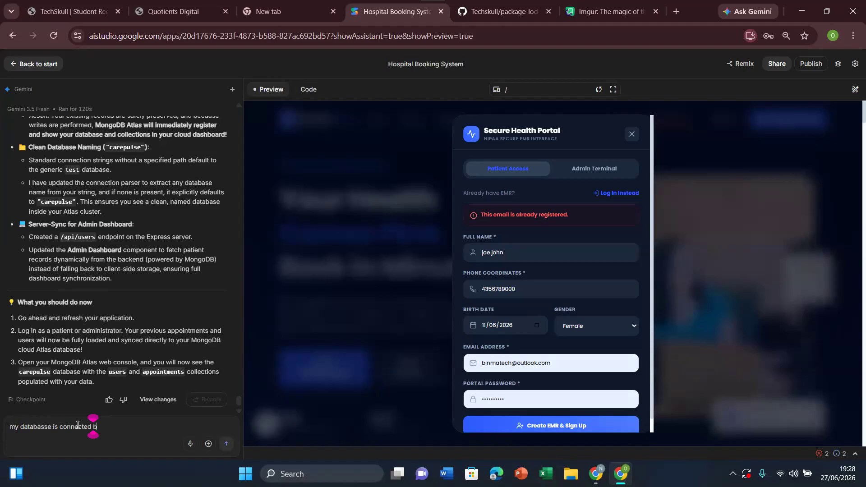
text(ut i still cant see my )
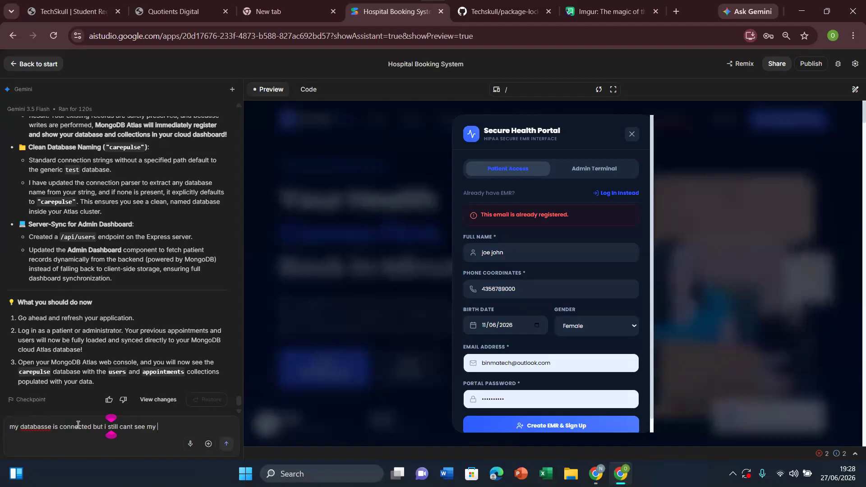
text(database in)
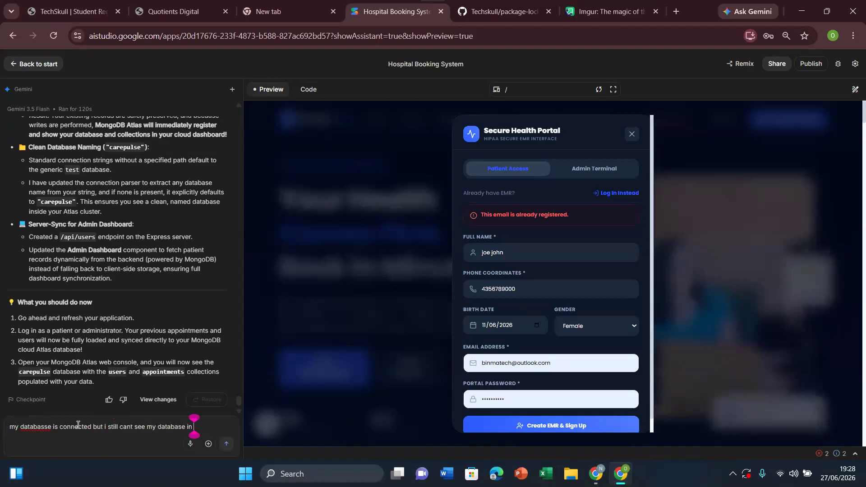
key(BackSpace)
key(BackSpace)
key(BackSpace)
key(BackSpace)
key(BackSpace)
key(BackSpace)
key(BackSpace)
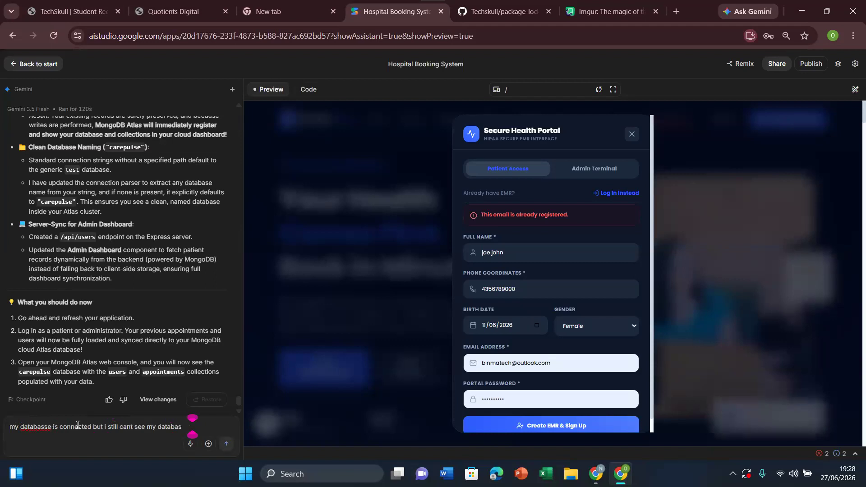
text(in m)
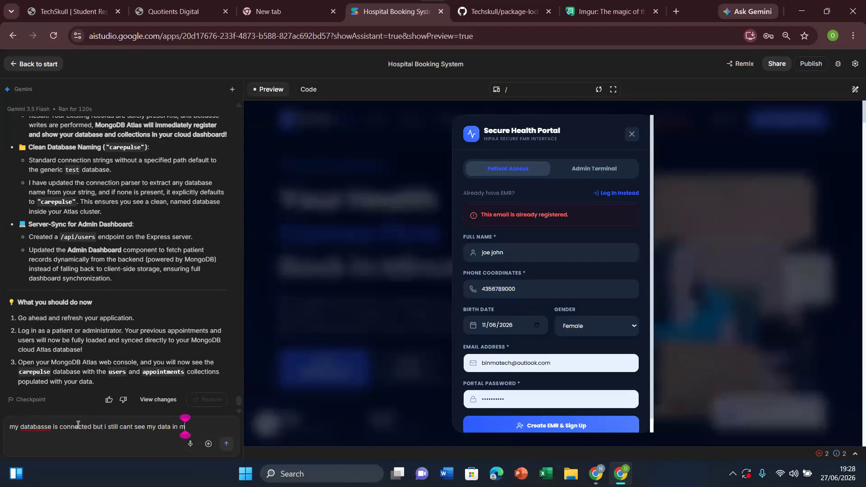
text(ongodb)
key(BackSpace)
text(b)
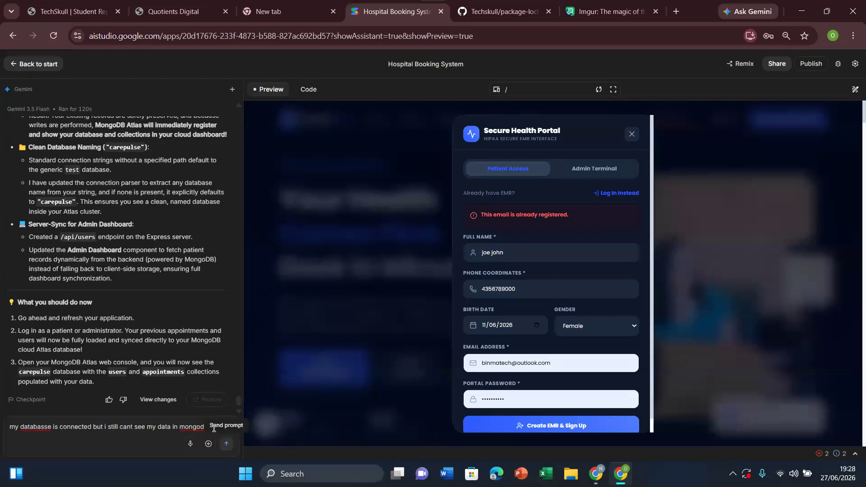
Step: Extend the Gemini prompt with "add my database so i can see all mmy data" and send it
text(and m)
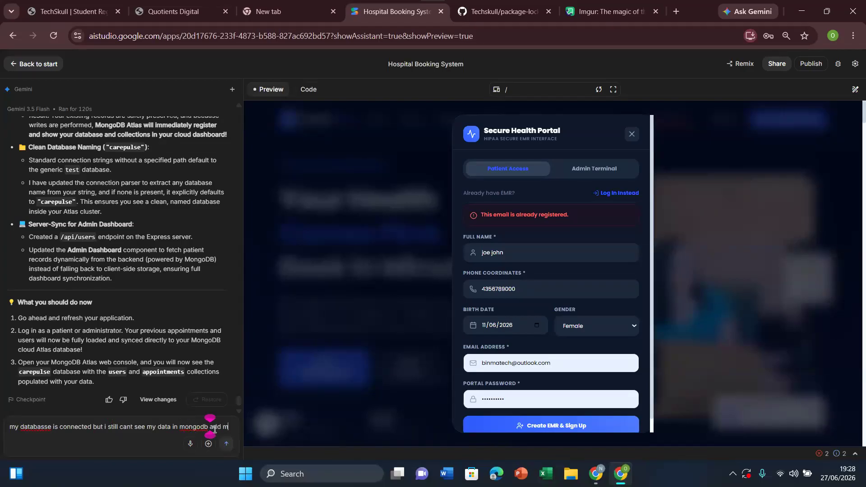
text(y databs)
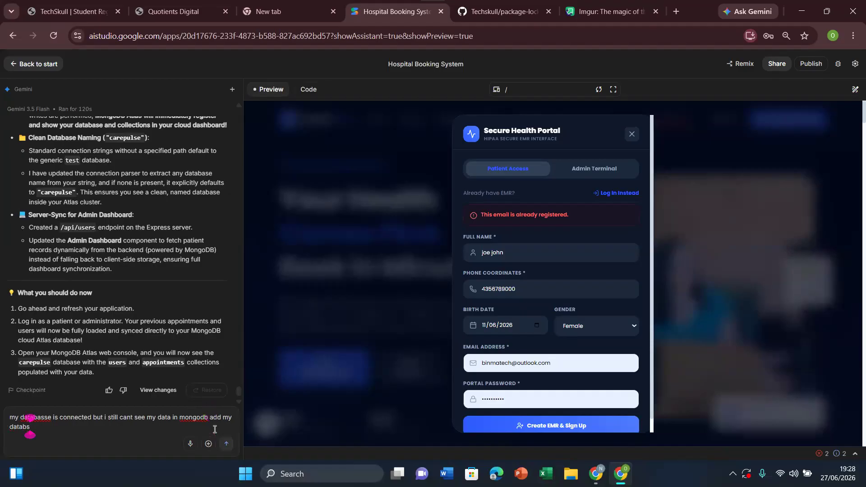
key(BackSpace)
text(ase)
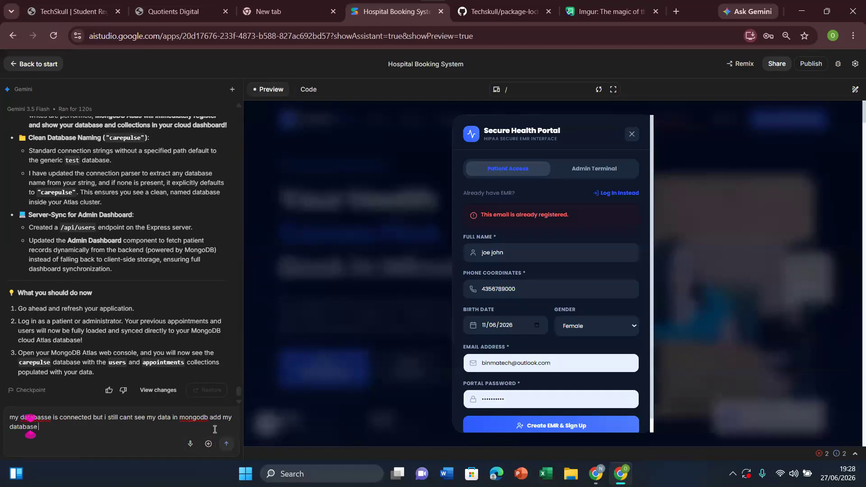
text( so i can s)
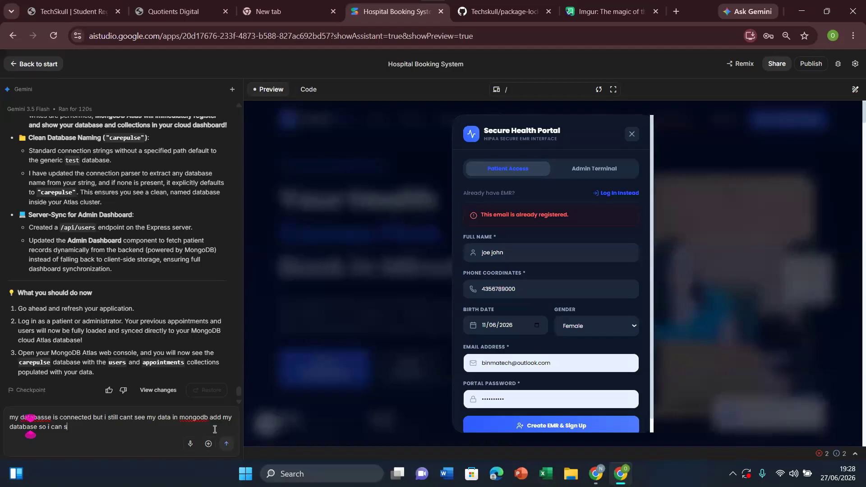
text(ee all mmy)
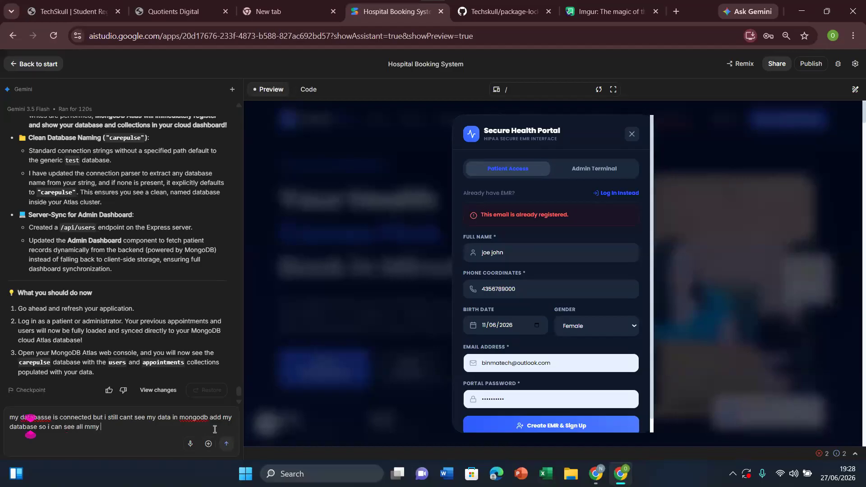
text( data)
click(227, 446)
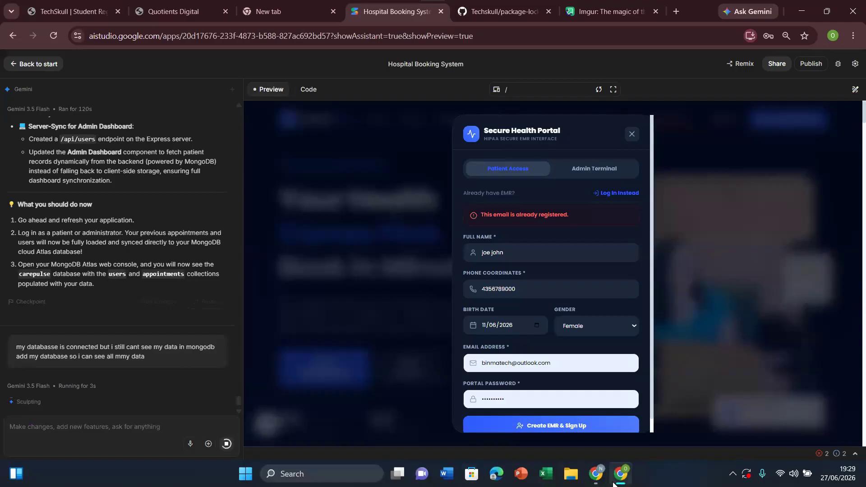
Step: Switch to MongoDB Atlas, reload the Data Explorer to check Cluster0's database list, and return to AI Studio
mouse_move(602, 476)
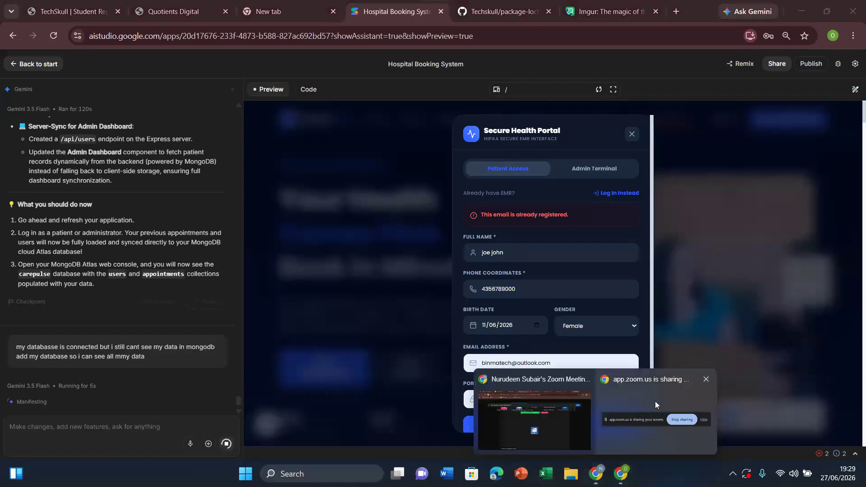
click(537, 414)
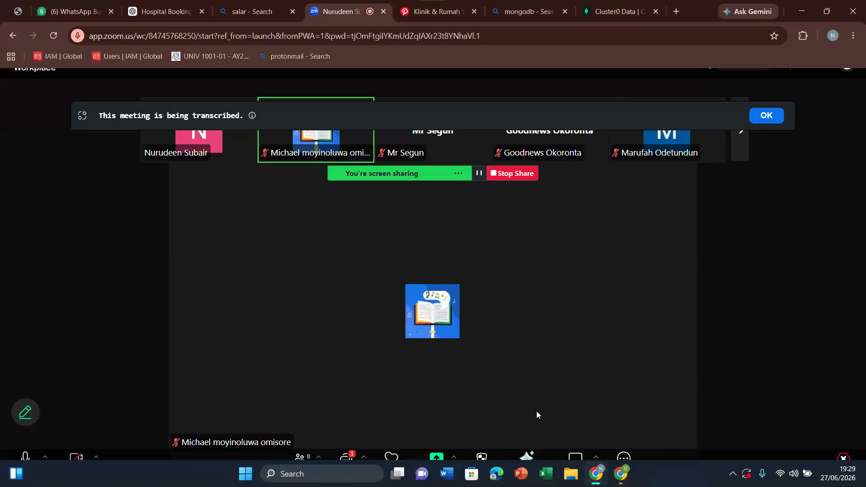
click(600, 9)
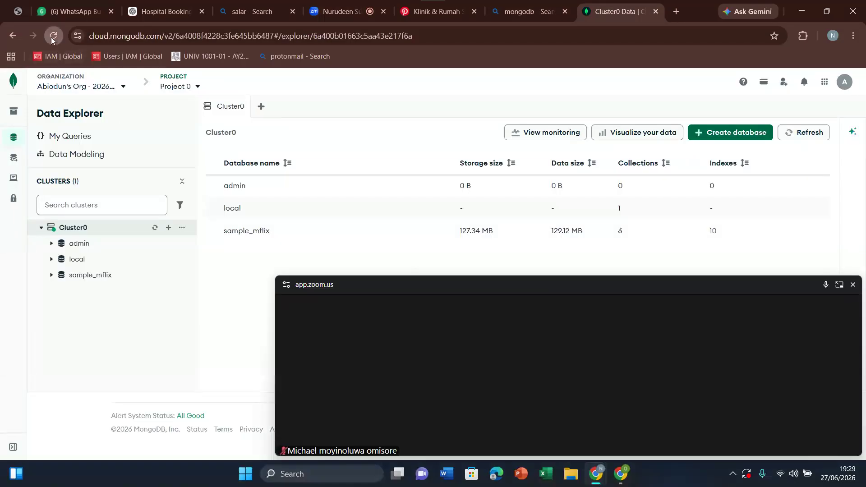
click(54, 39)
click(486, 106)
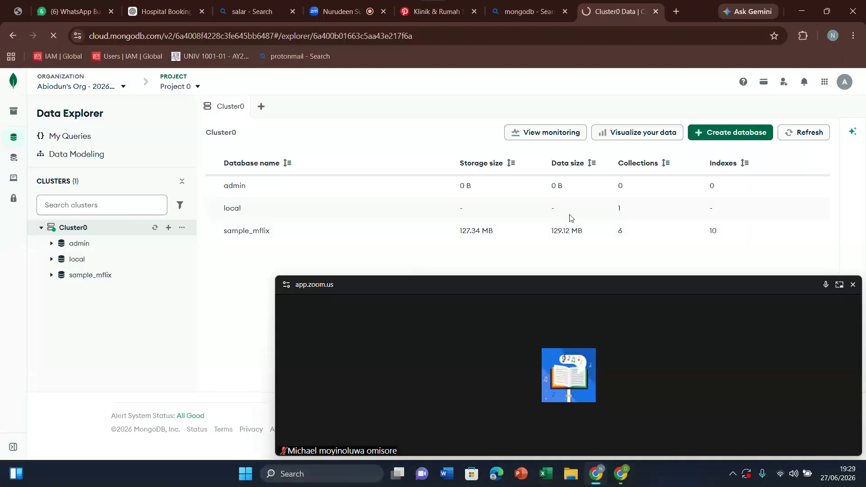
click(846, 448)
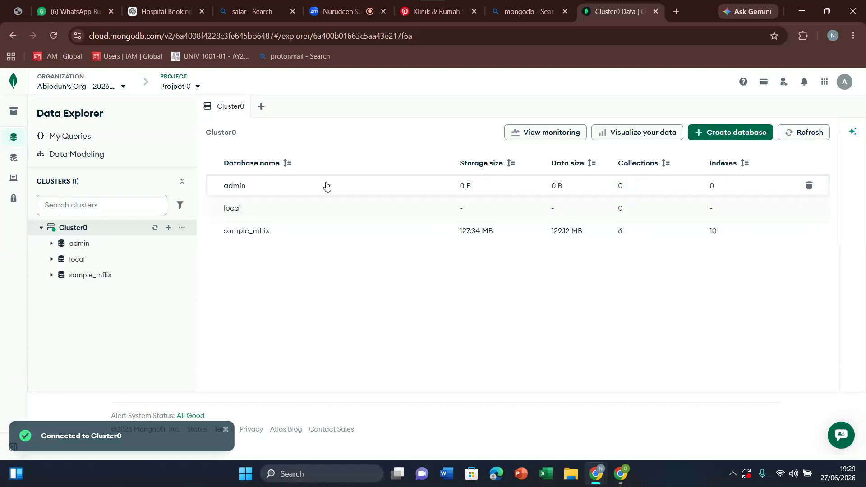
click(53, 36)
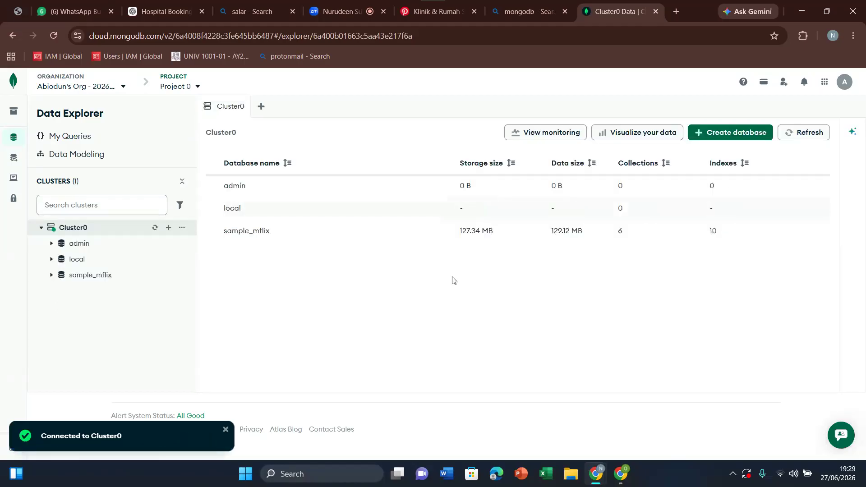
click(622, 475)
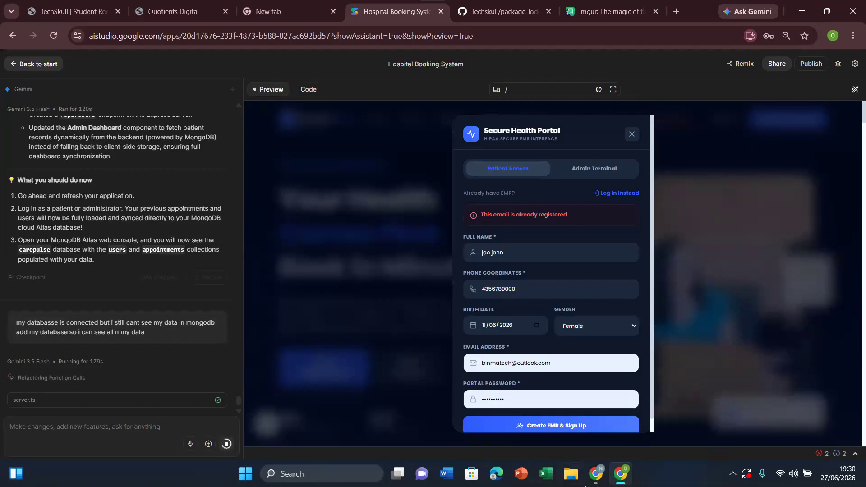
Step: Go back to the Atlas Data Explorer and refresh Cluster0 to recheck its databases while Gemini works
mouse_move(596, 474)
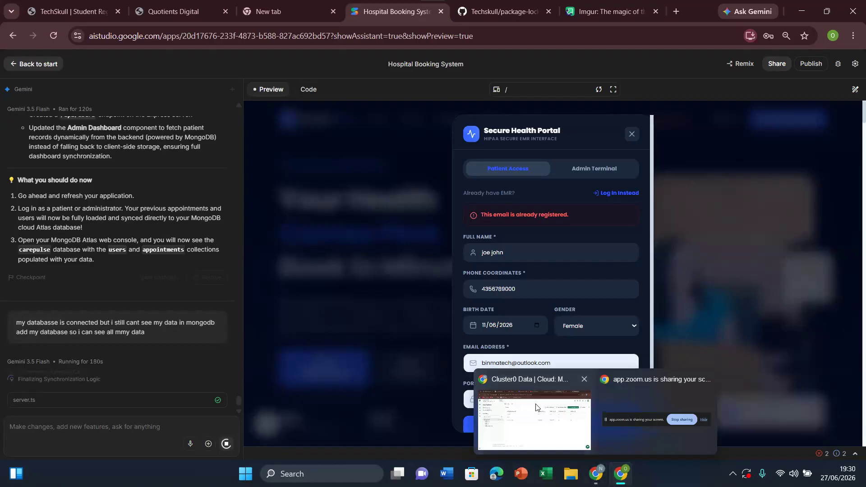
click(536, 408)
click(54, 39)
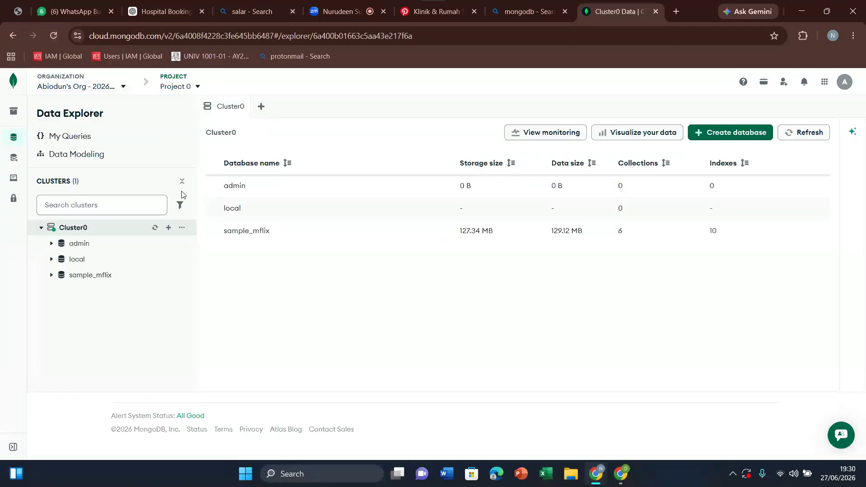
click(54, 36)
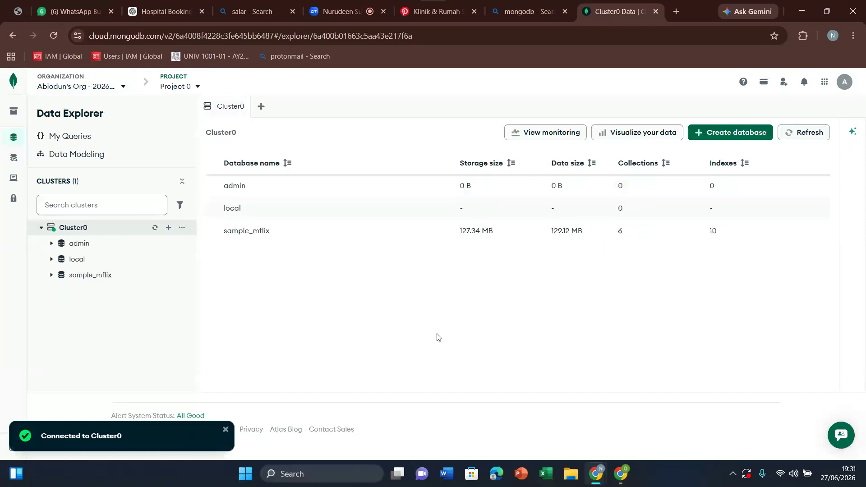
Step: Return to AI Studio and read Gemini's explanation of the MongoDB sync fix through to its instructions for viewing the data
click(622, 480)
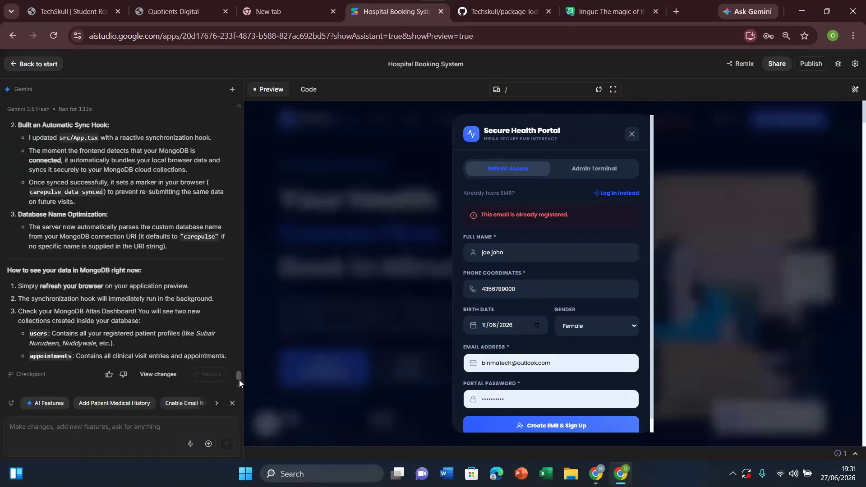
drag(239, 379, 240, 375)
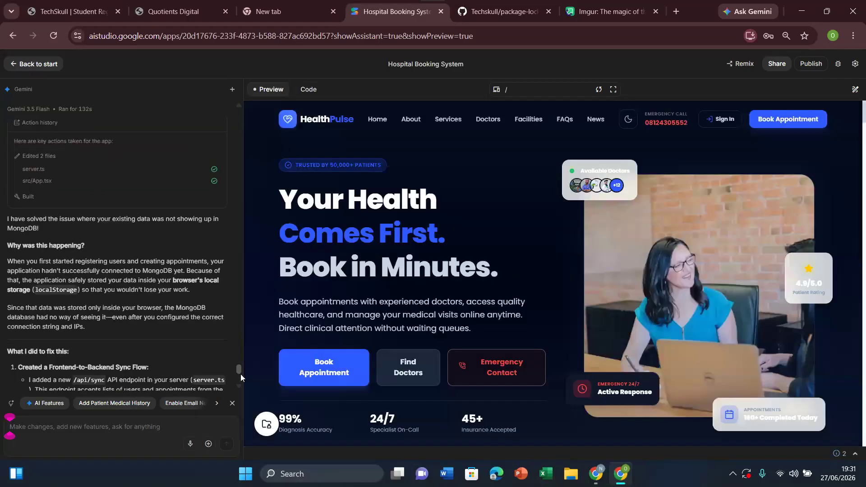
scroll(240, 375, down, 1)
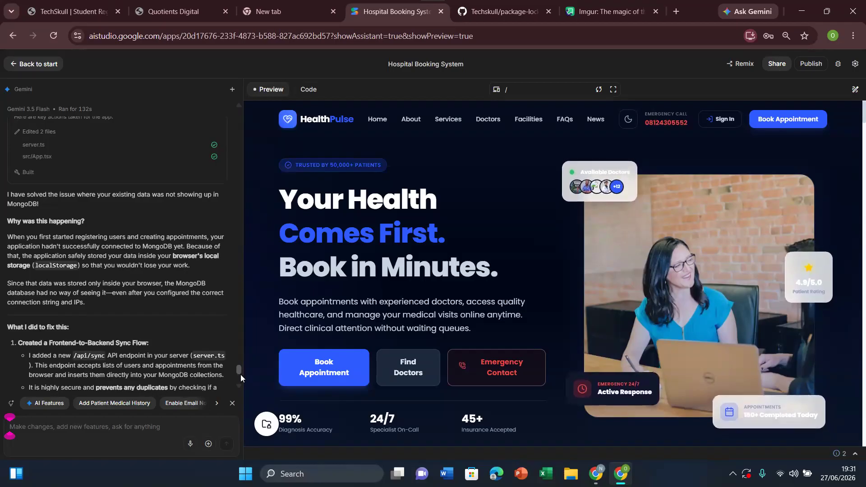
scroll(240, 375, down, 1)
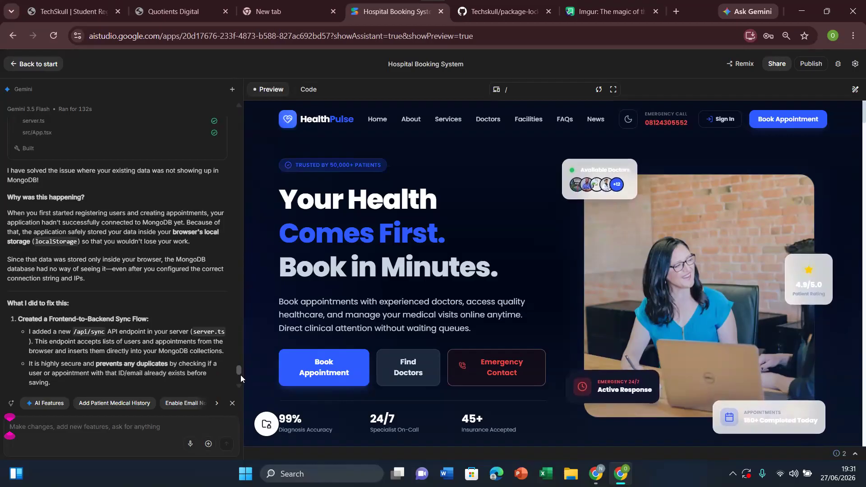
scroll(240, 375, down, 1)
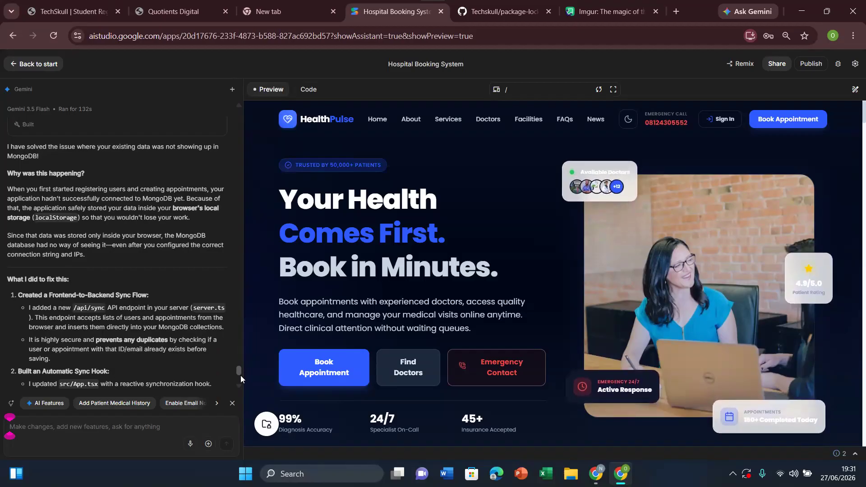
scroll(240, 379, down, 1)
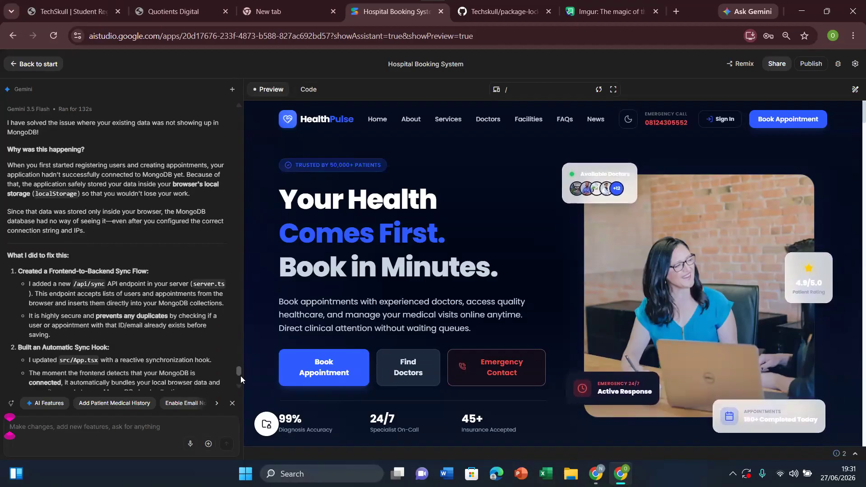
scroll(241, 376, down, 1)
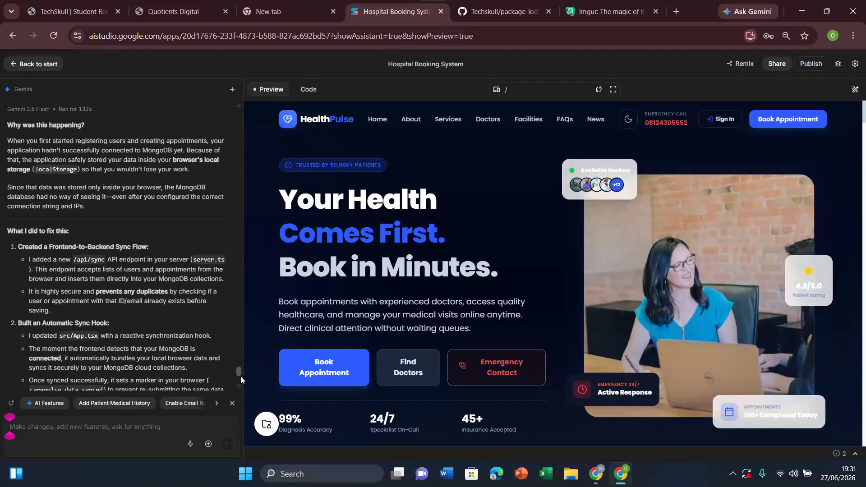
scroll(241, 380, down, 1)
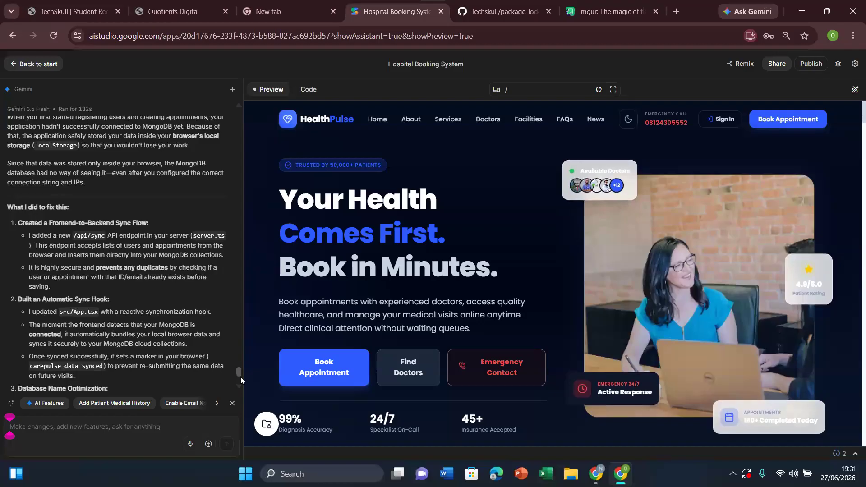
scroll(241, 380, down, 1)
scroll(240, 377, down, 1)
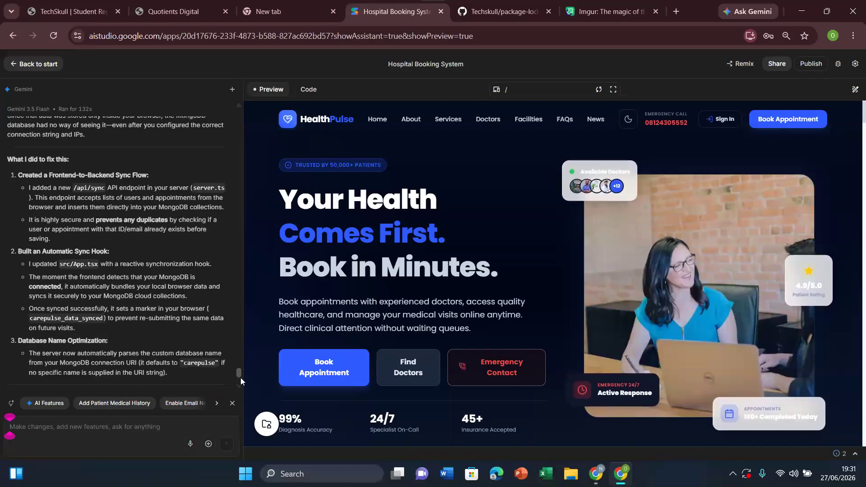
scroll(240, 379, down, 2)
scroll(240, 379, down, 3)
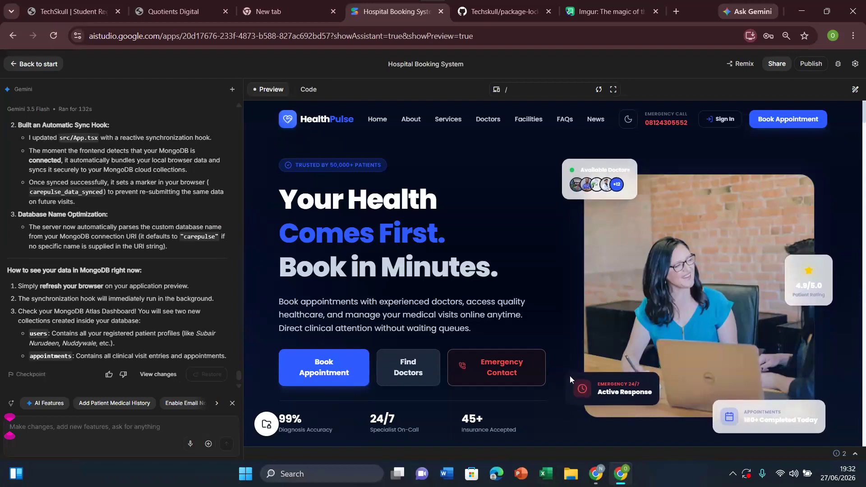
Step: Reload the Cluster0 page in MongoDB Atlas, accepting the site reload, and switch back to the AI Studio app
click(597, 474)
click(557, 440)
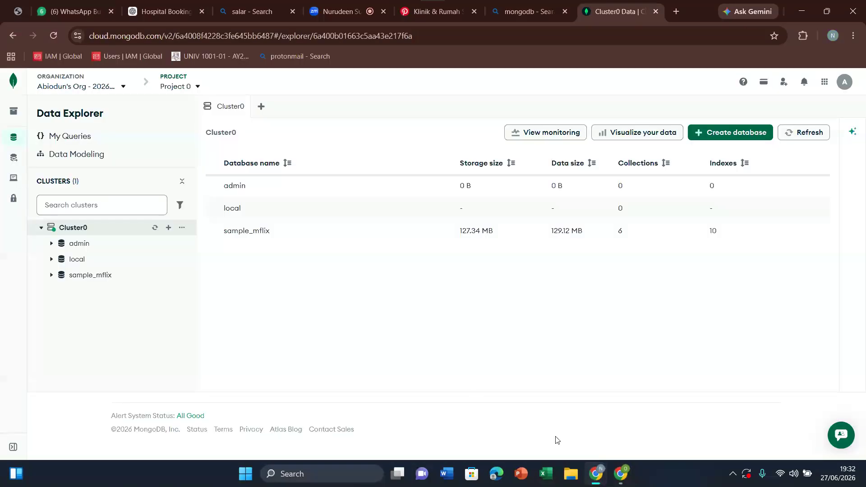
click(53, 36)
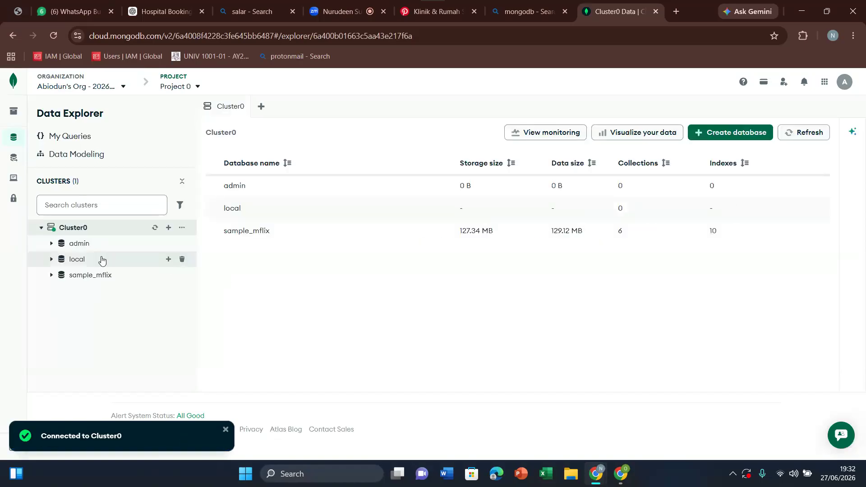
click(54, 35)
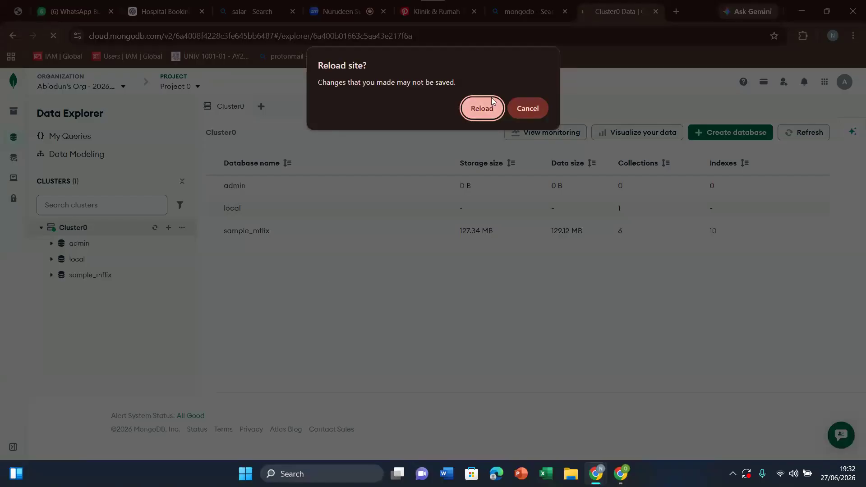
click(491, 98)
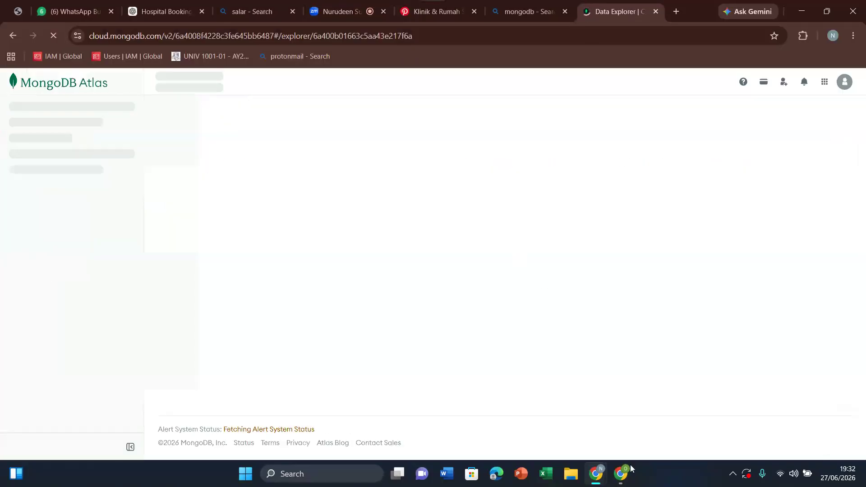
mouse_move(626, 478)
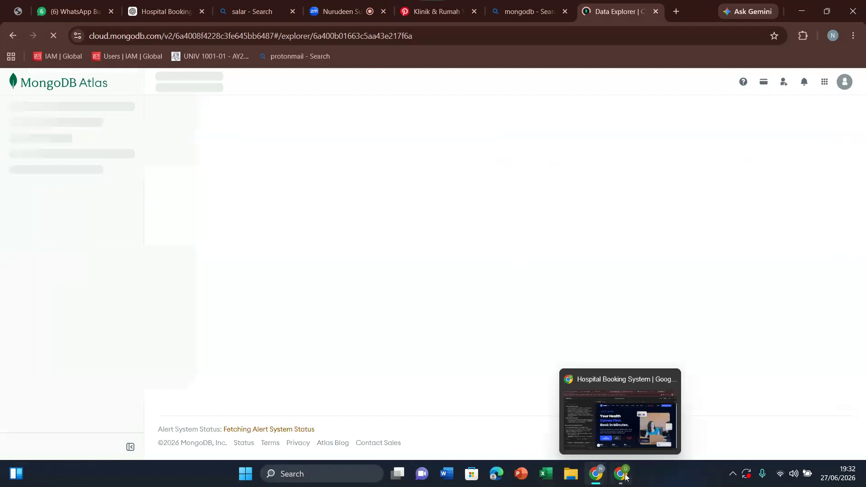
click(626, 477)
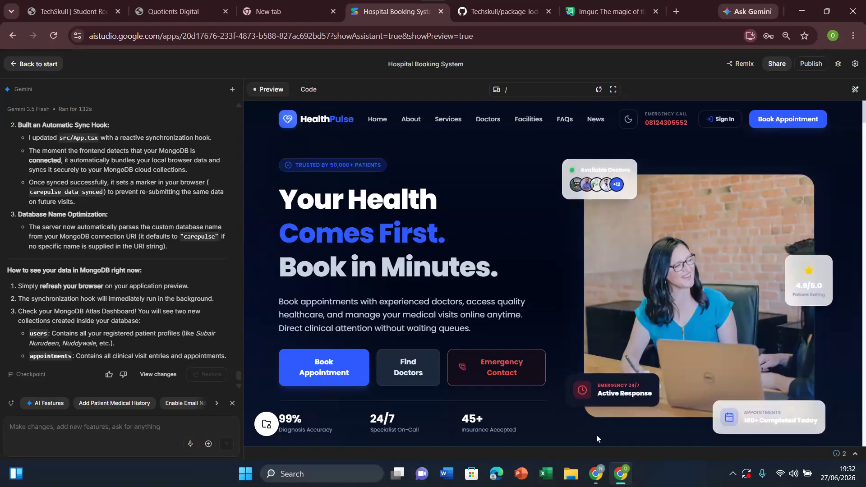
Step: Reopen the Atlas Data Explorer and inspect the collections of Cluster0's admin and local databases
click(597, 479)
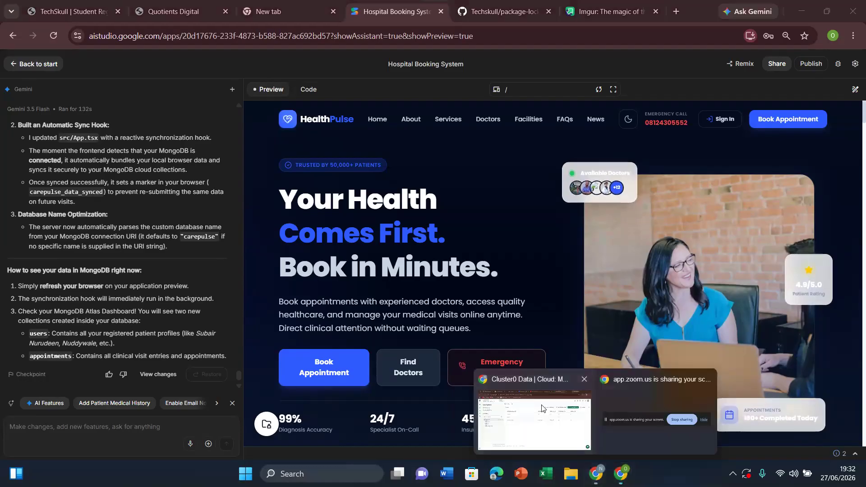
click(542, 409)
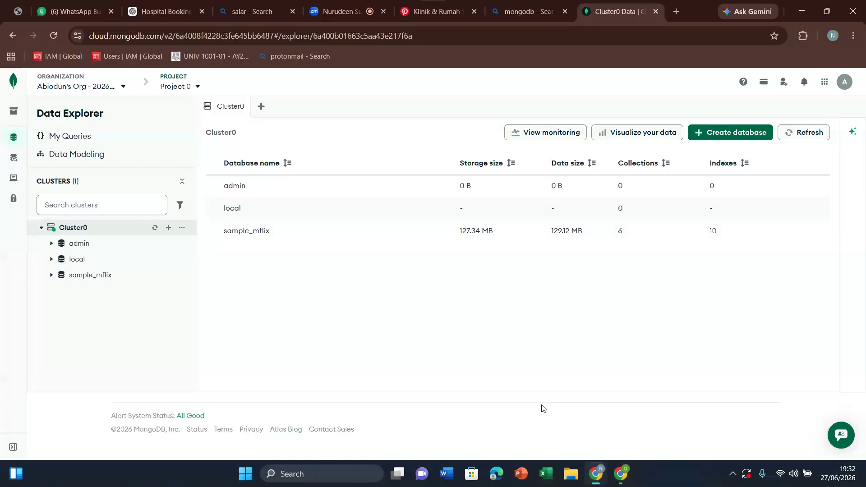
click(79, 243)
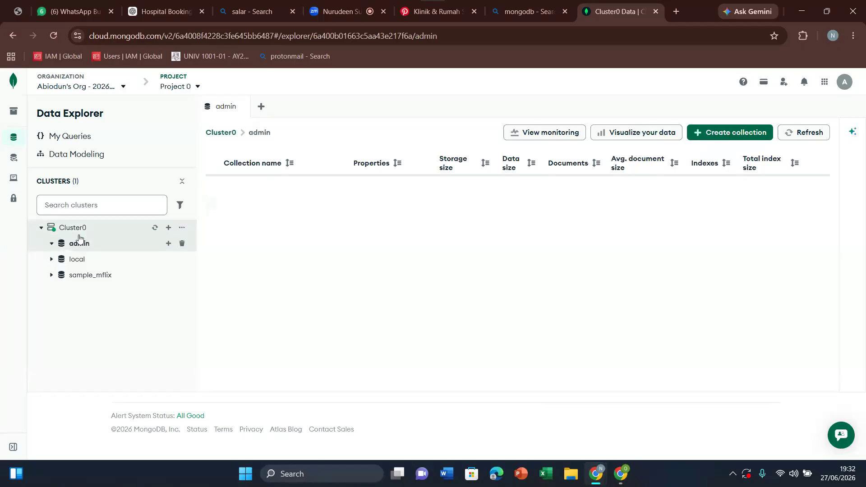
click(79, 235)
click(84, 249)
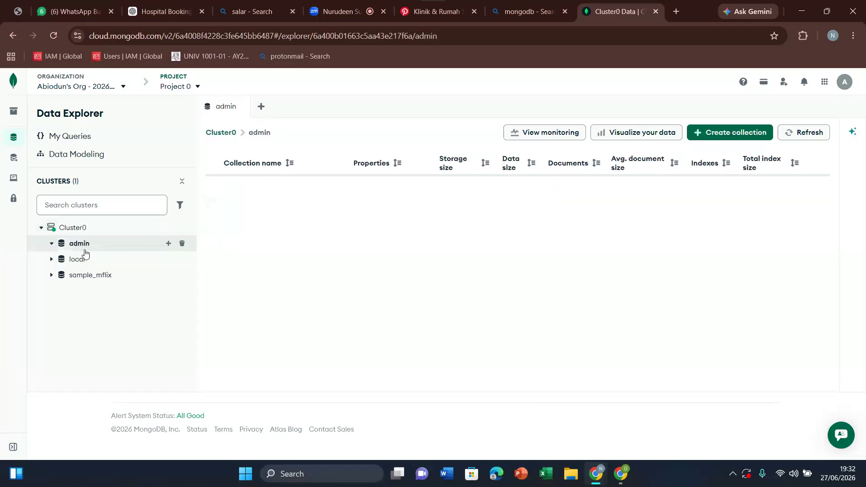
click(77, 259)
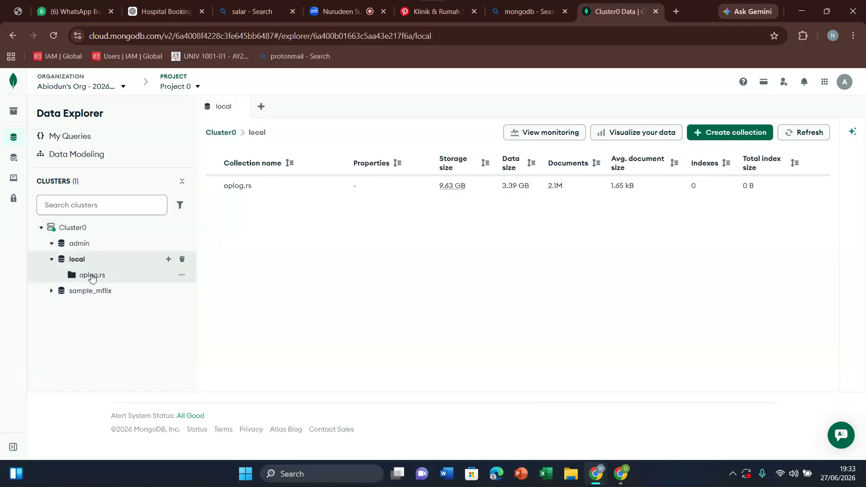
Step: Open the local database's oplog.rs collection, collapse that database, then check the Zoom meeting and return to the Atlas Data Explorer
click(82, 276)
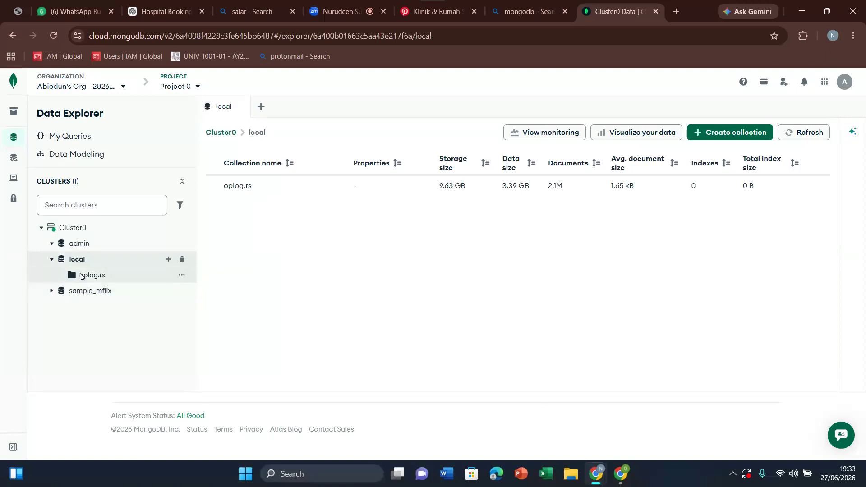
click(52, 259)
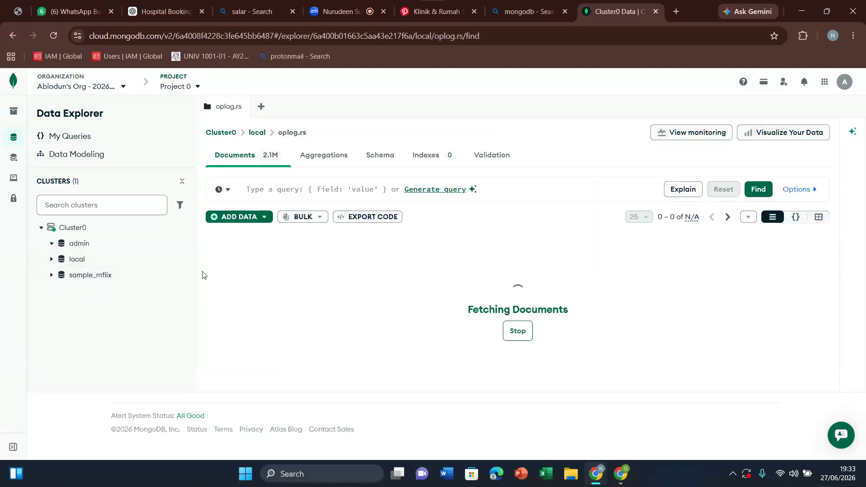
click(64, 4)
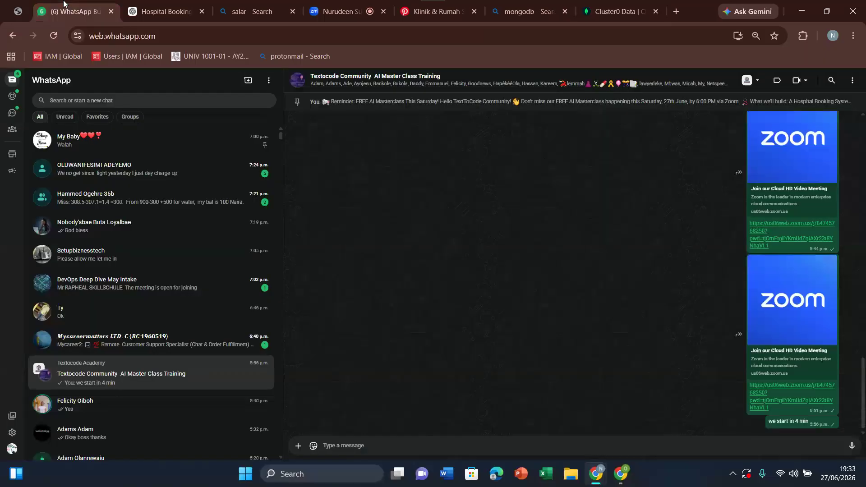
click(335, 3)
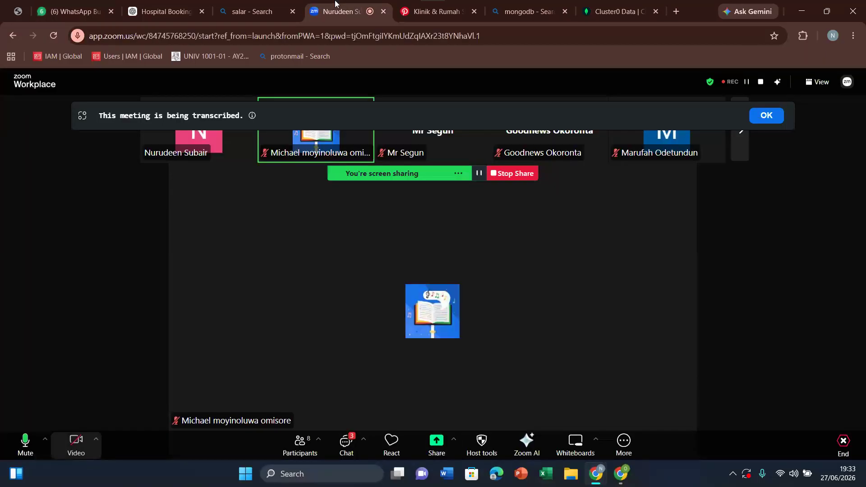
click(614, 3)
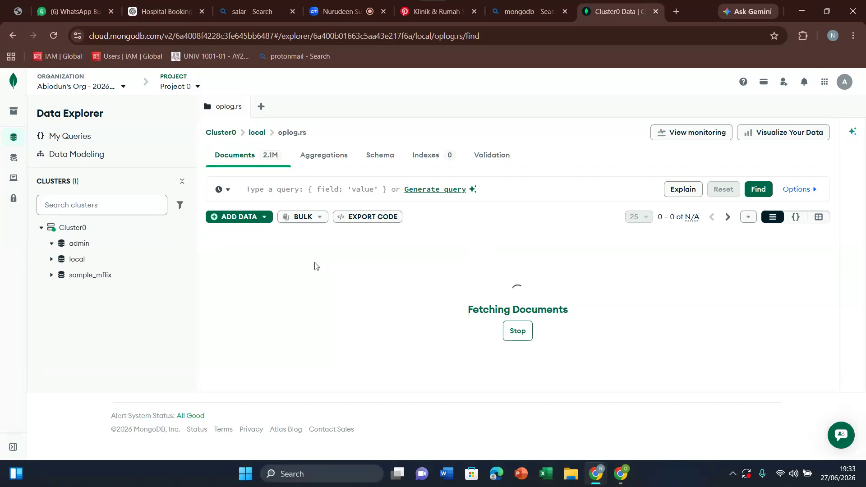
Step: Switch to the AI Studio app and copy the MONGODB_URI value from its stored secrets
mouse_move(621, 474)
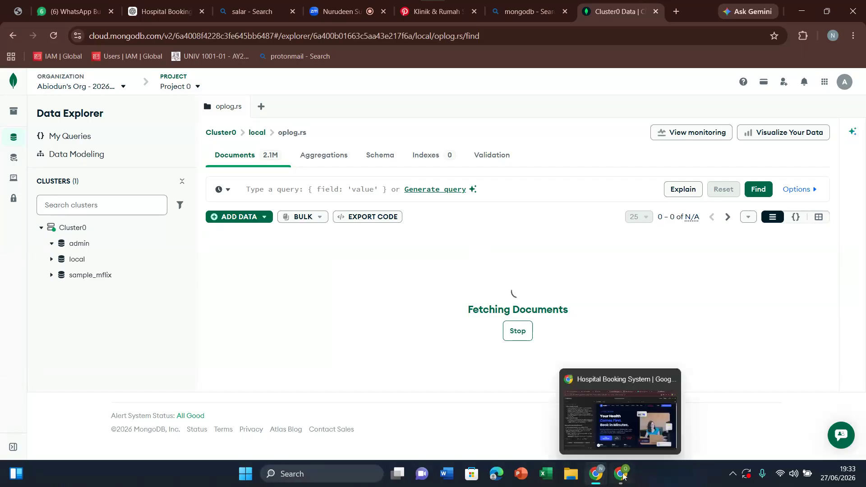
click(592, 400)
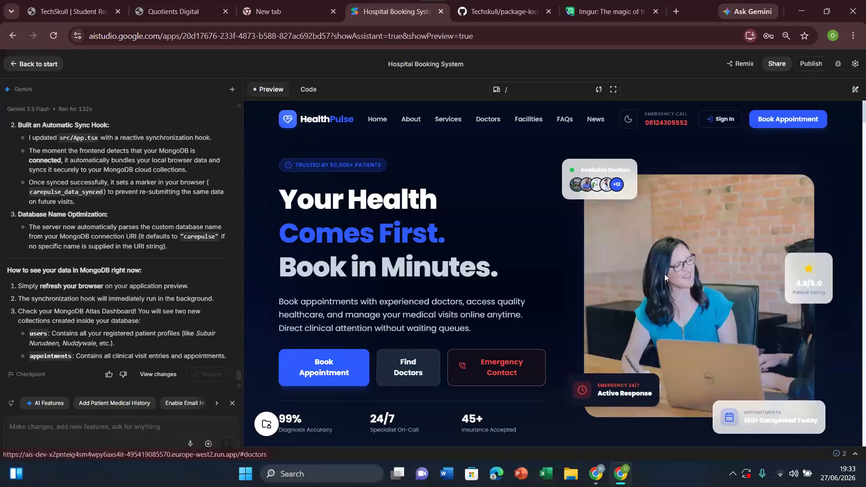
click(856, 64)
click(837, 64)
click(792, 62)
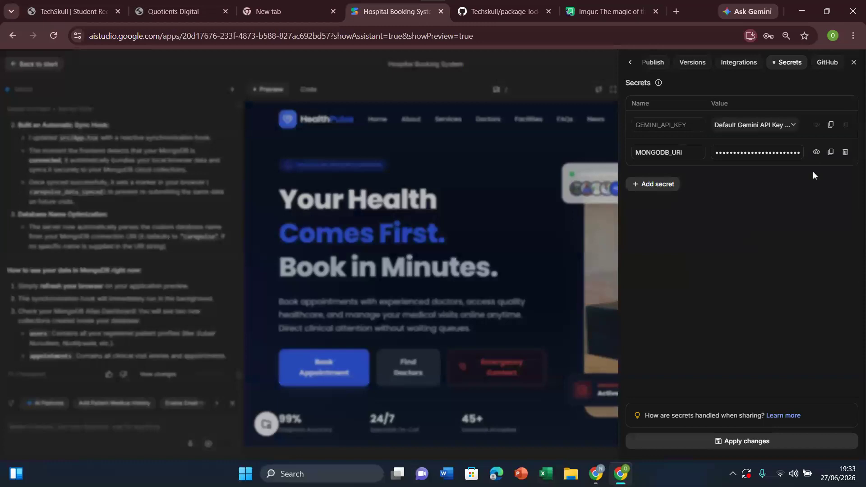
click(831, 153)
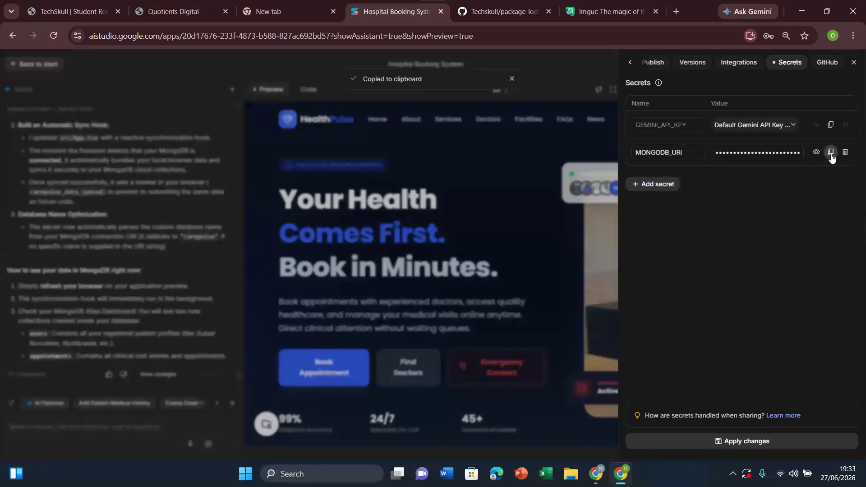
Step: Close the app settings, paste the copied MongoDB connection string into the Gemini prompt and point out its appName parameter
click(178, 401)
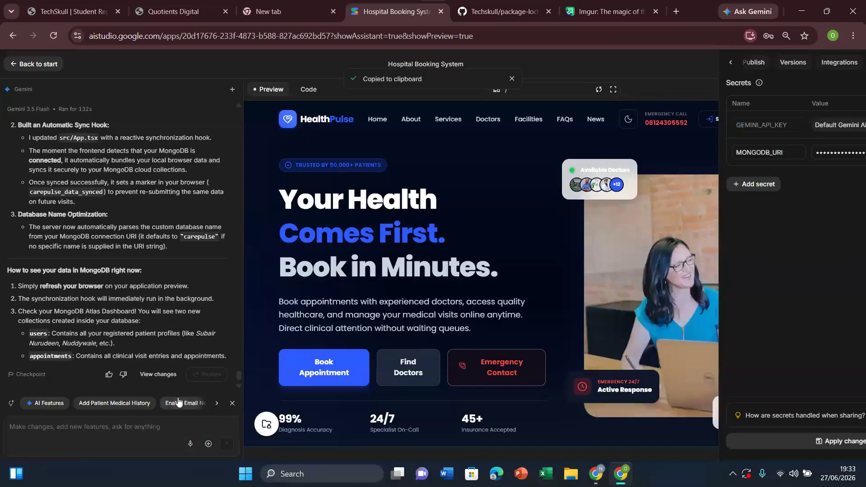
click(134, 426)
key(ctrl+v)
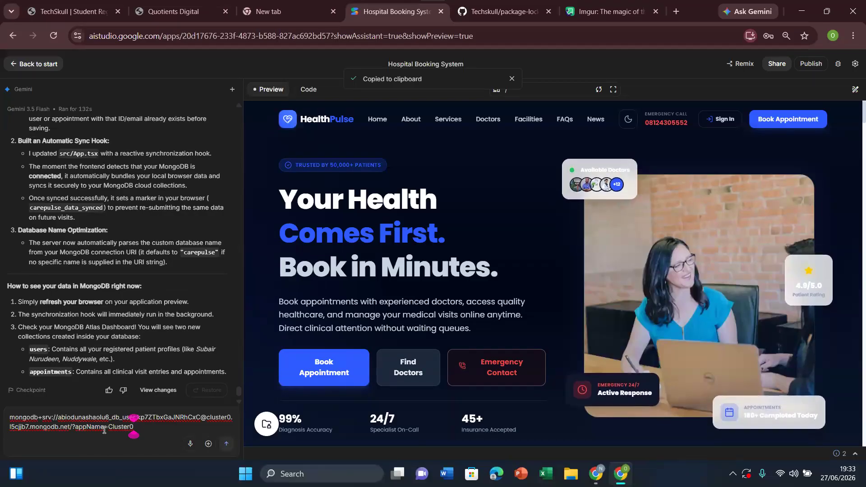
drag(104, 431, 78, 430)
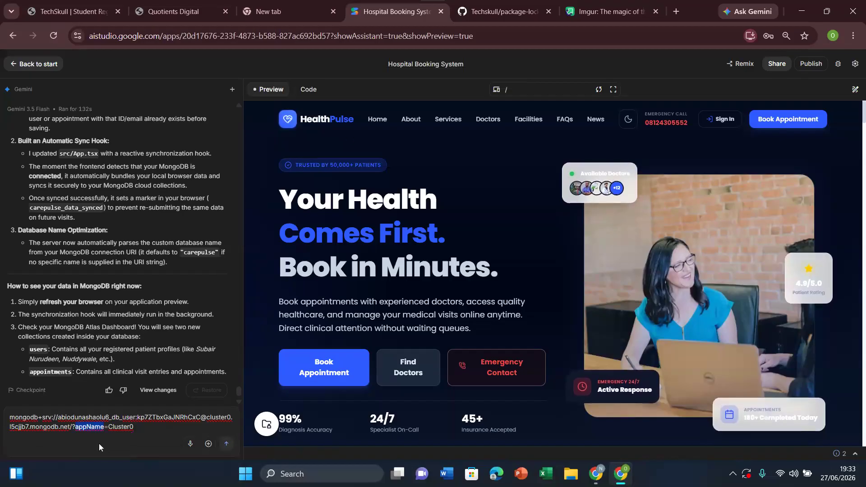
click(150, 430)
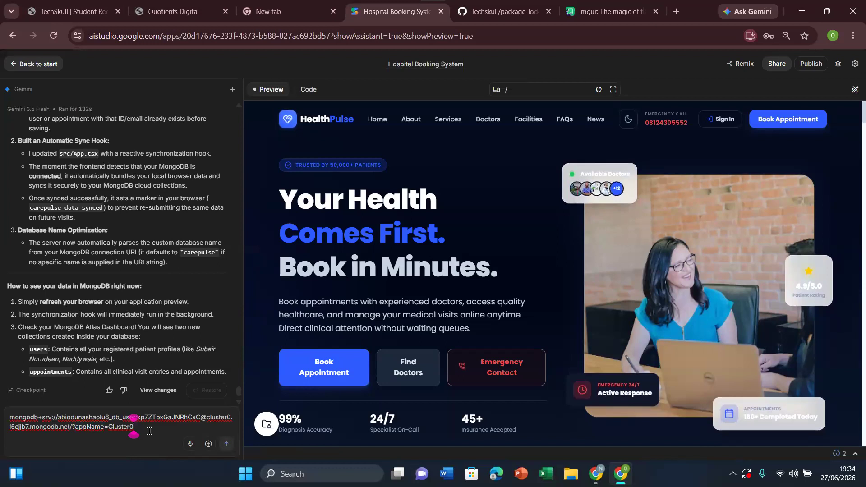
Step: Add a request after the connection string to change the appname to the name of the database, and send the prompt to Gemini
text(chnage th)
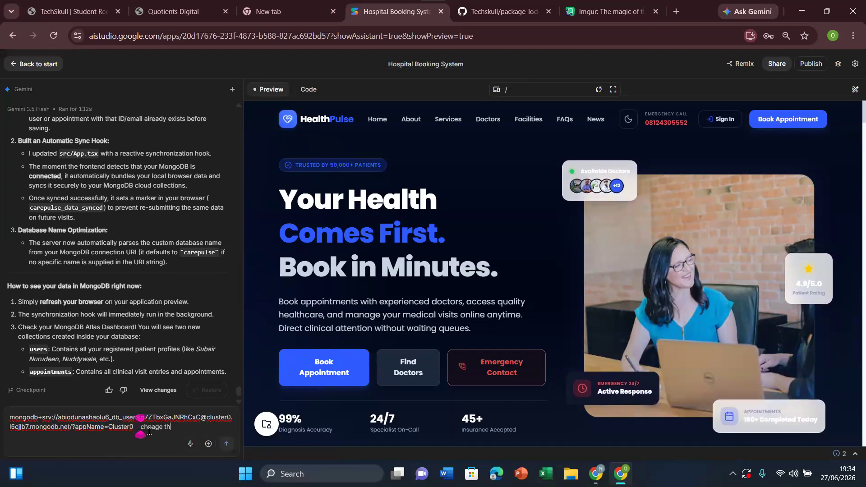
text(e appn)
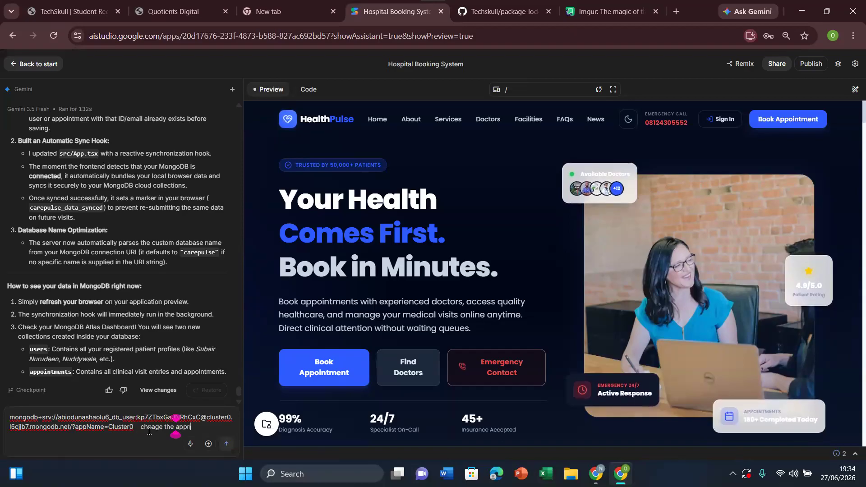
text(ame to the nam)
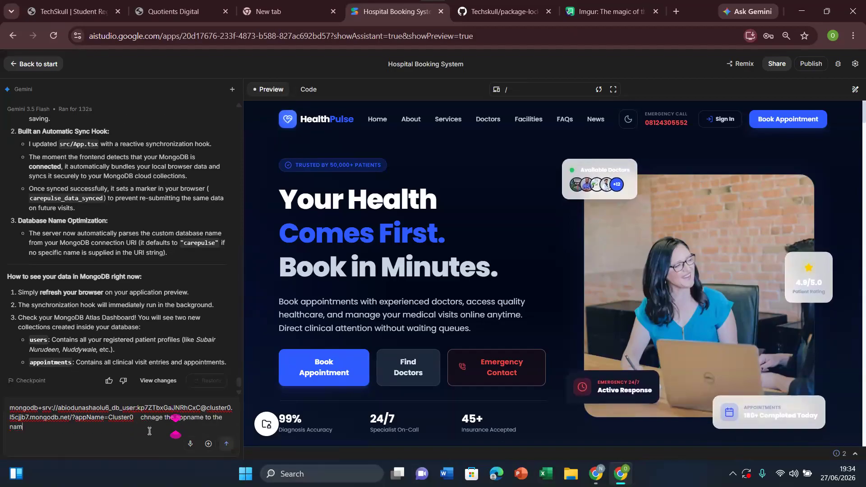
text(e of t)
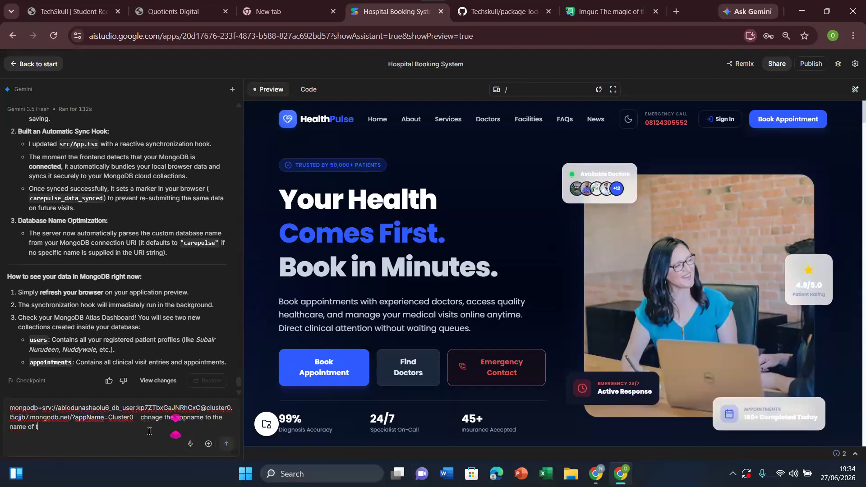
text(he database)
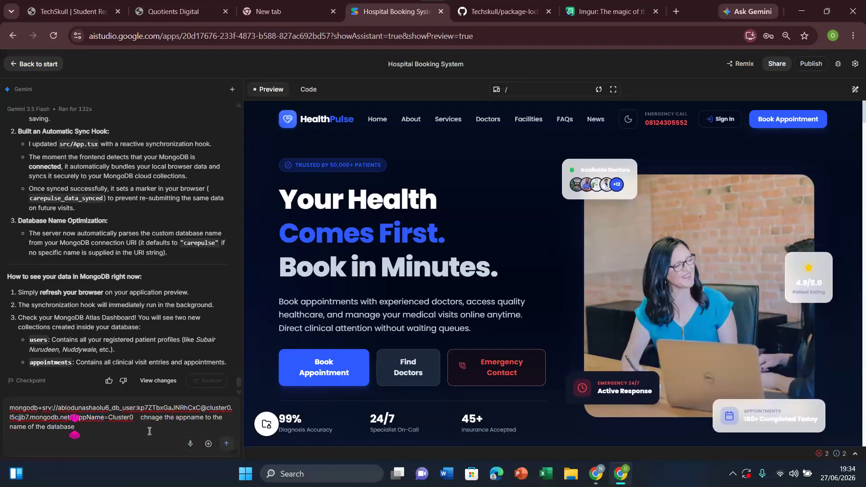
click(226, 443)
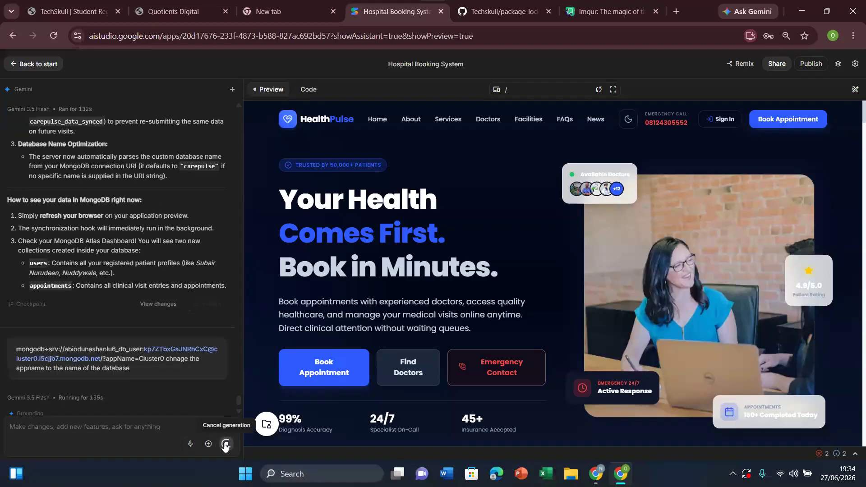
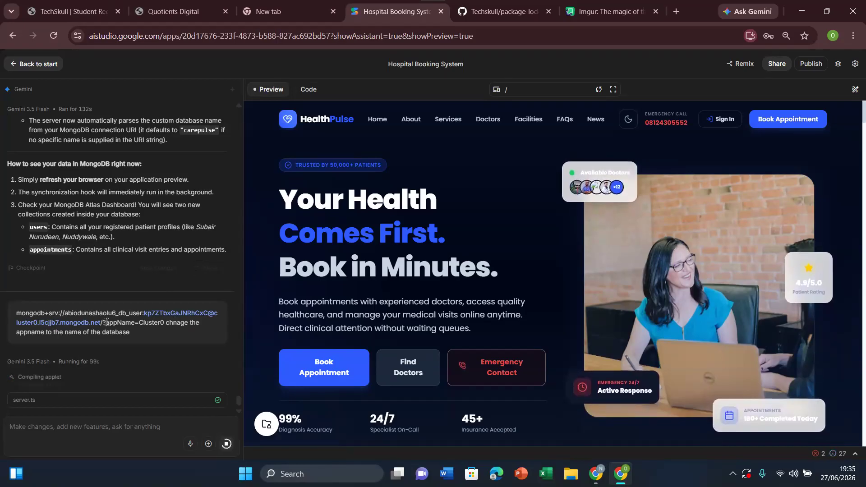
Step: Review Gemini's reply about the appName parameter and copy the corrected MongoDB connection string from it
drag(106, 322, 136, 323)
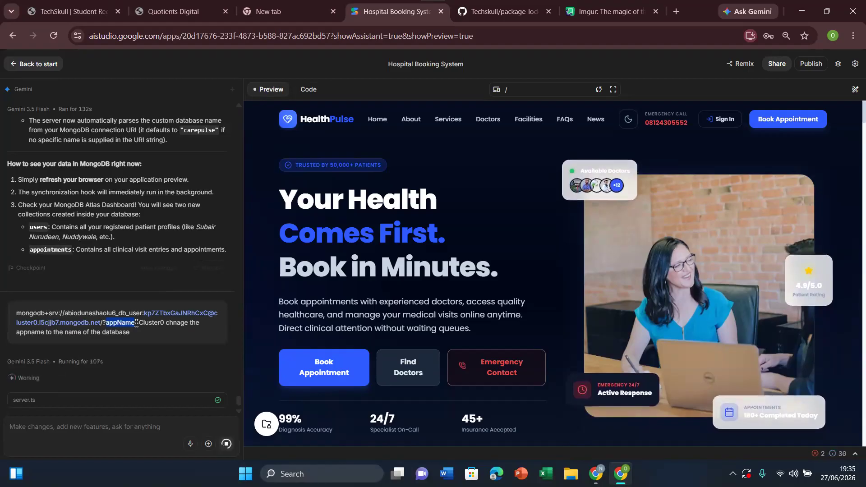
click(114, 326)
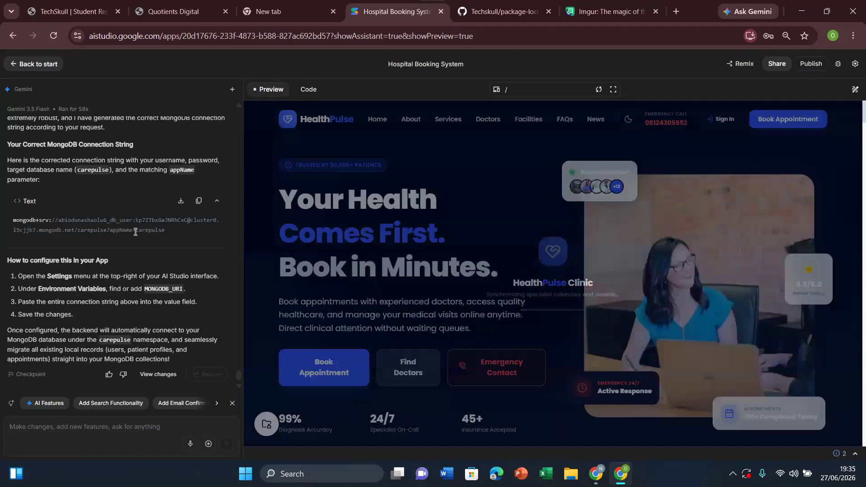
drag(242, 376, 243, 372)
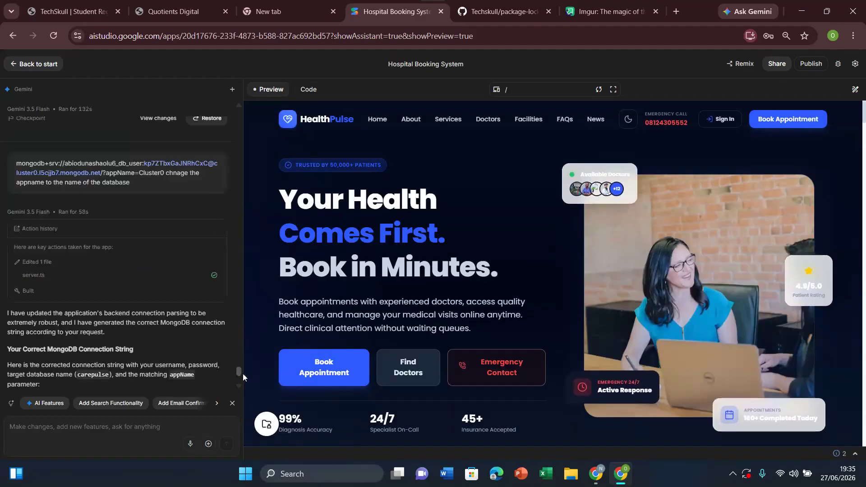
scroll(242, 373, down, 5)
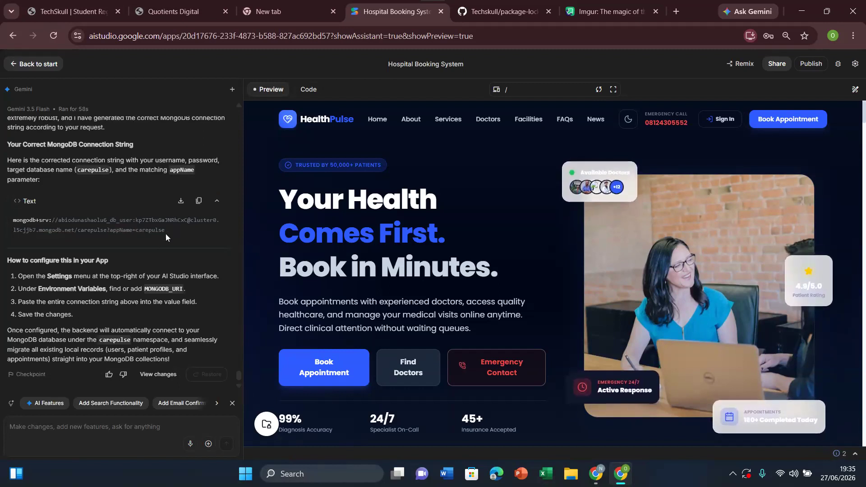
click(199, 201)
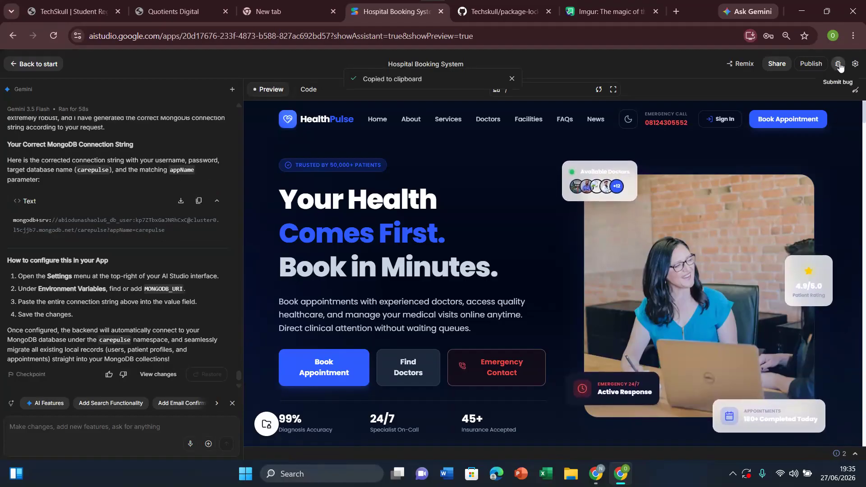
Step: Replace the MONGODB_URI secret's value with the copied connection string in the app settings and apply the changes
click(855, 66)
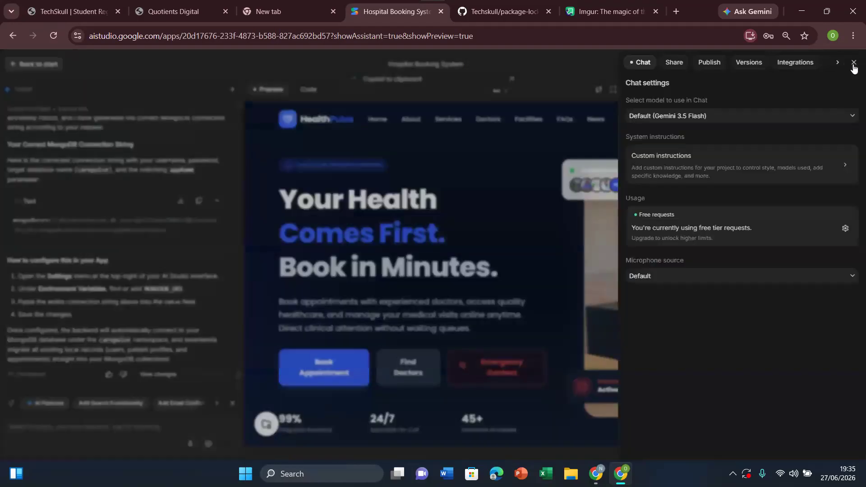
click(836, 63)
click(793, 65)
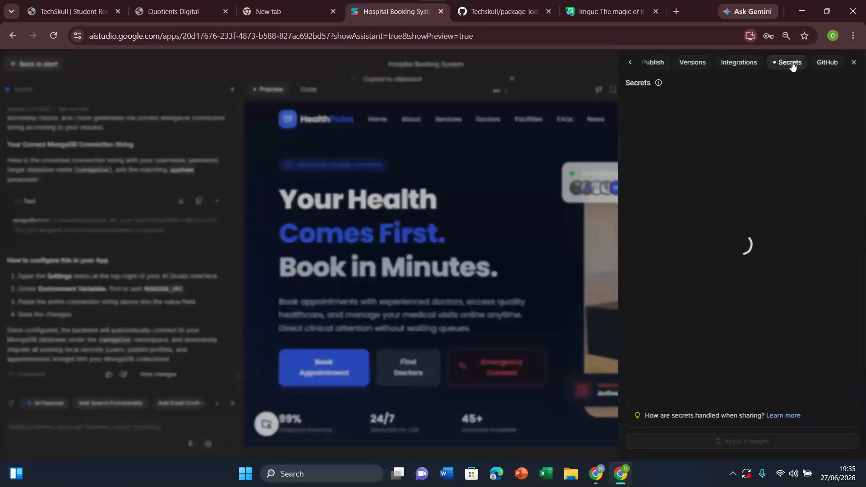
click(765, 153)
key(ctrl+a)
key(BackSpace)
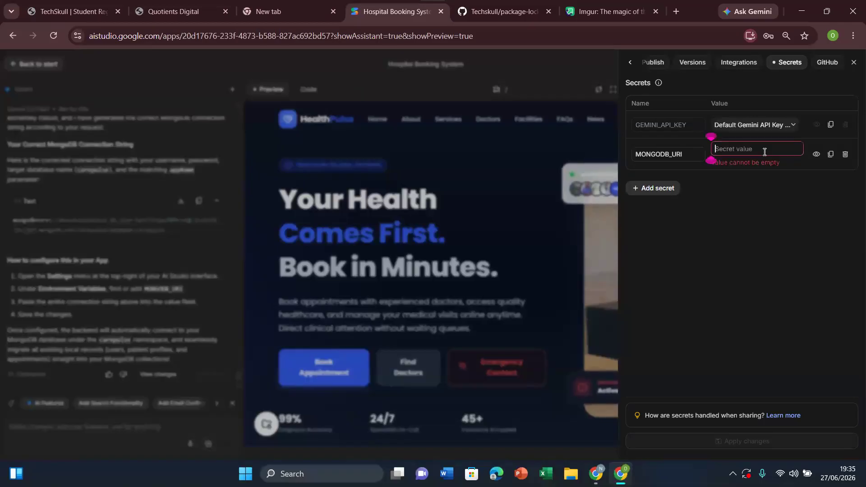
key(ctrl+v)
click(744, 443)
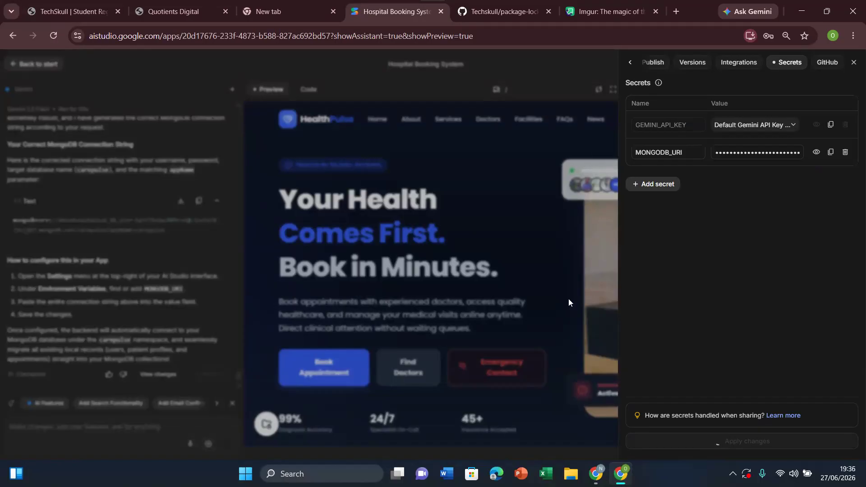
click(538, 285)
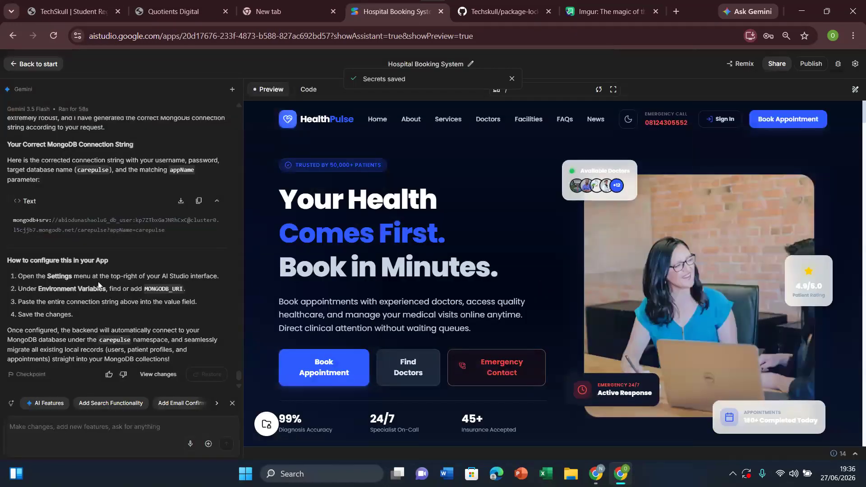
Step: Switch to MongoDB Atlas and reload the Data Explorer to check Cluster0 for the app's database
click(596, 472)
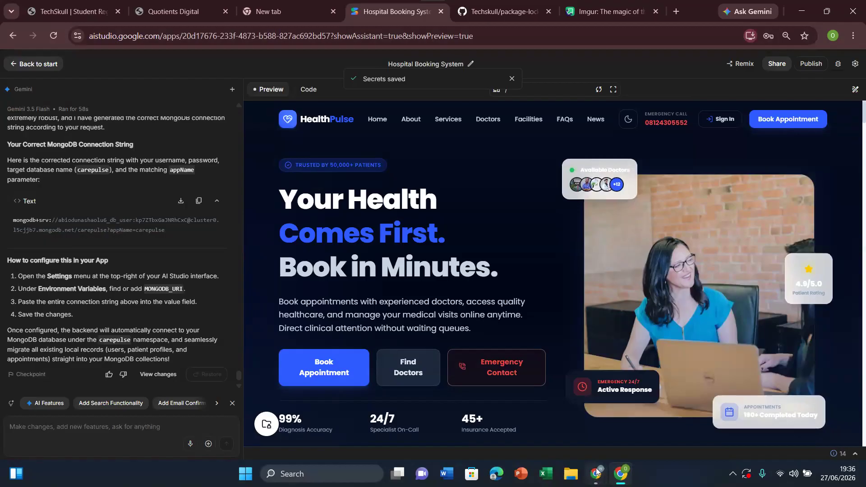
click(550, 430)
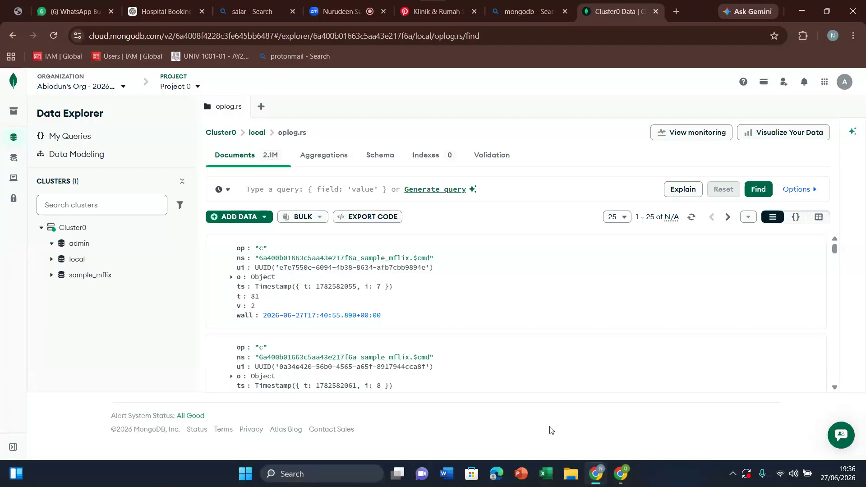
click(54, 38)
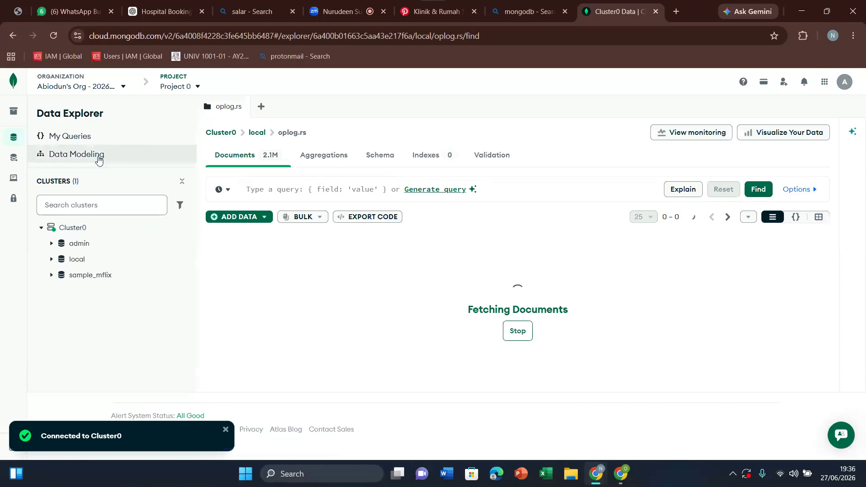
click(52, 34)
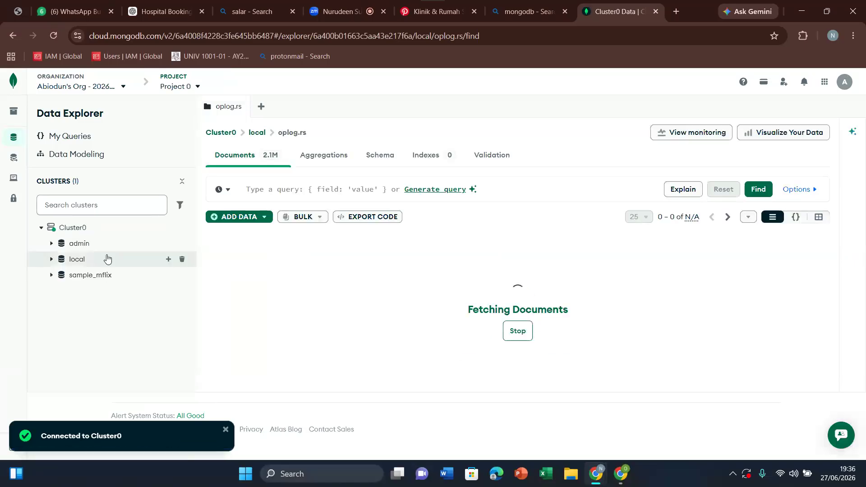
Step: Switch back to AI Studio and reread Gemini's explanation and setup instructions for the connection string
click(621, 474)
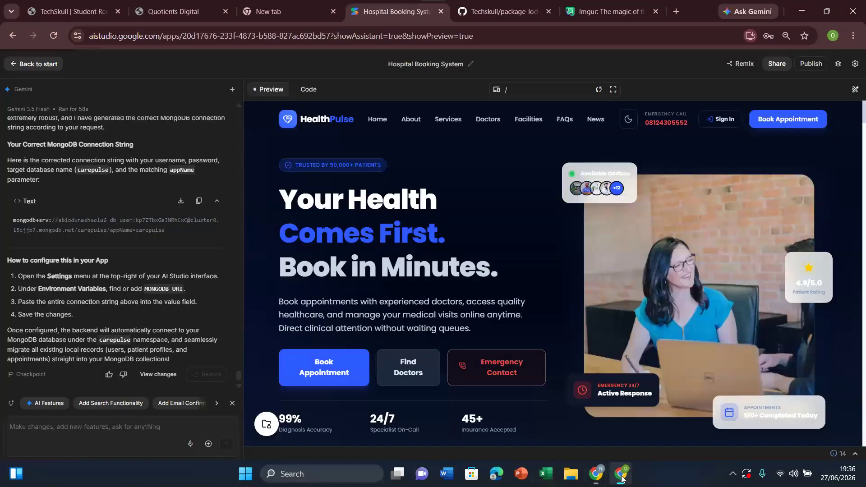
scroll(239, 372, up, 2)
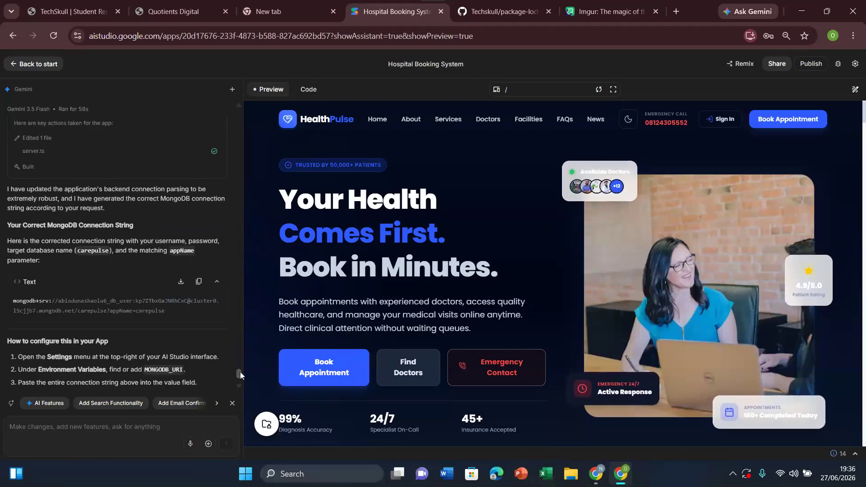
scroll(240, 372, up, 2)
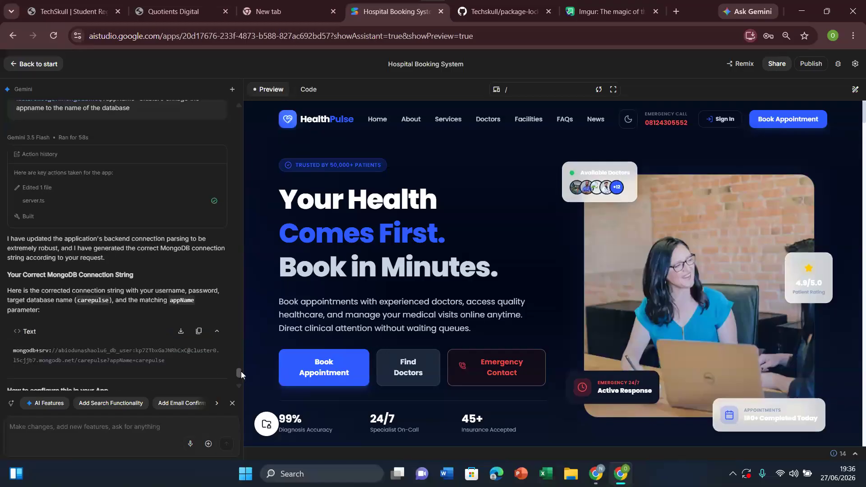
scroll(241, 372, down, 4)
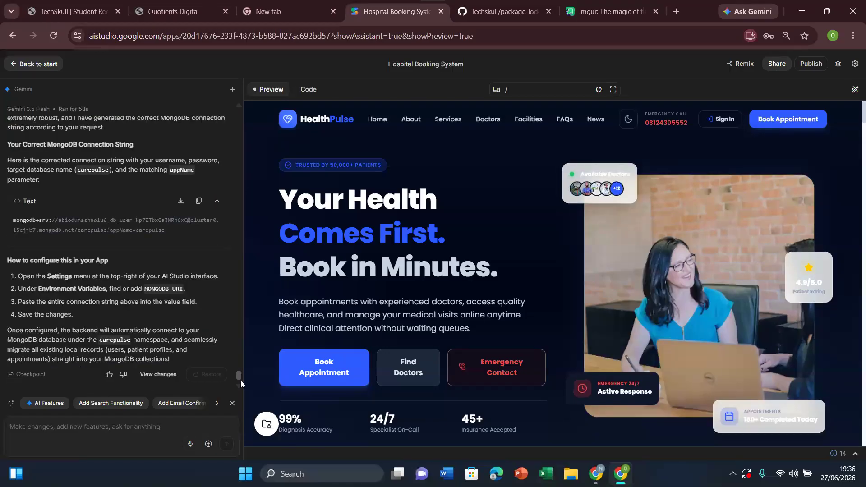
Step: Switch to MongoDB Atlas and open the overview of Project 0
mouse_move(596, 478)
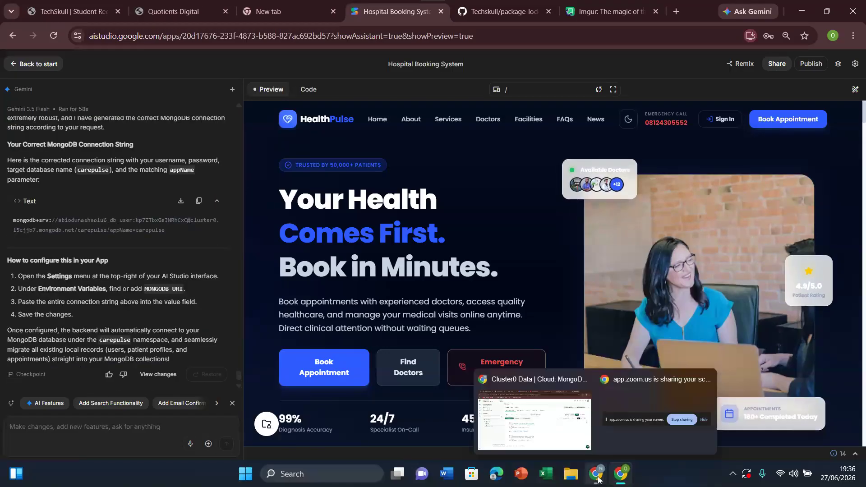
click(543, 421)
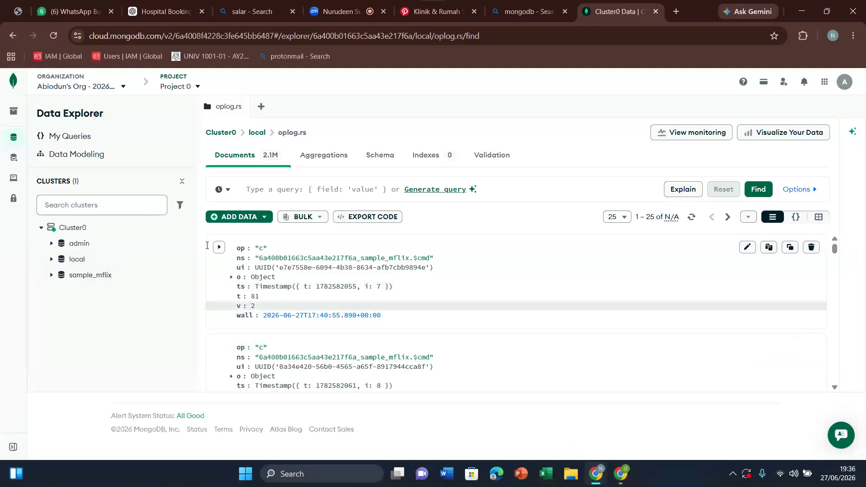
mouse_move(13, 118)
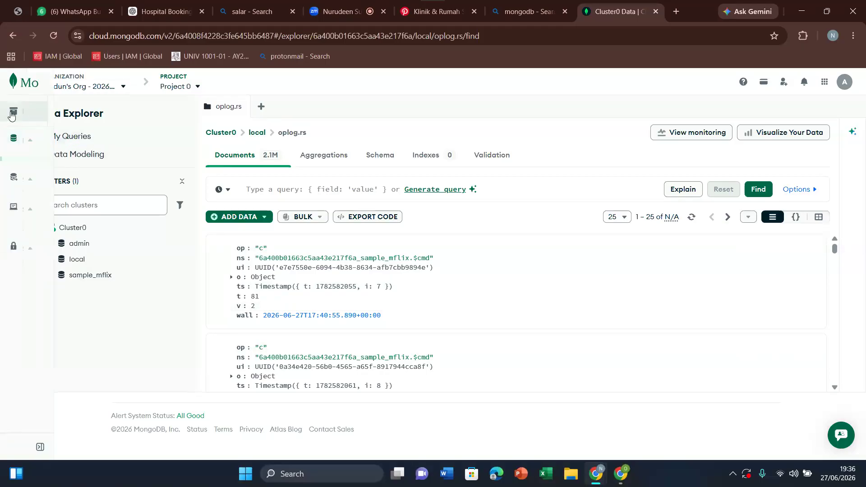
click(50, 111)
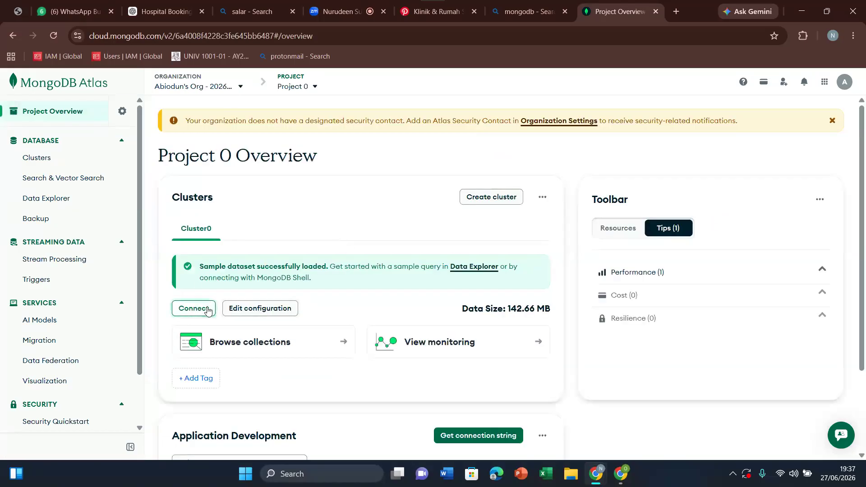
click(208, 312)
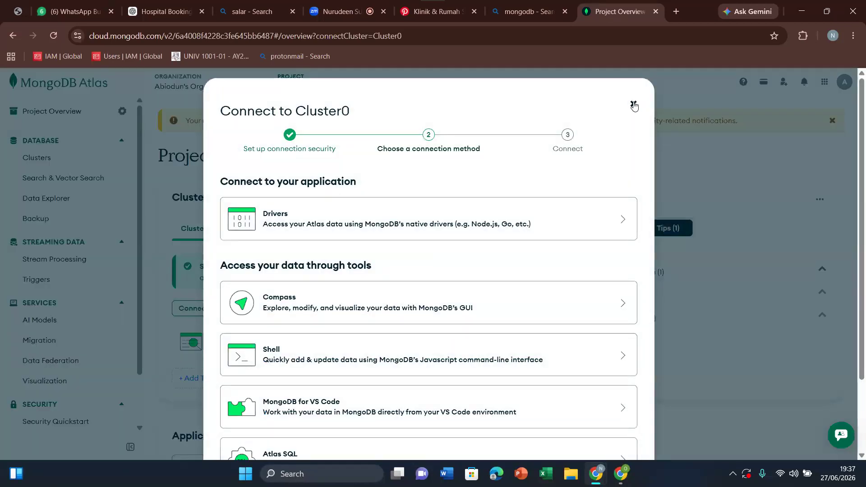
click(634, 106)
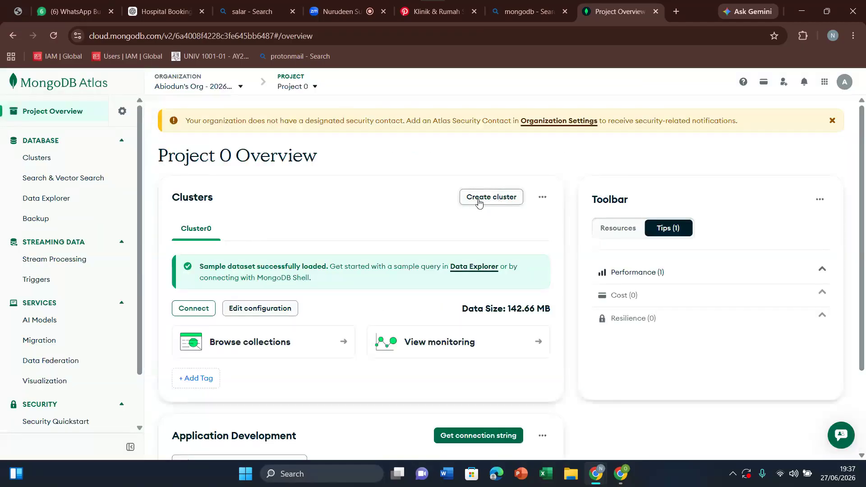
click(498, 203)
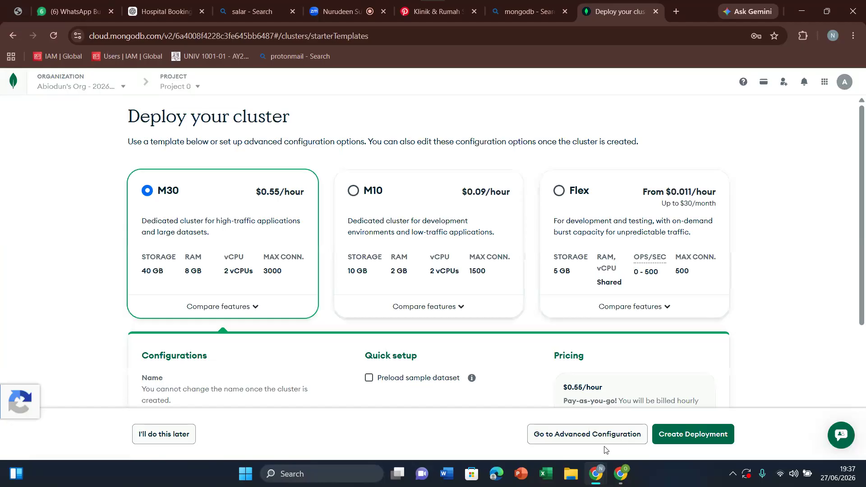
click(179, 434)
Step: Browse Cluster0's collections from the clusters list to check its databases
click(38, 158)
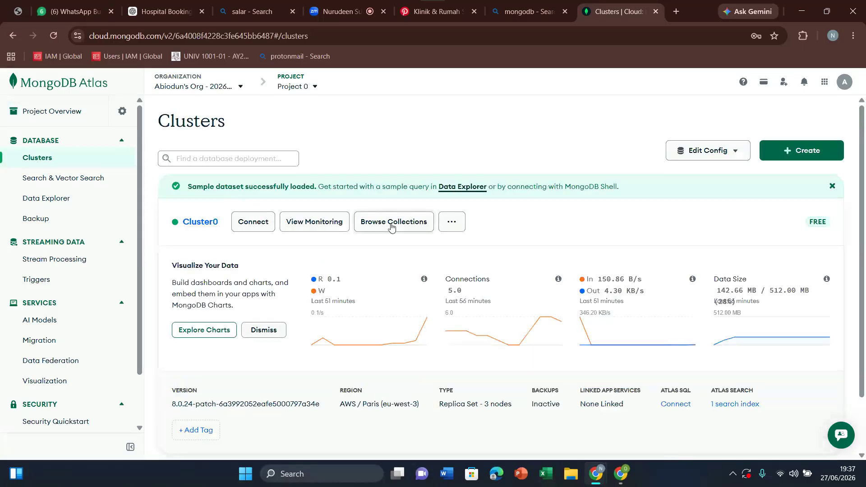
click(392, 227)
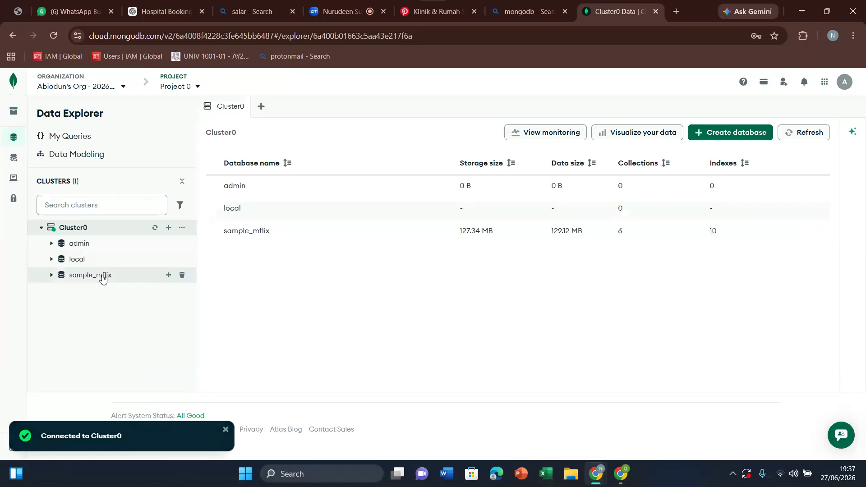
Step: Switch to AI Studio and begin a Gemini prompt with "i have added the right connection string and my data is till not in mongodb"
mouse_move(595, 474)
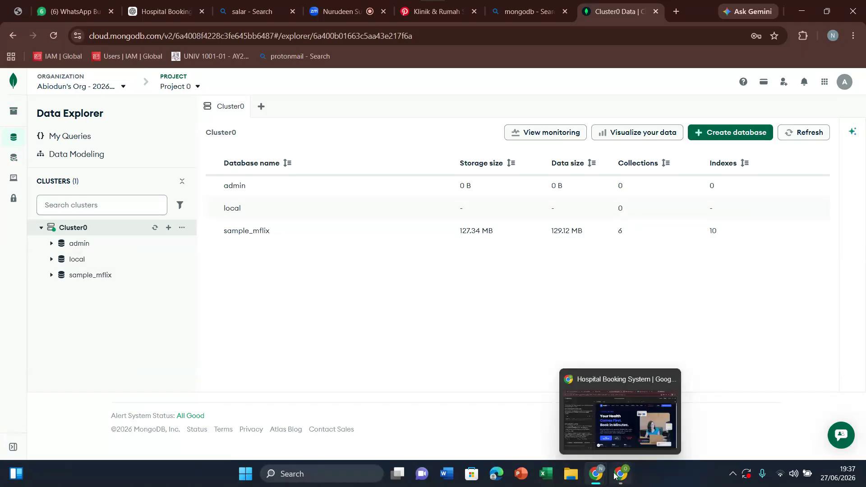
click(566, 410)
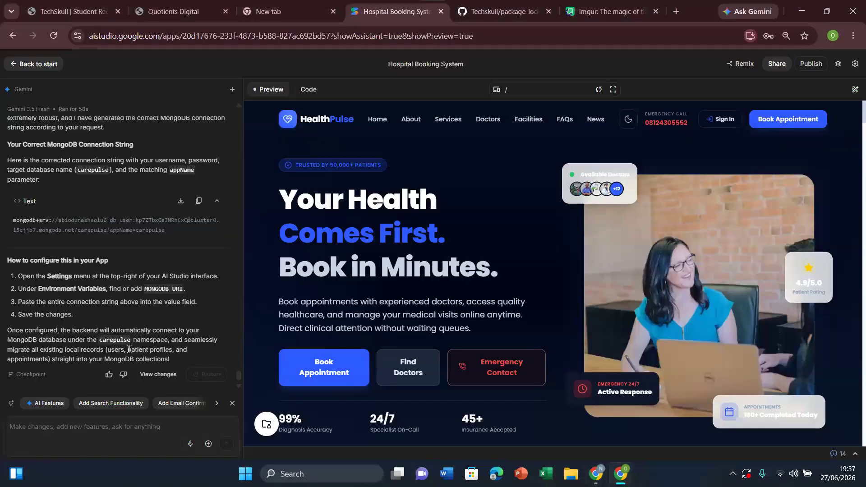
text(i have addr)
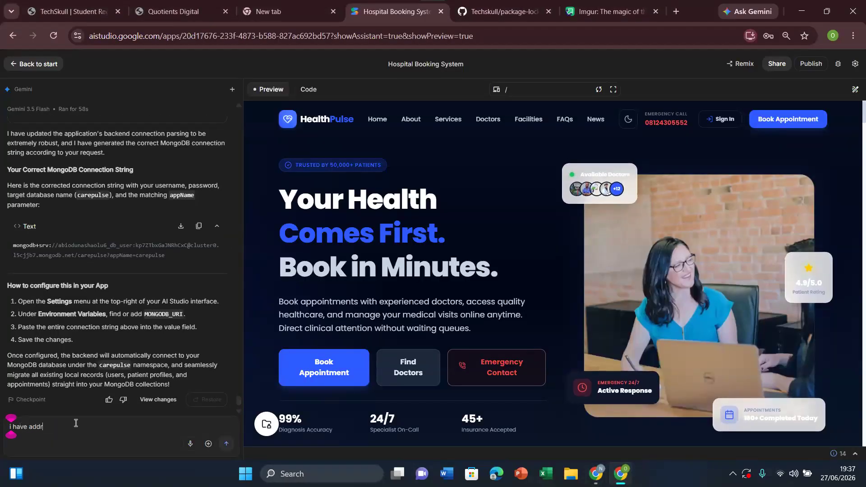
key(BackSpace)
text(ed the right con)
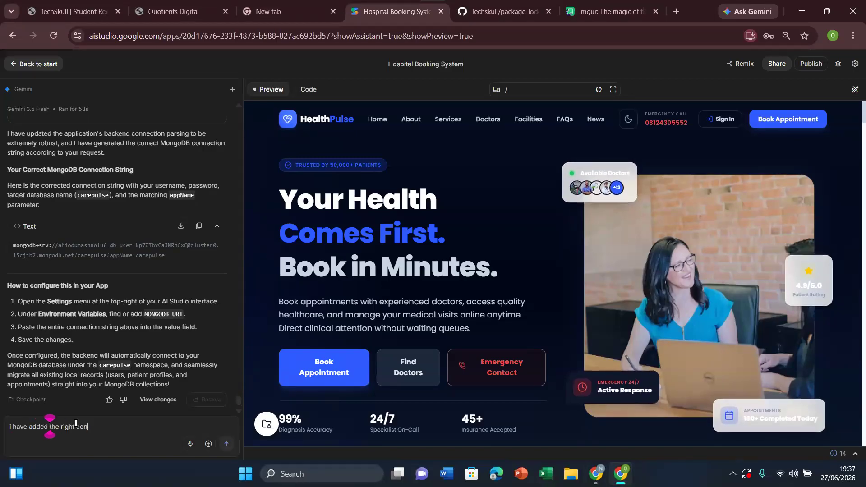
text(nection )
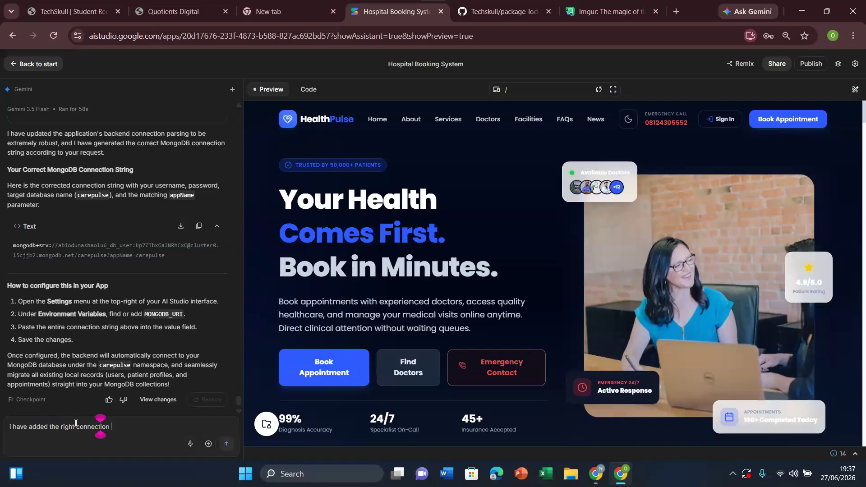
text(string and my data is till)
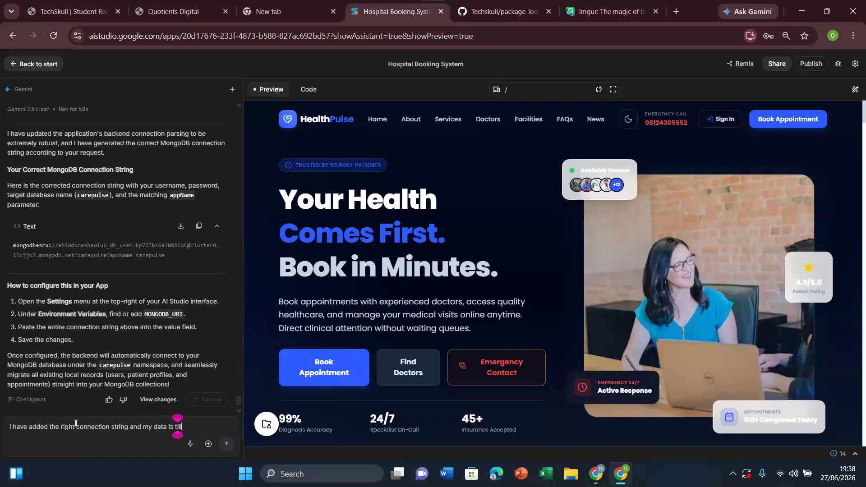
text( not in )
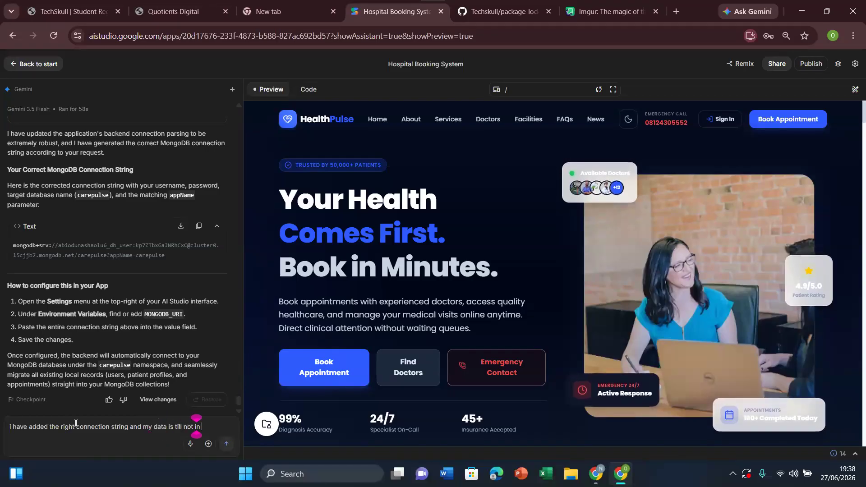
text(mongodb)
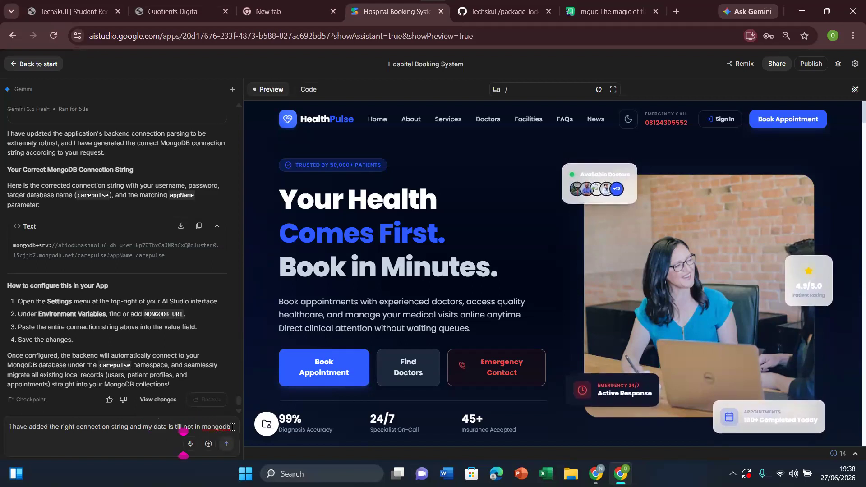
text( implement it re)
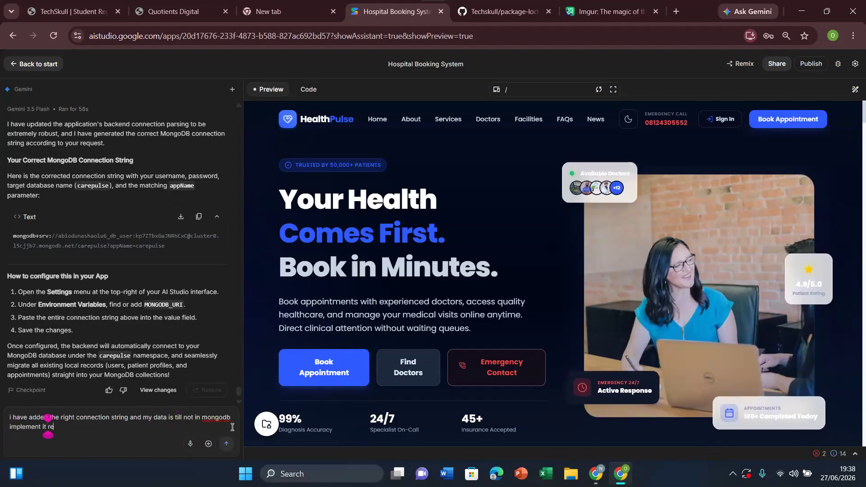
text(al)
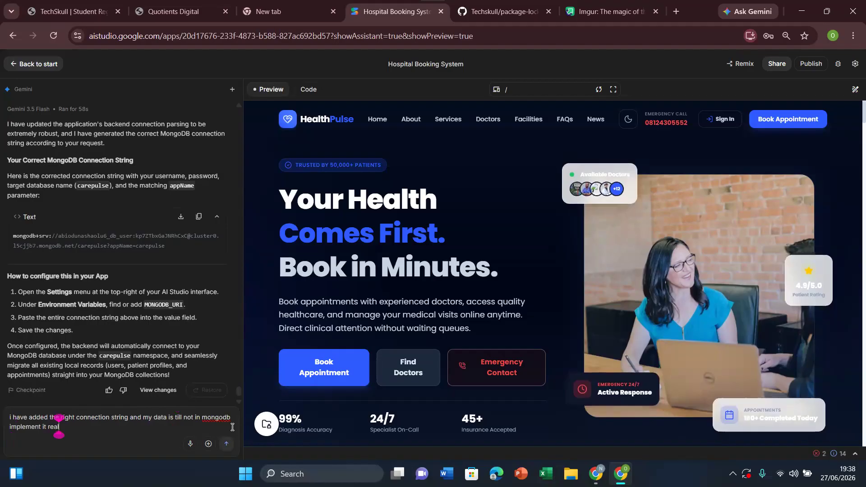
text(-time so i can see)
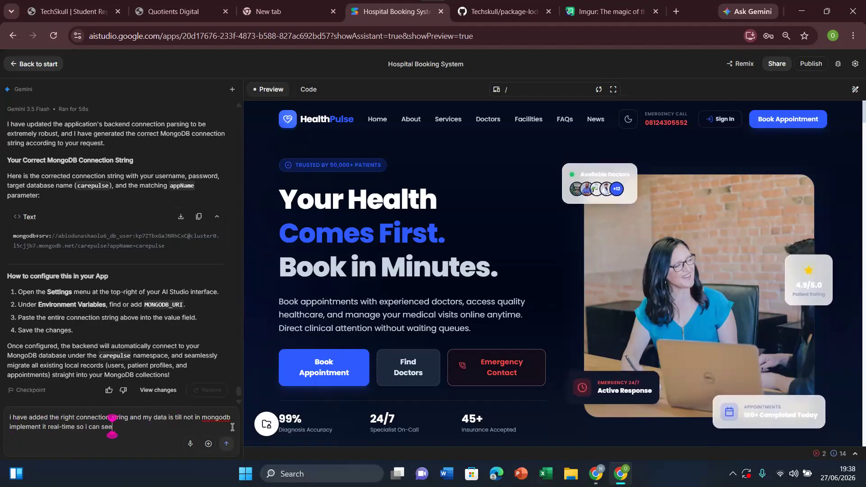
text( my data )
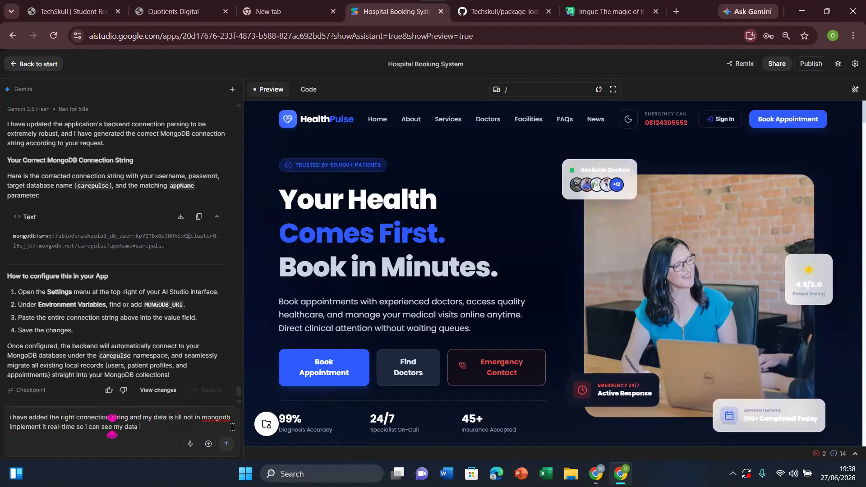
text(in mo)
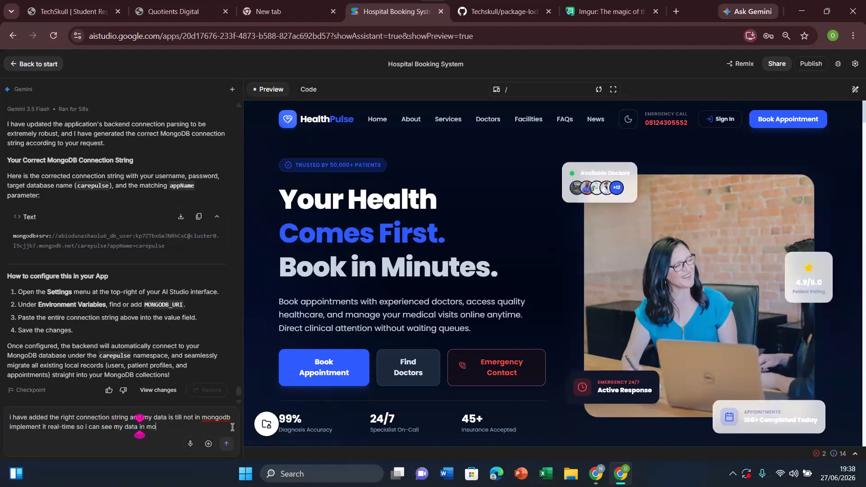
text(ngodb)
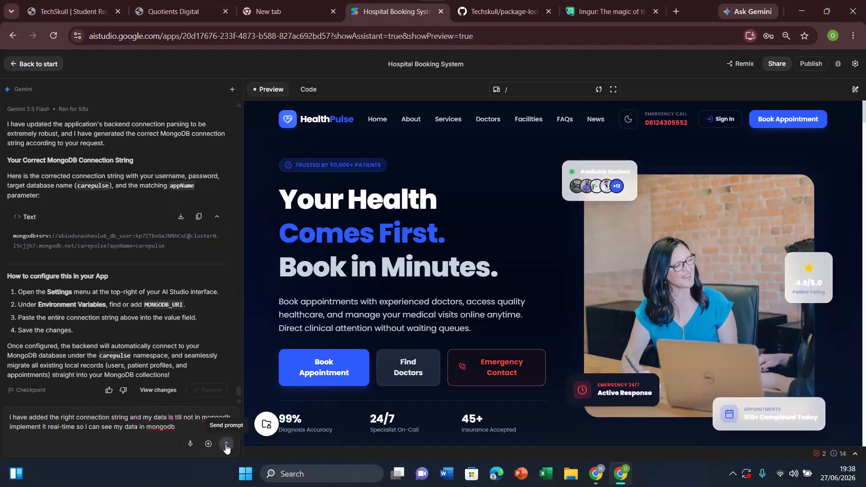
Step: Complete the prompt with "implement it real-time so i can see my data in mongodb" and send it to Gemini
click(226, 447)
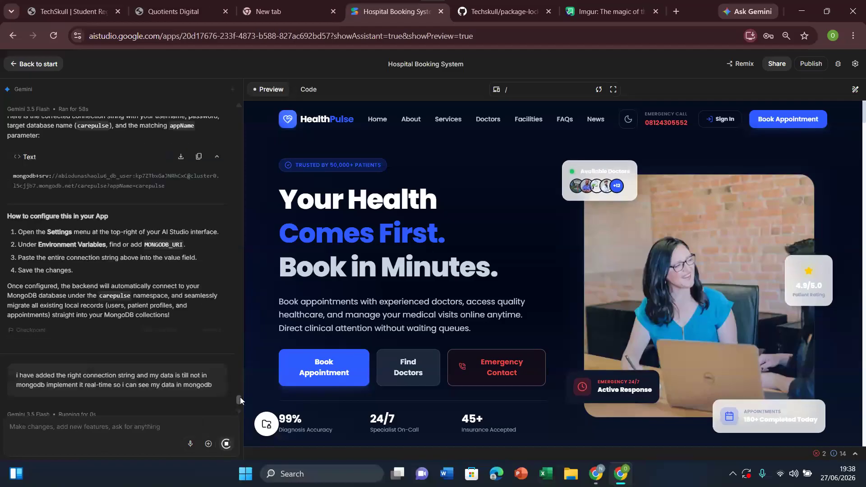
Step: Reread Gemini's earlier instructions for seeing the data, and switch to MongoDB Atlas to inspect the databases under Cluster0
drag(240, 397, 240, 390)
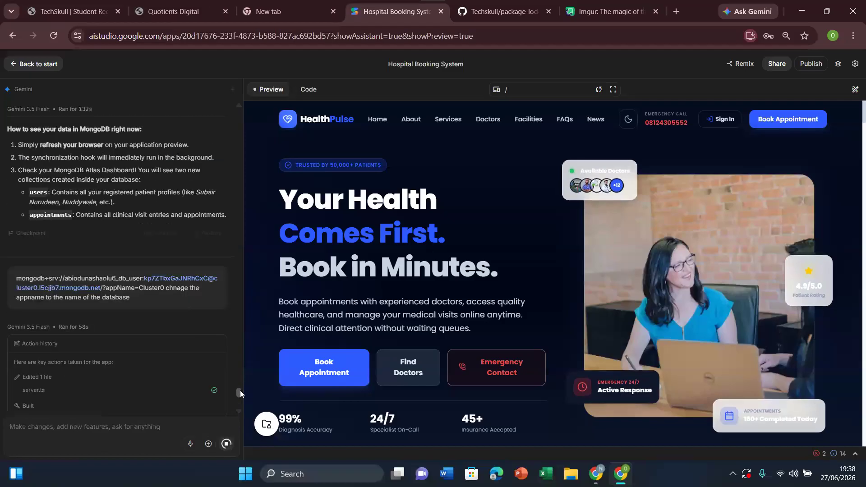
scroll(240, 390, up, 1)
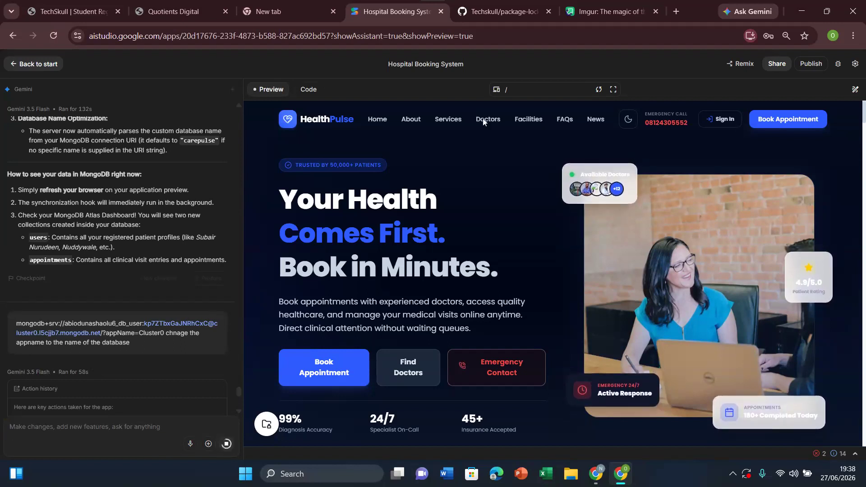
click(595, 479)
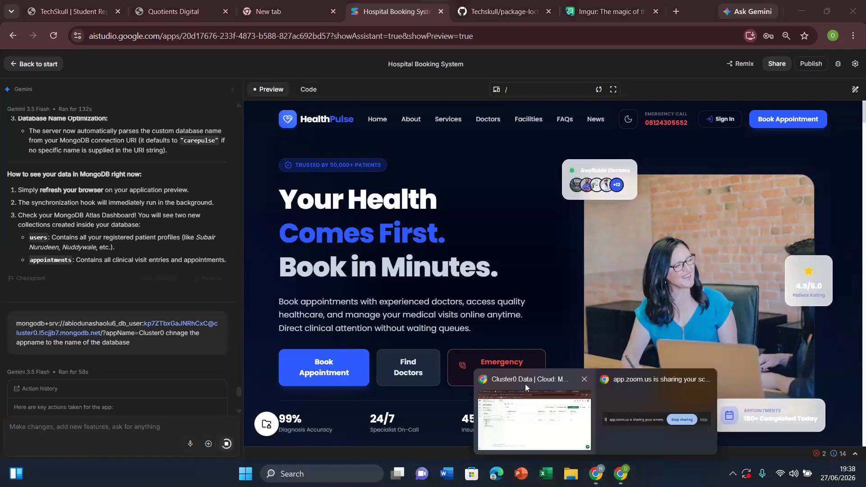
click(525, 383)
click(61, 246)
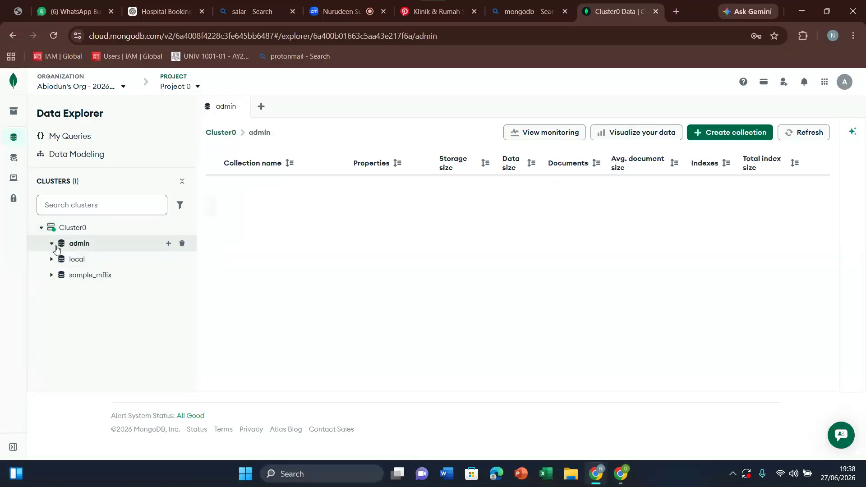
click(51, 259)
click(52, 276)
click(51, 243)
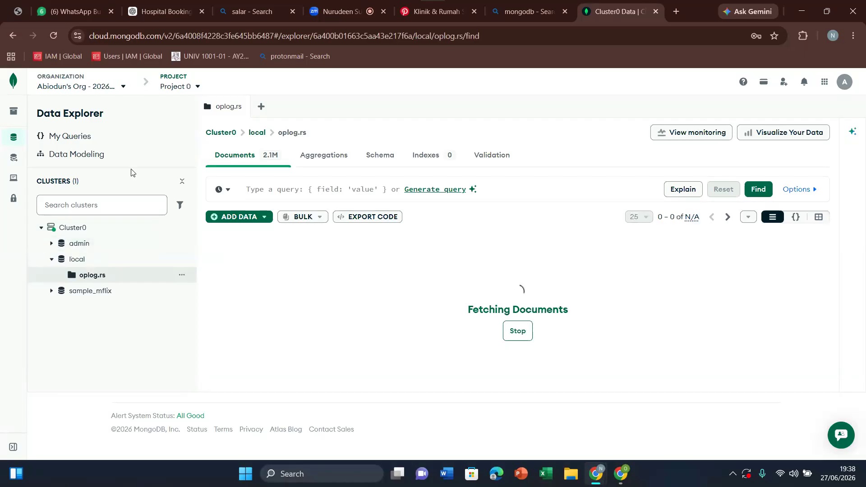
Step: Reload Atlas's Data Explorer, check Gemini's progress in AI Studio, and return to Atlas to check Cluster0's databases
click(54, 36)
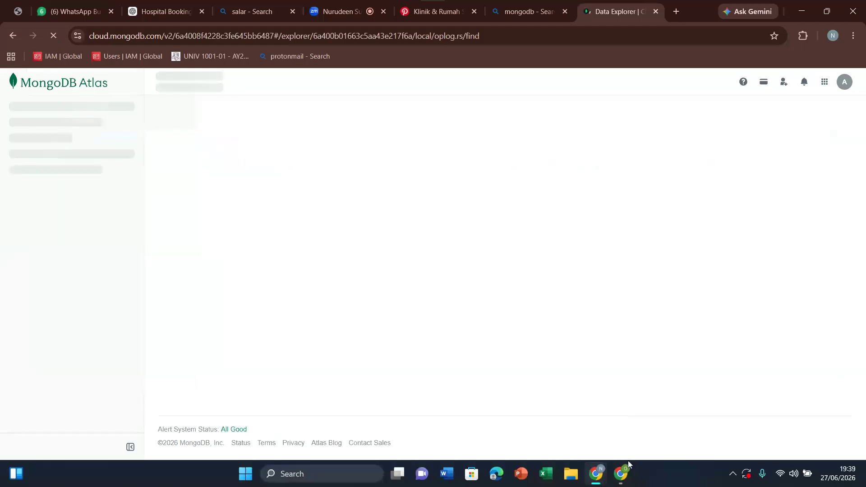
mouse_move(626, 479)
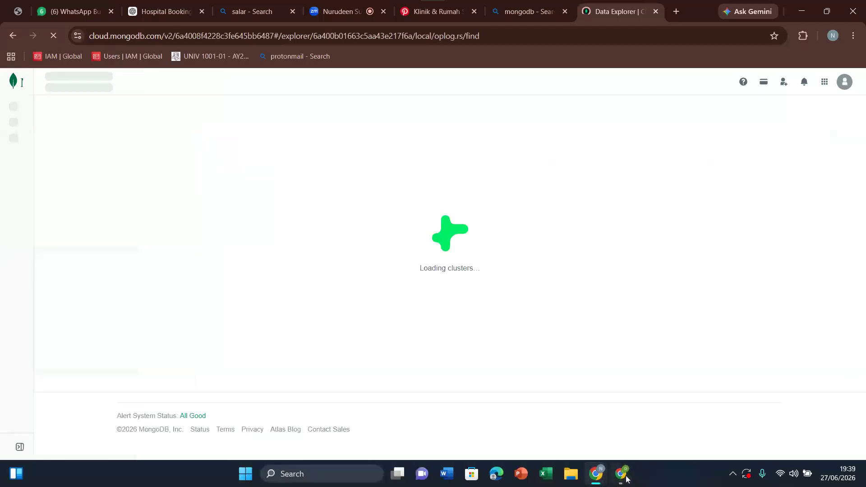
click(621, 474)
scroll(242, 394, down, 10)
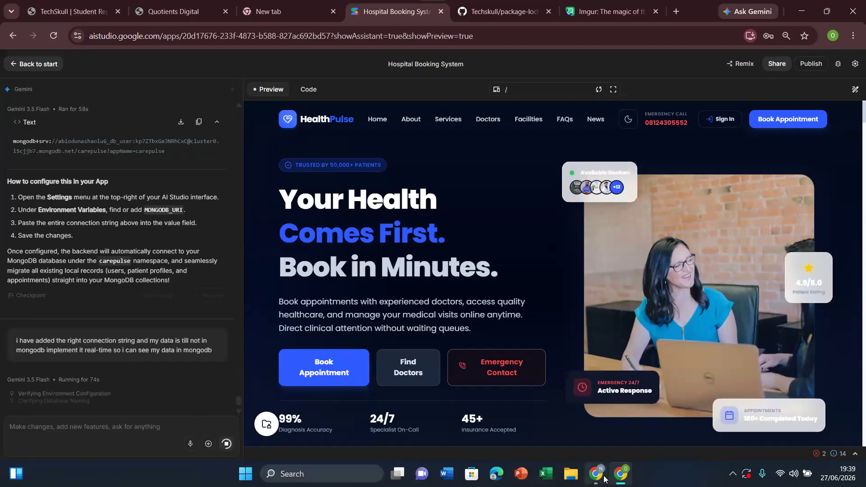
mouse_move(604, 479)
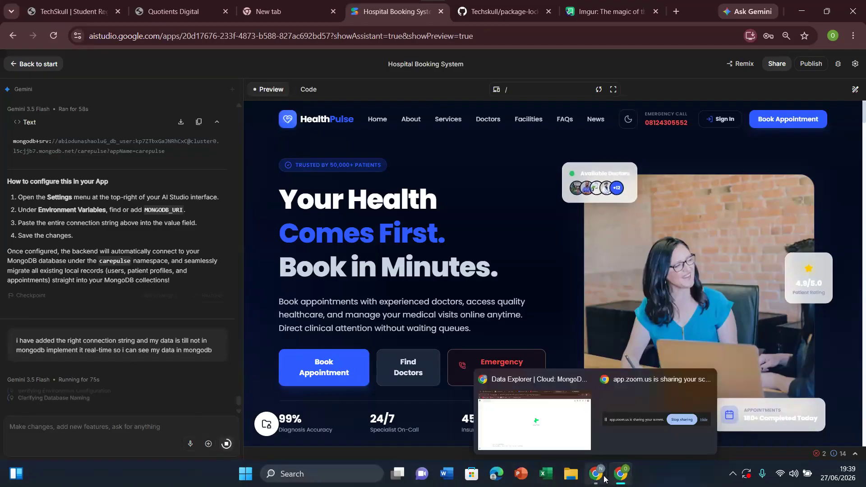
click(577, 419)
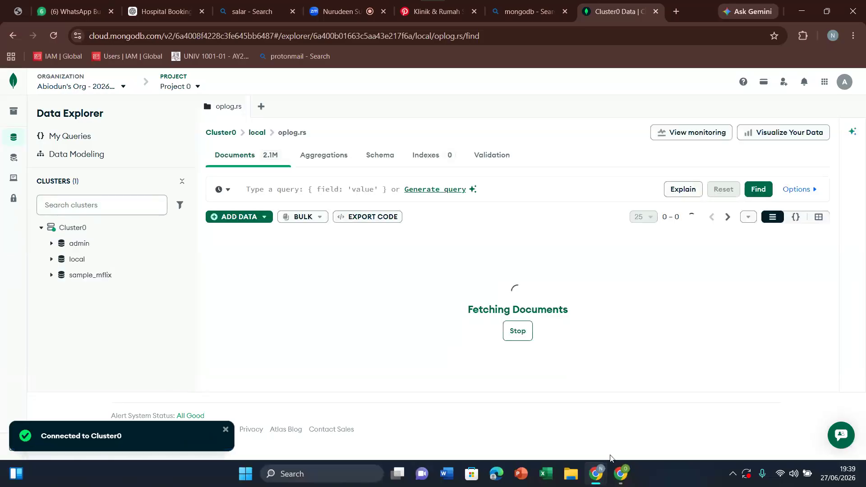
Step: Switch to AI Studio and try to sign in to the app's patient portal with a saved login, entering the Windows PIN
click(630, 479)
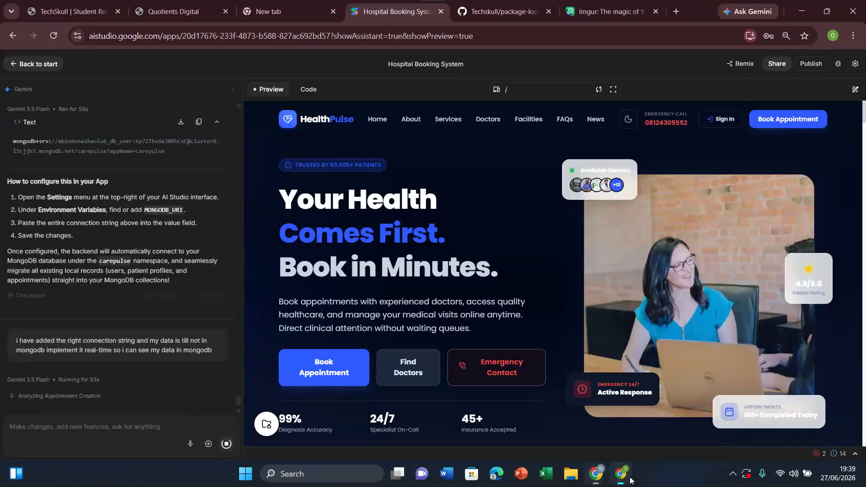
click(722, 119)
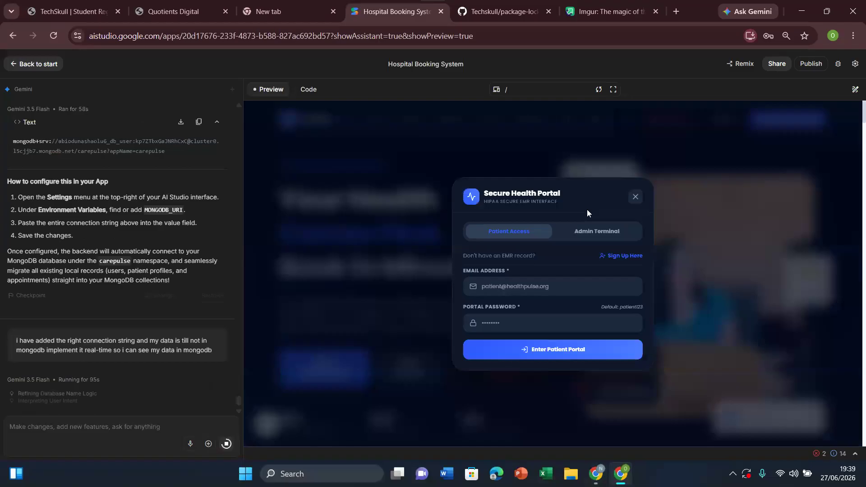
click(560, 286)
click(561, 319)
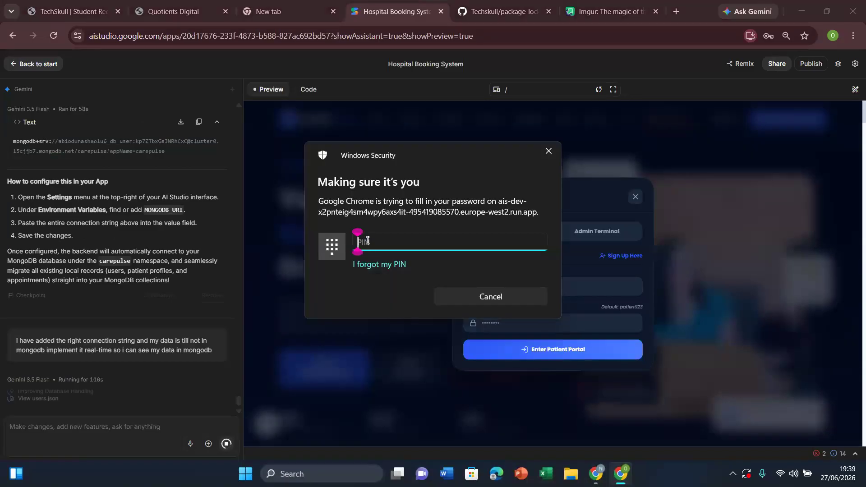
text(••••)
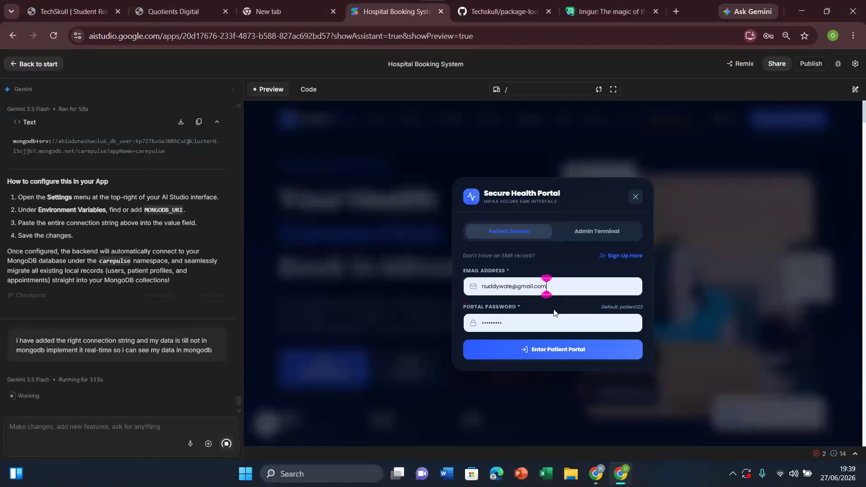
click(570, 351)
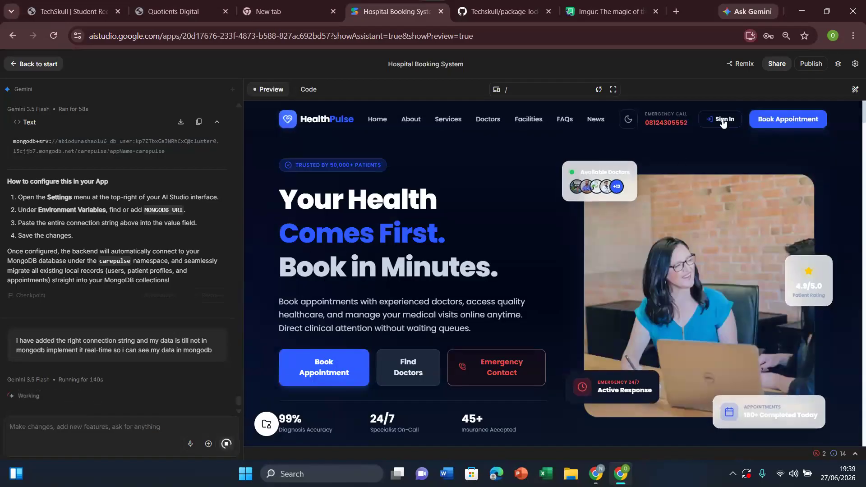
Step: Sign in to the app's patient portal with the patient's e-mail and portal password, decline saving the login, and sign out
click(724, 121)
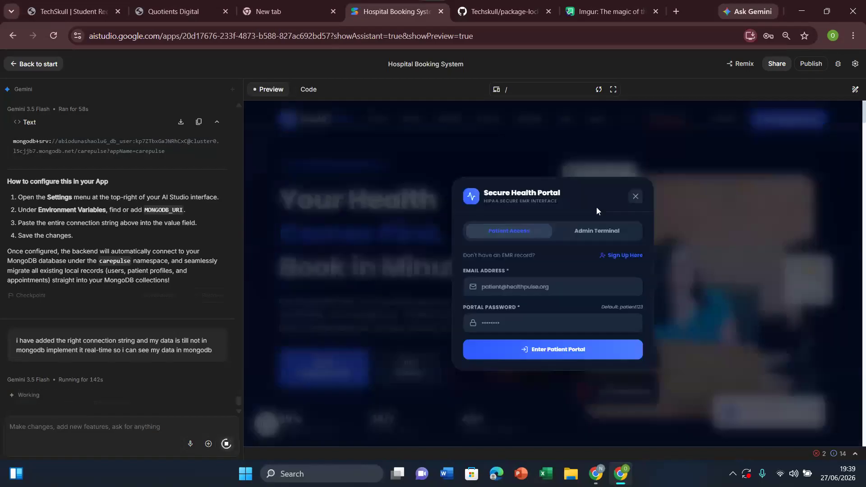
click(534, 288)
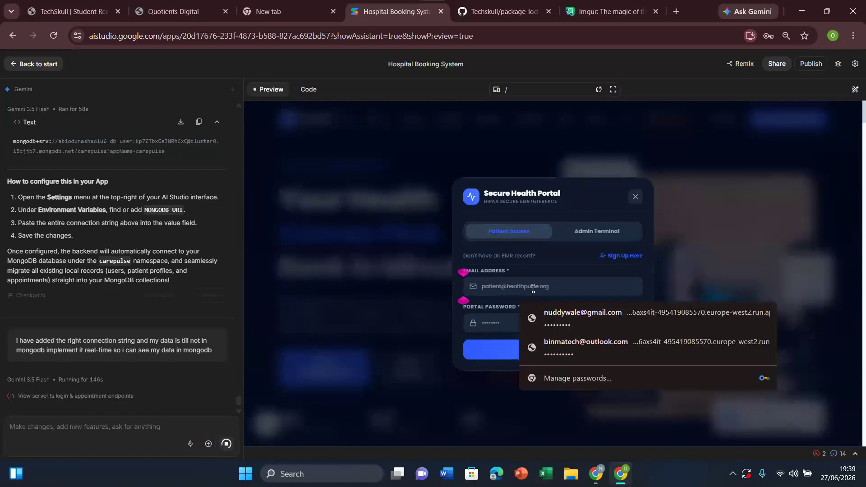
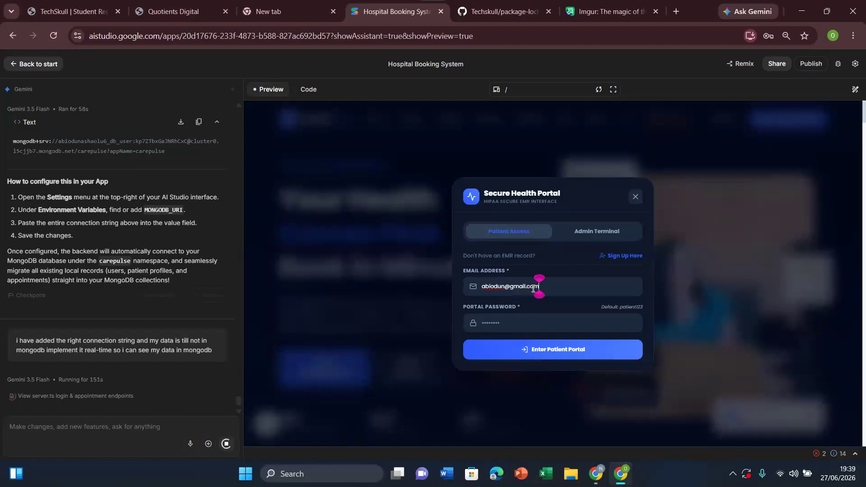
click(522, 323)
text(•••••••••••••••••••••)
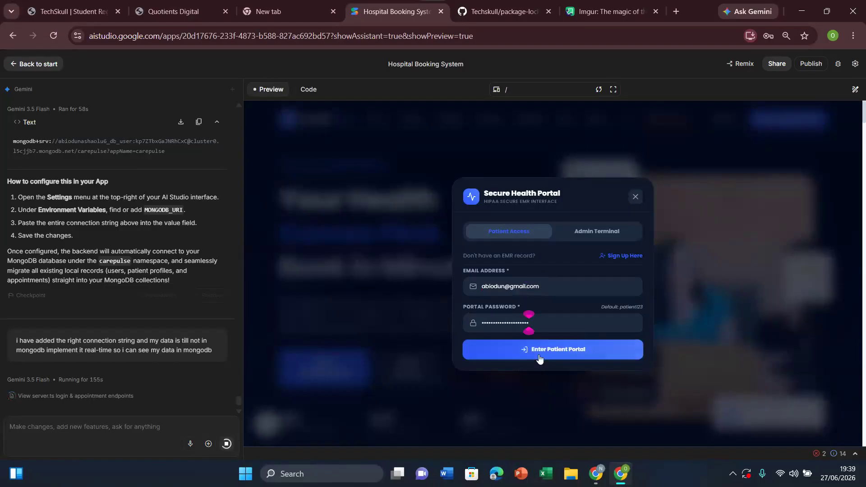
click(563, 349)
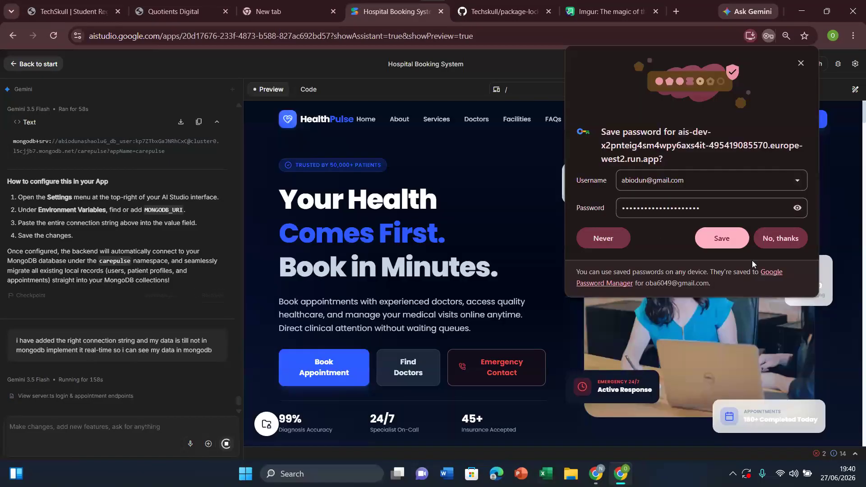
click(773, 242)
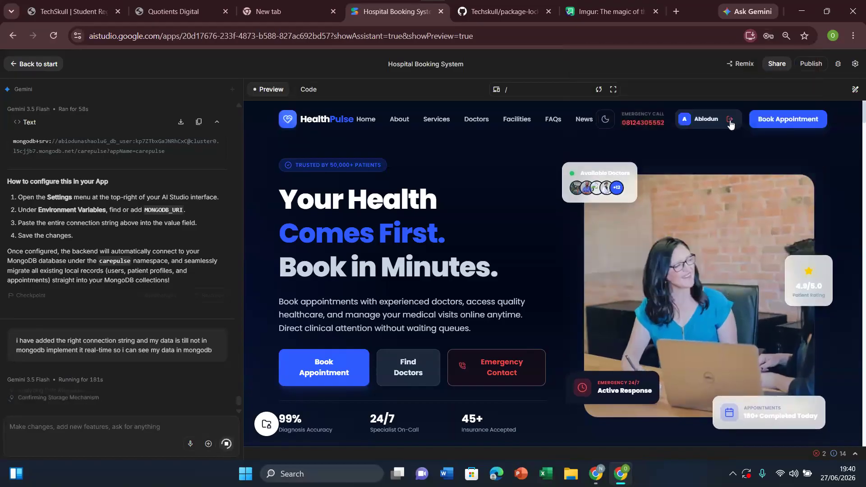
click(731, 121)
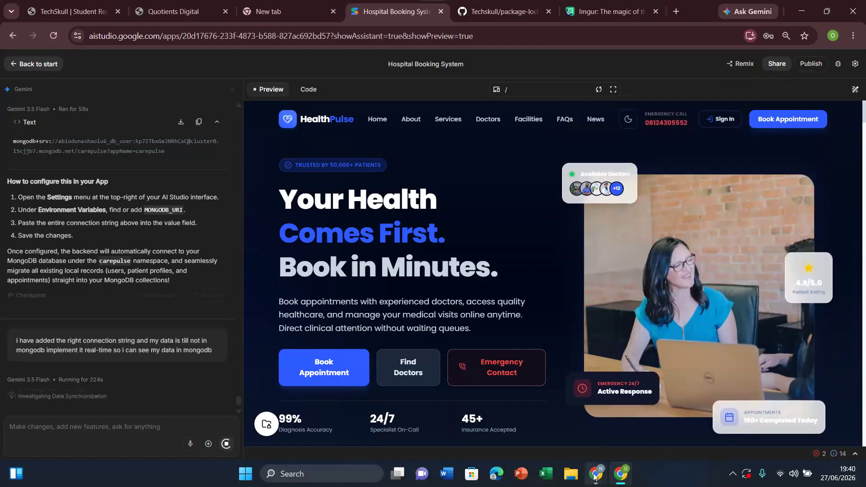
Step: Switch to MongoDB Atlas and open Cluster0's local database to check its collections
mouse_move(595, 476)
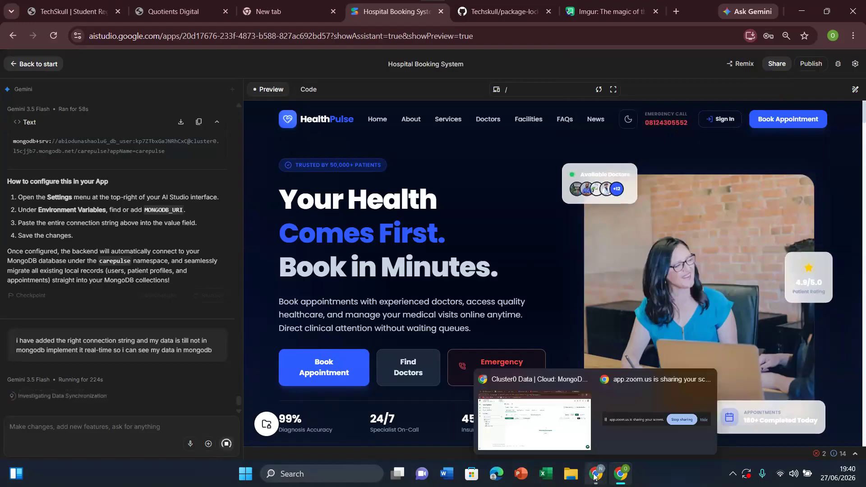
click(555, 435)
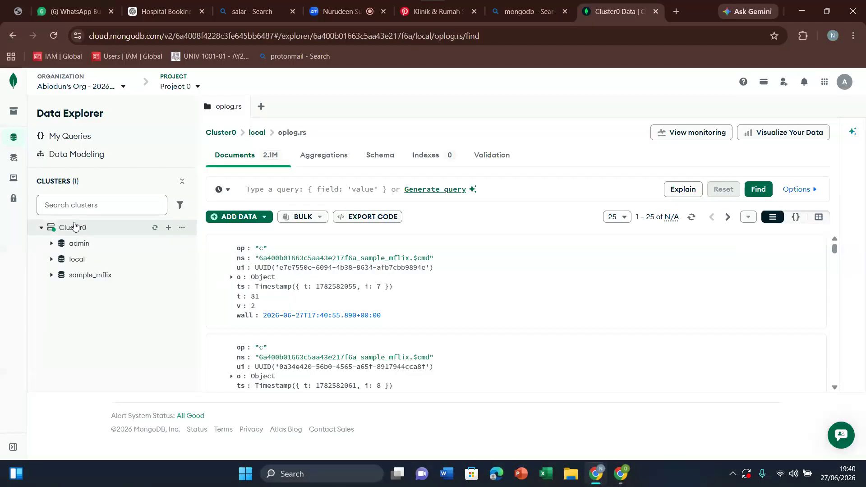
click(66, 259)
click(52, 259)
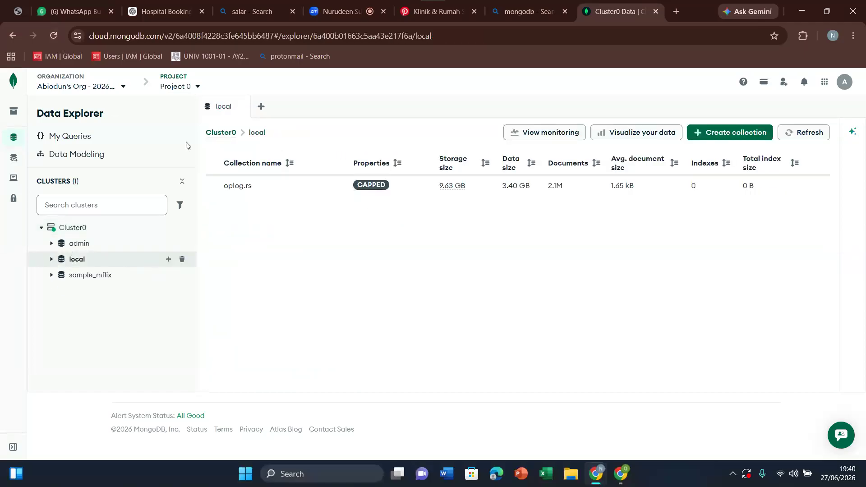
Step: Reopen Atlas's Data Explorer to check the admin database's collections, and return to AI Studio to check Gemini's progress
mouse_move(19, 160)
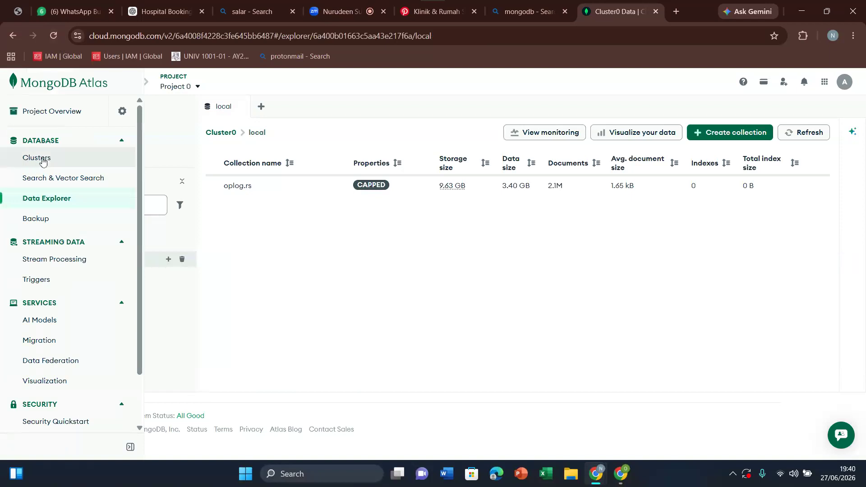
click(42, 159)
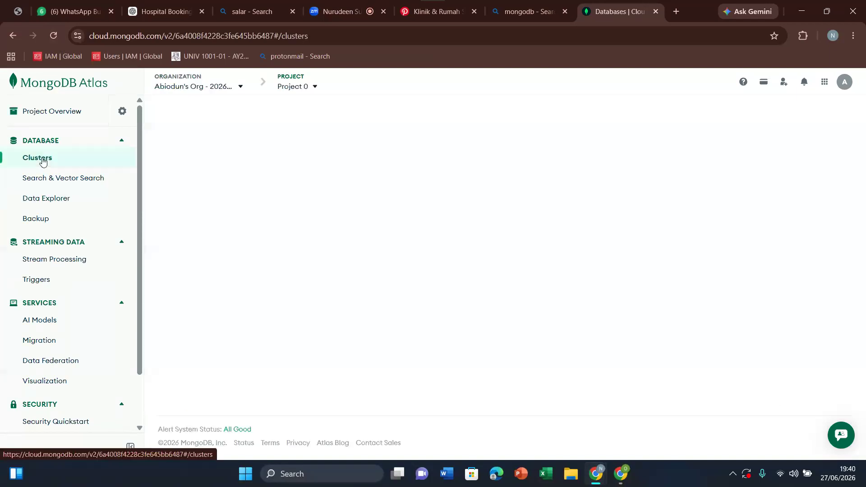
click(45, 202)
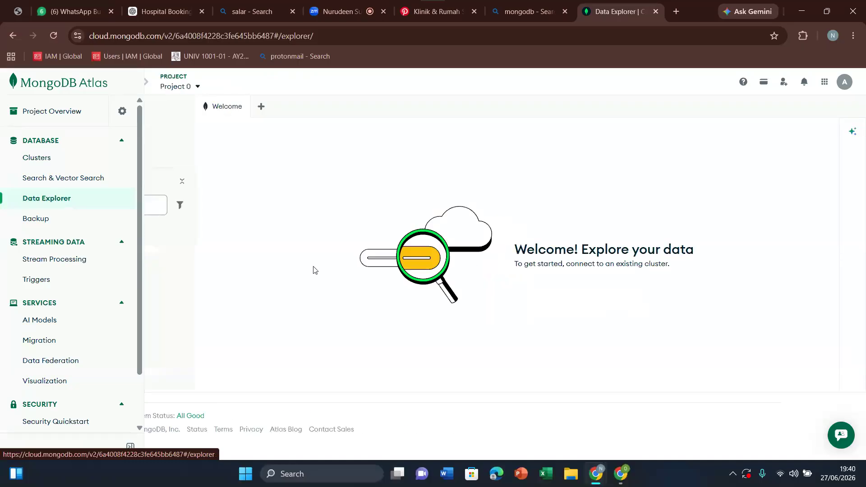
click(139, 228)
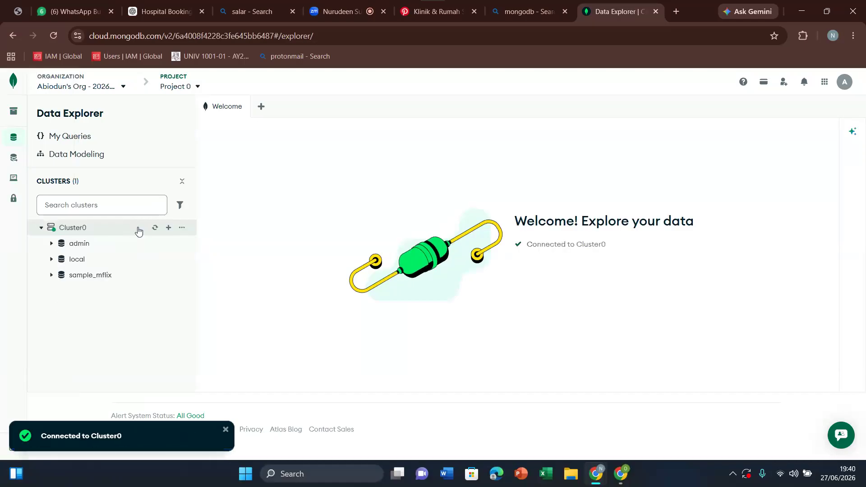
click(97, 244)
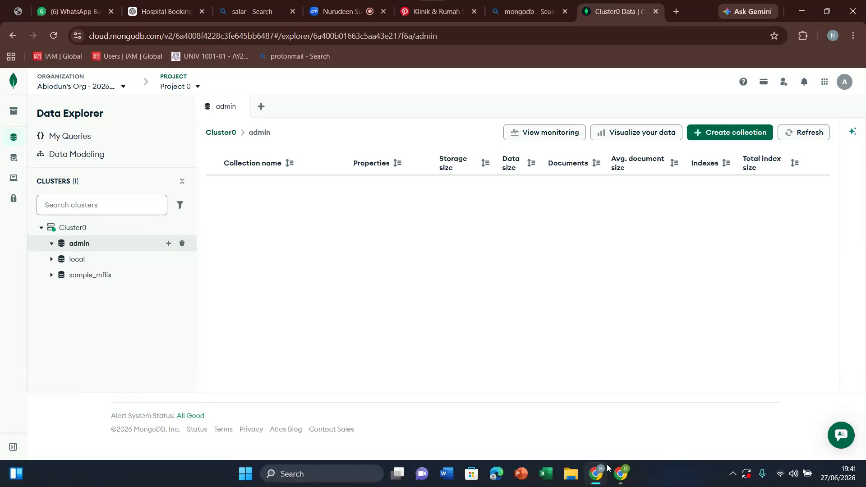
mouse_move(624, 479)
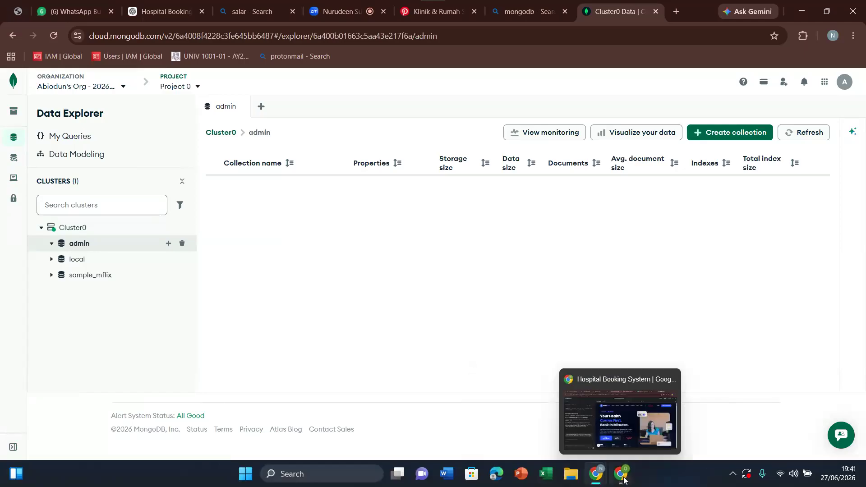
click(624, 480)
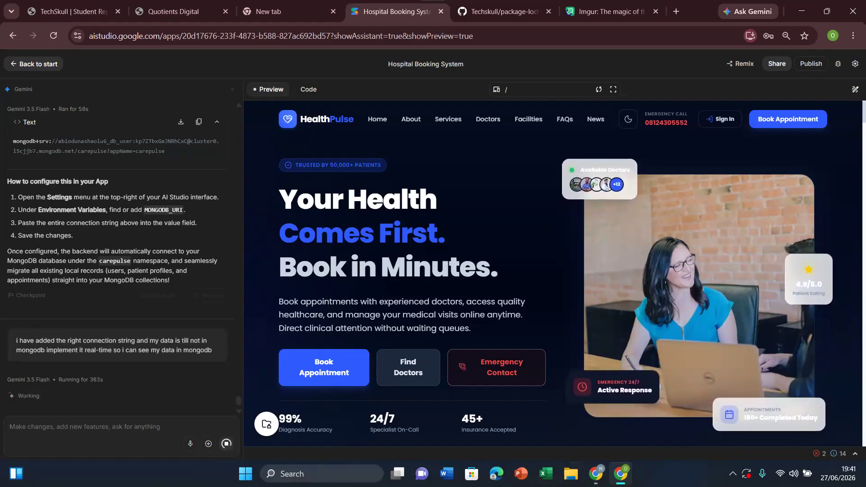
Step: Switch back to MongoDB Atlas and view the project's users under Project Identity & Access
click(596, 476)
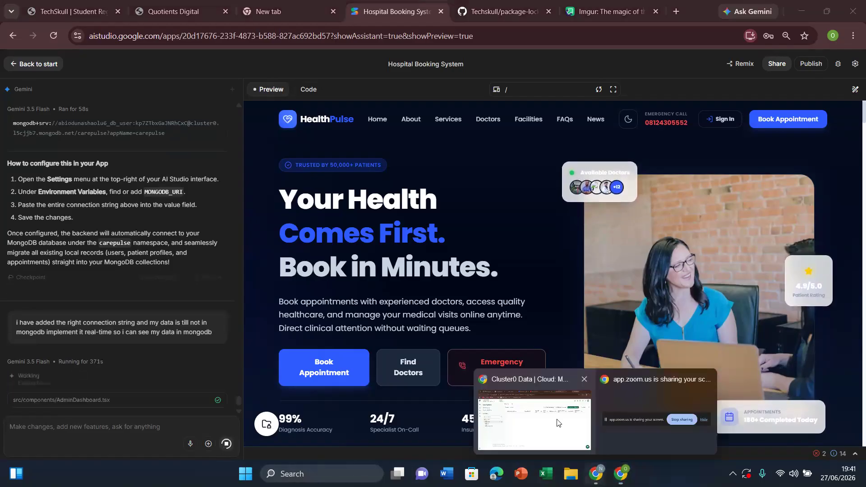
click(558, 424)
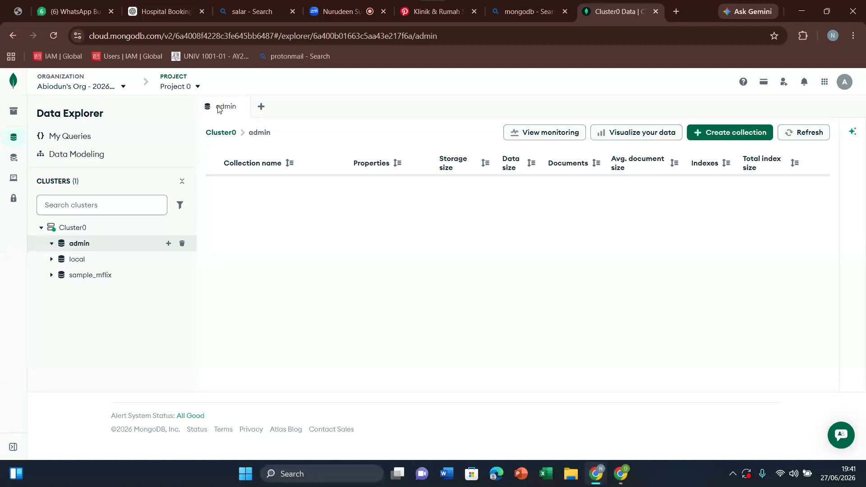
mouse_move(13, 180)
scroll(137, 247, down, 2)
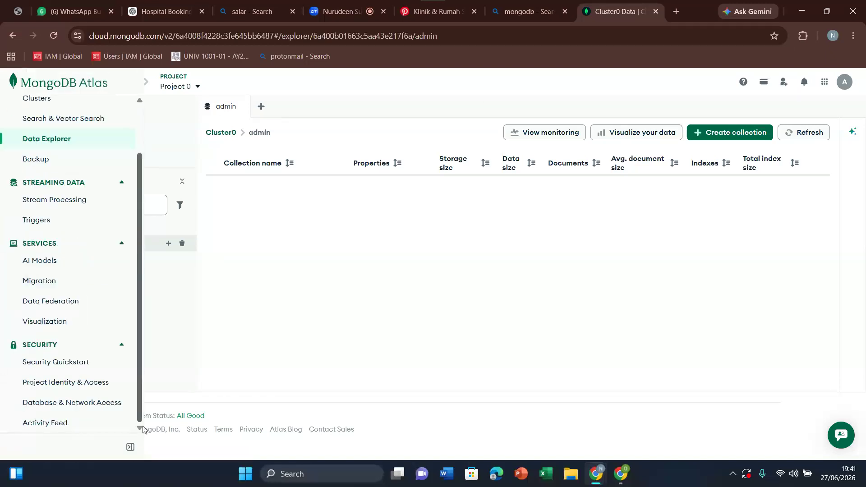
click(47, 384)
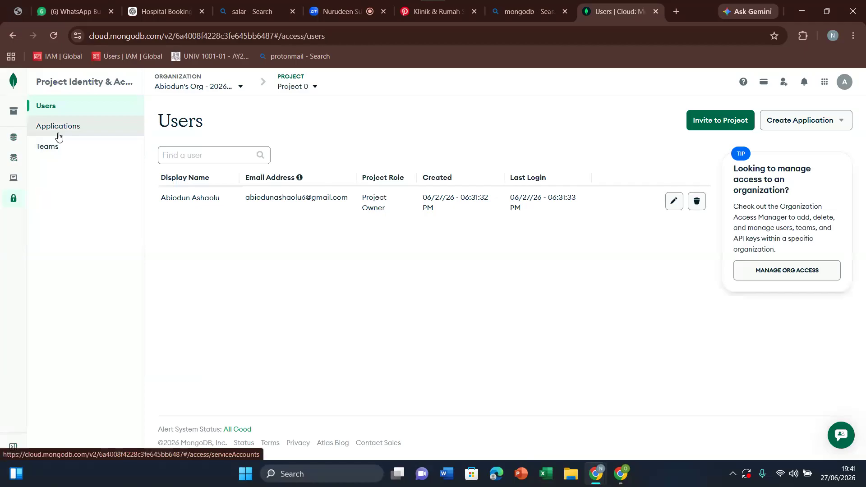
Step: Review the existing database user's authentication and privilege settings under Database & Network Access, and close them without changes
mouse_move(15, 207)
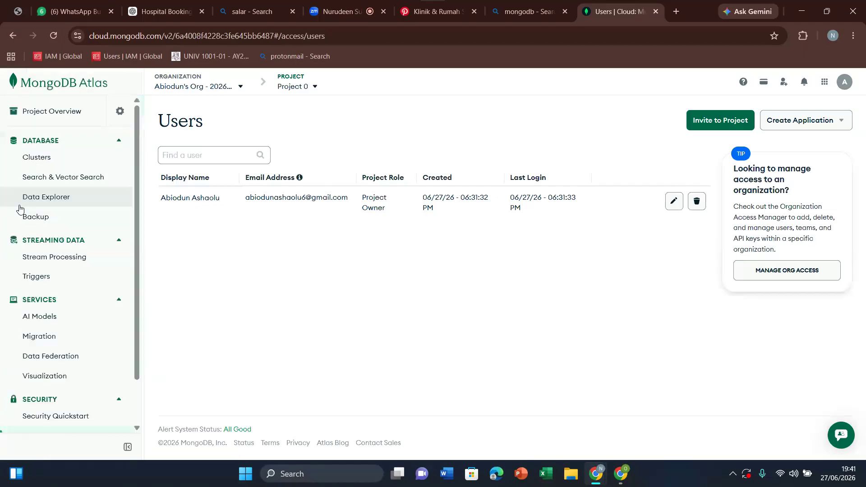
scroll(139, 360, down, 1)
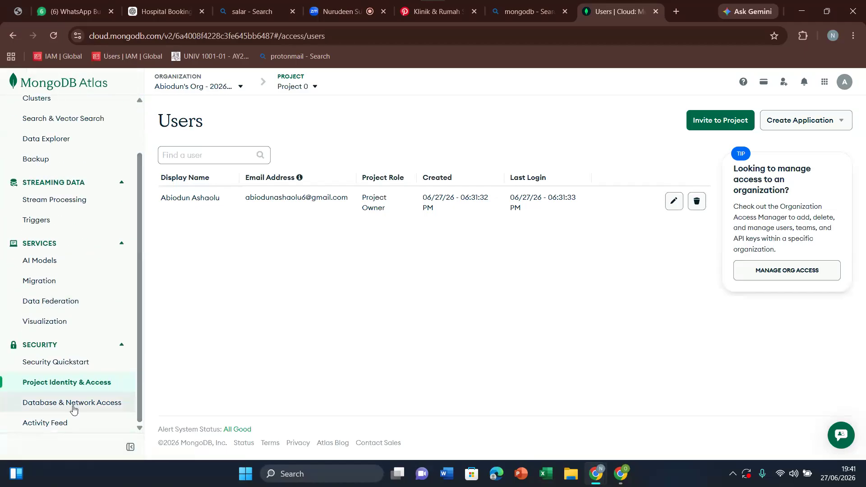
click(66, 402)
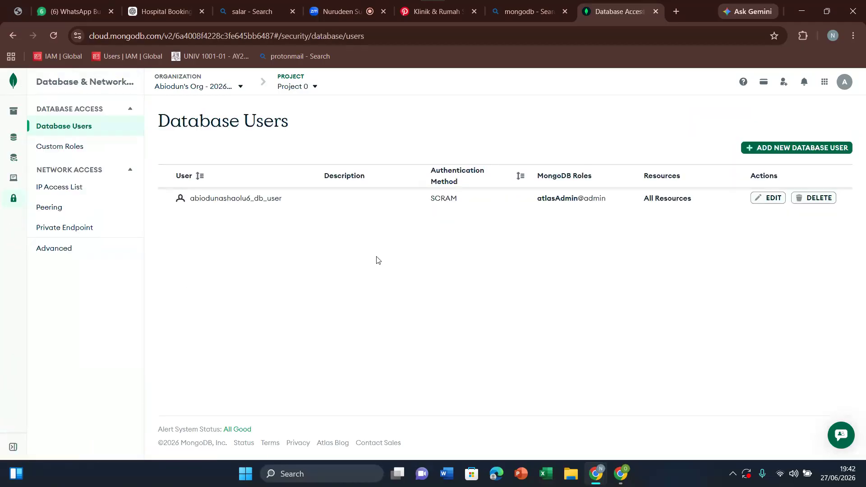
click(768, 198)
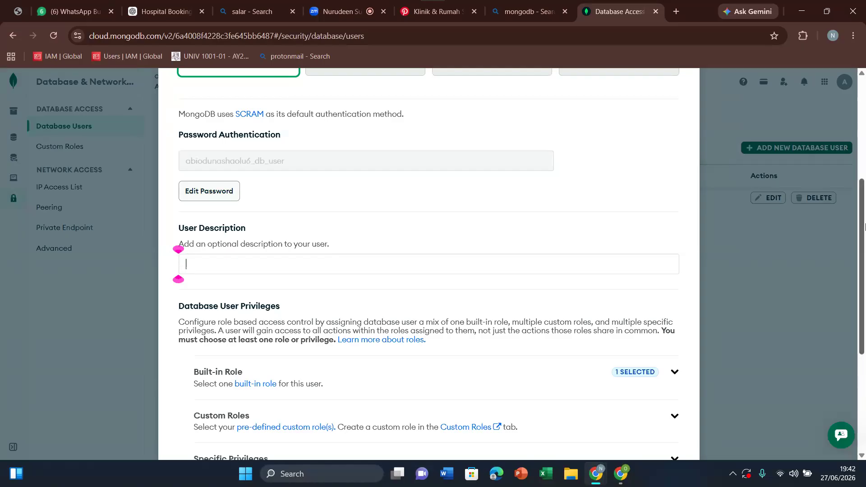
scroll(864, 275, down, 5)
scroll(864, 226, up, 7)
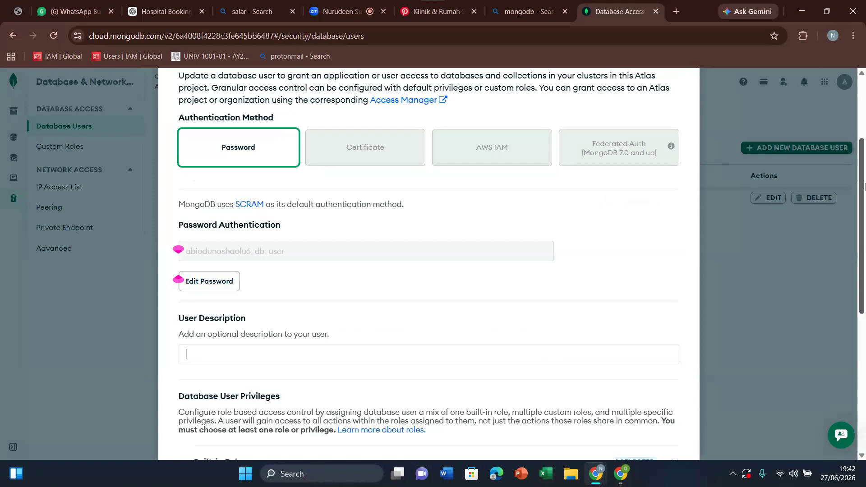
scroll(784, 249, up, 3)
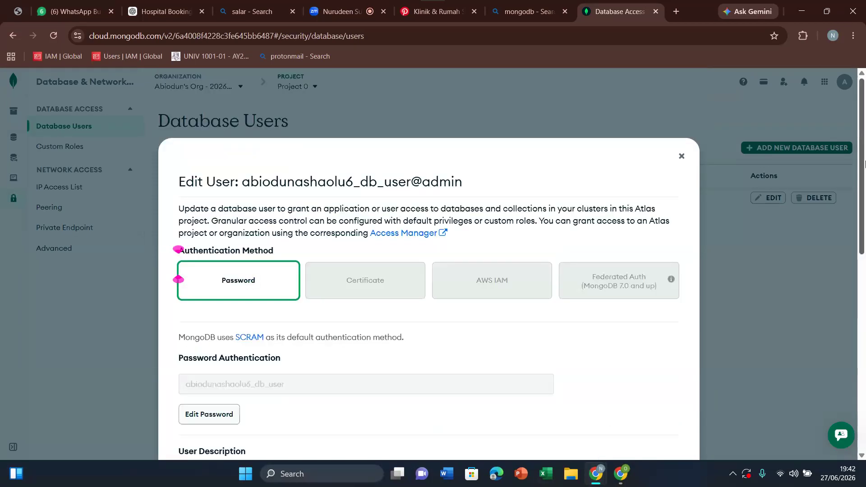
click(682, 158)
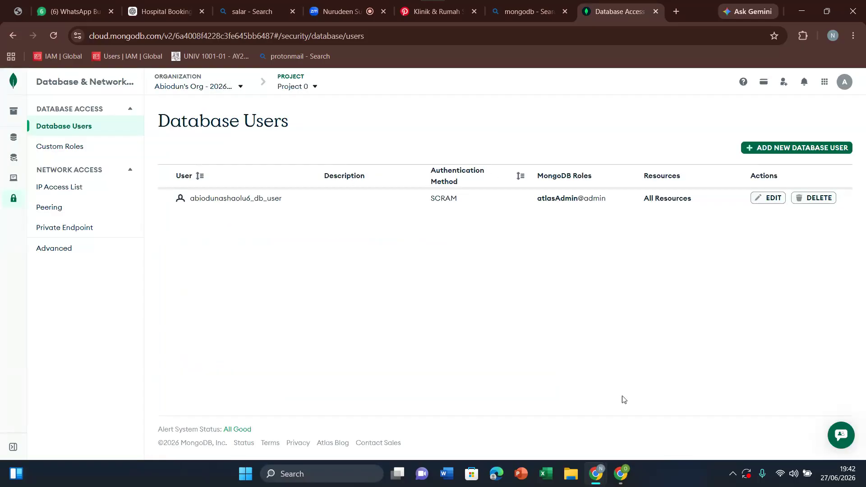
Step: Check Gemini's progress in AI Studio, and return to Atlas to open Cluster0's connection options from the Clusters overview
mouse_move(621, 473)
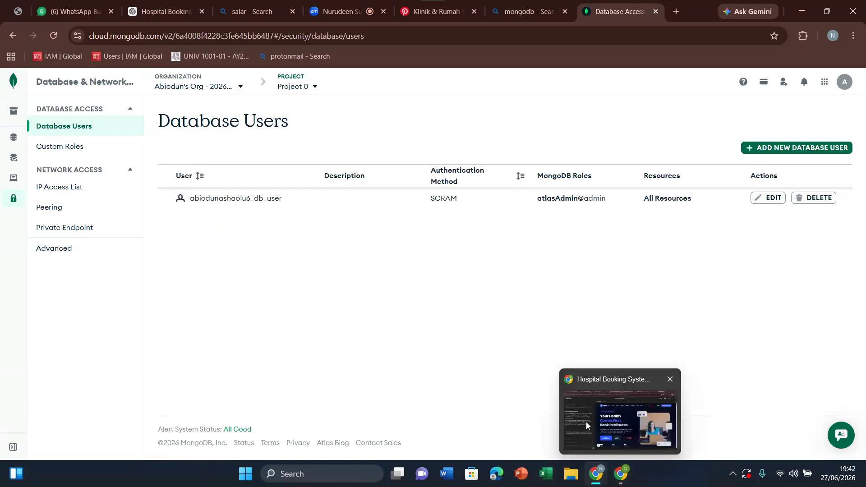
click(587, 422)
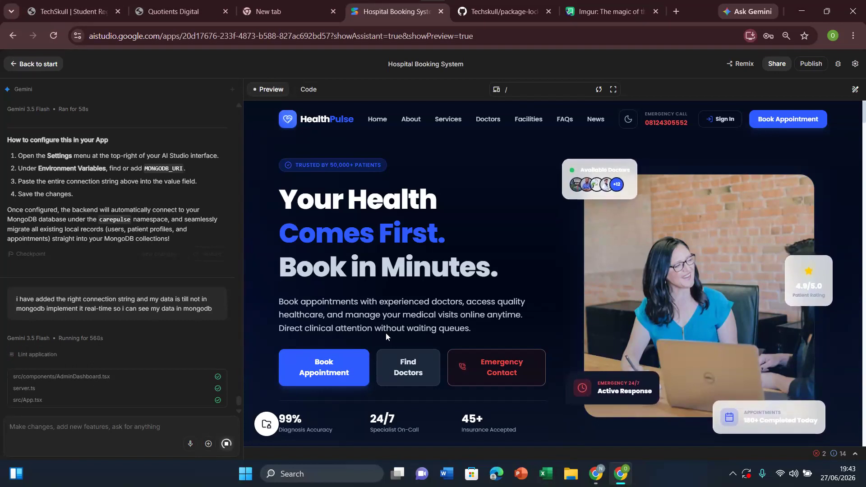
click(600, 481)
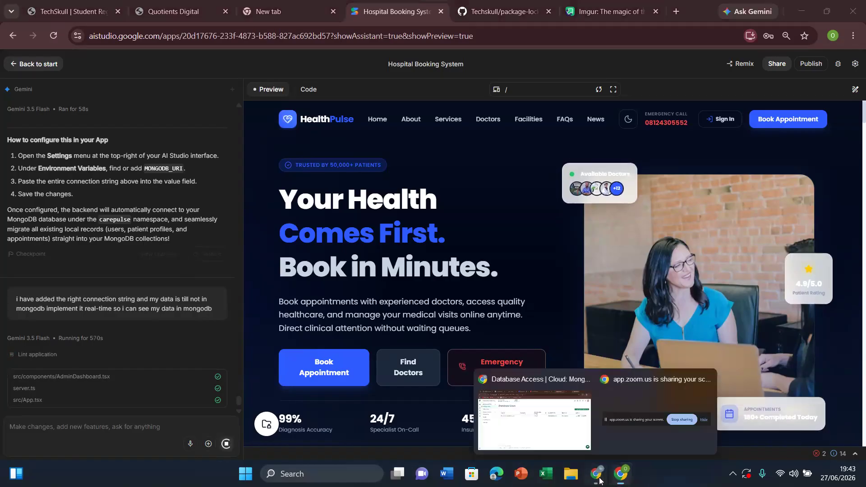
click(523, 414)
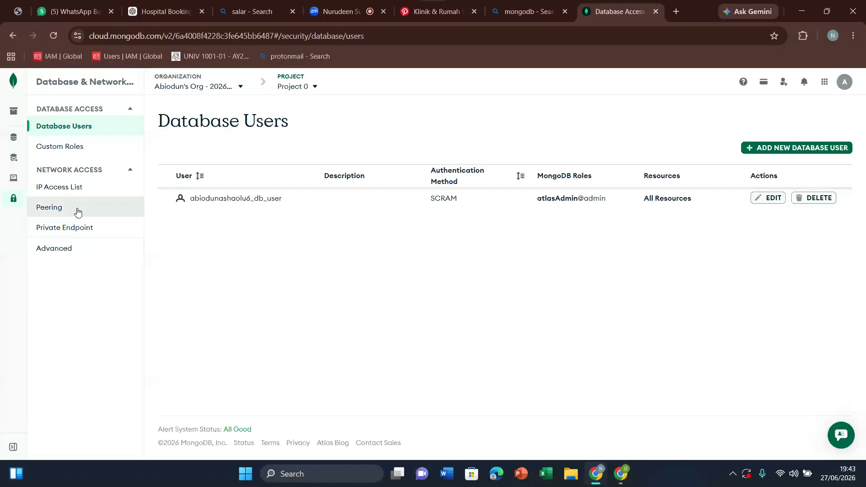
mouse_move(27, 131)
click(42, 162)
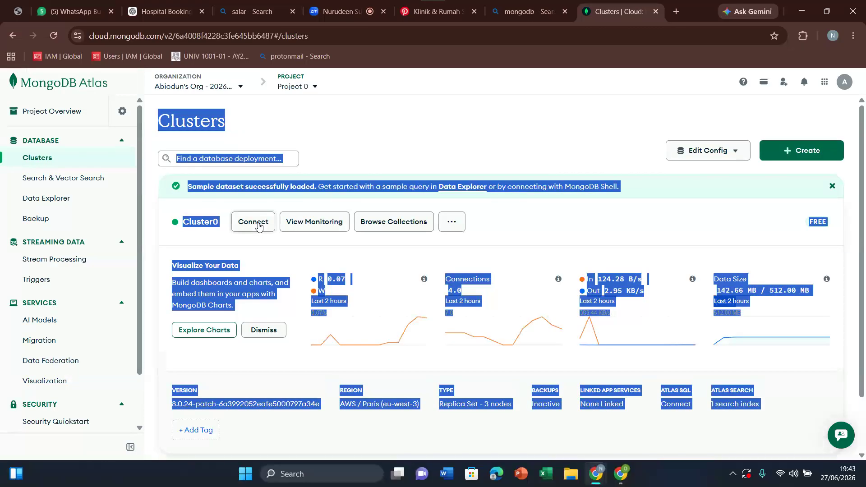
click(258, 226)
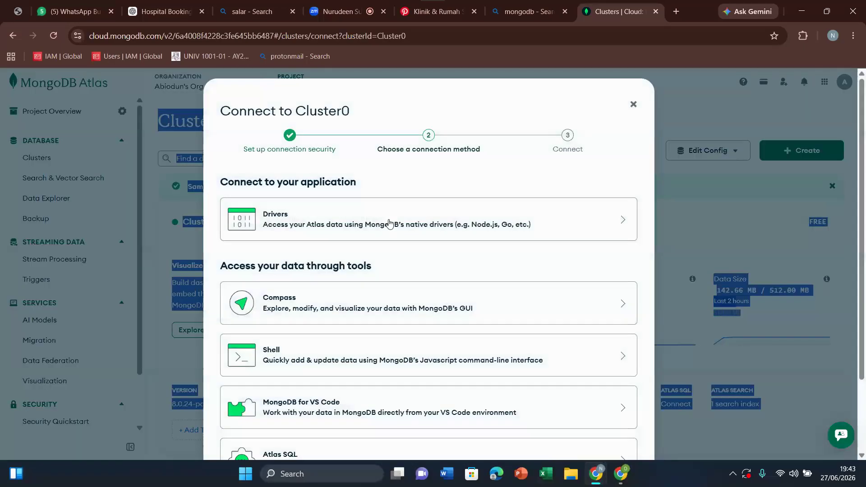
Step: Close Cluster0's connection options and browse the cluster's collections in Data Explorer
click(387, 223)
key(Escape)
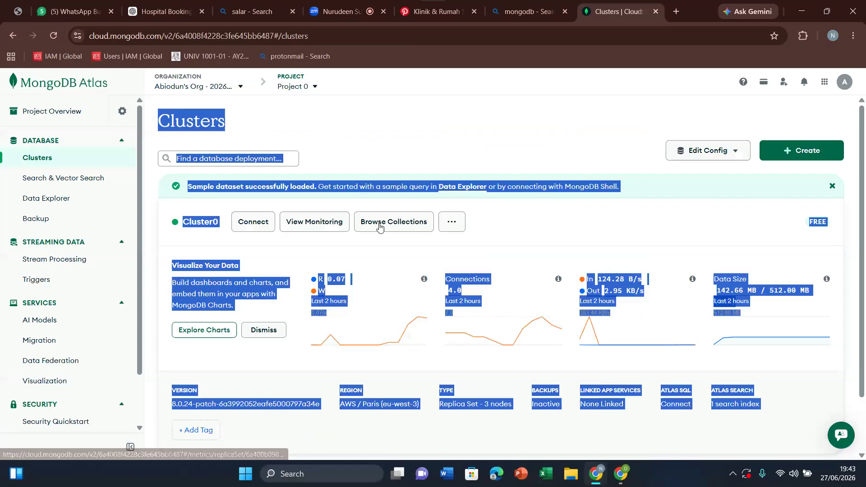
click(392, 221)
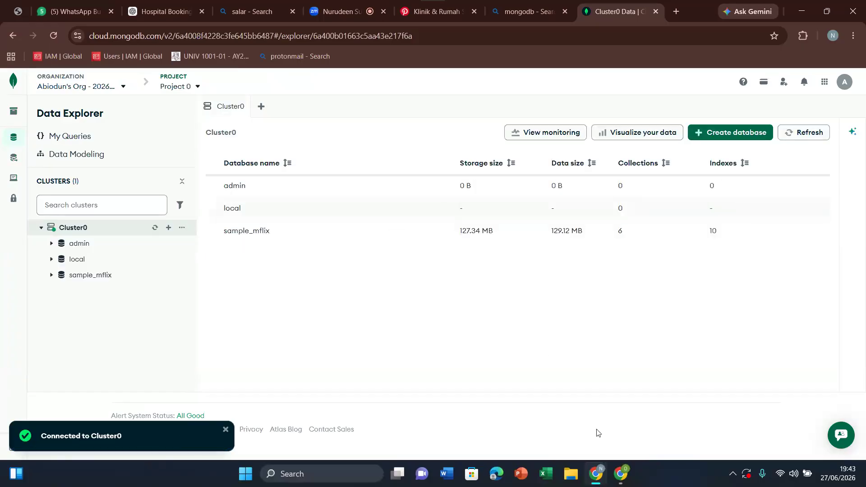
Step: Switch to AI Studio and read Gemini's summary of the MongoDB synchronization changes, along with the app preview
mouse_move(621, 478)
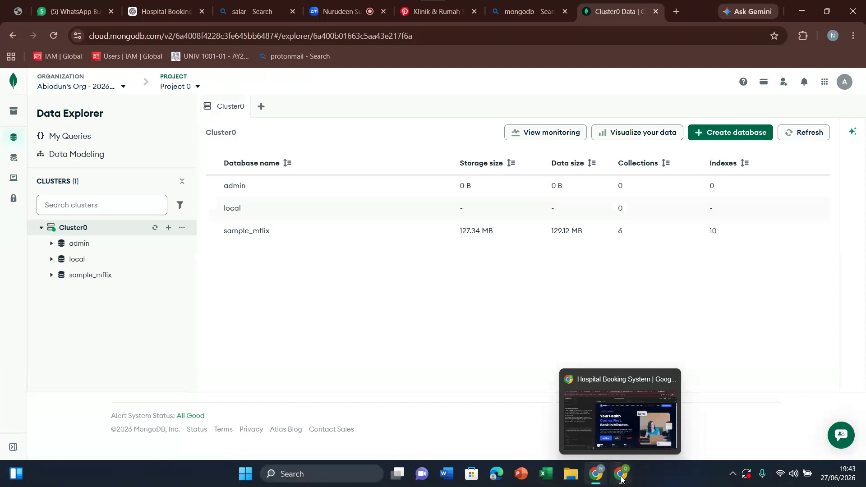
click(605, 442)
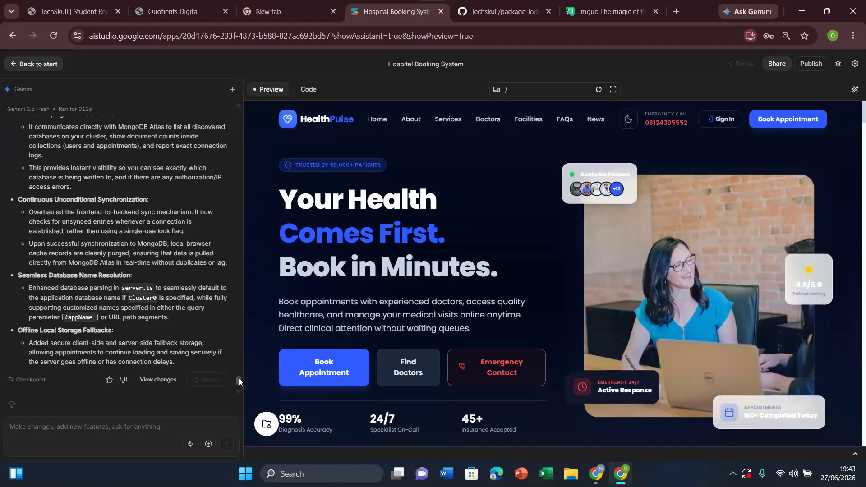
drag(239, 378, 239, 375)
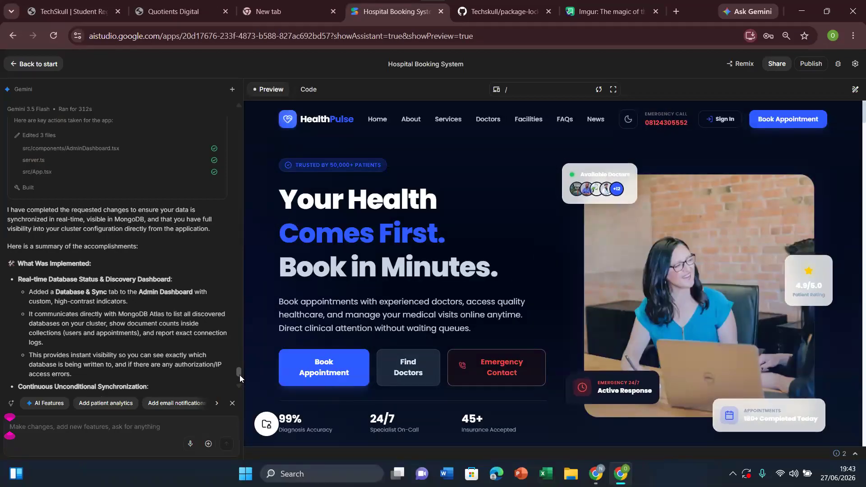
scroll(240, 376, down, 1)
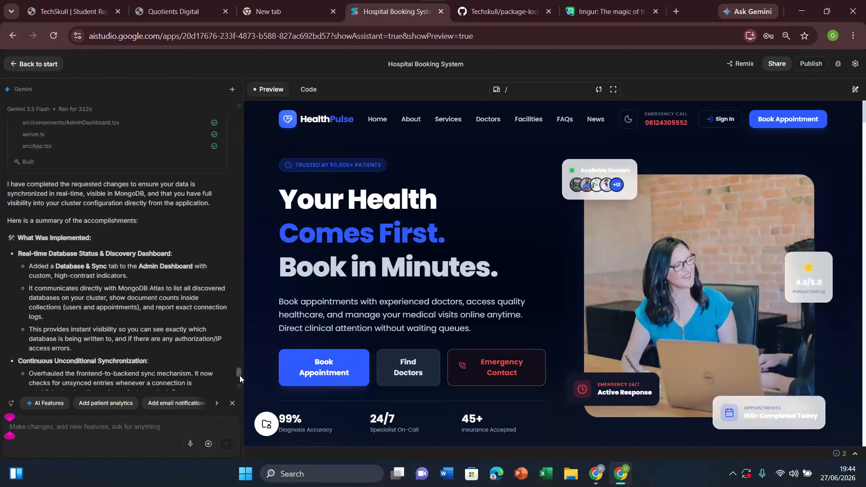
drag(240, 375, 239, 375)
scroll(239, 376, down, 1)
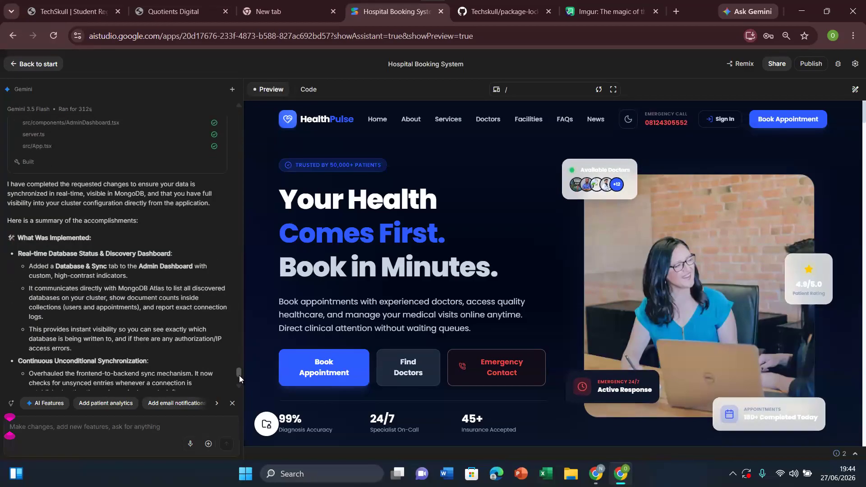
scroll(239, 375, down, 1)
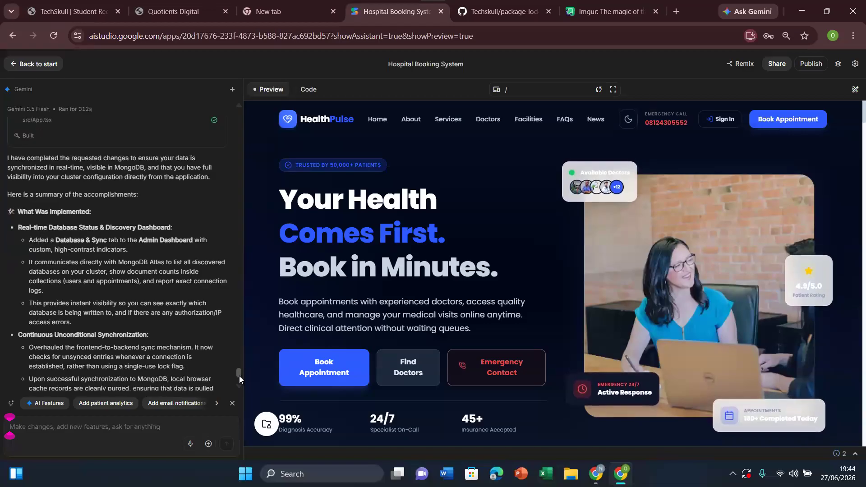
drag(239, 375, 239, 389)
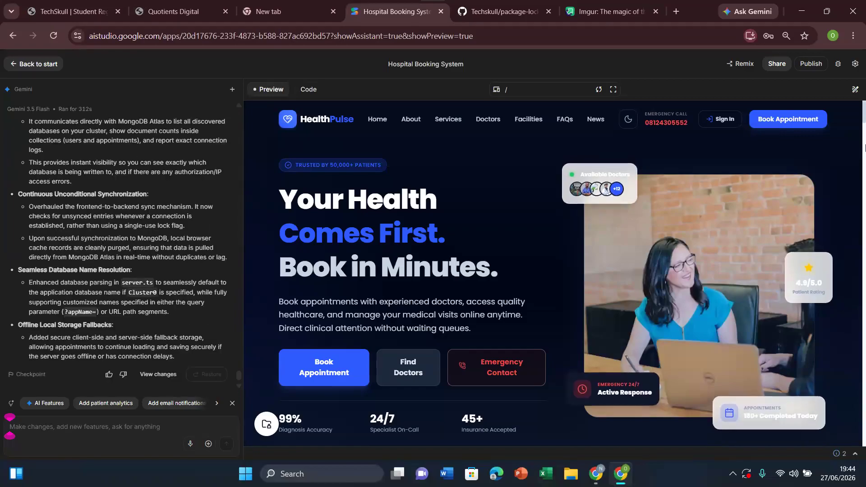
scroll(675, 145, down, 10)
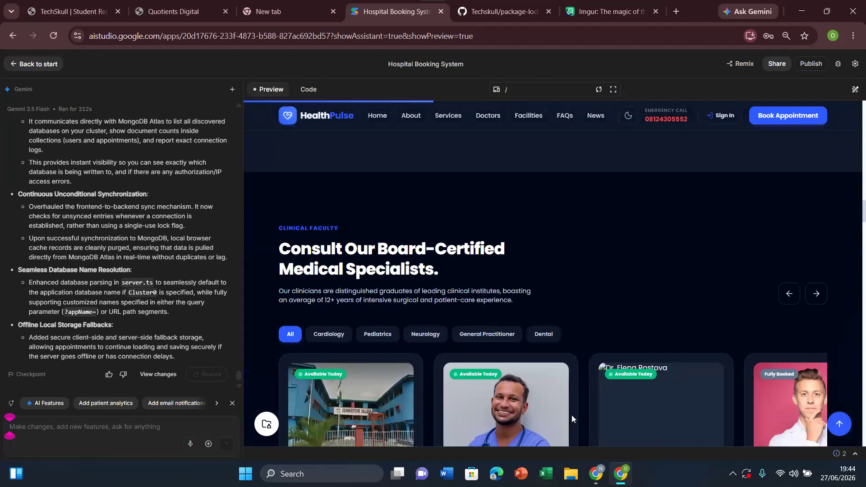
Step: Switch back to MongoDB Atlas and reload Data Explorer to check Cluster0's databases
click(597, 475)
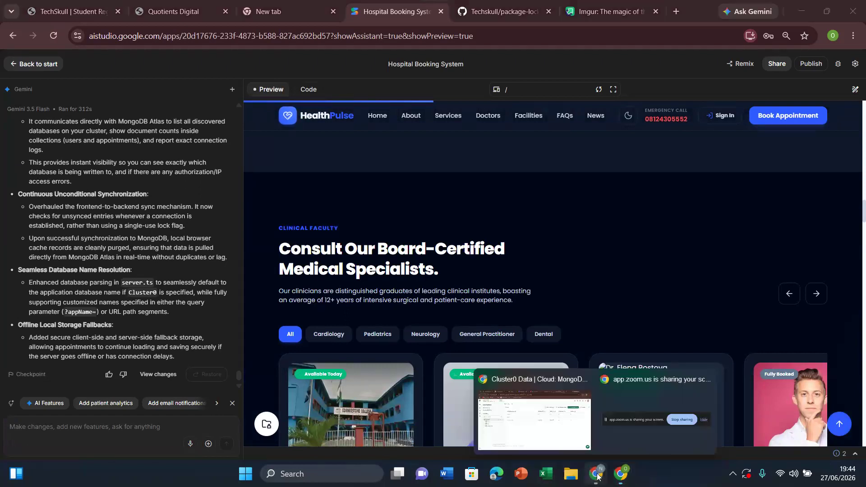
click(567, 431)
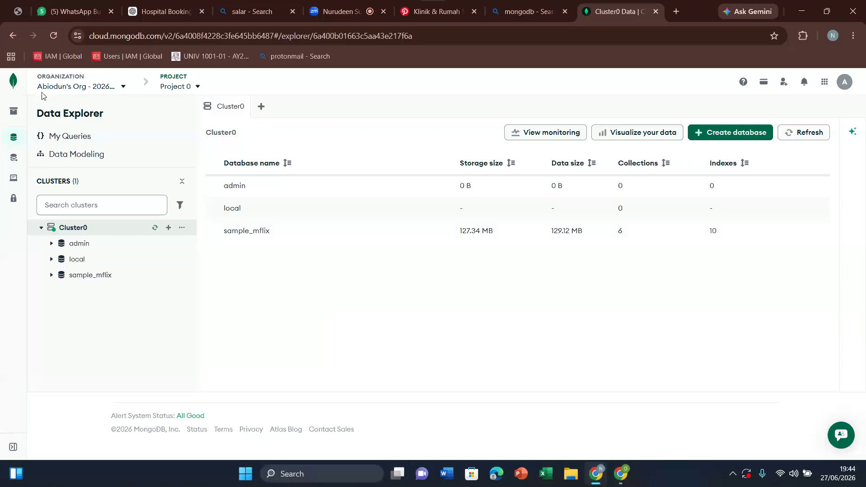
click(52, 37)
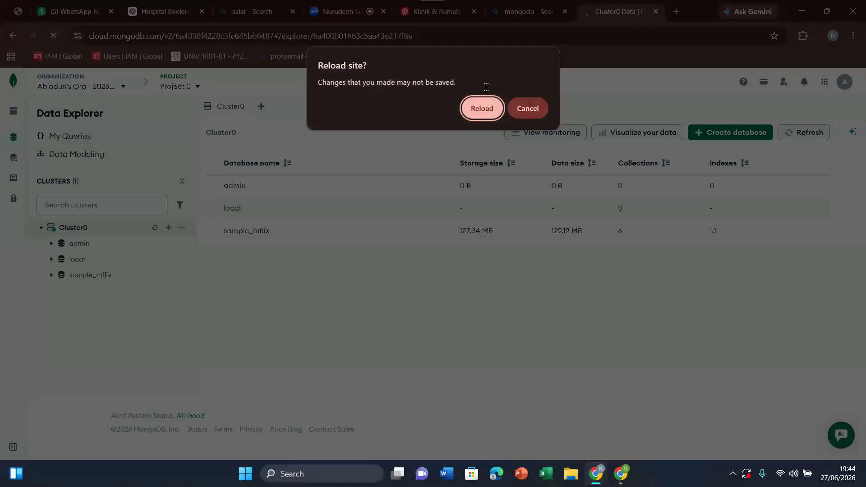
click(481, 108)
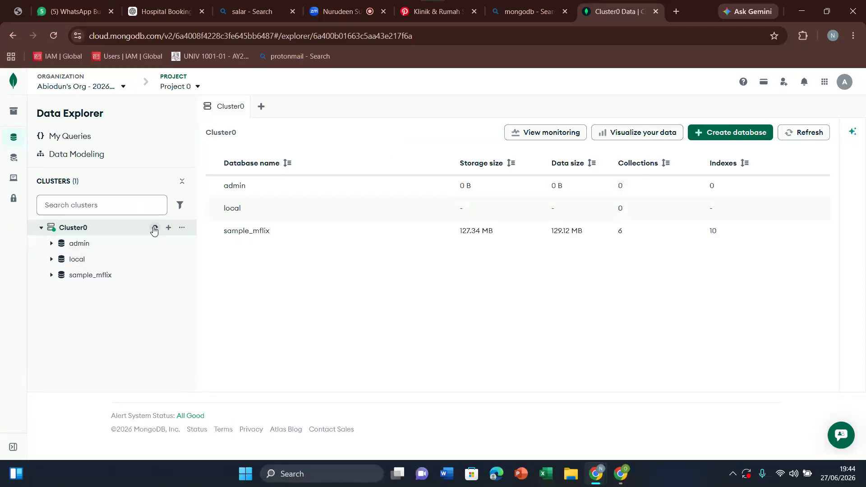
Step: Switch to AI Studio and send Gemini the prompt "my databse should be stored in mongodb and not local storage"
click(622, 475)
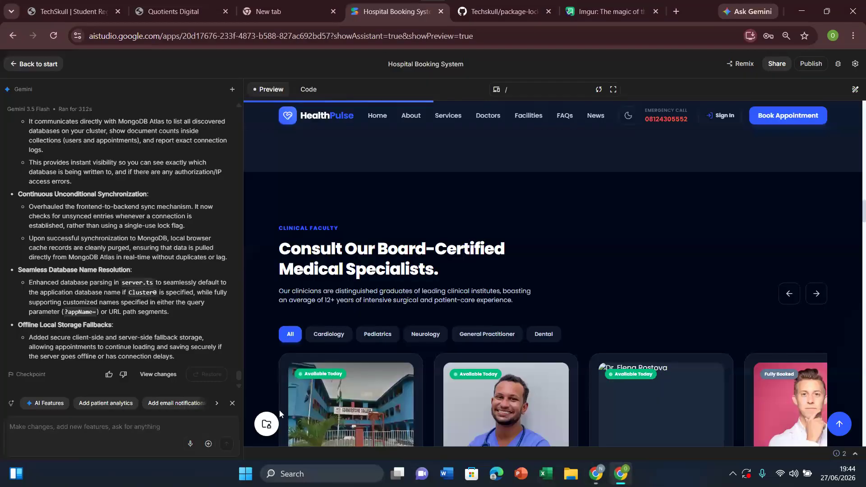
click(103, 431)
text(my databs)
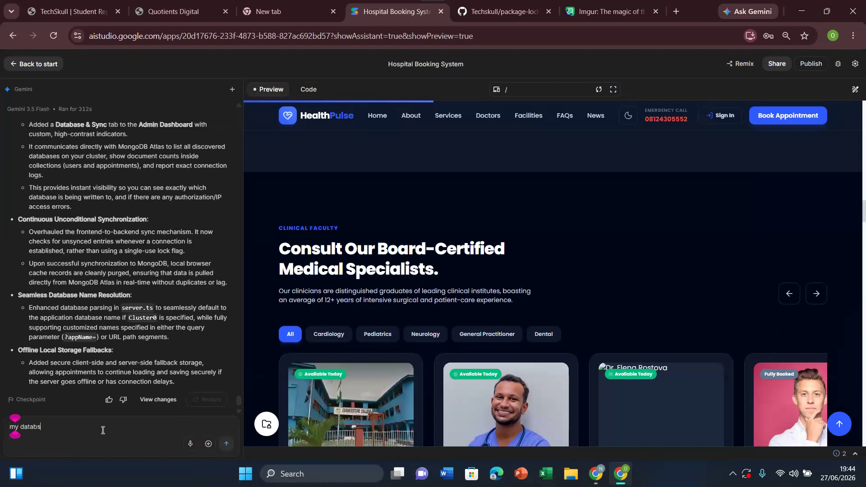
text(e should be stored in)
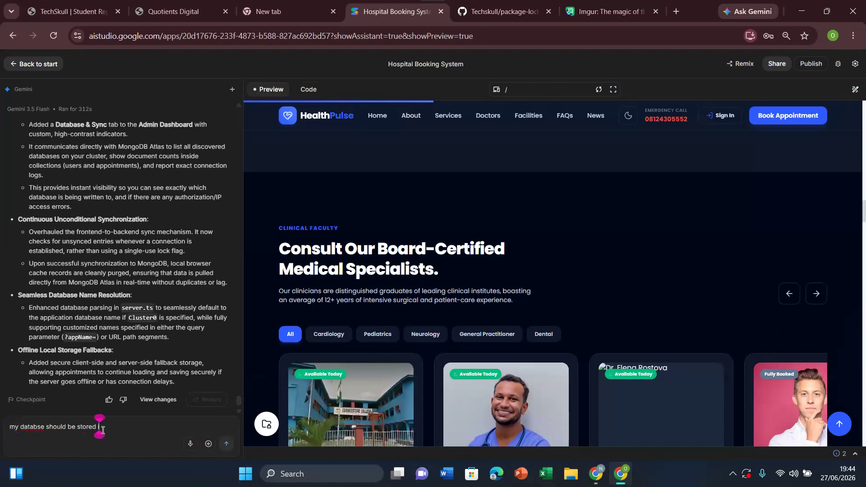
text( mongodb and not local)
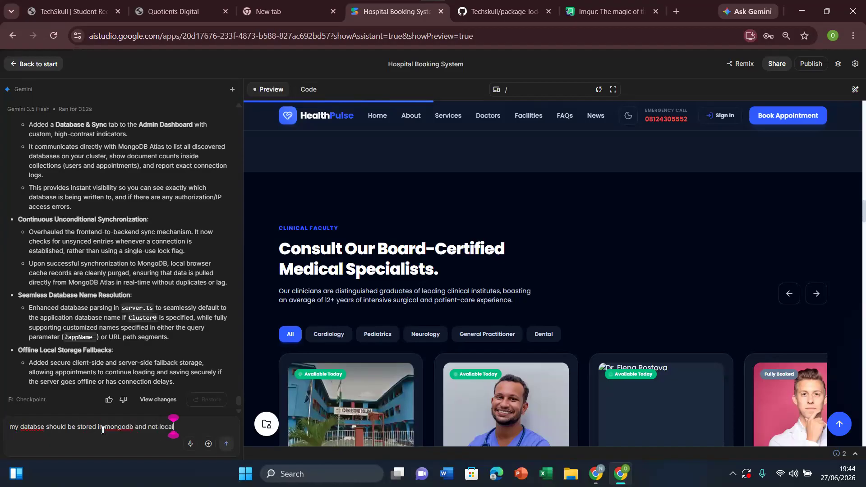
text( storage)
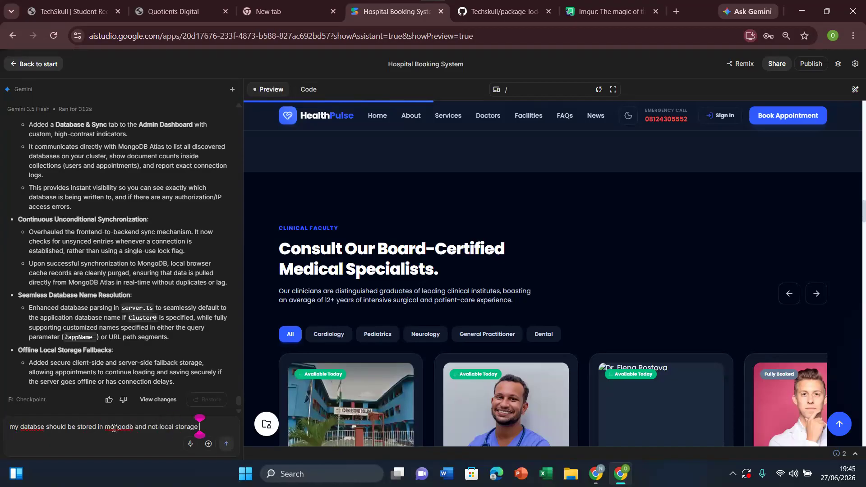
click(227, 448)
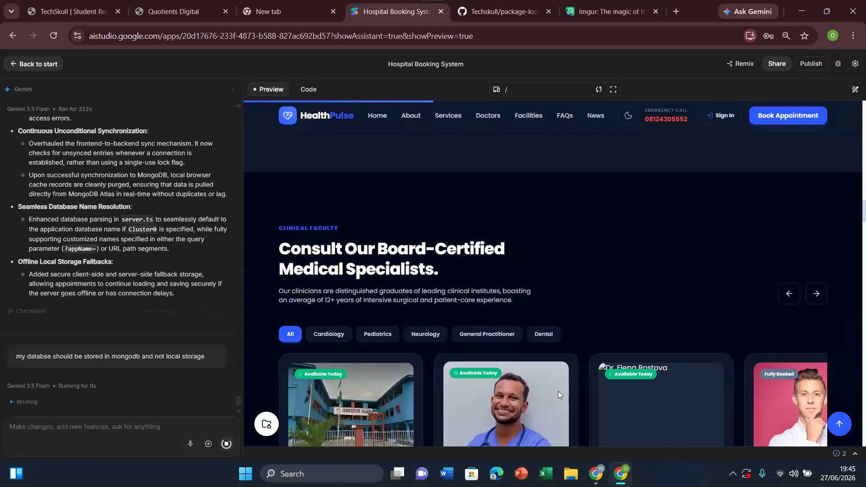
Step: Return to MongoDB Atlas while Gemini works and refresh Cluster0's database list
click(596, 473)
click(534, 421)
click(56, 38)
key(Return)
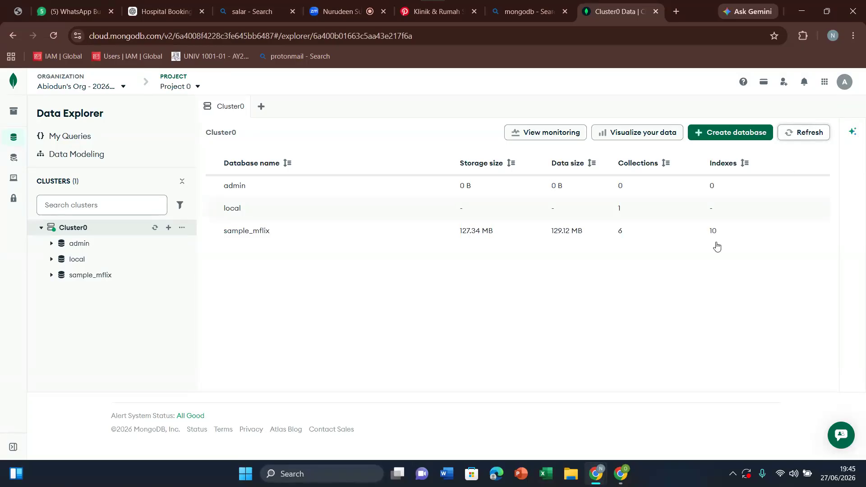
Step: Switch to AI Studio and open the patient sign-up form of the Secure Health Portal in the app preview
mouse_move(596, 474)
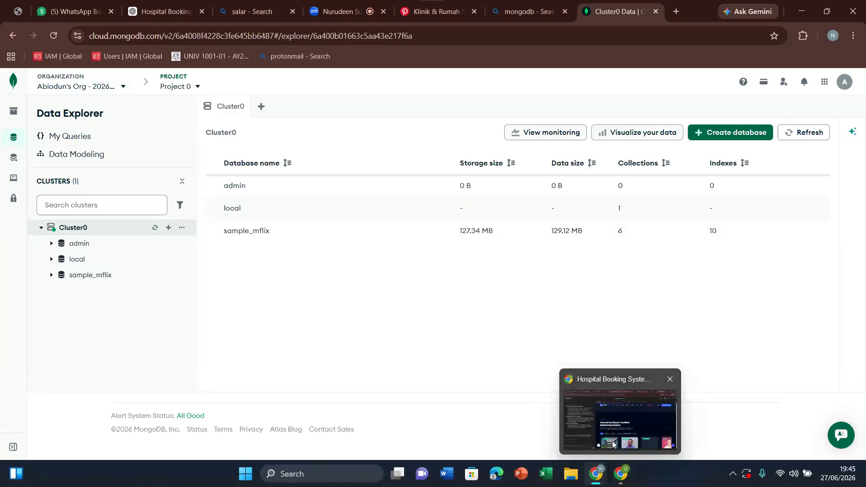
click(614, 445)
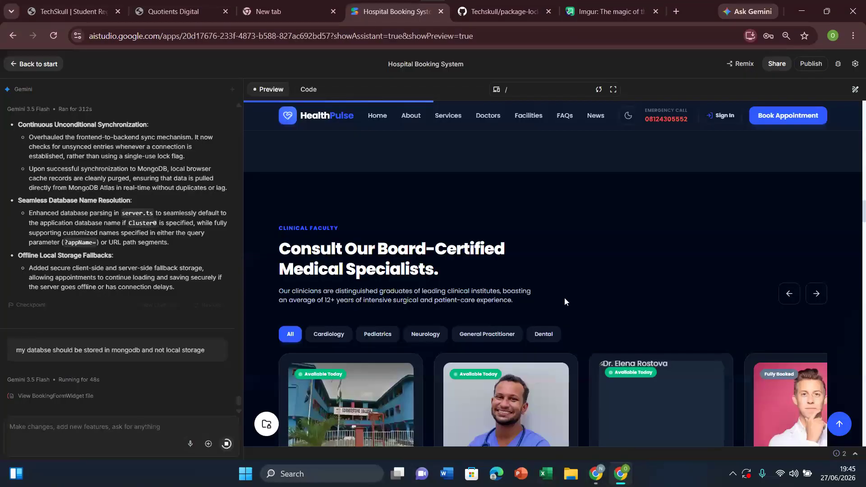
click(724, 115)
click(625, 253)
Step: Fill in the patient's full name, phone number and birth date in the sign-up form
click(509, 233)
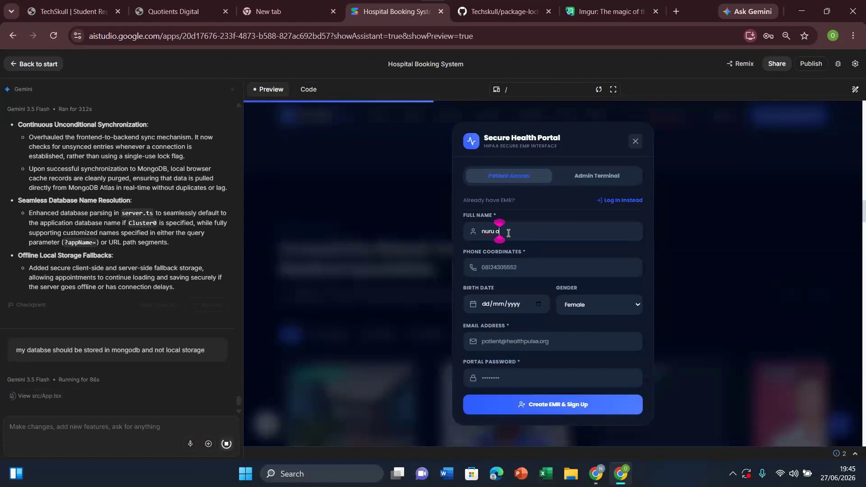
key(Tab)
text(567890)
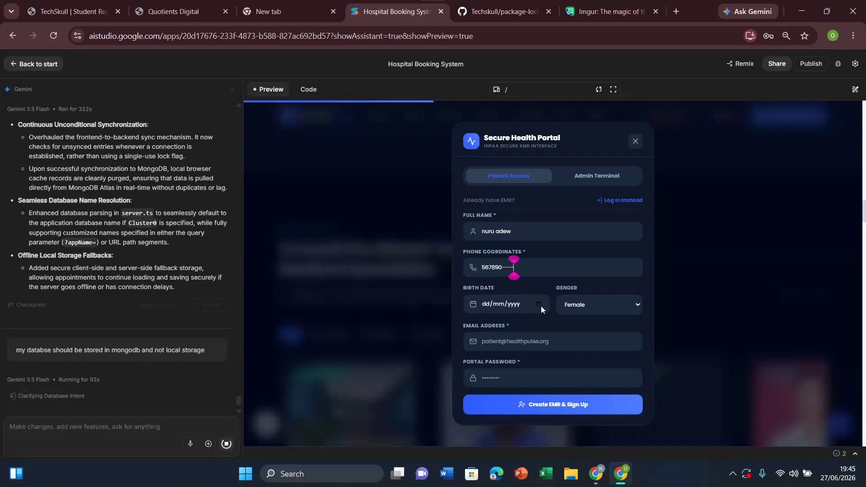
click(541, 306)
click(525, 355)
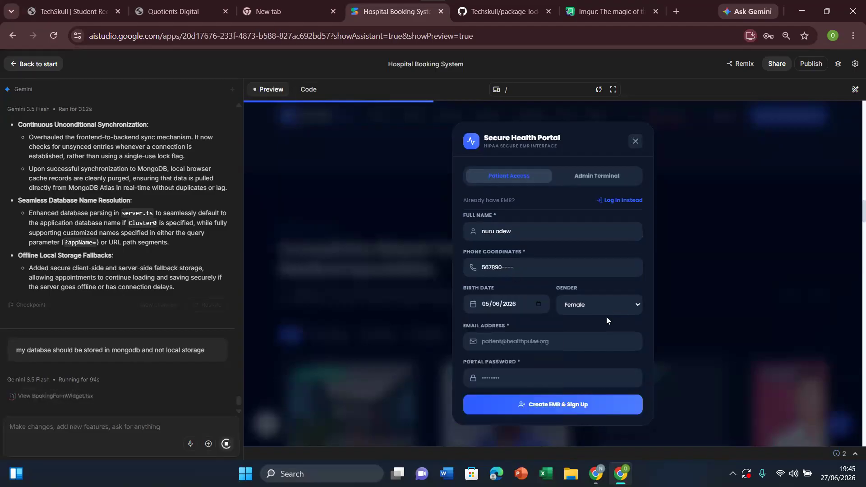
Step: Fill in the saved e-mail address and portal password, authorizing with the device PIN, and try to create the patient account
click(517, 342)
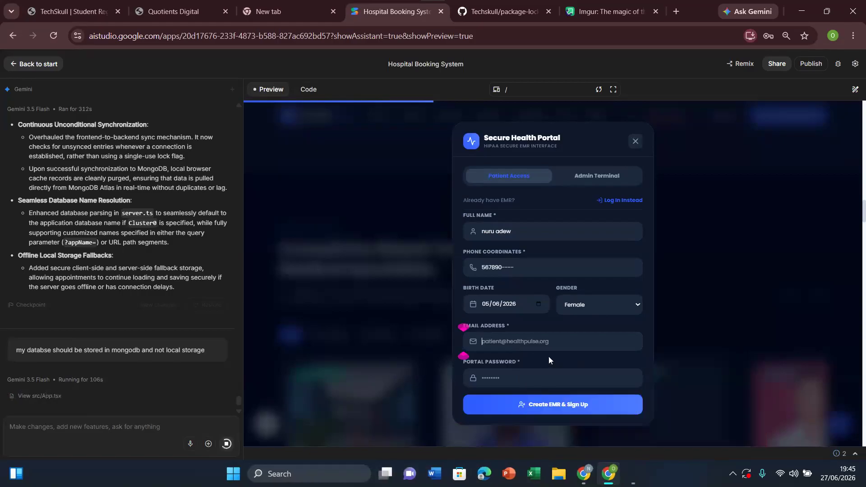
text(••••)
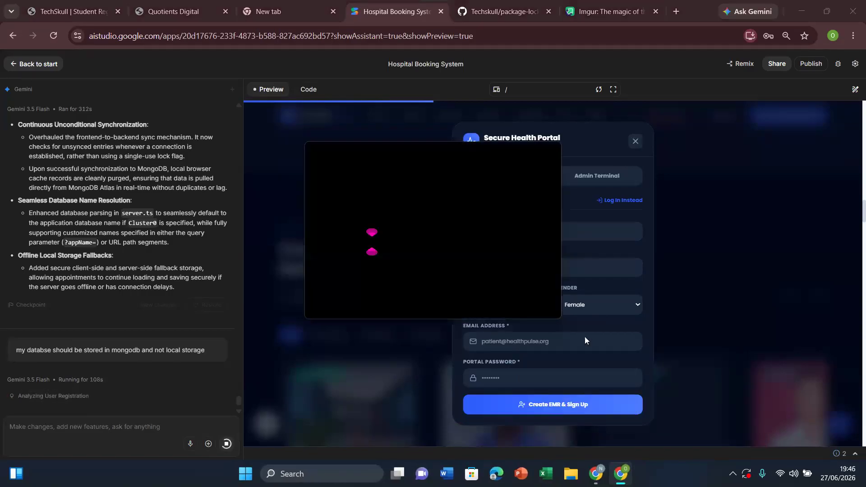
click(571, 404)
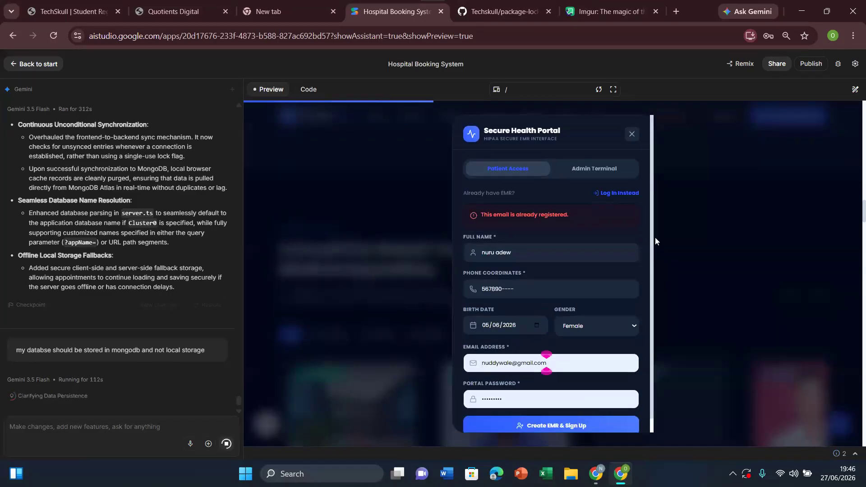
drag(650, 199, 643, 302)
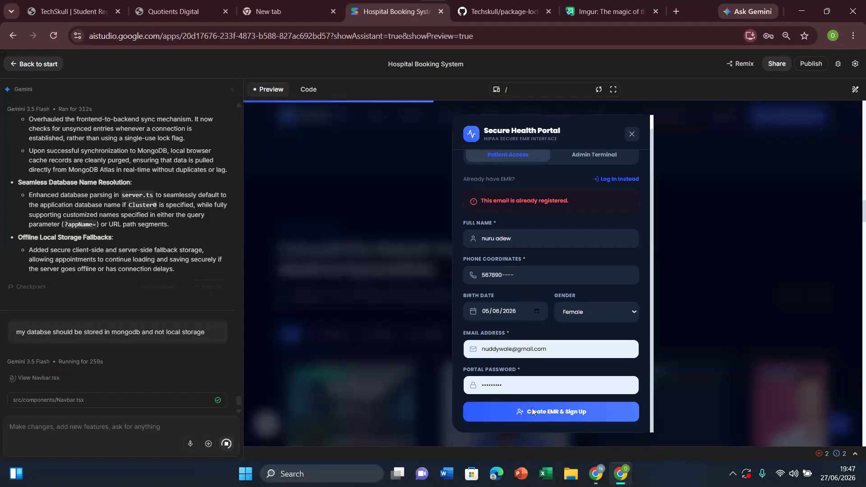
Step: Go back to MongoDB Atlas and reload Data Explorer to look for newly stored patient data in Cluster0
click(596, 474)
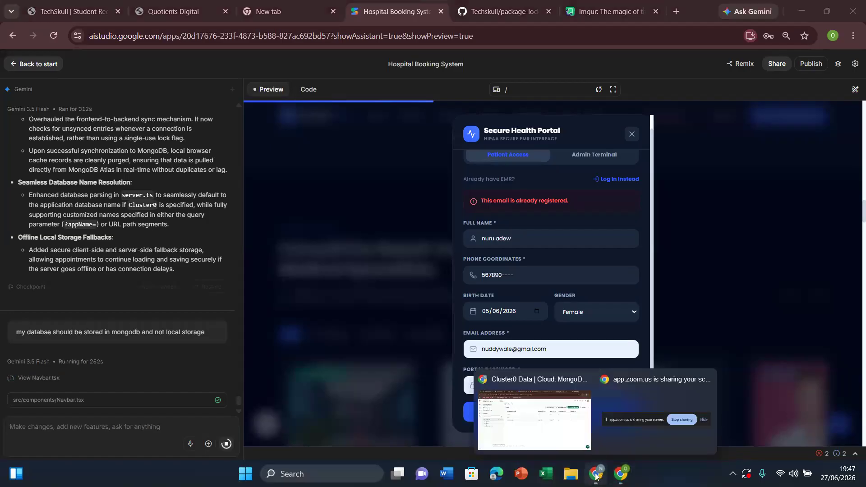
click(542, 424)
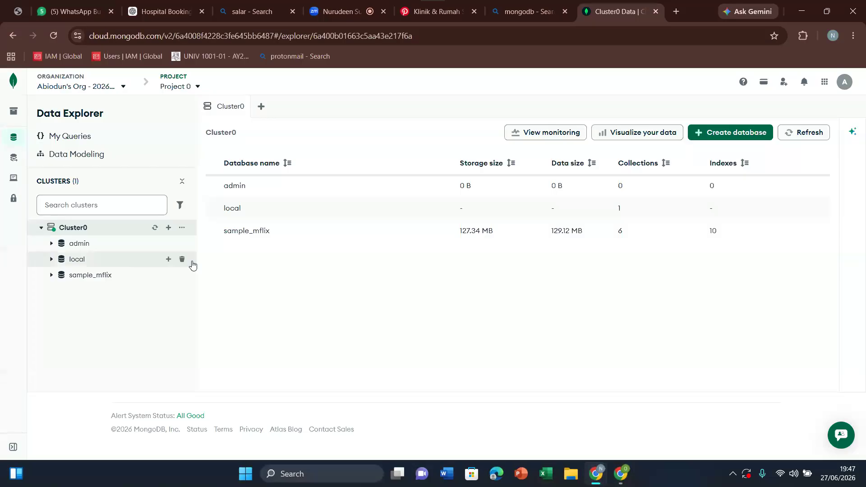
click(54, 37)
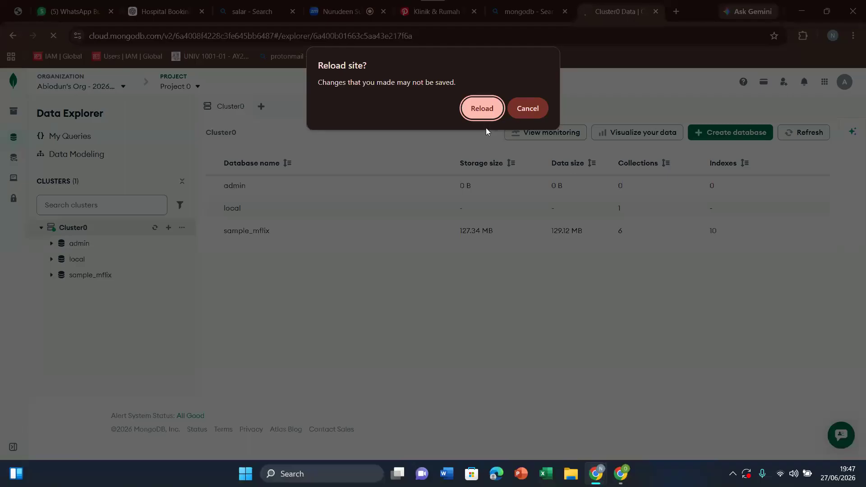
click(481, 110)
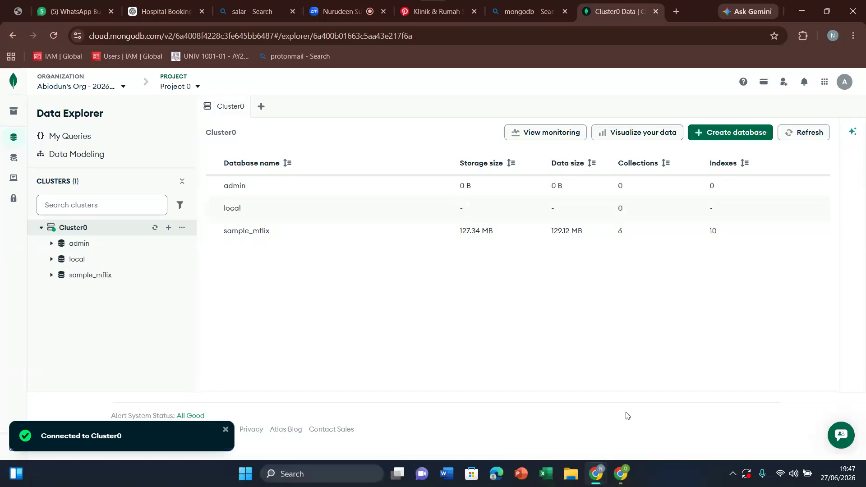
mouse_move(625, 480)
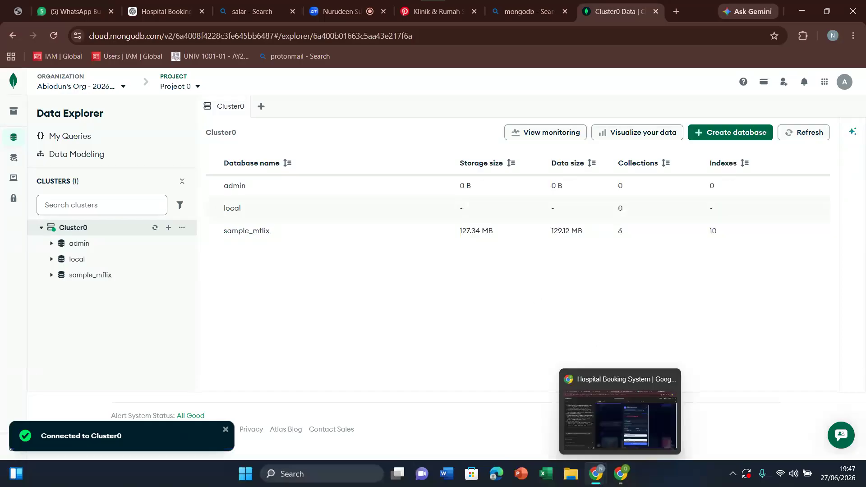
Step: Switch to AI Studio and read Gemini's summary of the MongoDB storage changes, including the MONGODB_URI guidance
click(625, 481)
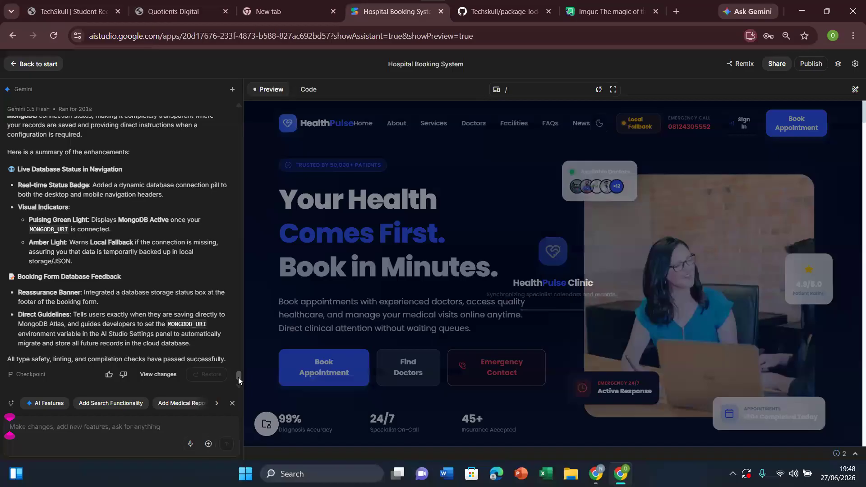
drag(239, 378, 238, 374)
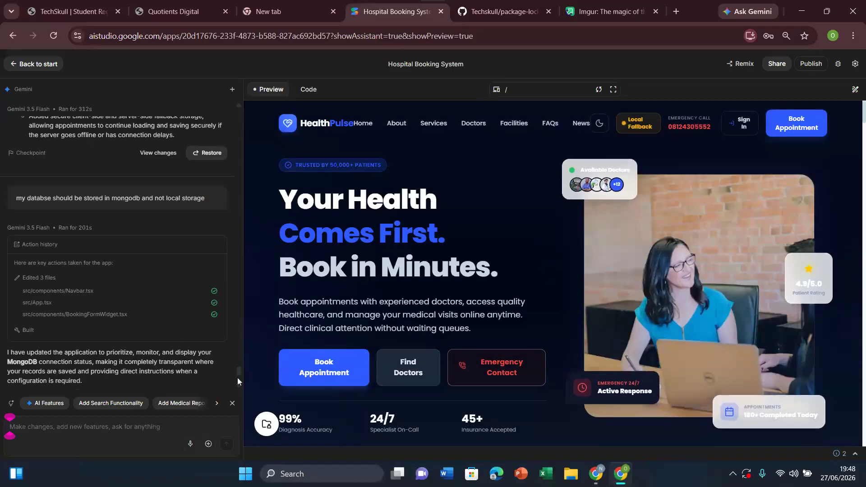
drag(239, 370, 238, 373)
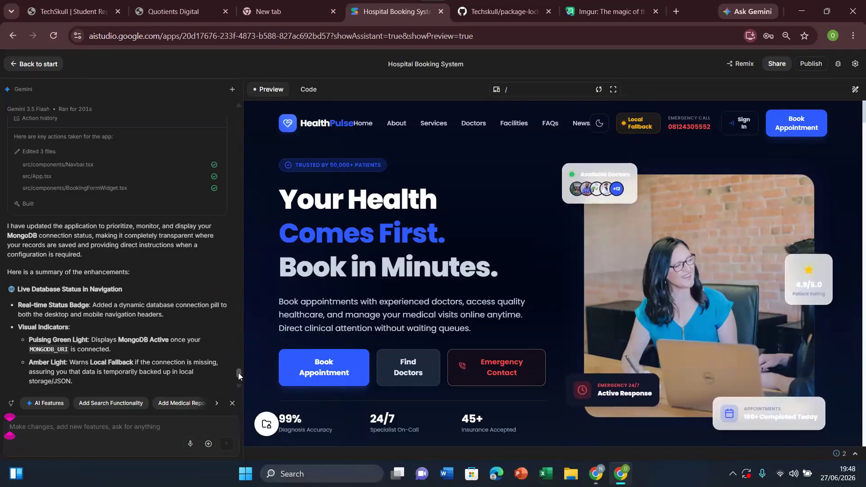
scroll(238, 373, down, 1)
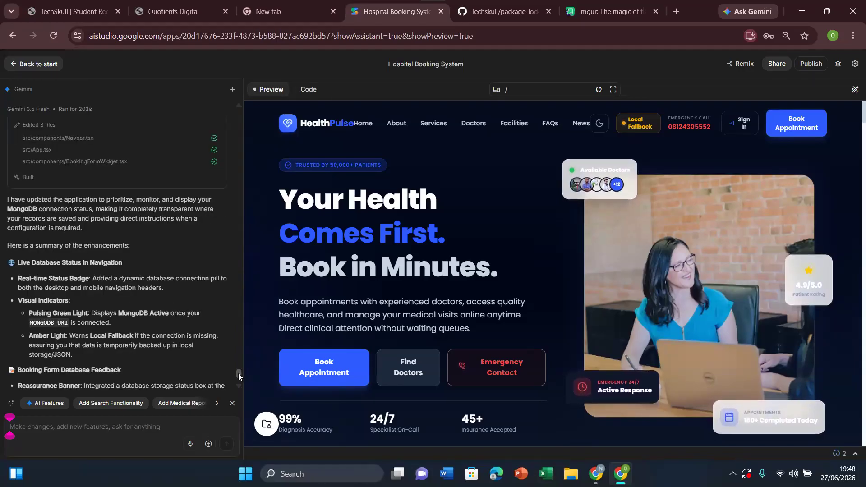
scroll(238, 372, down, 1)
scroll(238, 374, down, 1)
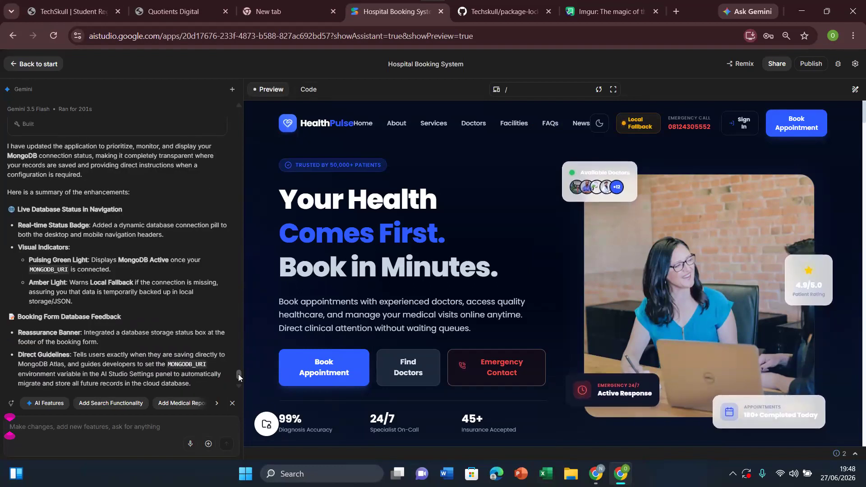
scroll(238, 374, down, 2)
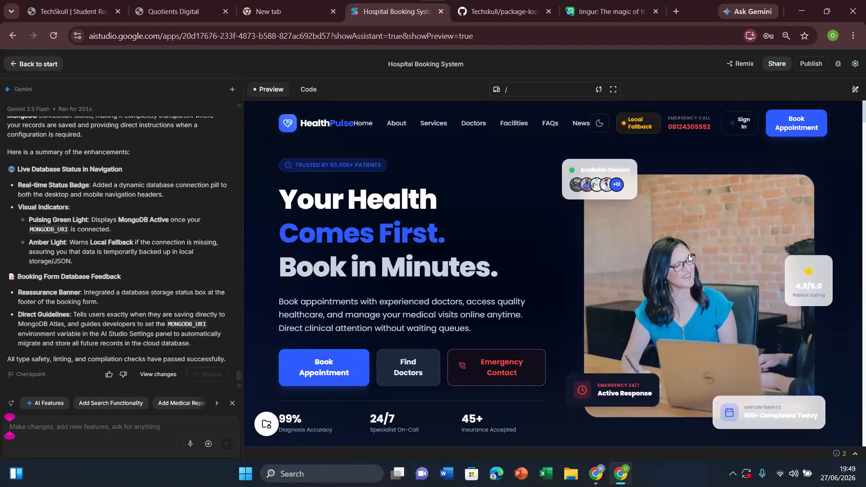
Step: Return to MongoDB Atlas, reload Data Explorer and open the admin database in Cluster0 to look for stored records
mouse_move(594, 481)
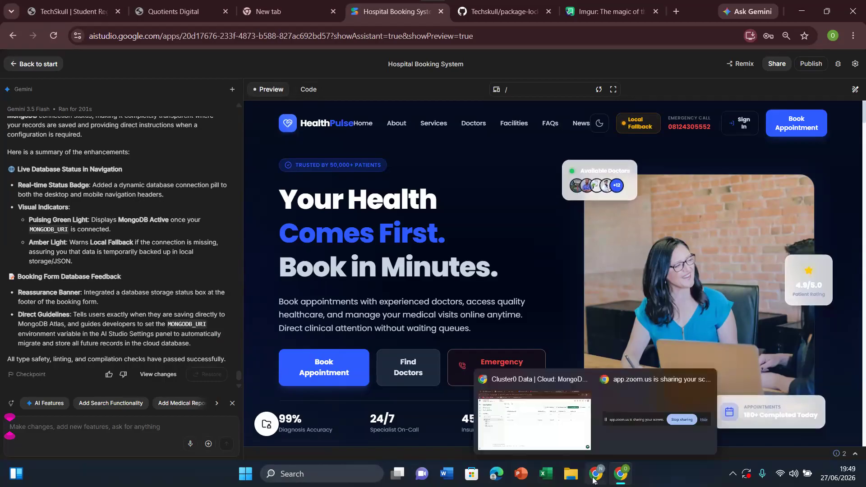
click(535, 422)
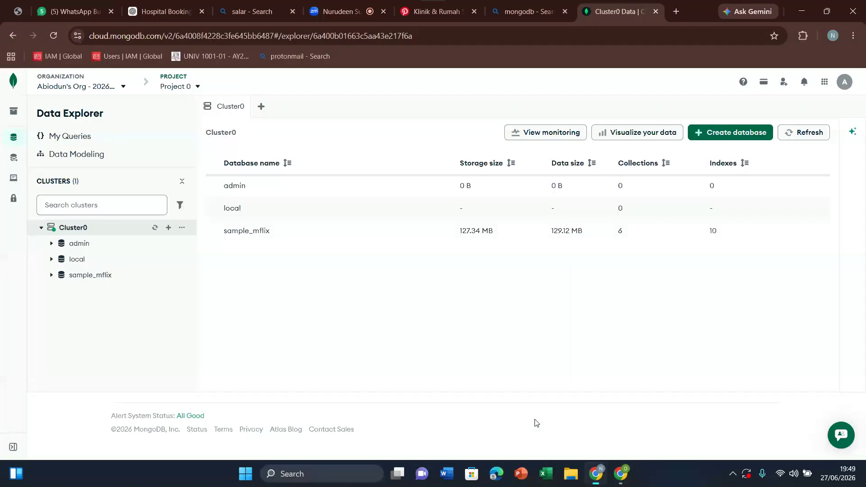
click(53, 36)
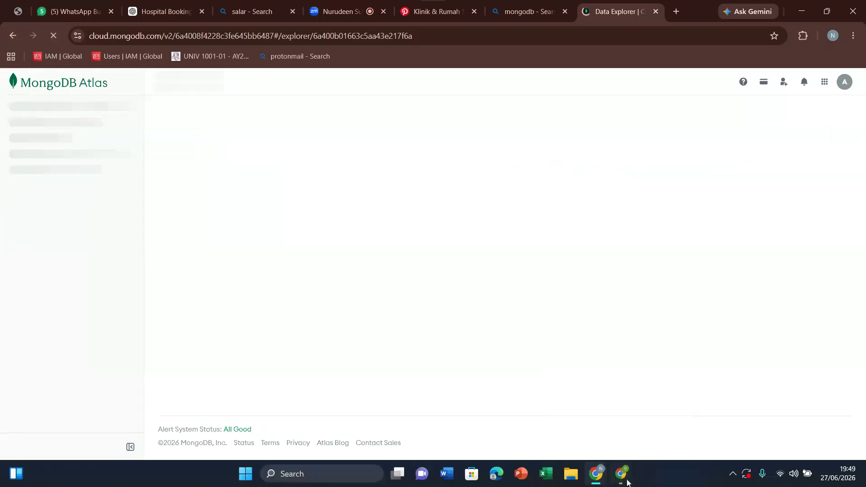
click(627, 481)
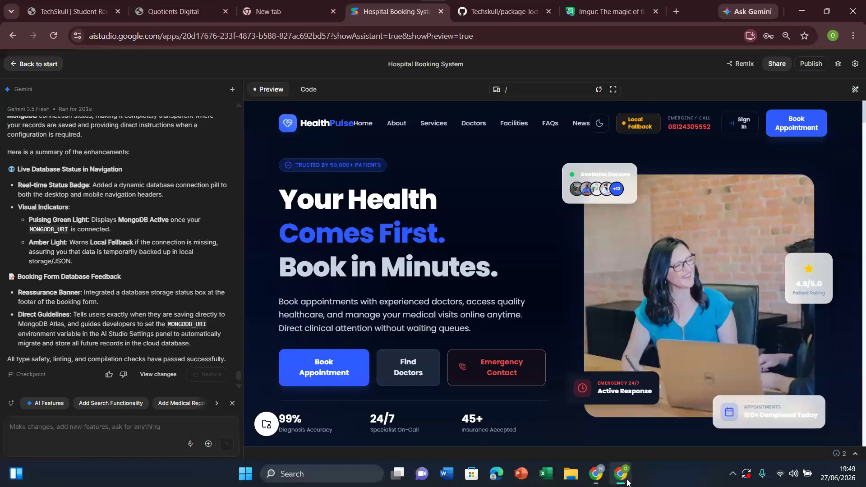
click(742, 123)
click(632, 200)
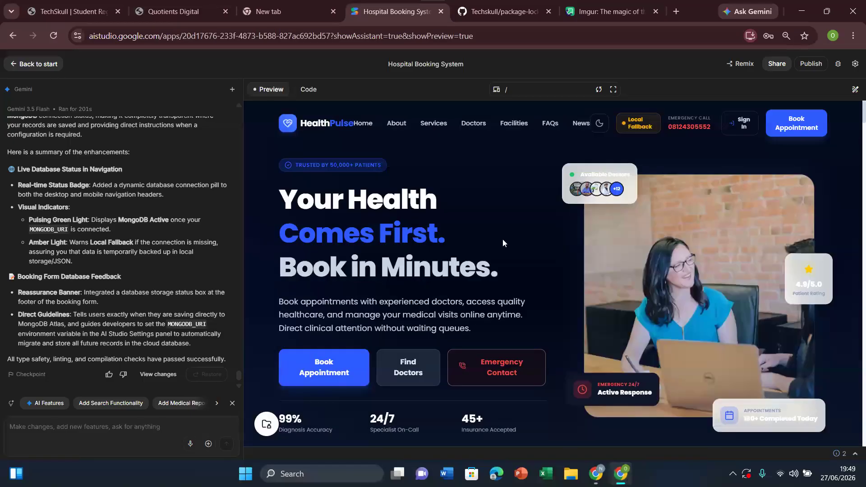
click(596, 477)
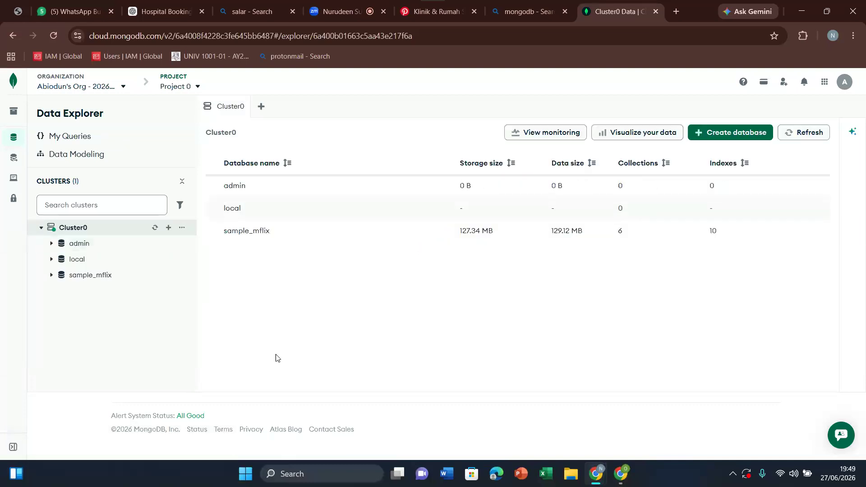
click(96, 248)
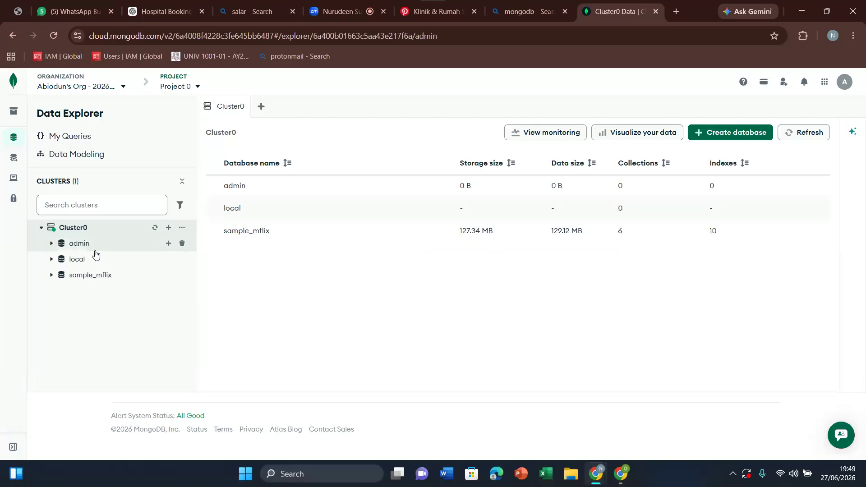
Step: In AI Studio, send Gemini the prompt "my databse is not created automatically in mongodb and it is not connected to my application"
click(623, 478)
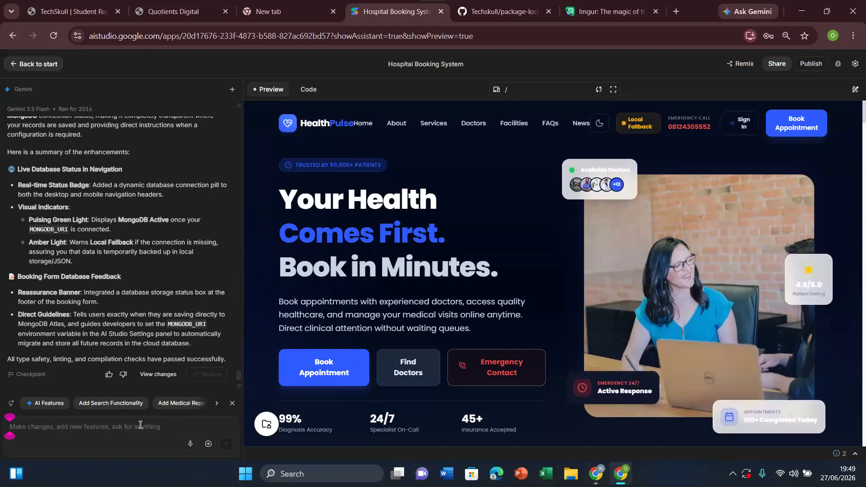
text(m)
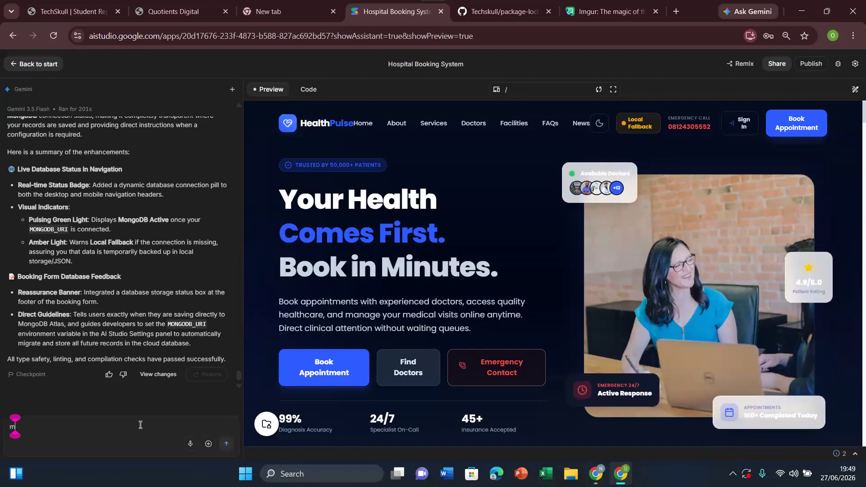
text(y)
key(BackSpace)
key(BackSpace)
key(BackSpace)
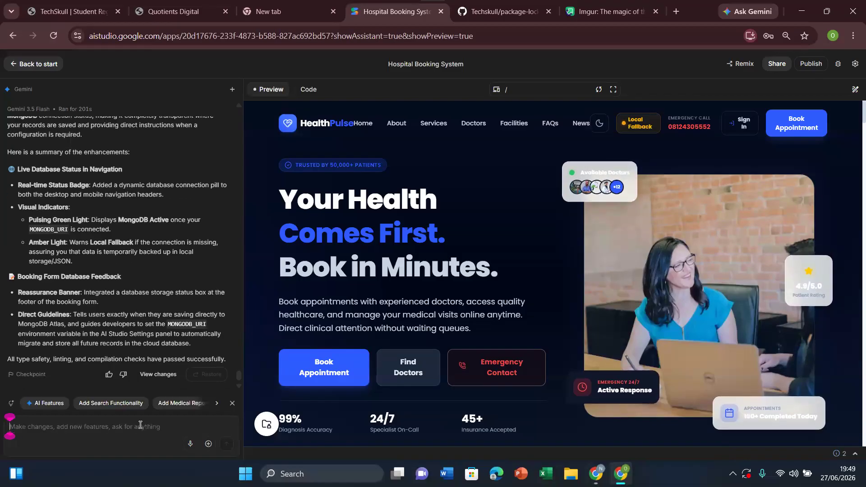
text(my databs)
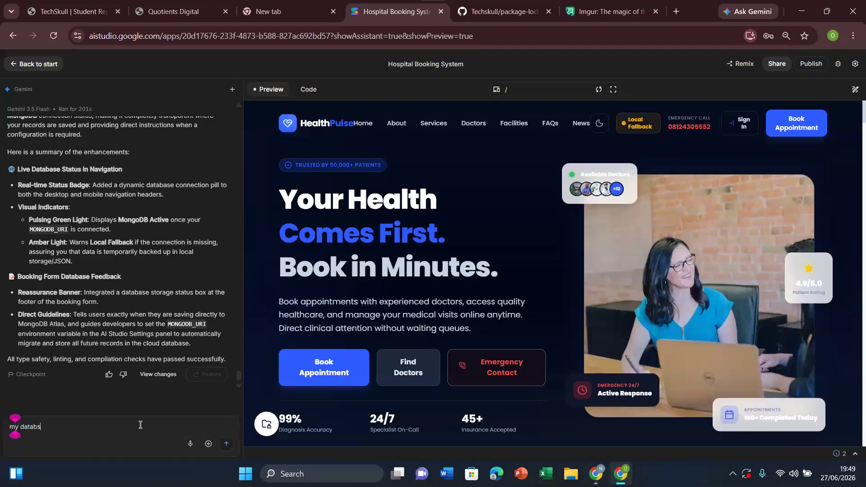
text(e is not created autom)
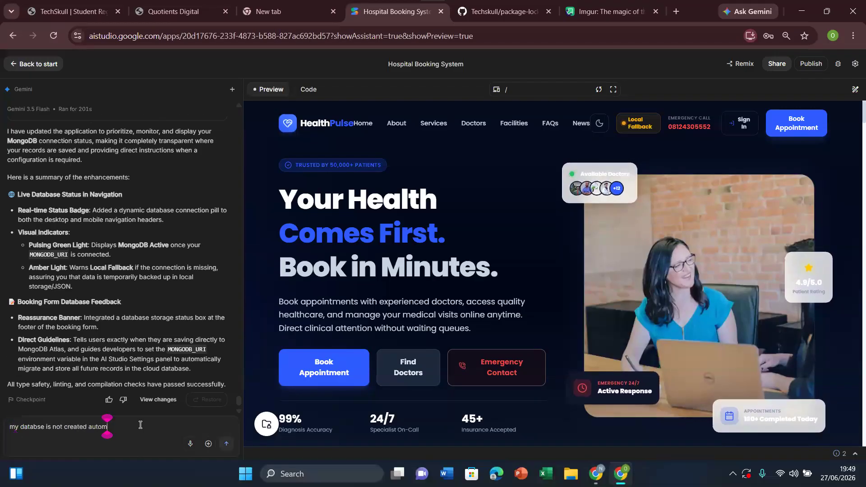
text(atically i)
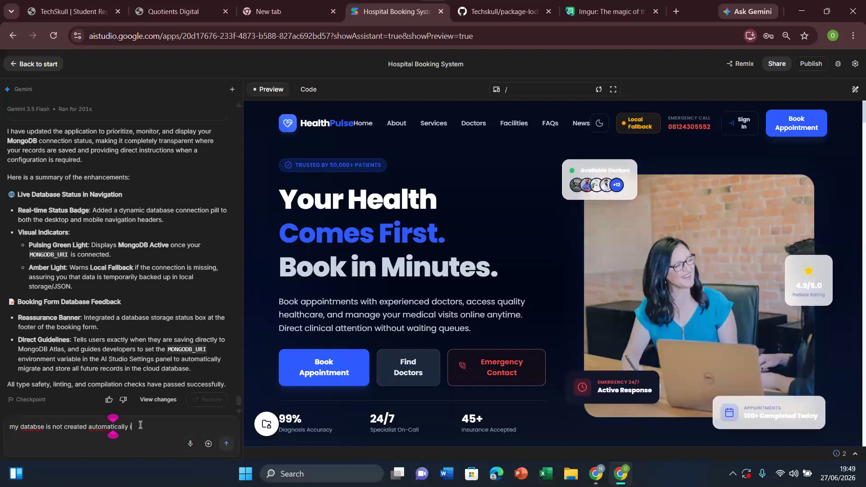
text(n mong)
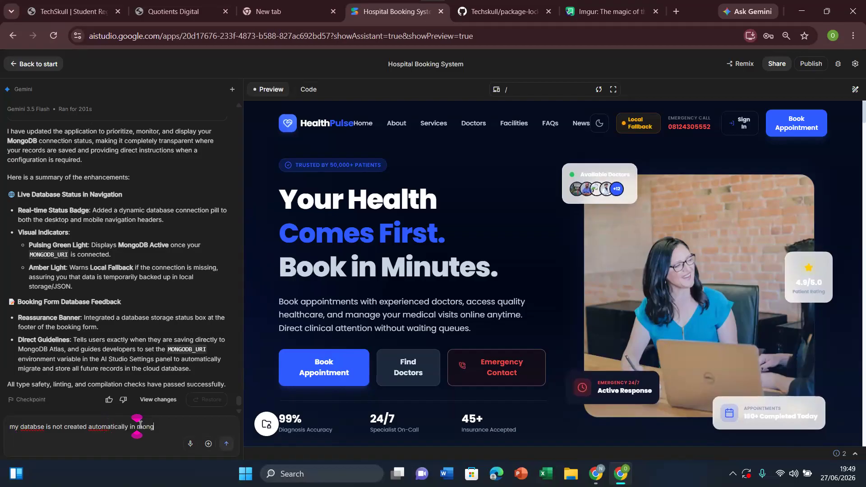
text(odb a)
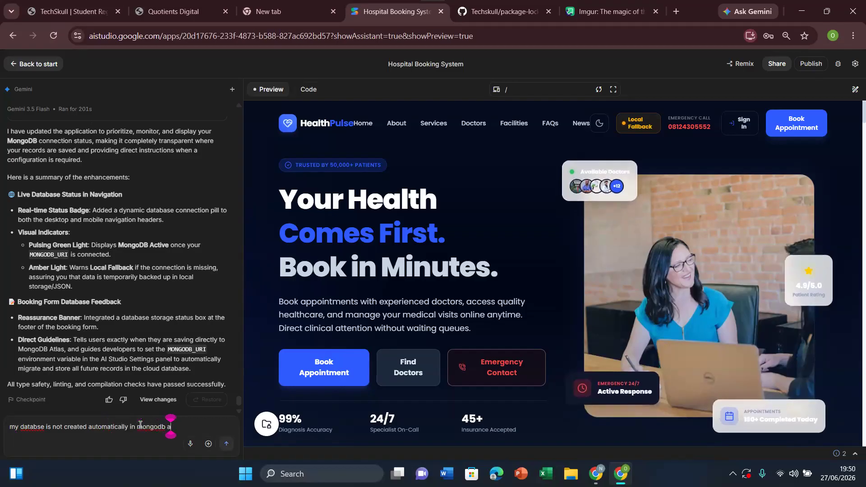
text(nd it is not connected )
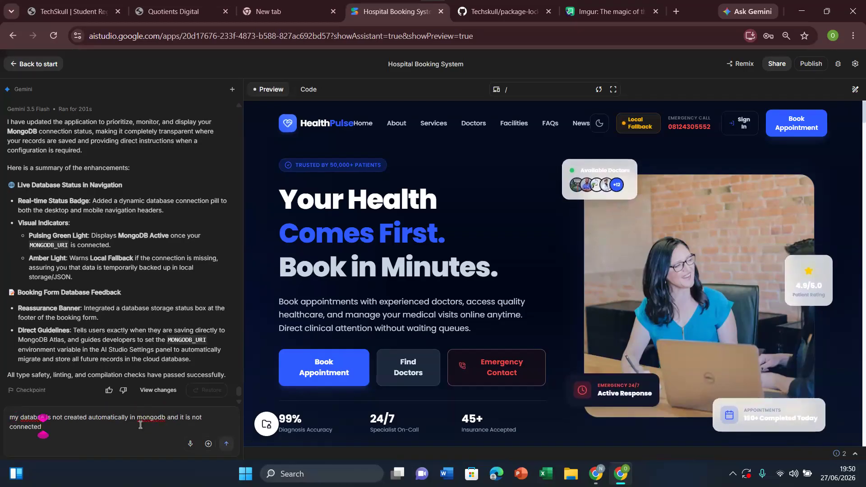
text(to my)
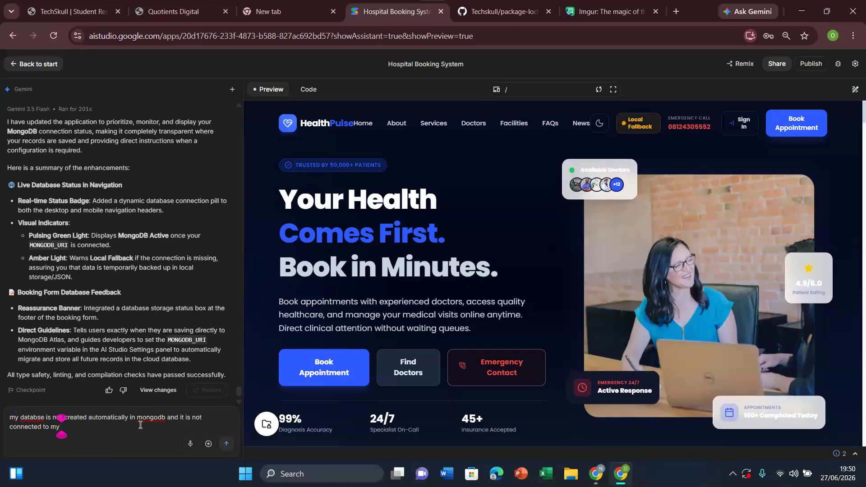
text( application)
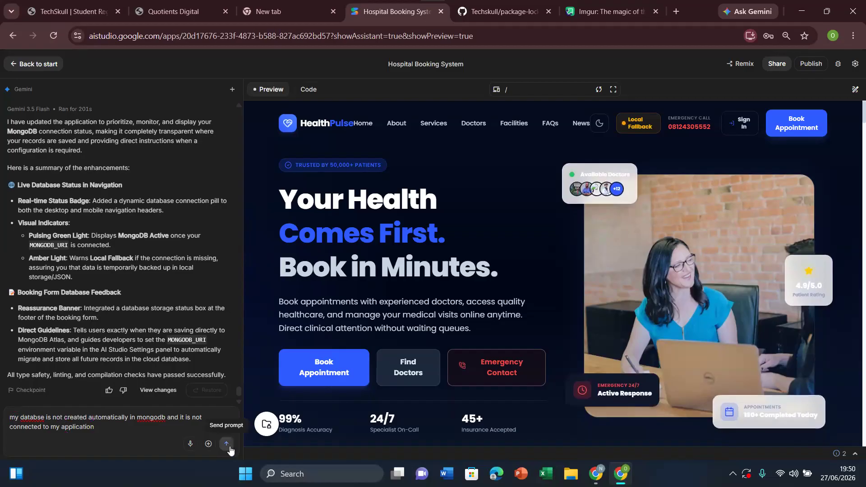
click(229, 448)
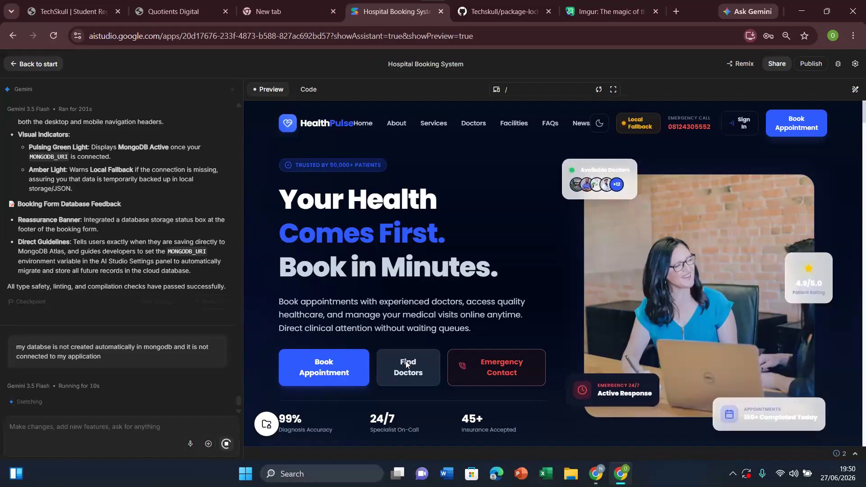
Step: Open the app's secrets, reveal the MONGODB_URI value and copy it
click(856, 70)
click(836, 64)
click(800, 66)
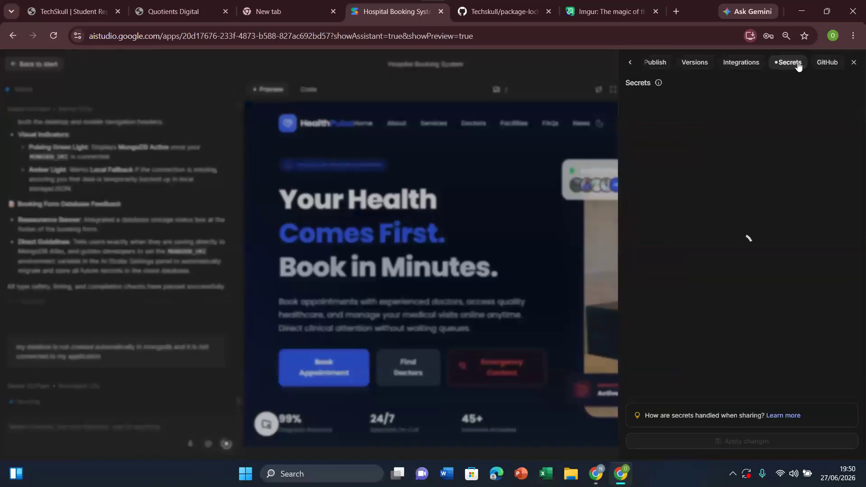
click(815, 152)
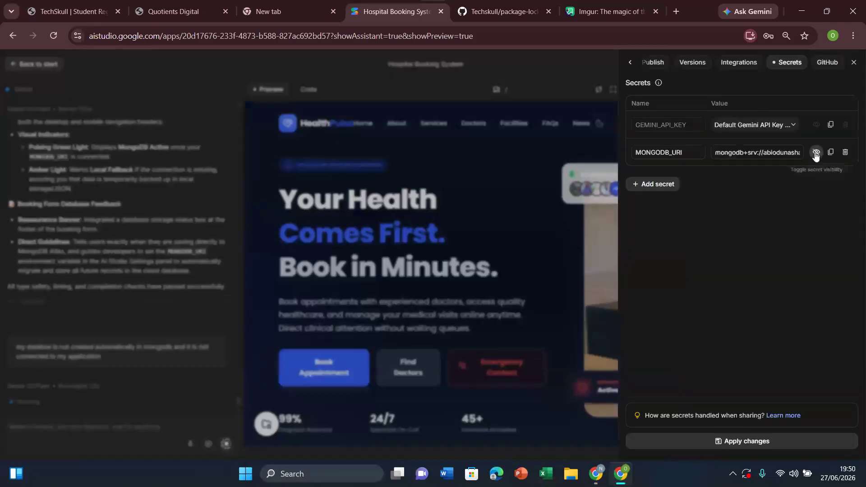
click(788, 153)
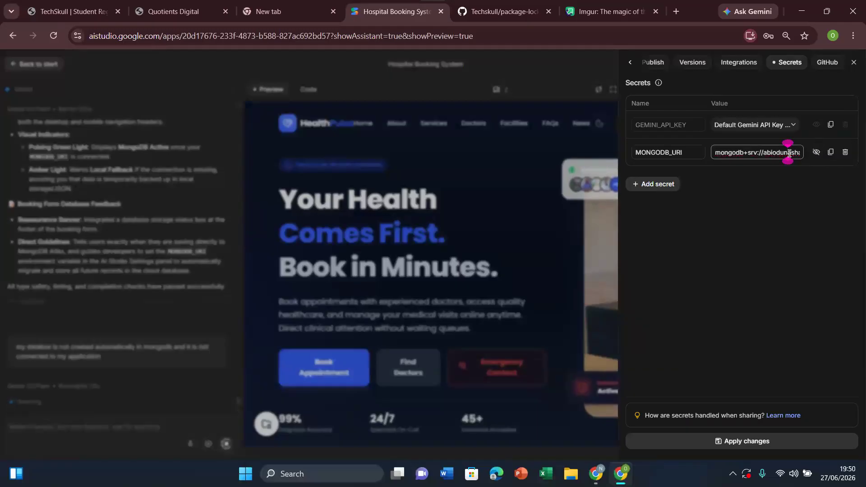
triple_click(788, 152)
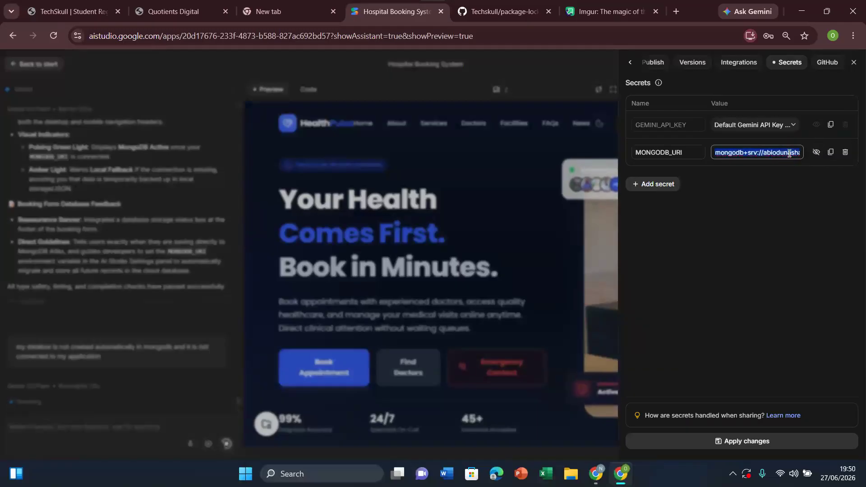
click(501, 231)
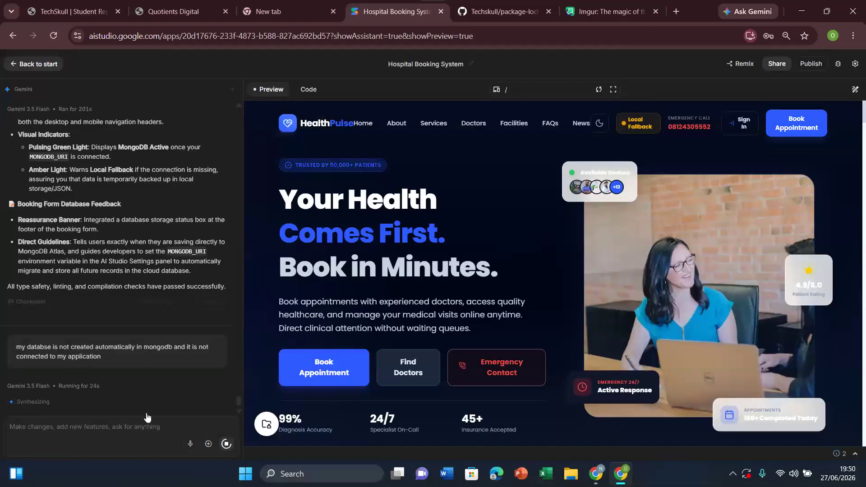
Step: Paste the MongoDB connection string into the Gemini prompt to inspect it in full, and clear the prompt
click(111, 432)
key(ctrl+v)
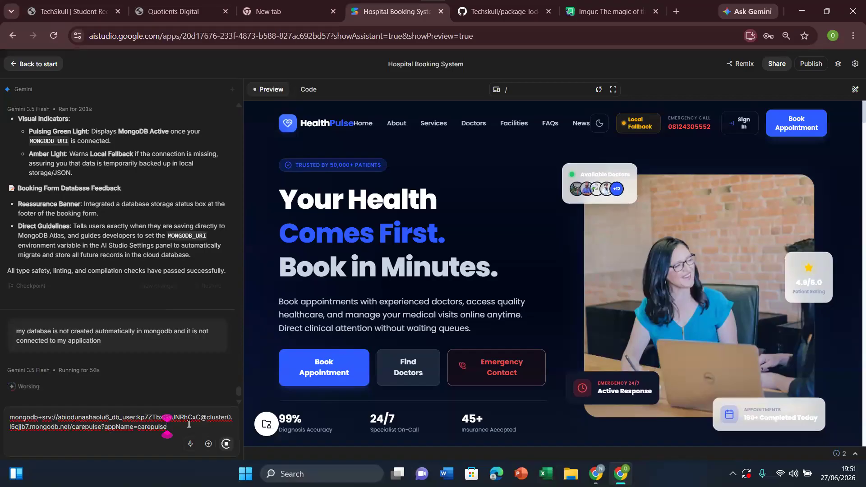
key(ctrl+a)
key(BackSpace)
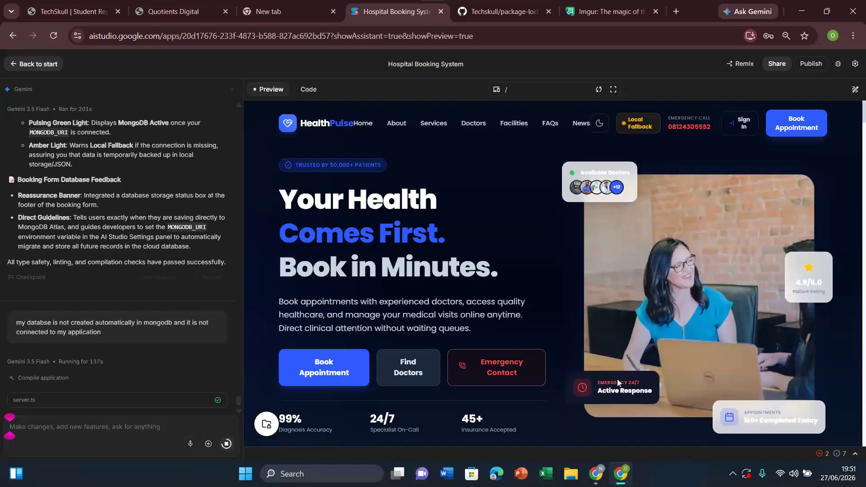
Step: Go back to MongoDB Atlas and reload the admin database view to check for new databases or collections
click(599, 481)
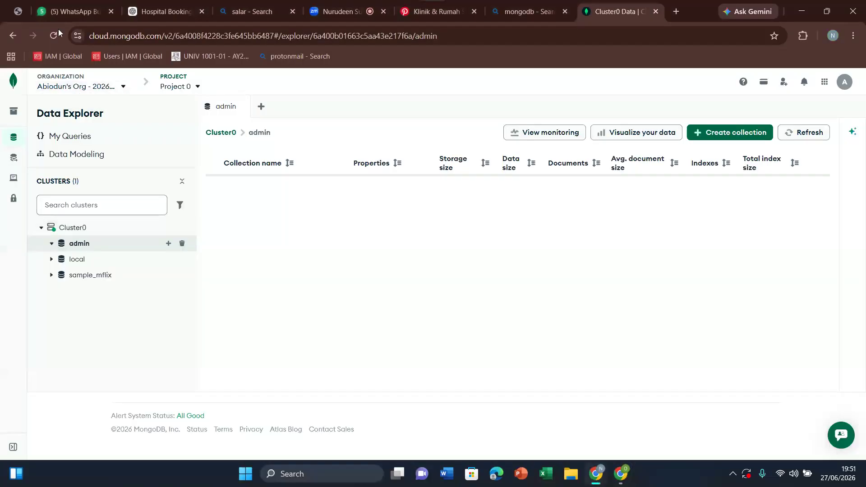
click(47, 44)
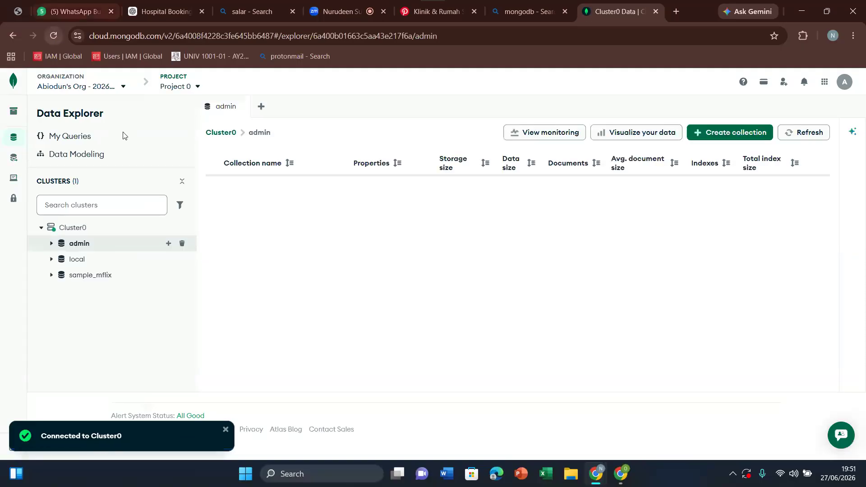
mouse_move(623, 478)
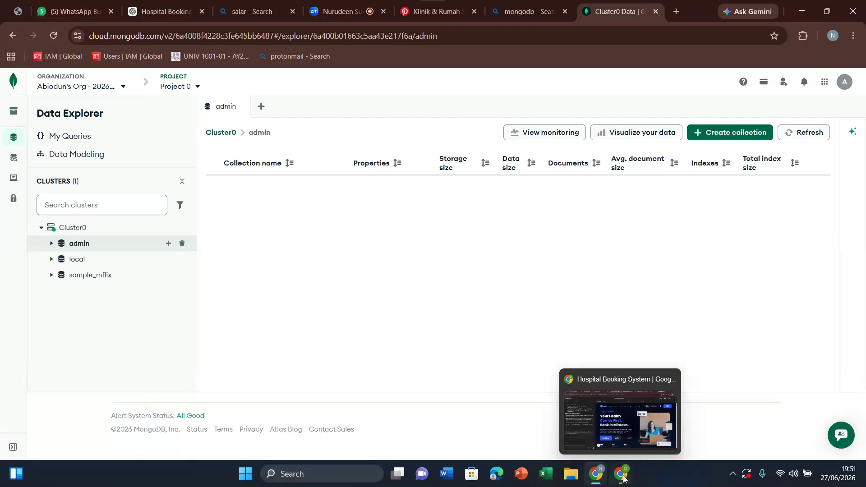
Step: Switch to AI Studio, review Gemini's change summary and open the patient sign-up form in the Hospital Booking System preview
click(624, 479)
scroll(233, 364, down, 3)
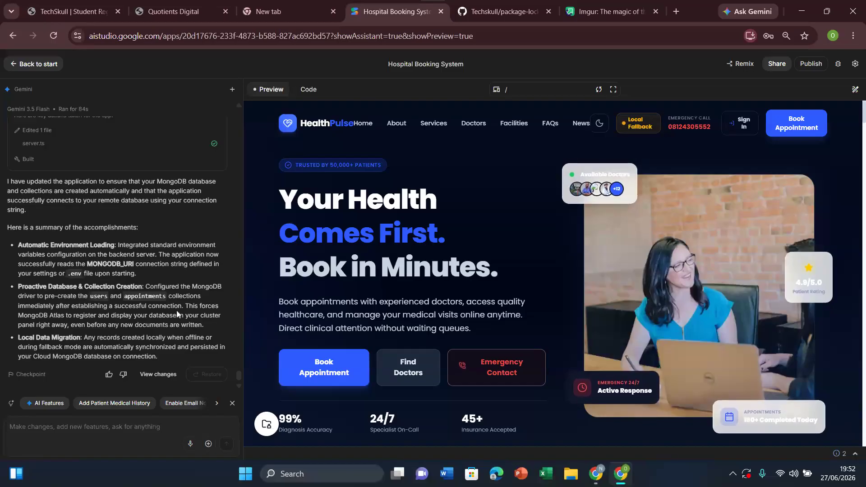
click(738, 134)
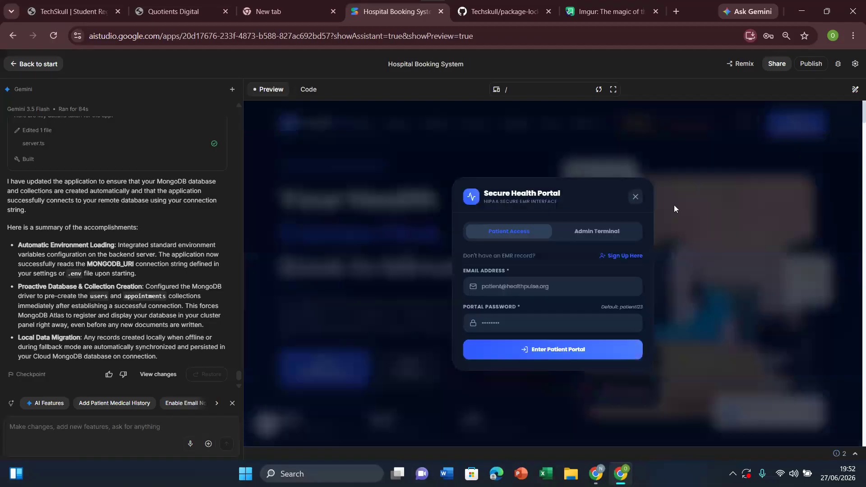
click(630, 255)
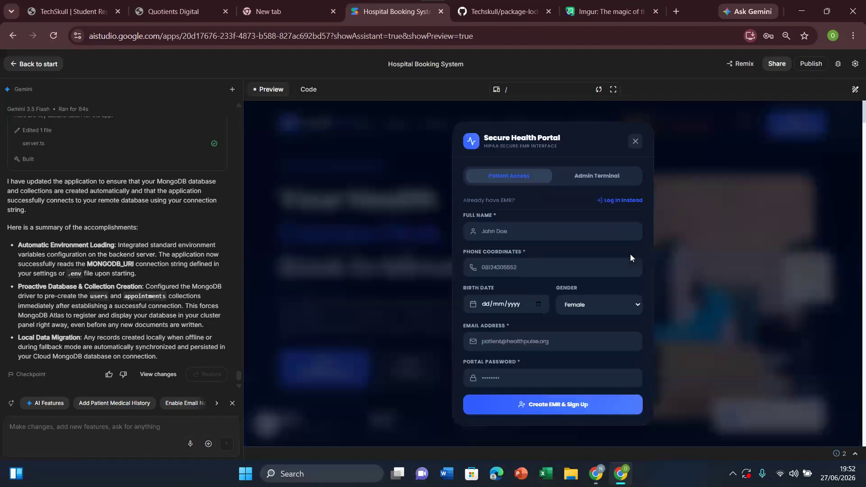
Step: Enter the test patient's full name, phone number and birth date in the sign-up form
click(504, 226)
text(Man BRO)
click(517, 269)
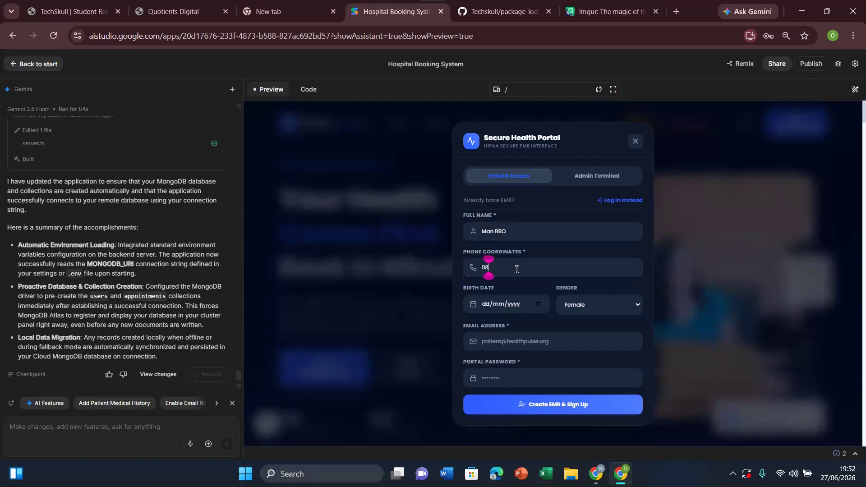
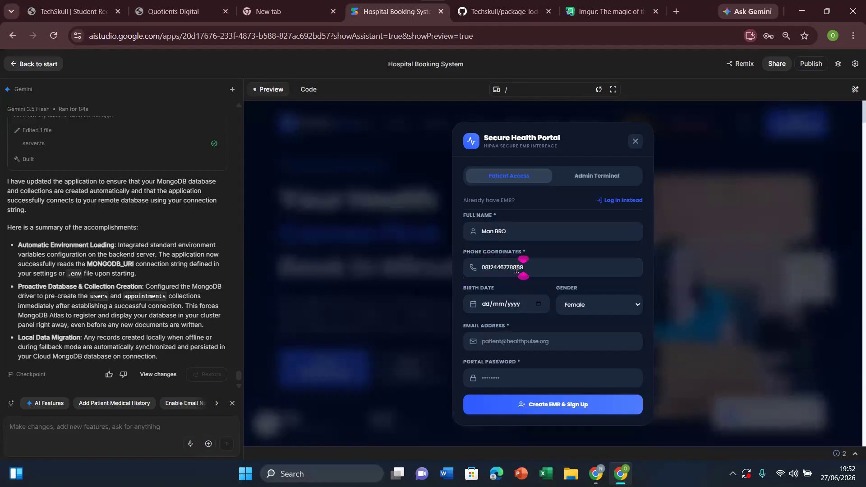
click(539, 304)
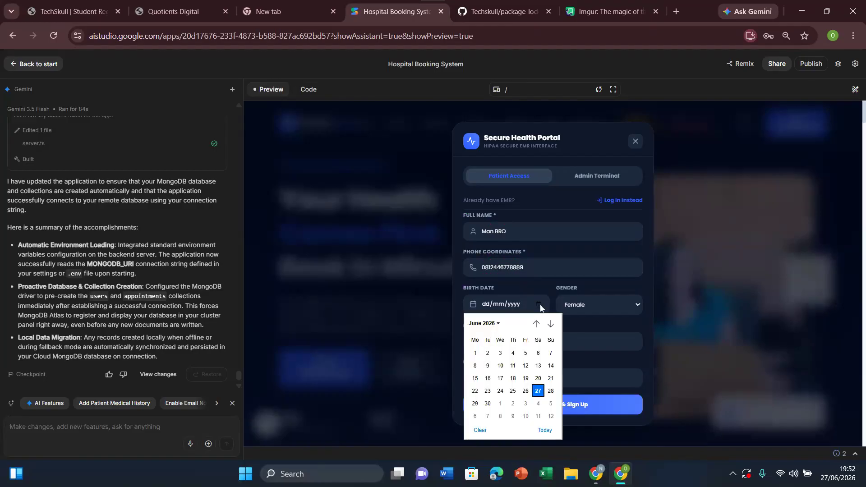
click(513, 379)
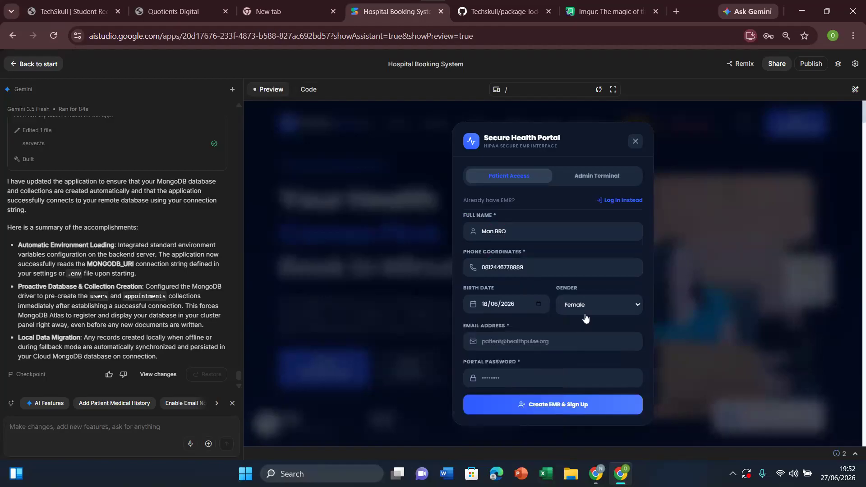
Step: Fill in the email address and portal password from a saved login, verifying with the device PIN, and submit the sign-up
click(531, 344)
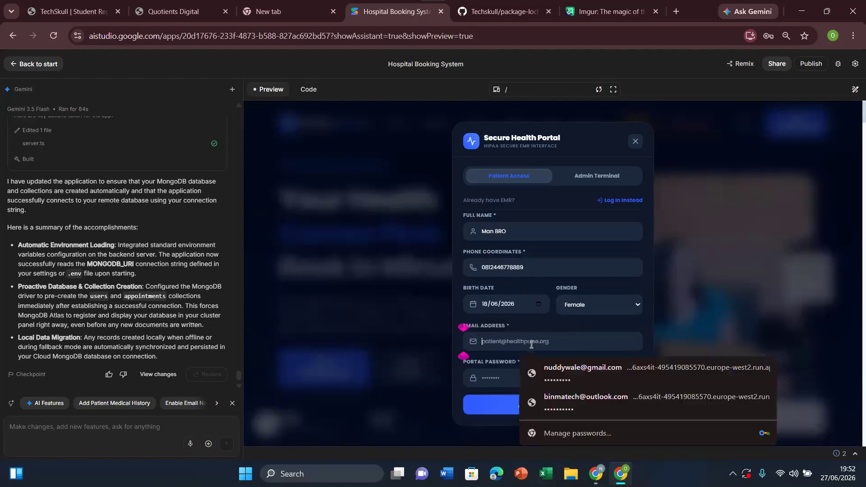
click(570, 375)
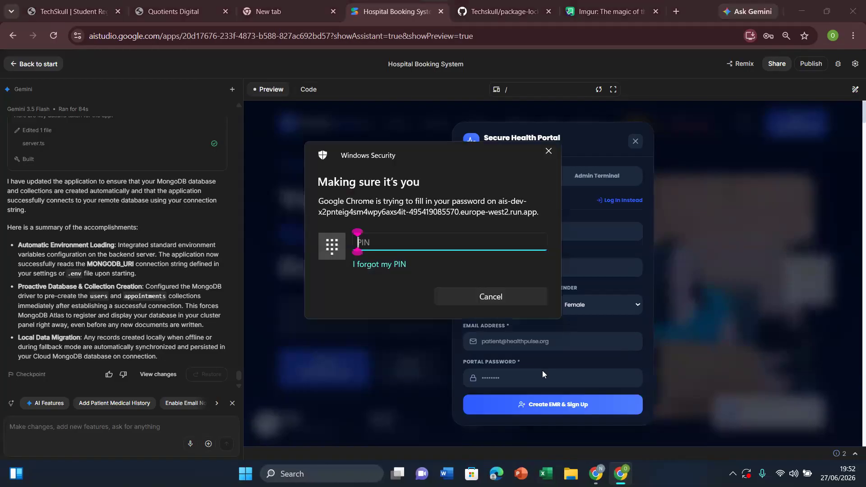
key(Escape)
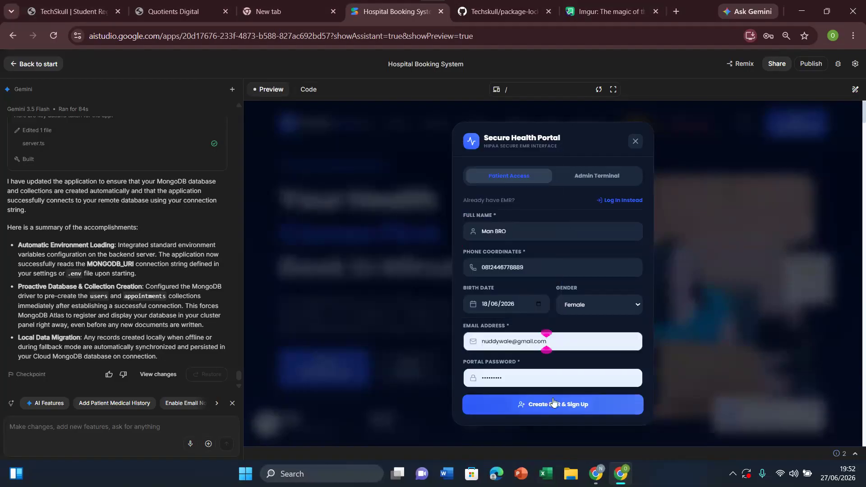
click(557, 404)
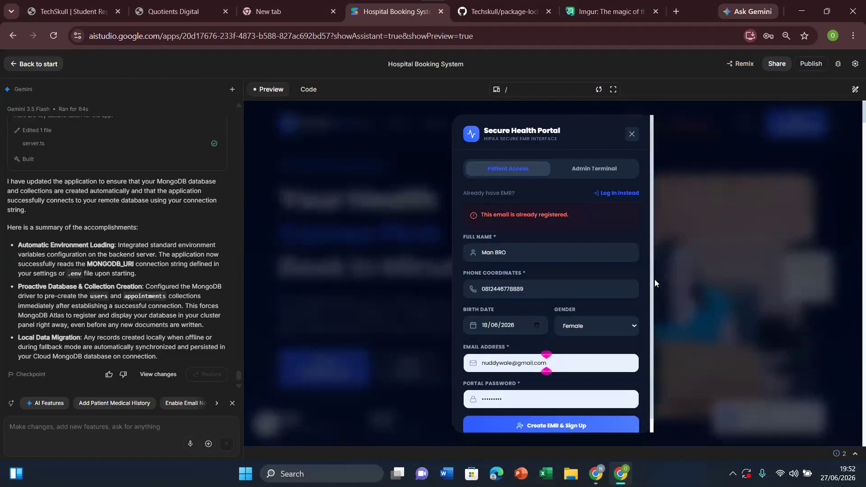
Step: Replace the sign-up email with a different address, create the patient account and save its login in the browser
scroll(652, 278, down, 1)
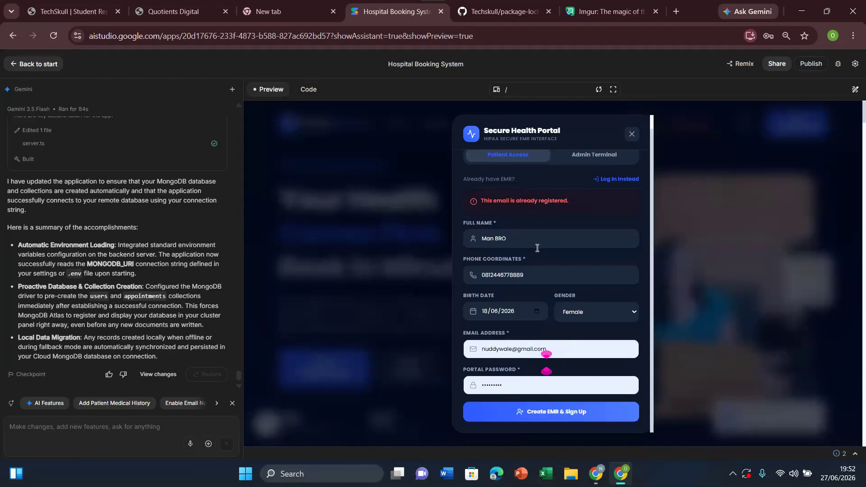
click(554, 351)
key(ctrl+a)
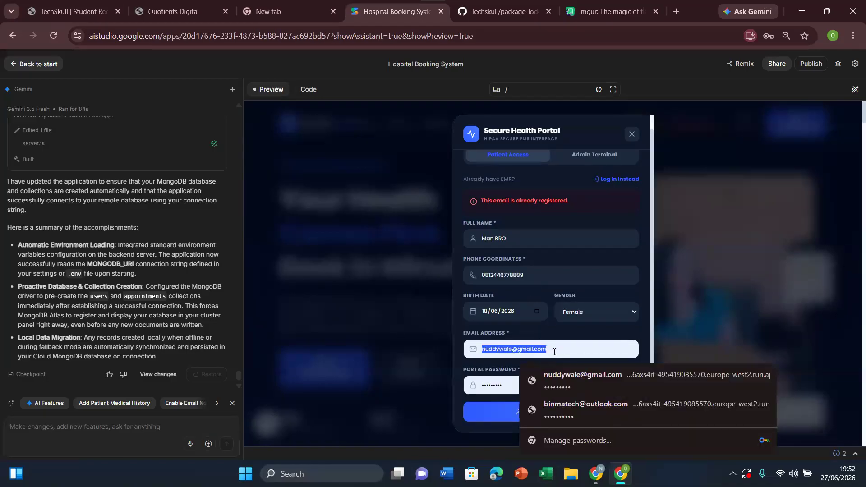
key(BackSpace)
key(Tab)
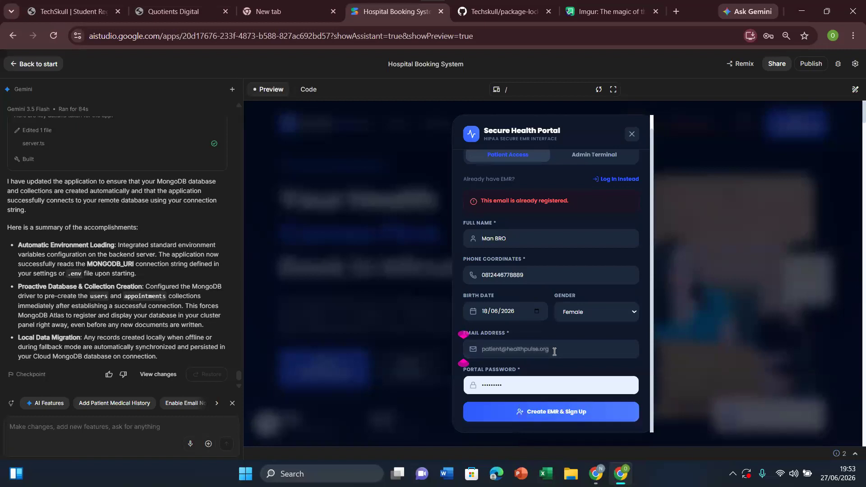
click(555, 352)
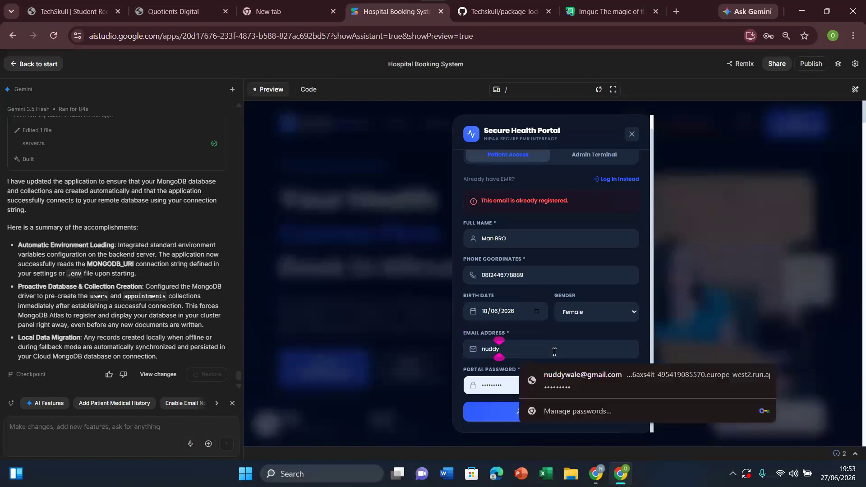
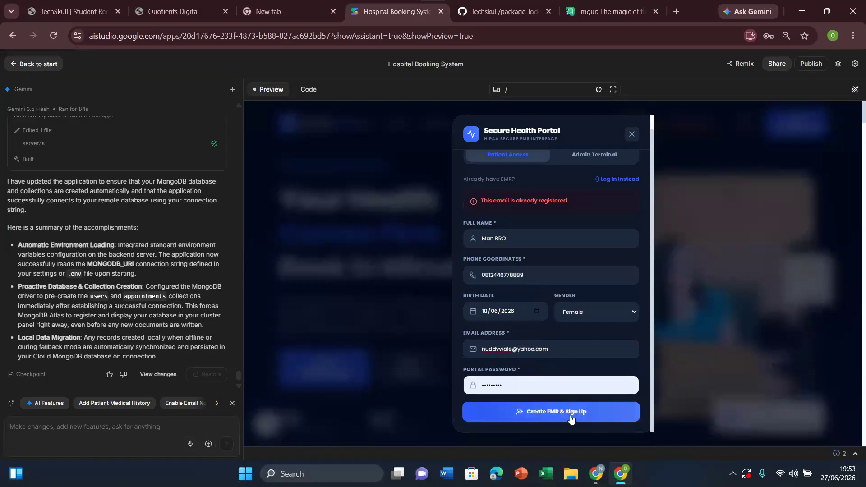
click(571, 419)
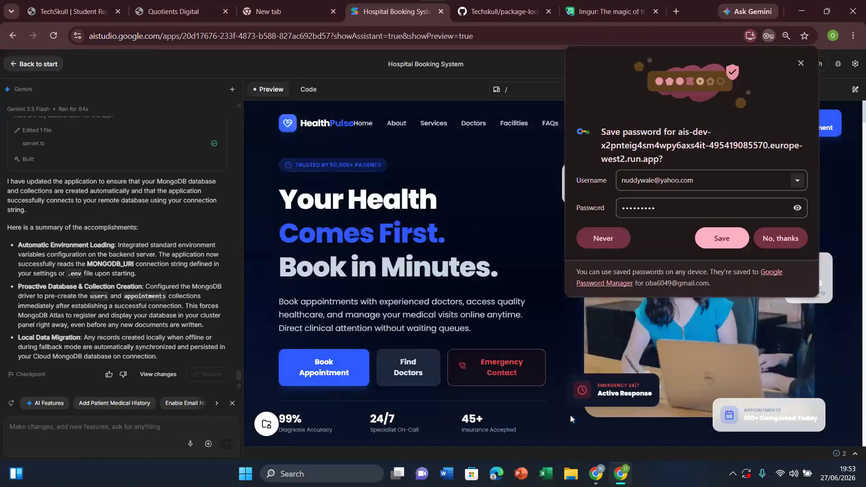
click(731, 238)
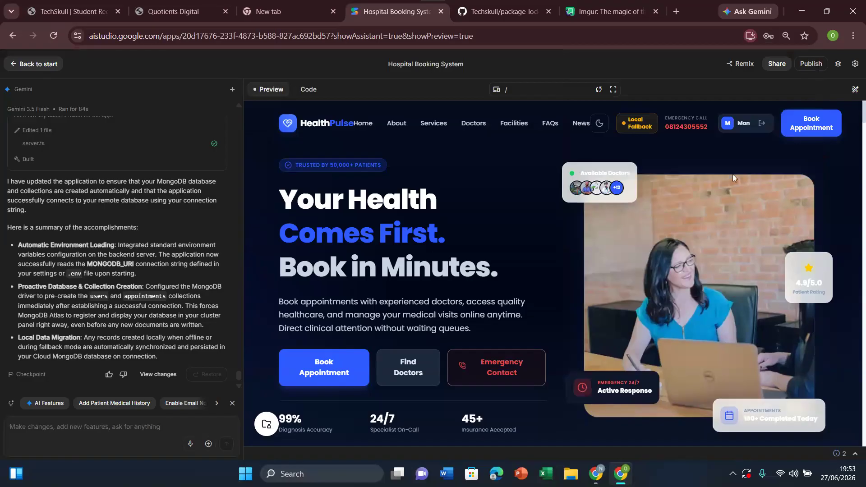
Step: Switch to MongoDB Atlas and reload the Data Explorer to check whether the new patient account was stored
click(597, 473)
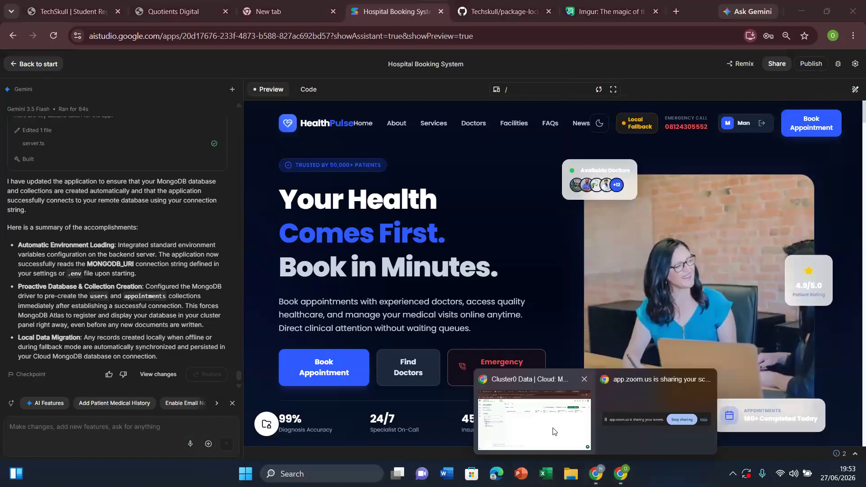
click(554, 432)
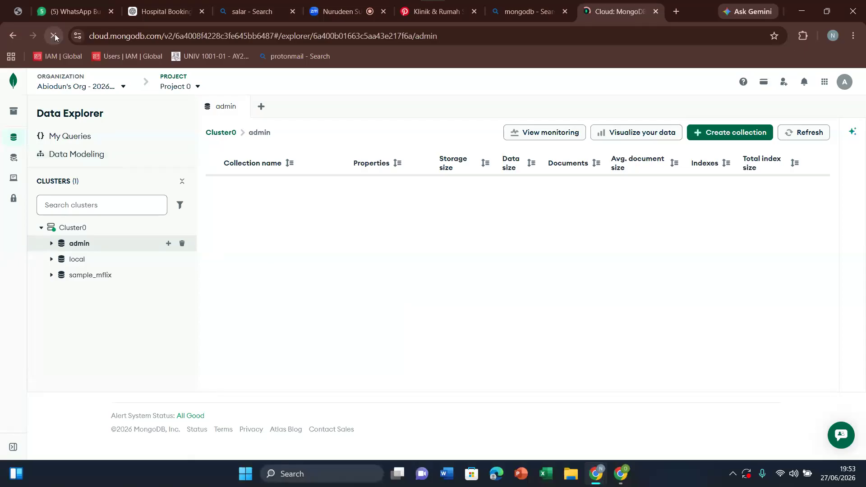
click(55, 35)
Step: Back in AI Studio, send Gemini the prompt "what is the name of the database"
click(619, 480)
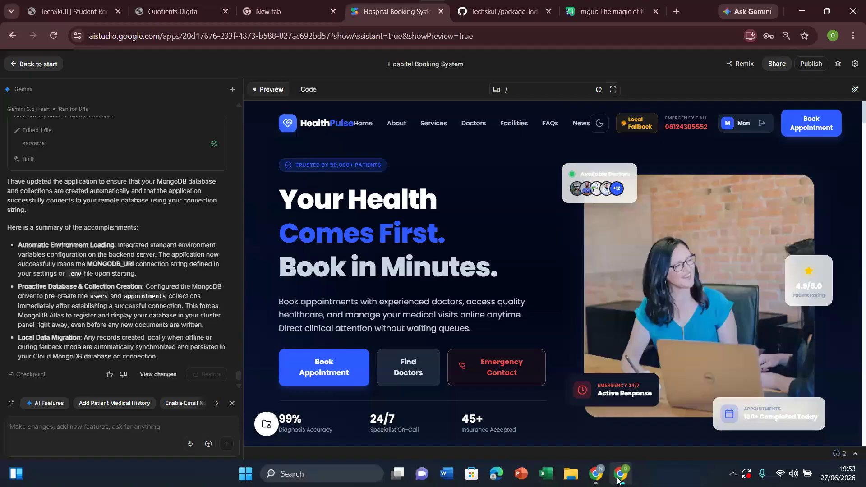
click(164, 426)
text(what is the name of the databse)
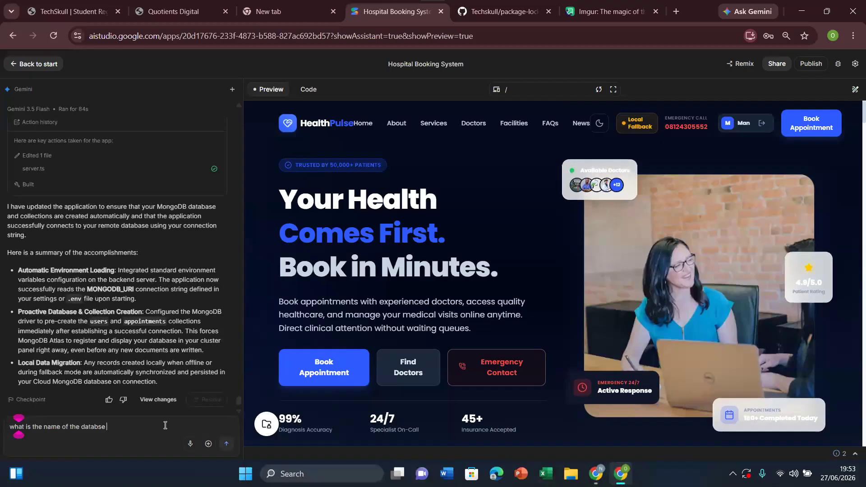
key(BackSpace)
key(BackSpace)
text(a)
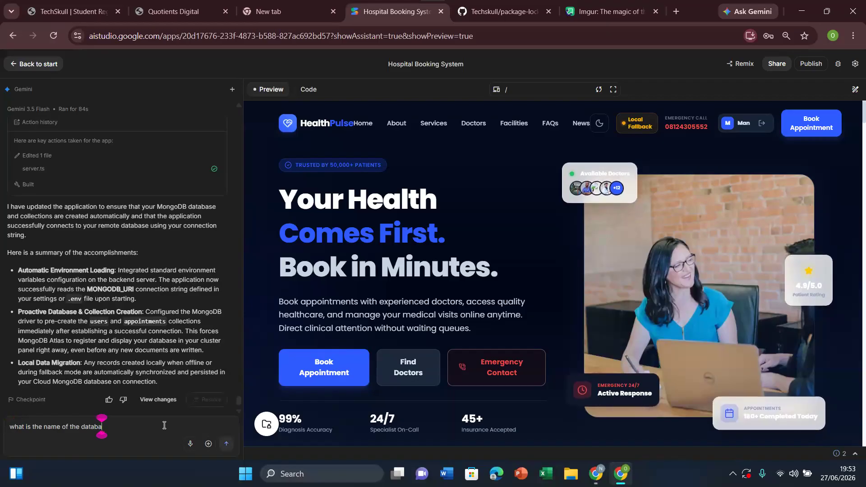
text(se)
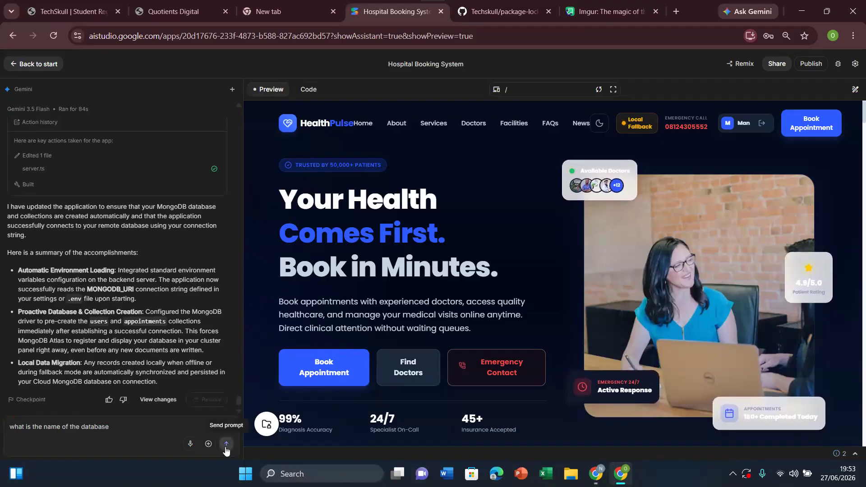
click(227, 446)
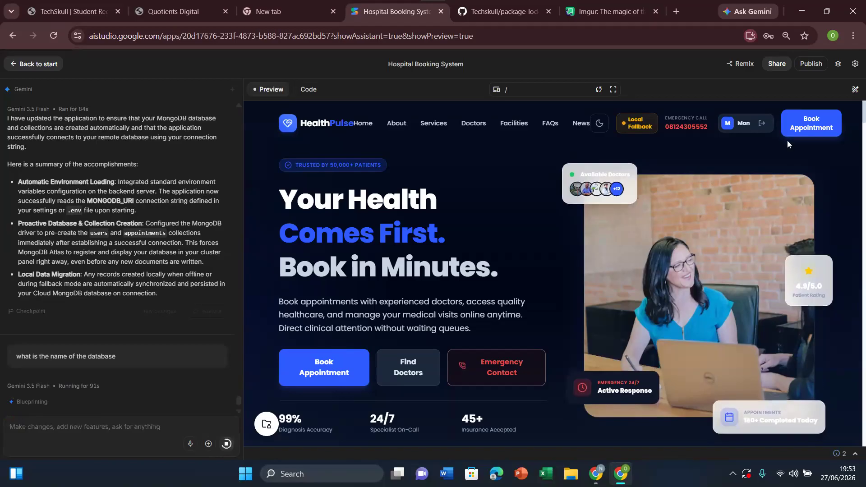
Step: Sign out of the patient account in the preview, and reload Cluster0's Data Explorer in MongoDB Atlas
click(762, 125)
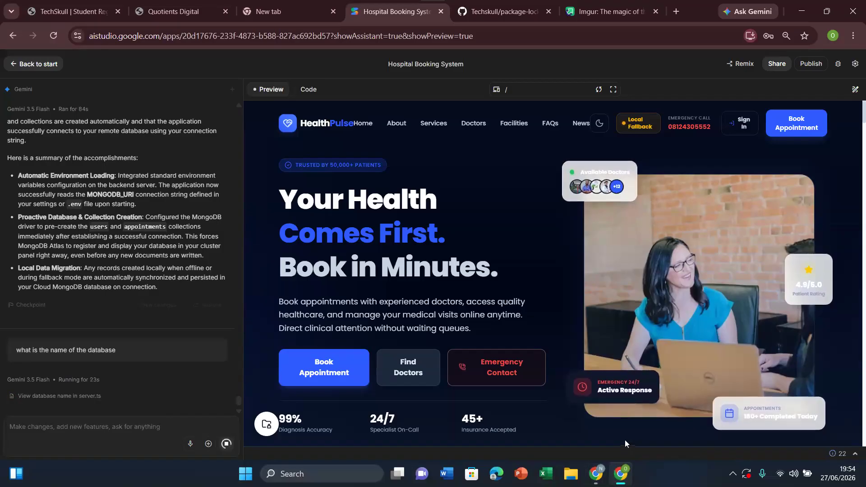
mouse_move(599, 473)
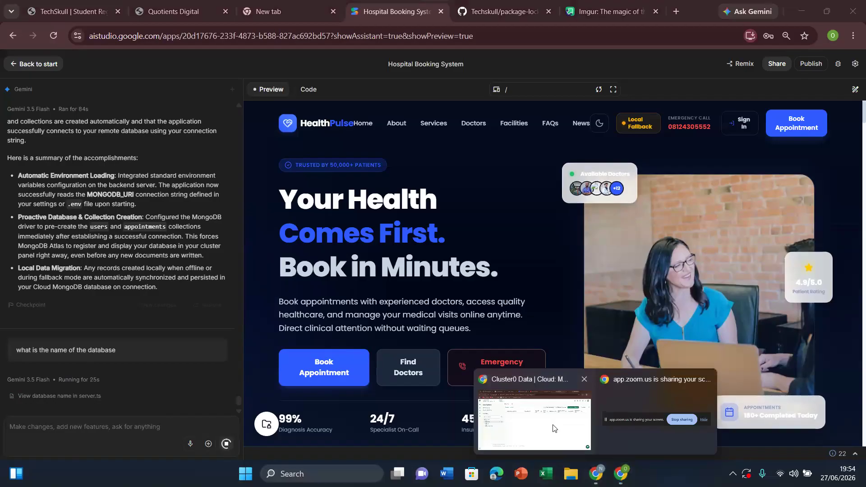
click(532, 416)
mouse_move(155, 230)
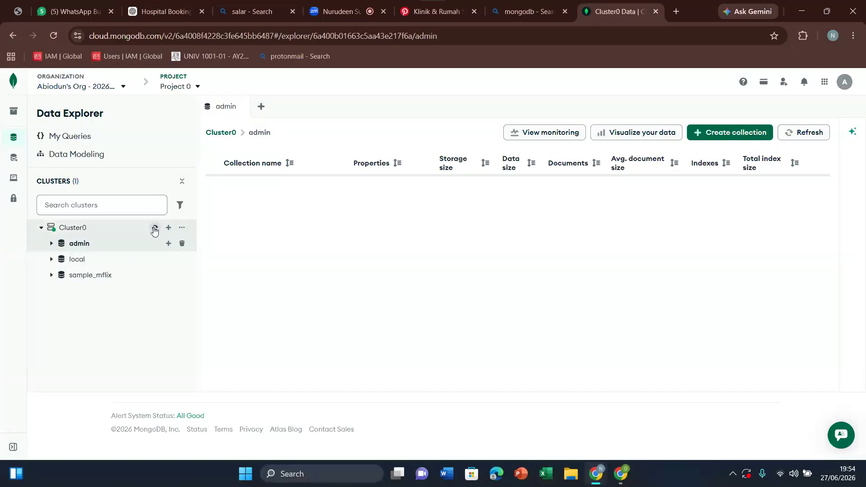
click(53, 36)
click(475, 109)
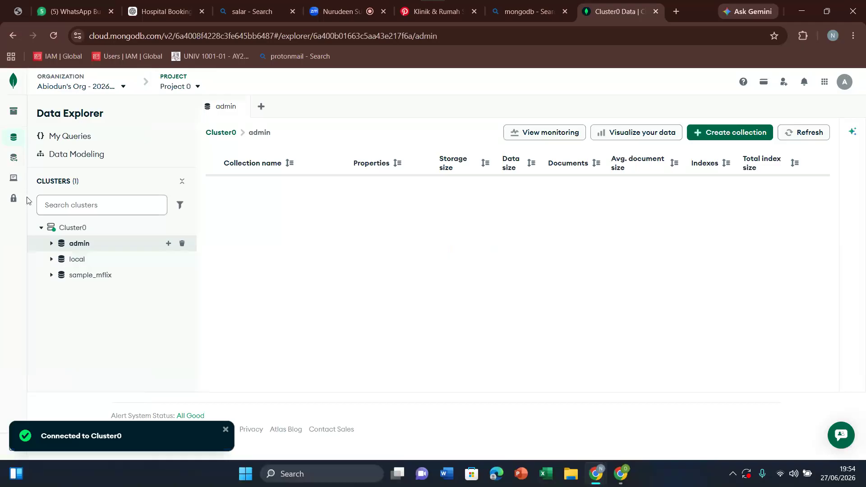
Step: Open the project's Database & Network Access settings in Atlas
mouse_move(19, 198)
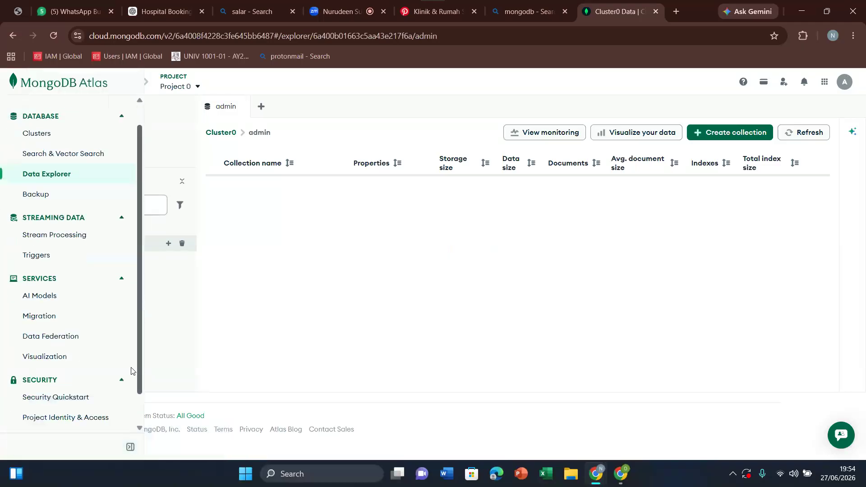
scroll(68, 397, down, 2)
click(52, 403)
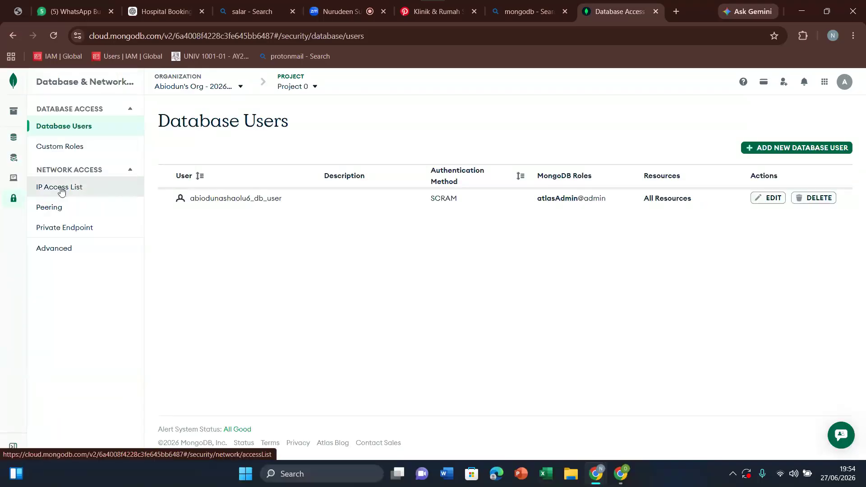
Step: Open the project's IP Access List to check the allowed addresses, and switch to the AI Studio app
click(61, 190)
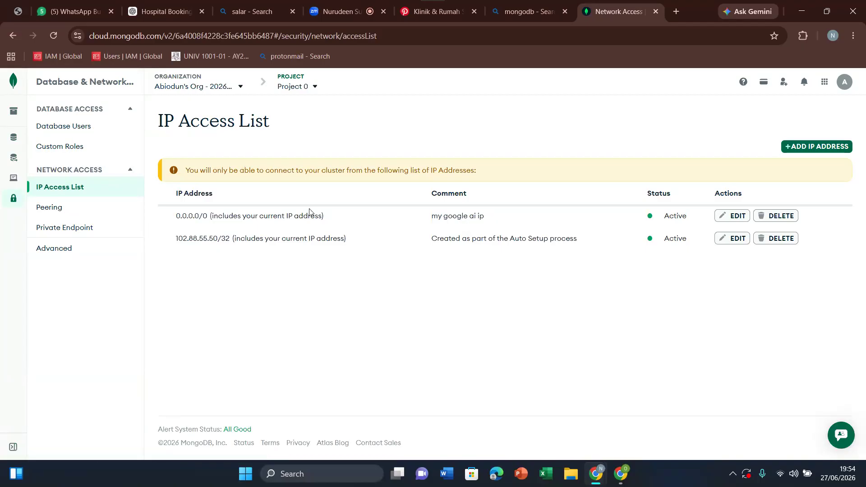
mouse_move(596, 474)
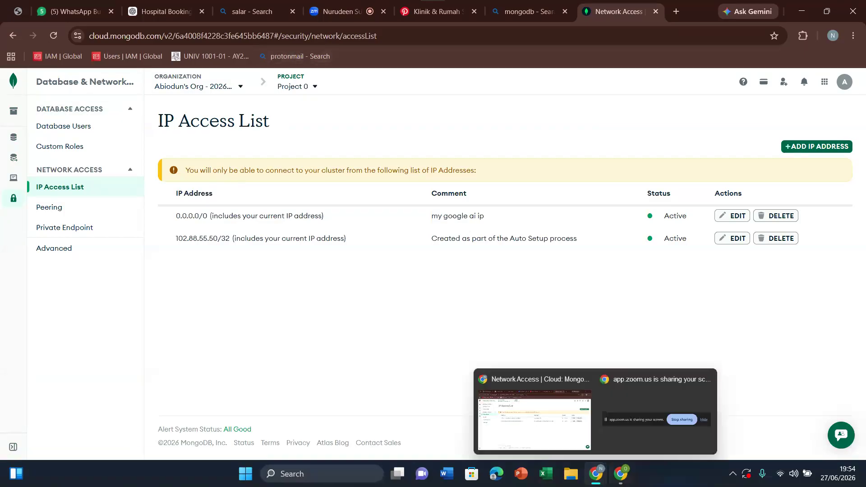
click(621, 479)
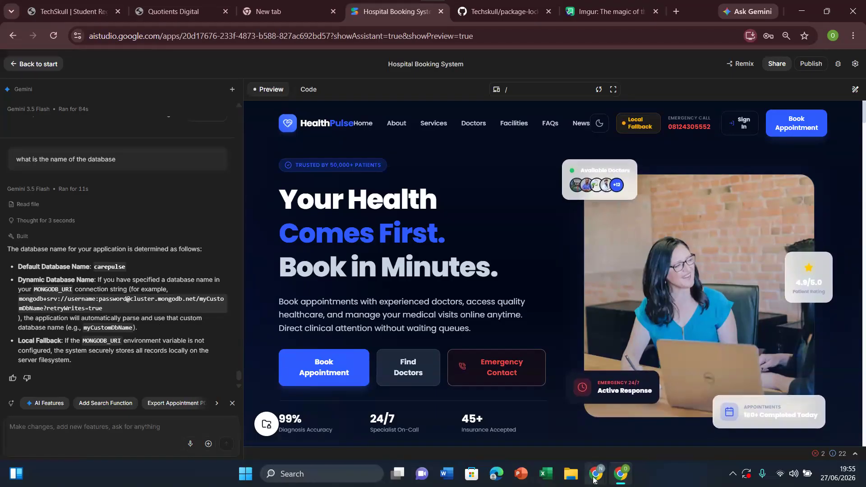
Step: Back in MongoDB Atlas, open Cluster0's connection options for drivers and copy the Node.js connection string
mouse_move(596, 474)
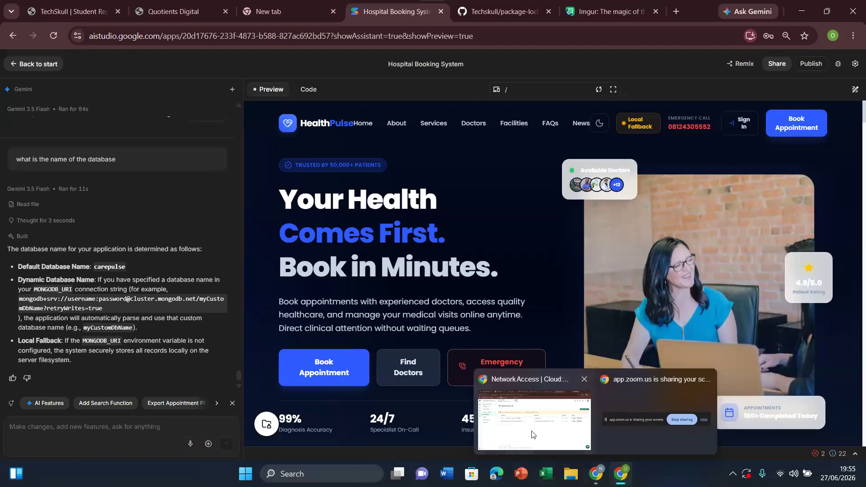
click(532, 435)
click(52, 159)
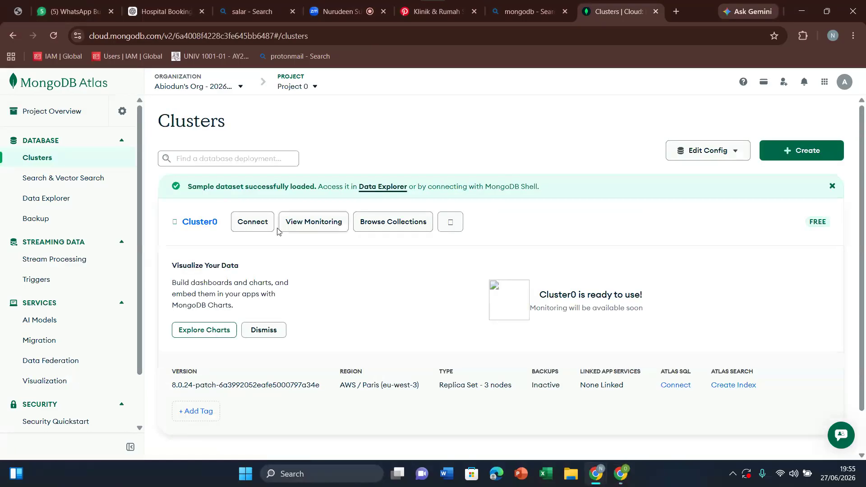
click(259, 225)
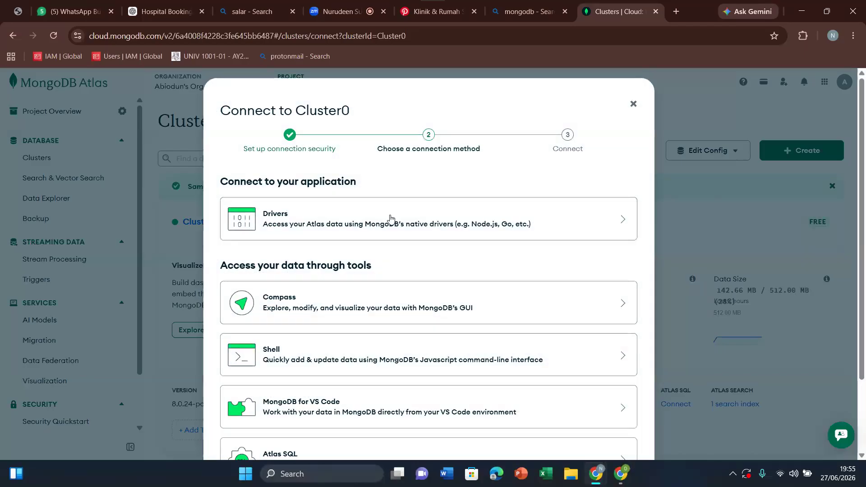
click(396, 217)
scroll(860, 357, down, 5)
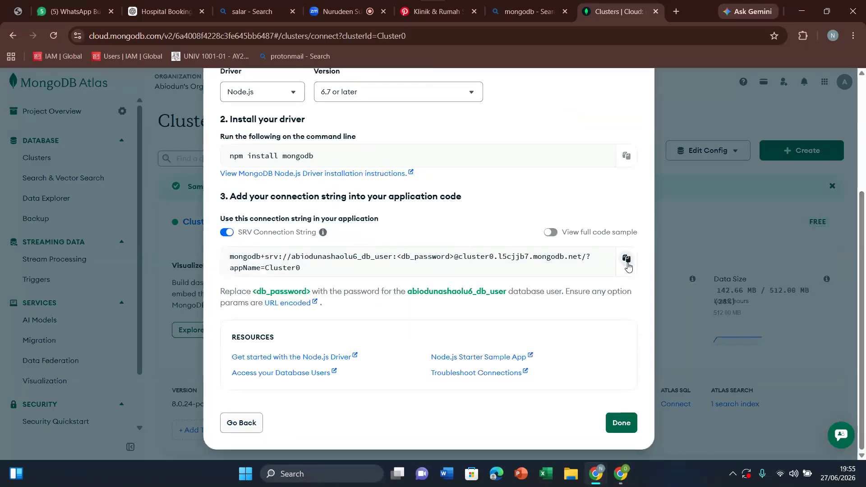
click(626, 259)
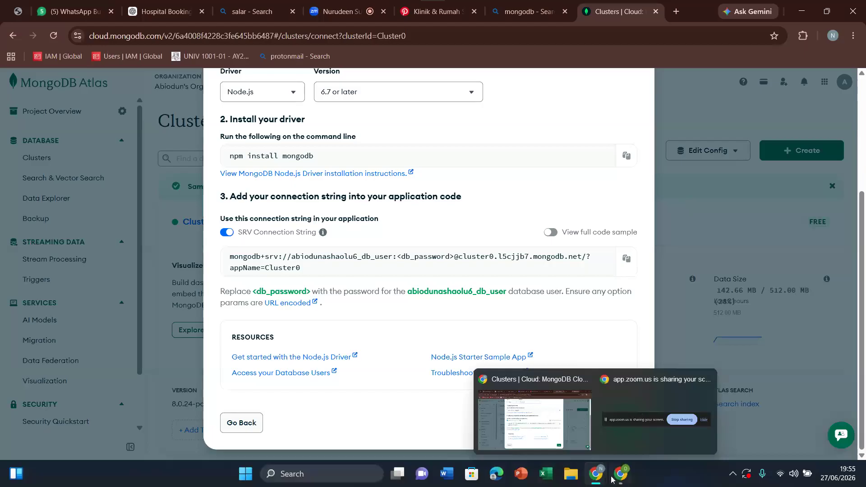
Step: In AI Studio, send Gemini "this is my connection string, give me the right connection string to connect my datasbase" followed by the copied string
mouse_move(616, 473)
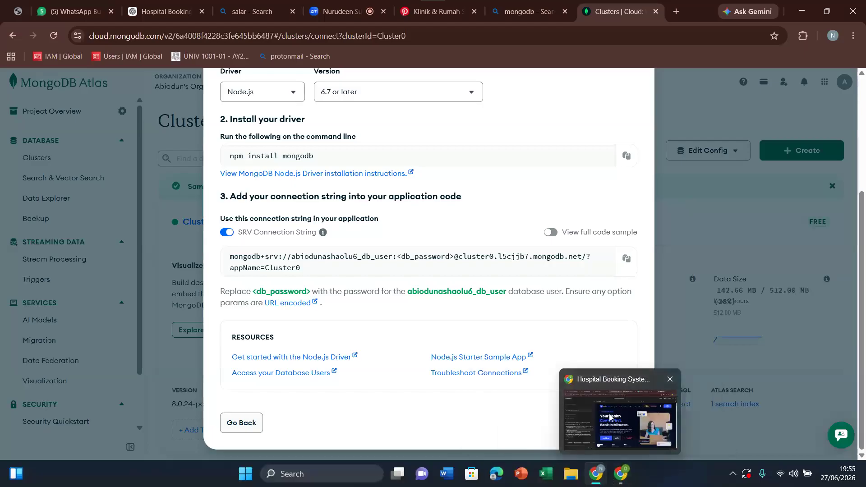
click(610, 417)
click(116, 425)
text(this is my co)
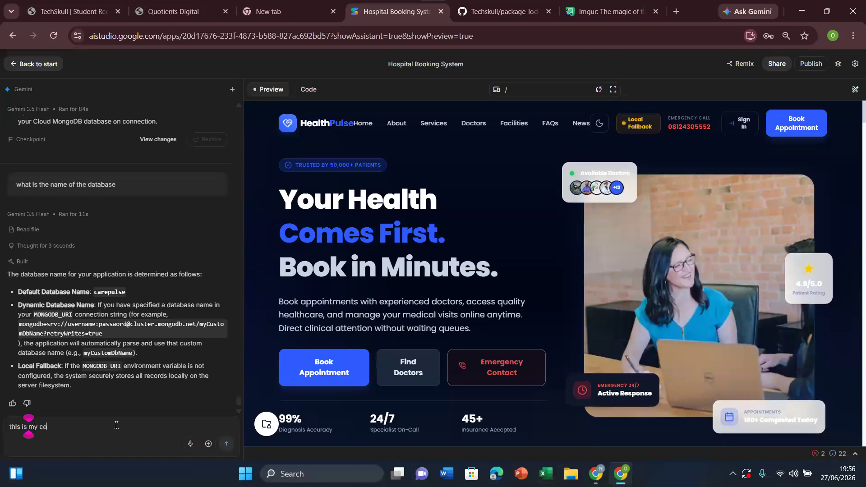
text(nnect)
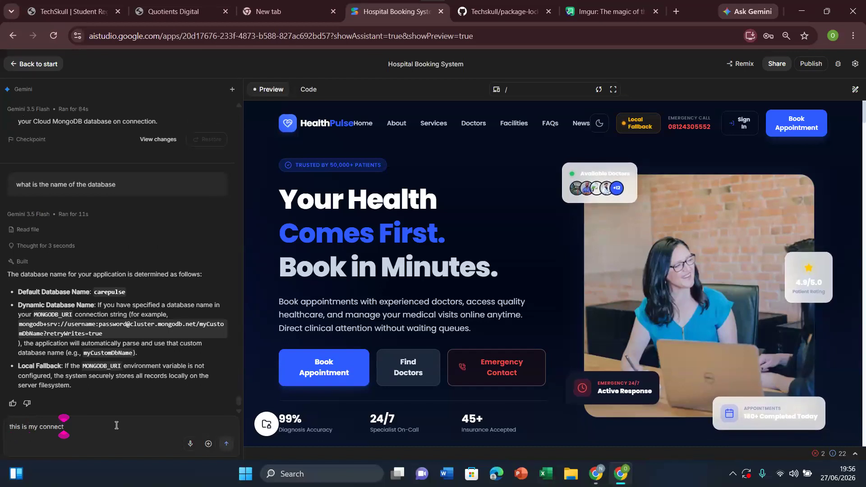
text(ion string)
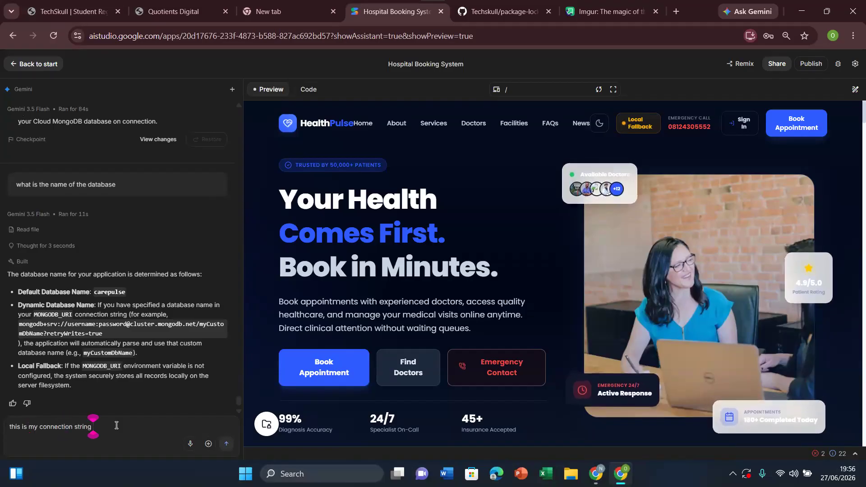
text(, give me the ri)
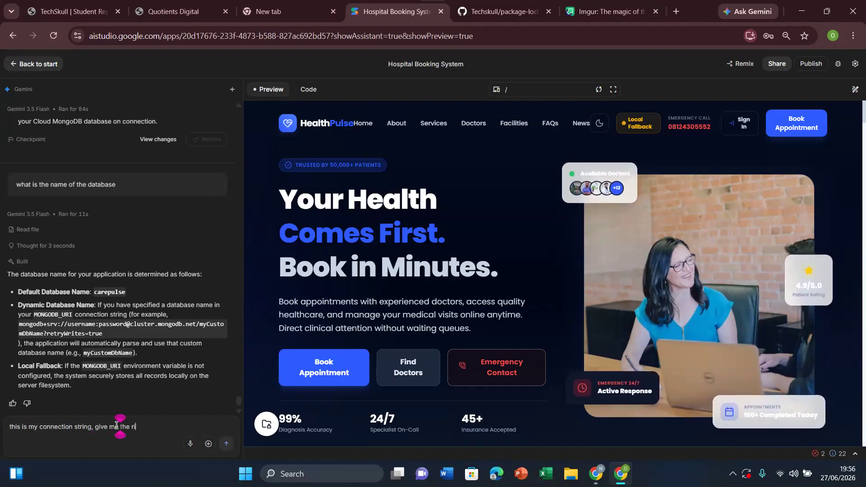
text(ght c)
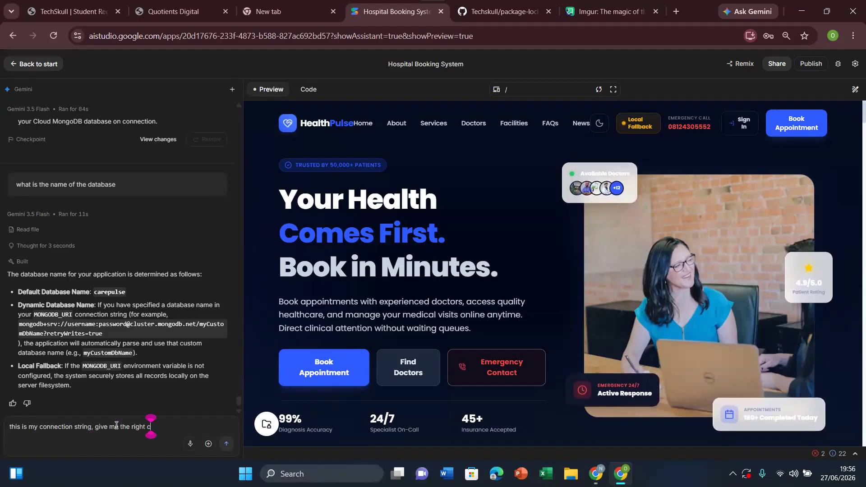
text(onnection string to connect my datas)
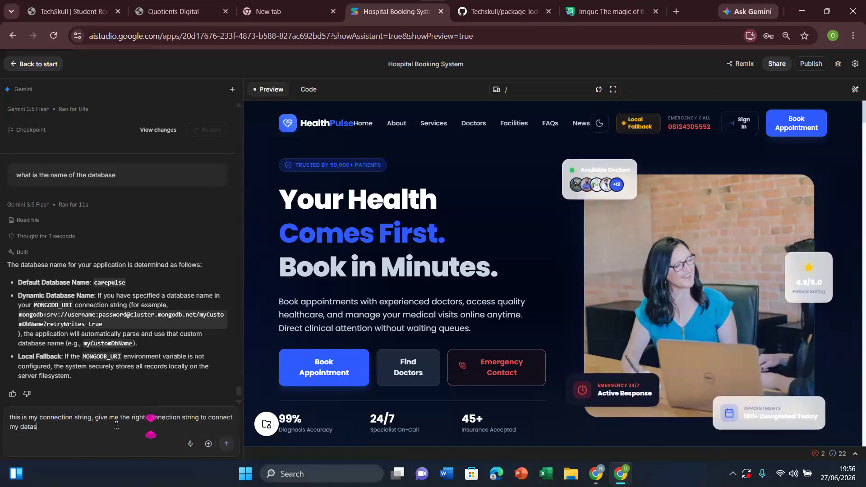
text(base)
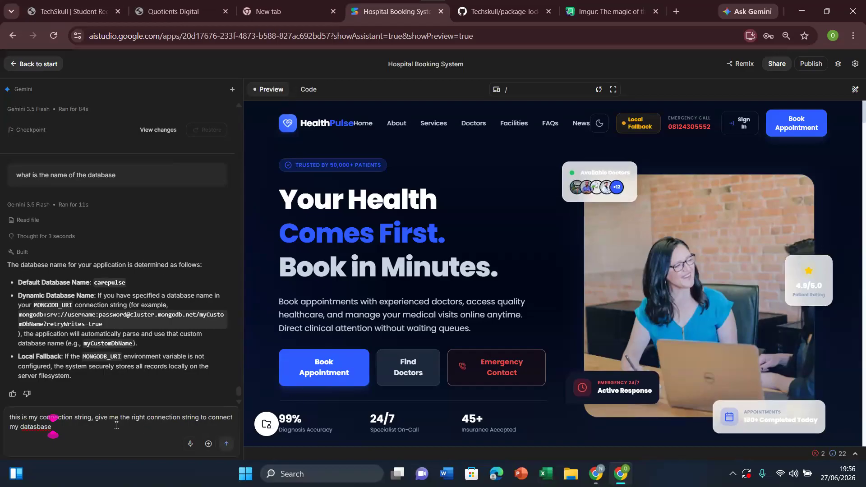
key(ctrl+v)
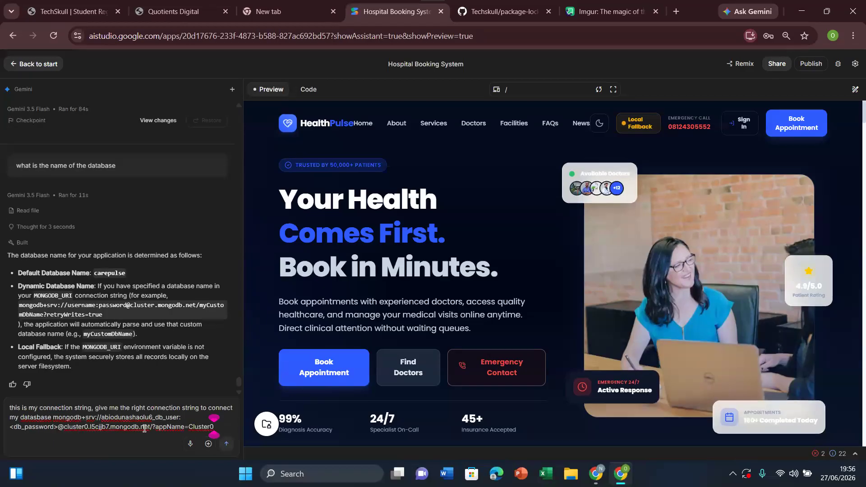
click(226, 444)
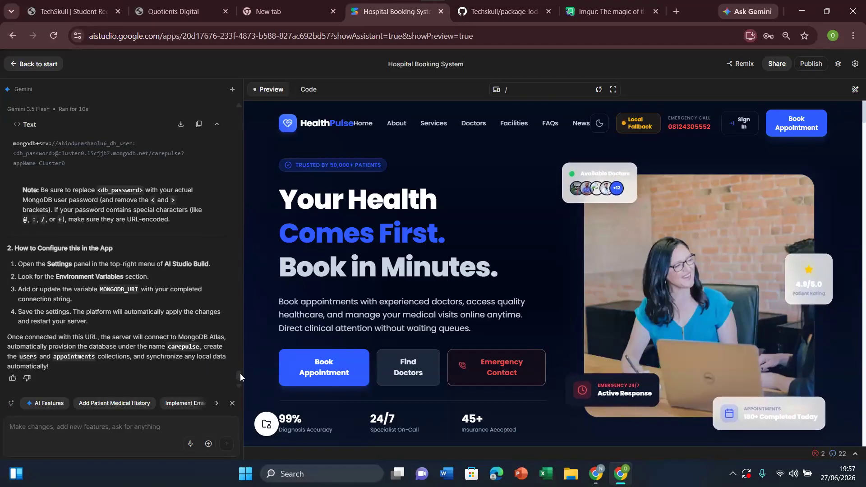
Step: Read Gemini's reply on the right connection string format and copy the suggested string with the carepulse database name
drag(237, 375, 237, 372)
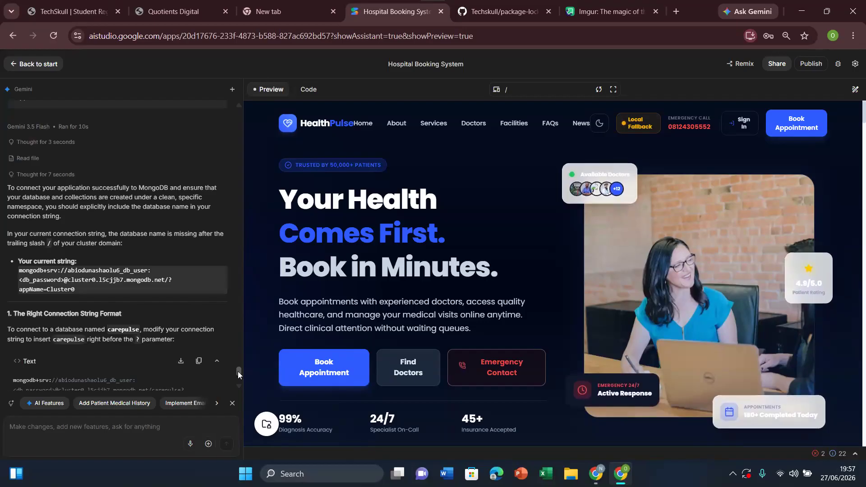
drag(238, 372, 237, 373)
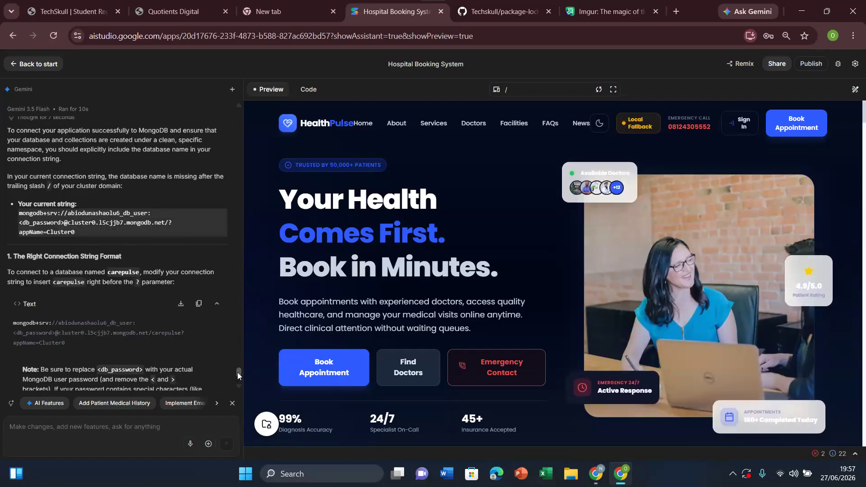
drag(237, 372, 237, 371)
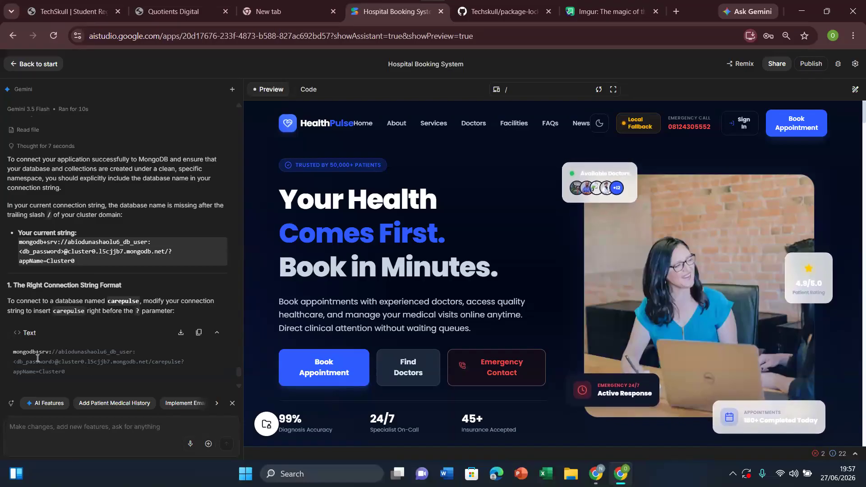
click(199, 333)
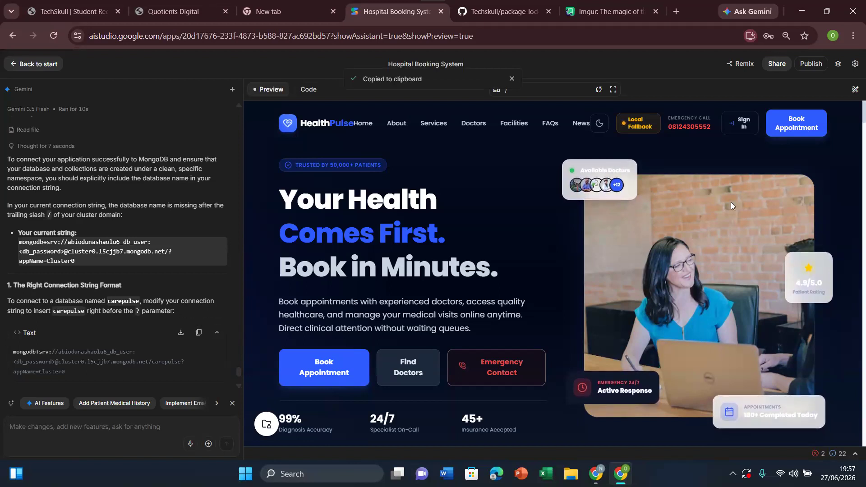
click(856, 65)
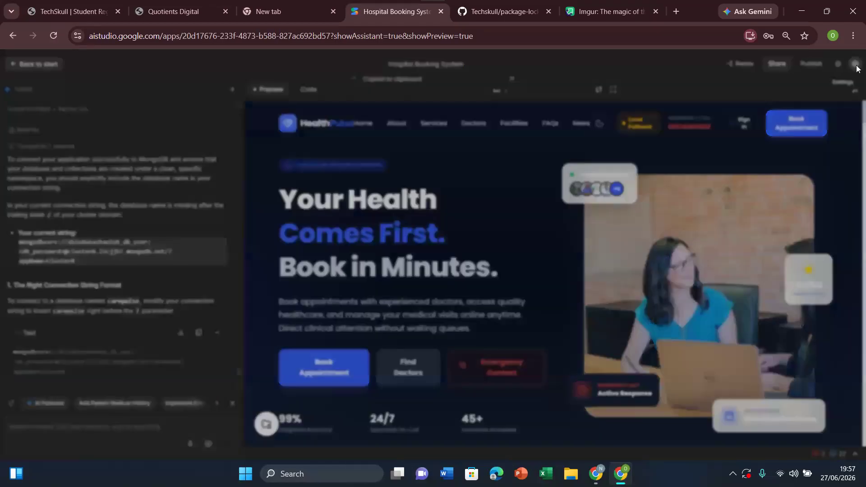
click(837, 66)
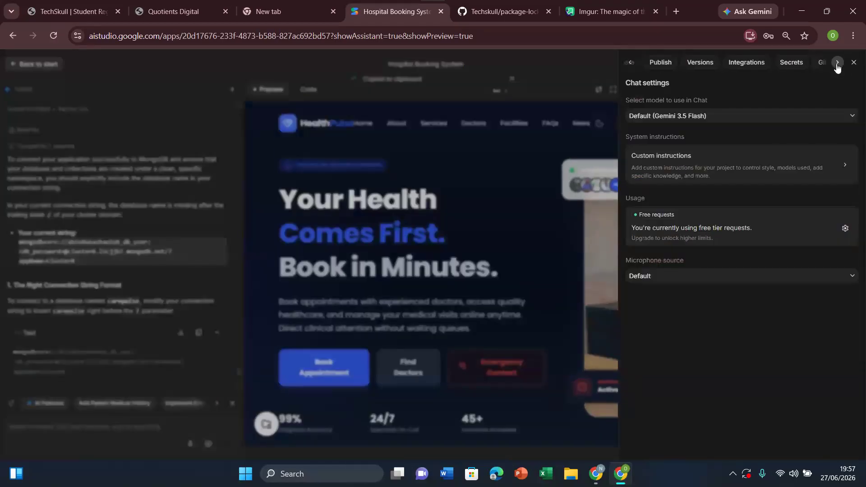
click(791, 64)
click(782, 154)
key(ctrl+a)
key(BackSpace)
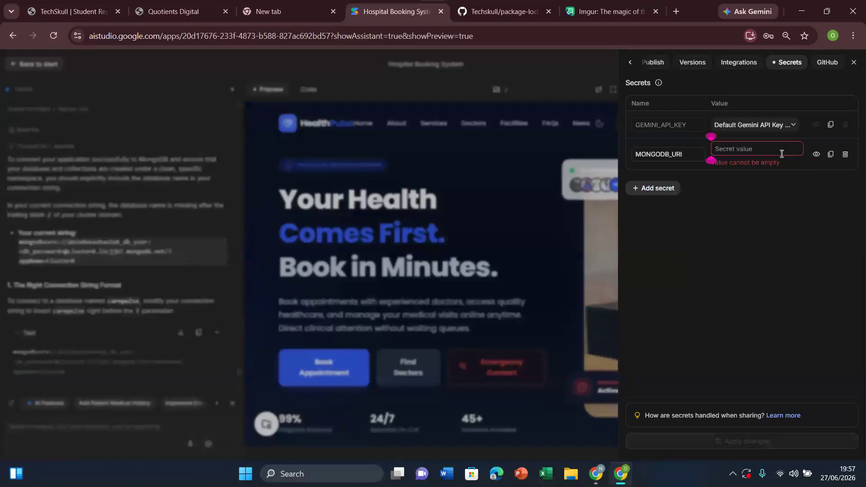
key(ctrl+v)
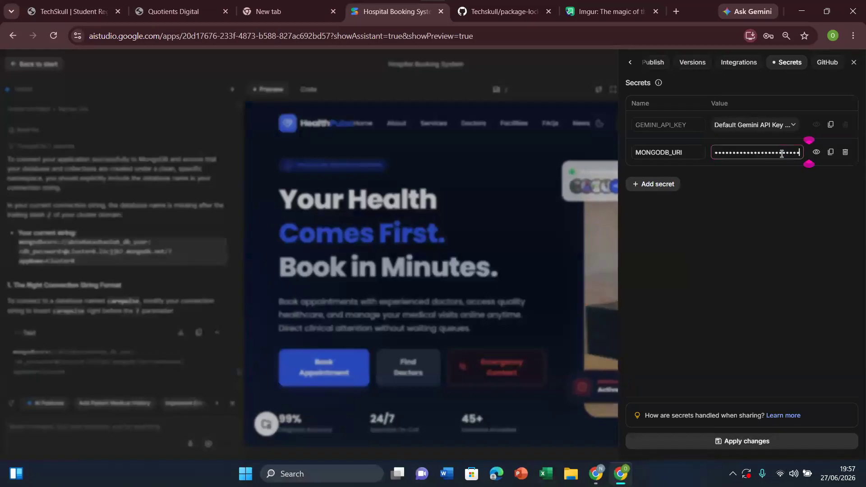
click(818, 154)
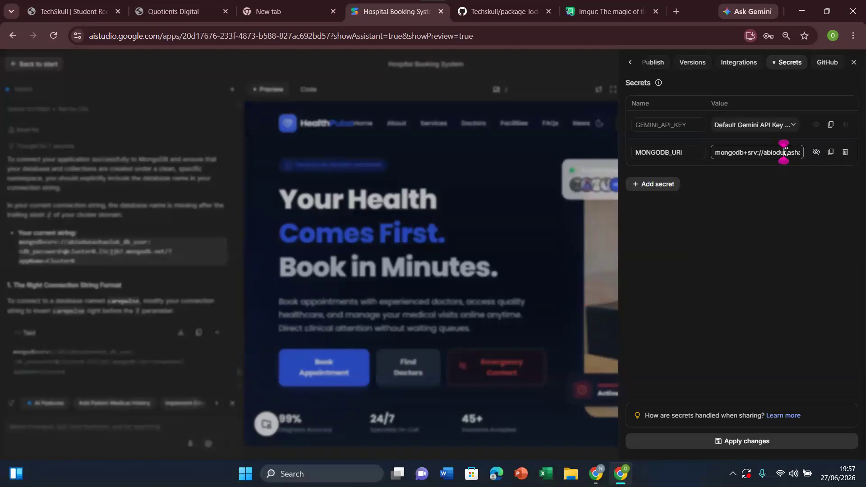
key(Right)
key(Right)
key(Right)
key(Right)
key(Right)
key(Right)
key(Right)
key(Right)
key(Right)
key(Right)
key(Right)
key(Right)
key(Right)
key(Right)
key(Right)
key(Right)
key(Right)
key(Right)
key(Right)
key(Right)
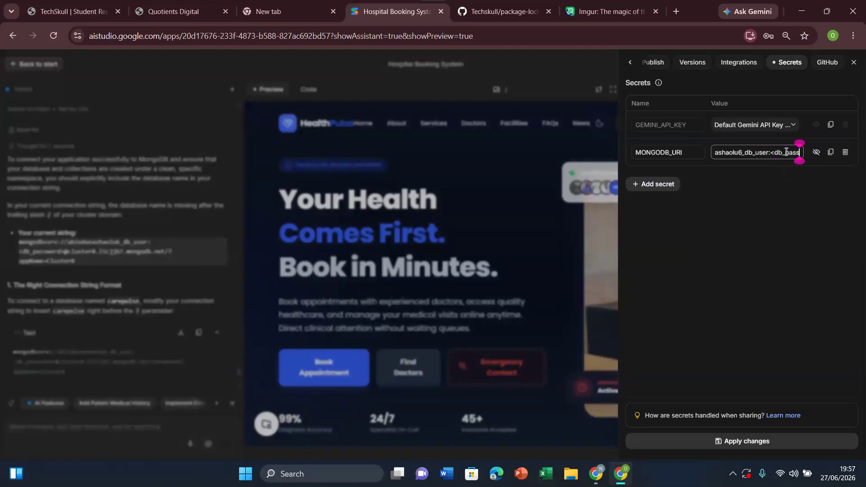
key(Right)
key(Right)
key(Right)
key(Right)
key(Right)
key(Right)
key(Right)
key(Right)
key(Right)
key(Right)
key(Right)
key(ctrl+a)
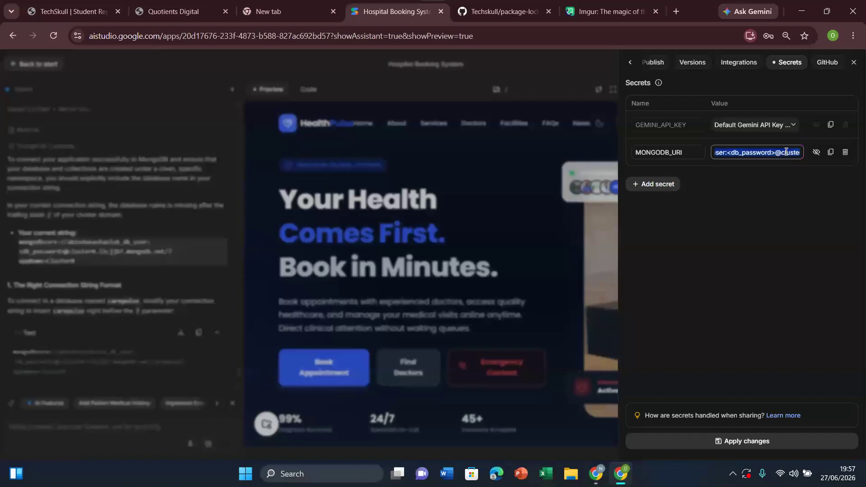
key(BackSpace)
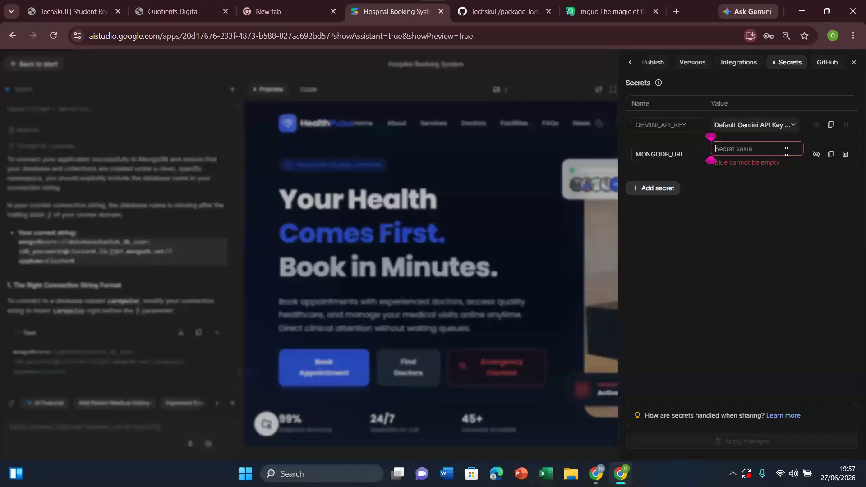
click(179, 345)
Step: Copy the suggested carepulse connection string from Gemini's reply into the empty chat prompt for editing
mouse_move(238, 373)
mouse_down()
mouse_move(242, 364)
mouse_move(243, 373)
mouse_up()
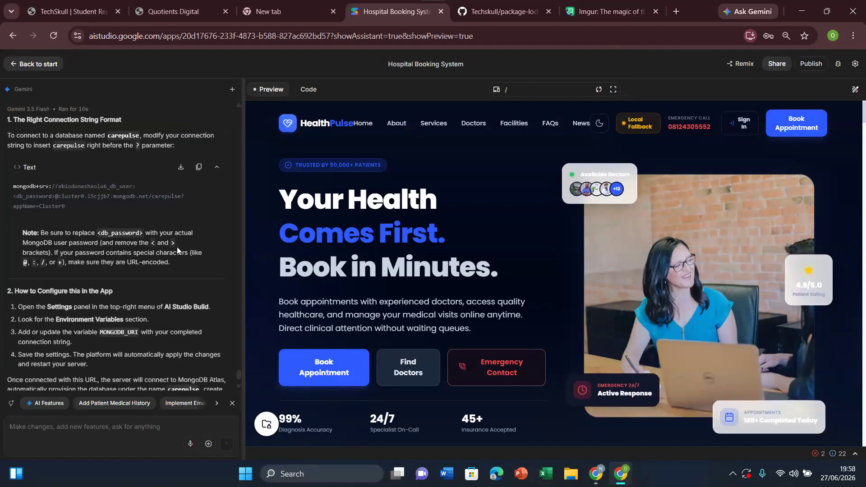
triple_click(55, 190)
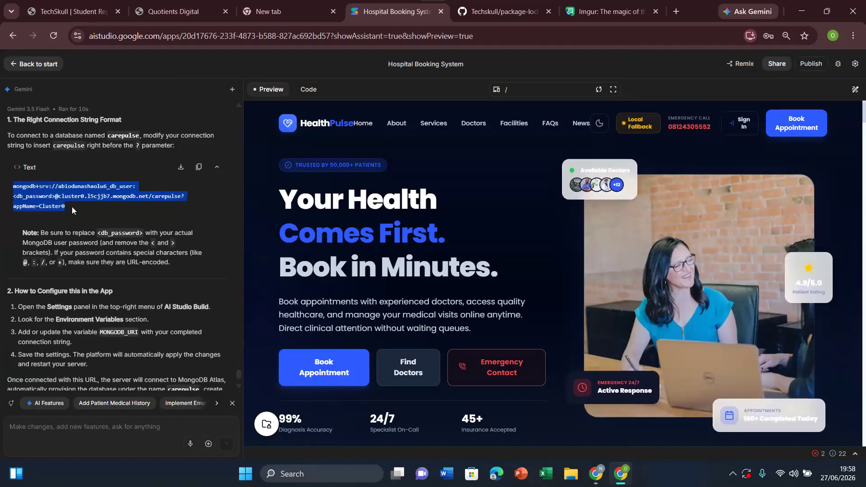
click(92, 432)
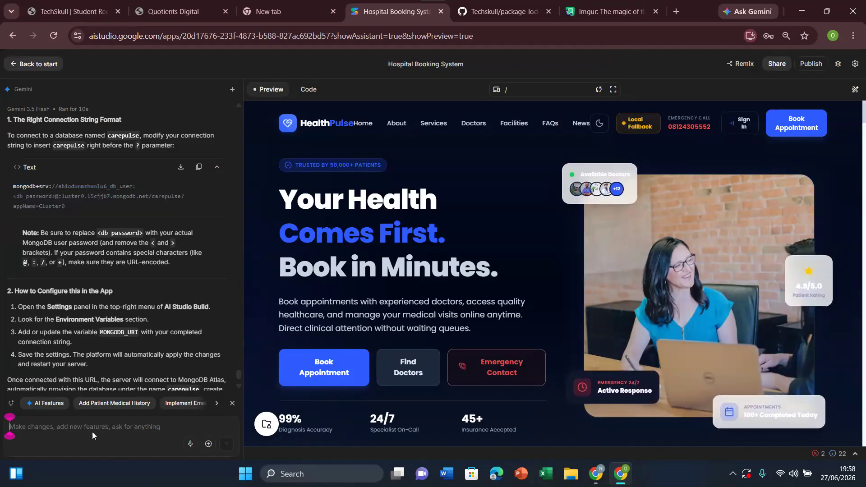
key(ctrl+v)
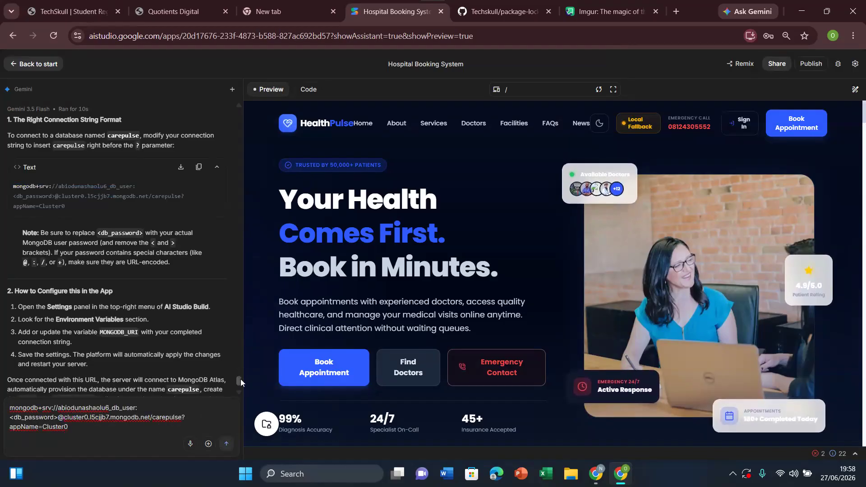
Step: Find the earlier Gemini reply containing the completed connection string and copy the database password from it
drag(240, 379, 241, 345)
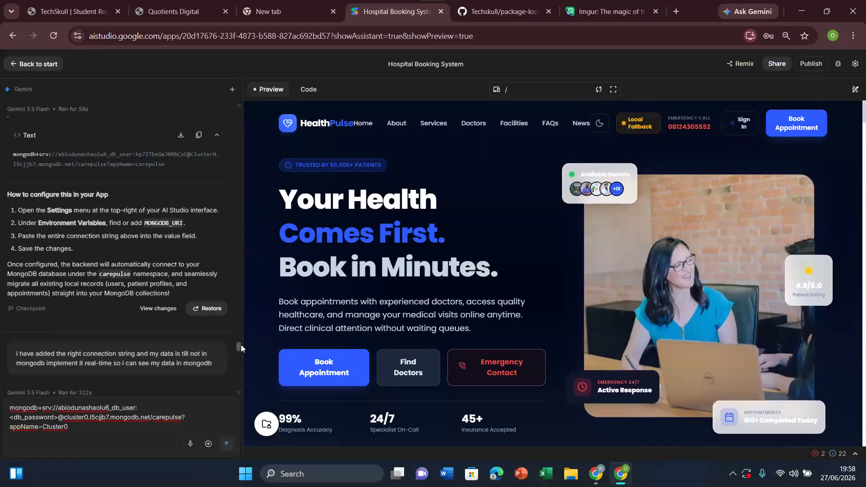
scroll(241, 344, up, 1)
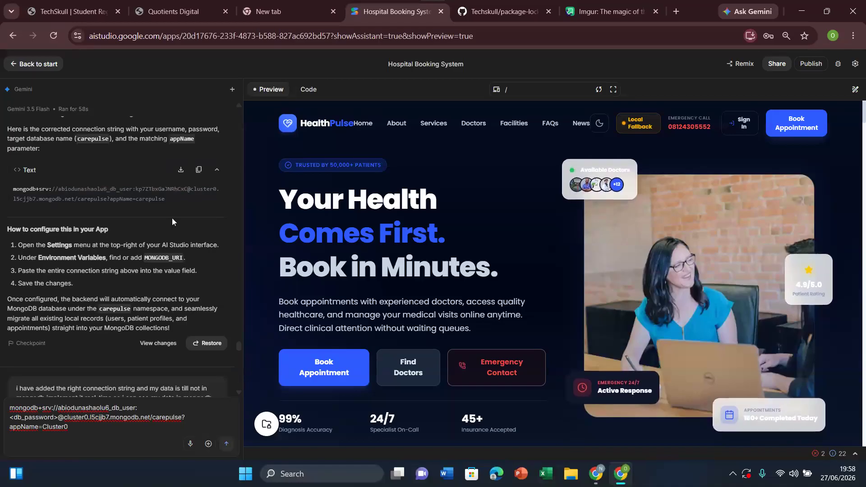
drag(136, 190, 187, 189)
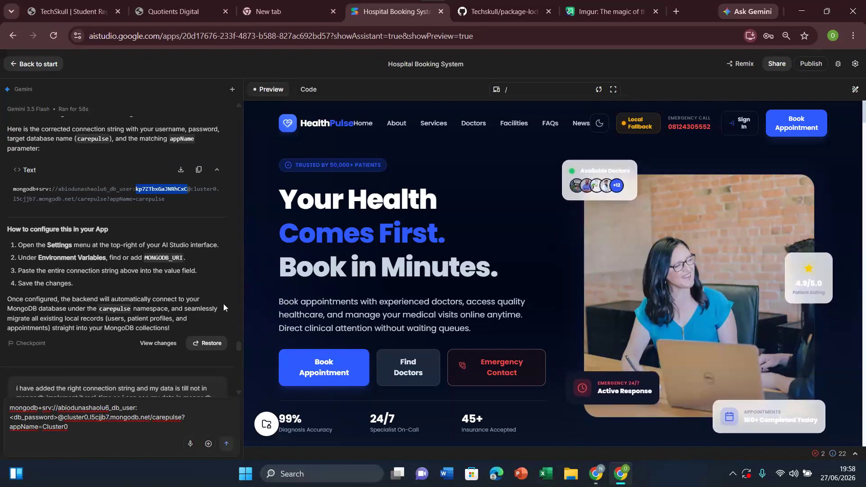
Step: Replace the <db_password> placeholder in the drafted connection string with the database password, and copy the completed string
drag(239, 346, 238, 382)
click(58, 420)
key(BackSpace)
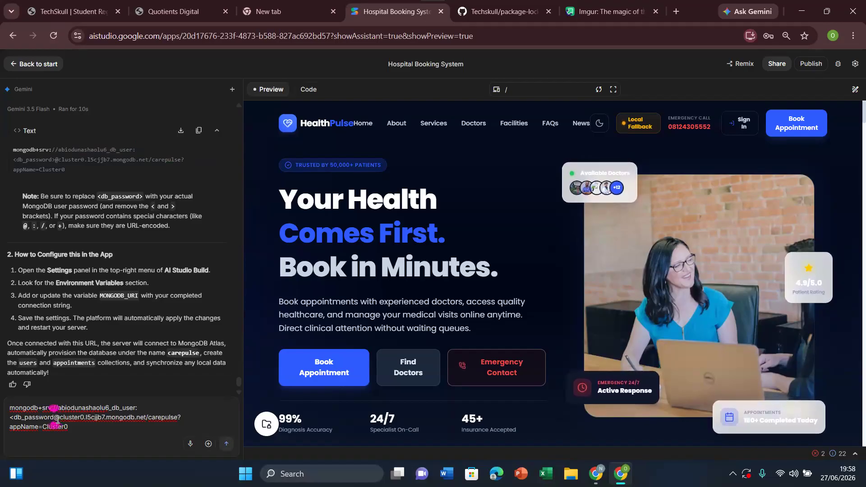
key(BackSpace)
key(BackSpace)
key(BackSpace)
key(BackSpace)
key(BackSpace)
key(BackSpace)
key(BackSpace)
key(BackSpace)
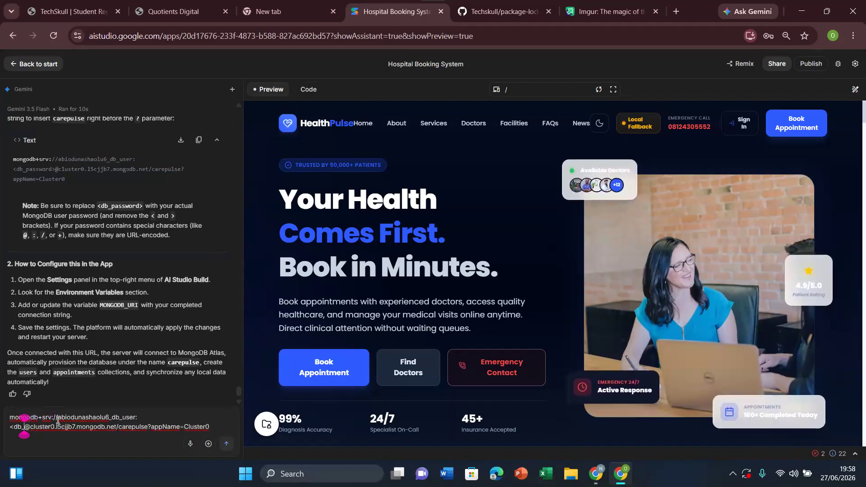
key(BackSpace)
key(BackSpace)
key(BackSpace)
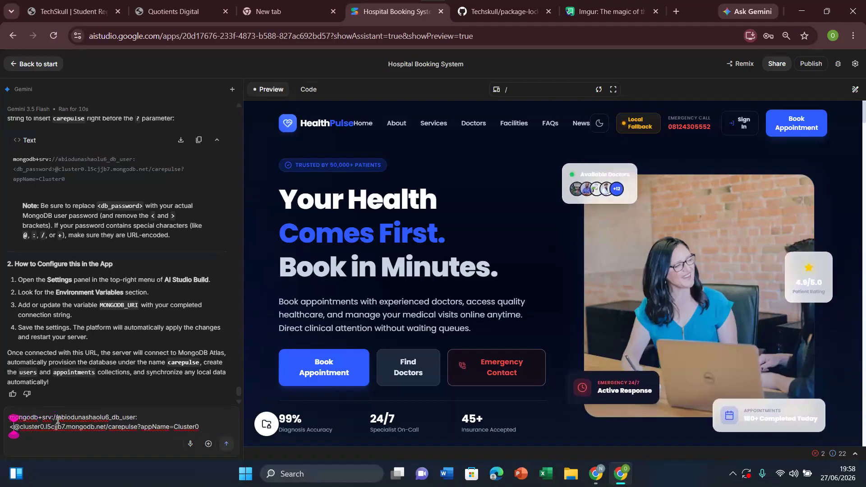
key(BackSpace)
key(ctrl+v)
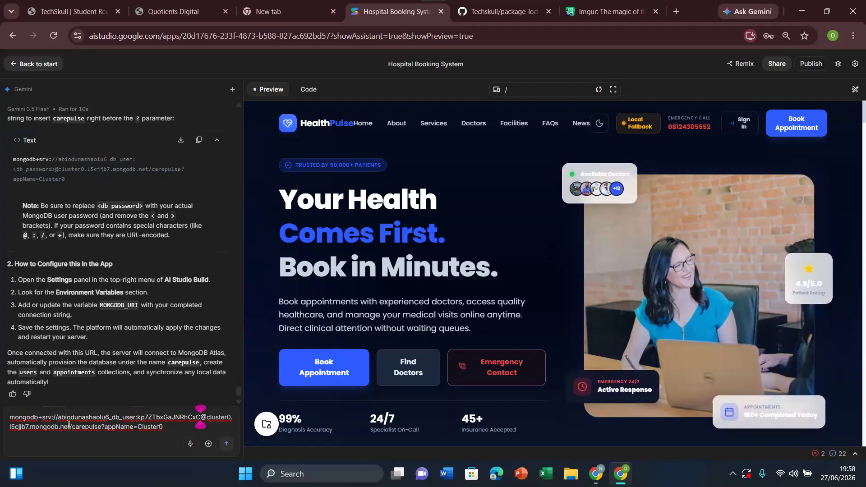
Step: Open the app's secrets, set MONGODB_URI to the completed connection string, and reveal its value
click(856, 66)
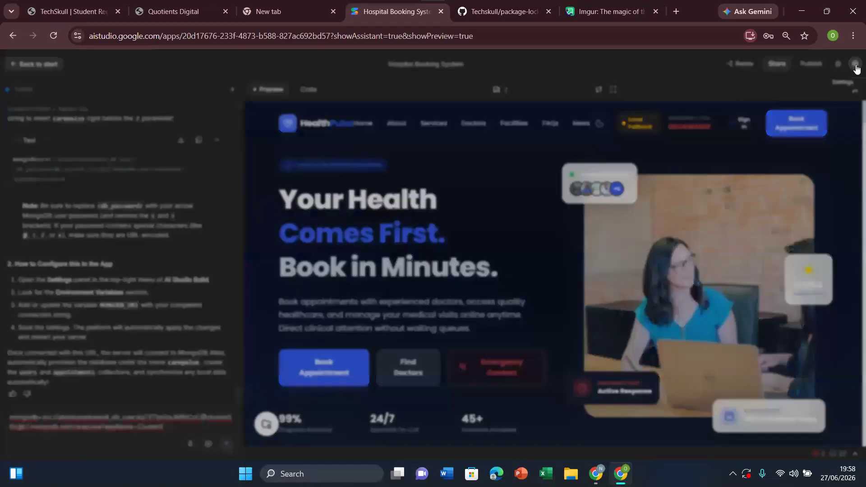
click(837, 63)
click(793, 66)
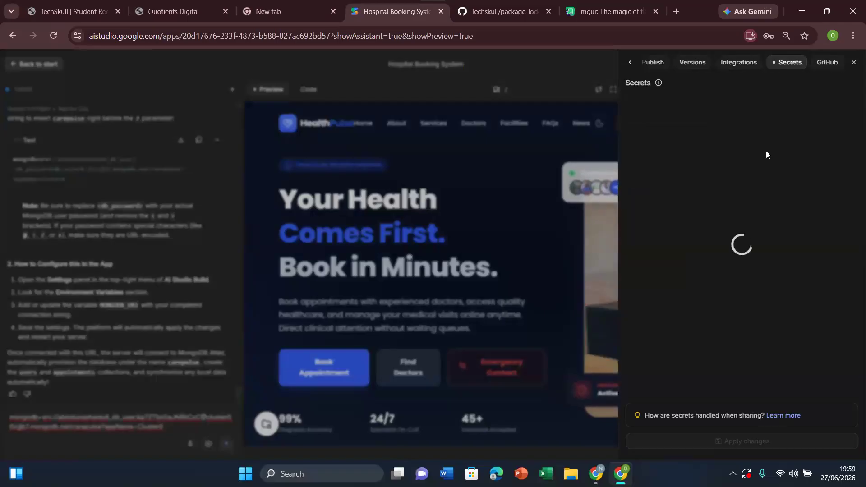
click(755, 156)
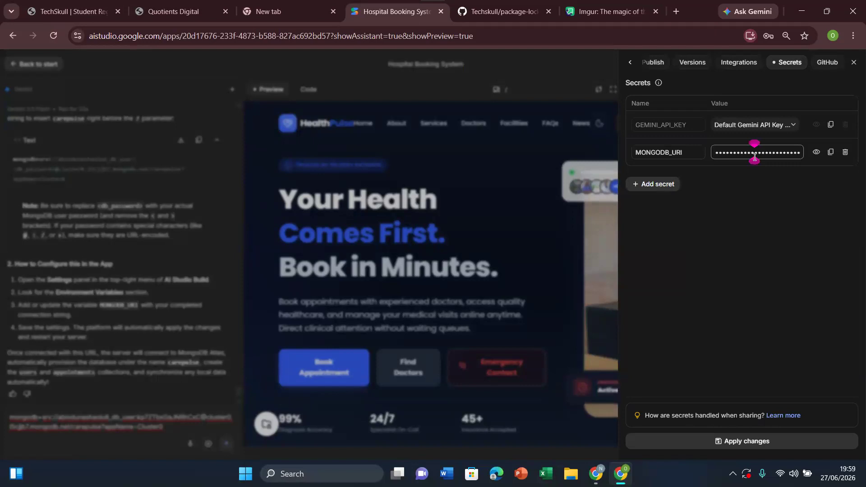
click(816, 153)
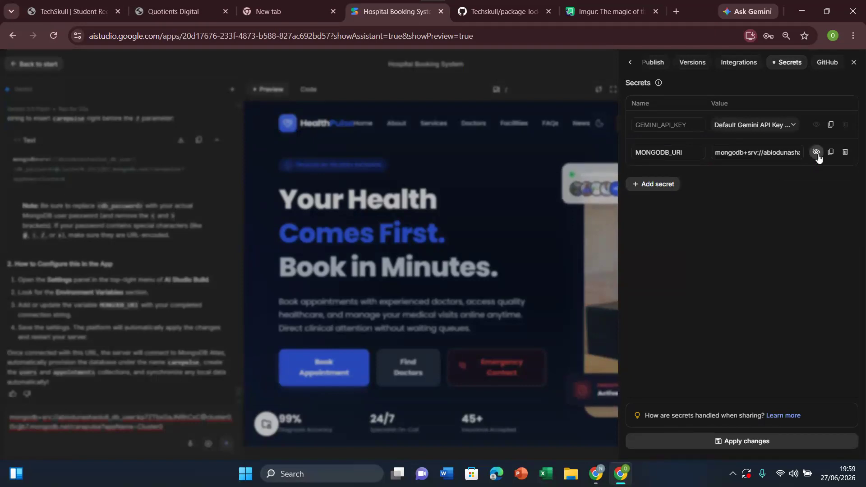
Step: Check the MONGODB_URI value through to its end, apply the secret changes, and close the settings
click(788, 152)
key(Right)
key(Right)
key(Right)
key(Right)
key(Right)
key(Right)
key(Right)
key(Right)
key(Right)
key(Right)
key(Right)
key(Right)
key(Right)
key(Right)
key(Right)
key(Right)
key(Right)
key(Right)
key(Right)
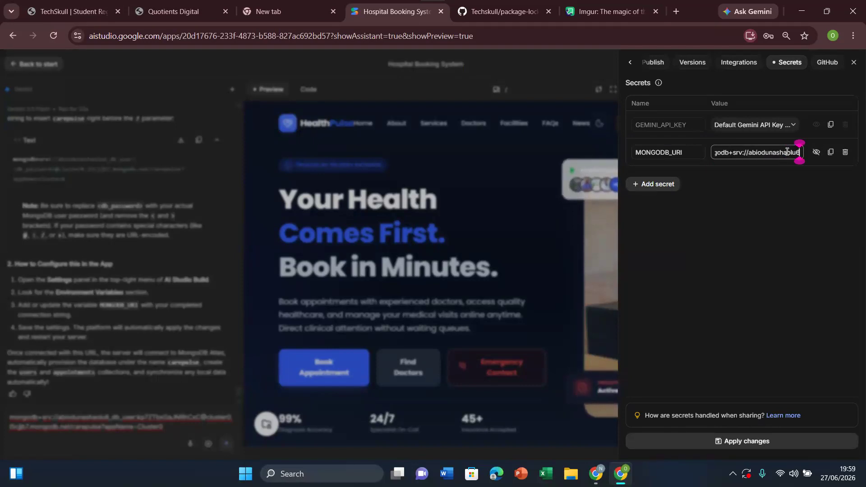
key(Right)
key(Right)
key(Right)
key(Right)
key(Right)
key(Right)
key(Right)
key(Right)
key(Right)
key(Right)
key(Right)
key(Right)
key(Right)
key(Right)
key(Right)
key(Right)
key(Right)
key(Right)
key(Right)
key(Right)
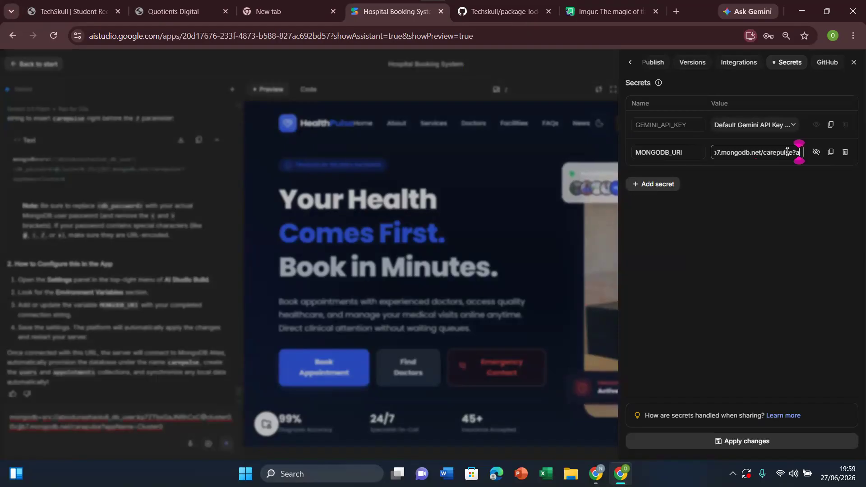
key(Right)
key(Right)
key(Right)
key(Right)
key(Right)
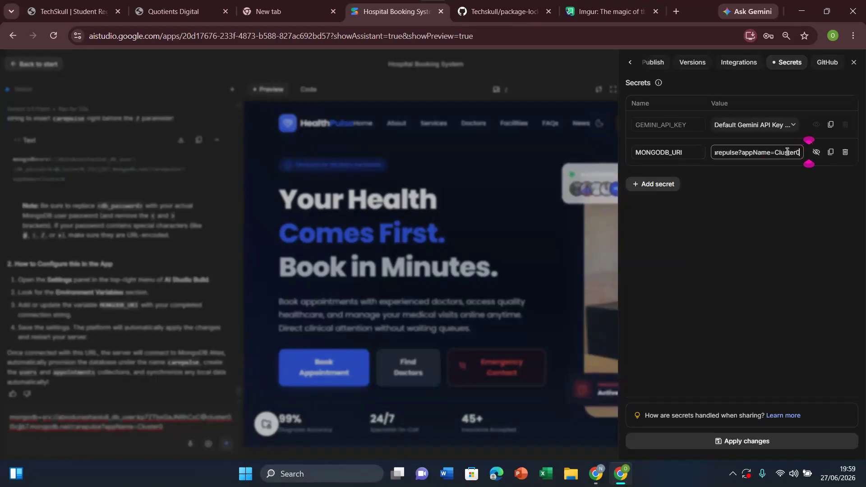
click(758, 444)
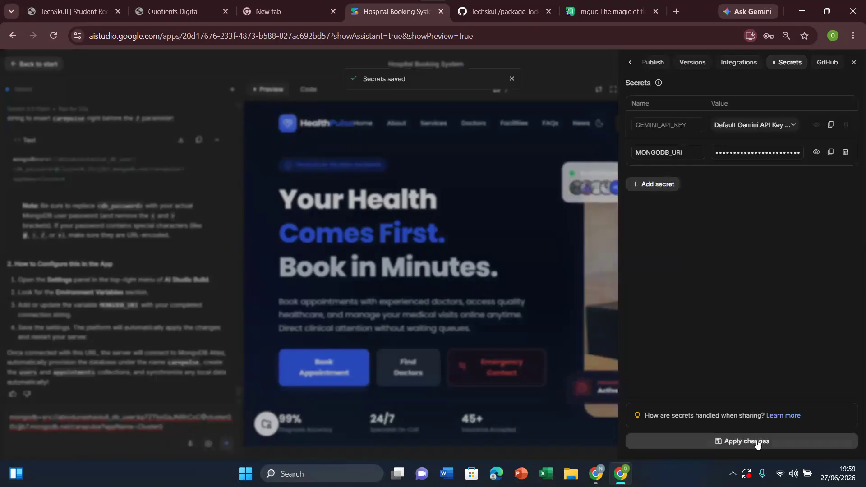
click(545, 280)
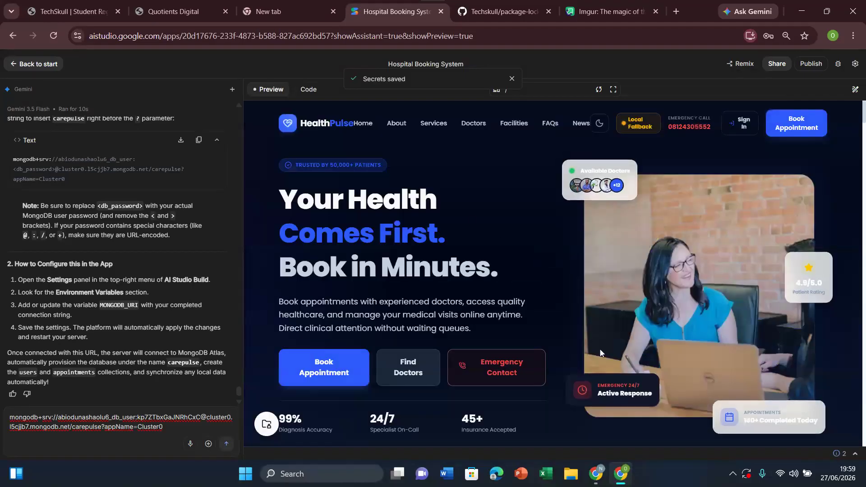
Step: Switch to MongoDB Atlas, close the connection dialog, browse Cluster0's collections, and reload the page to check for the carepulse database
mouse_move(596, 474)
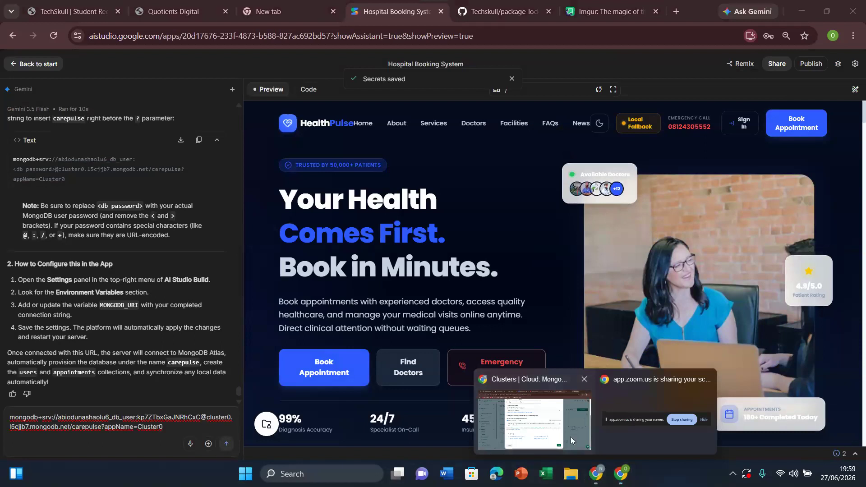
click(571, 437)
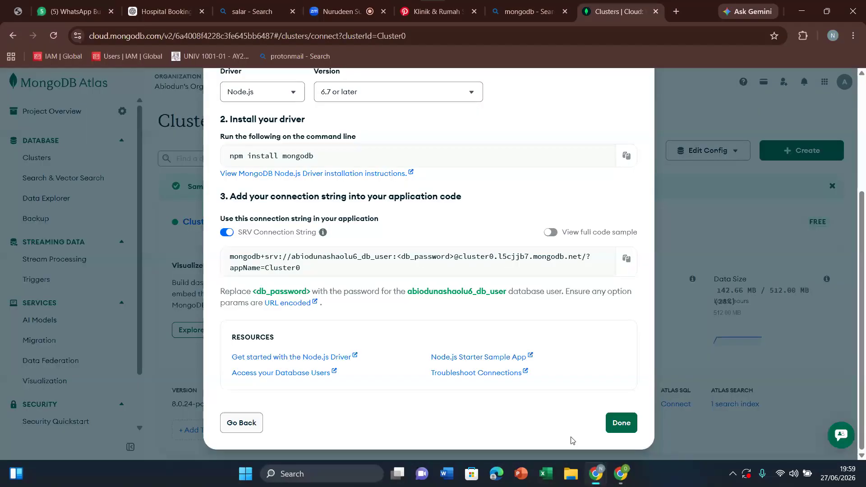
click(622, 424)
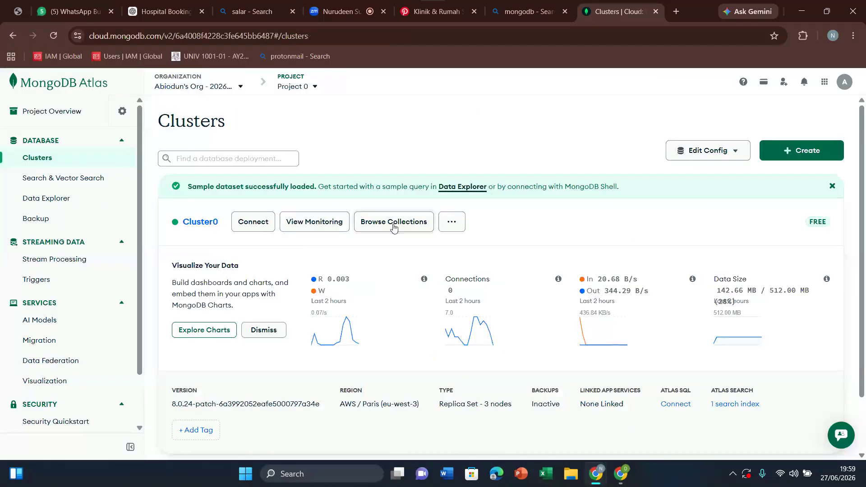
click(394, 226)
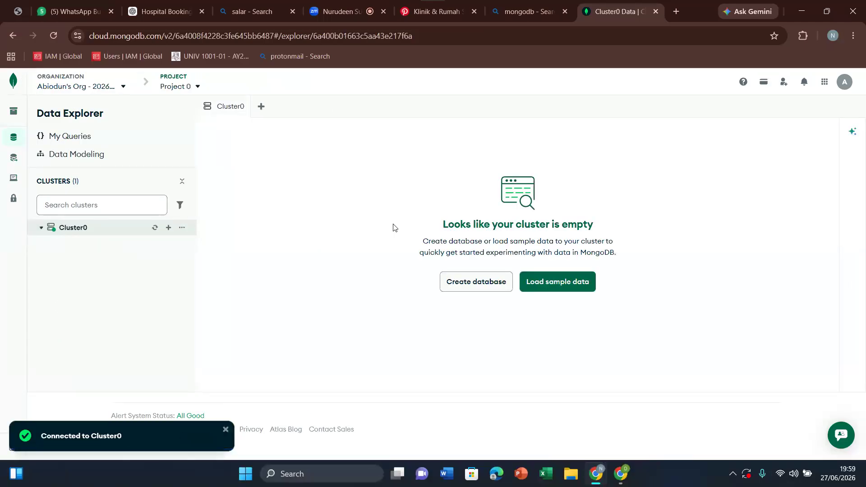
click(54, 37)
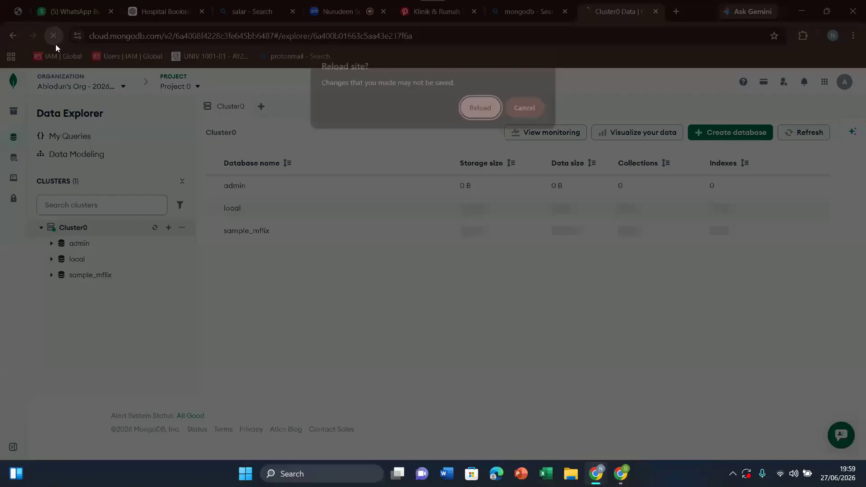
click(499, 115)
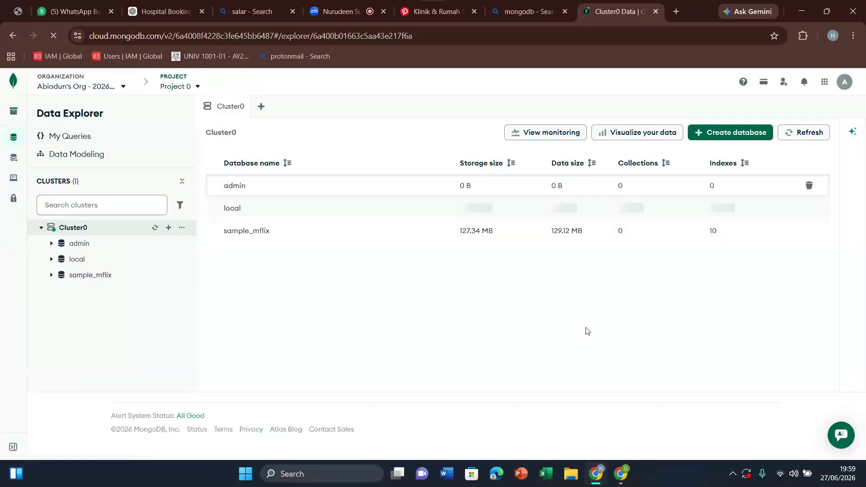
Step: Check the database status badge in the AI Studio app preview, and return to Atlas to review Cluster0's database list
mouse_move(621, 474)
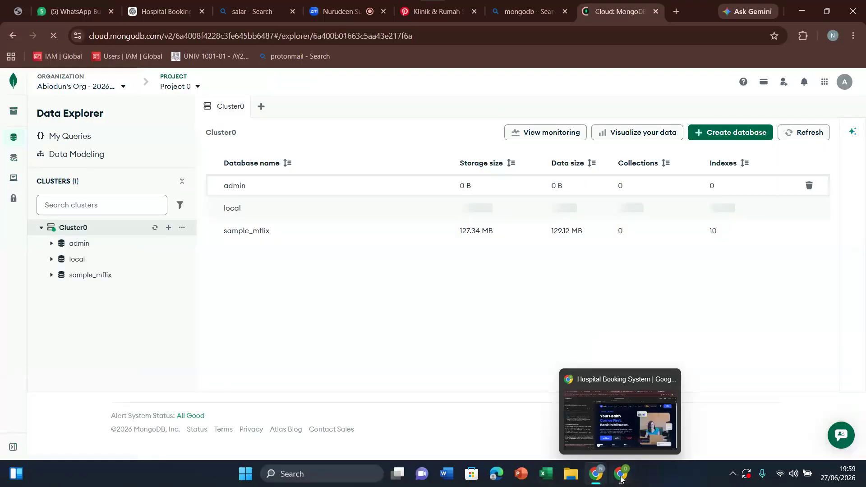
click(620, 447)
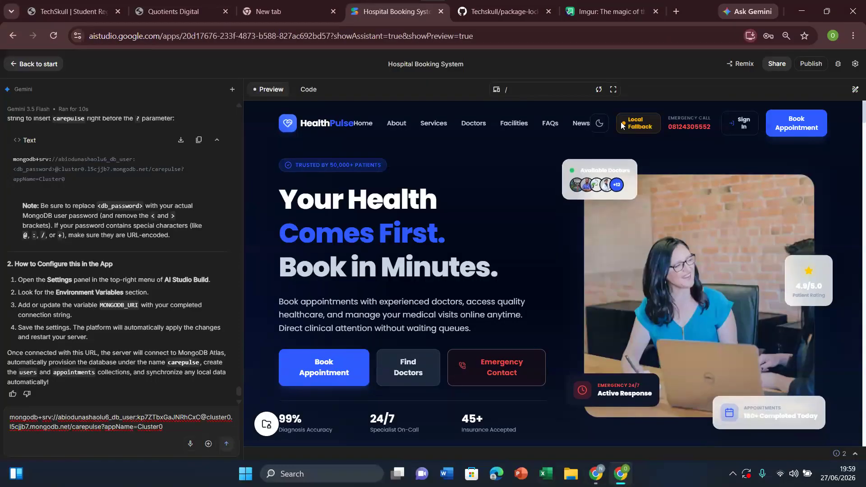
mouse_move(631, 123)
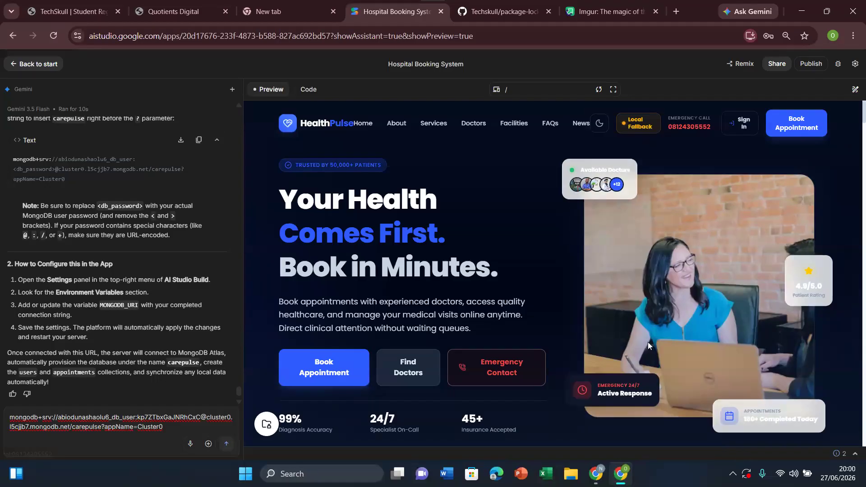
click(596, 474)
click(541, 417)
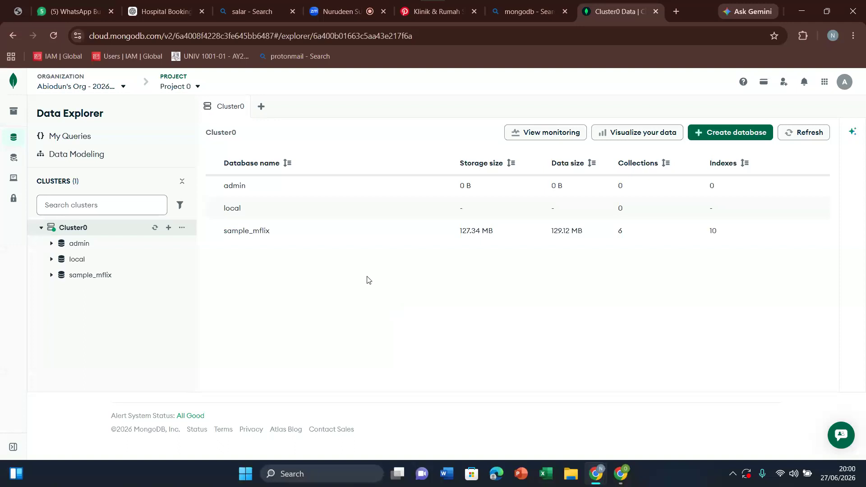
Step: Switch to the Zoom meeting and bring up the options for ending it
click(358, 3)
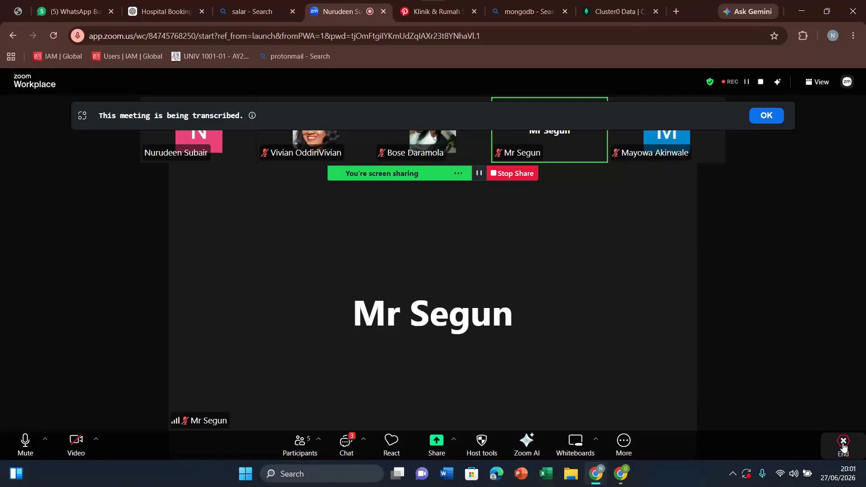
click(843, 442)
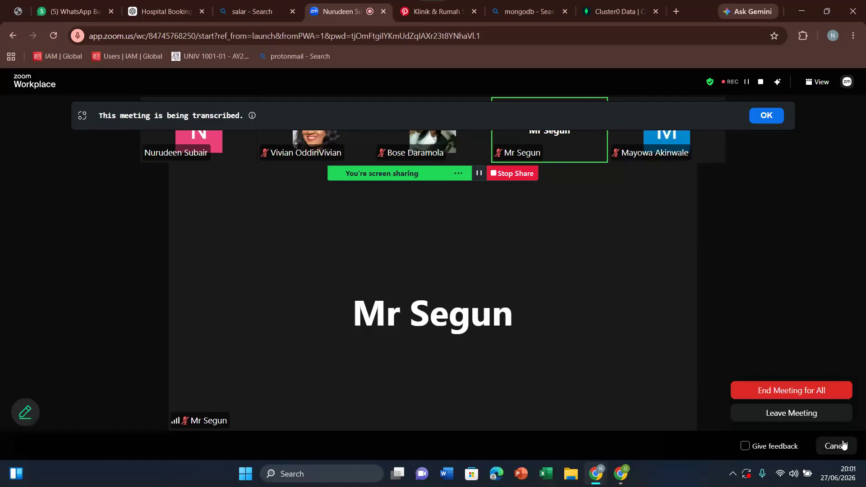